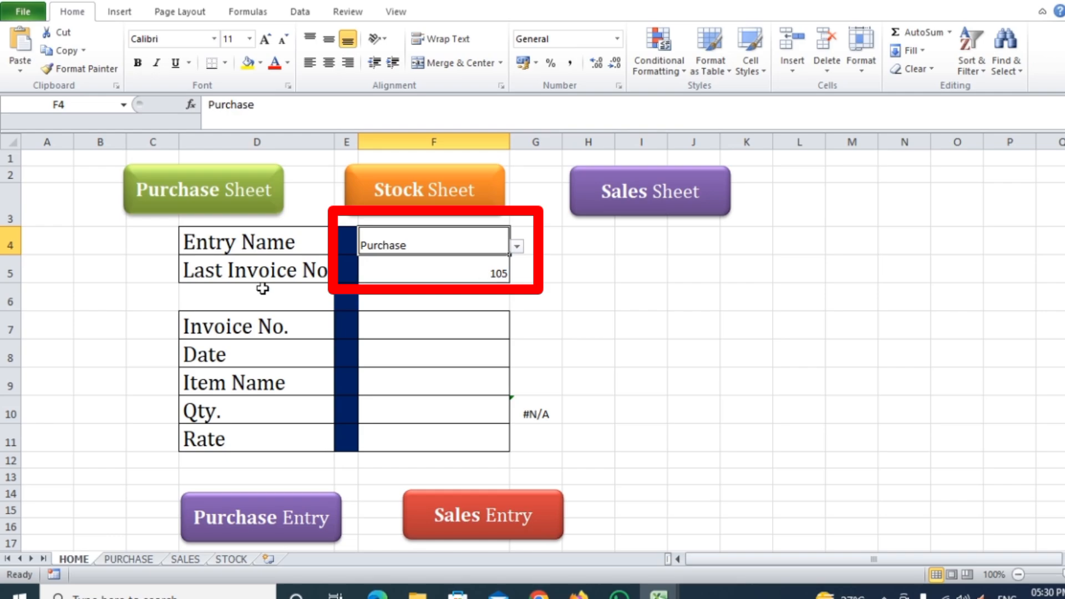
# - Fill in the purchase form with invoice number 106 and the date 01/02/2024
pyautogui.click(393, 327)
pyautogui.write('106')
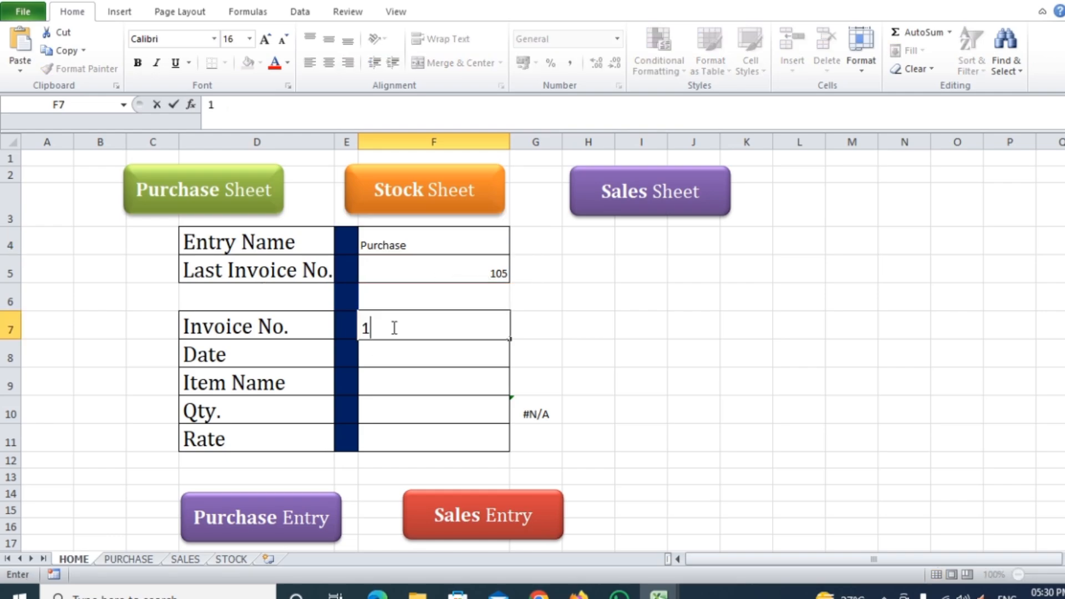
pyautogui.click(411, 353)
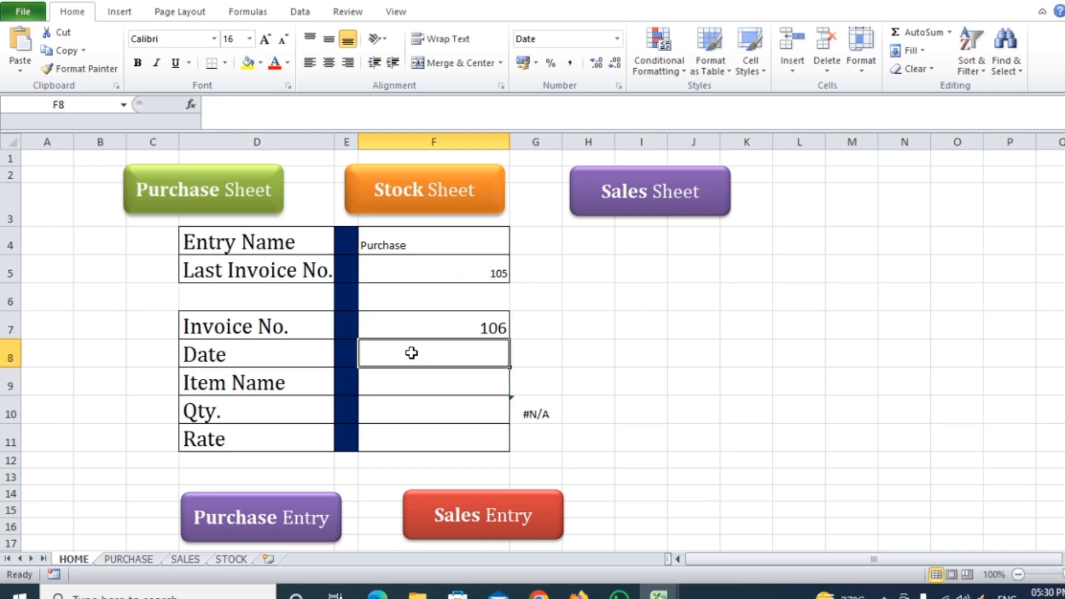
pyautogui.write('C')
pyautogui.press('BackSpace')
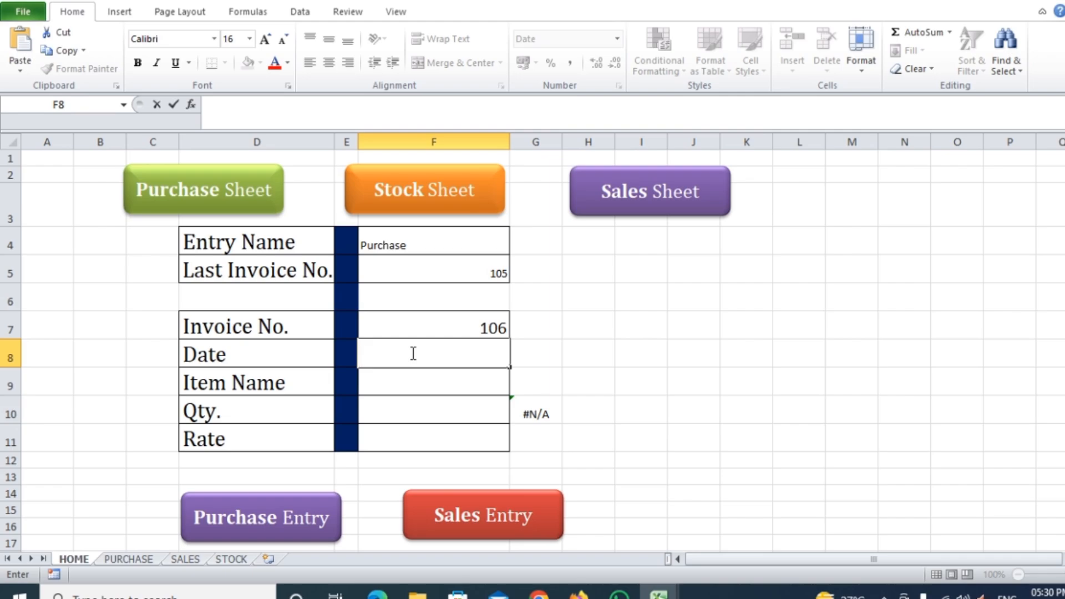
pyautogui.write('01/02/202')
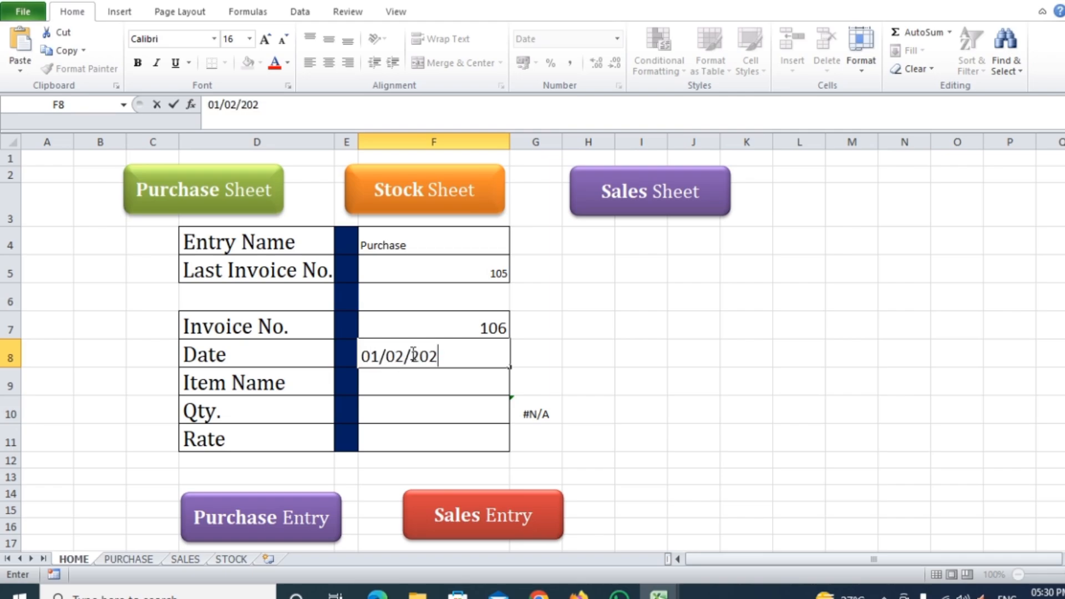
pyautogui.write('4')
# - Enter item name UPS, quantity 20 and rate 50000, and submit the form as a purchase entry
pyautogui.click(409, 392)
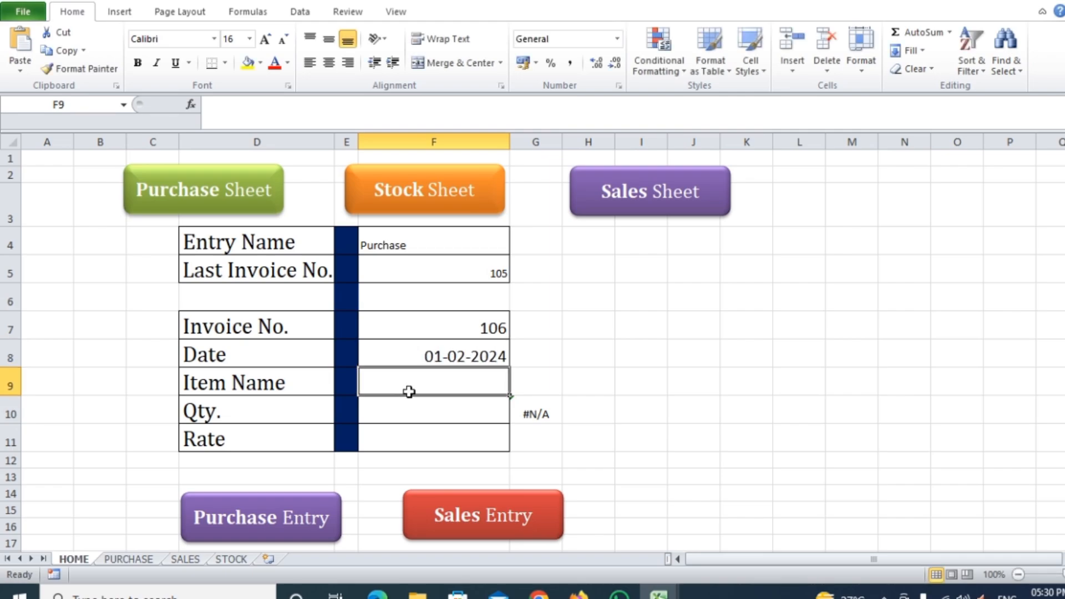
pyautogui.write('UPS')
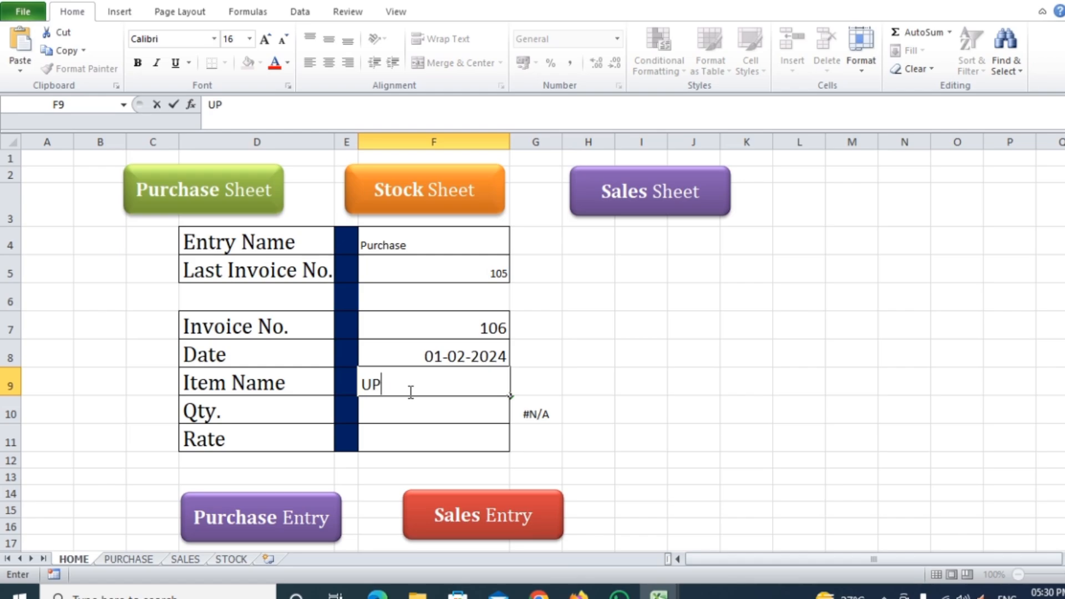
pyautogui.click(389, 410)
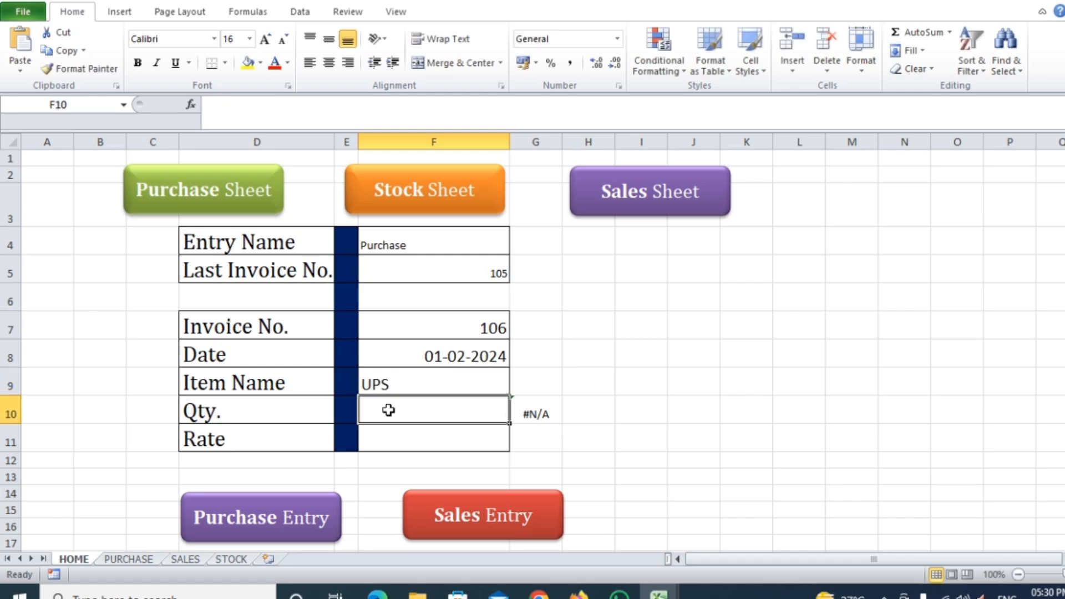
pyautogui.write('20')
pyautogui.click(386, 446)
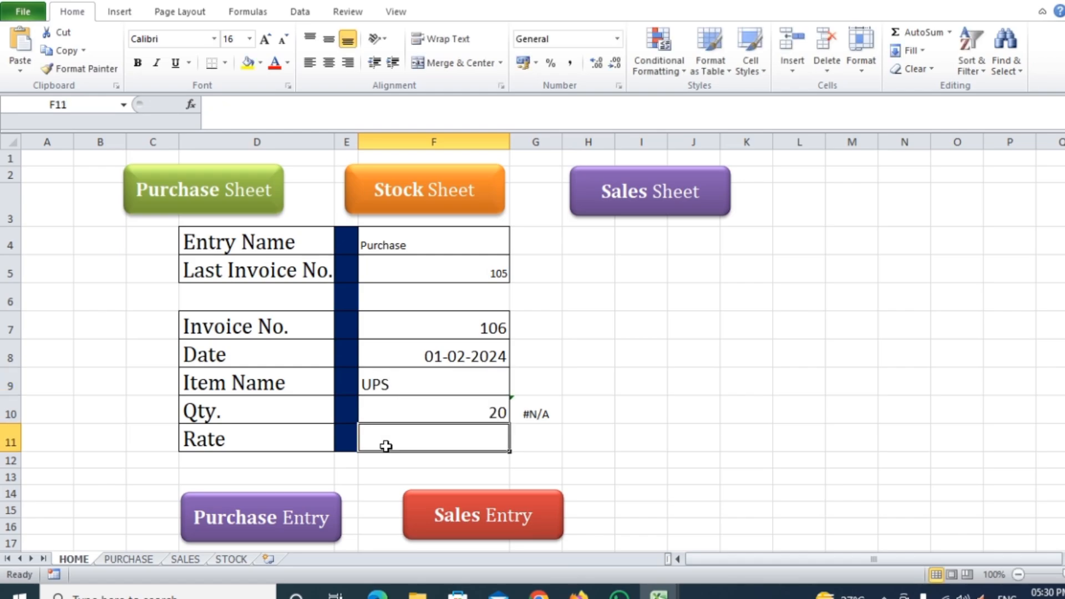
pyautogui.write('2')
pyautogui.press('BackSpace')
pyautogui.write('500')
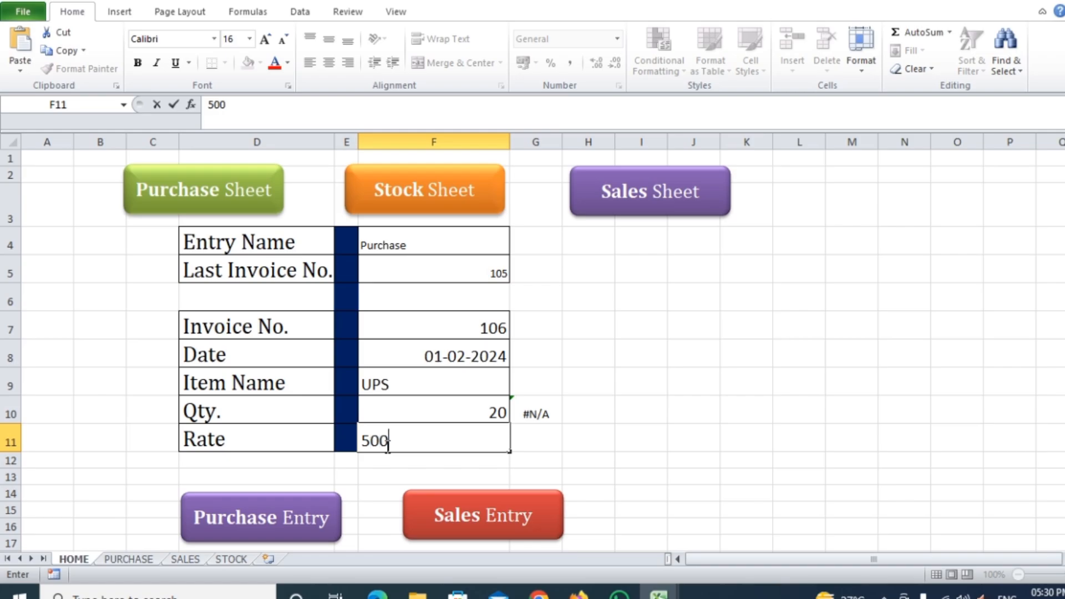
pyautogui.write('00')
pyautogui.click(625, 414)
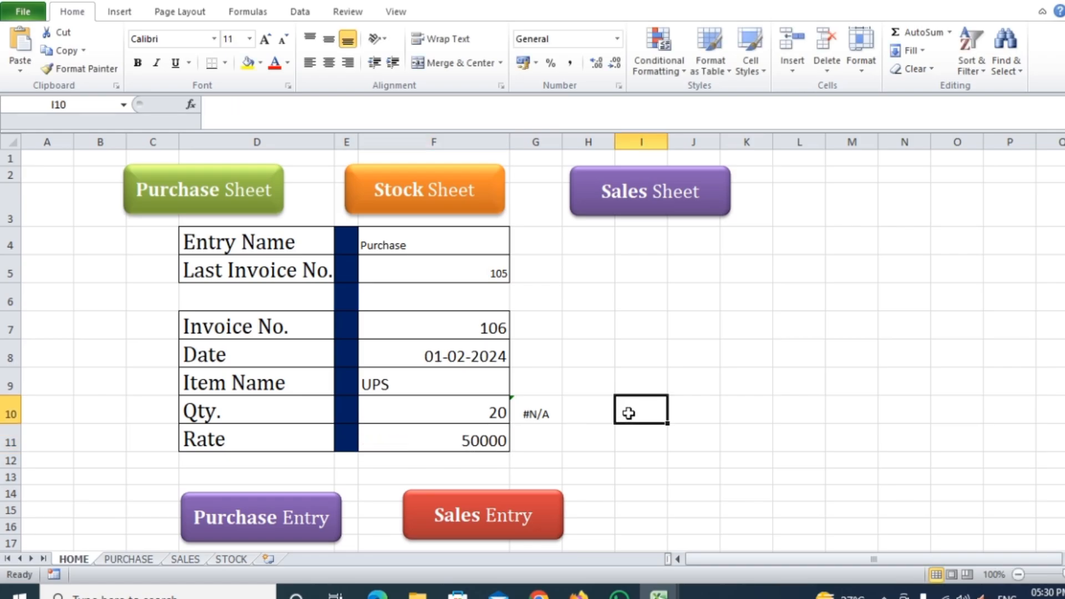
pyautogui.click(268, 534)
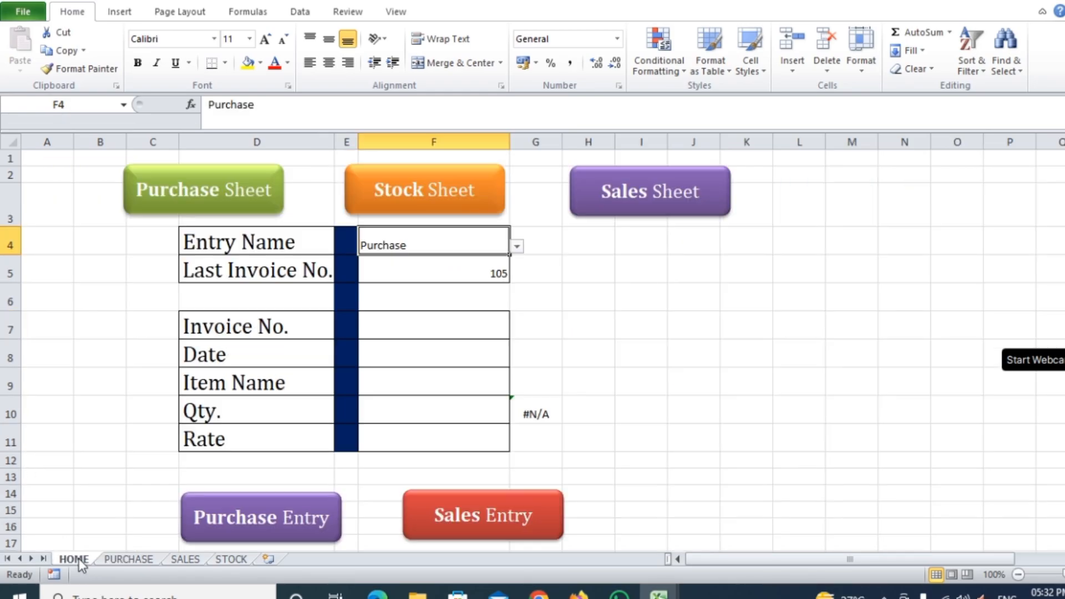
pyautogui.click(78, 560)
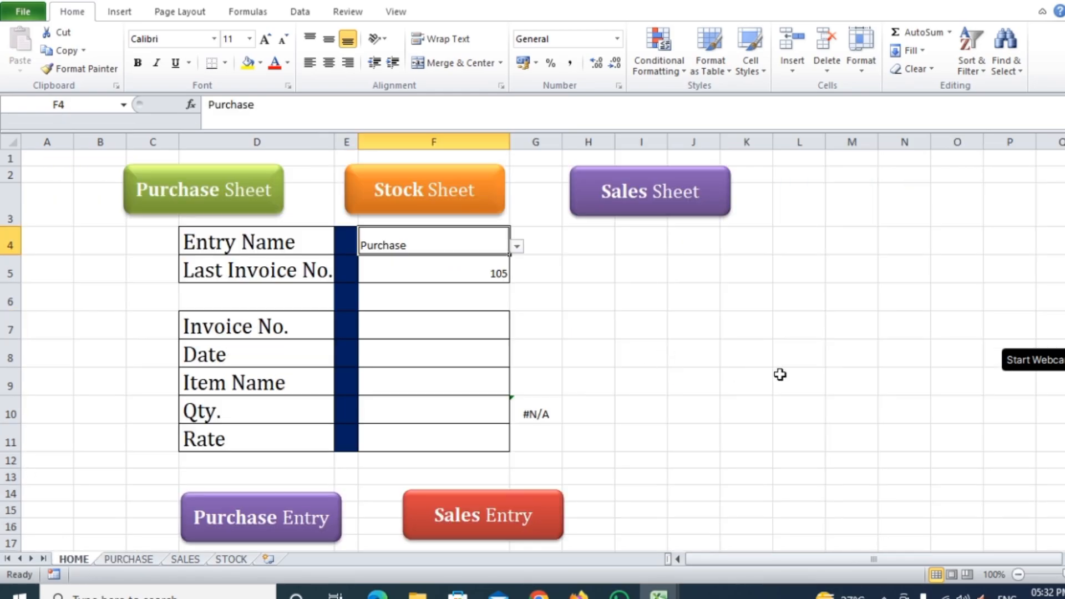
pyautogui.click(813, 436)
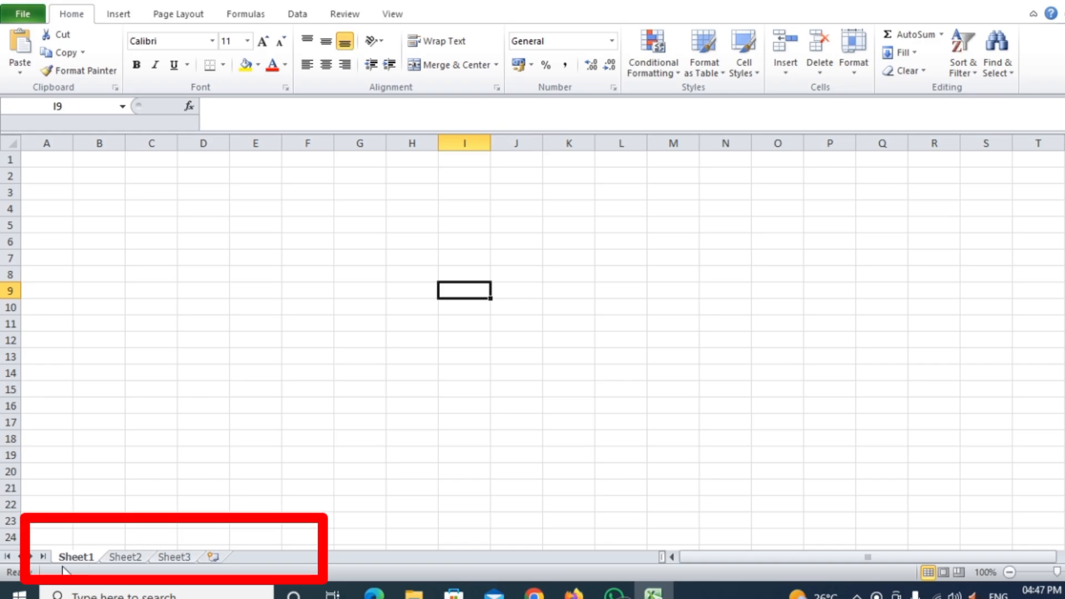
# - Add a fourth worksheet to the blank workbook and rename Sheet1 as HOME
pyautogui.click(214, 559)
pyautogui.doubleClick(77, 556)
pyautogui.write('HOME')
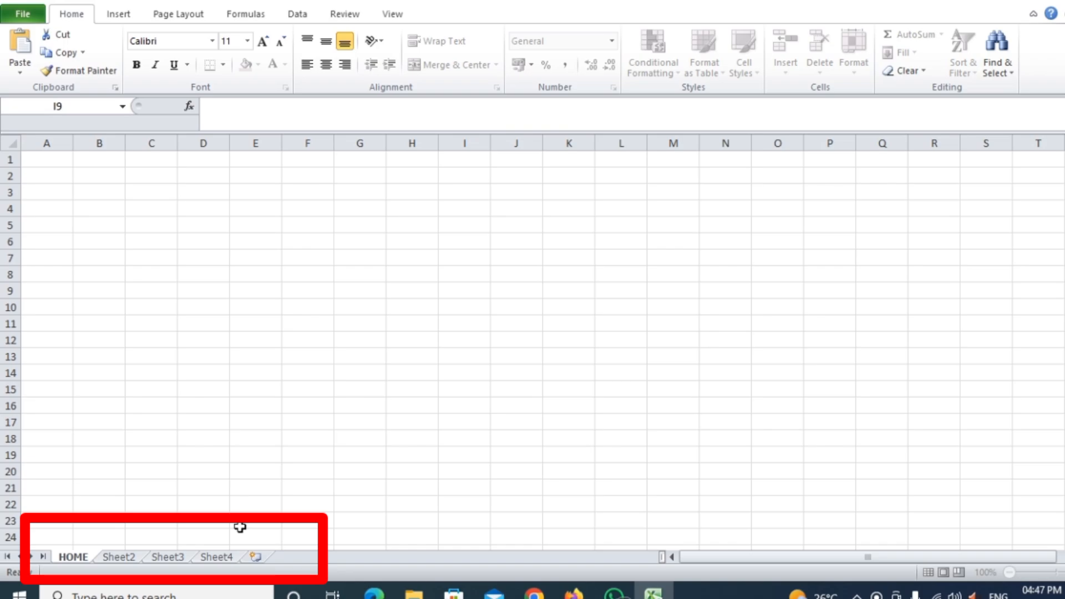
# - Rename Sheet2 as PURCHASE and Sheet3 as SALES
pyautogui.doubleClick(120, 557)
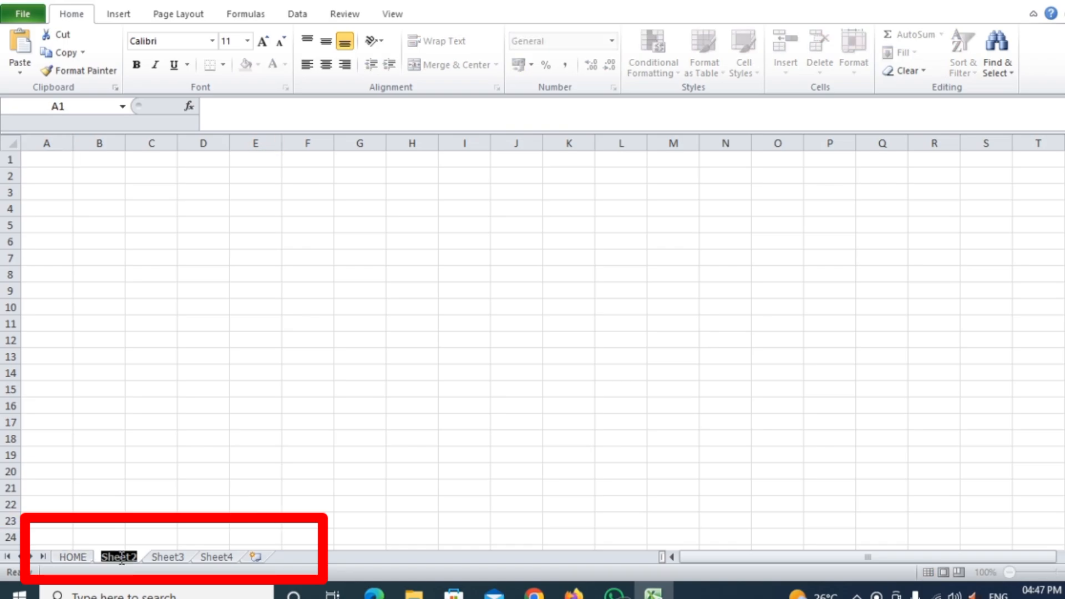
pyautogui.write('PURCHA')
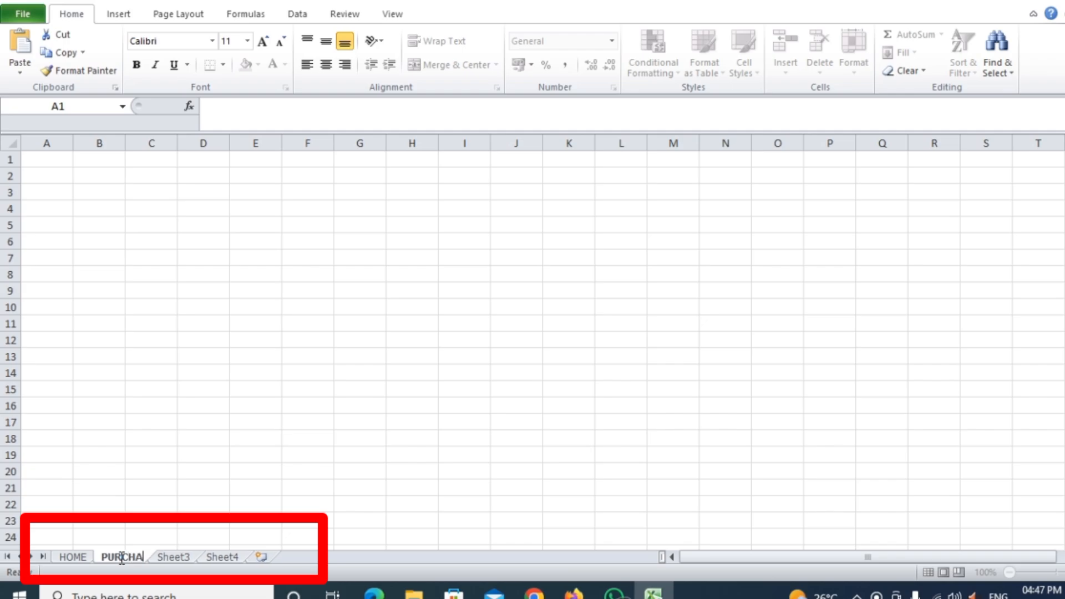
pyautogui.write('SE')
pyautogui.doubleClick(192, 554)
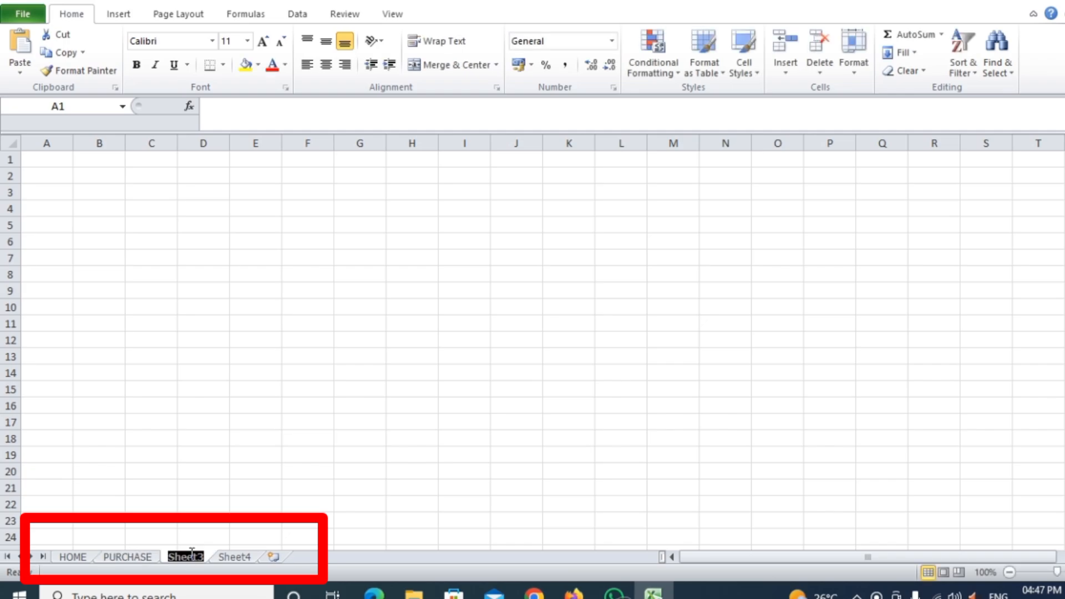
pyautogui.write('SALES')
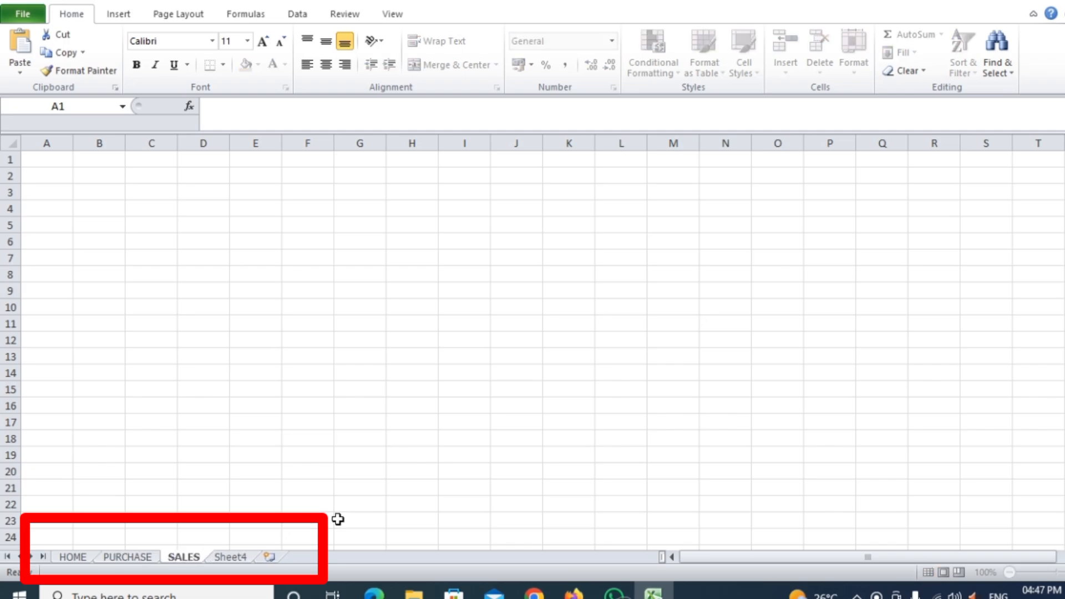
pyautogui.click(338, 519)
# - Rename Sheet4 as STOCK
pyautogui.click(237, 558)
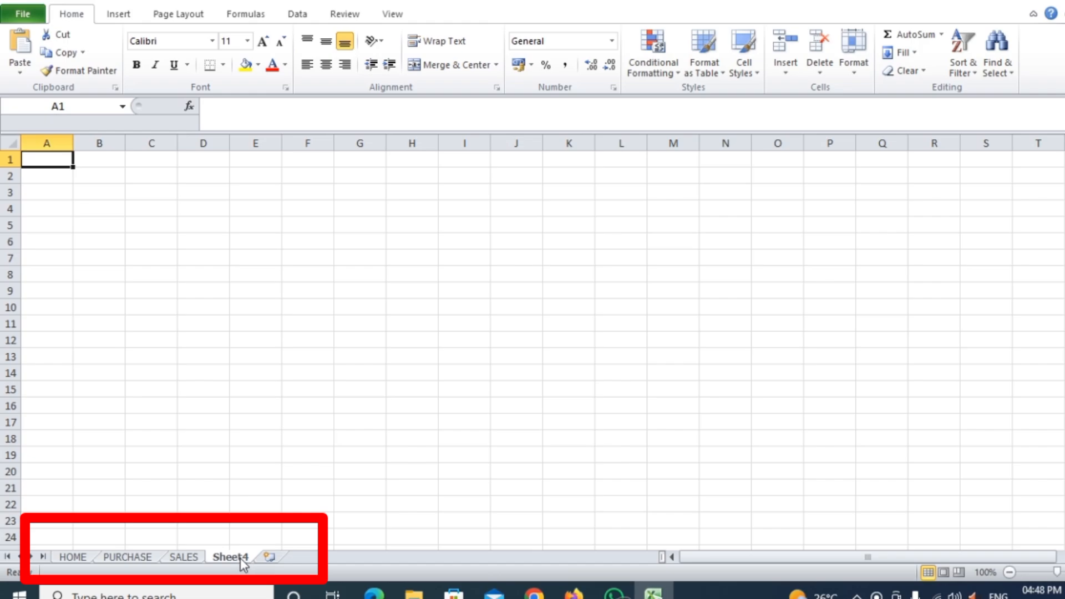
pyautogui.doubleClick(231, 557)
pyautogui.write('STOCK')
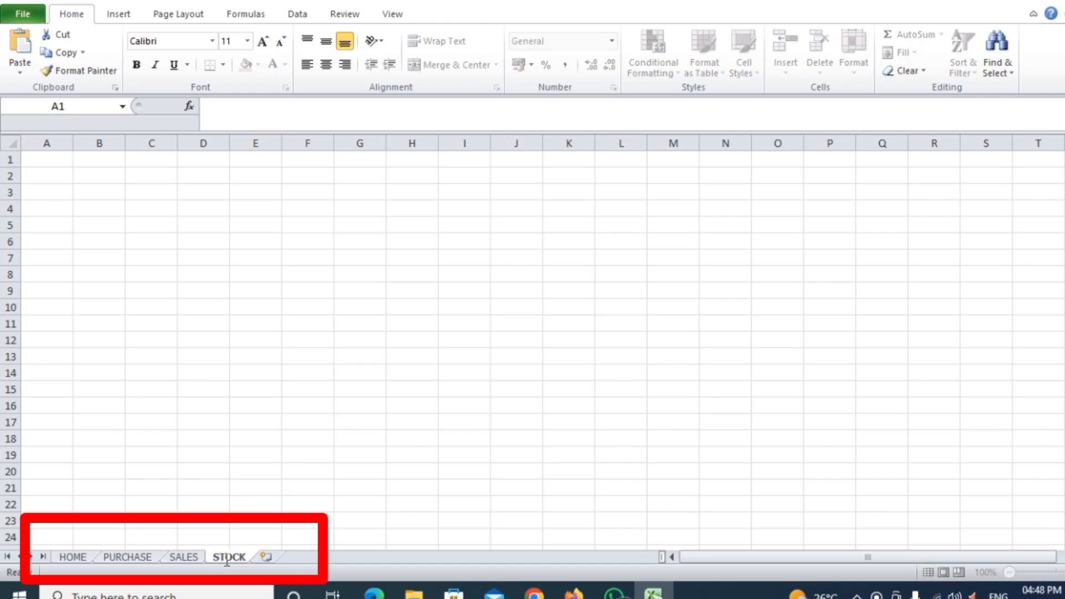
pyautogui.click(516, 440)
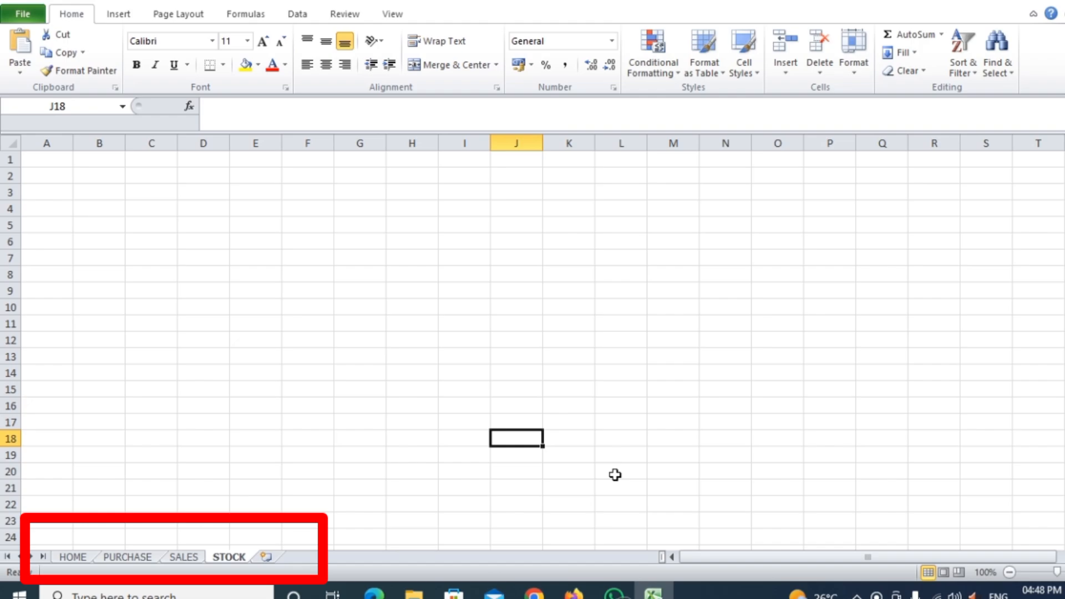
# - On the HOME sheet, enter the label "Entry Name" in cell D4 and widen column D to fit it
pyautogui.click(77, 559)
pyautogui.click(441, 290)
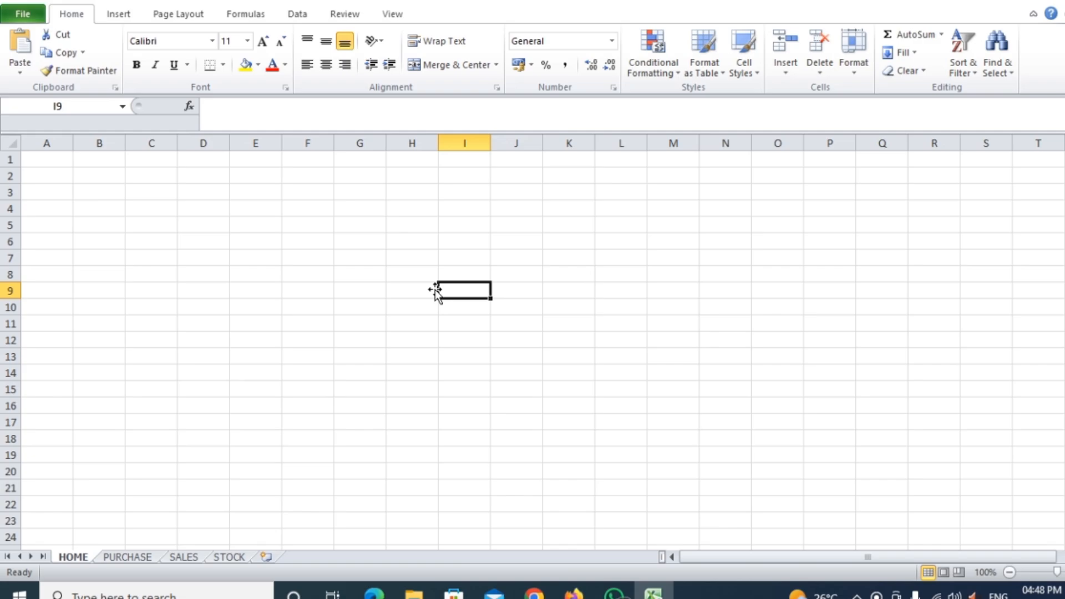
pyautogui.click(277, 229)
pyautogui.click(221, 208)
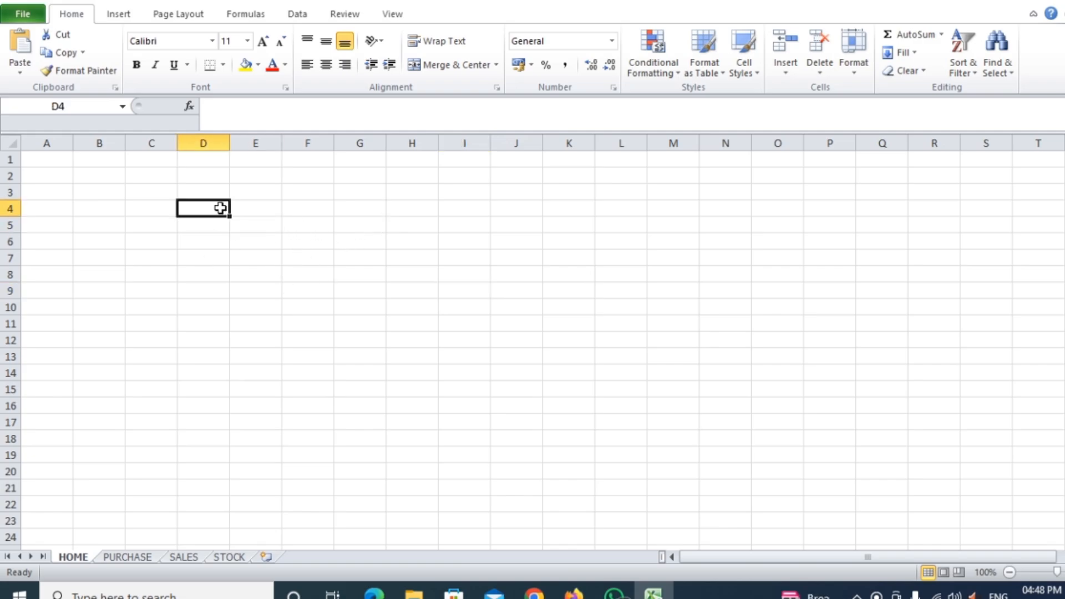
pyautogui.write('e')
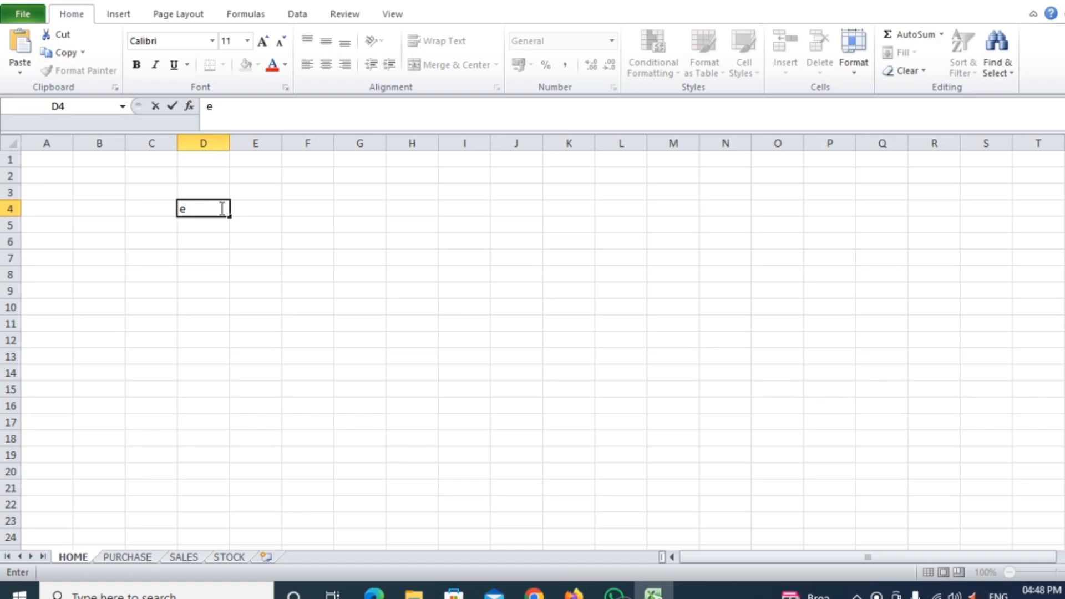
pyautogui.press('BackSpace')
pyautogui.write('Entry Name')
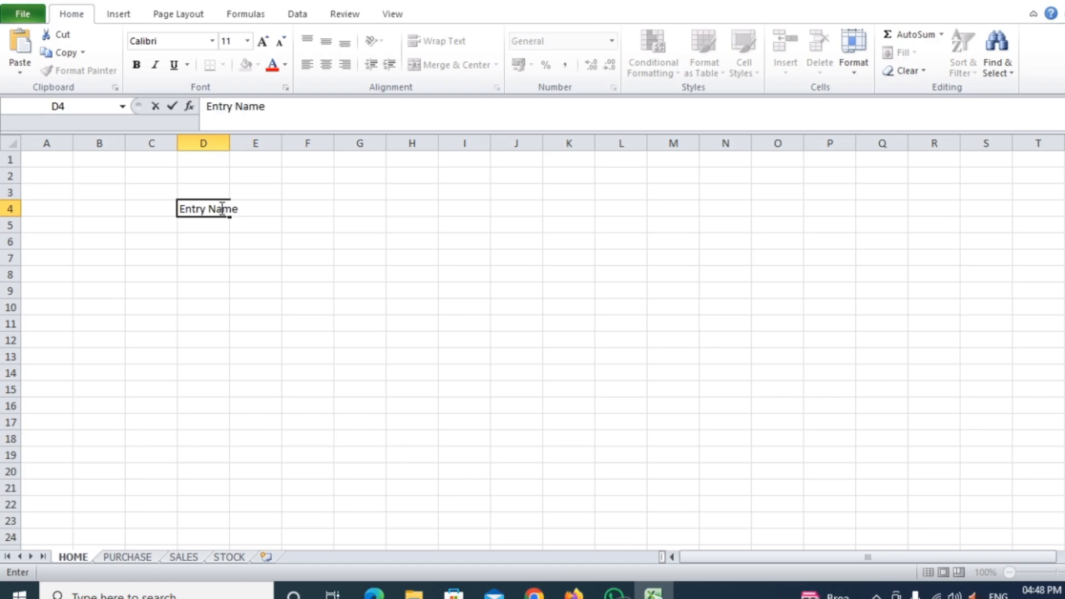
pyautogui.click(339, 258)
pyautogui.moveTo(230, 145); pyautogui.dragTo(277, 145)
pyautogui.click(212, 214)
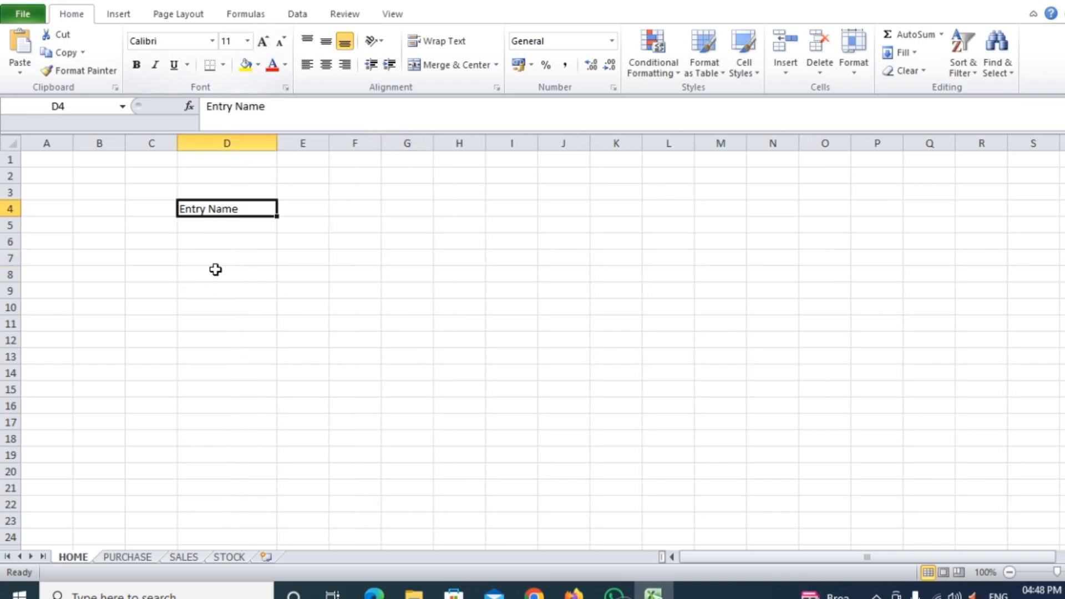
# - Enter the label "last Invoice No." in cell D5, below Entry Name
pyautogui.click(215, 226)
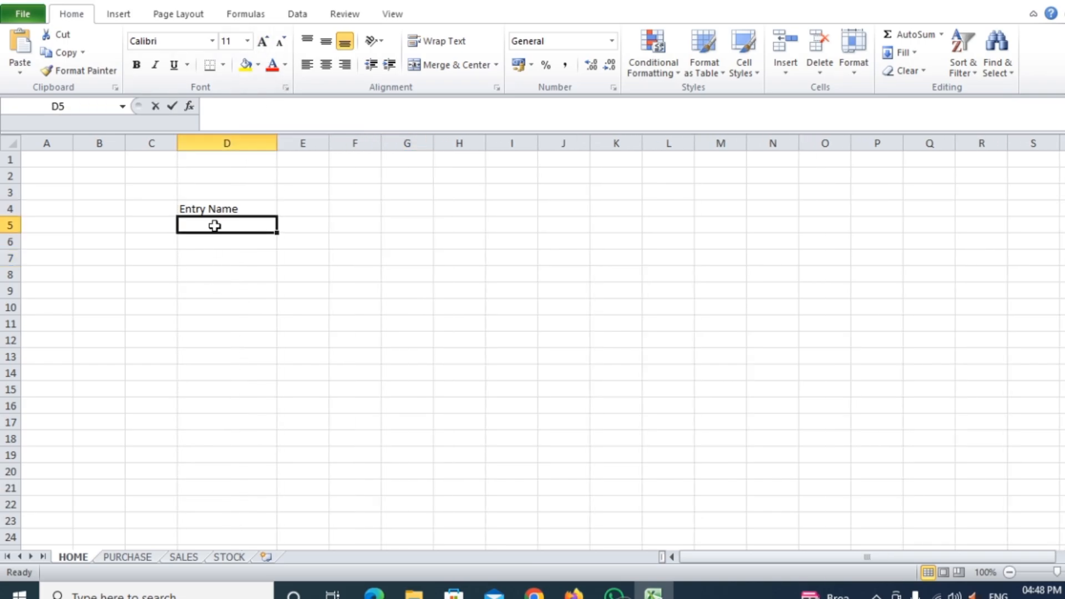
pyautogui.write('last I')
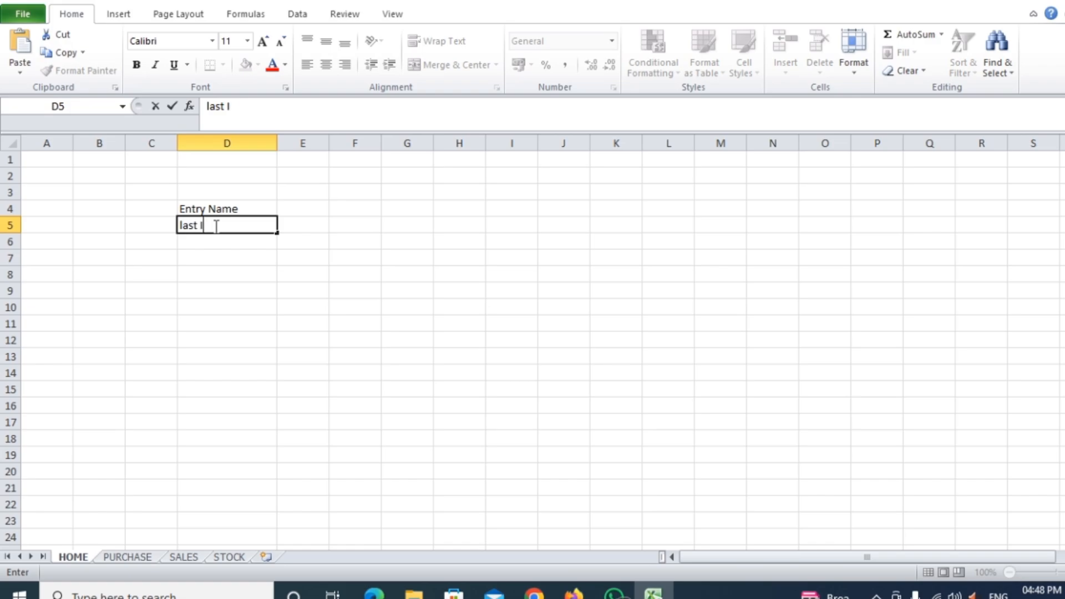
pyautogui.write('nvoice No')
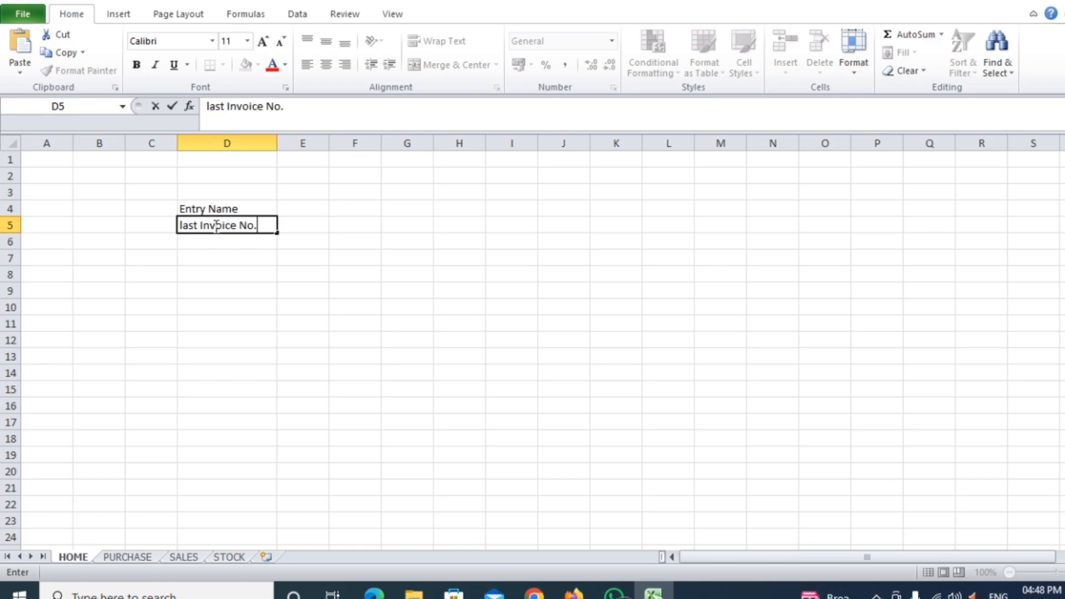
pyautogui.write('.')
pyautogui.click(476, 291)
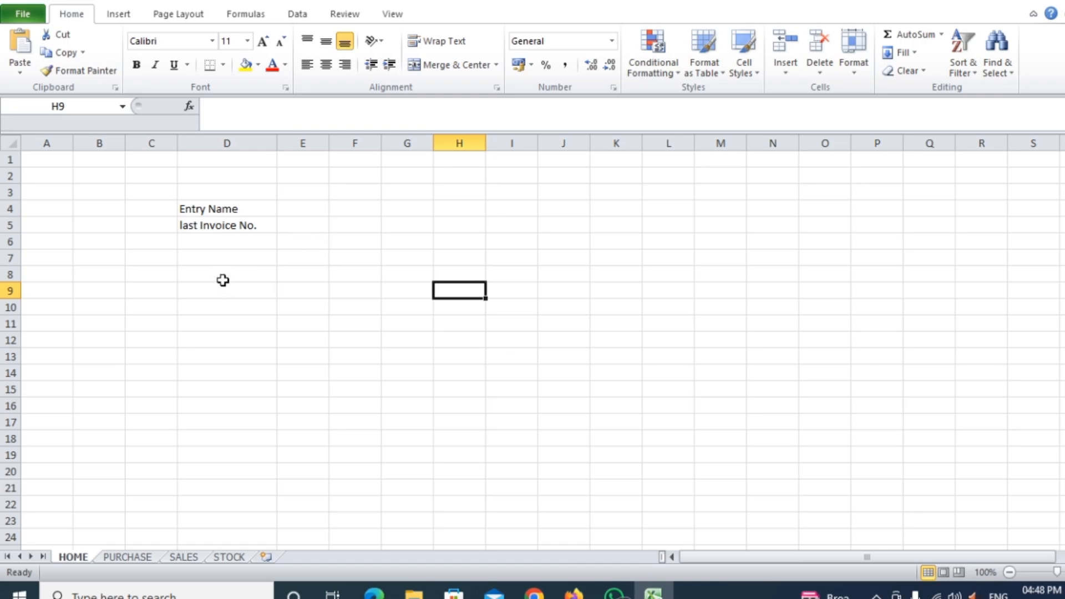
# - Leave row 6 empty and enter the labels "Invoice No." in cell D7 and "Date" in cell D8
pyautogui.click(221, 260)
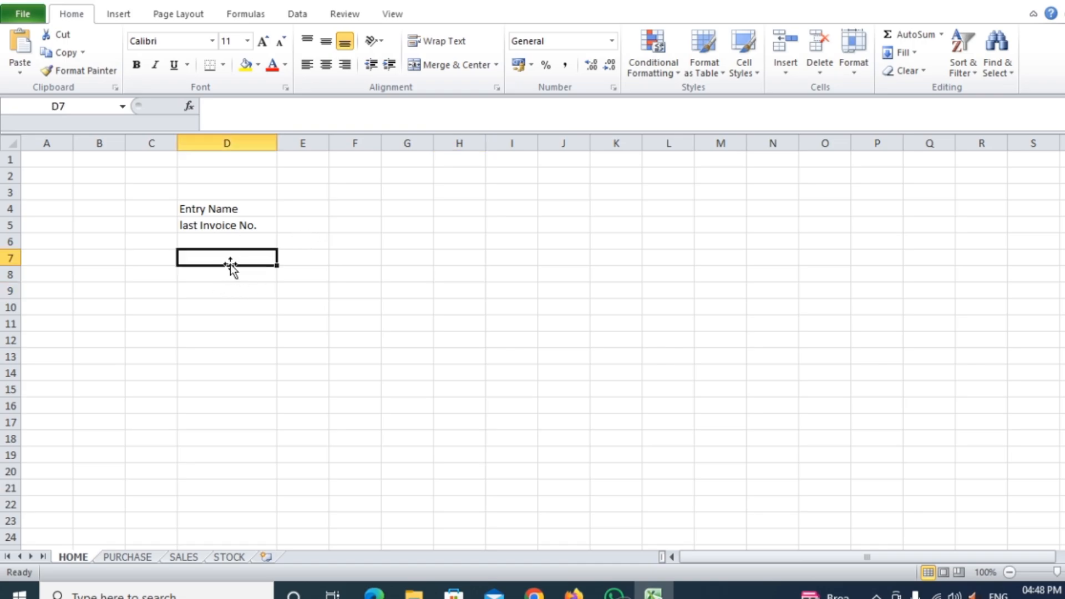
pyautogui.write('In')
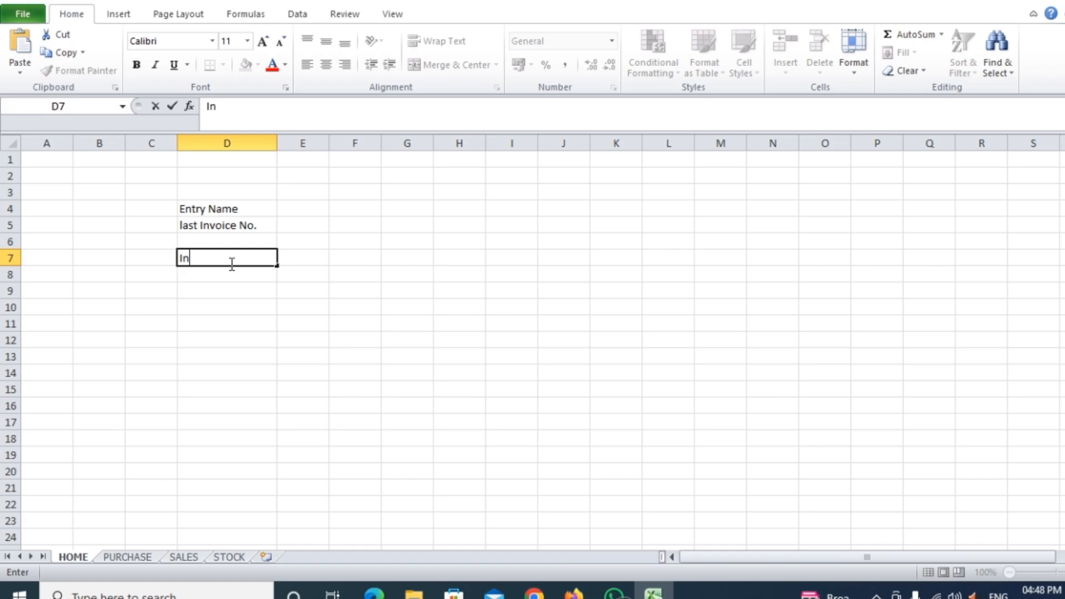
pyautogui.write('voice No')
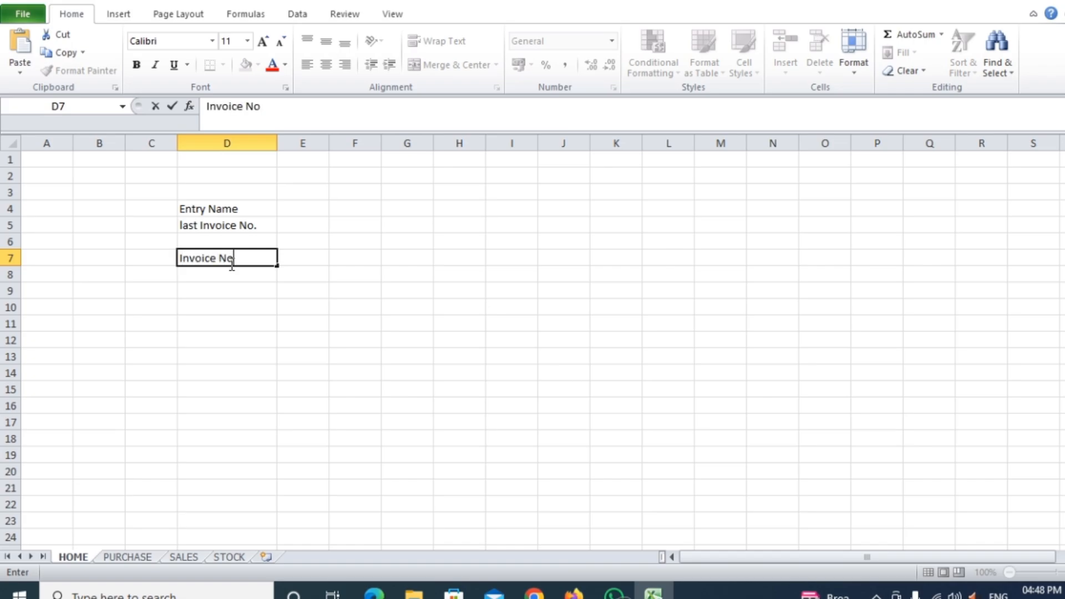
pyautogui.write('.')
pyautogui.press('Return')
pyautogui.write('Date')
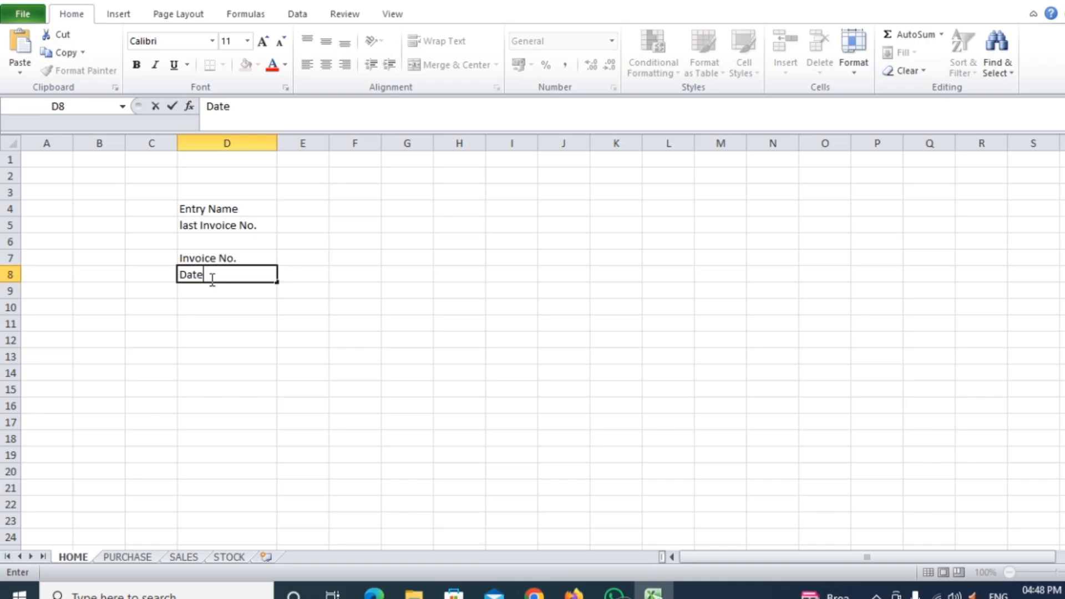
pyautogui.click(238, 320)
pyautogui.click(227, 289)
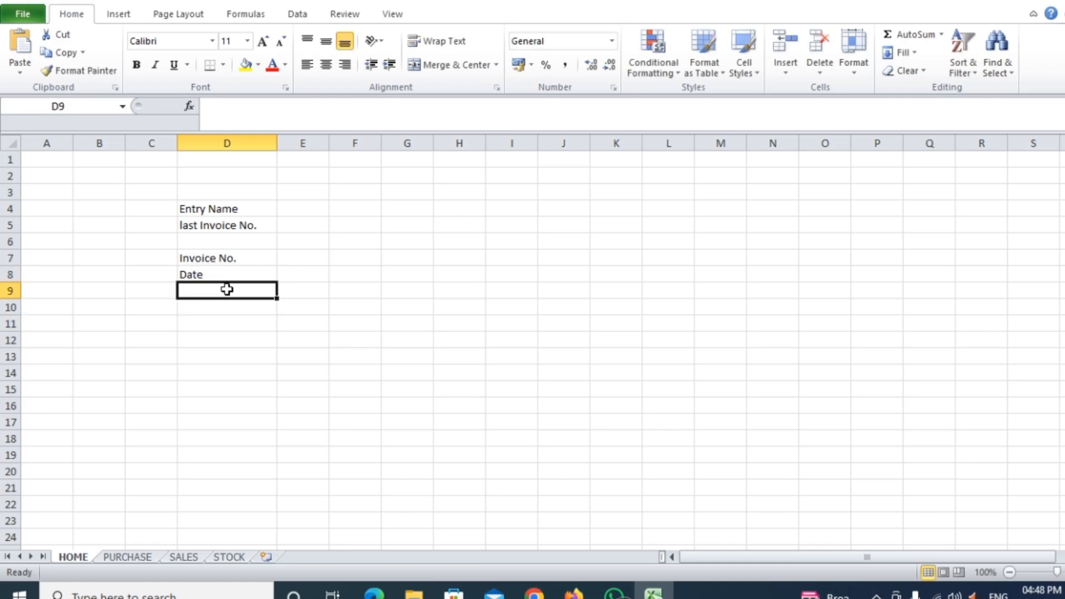
# - Enter the label "Item Name" in cell D9, below Date
pyautogui.write('Item')
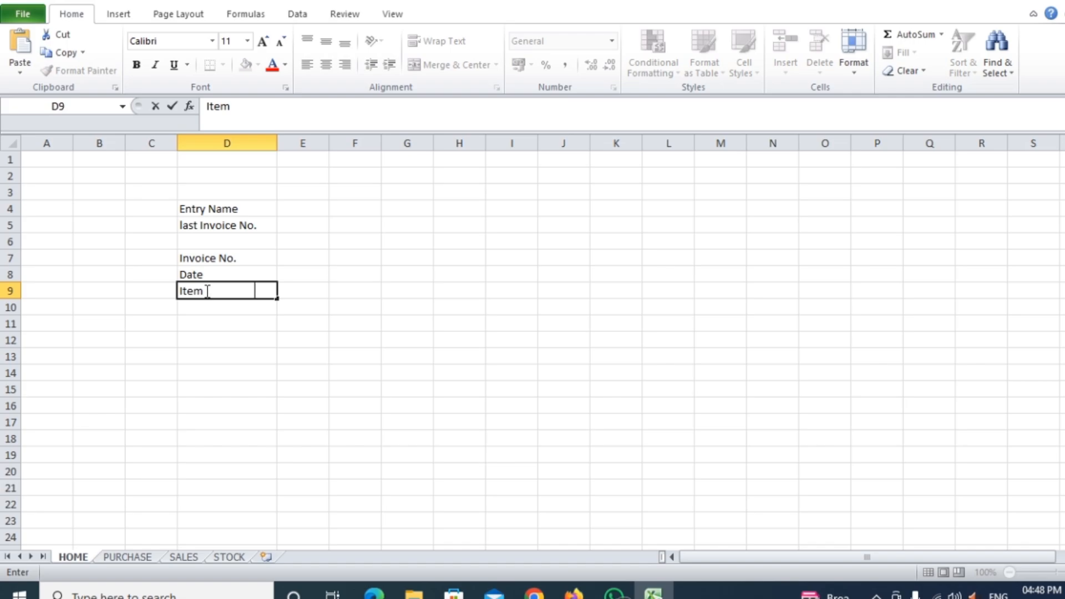
pyautogui.moveTo(207, 290); pyautogui.dragTo(315, 292)
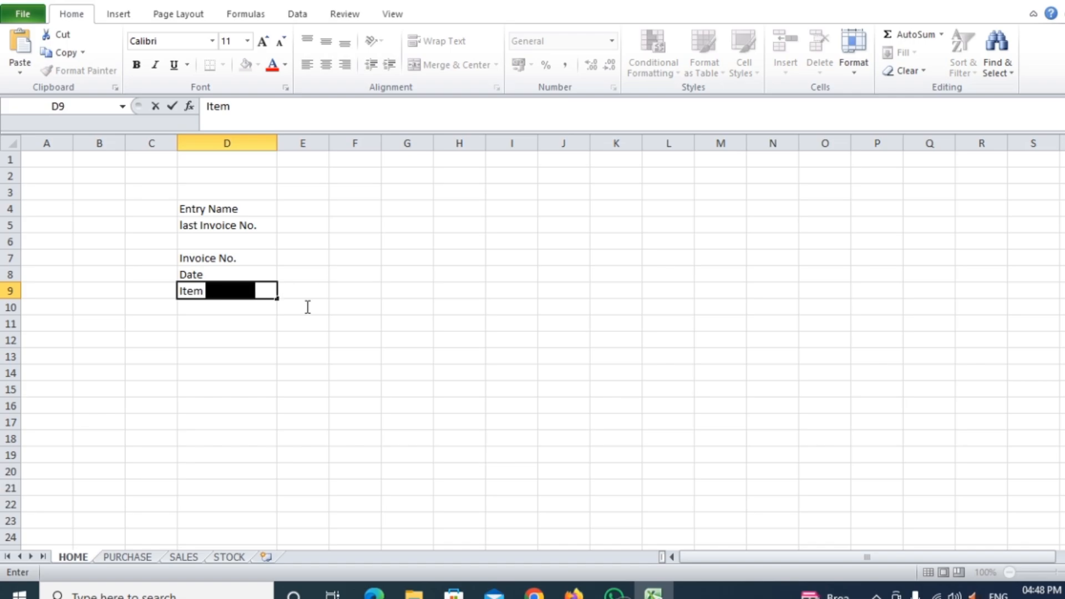
pyautogui.click(353, 324)
pyautogui.click(223, 290)
pyautogui.doubleClick(211, 291)
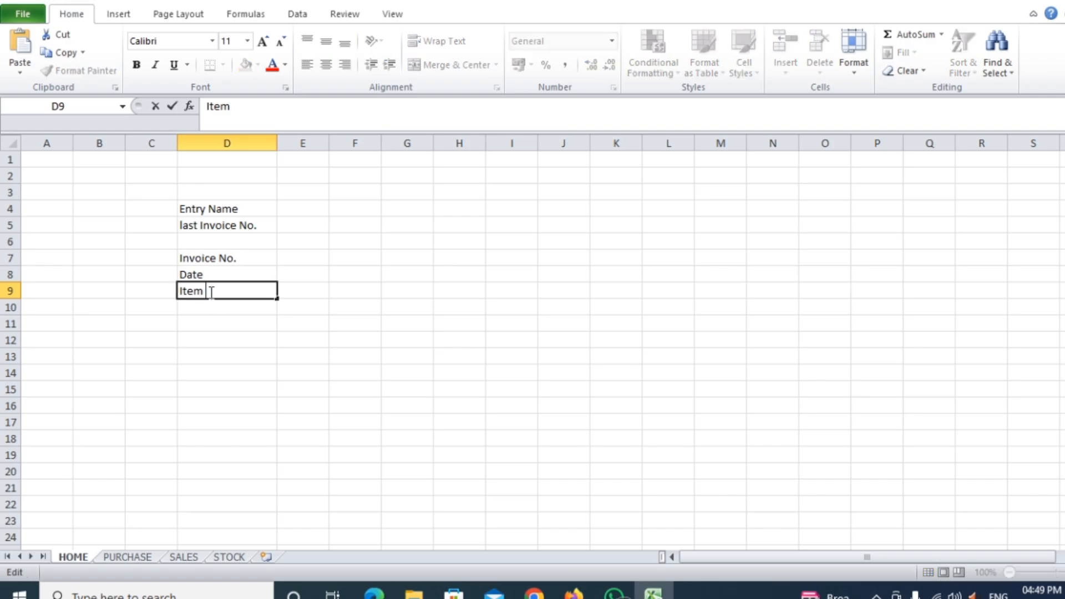
pyautogui.write('Name')
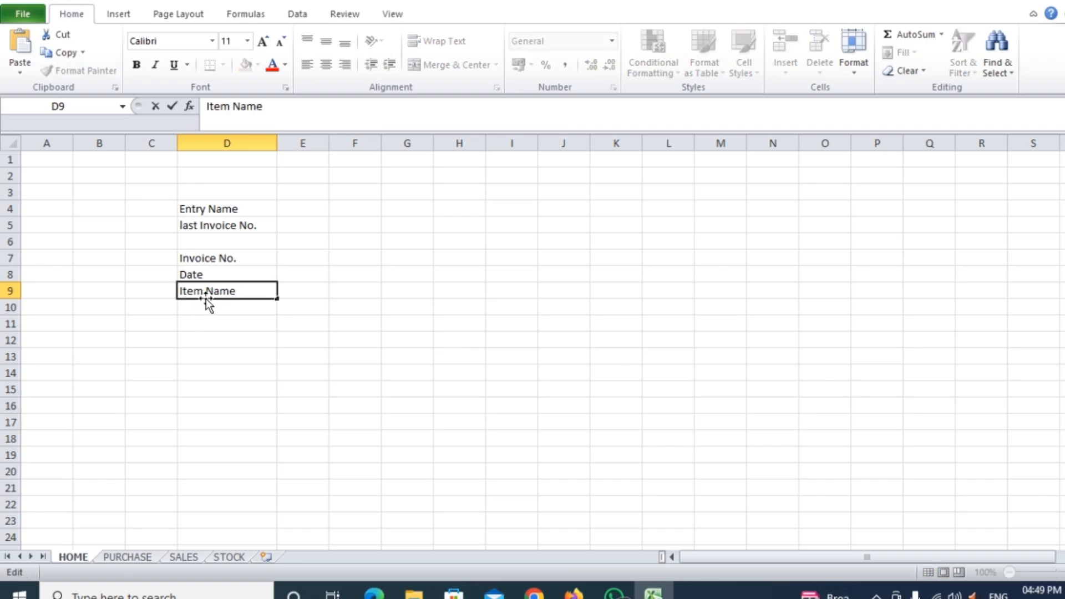
# - Enter the labels "Qty." in cell D10 and "Rate" in cell D11
pyautogui.click(205, 308)
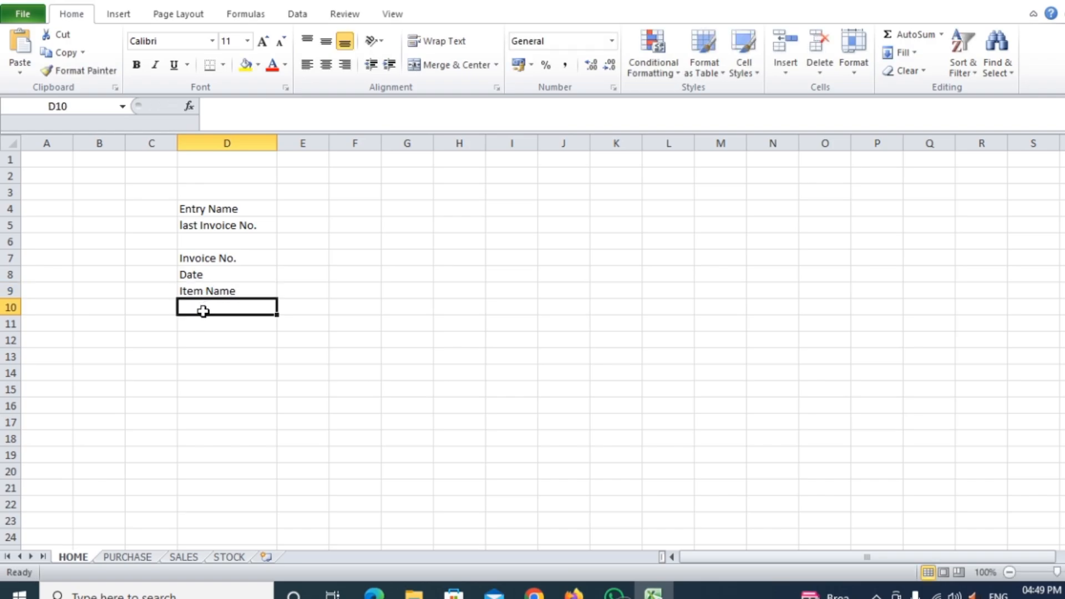
pyautogui.write('qty')
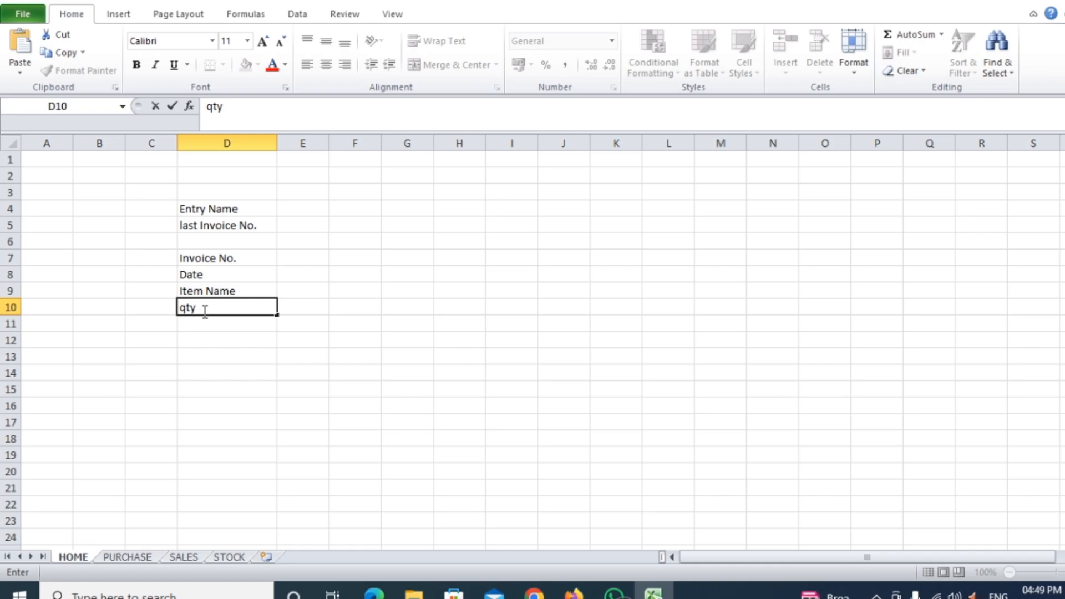
pyautogui.press('BackSpace')
pyautogui.press('BackSpace')
pyautogui.press('BackSpace')
pyautogui.write('q')
pyautogui.press('BackSpace')
pyautogui.write('Qty.')
pyautogui.click(202, 328)
pyautogui.write('Rate')
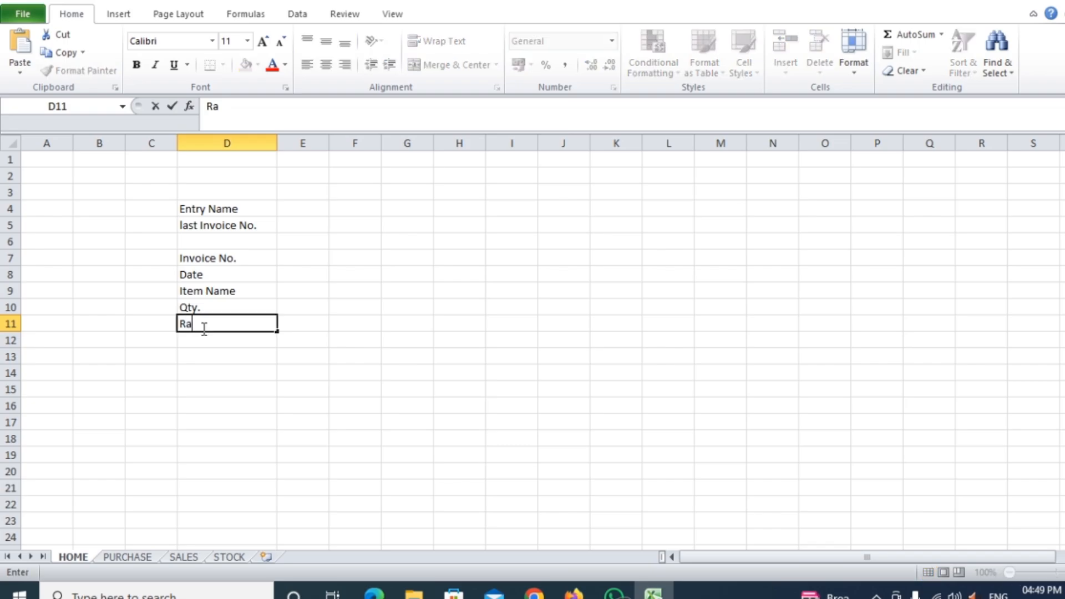
pyautogui.click(394, 361)
# - Format the labels in D4:D11 as Cambria at size 18 and widen column D to fit them
pyautogui.moveTo(226, 210); pyautogui.dragTo(225, 325)
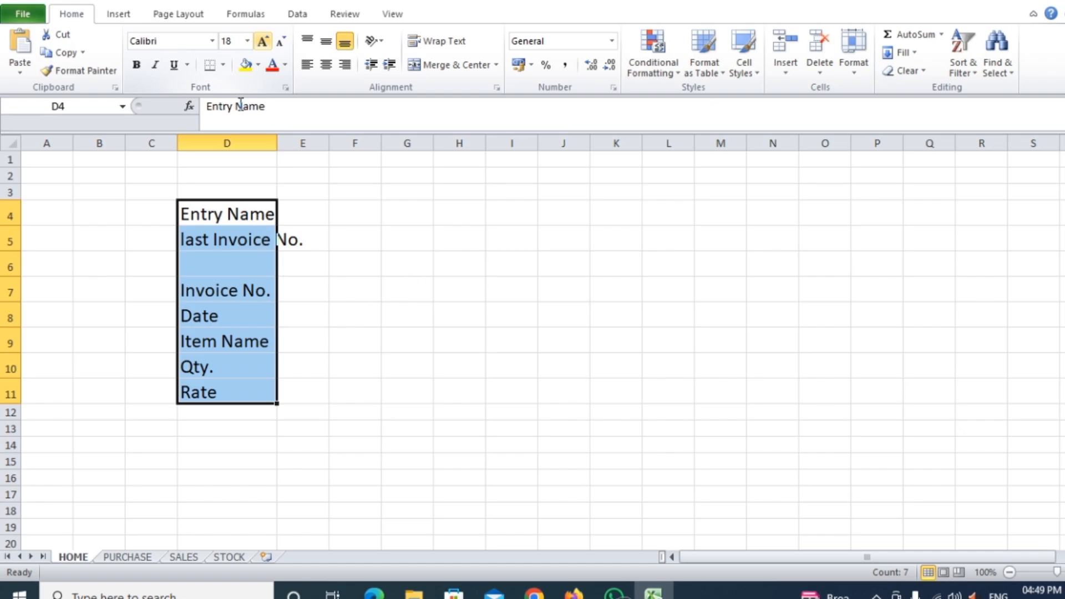
pyautogui.moveTo(277, 147); pyautogui.dragTo(324, 152)
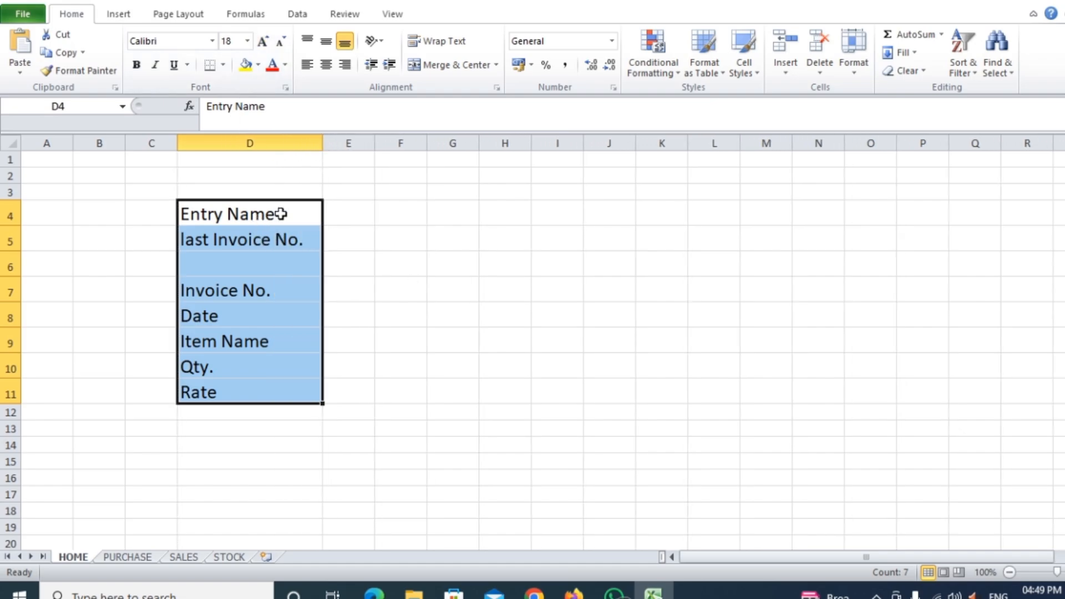
pyautogui.click(214, 43)
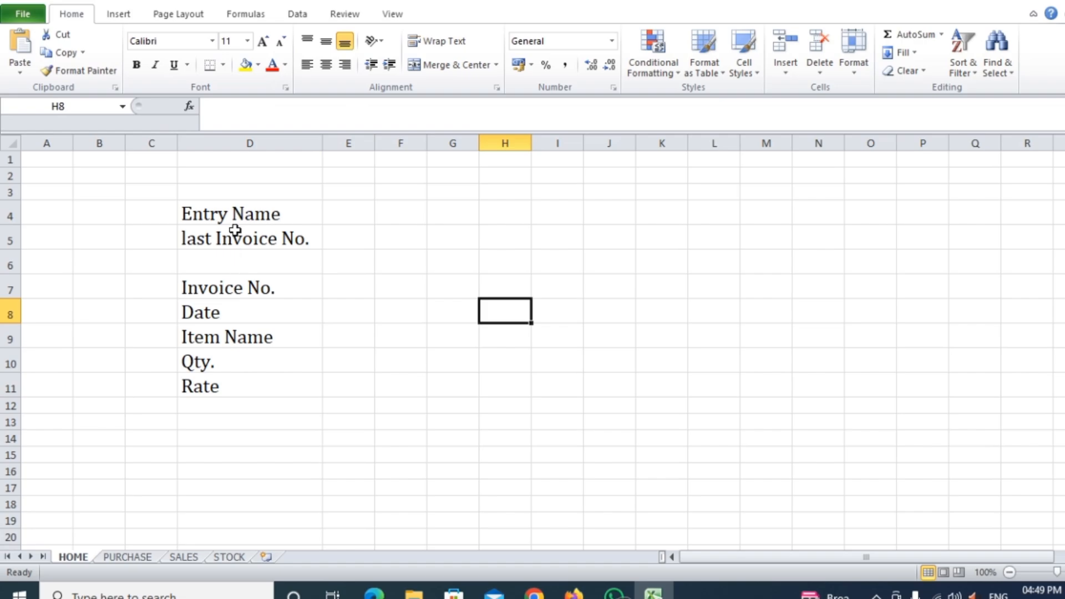
# - Apply All Borders to the ranges D4:F5 and D7:F11, leaving row 6 without borders
pyautogui.moveTo(233, 214); pyautogui.dragTo(381, 228)
pyautogui.click(252, 220)
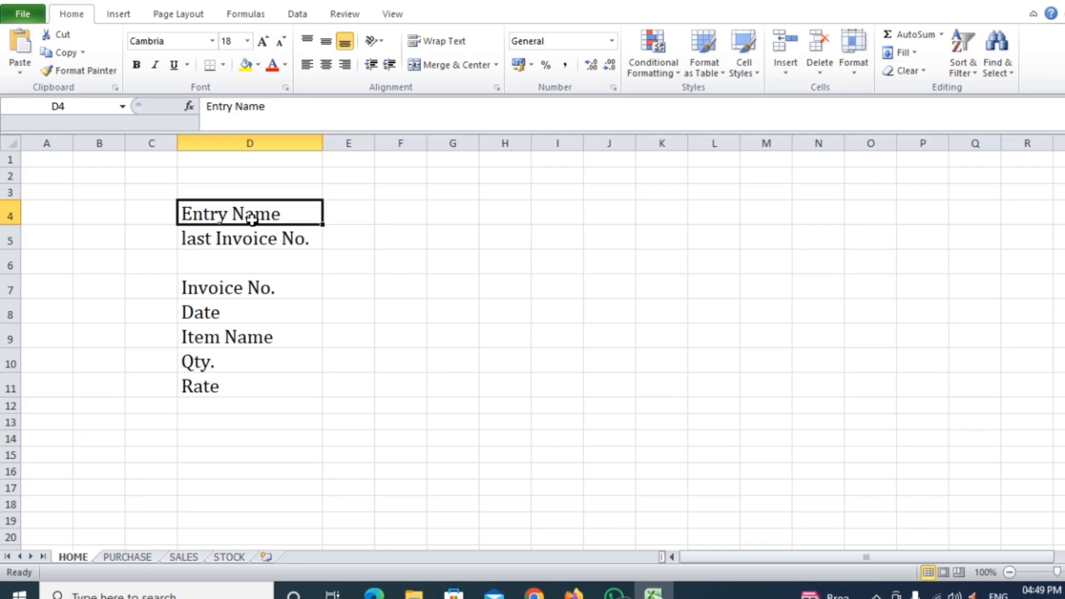
pyautogui.moveTo(251, 219); pyautogui.dragTo(381, 237)
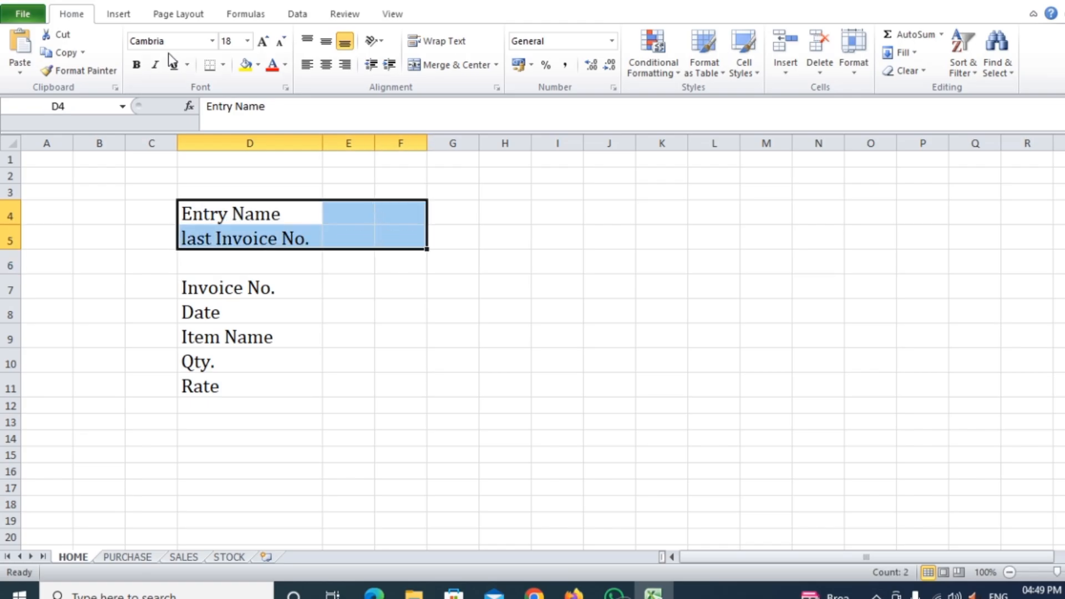
pyautogui.click(223, 64)
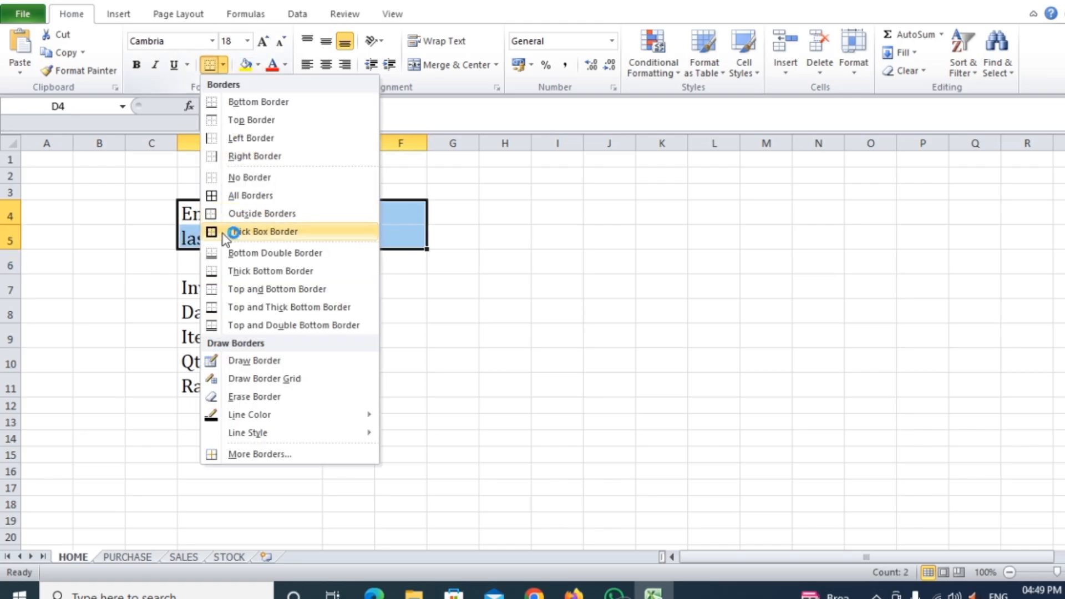
pyautogui.click(217, 196)
pyautogui.moveTo(200, 291); pyautogui.dragTo(393, 382)
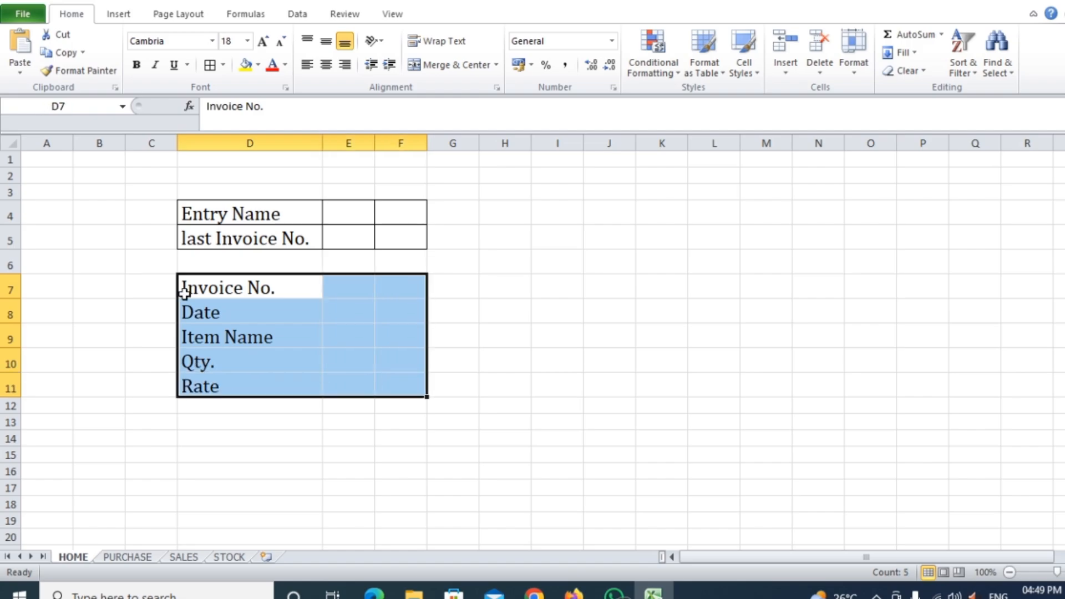
pyautogui.click(209, 64)
pyautogui.click(627, 336)
# - Narrow column E to a thin divider and fill cells E4:E11 with dark blue
pyautogui.moveTo(374, 143); pyautogui.dragTo(346, 144)
pyautogui.moveTo(336, 211); pyautogui.dragTo(336, 385)
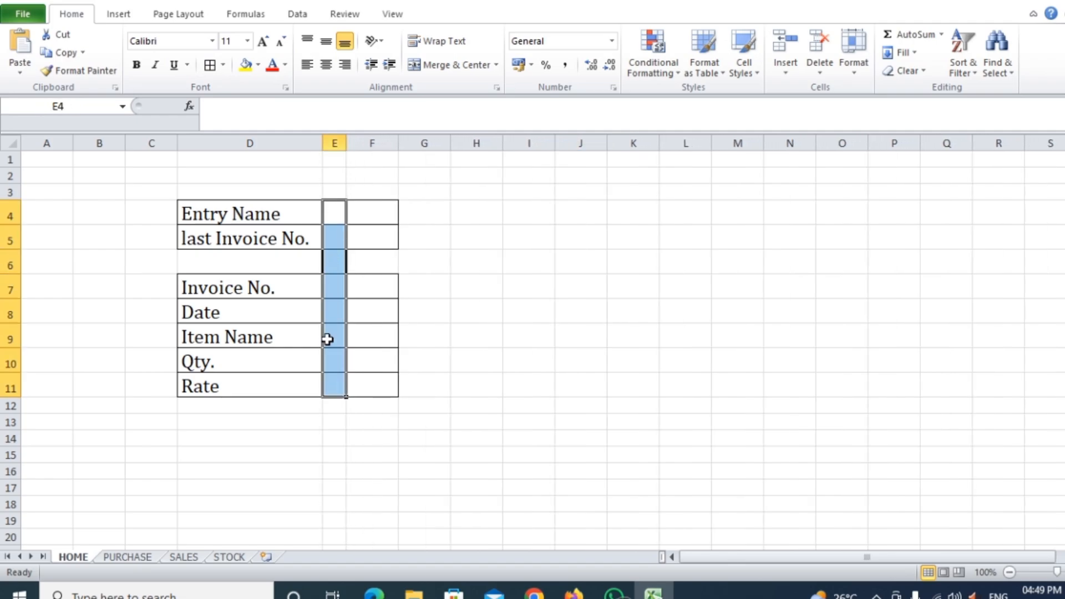
pyautogui.click(258, 67)
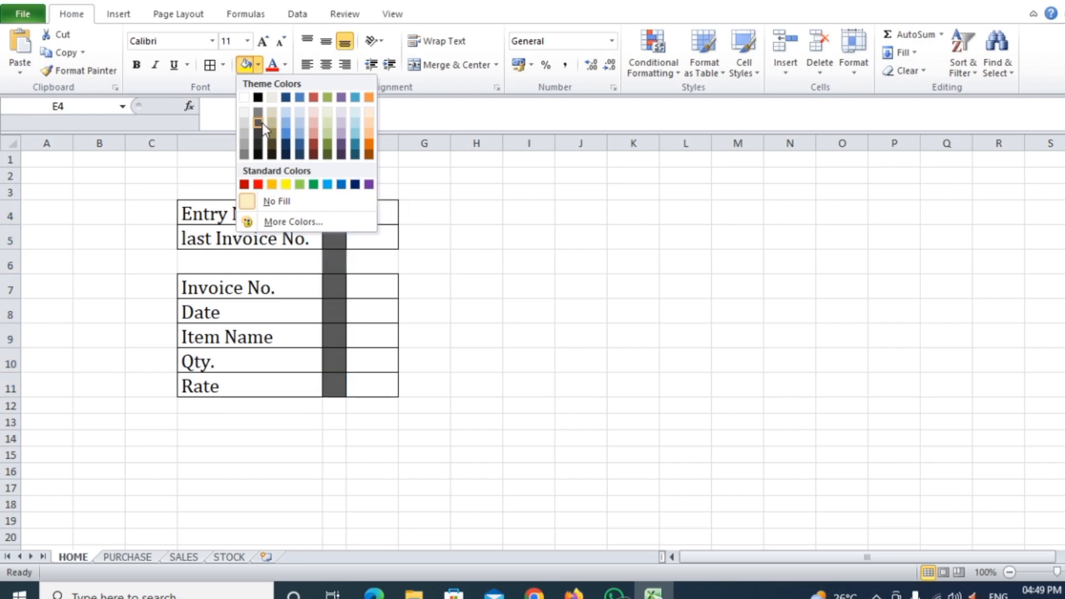
pyautogui.click(355, 184)
pyautogui.click(518, 286)
# - Widen column F to about the width of the label column
pyautogui.moveTo(399, 143); pyautogui.dragTo(488, 143)
pyautogui.moveTo(489, 149); pyautogui.dragTo(496, 147)
pyautogui.click(458, 470)
# - Increase the font size of the labels in D4:D11 to 20 and widen column D to fit "last Invoice No."
pyautogui.moveTo(234, 214); pyautogui.dragTo(230, 393)
pyautogui.click(265, 44)
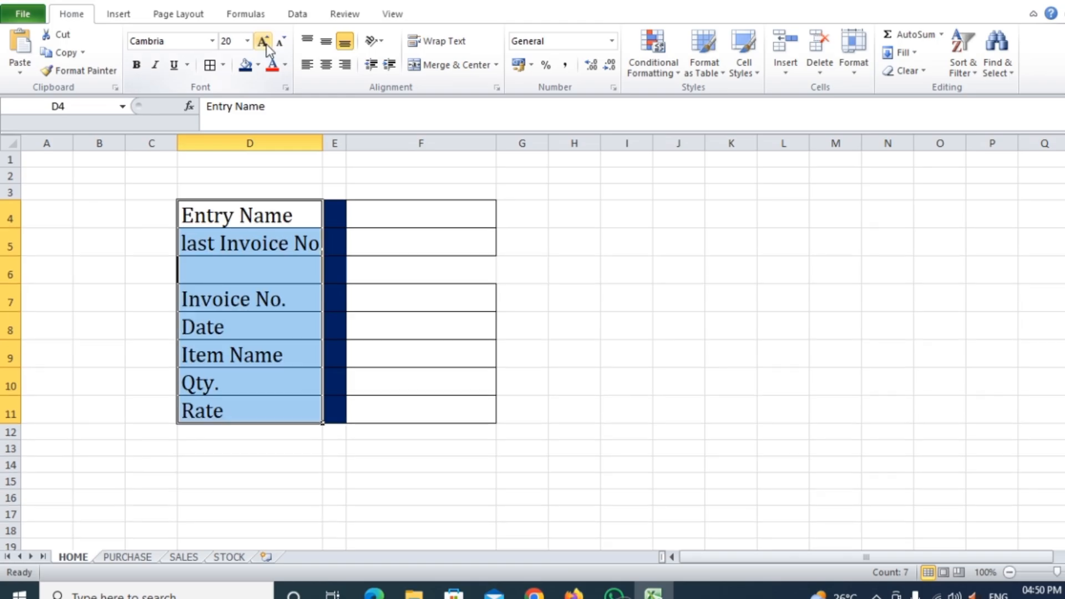
pyautogui.click(744, 331)
pyautogui.moveTo(323, 142); pyautogui.dragTo(332, 143)
pyautogui.click(688, 432)
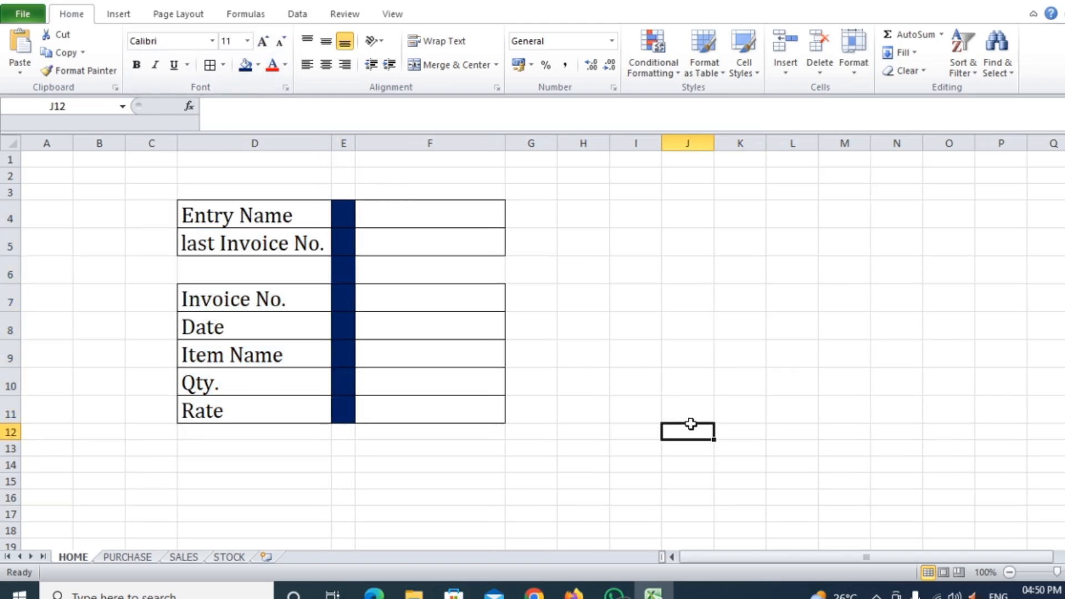
pyautogui.click(551, 480)
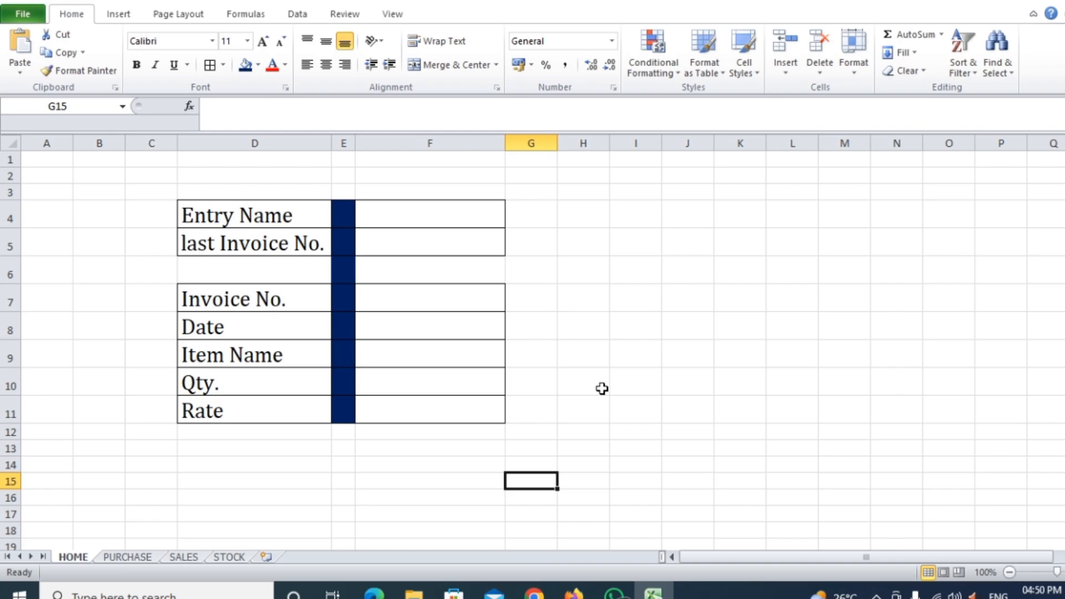
# - Insert a rounded rectangle shape above the form, spanning from column C into column D
pyautogui.click(147, 182)
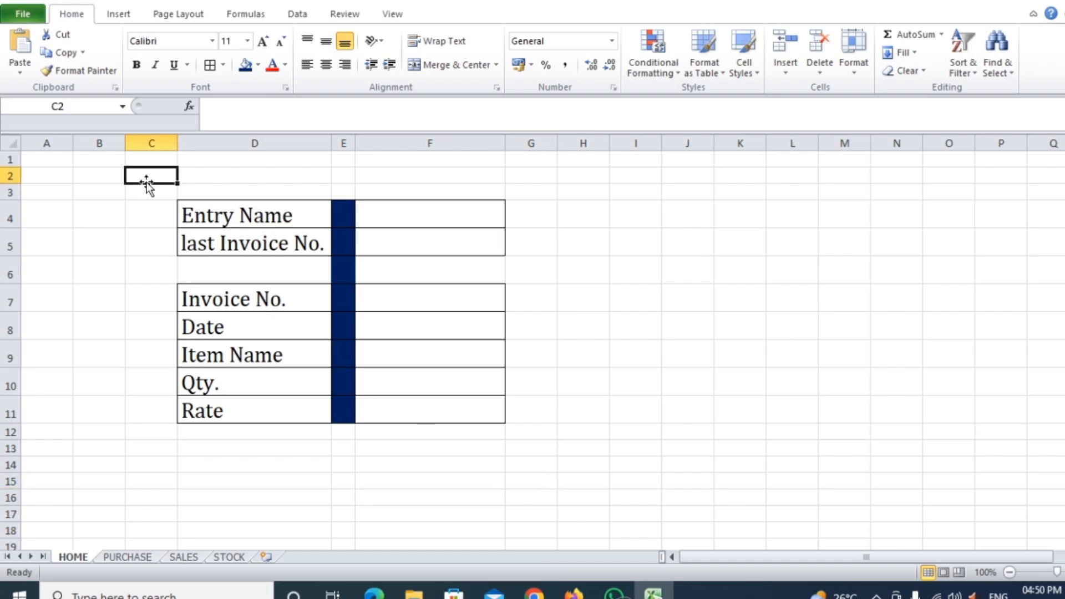
pyautogui.click(118, 15)
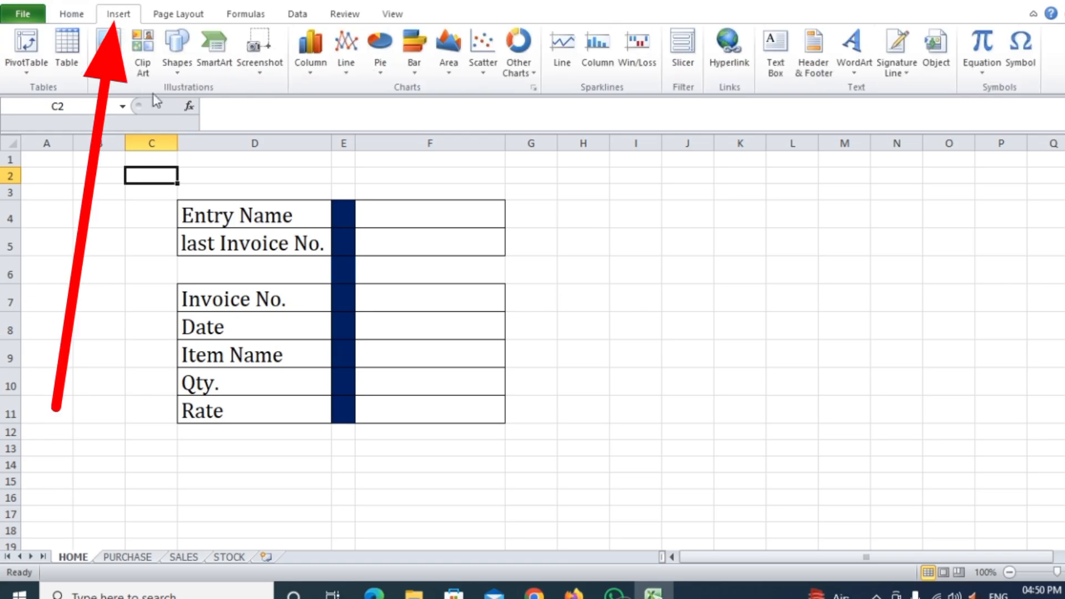
pyautogui.click(177, 69)
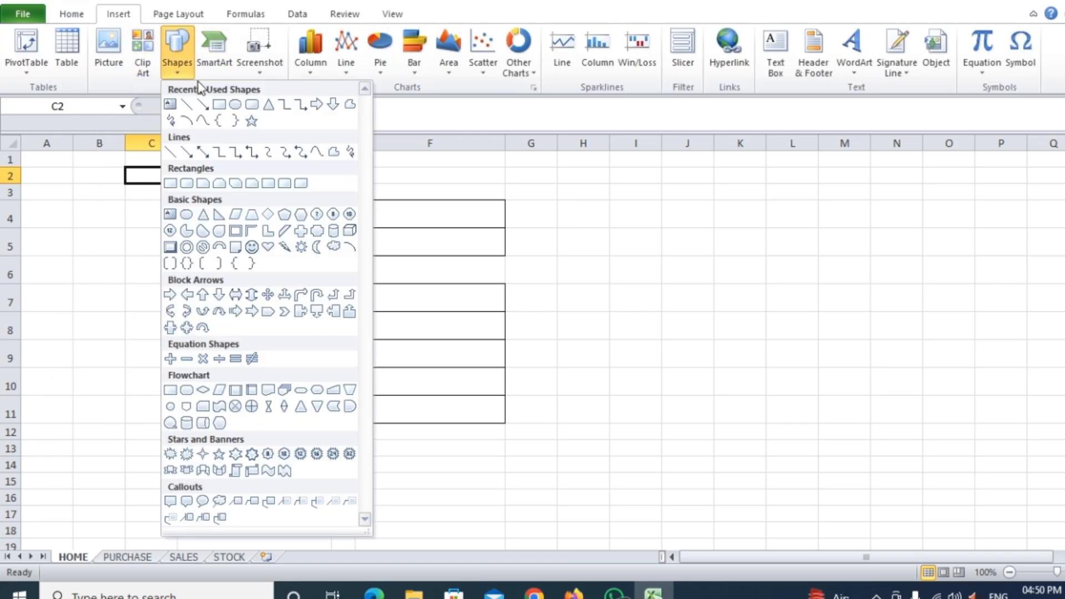
pyautogui.click(251, 121)
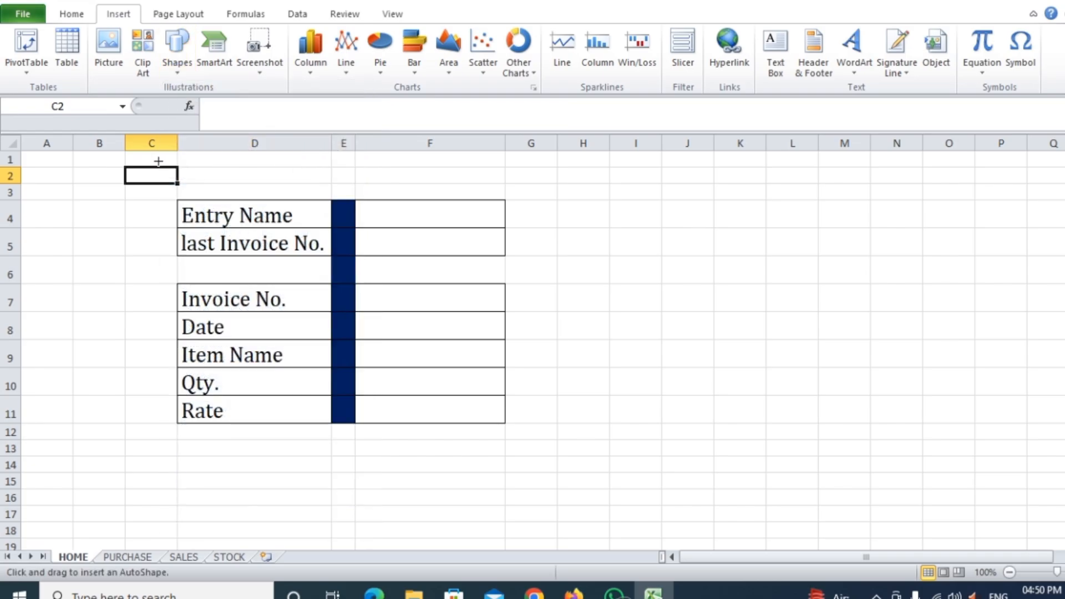
pyautogui.moveTo(145, 160); pyautogui.dragTo(276, 200)
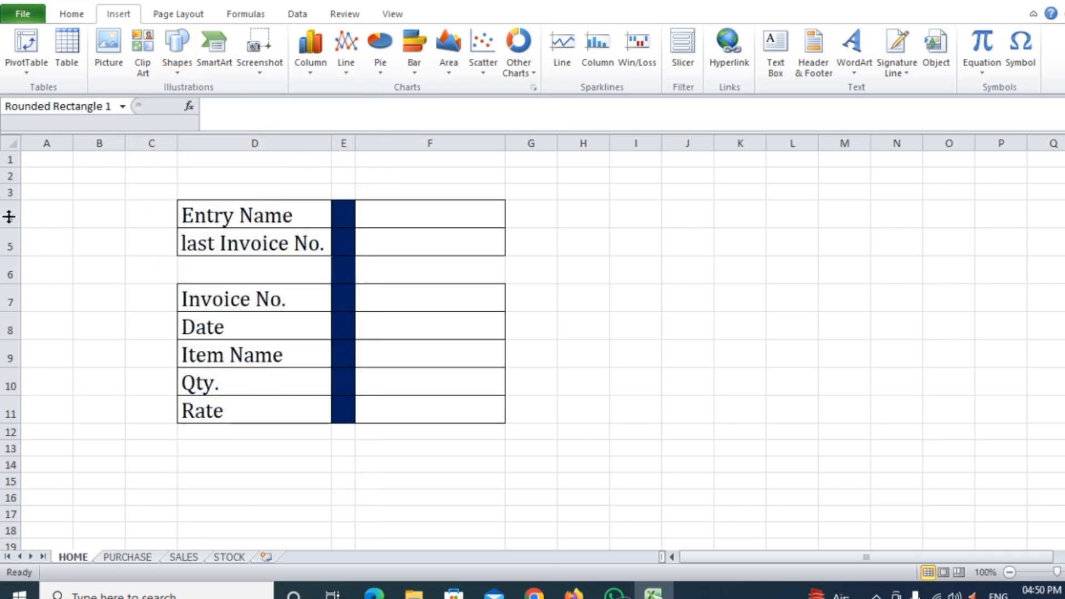
# - Make row 3 taller and shrink the rounded rectangle so that it sits clear above the form
pyautogui.moveTo(13, 201); pyautogui.dragTo(14, 227)
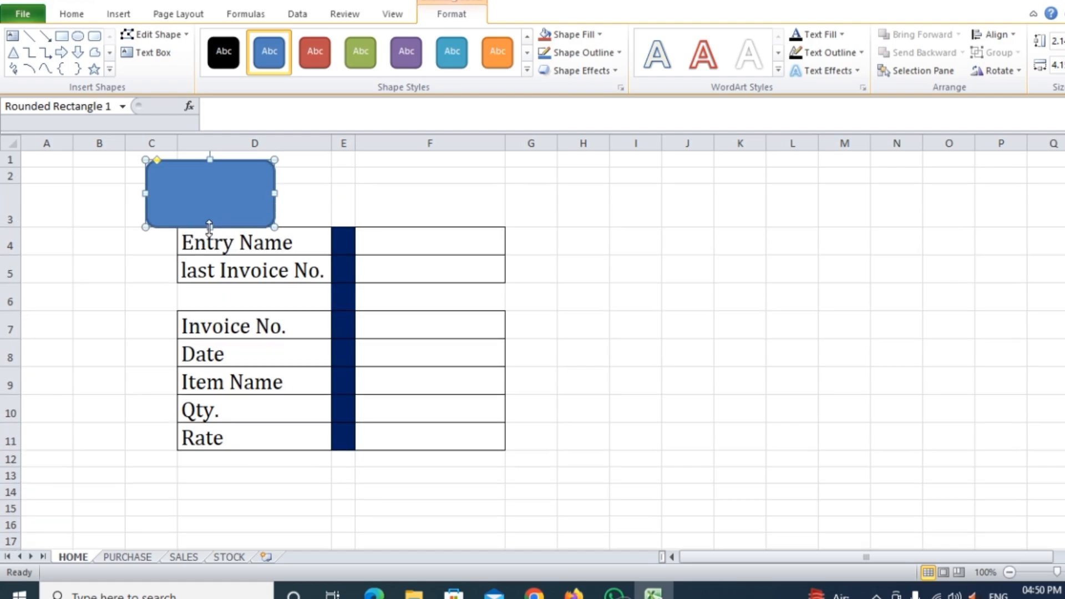
pyautogui.moveTo(210, 227); pyautogui.dragTo(210, 210)
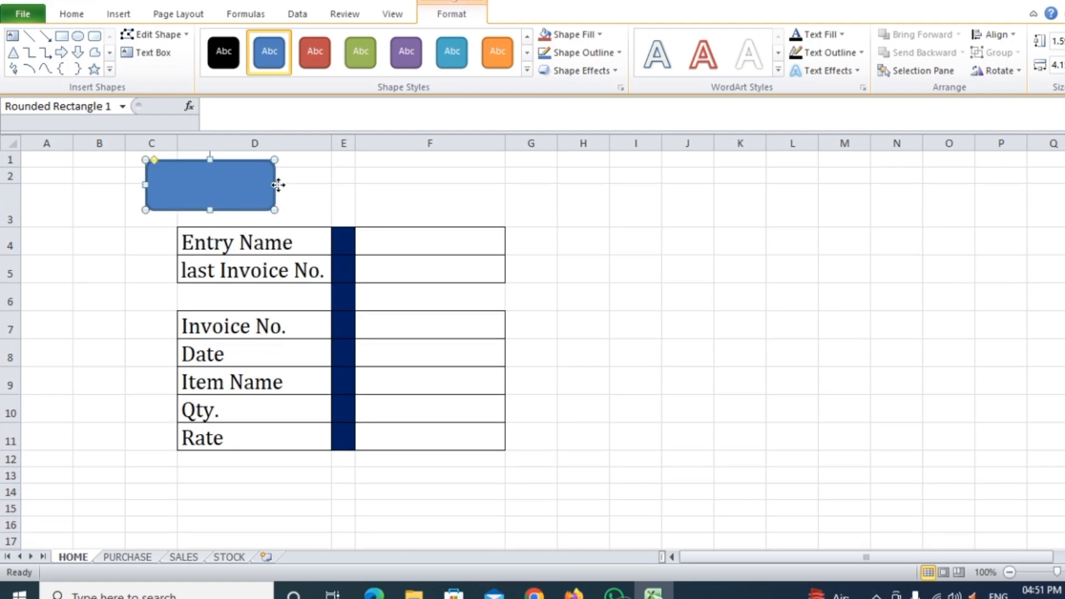
pyautogui.moveTo(276, 186); pyautogui.dragTo(214, 211)
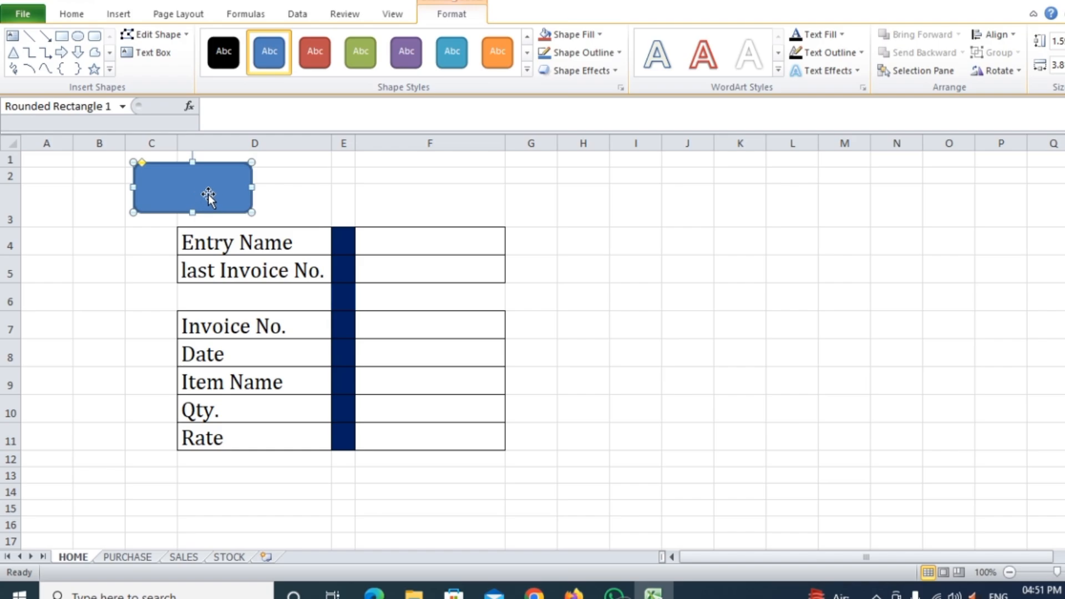
# - Add the text "Purchase Sheet" to the rounded rectangle
pyautogui.rightClick(208, 194)
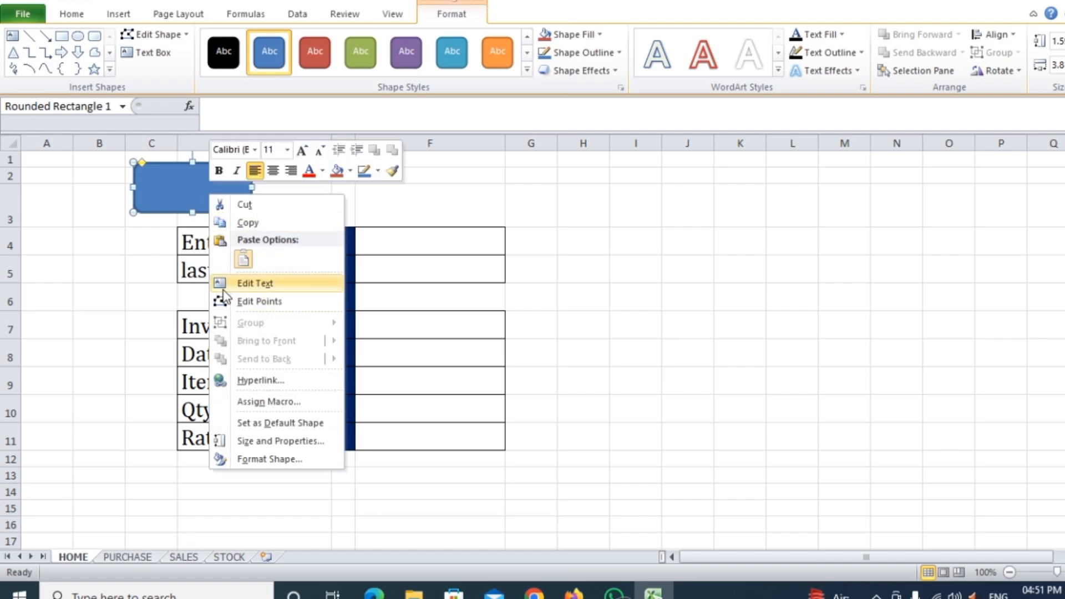
pyautogui.click(264, 286)
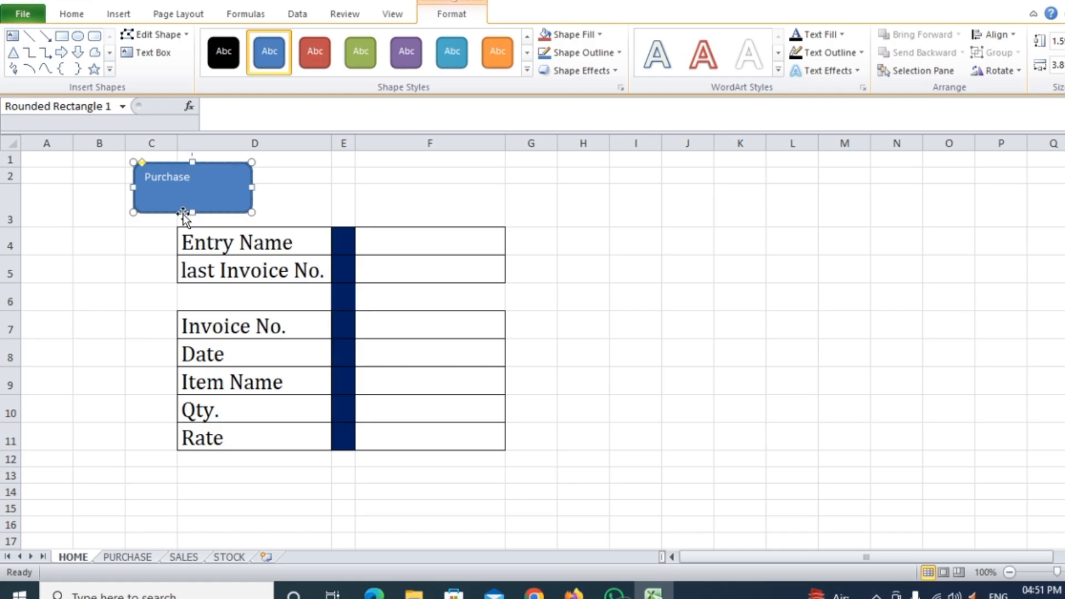
pyautogui.write('t')
pyautogui.click(730, 294)
# - Set the rounded rectangle's text to size 16 in the Cambria heading font
pyautogui.click(222, 185)
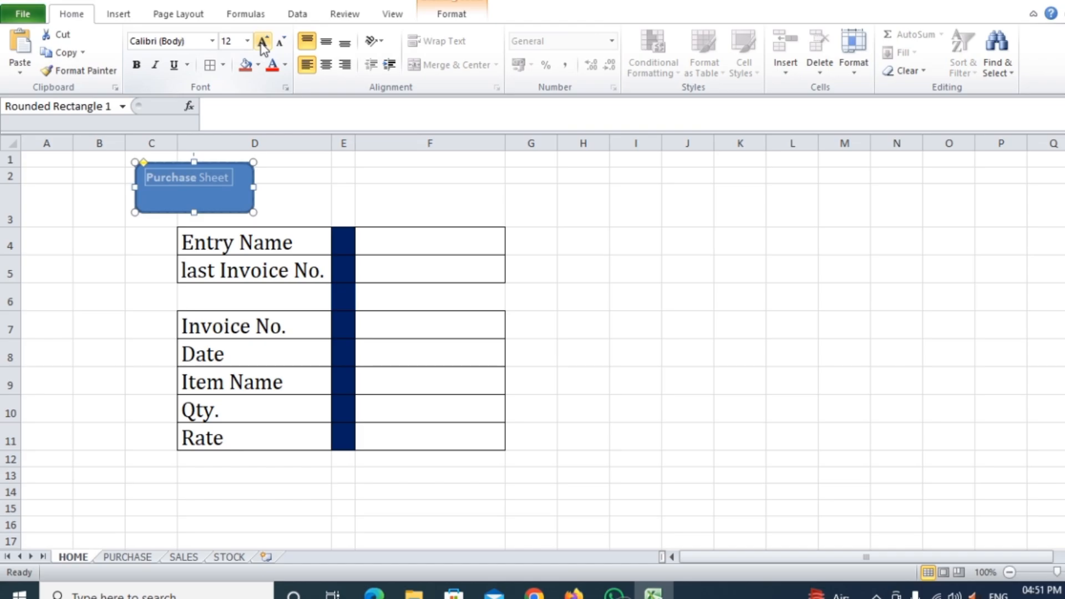
pyautogui.click(262, 41)
pyautogui.click(263, 42)
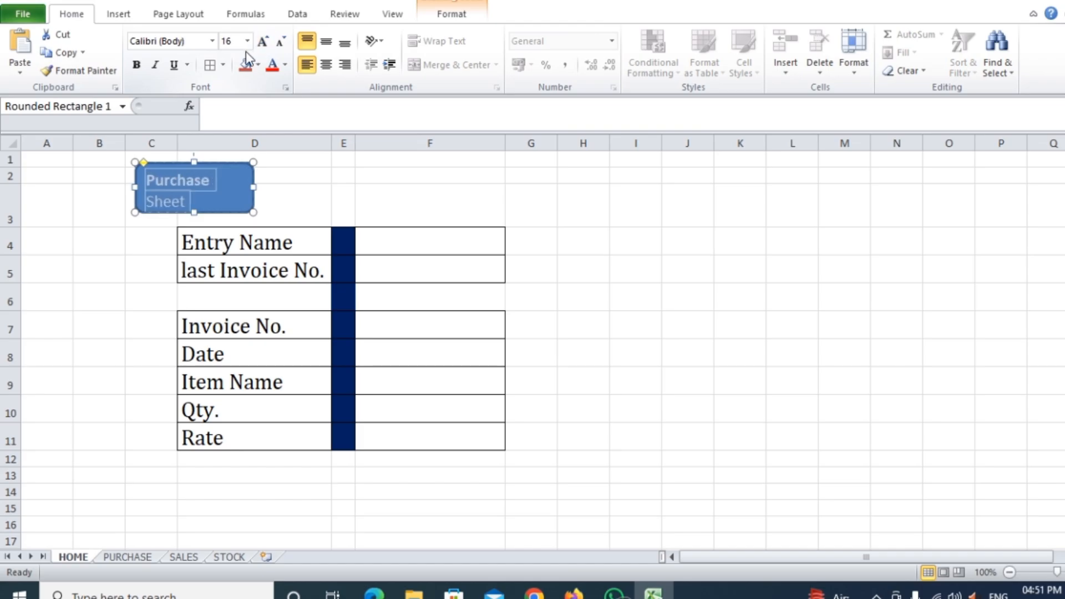
pyautogui.click(212, 42)
pyautogui.click(167, 76)
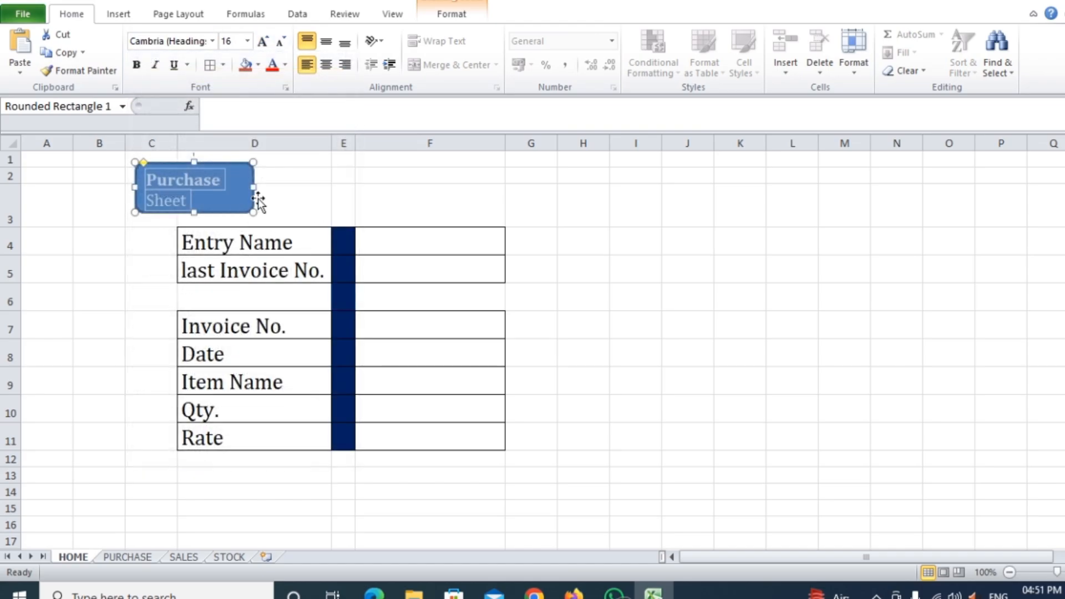
# - Widen the rounded rectangle to fit its text on one line and center the text horizontally and vertically
pyautogui.moveTo(252, 188); pyautogui.dragTo(276, 189)
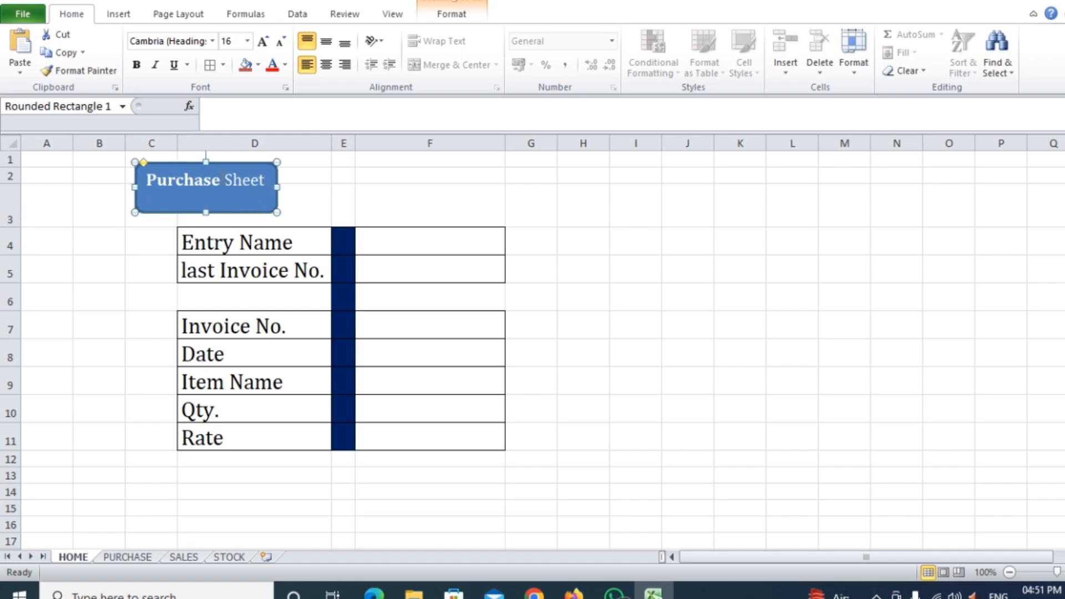
pyautogui.click(326, 65)
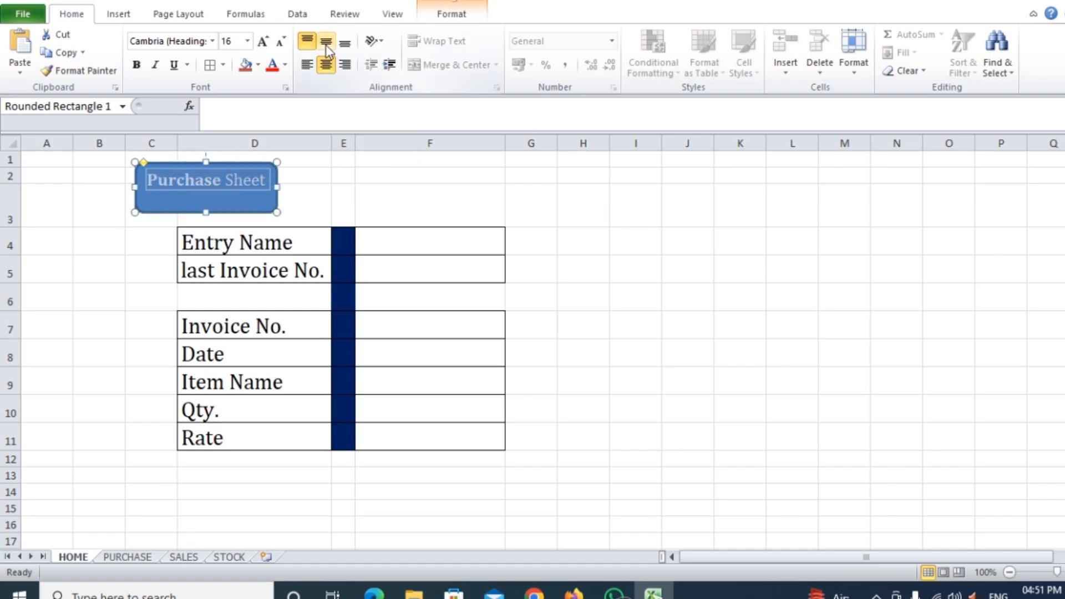
pyautogui.click(326, 41)
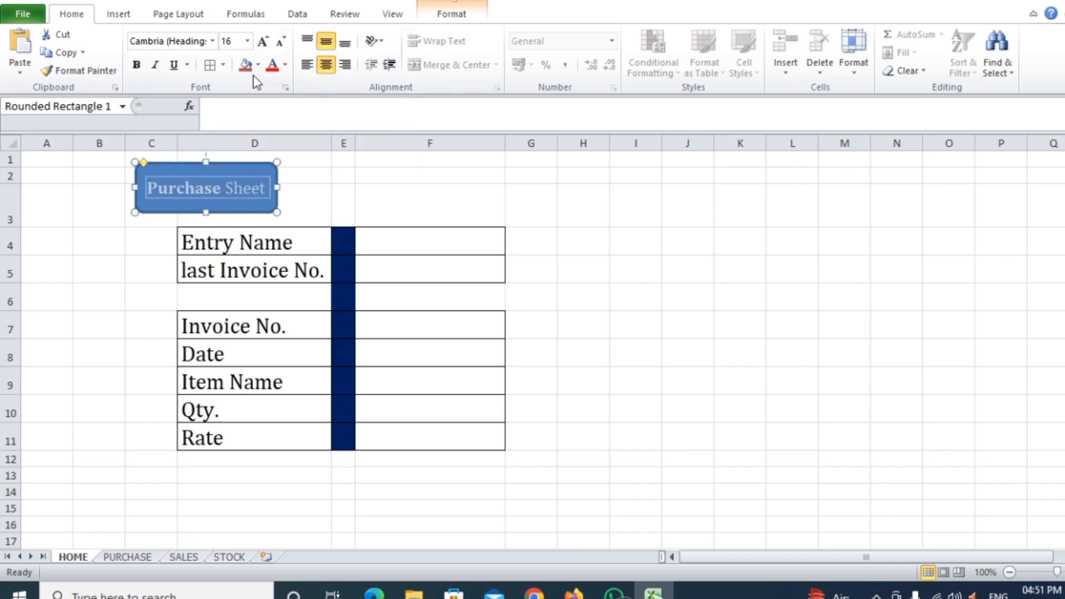
# - Increase the "Purchase Sheet" button text to size 18 and widen the rounded rectangle so the text fits on one line
pyautogui.click(263, 41)
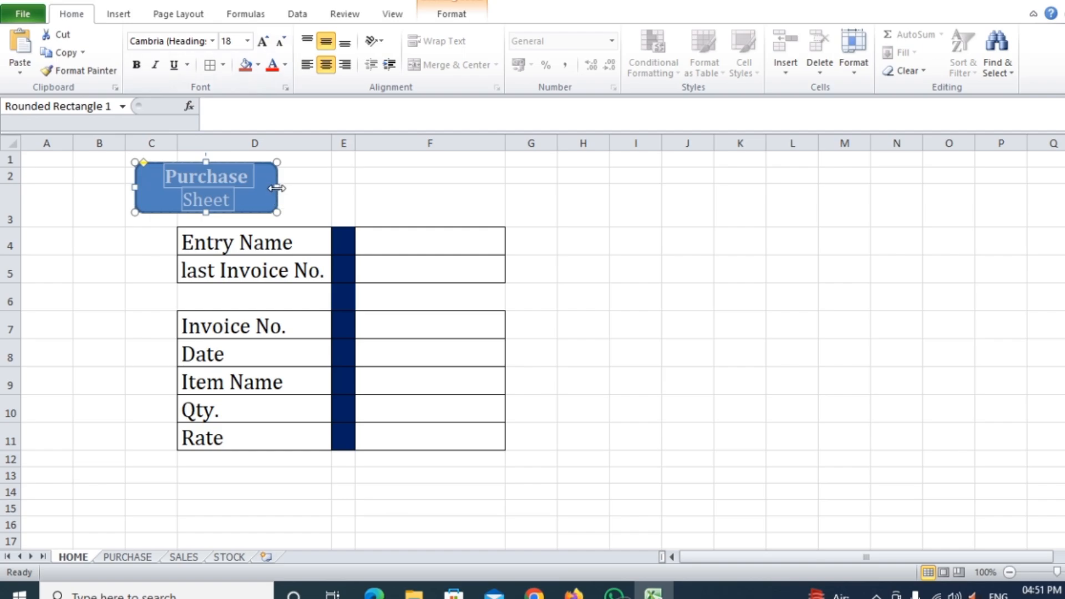
pyautogui.moveTo(276, 188); pyautogui.dragTo(296, 187)
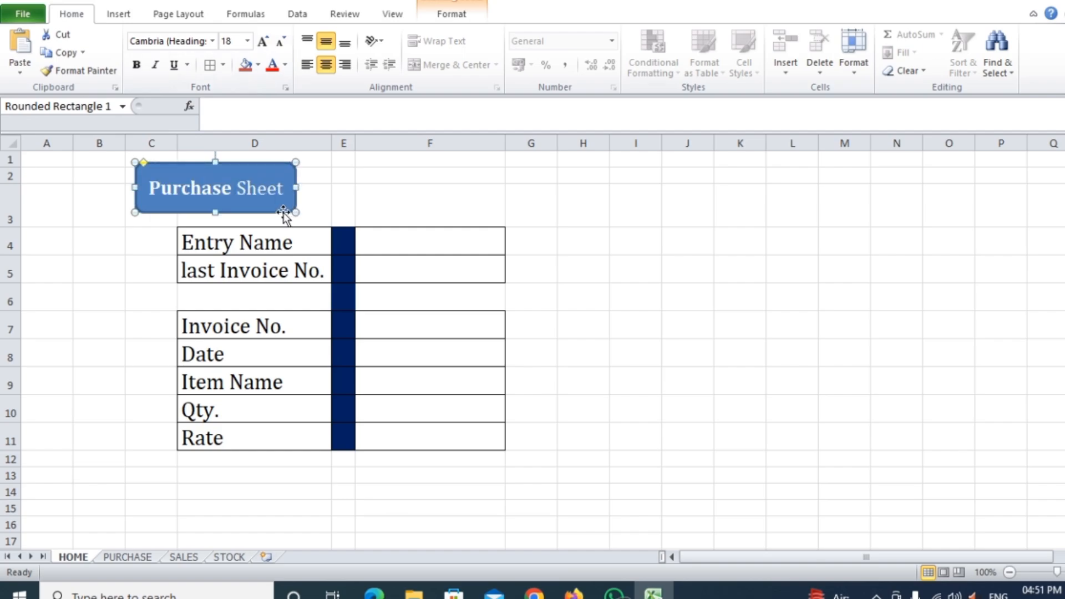
pyautogui.doubleClick(223, 195)
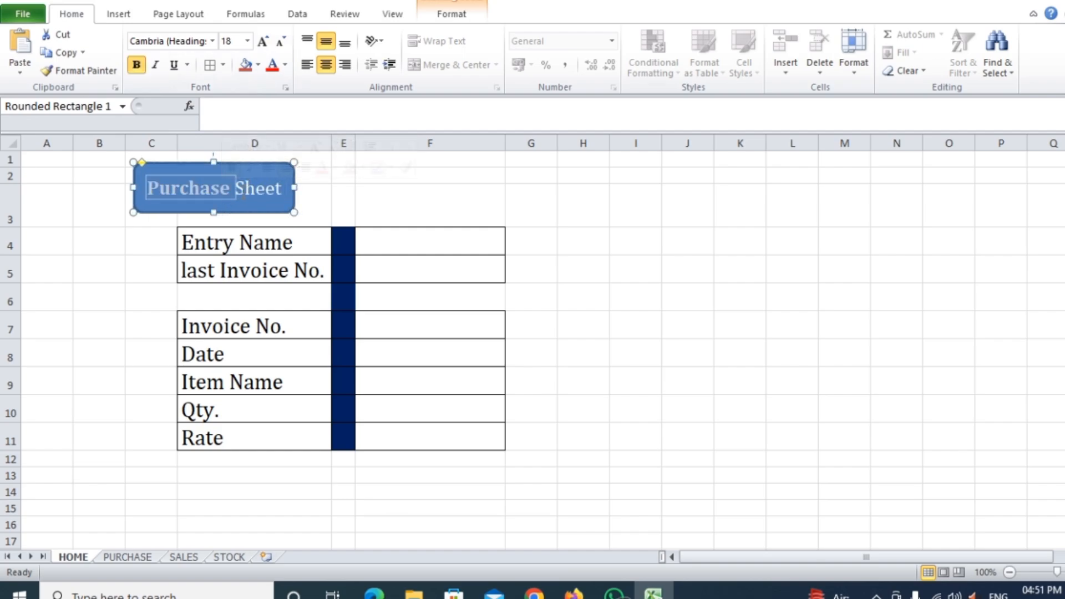
pyautogui.tripleClick(243, 191)
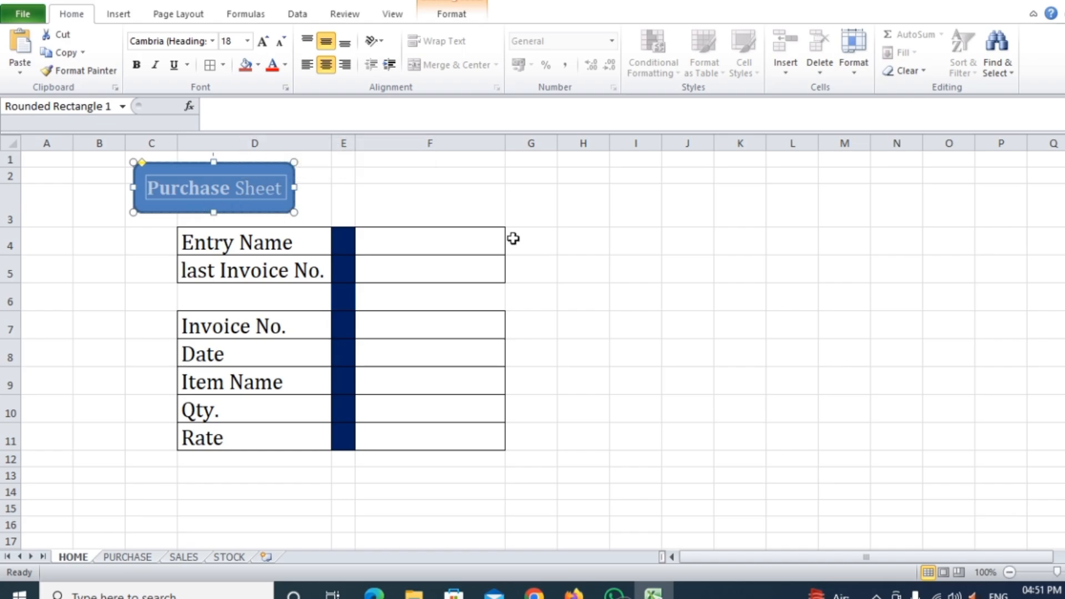
# - Nudge the "Purchase Sheet" button left to just past column C's left edge and slightly down
pyautogui.click(278, 213)
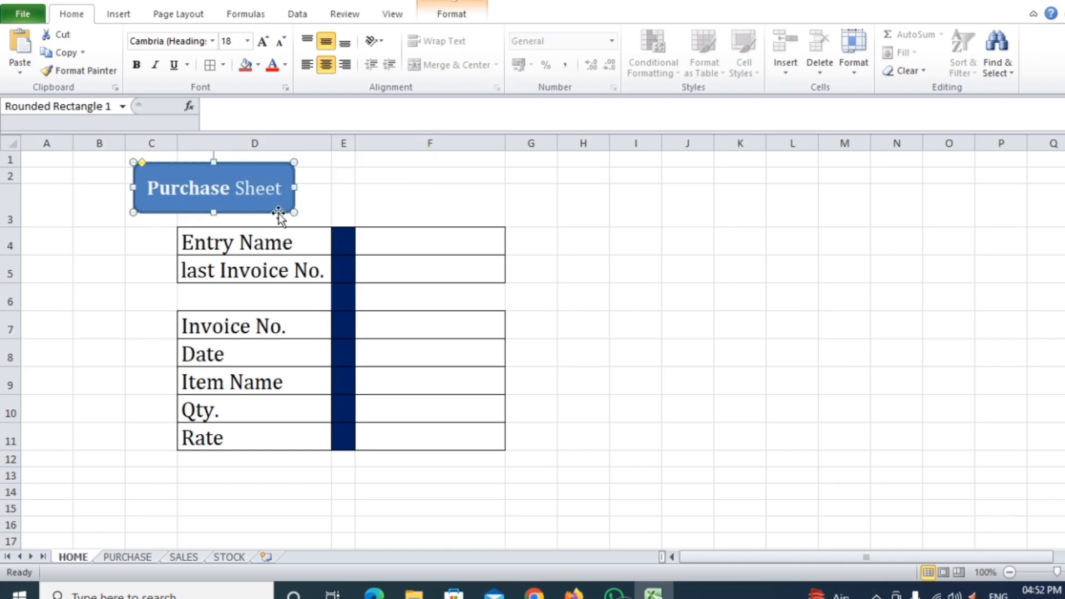
pyautogui.press('Left')
pyautogui.press('Left')
pyautogui.press('Left')
pyautogui.press('Left')
pyautogui.press('Left')
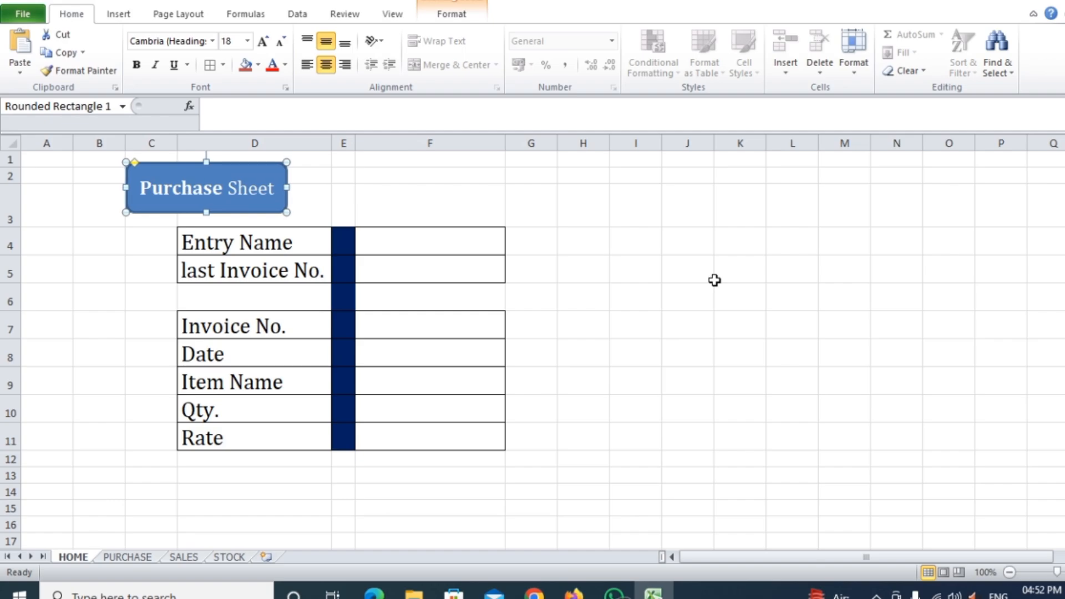
pyautogui.press('Left')
pyautogui.press('Left')
pyautogui.press('Left')
pyautogui.press('Down')
pyautogui.press('Down')
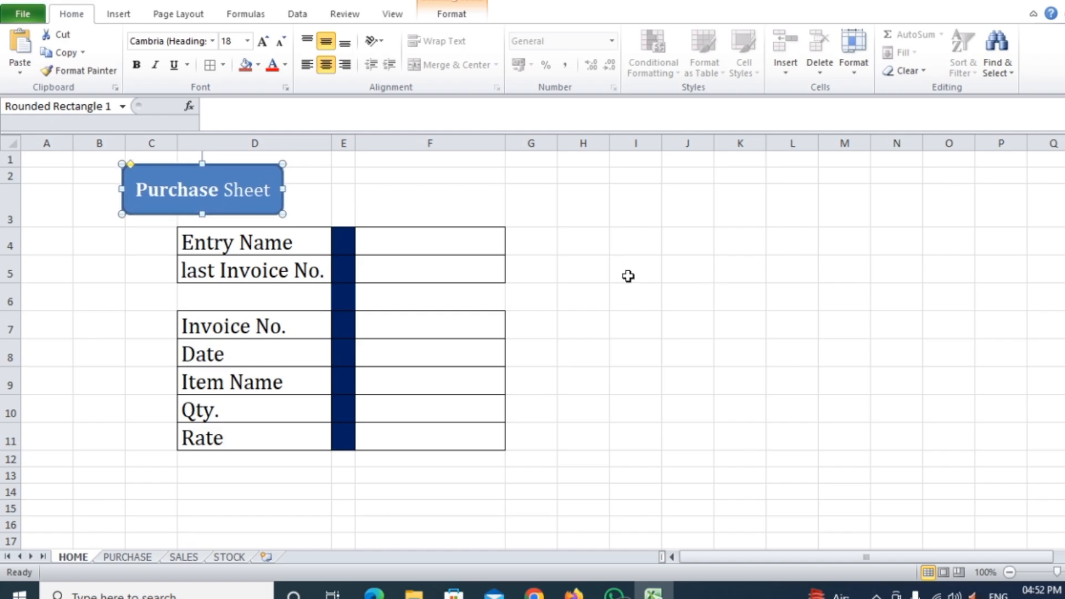
pyautogui.press('Escape')
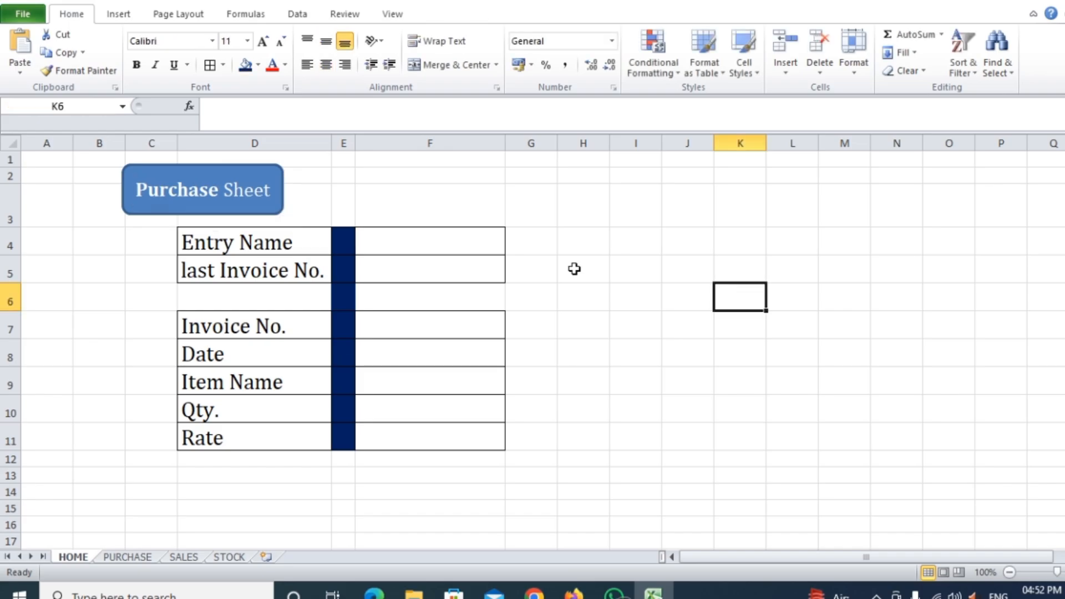
# - Apply the glossy green style from the last row of the shape style gallery to the "Purchase Sheet" button
pyautogui.click(274, 212)
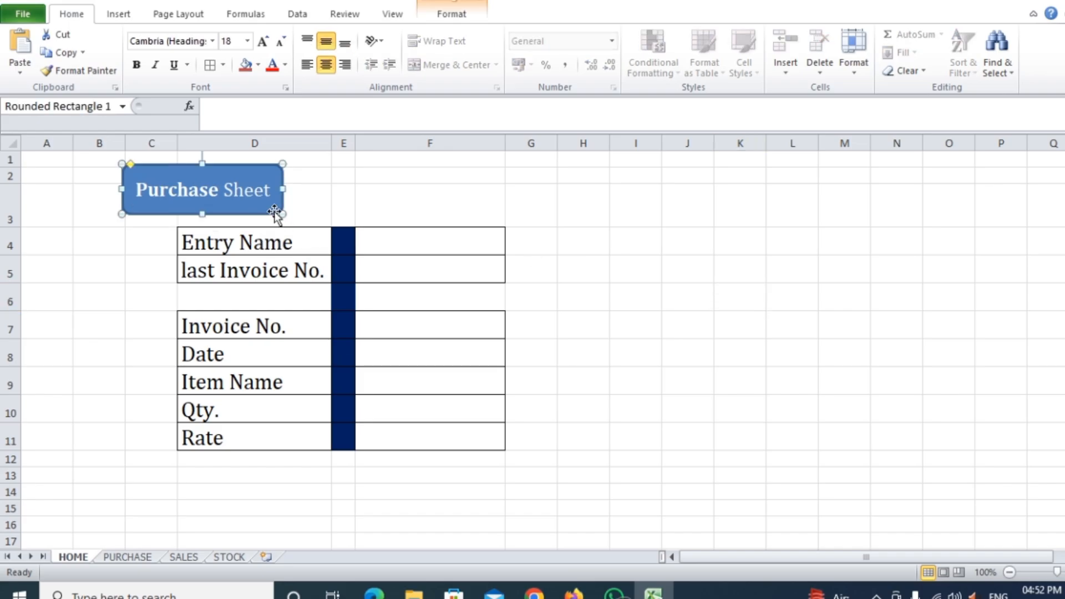
pyautogui.doubleClick(269, 210)
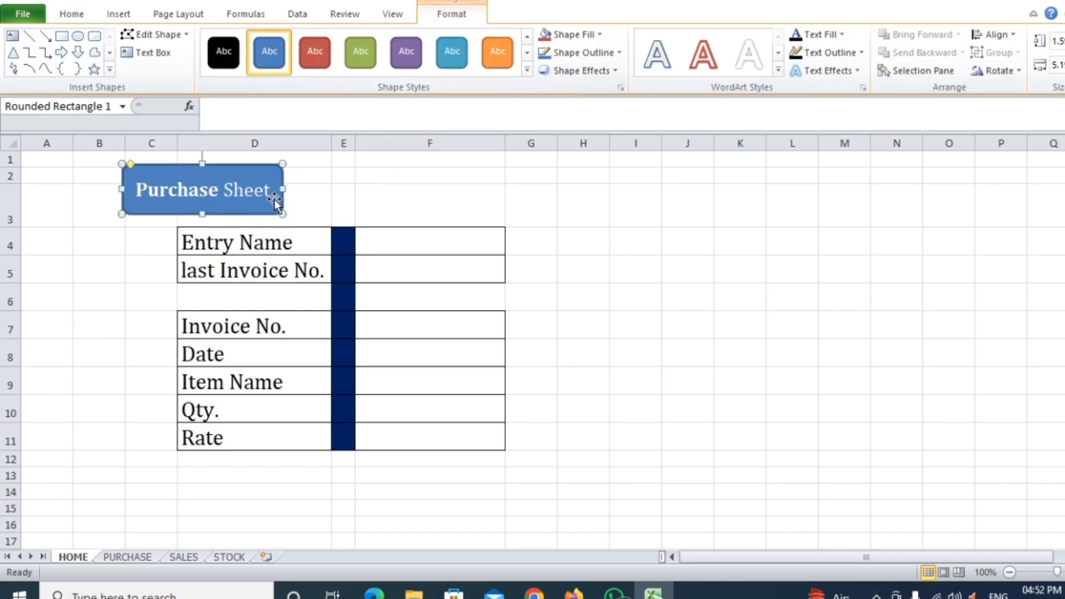
pyautogui.click(528, 69)
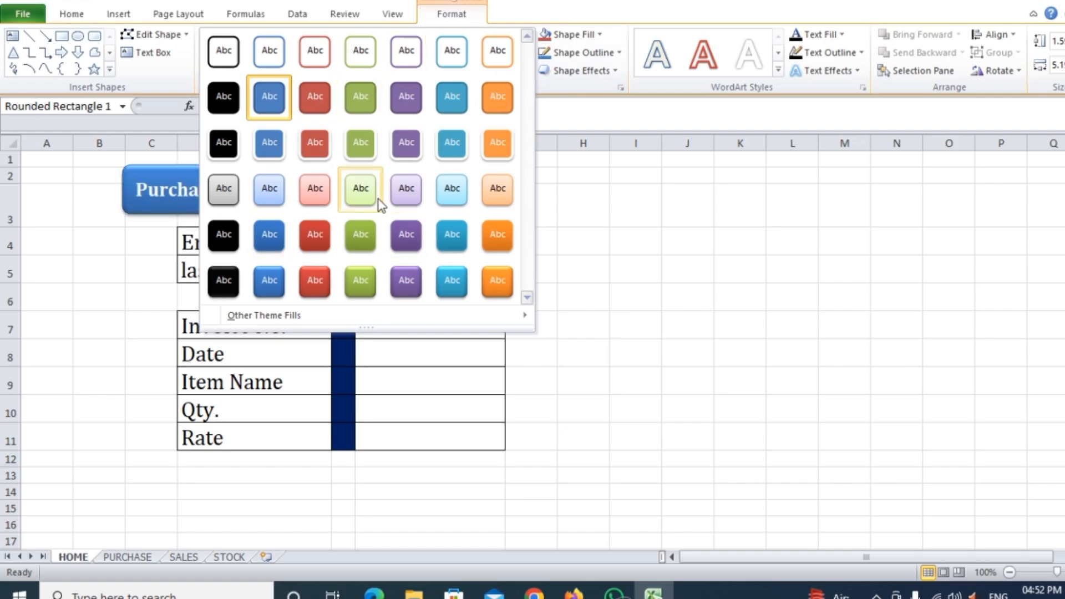
pyautogui.click(361, 283)
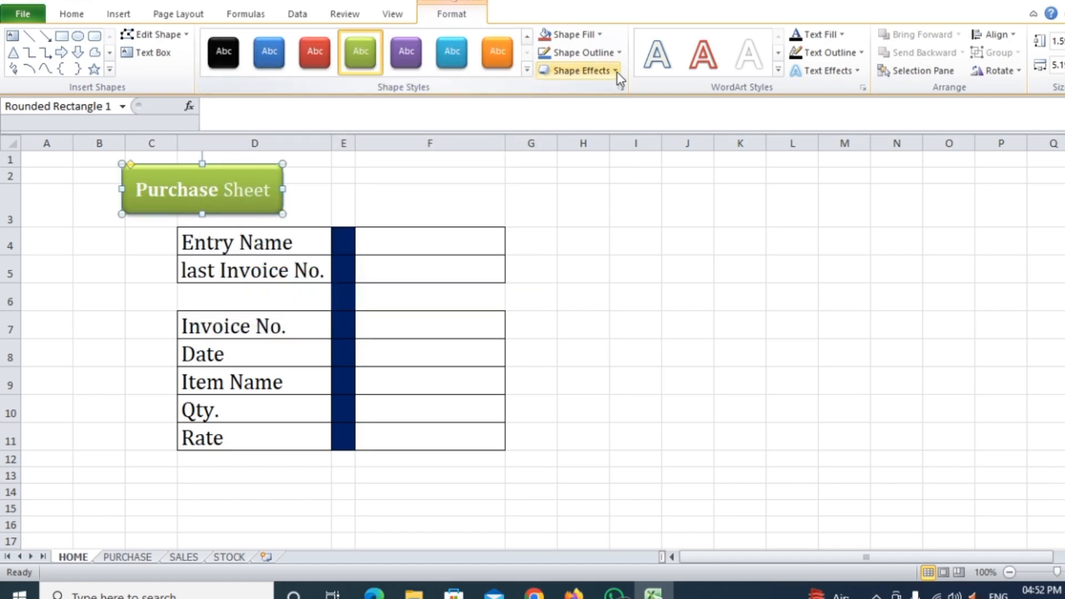
# - Give the green button a downward outer shadow and the second preset shape effect
pyautogui.click(616, 71)
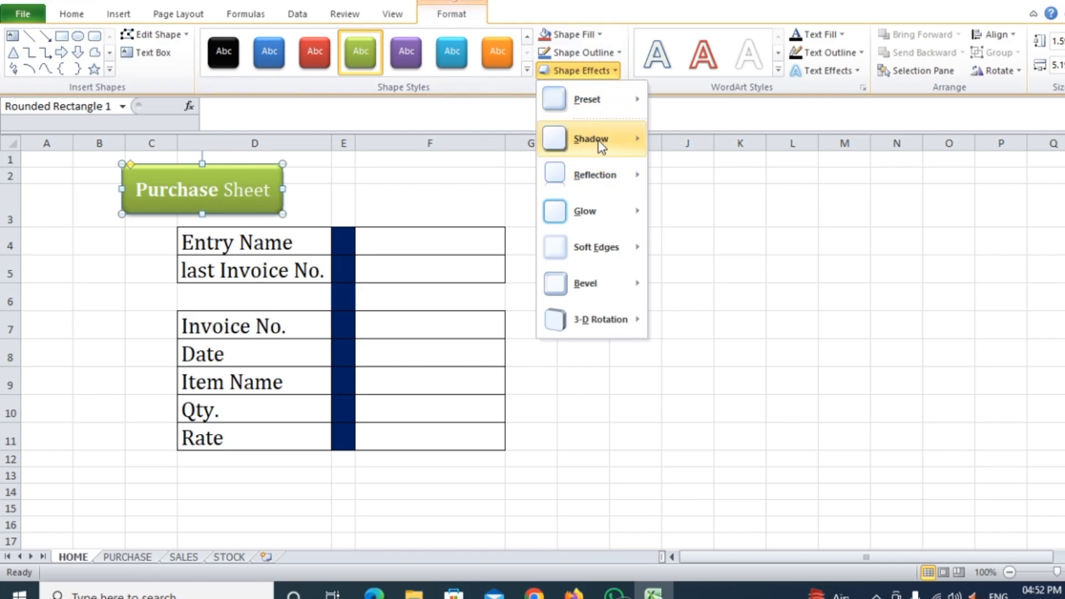
pyautogui.moveTo(598, 141)
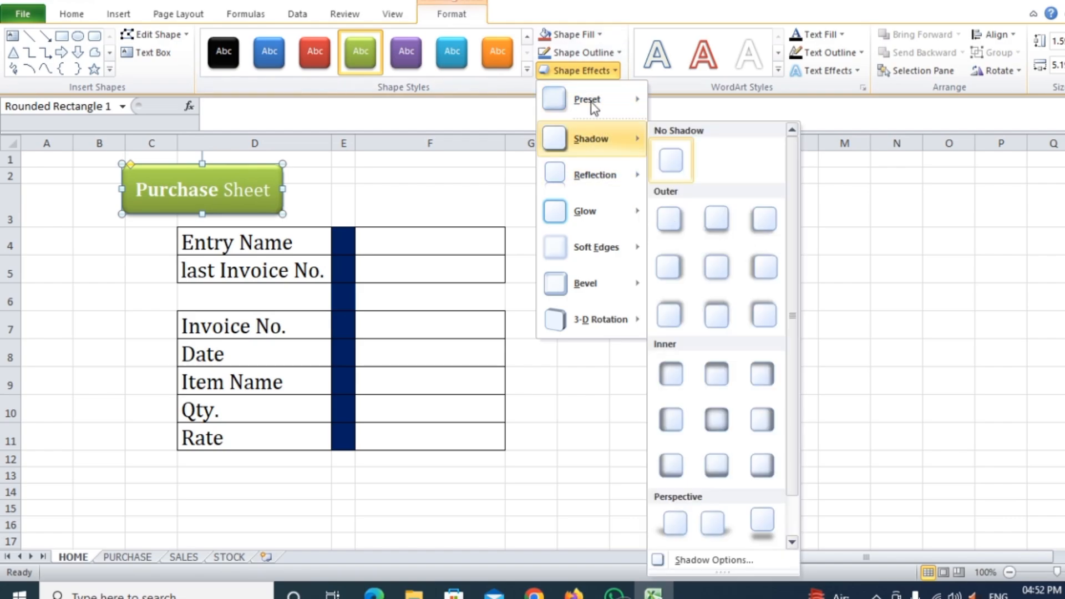
pyautogui.click(718, 224)
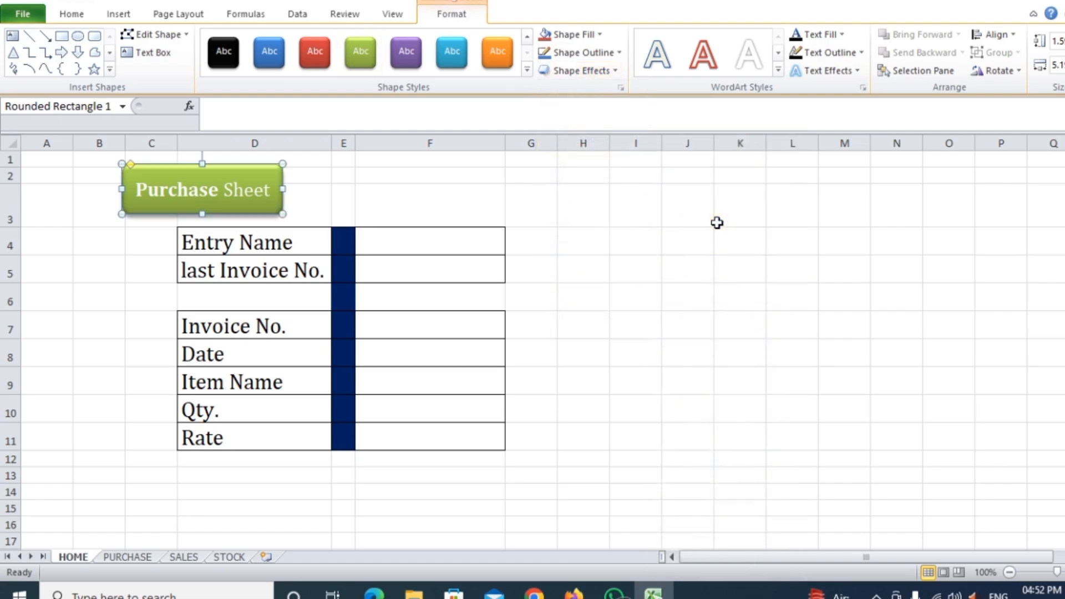
pyautogui.click(611, 71)
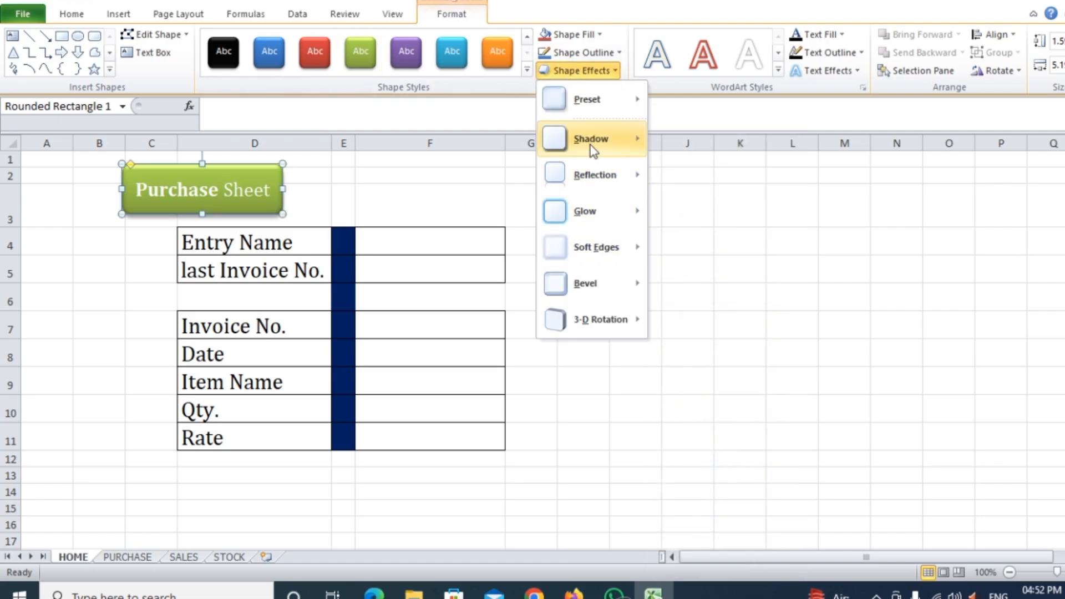
pyautogui.moveTo(593, 144)
pyautogui.moveTo(580, 106)
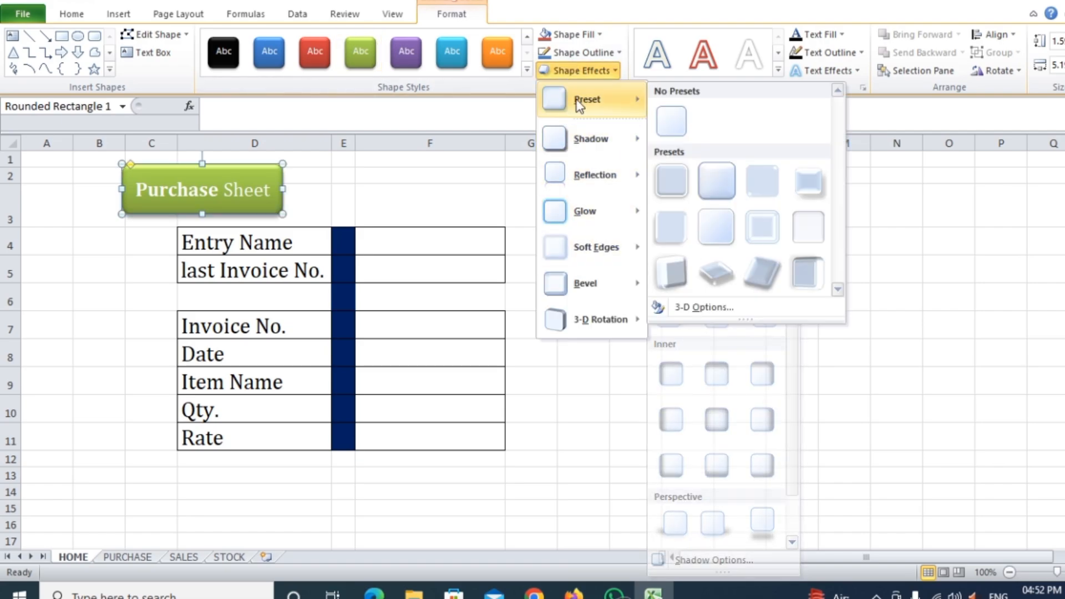
pyautogui.click(717, 182)
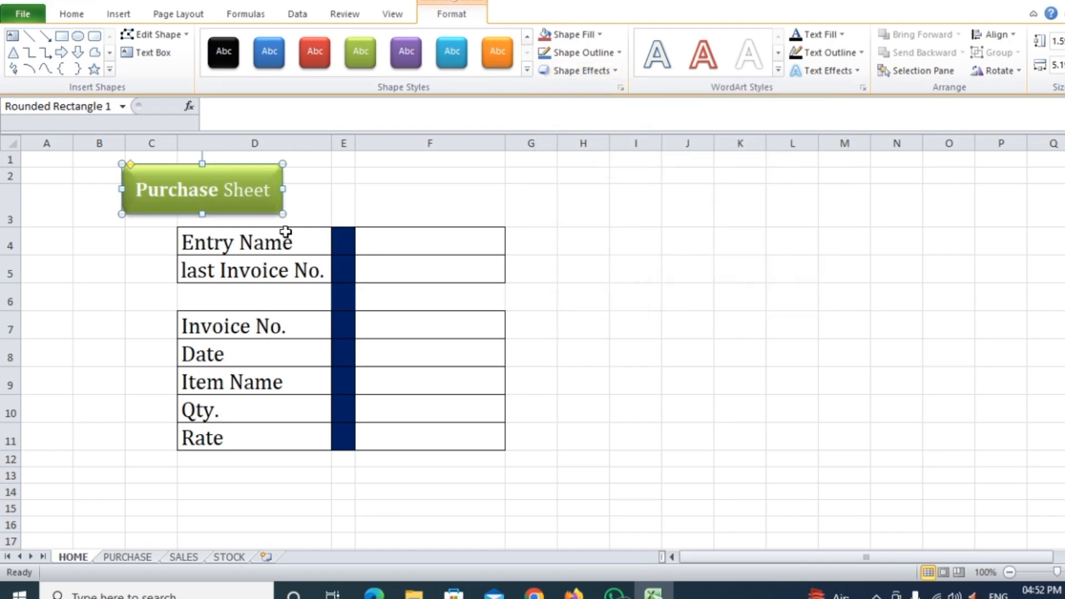
# - Narrow the green button slightly, nudge it down, and place a copy of it level with it above column F
pyautogui.moveTo(283, 190); pyautogui.dragTo(282, 190)
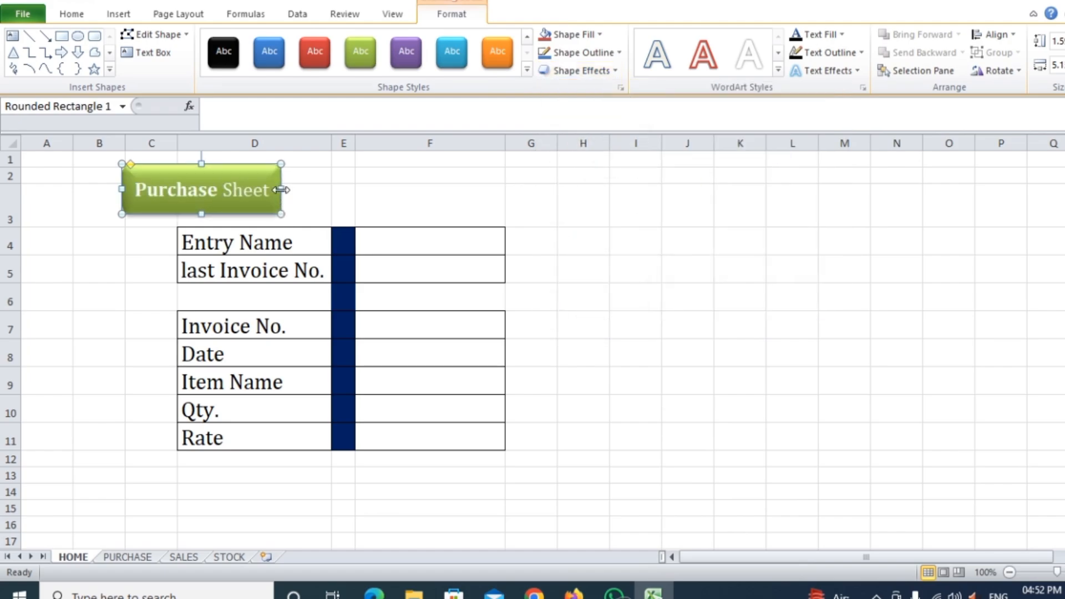
pyautogui.press('Down')
pyautogui.hotkey('ctrl', 'c')
pyautogui.click(359, 218)
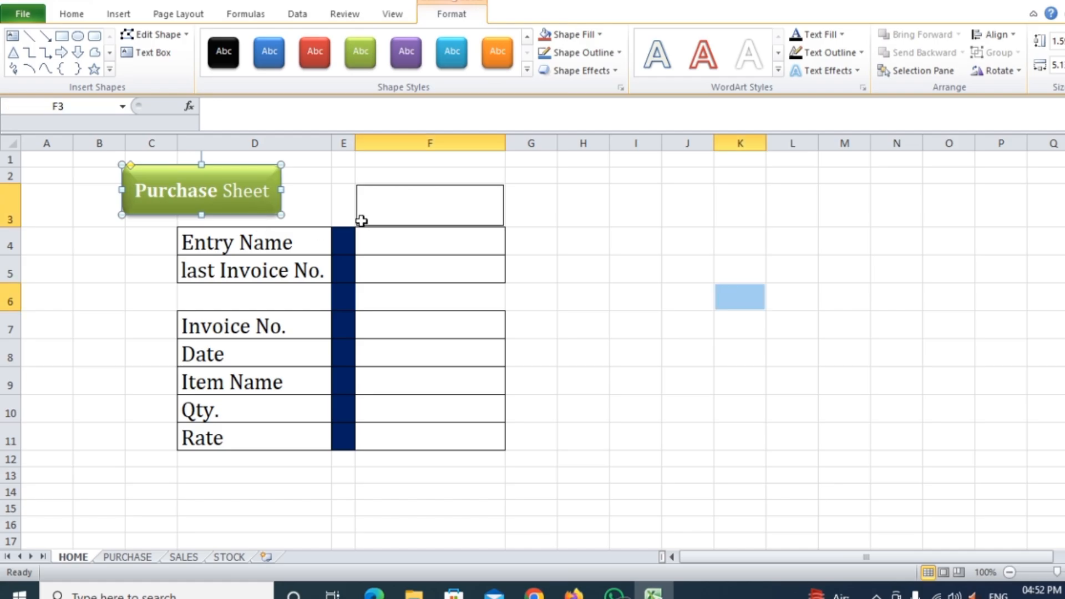
pyautogui.hotkey('ctrl', 'v')
pyautogui.moveTo(424, 216); pyautogui.dragTo(412, 201)
# - Paste three more copies of the button, one above columns H to J and two side by side below the form
pyautogui.hotkey('ctrl', 'v')
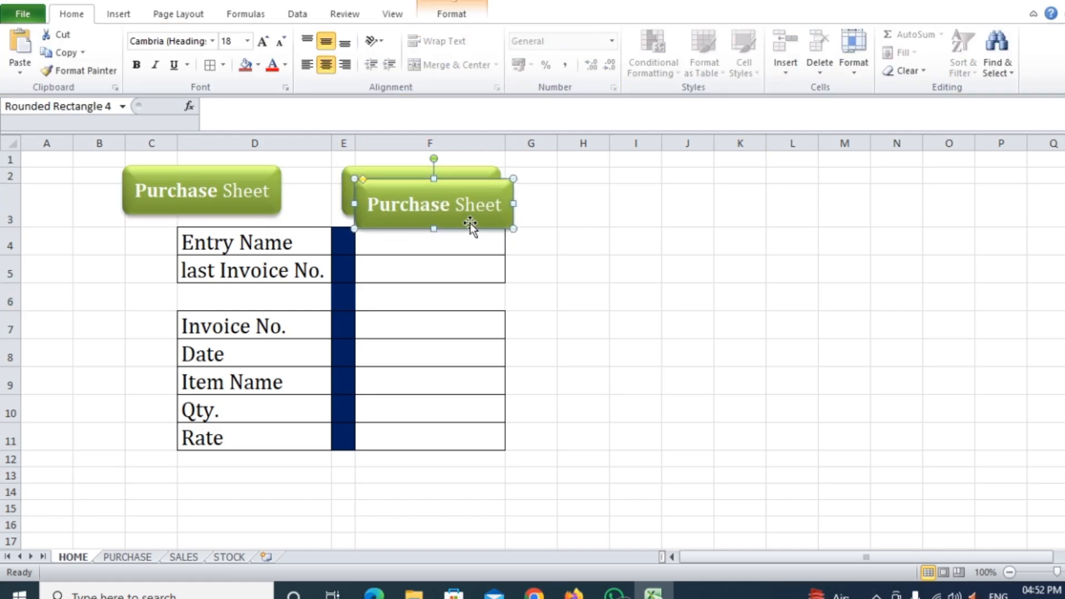
pyautogui.moveTo(470, 223); pyautogui.dragTo(301, 521)
pyautogui.hotkey('ctrl', 'v')
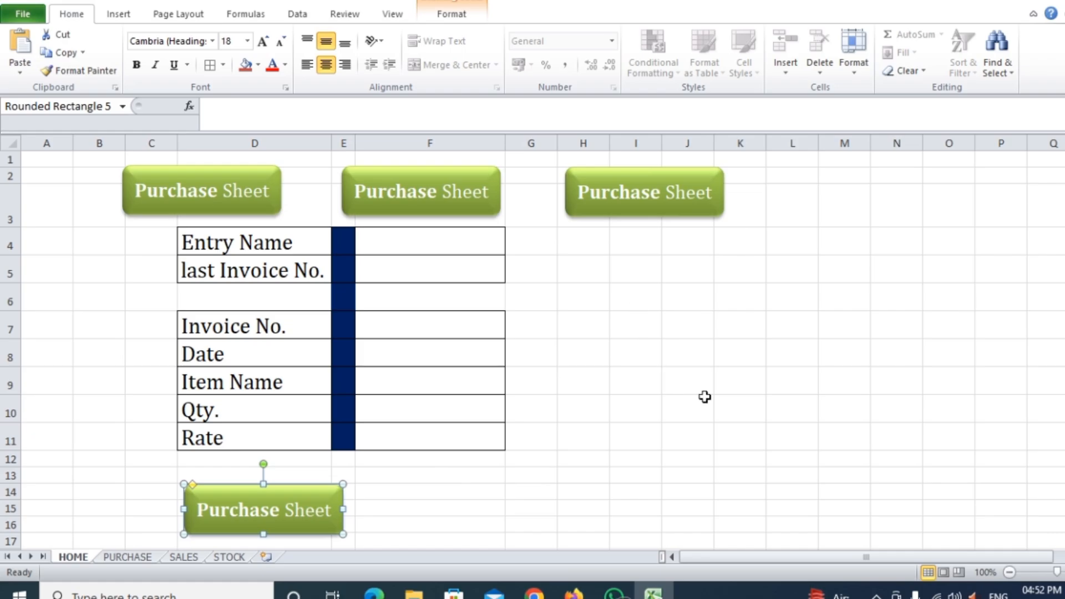
pyautogui.hotkey('ctrl', 'v')
pyautogui.scroll(-2, 398, 352)
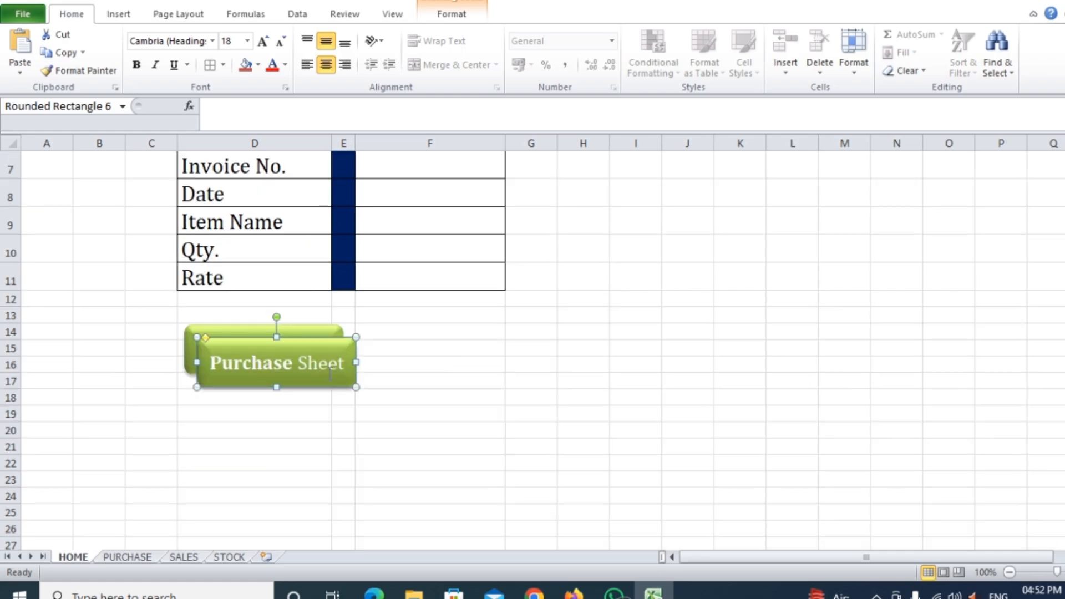
pyautogui.moveTo(297, 389); pyautogui.dragTo(500, 381)
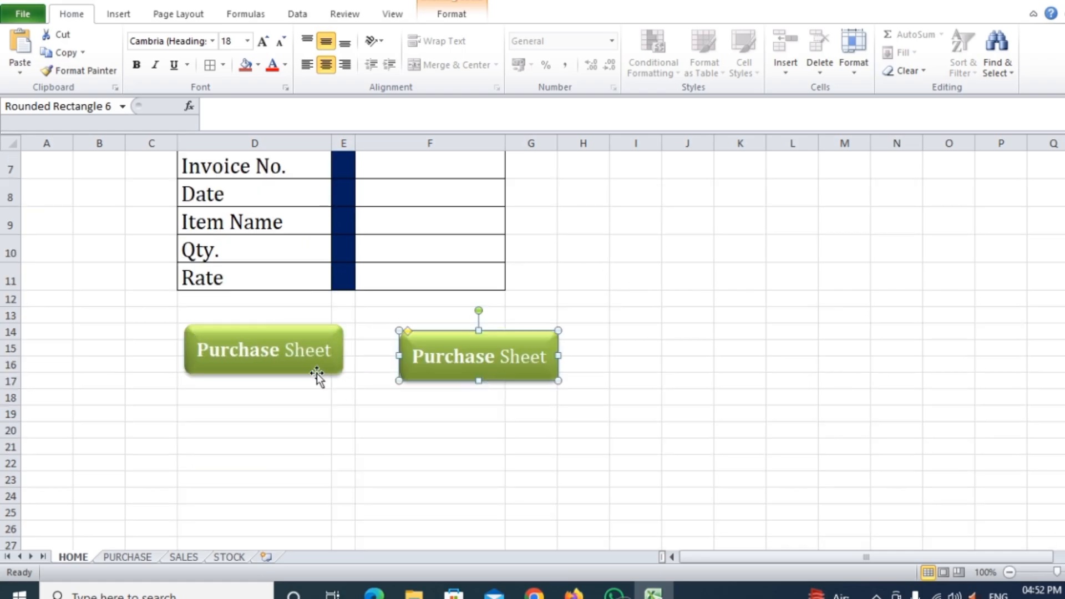
# - Nudge the button below column D left and down so that it lines up with the copy beside it
pyautogui.click(286, 361)
pyautogui.press('Left')
pyautogui.press('Left')
pyautogui.press('Left')
pyautogui.press('Left')
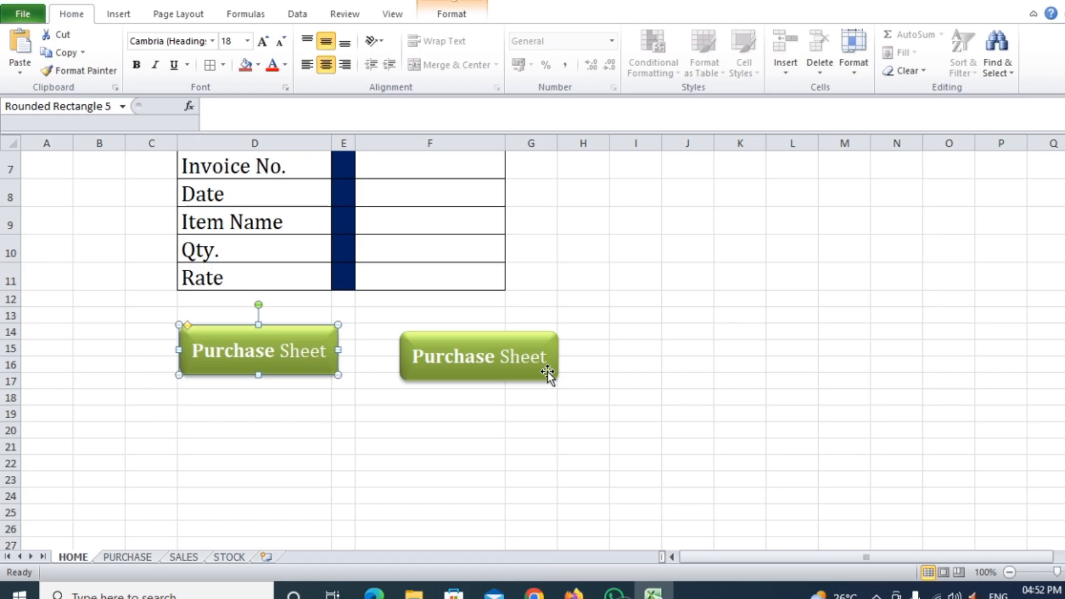
pyautogui.press('Down')
pyautogui.press('Down')
pyautogui.press('Down')
pyautogui.press('Down')
pyautogui.click(484, 373)
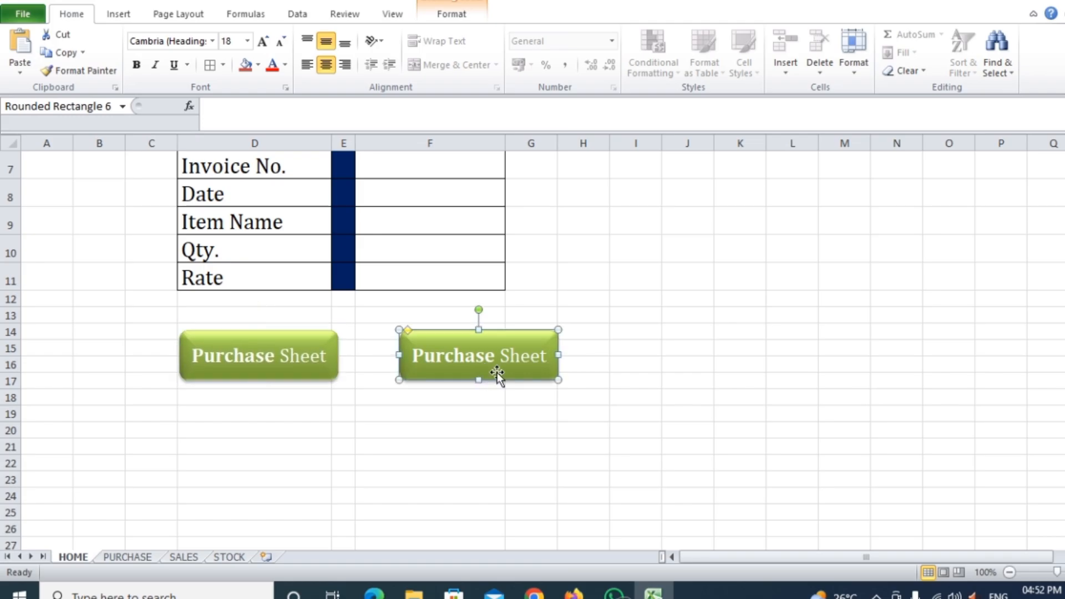
pyautogui.click(720, 359)
# - Change the text of the button above column F to "Stock Sheet"
pyautogui.scroll(2, 711, 358)
pyautogui.doubleClick(409, 193)
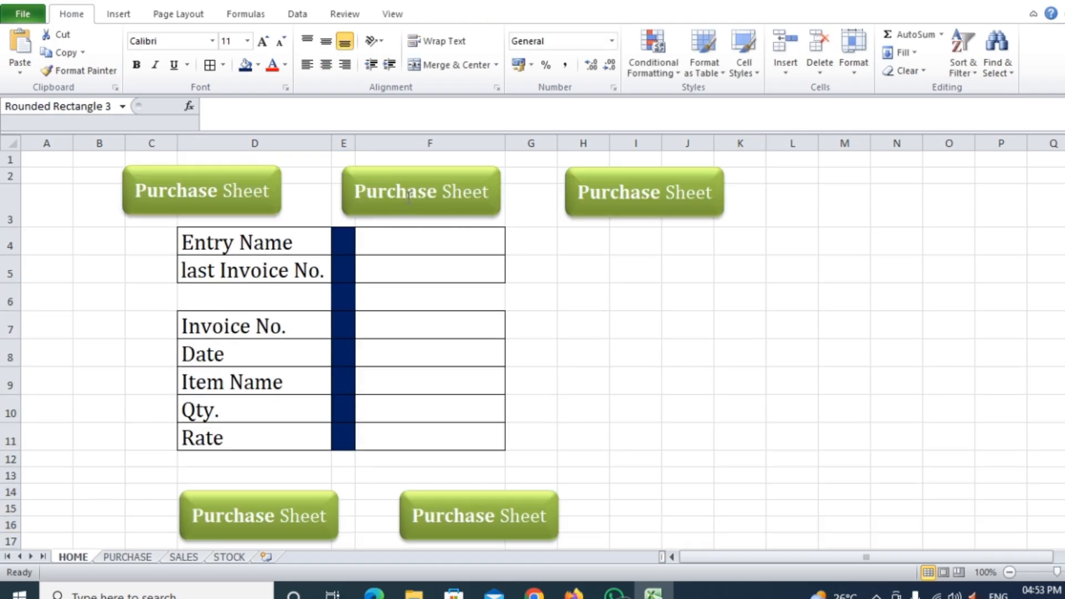
pyautogui.write('Stoc')
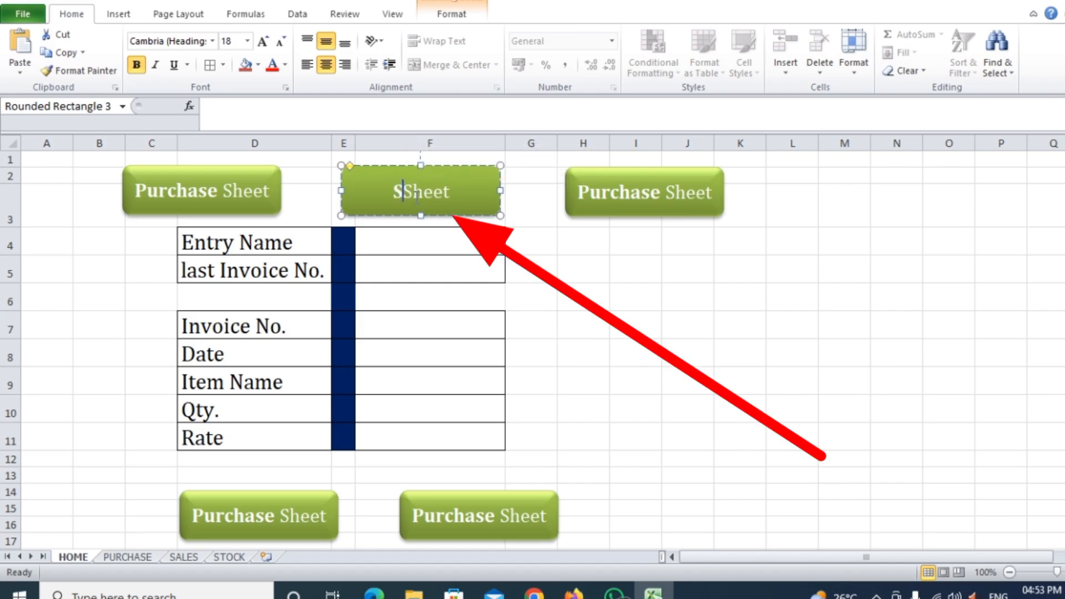
pyautogui.write('k')
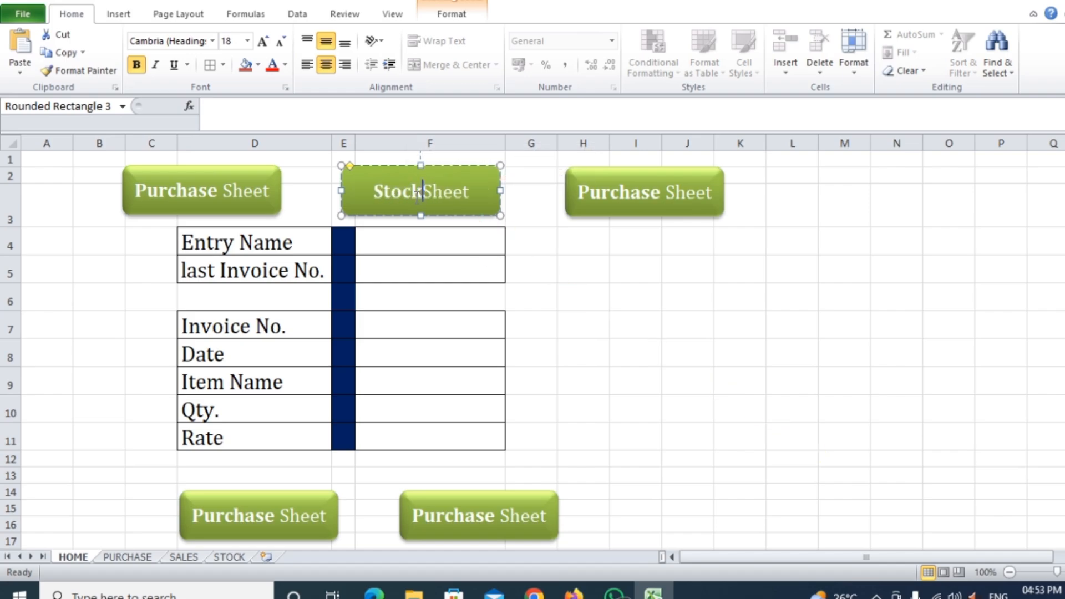
pyautogui.click(602, 280)
# - Change the text of the button above columns H to J to "Sales Sheet"
pyautogui.doubleClick(635, 188)
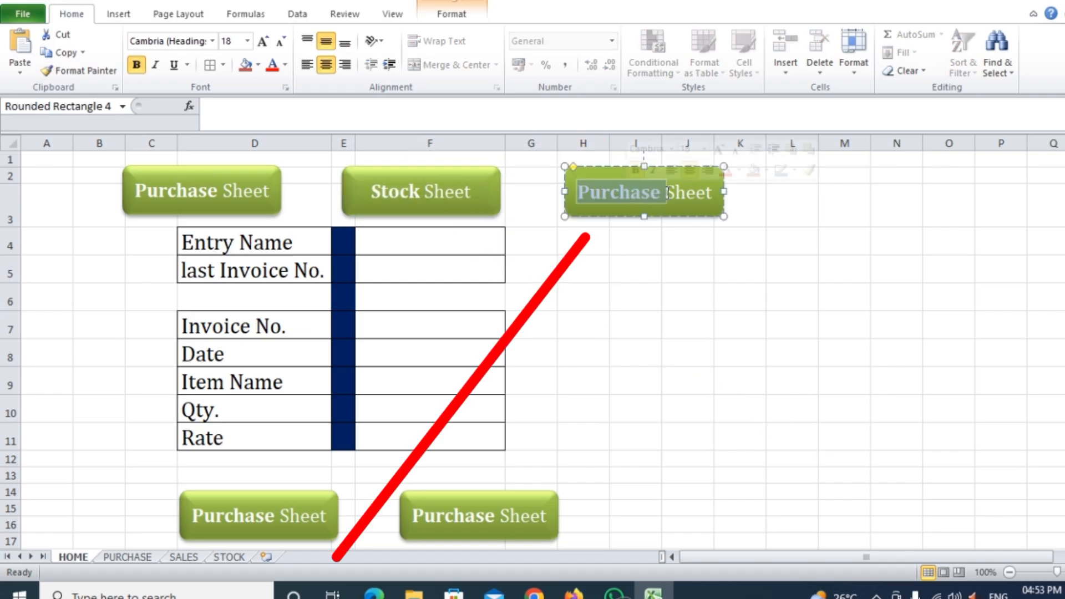
pyautogui.write('Sales')
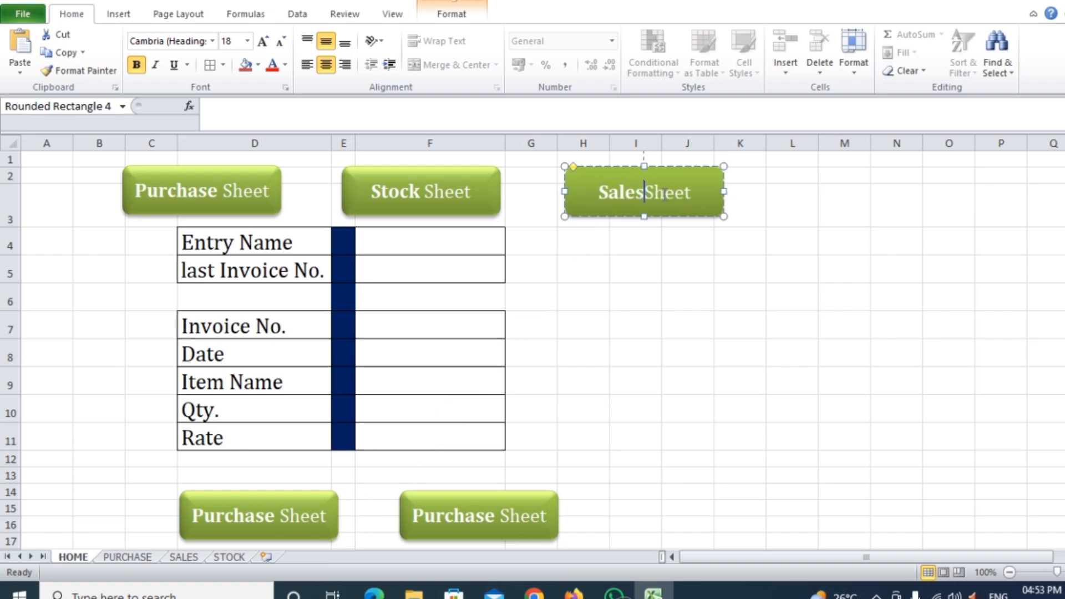
pyautogui.click(692, 289)
# - Change the text of the button below column D to "Purchase Enrt", keeping its first word bold
pyautogui.scroll(-2, 578, 281)
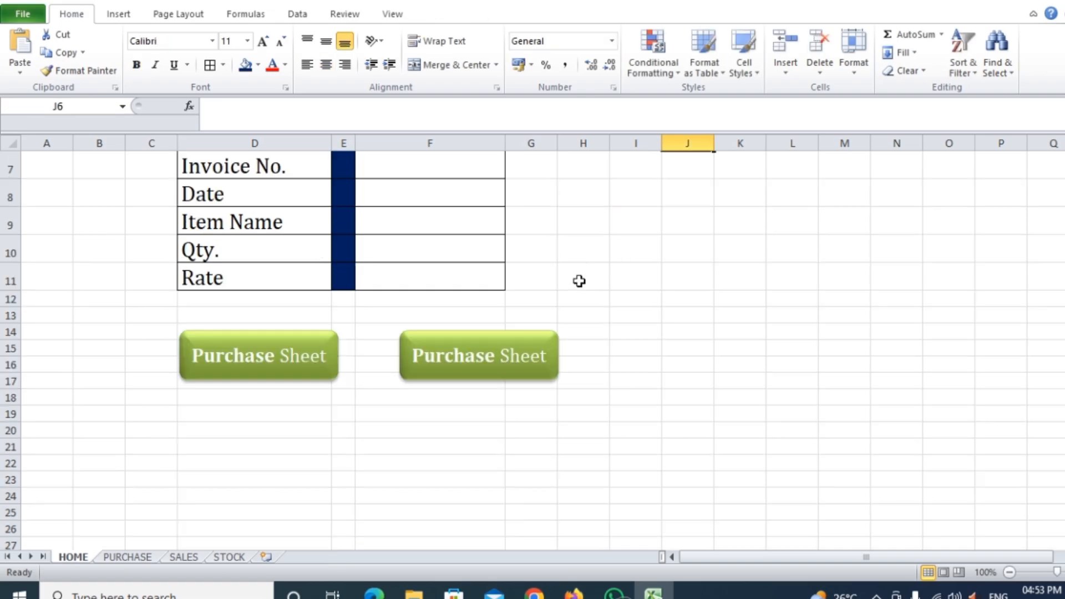
pyautogui.click(235, 355)
pyautogui.doubleClick(234, 355)
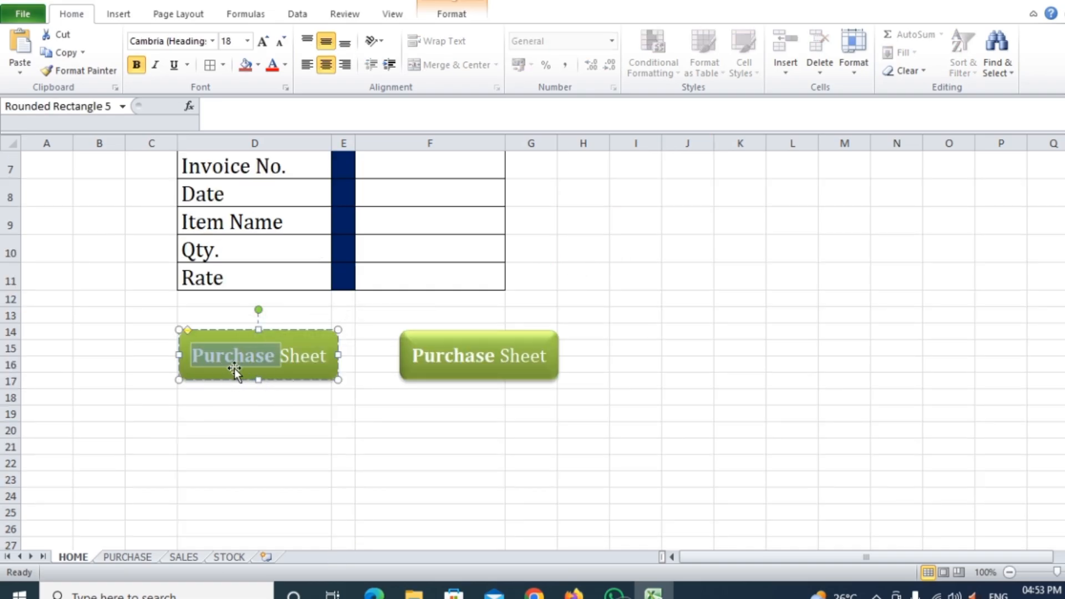
pyautogui.click(202, 359)
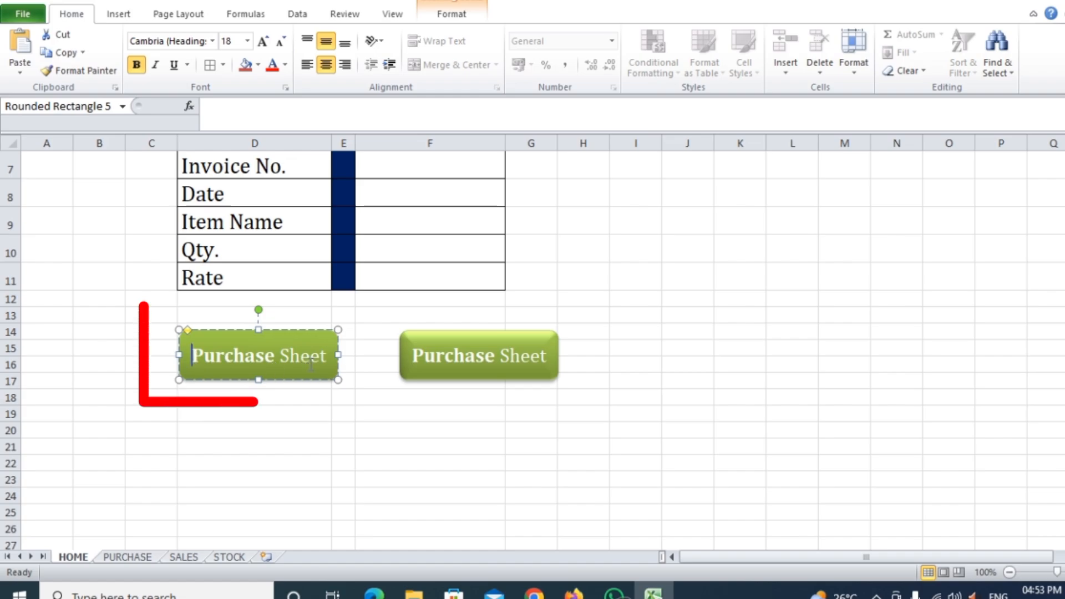
pyautogui.moveTo(282, 358); pyautogui.dragTo(322, 356)
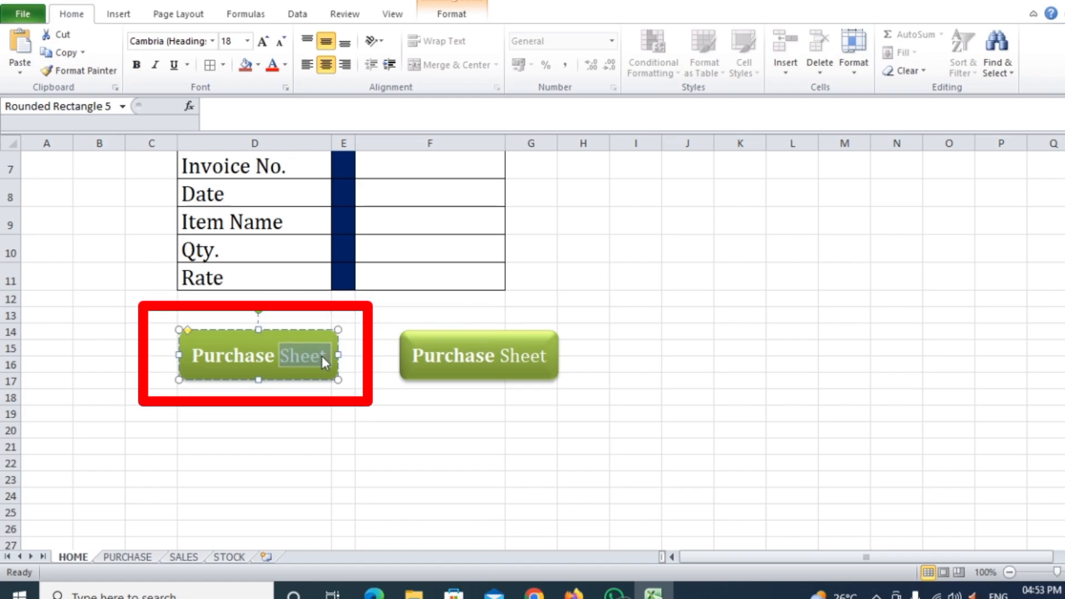
pyautogui.write('Enrt')
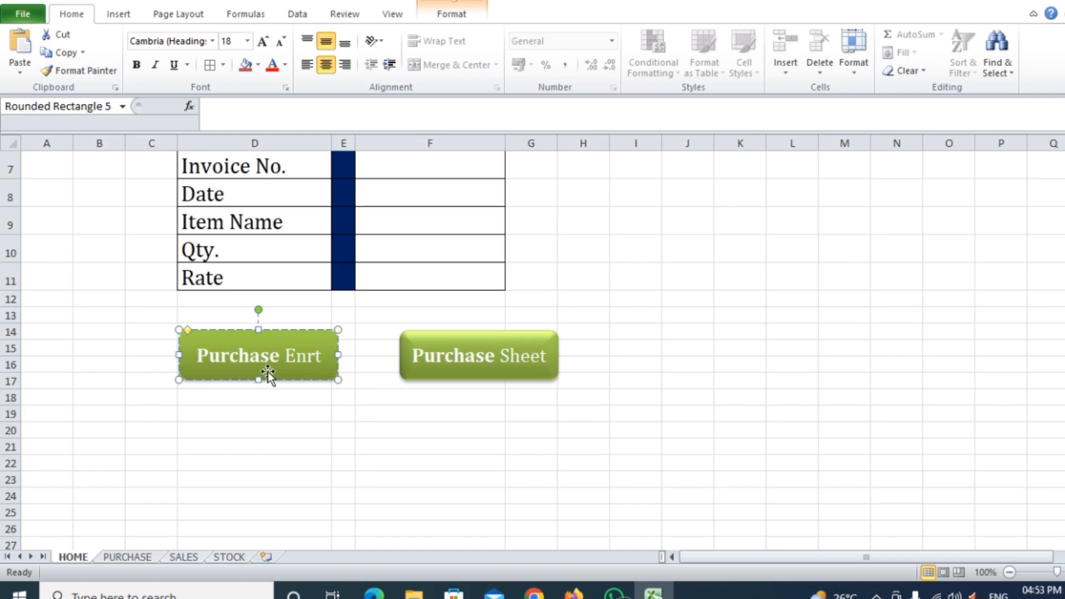
# - Change the text of the other button below the form to "Sales Entry"
pyautogui.click(501, 356)
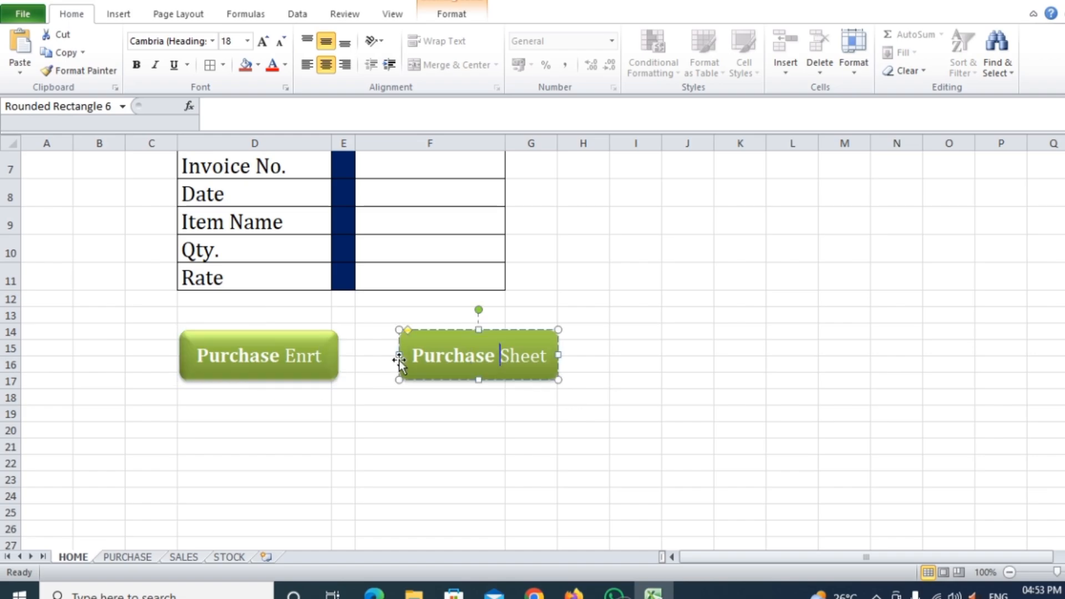
pyautogui.moveTo(412, 356); pyautogui.dragTo(495, 359)
pyautogui.write('Sale')
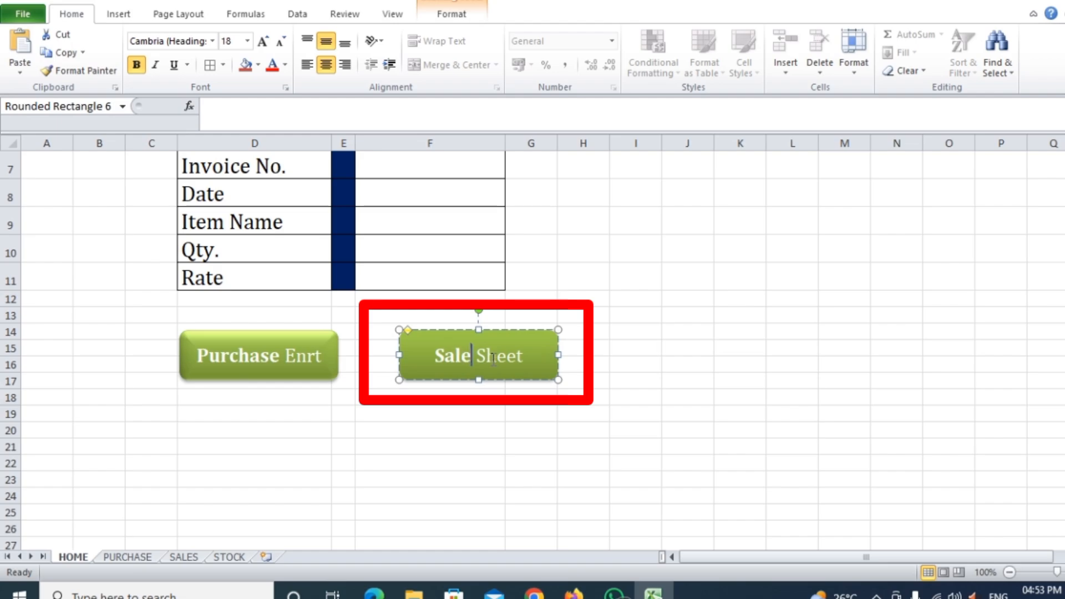
pyautogui.write('s')
pyautogui.moveTo(481, 356); pyautogui.dragTo(532, 359)
pyautogui.write('E')
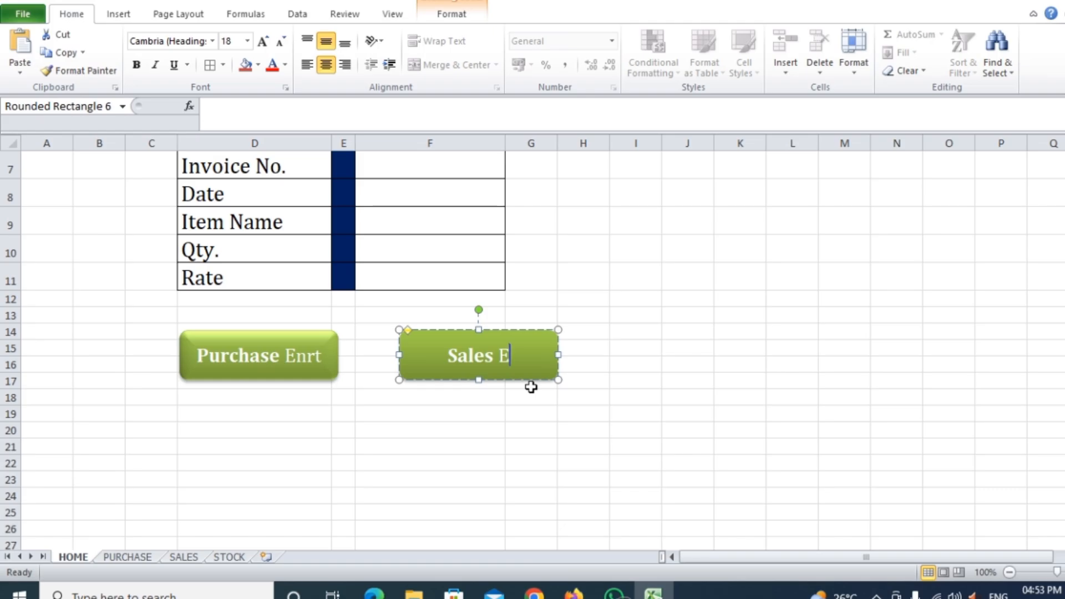
pyautogui.write('ntry')
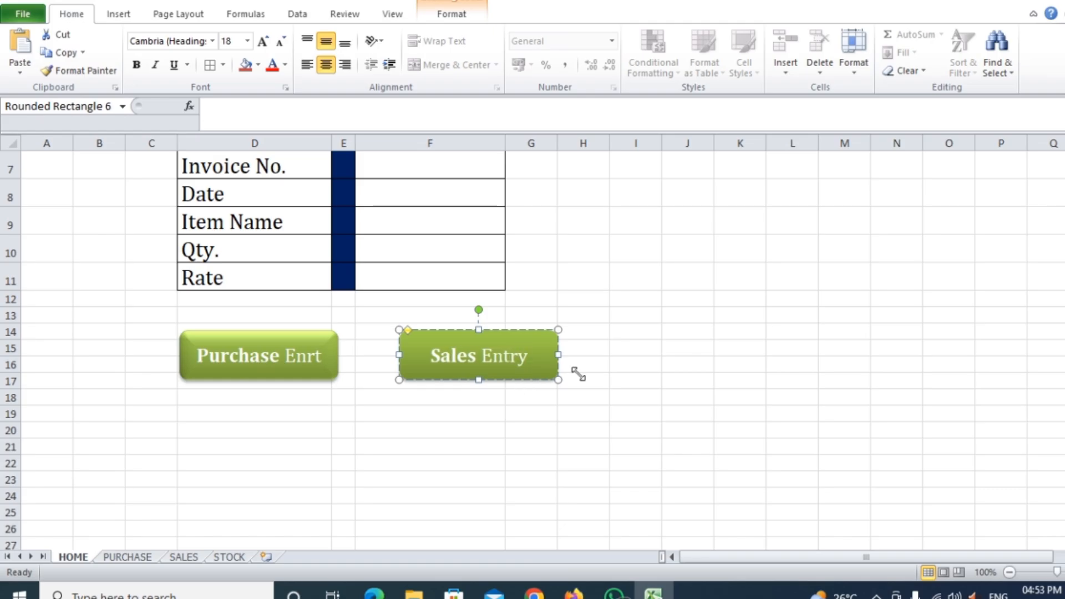
pyautogui.click(726, 369)
pyautogui.scroll(2, 627, 309)
# - Give the Stock Sheet button the glossy orange shape style from the gallery's last row and add a preset shape effect
pyautogui.click(477, 215)
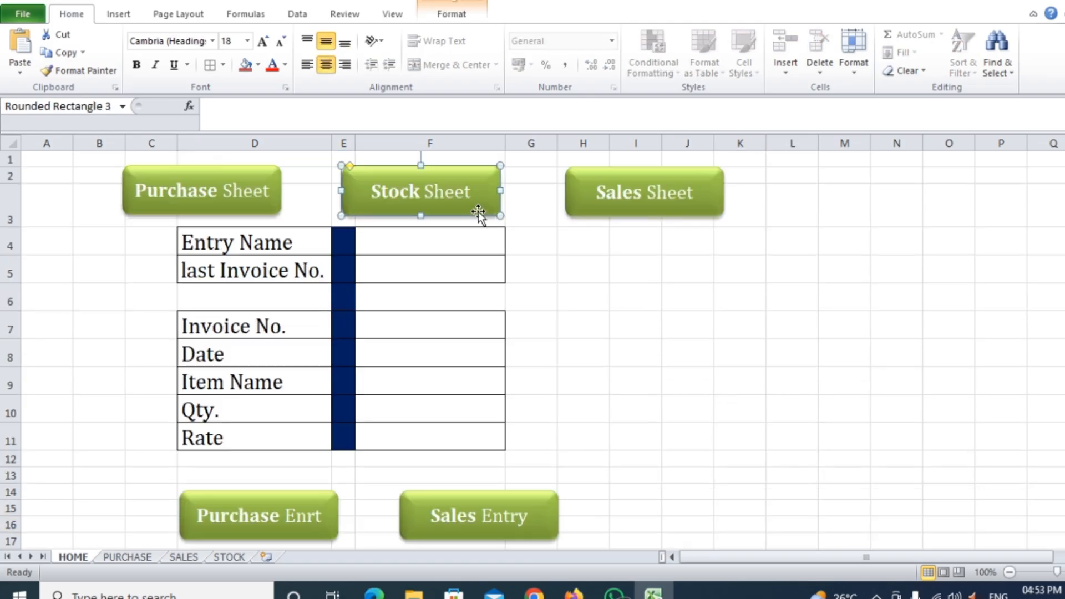
pyautogui.click(719, 279)
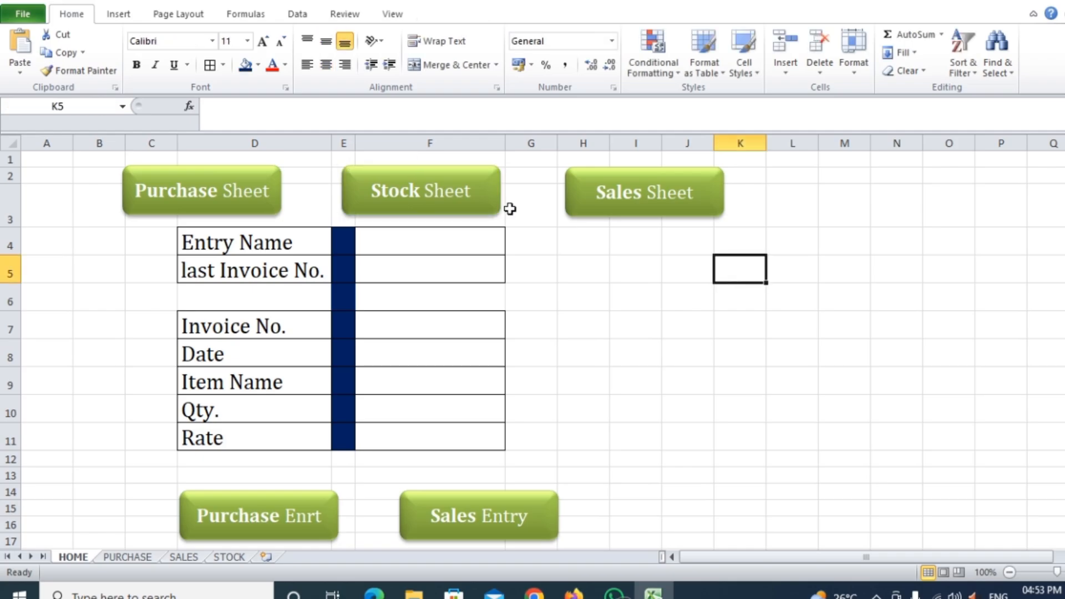
pyautogui.click(459, 209)
pyautogui.doubleClick(458, 209)
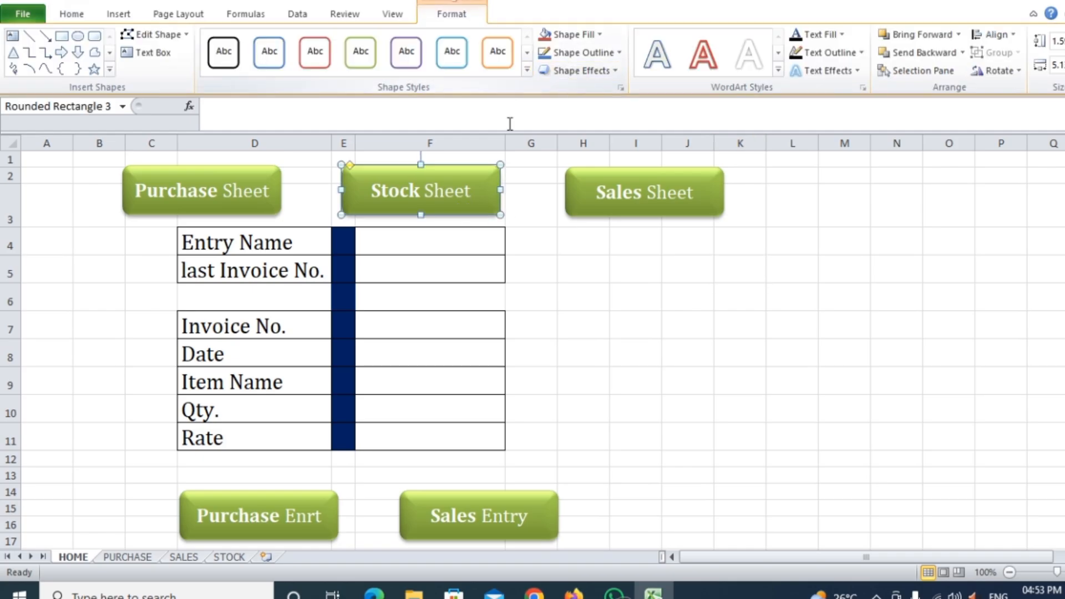
pyautogui.click(527, 69)
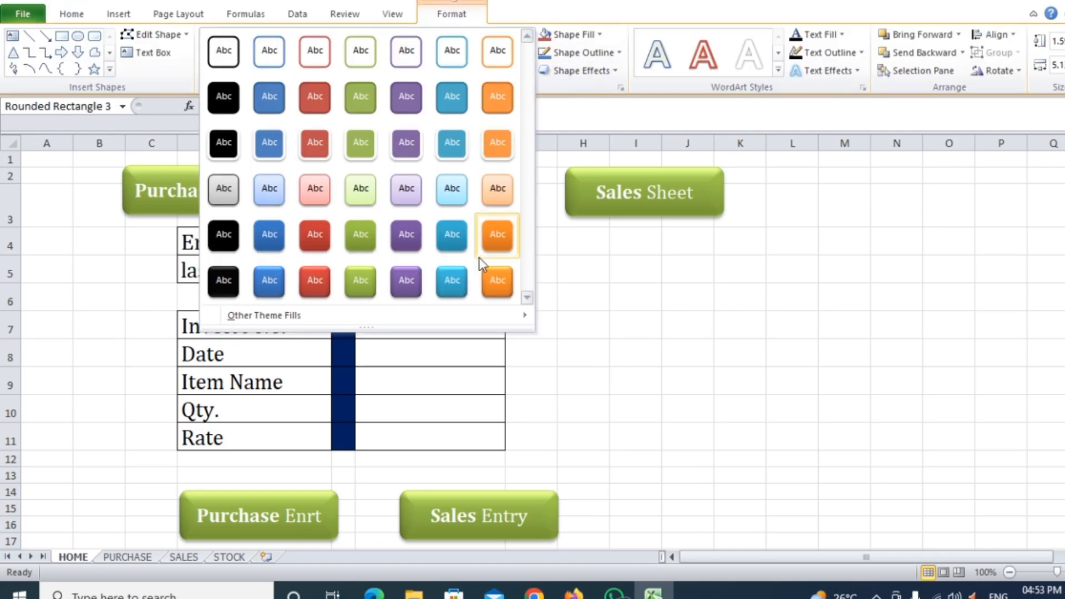
pyautogui.click(501, 283)
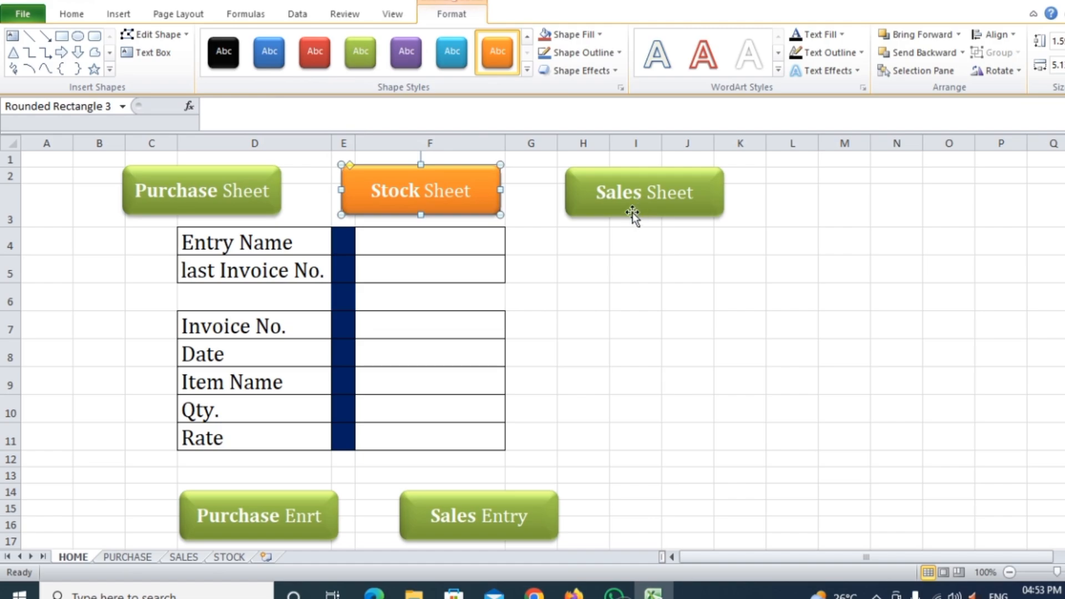
pyautogui.click(617, 75)
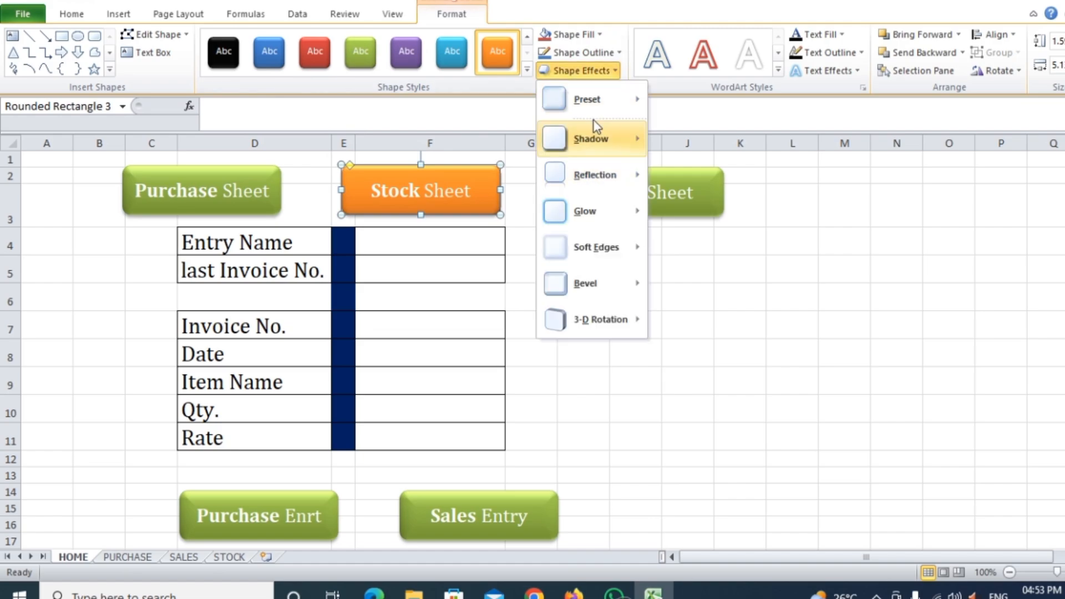
pyautogui.moveTo(595, 107)
pyautogui.click(731, 174)
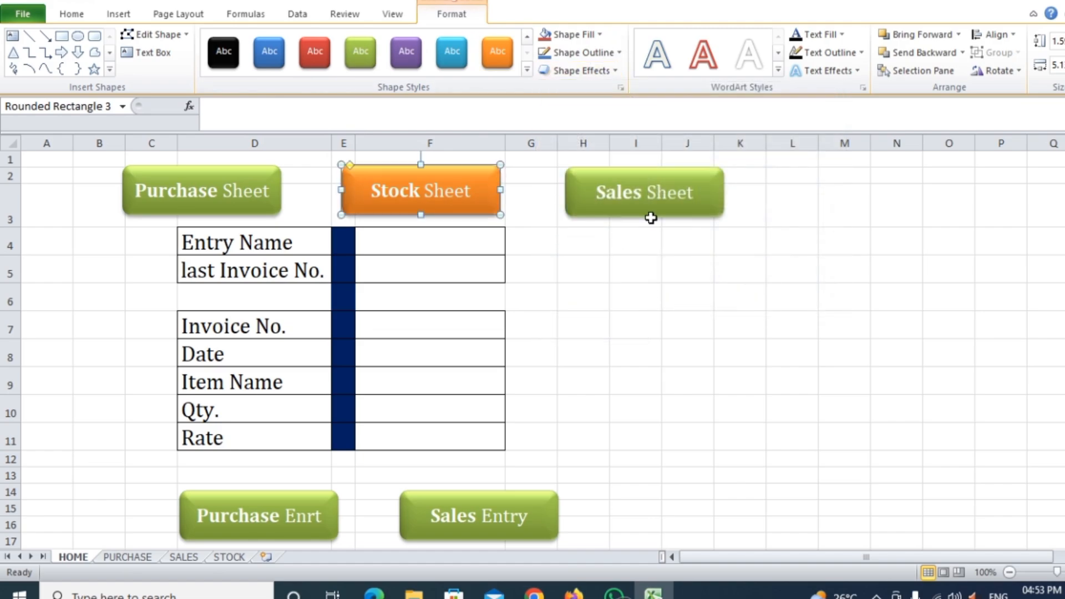
# - Apply the glossy purple shape style from the gallery's last row to the Sales Sheet button
pyautogui.click(652, 217)
pyautogui.click(526, 70)
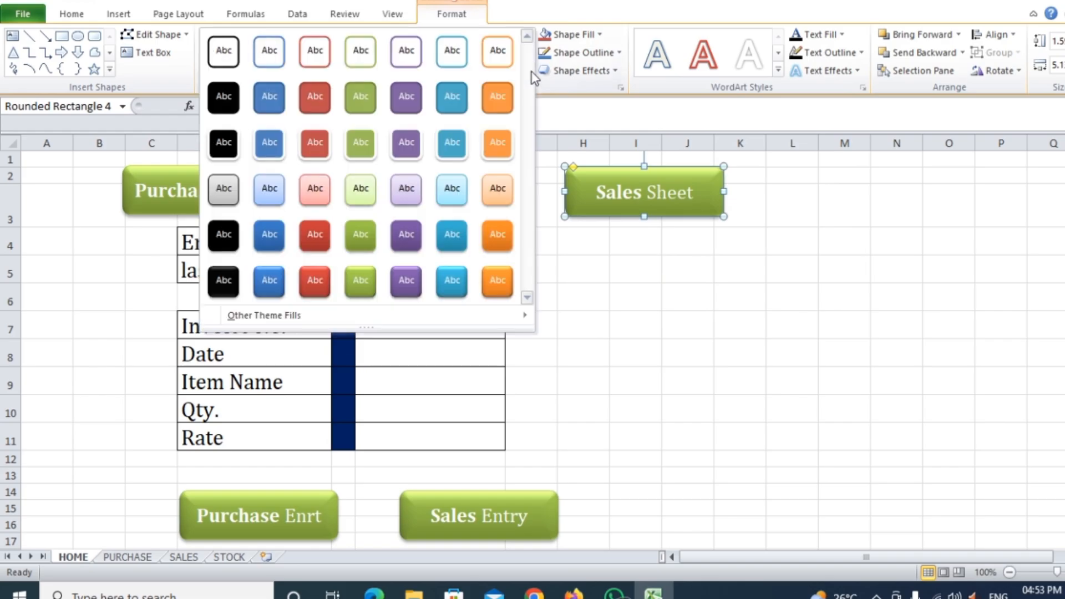
pyautogui.click(407, 282)
# - Apply the glossy purple shape style to the Purchase Enrt button and the glossy red one to the Sales Entry button
pyautogui.scroll(-1, 590, 298)
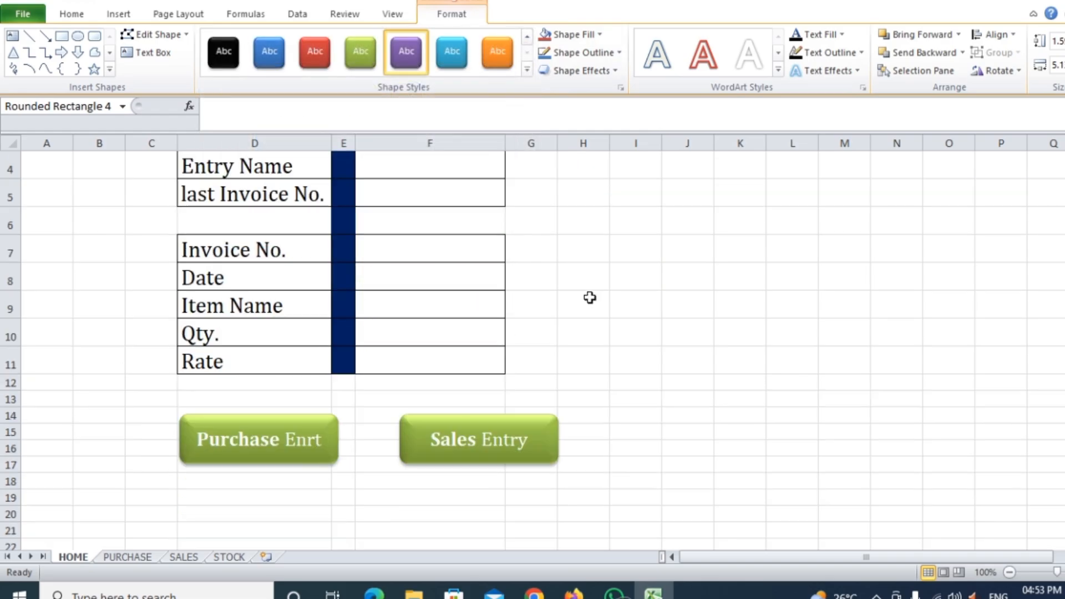
pyautogui.click(319, 458)
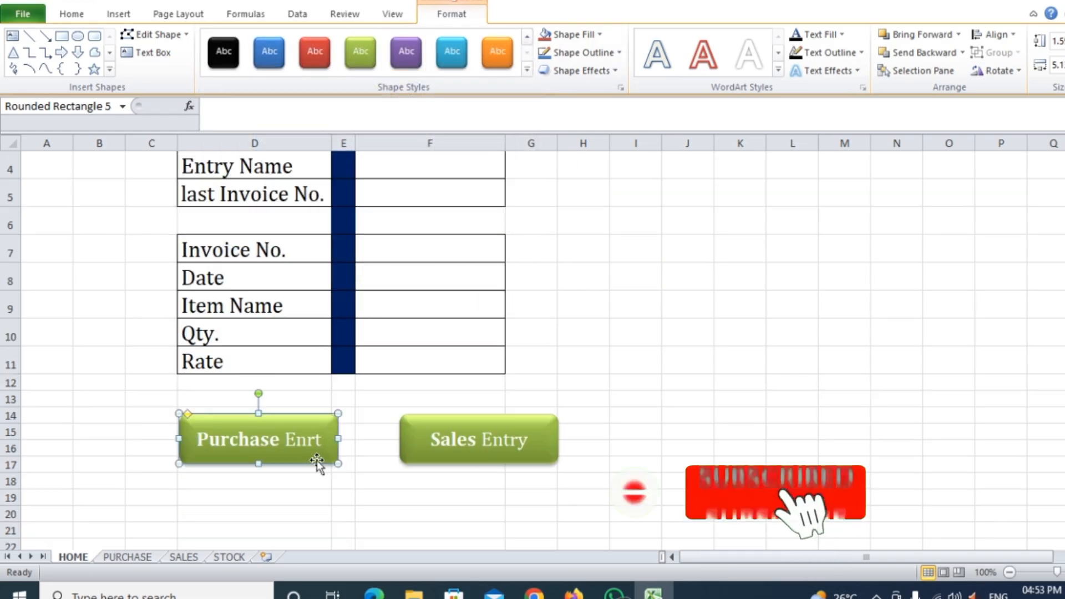
pyautogui.click(526, 69)
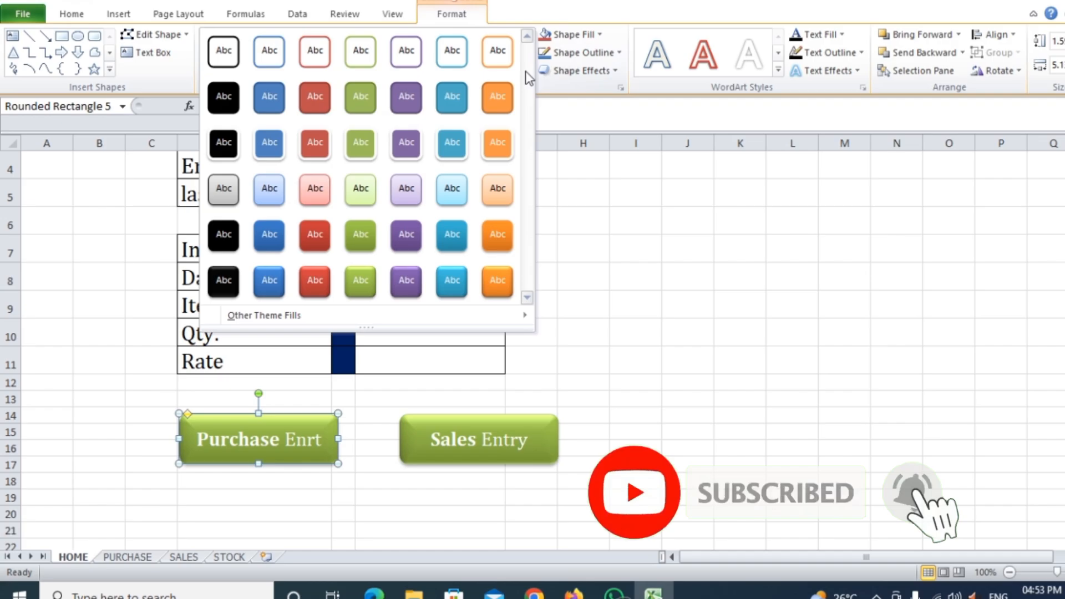
pyautogui.click(407, 286)
pyautogui.click(481, 458)
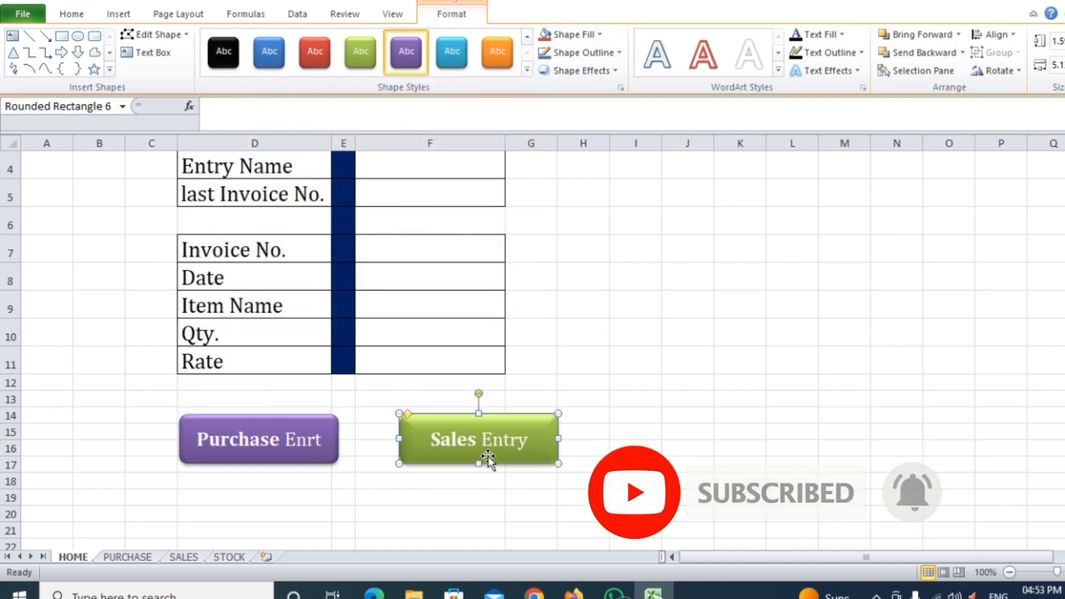
pyautogui.click(315, 51)
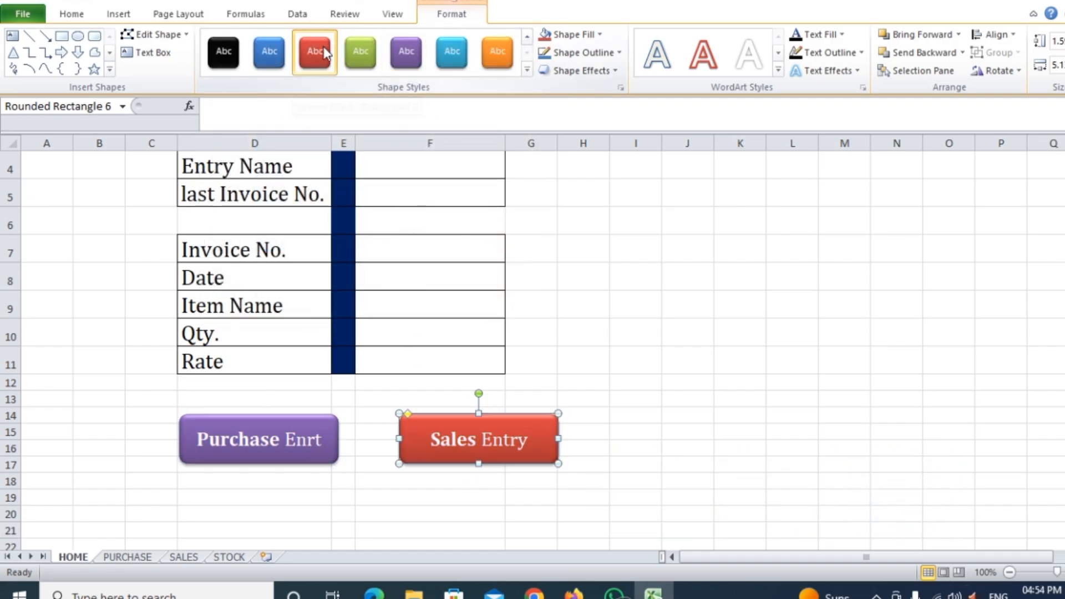
pyautogui.click(683, 445)
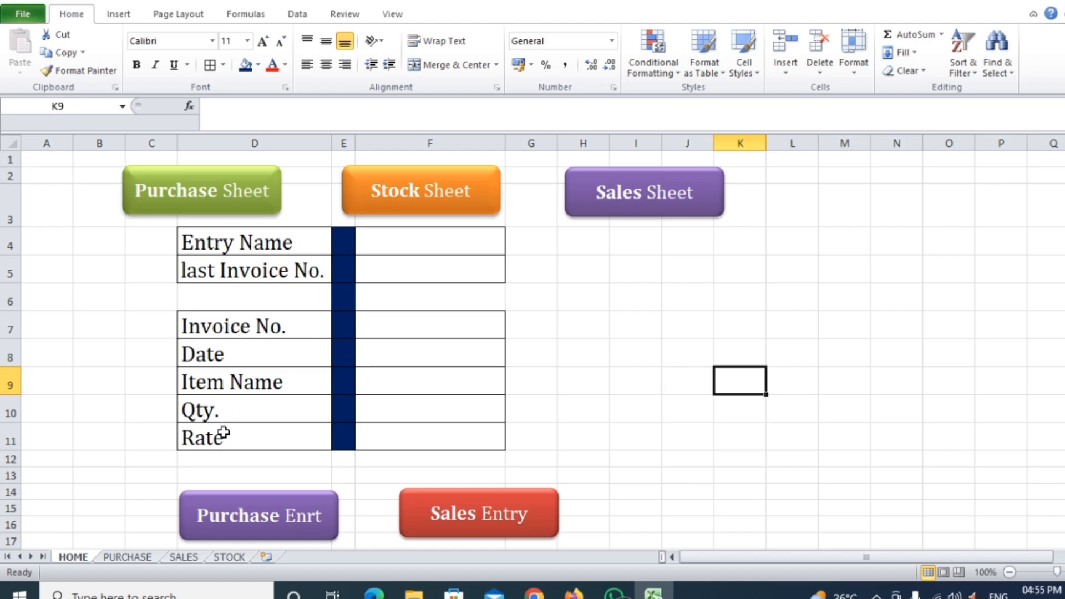
# - Copy the labels Invoice No. to Rate from HOME D7:D11 and paste them as transposed values into D4 of the PURCHASE sheet
pyautogui.moveTo(231, 327); pyautogui.dragTo(224, 437)
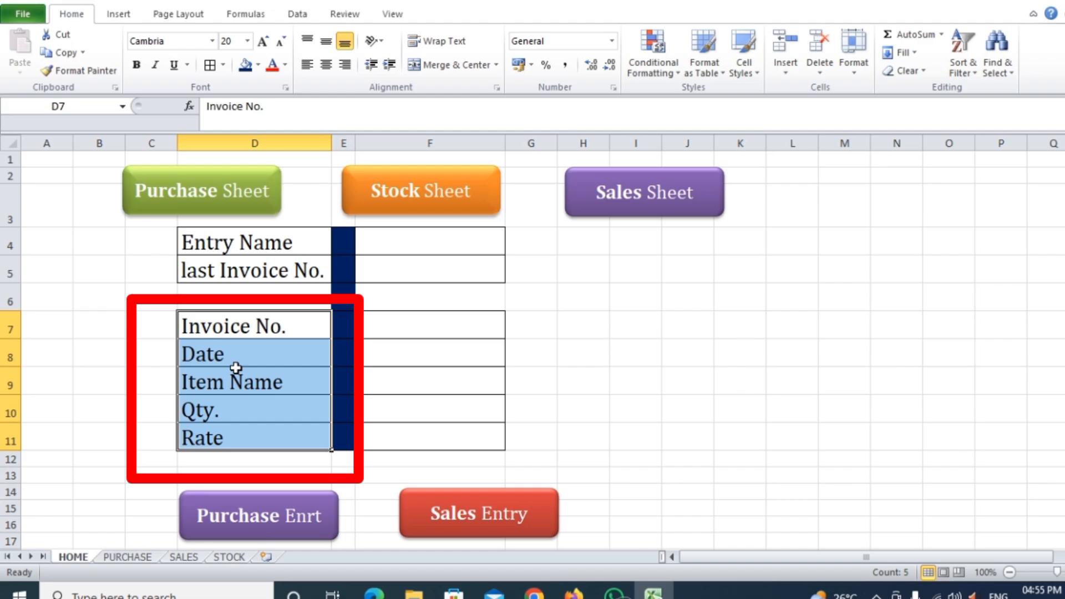
pyautogui.hotkey('ctrl', 'c')
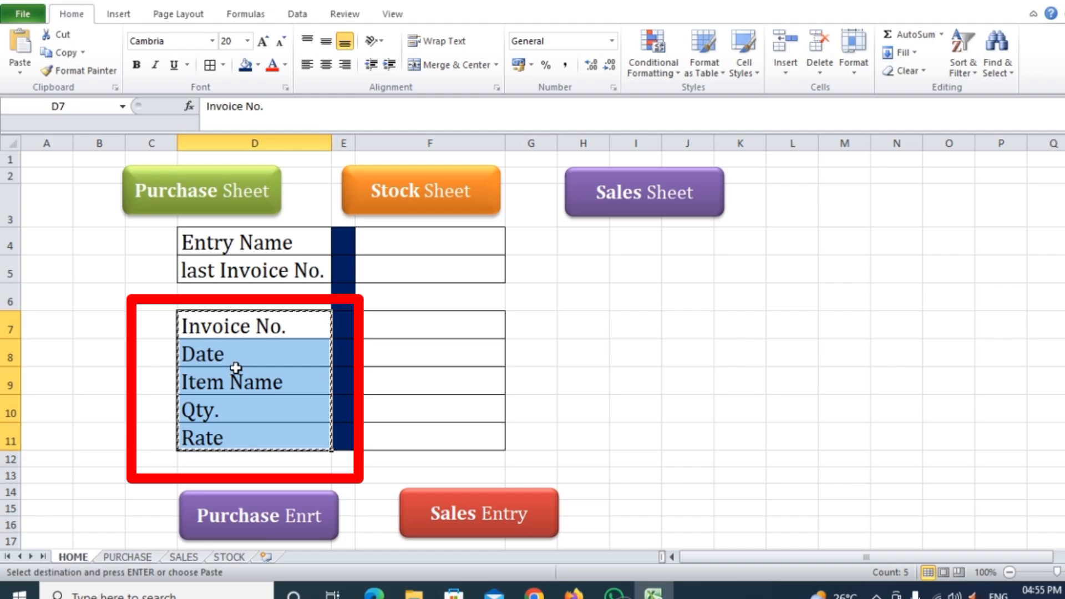
pyautogui.click(137, 559)
pyautogui.click(199, 203)
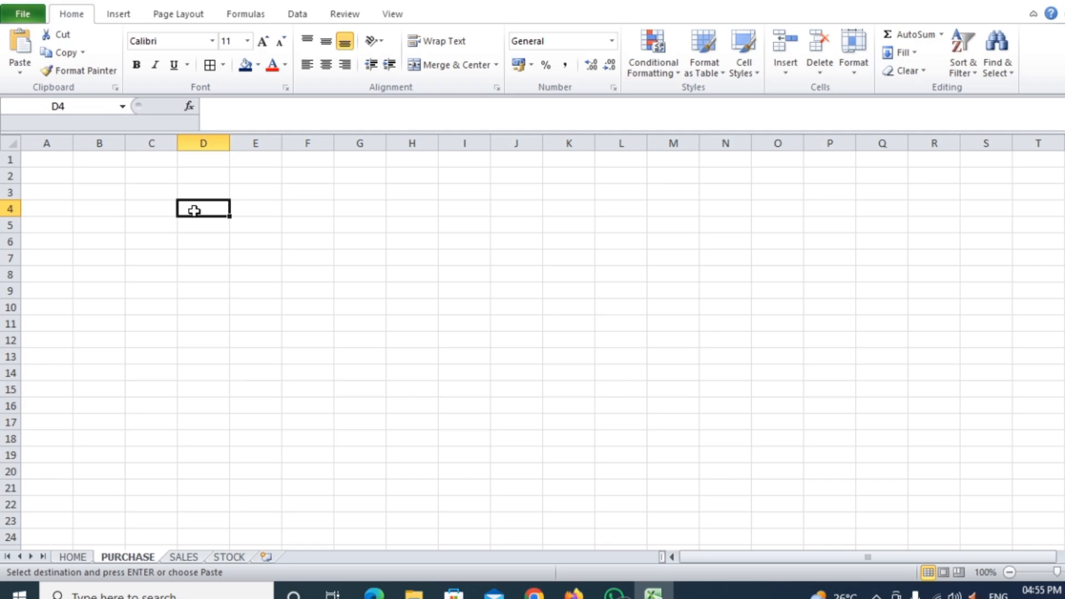
pyautogui.rightClick(194, 211)
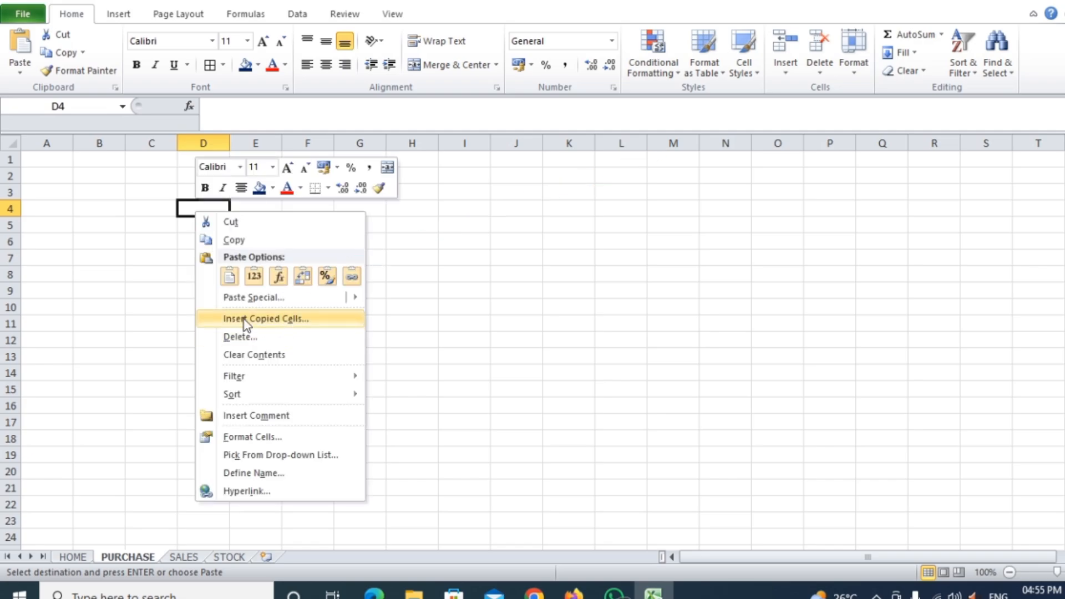
pyautogui.click(257, 300)
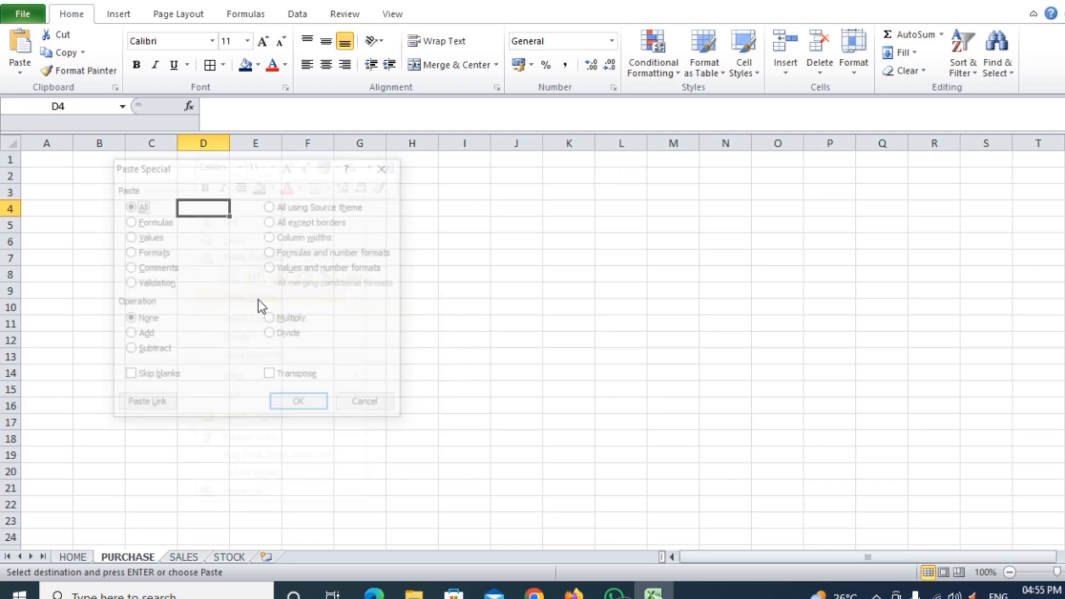
pyautogui.click(143, 238)
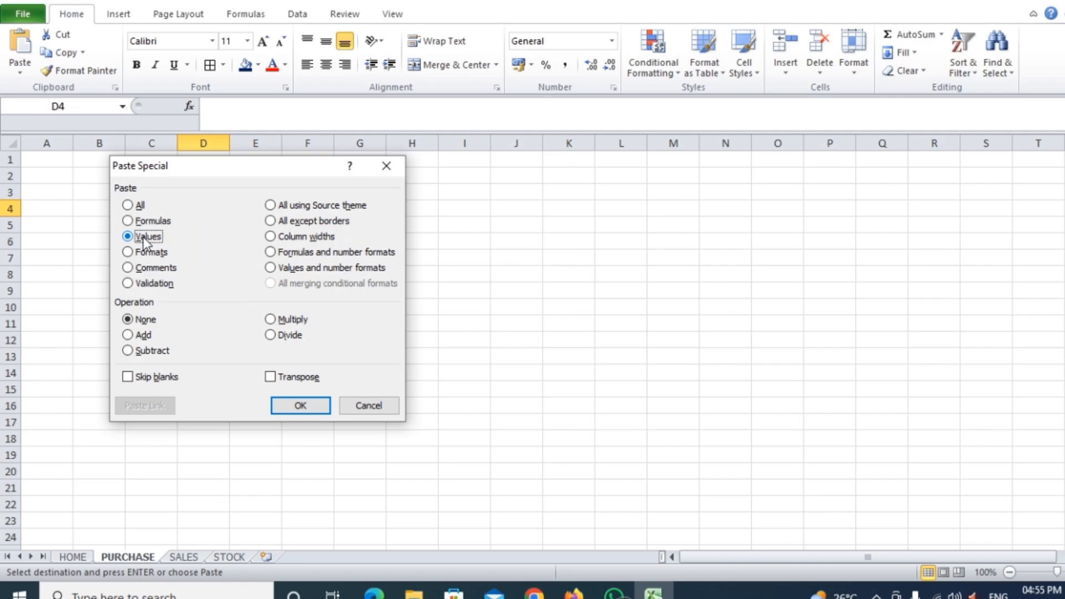
pyautogui.click(271, 378)
pyautogui.click(301, 407)
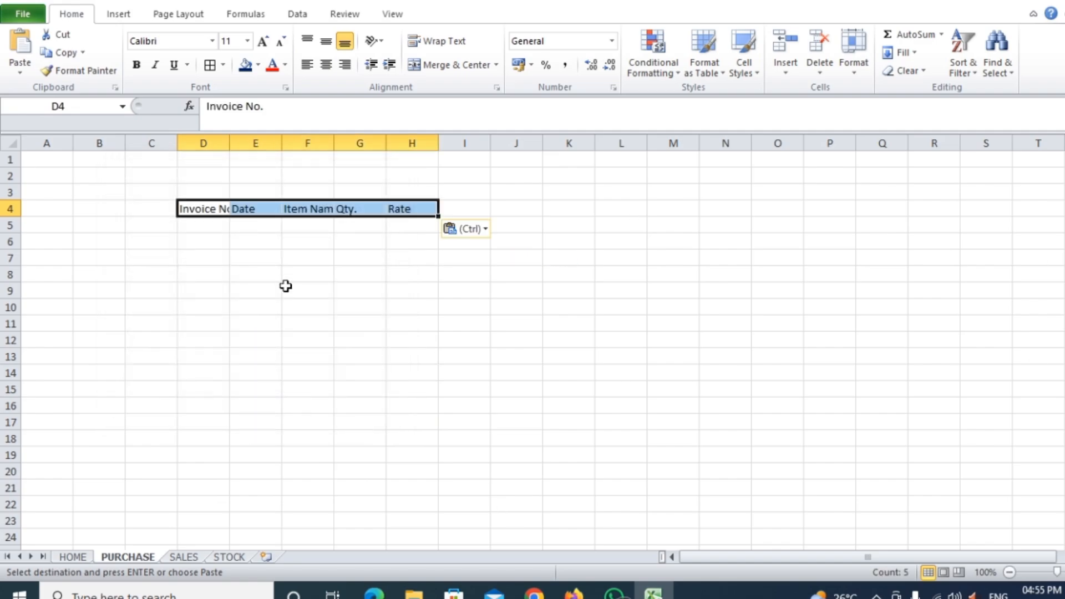
# - Widen columns D and E on the PURCHASE sheet and format the headings in D4:H4 as Cambria, size 22
pyautogui.moveTo(233, 146); pyautogui.dragTo(336, 150)
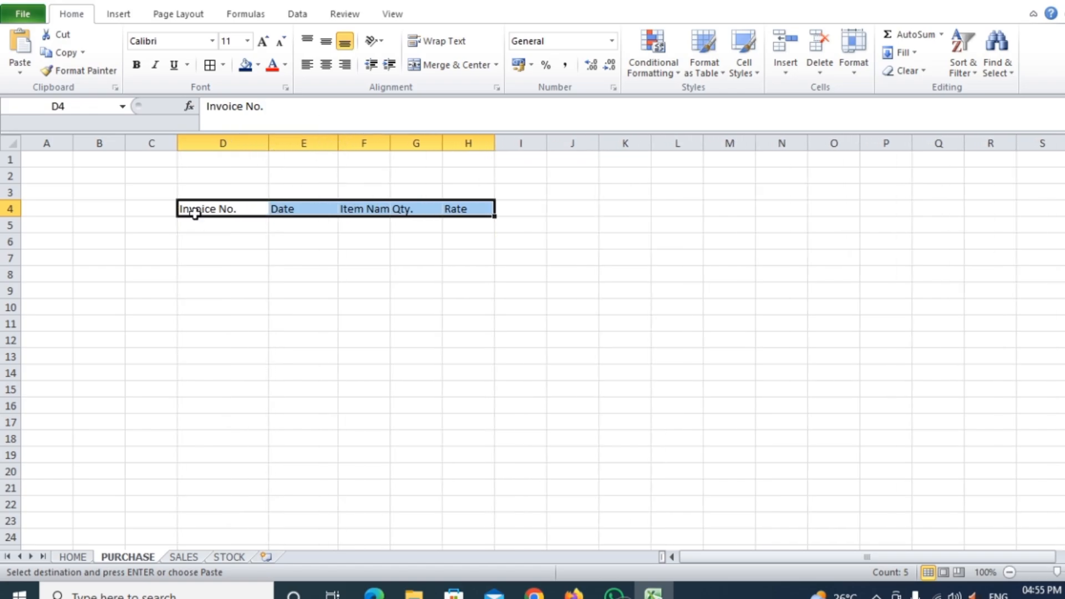
pyautogui.moveTo(193, 209); pyautogui.dragTo(454, 209)
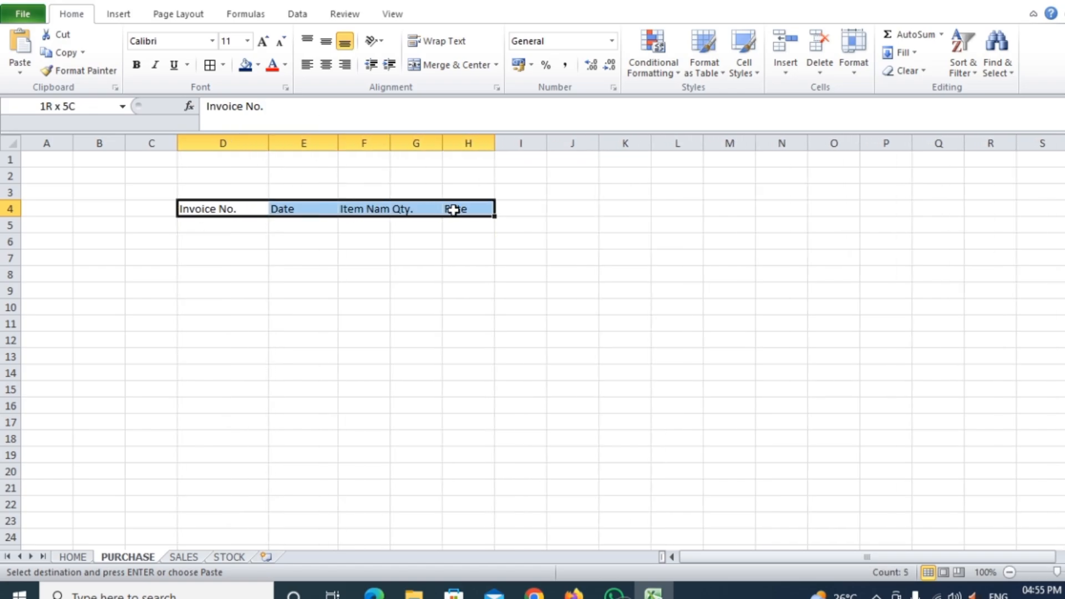
pyautogui.click(266, 43)
pyautogui.click(267, 42)
pyautogui.click(266, 42)
pyautogui.click(269, 42)
pyautogui.click(269, 43)
pyautogui.click(269, 42)
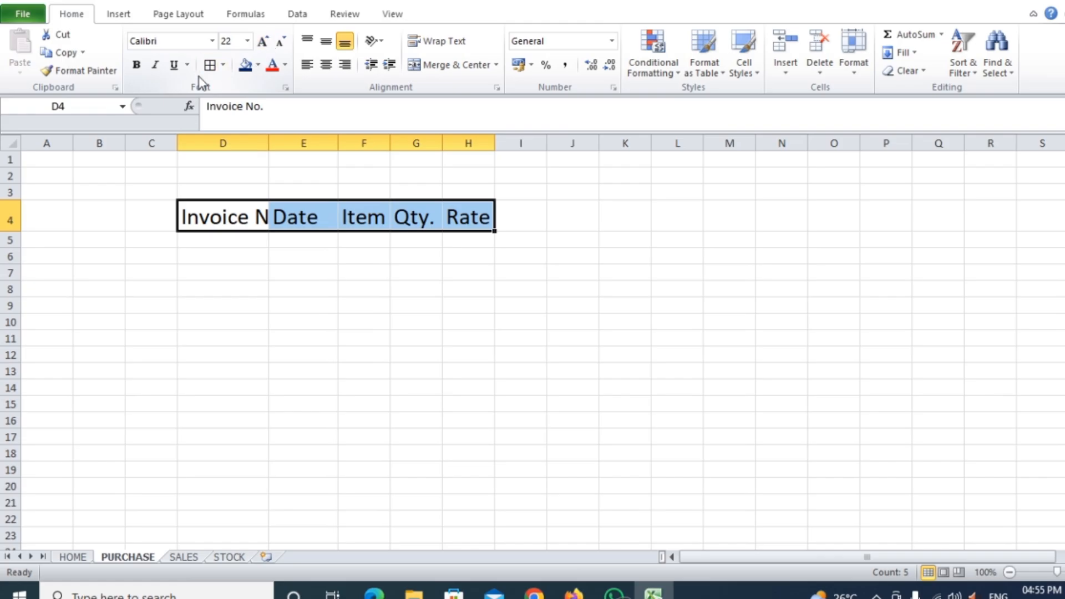
pyautogui.click(212, 40)
pyautogui.click(221, 79)
pyautogui.click(625, 347)
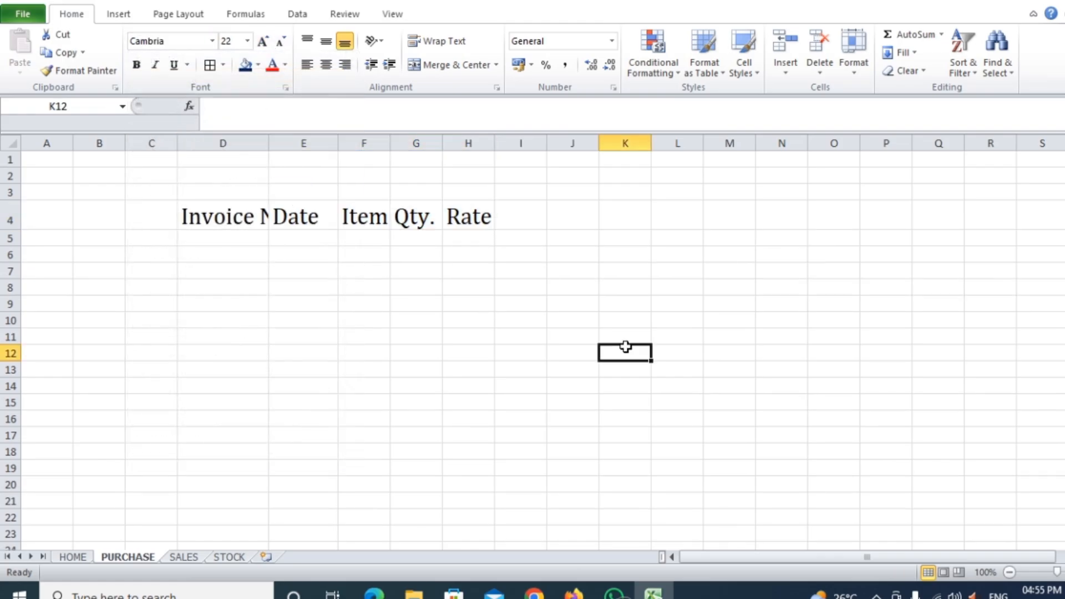
# - Widen columns D to H on the PURCHASE sheet and centre the headings in D4:H4 horizontally and vertically
pyautogui.click(251, 133)
pyautogui.moveTo(268, 146); pyautogui.dragTo(304, 146)
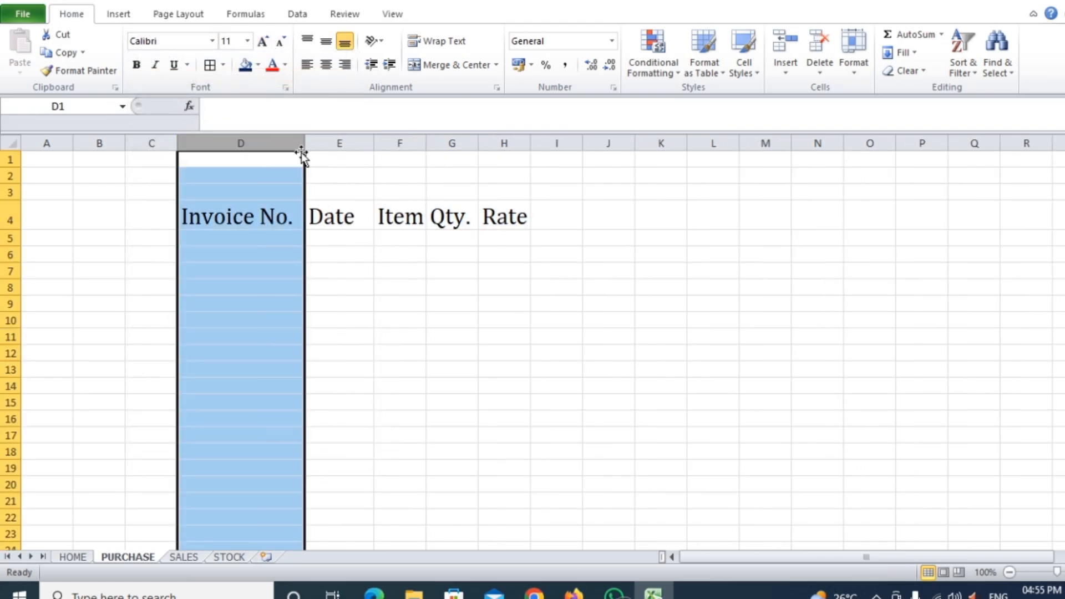
pyautogui.moveTo(373, 143); pyautogui.dragTo(727, 143)
pyautogui.click(448, 143)
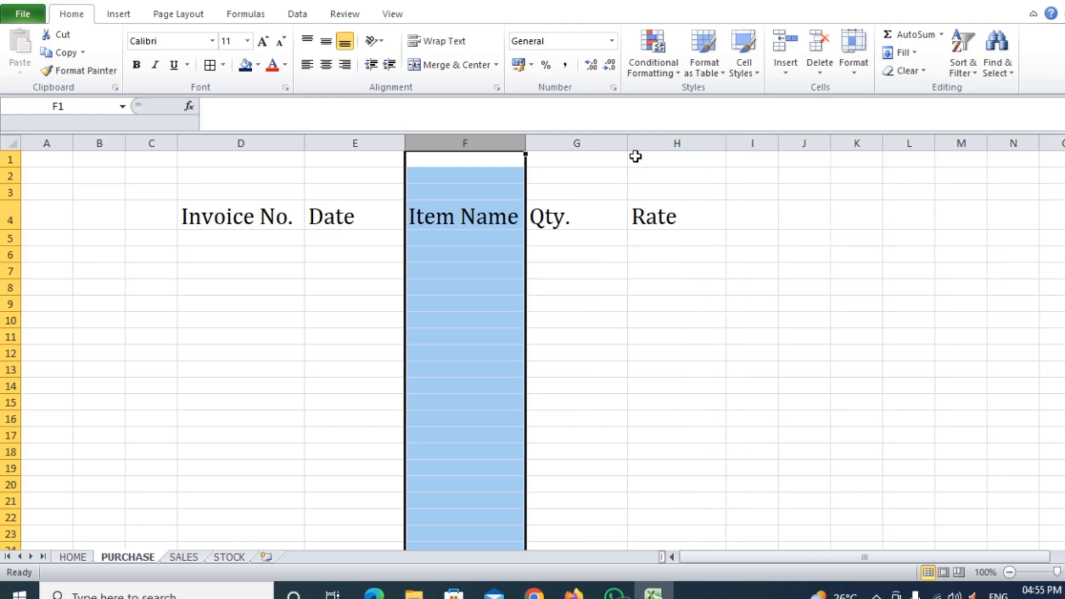
pyautogui.moveTo(207, 215); pyautogui.dragTo(654, 217)
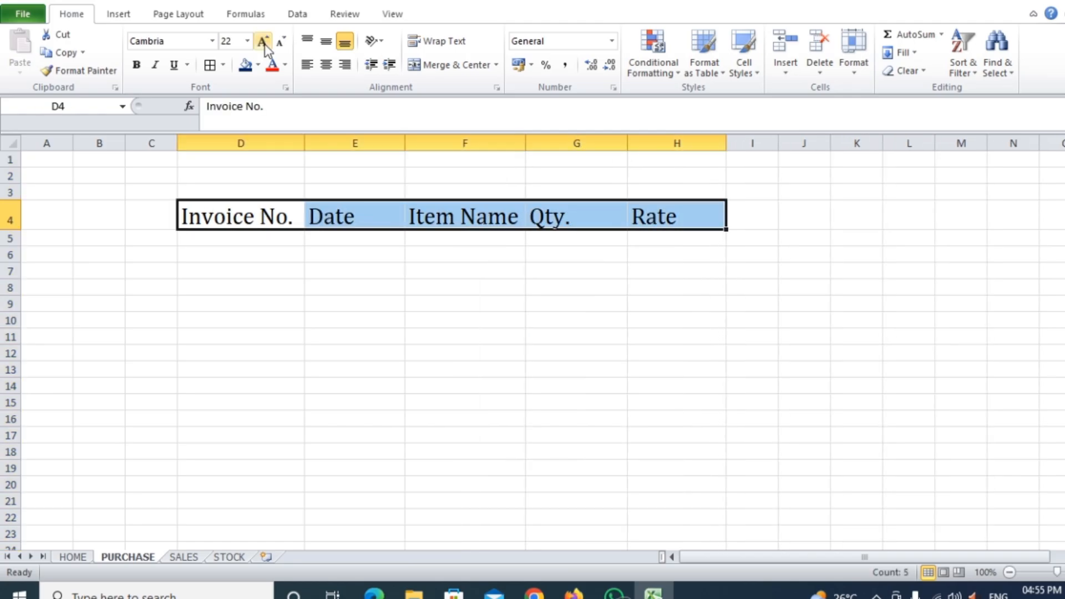
pyautogui.click(326, 64)
pyautogui.click(327, 43)
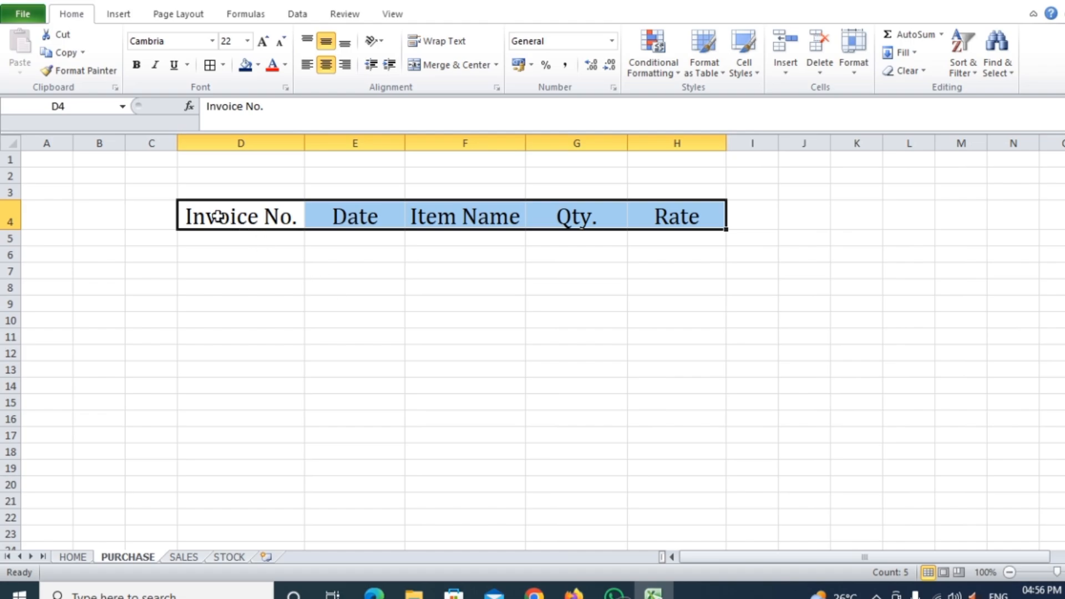
# - Convert D4:H6 on the PURCHASE sheet into a table that has headers
pyautogui.moveTo(218, 217); pyautogui.dragTo(647, 257)
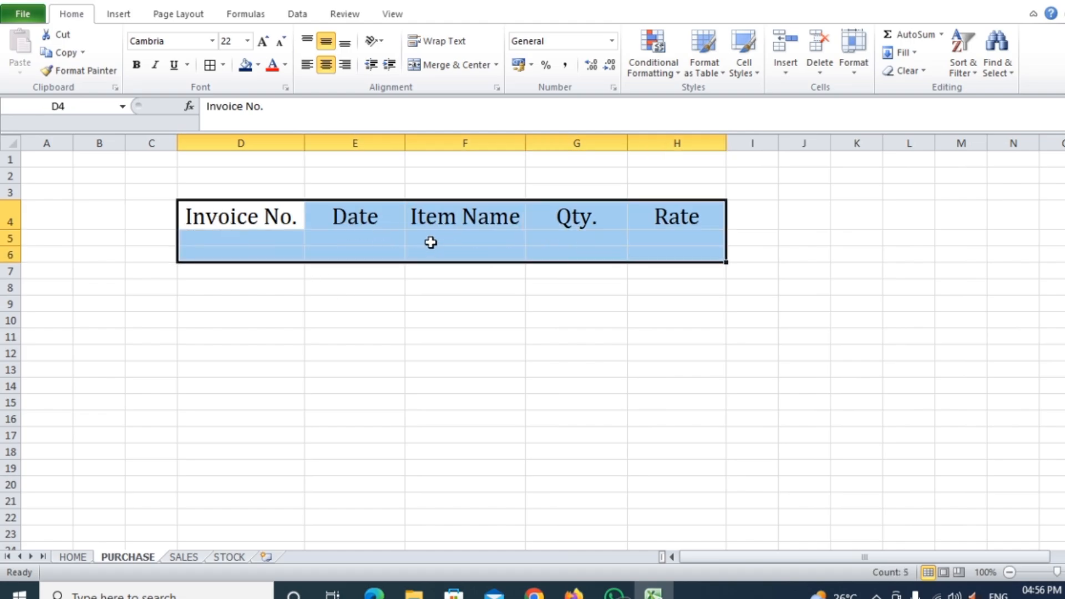
pyautogui.hotkey('ctrl', 't')
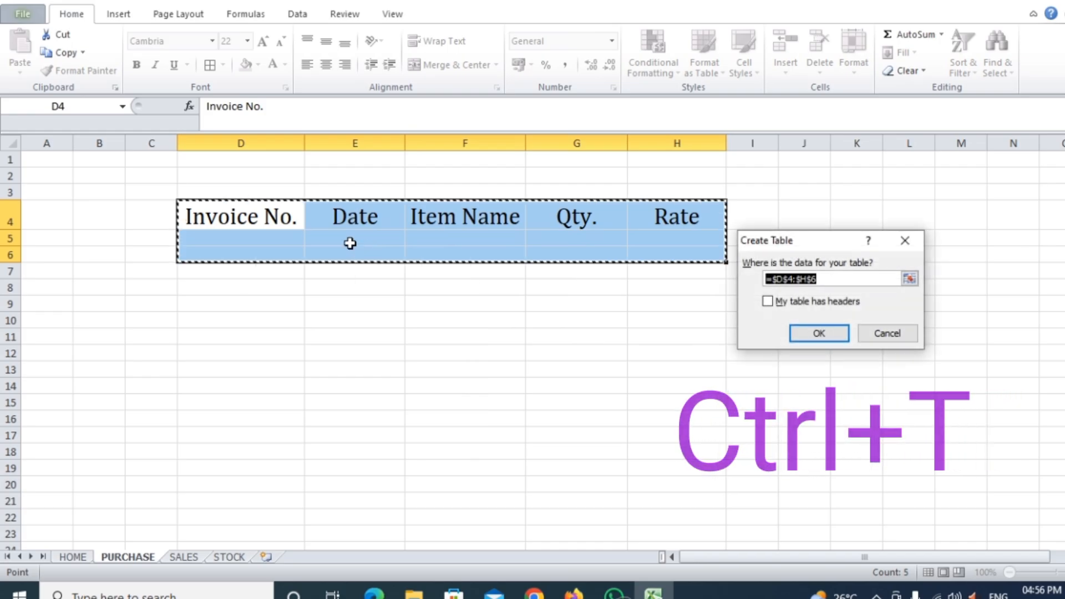
pyautogui.click(767, 302)
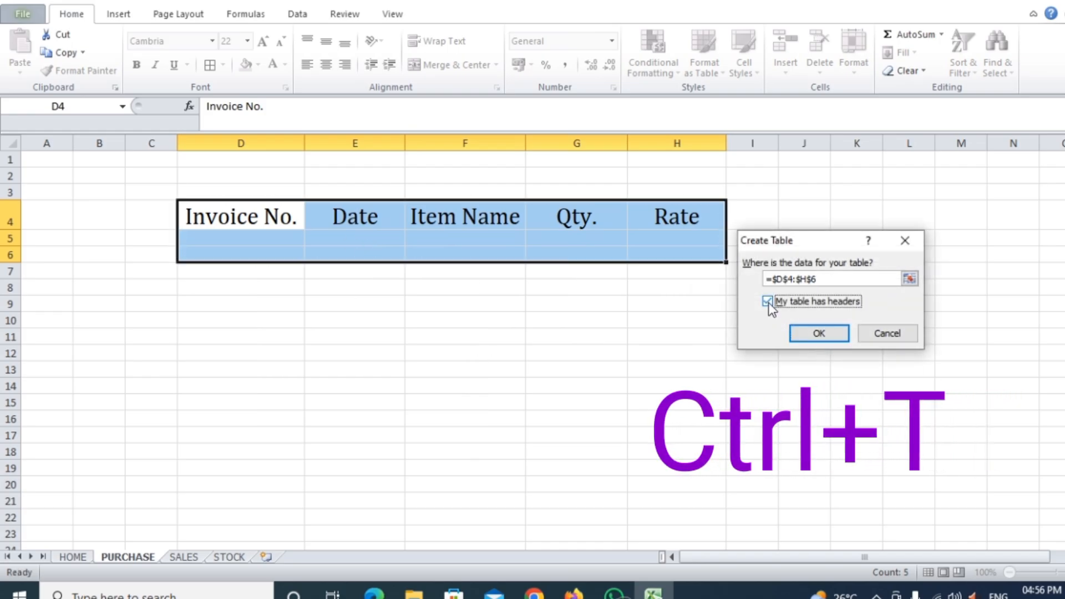
pyautogui.click(819, 334)
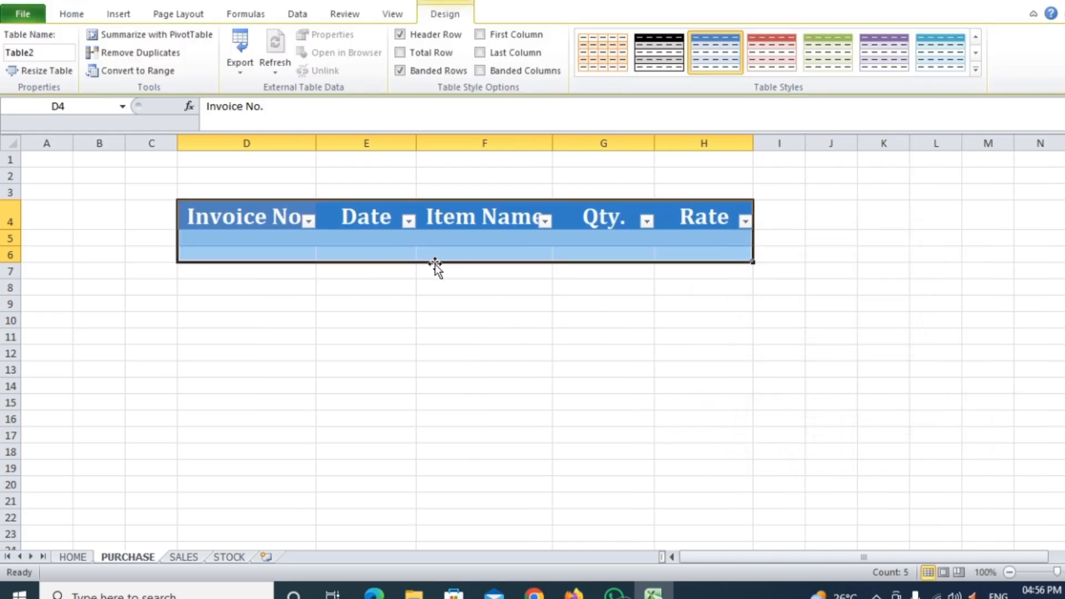
pyautogui.click(439, 256)
pyautogui.click(509, 358)
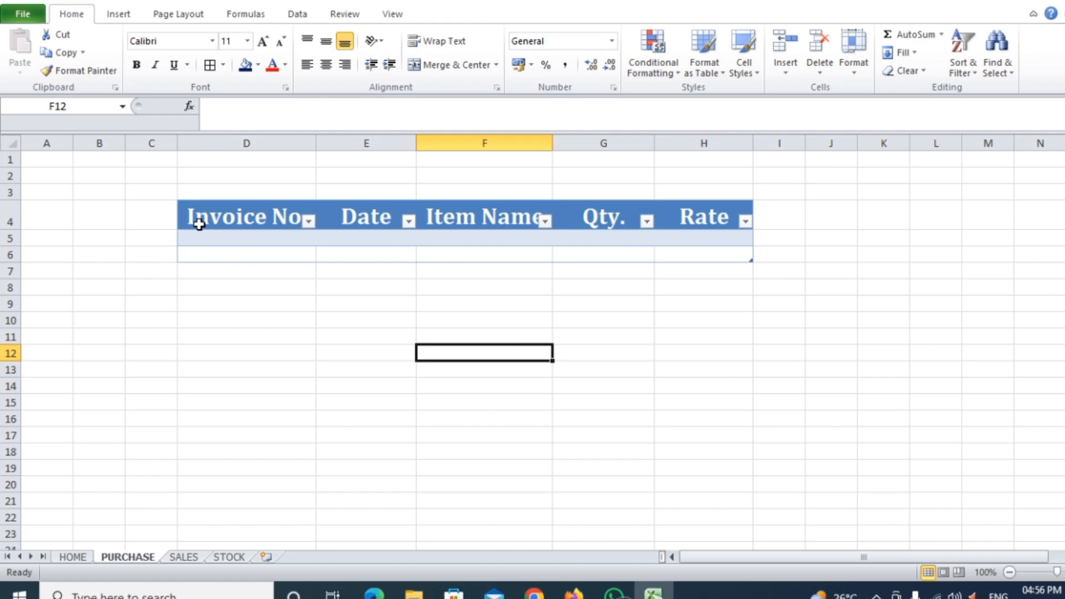
# - Merge and centre cells E1:F2 above the purchase table and enter the title Purchase Sheet
pyautogui.click(352, 174)
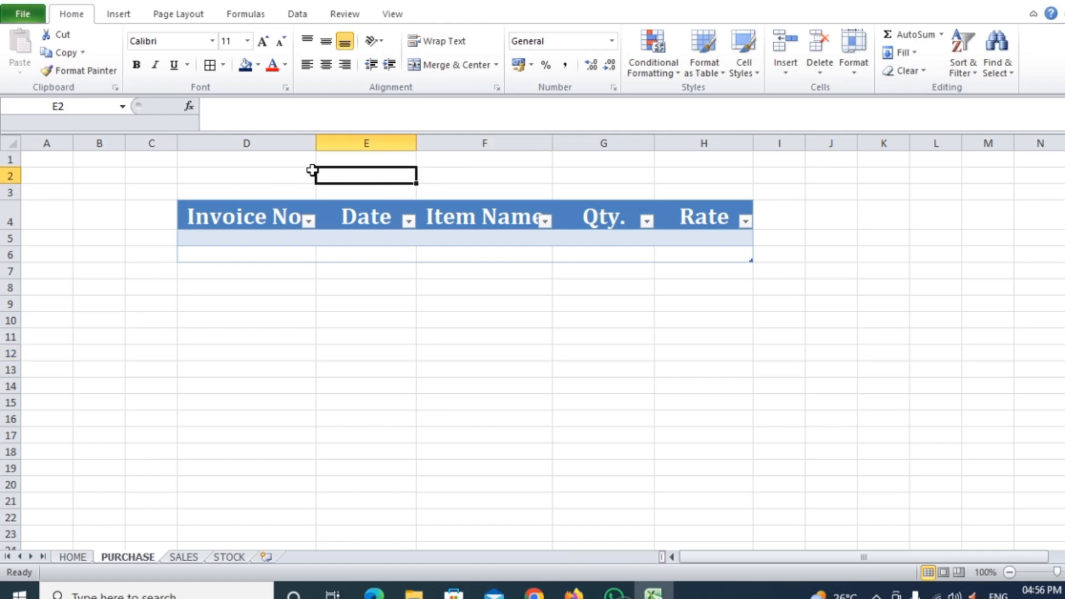
pyautogui.moveTo(355, 161); pyautogui.dragTo(484, 173)
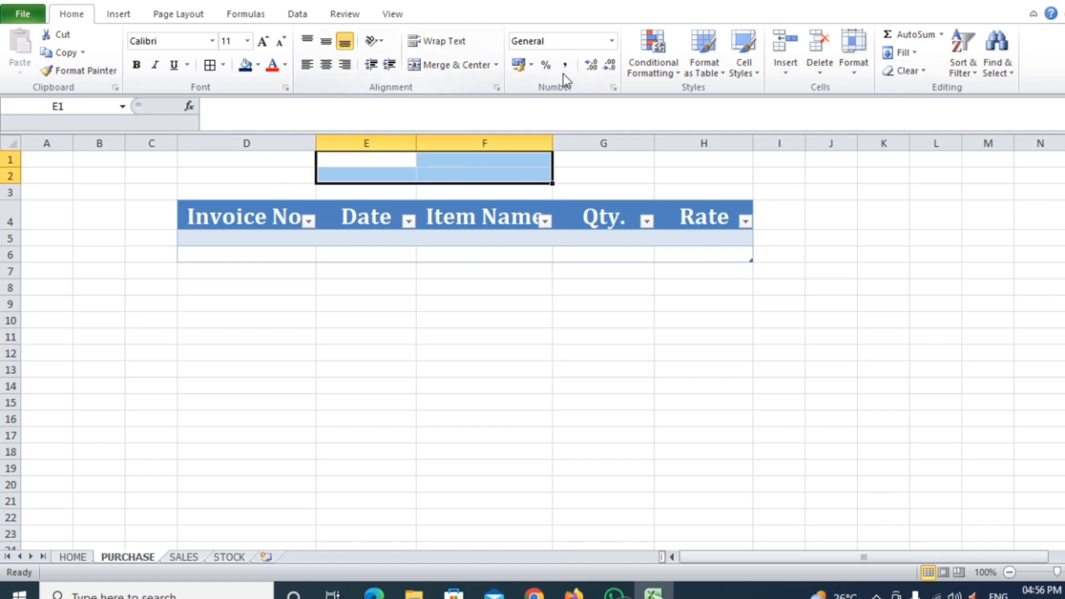
pyautogui.click(450, 65)
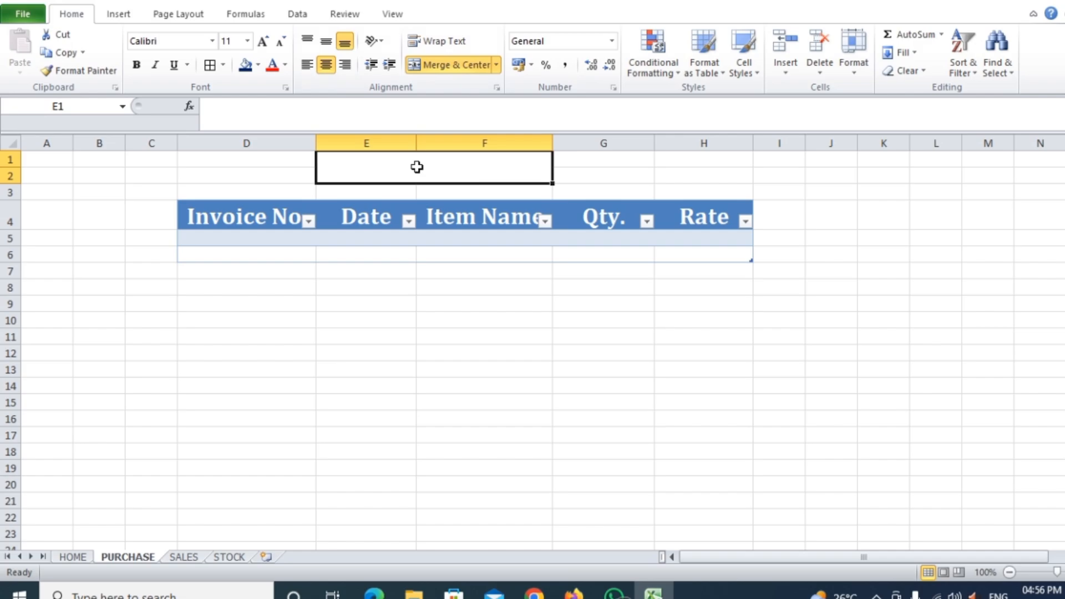
pyautogui.write('Pur')
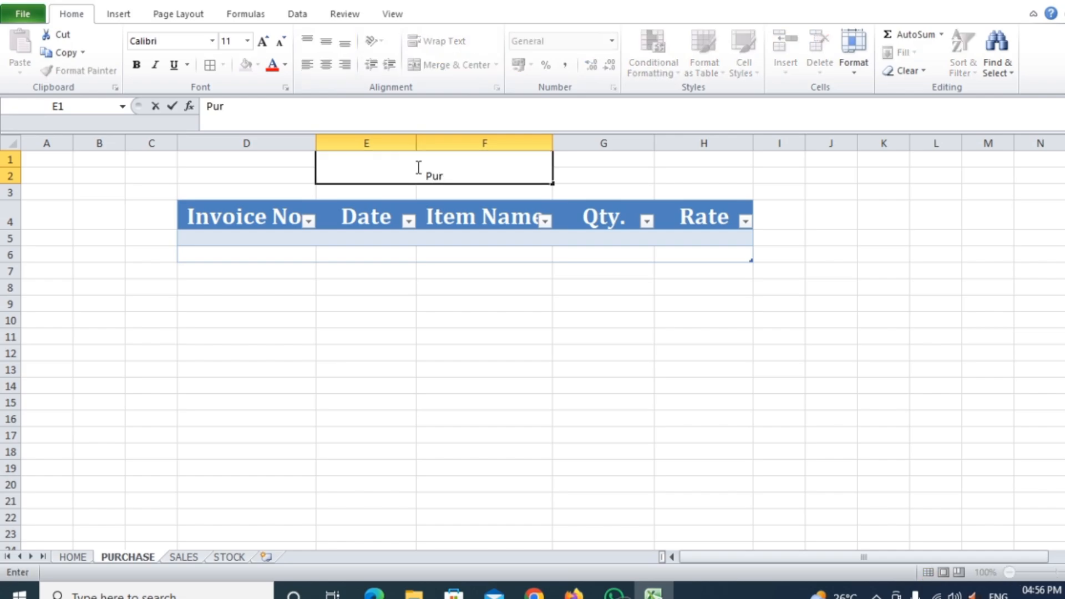
pyautogui.write('chase Sheet')
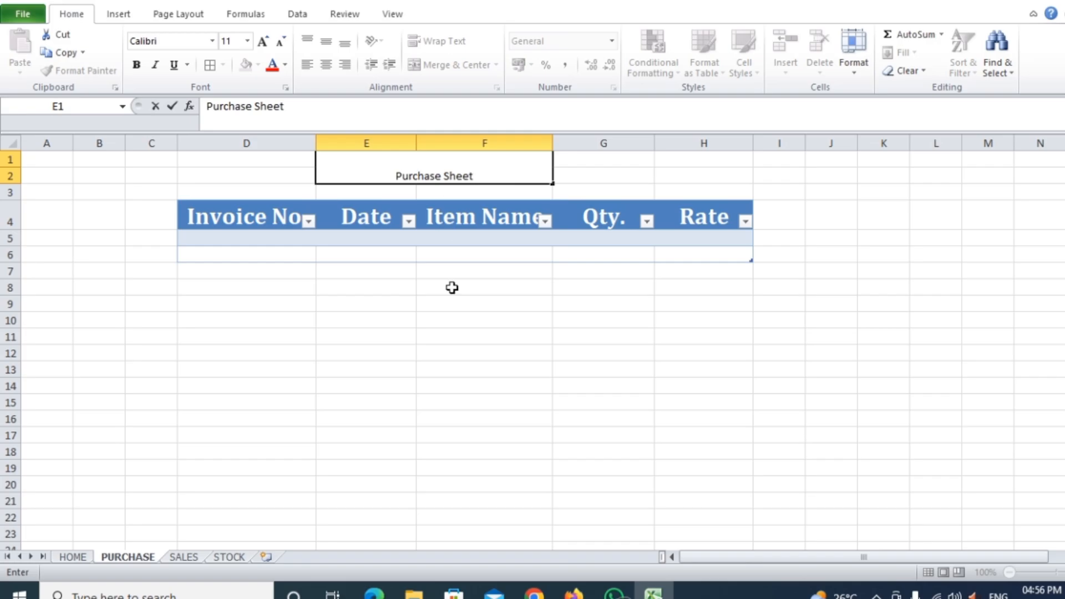
pyautogui.click(453, 287)
# - Format the Purchase Sheet title as Algerian, size 24
pyautogui.click(431, 179)
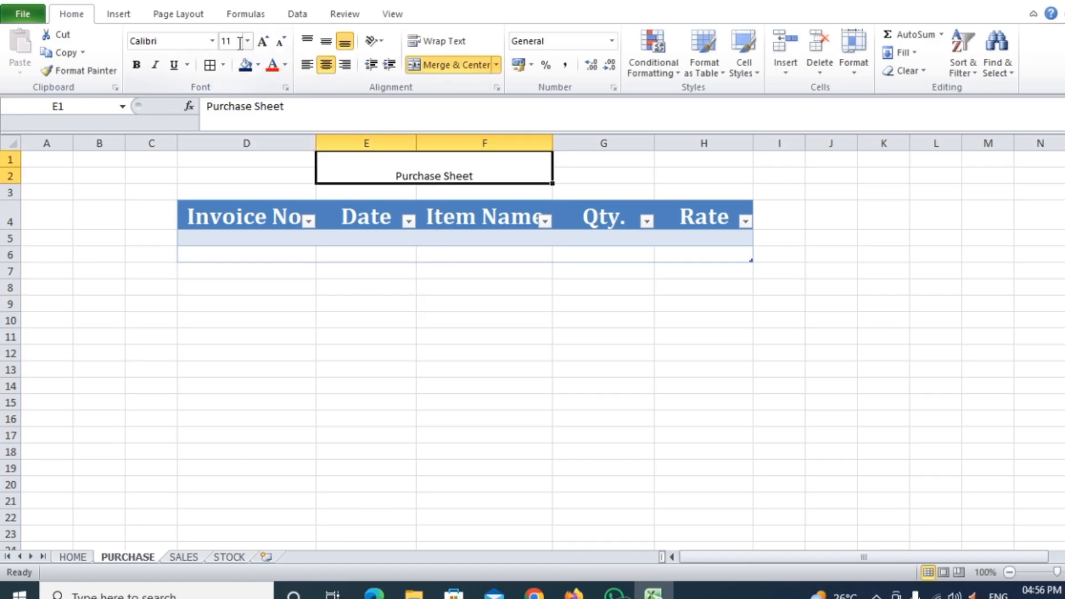
pyautogui.click(212, 41)
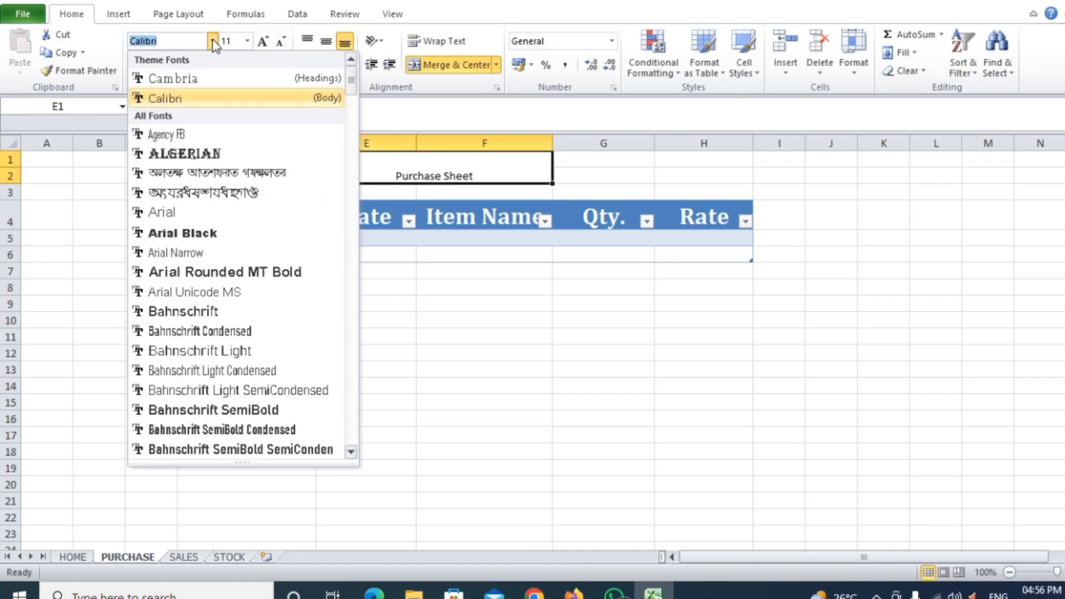
pyautogui.click(185, 154)
pyautogui.click(263, 41)
pyautogui.click(263, 41)
pyautogui.click(263, 42)
pyautogui.click(263, 42)
pyautogui.click(263, 42)
pyautogui.click(263, 42)
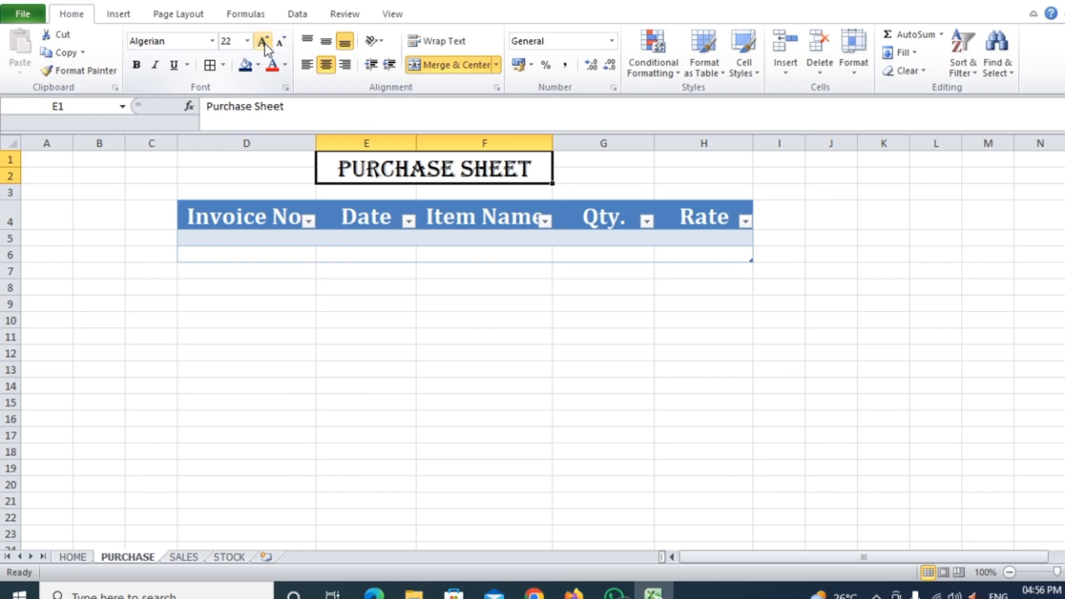
pyautogui.click(263, 42)
# - Fill the Purchase Sheet title cell with standard yellow and widen column G slightly
pyautogui.click(259, 65)
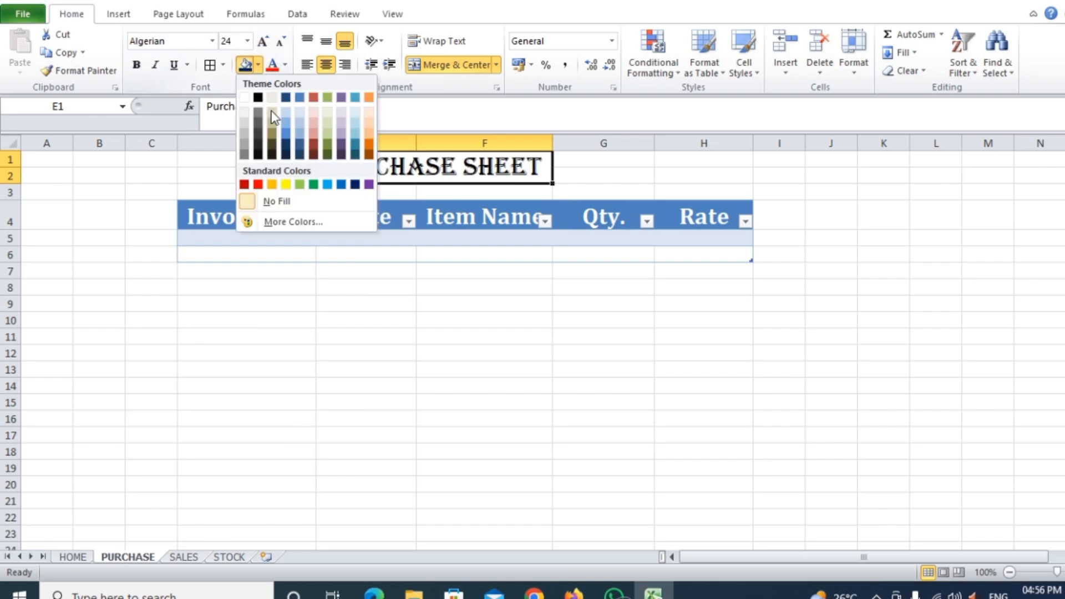
pyautogui.click(288, 187)
pyautogui.moveTo(482, 353); pyautogui.dragTo(483, 369)
pyautogui.click(576, 339)
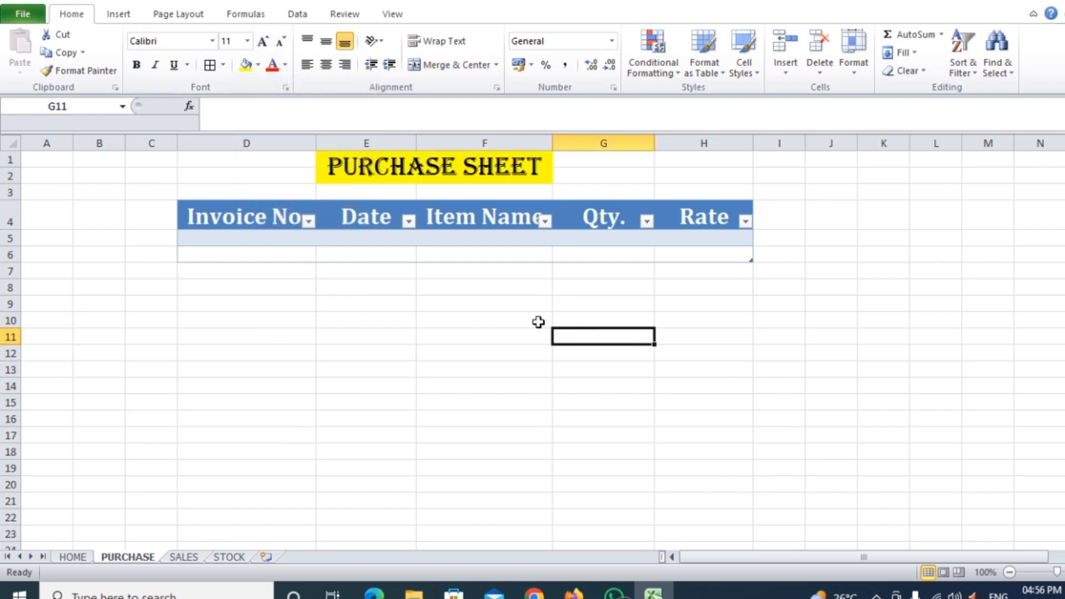
pyautogui.moveTo(654, 144); pyautogui.dragTo(665, 143)
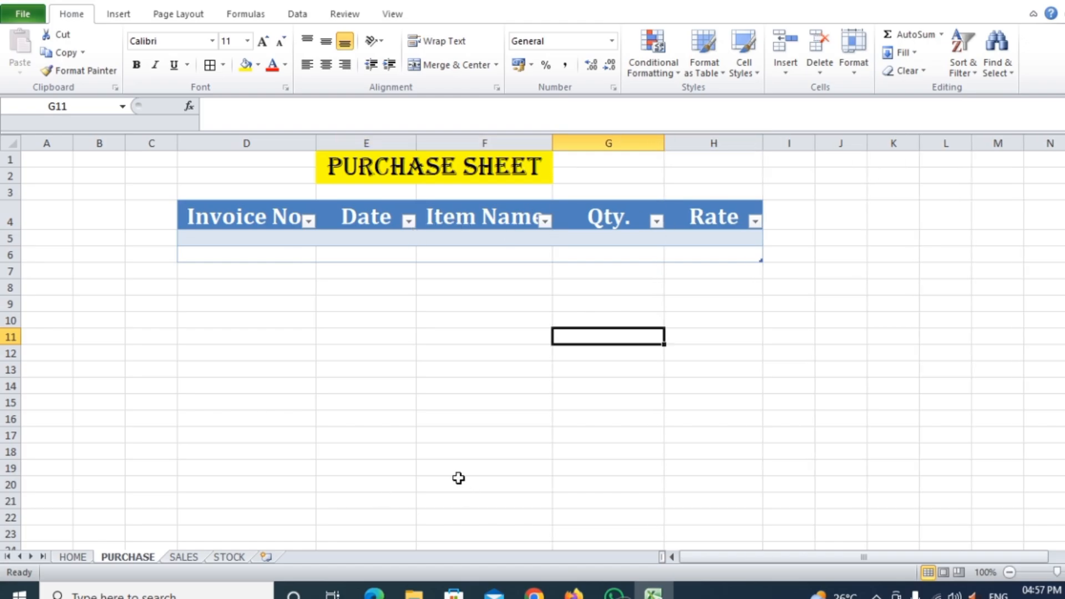
# - Copy the labels Invoice No. to Rate from HOME D7:D11 and paste them as transposed values into D4 of the SALES sheet
pyautogui.click(183, 557)
pyautogui.click(72, 557)
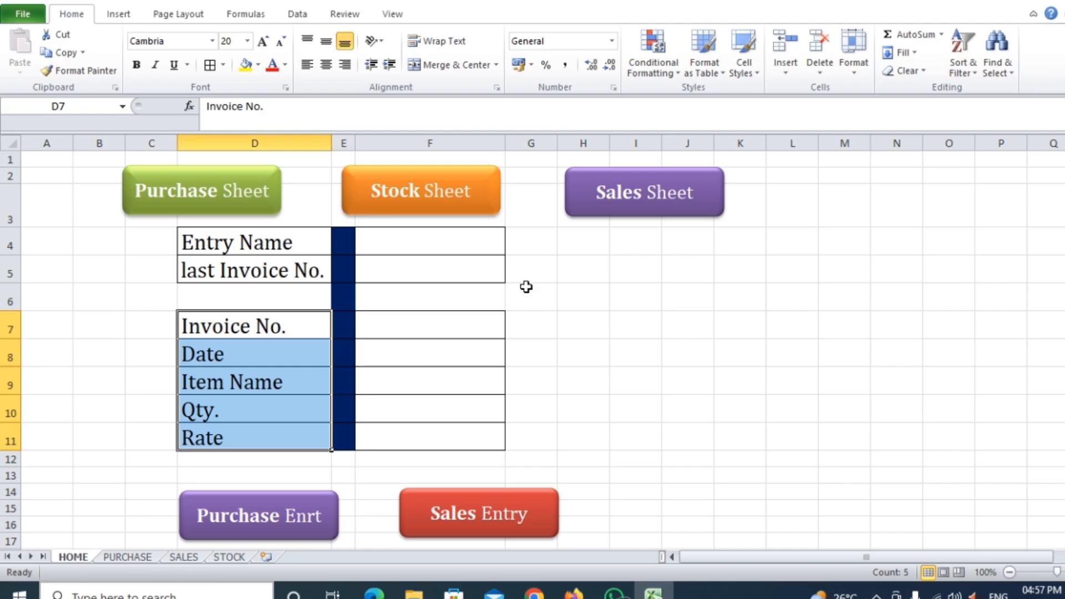
pyautogui.moveTo(230, 320); pyautogui.dragTo(233, 436)
pyautogui.hotkey('ctrl', 'c')
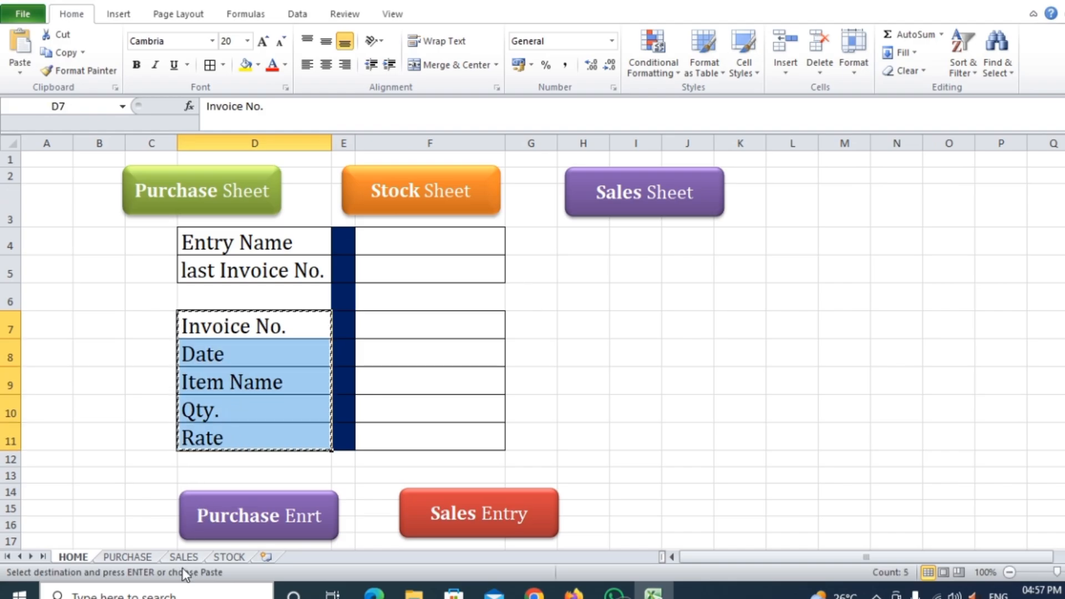
pyautogui.click(184, 557)
pyautogui.click(211, 191)
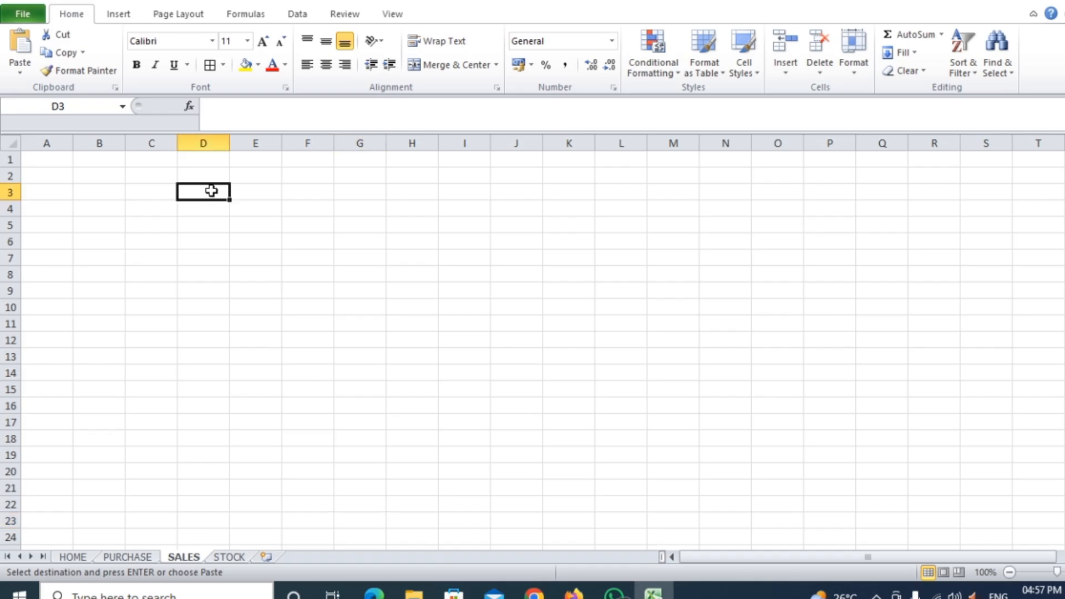
pyautogui.click(211, 211)
pyautogui.rightClick(212, 210)
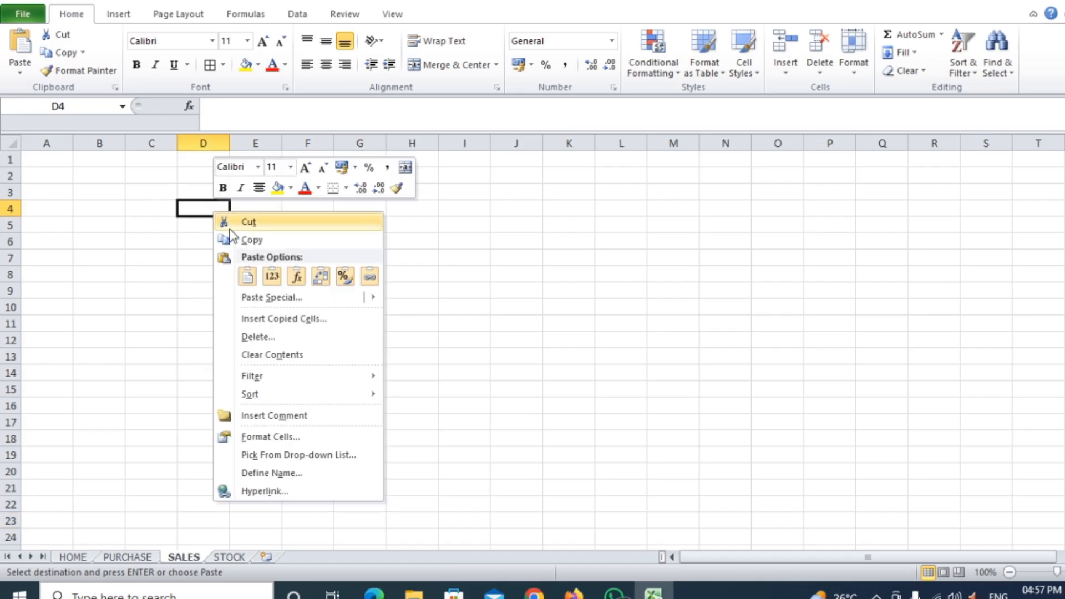
pyautogui.click(273, 298)
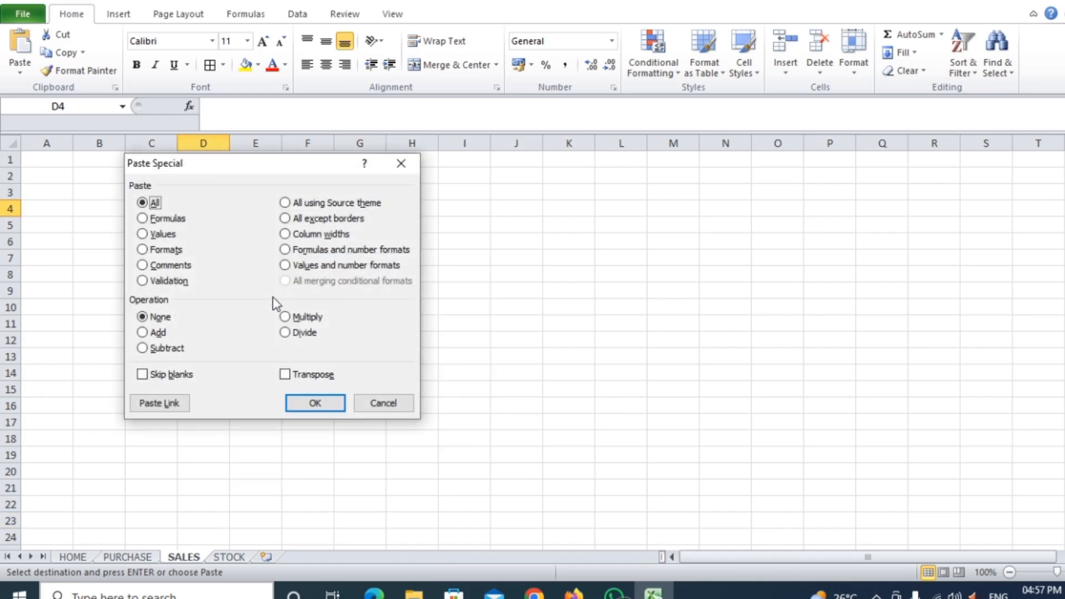
pyautogui.click(165, 233)
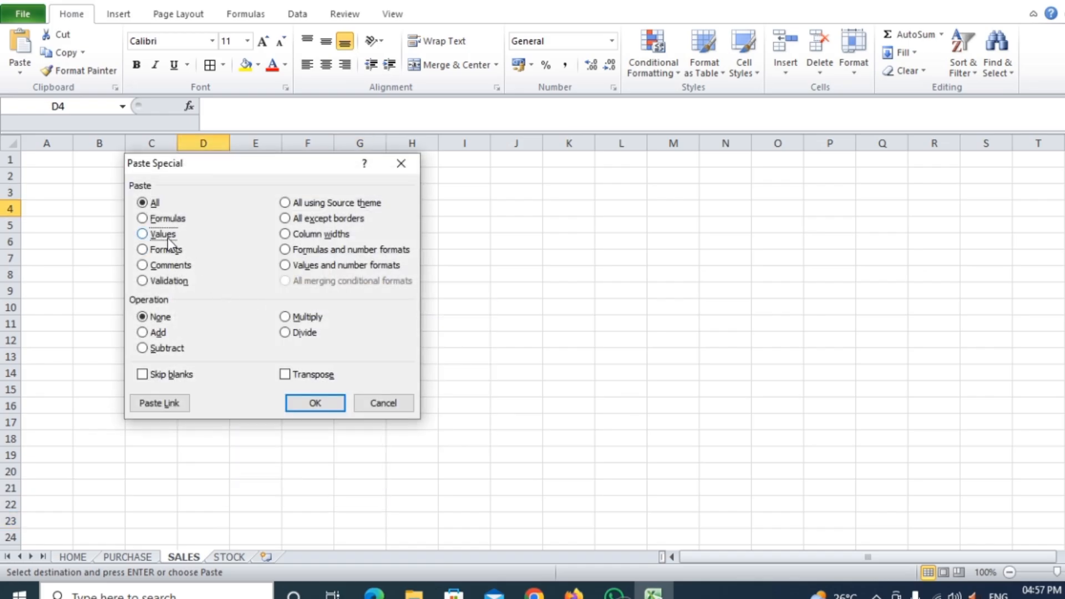
pyautogui.click(314, 376)
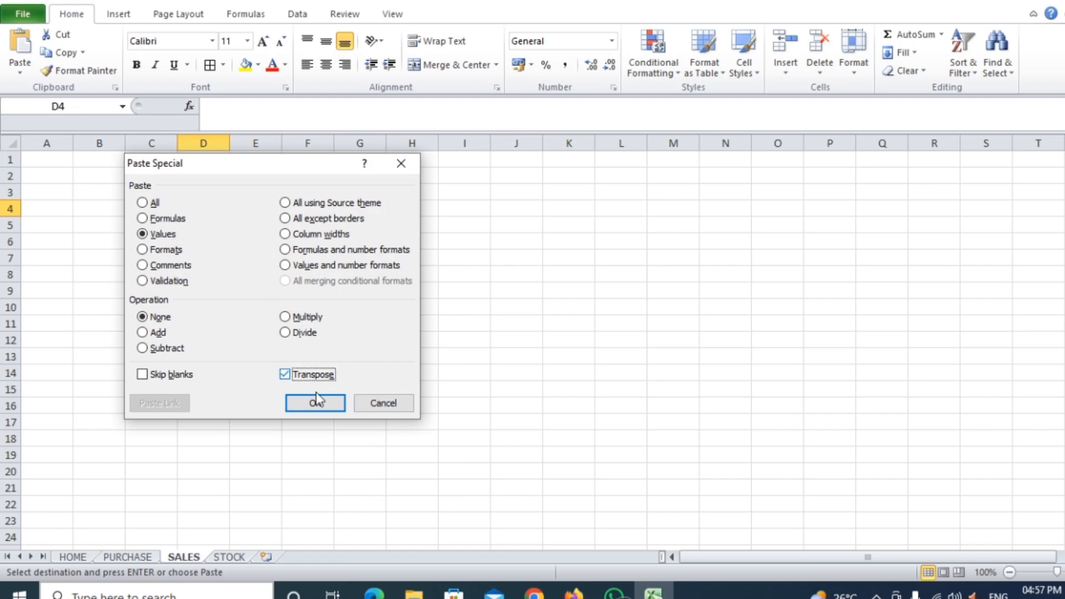
pyautogui.click(315, 403)
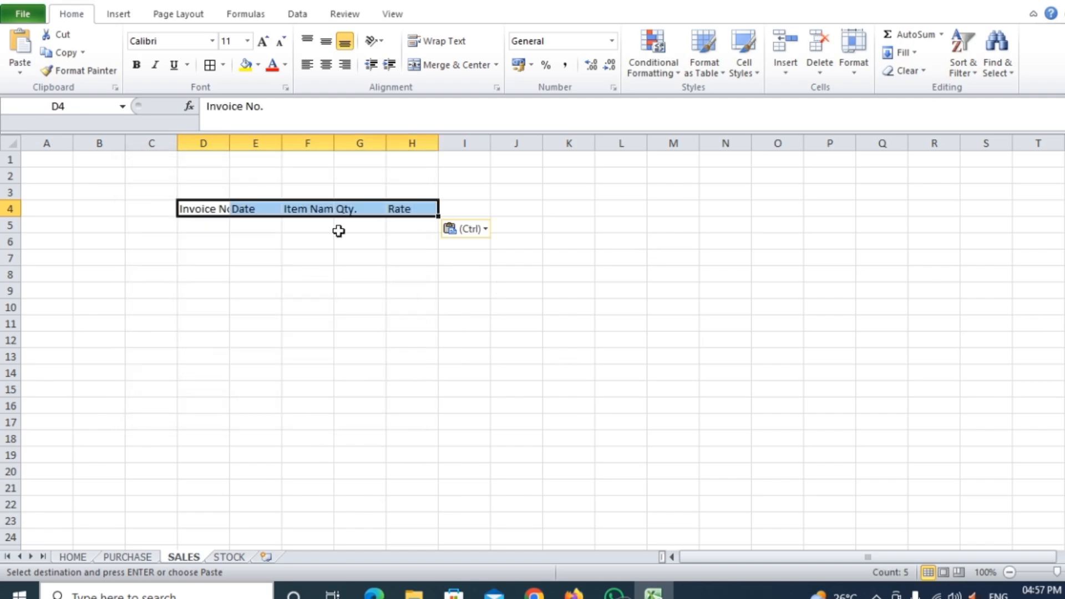
# - Format the SALES headings in D4:H4 as Cambria, size 24
pyautogui.click(263, 42)
pyautogui.click(263, 42)
pyautogui.click(263, 42)
pyautogui.click(263, 42)
pyautogui.click(263, 42)
pyautogui.click(263, 42)
pyautogui.click(263, 42)
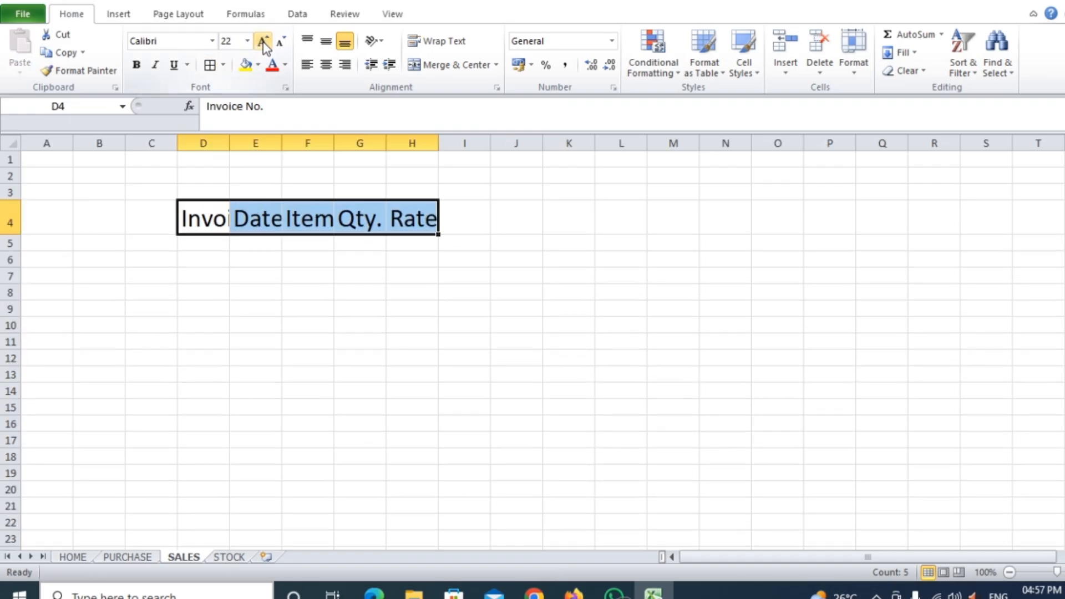
pyautogui.click(213, 42)
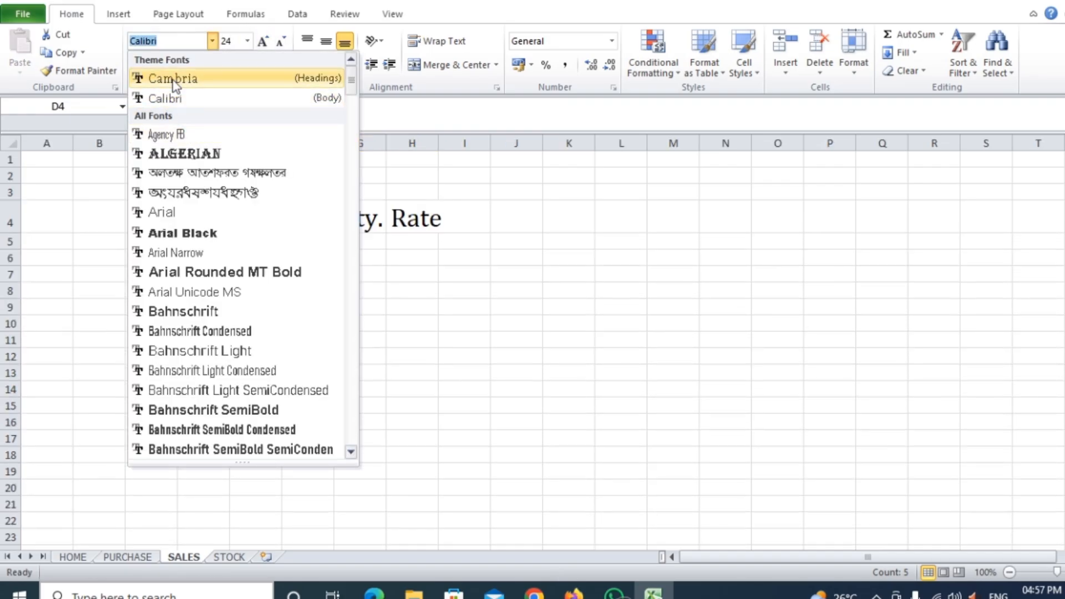
pyautogui.click(155, 77)
# - Centre the SALES headings horizontally and vertically and widen columns D to H to fit them
pyautogui.click(326, 65)
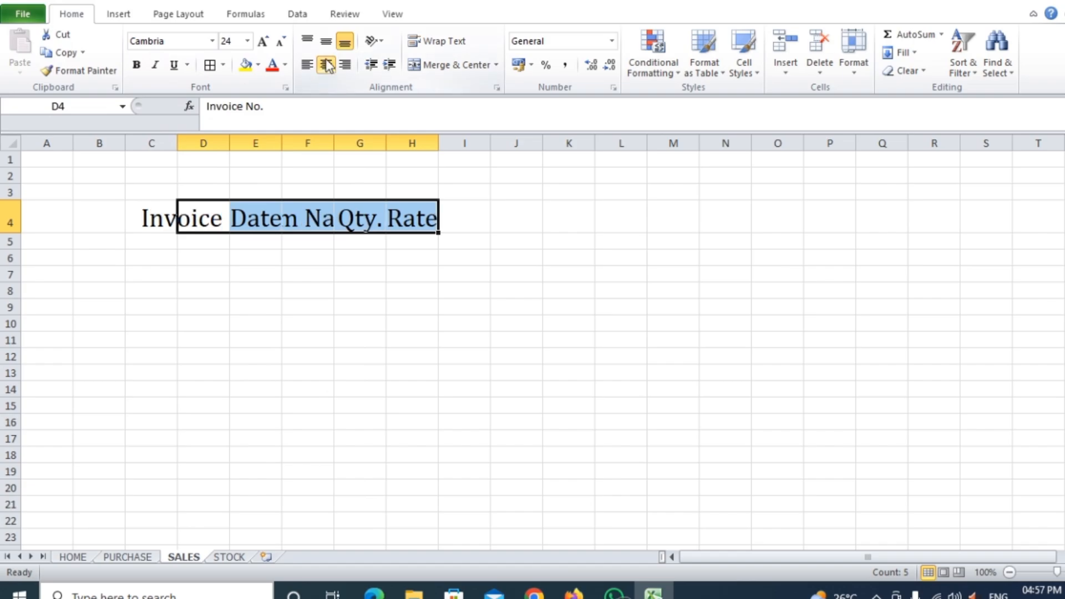
pyautogui.click(326, 41)
pyautogui.moveTo(235, 148); pyautogui.dragTo(839, 145)
# - Convert D4:H6 on the SALES sheet into a table that has headers
pyautogui.moveTo(203, 220); pyautogui.dragTo(754, 256)
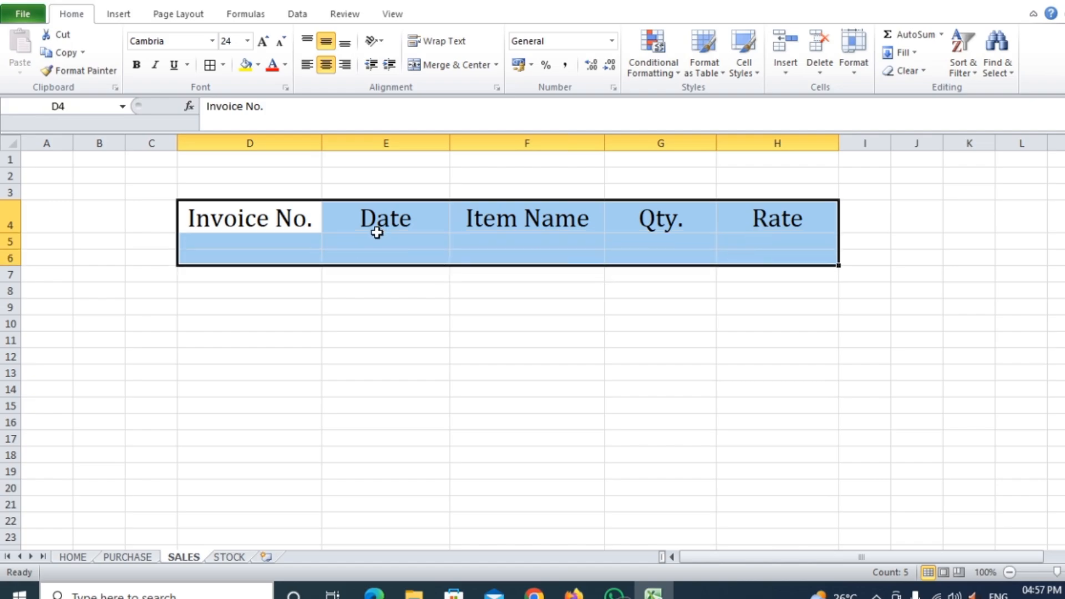
pyautogui.hotkey('ctrl', 't')
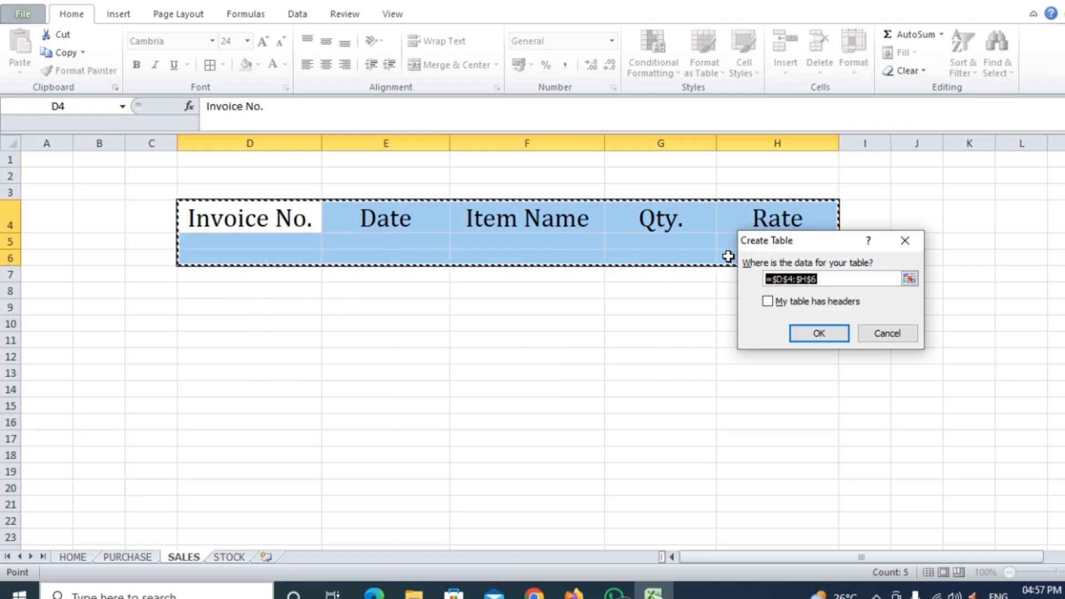
pyautogui.click(768, 302)
pyautogui.click(831, 335)
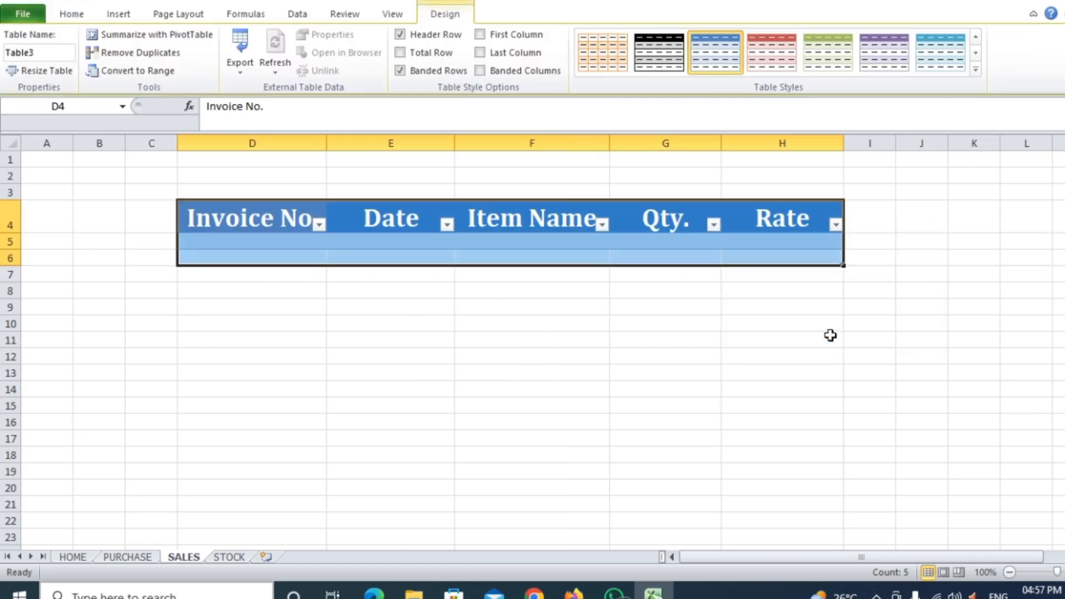
pyautogui.click(467, 377)
# - Merge and centre E1:F2 on the SALES sheet and enter the title Sales Sheet
pyautogui.moveTo(382, 176); pyautogui.dragTo(502, 156)
pyautogui.click(469, 67)
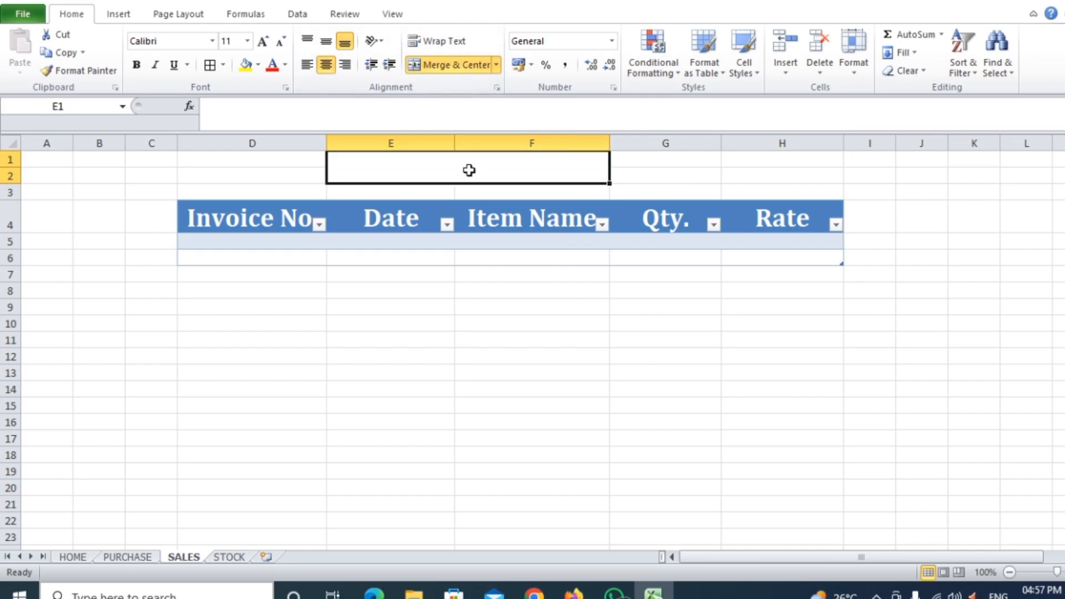
pyautogui.write('Sal')
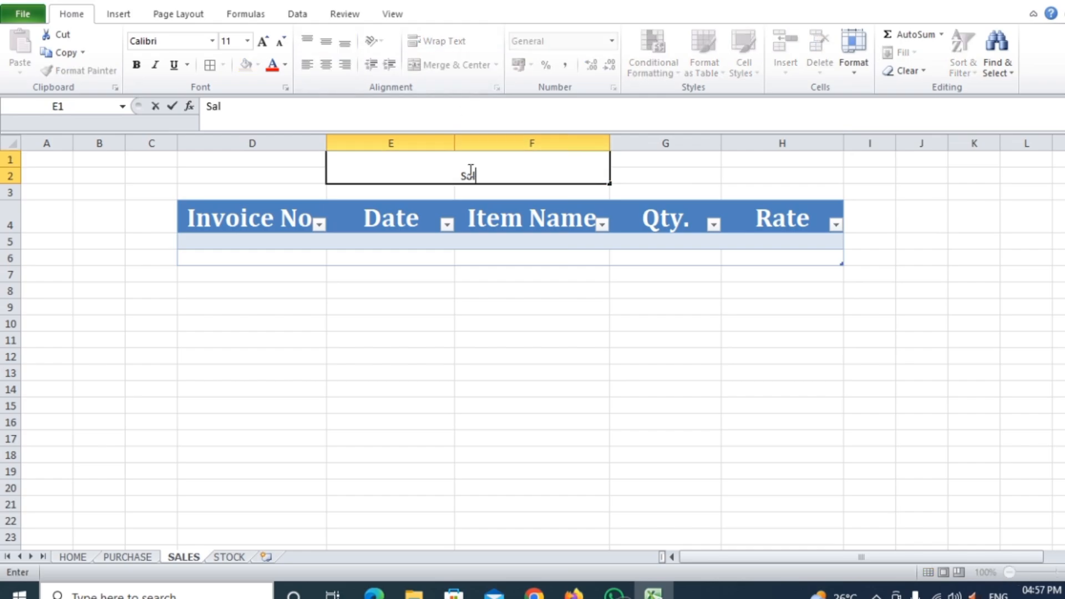
pyautogui.write('es Sheet')
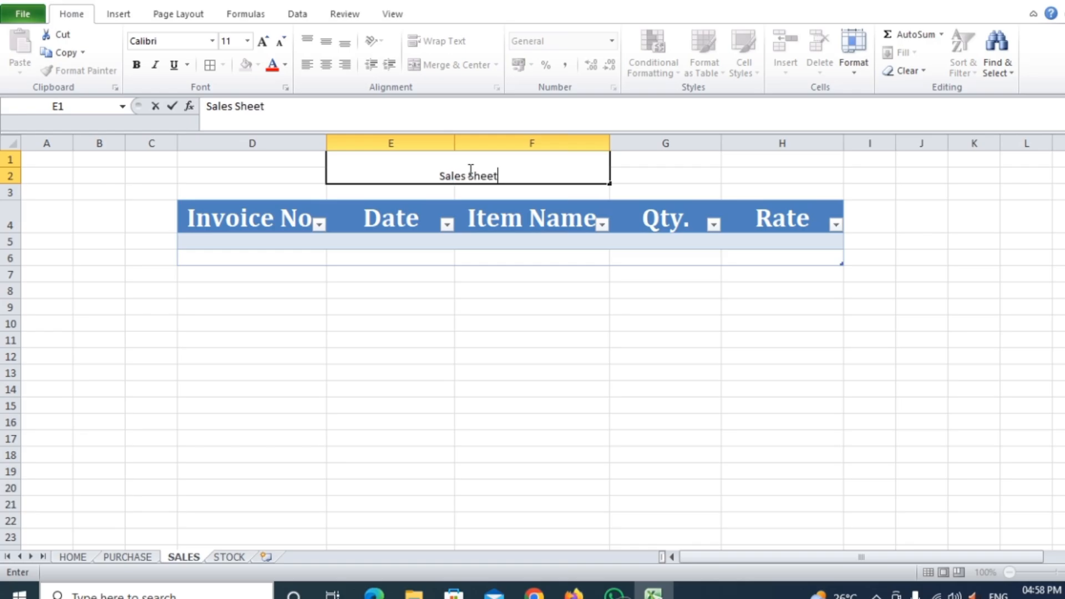
pyautogui.click(660, 324)
# - Format the Sales Sheet title in Algerian, size 22, and align it to the middle of its cell vertically
pyautogui.click(444, 175)
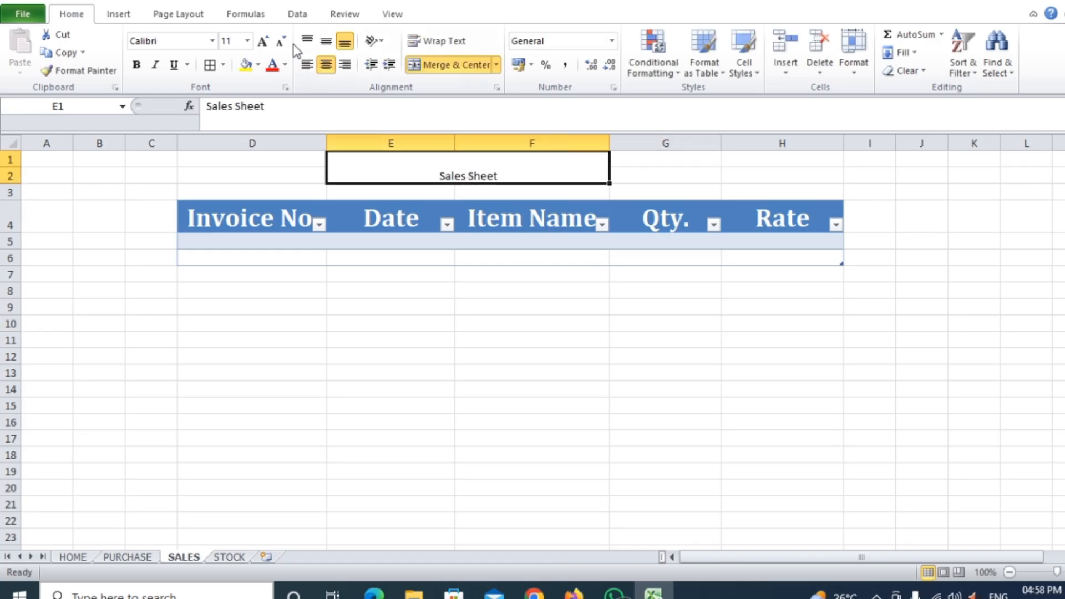
pyautogui.click(212, 40)
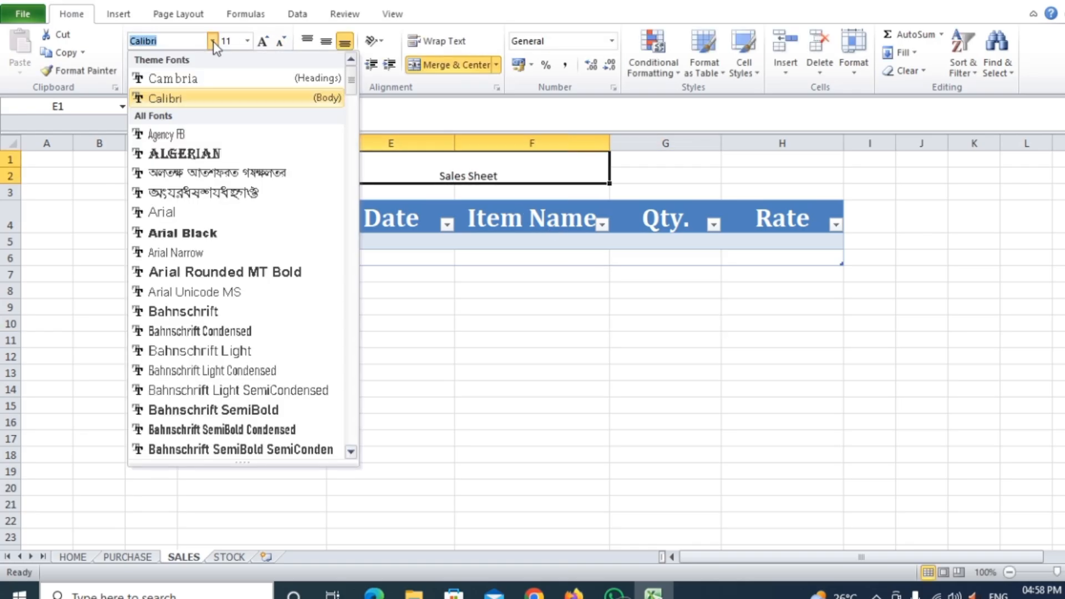
pyautogui.click(173, 153)
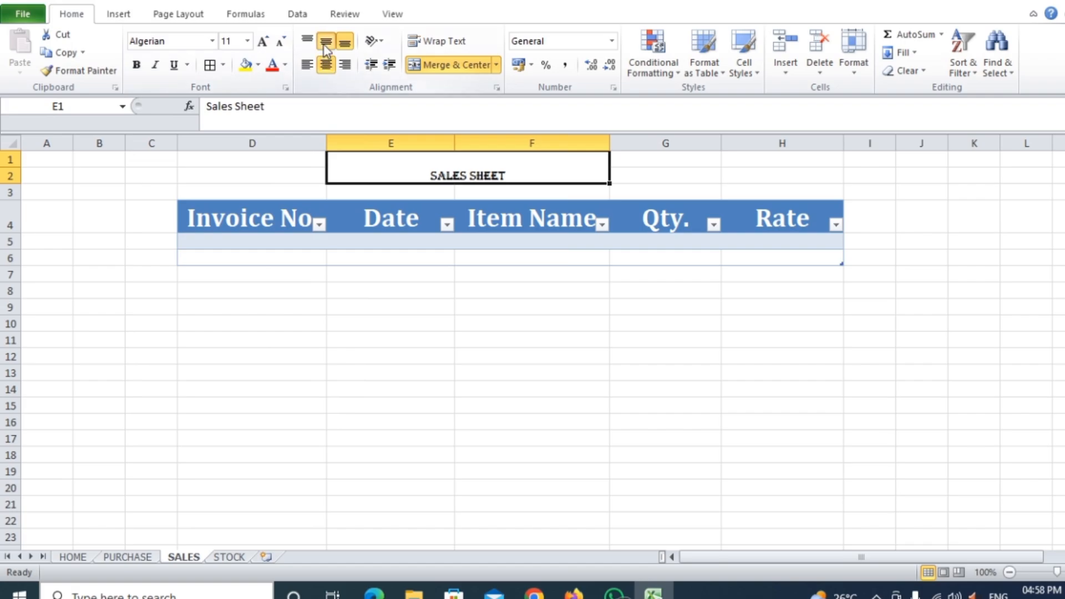
pyautogui.click(326, 41)
pyautogui.click(263, 42)
pyautogui.click(263, 43)
pyautogui.click(263, 42)
pyautogui.click(263, 42)
pyautogui.click(263, 43)
pyautogui.click(263, 42)
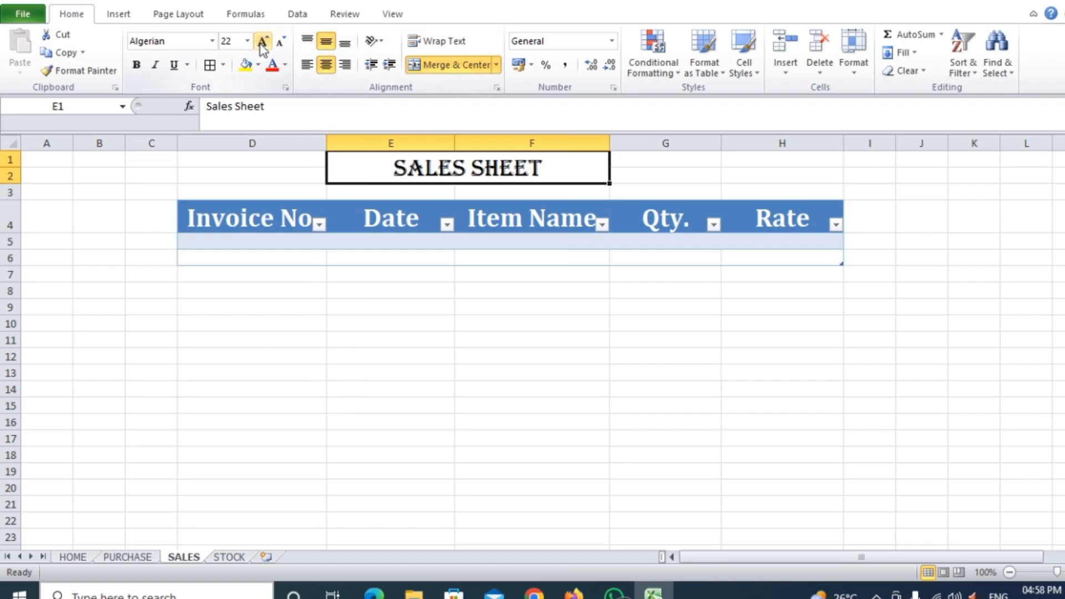
# - Fill the Sales Sheet title cell with yellow and enlarge its text by one more size step
pyautogui.click(259, 64)
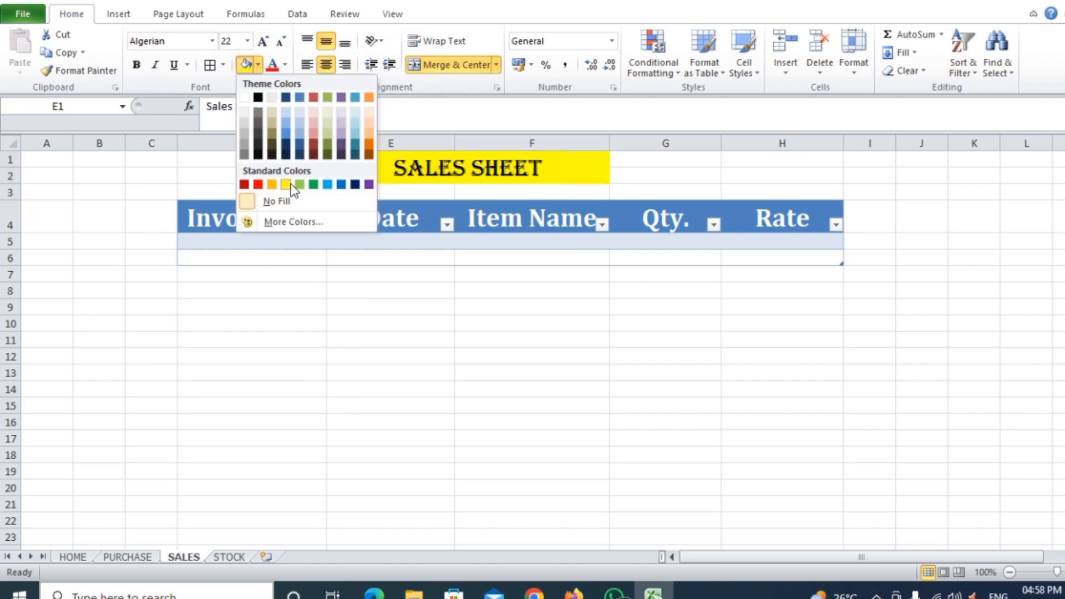
pyautogui.click(285, 184)
pyautogui.moveTo(535, 404); pyautogui.dragTo(533, 391)
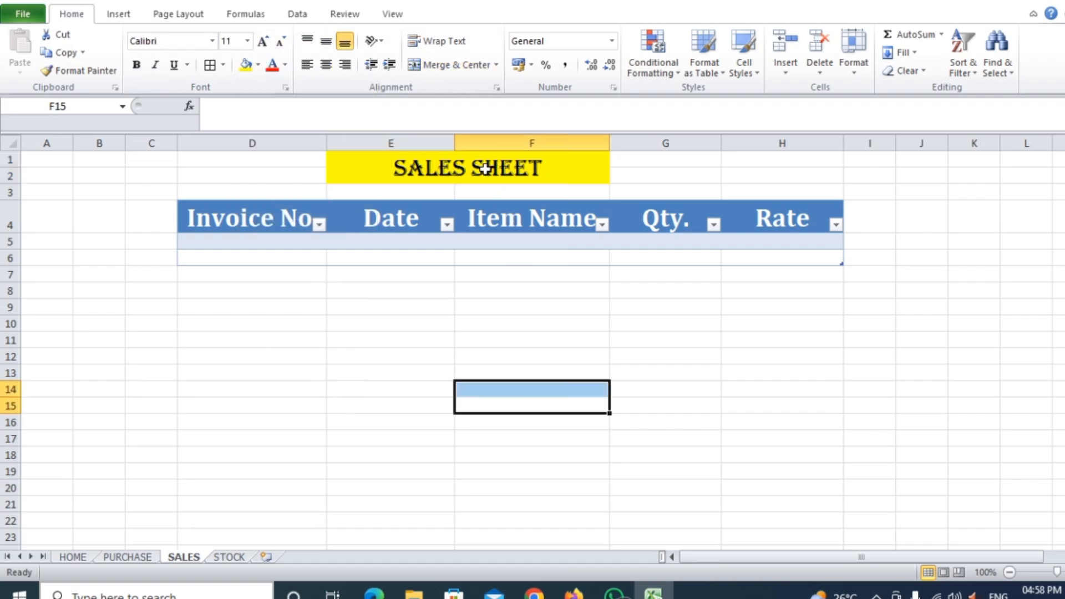
pyautogui.click(265, 41)
pyautogui.click(594, 422)
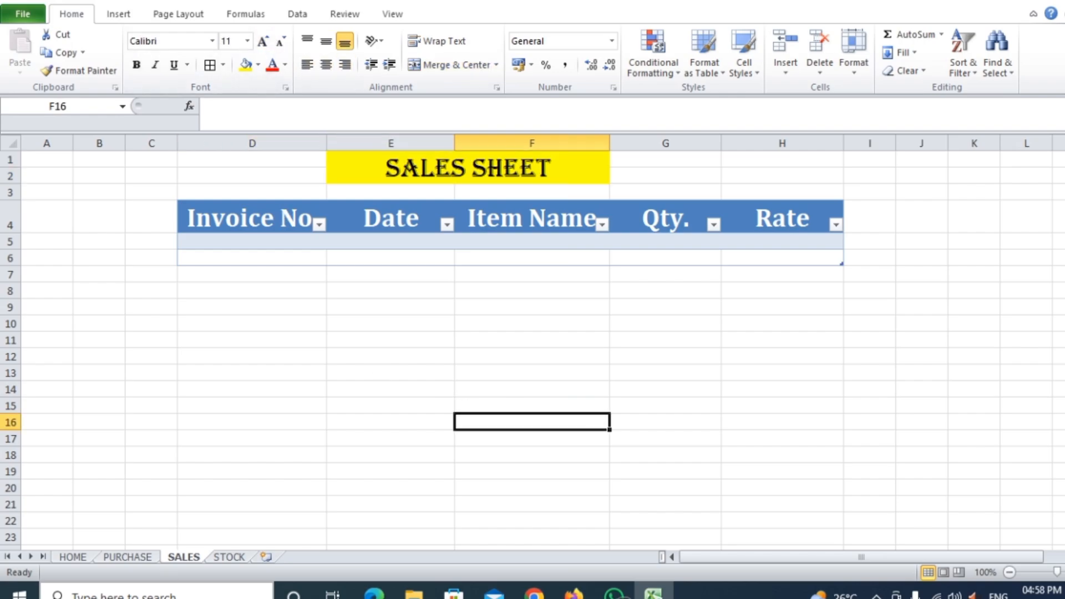
# - On the STOCK sheet, enter the headings Item in E3 and Purchase Qty in F3, and widen columns F and G
pyautogui.click(232, 557)
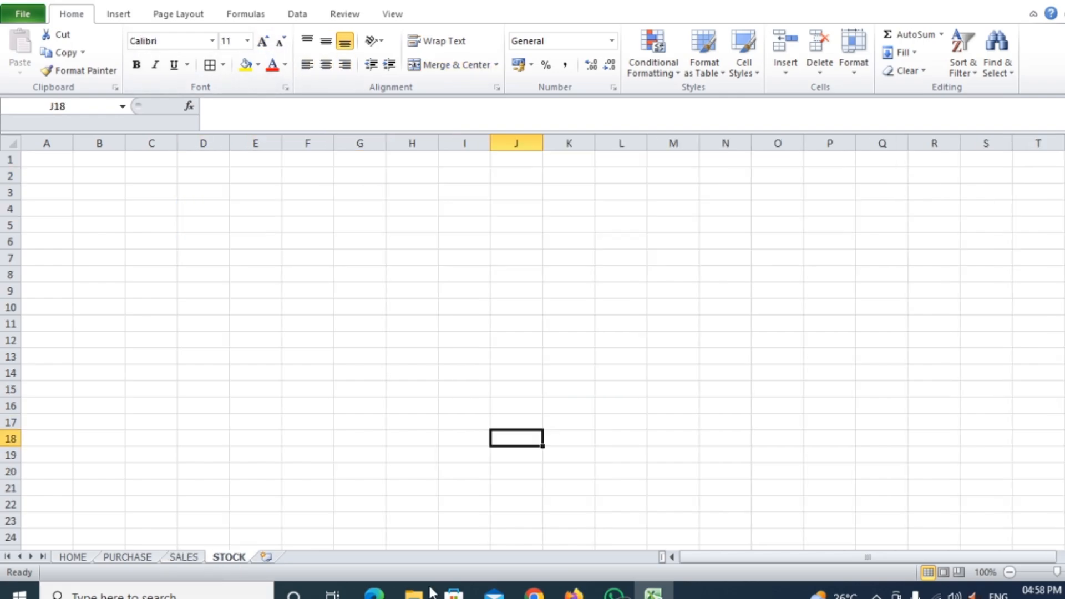
pyautogui.click(254, 196)
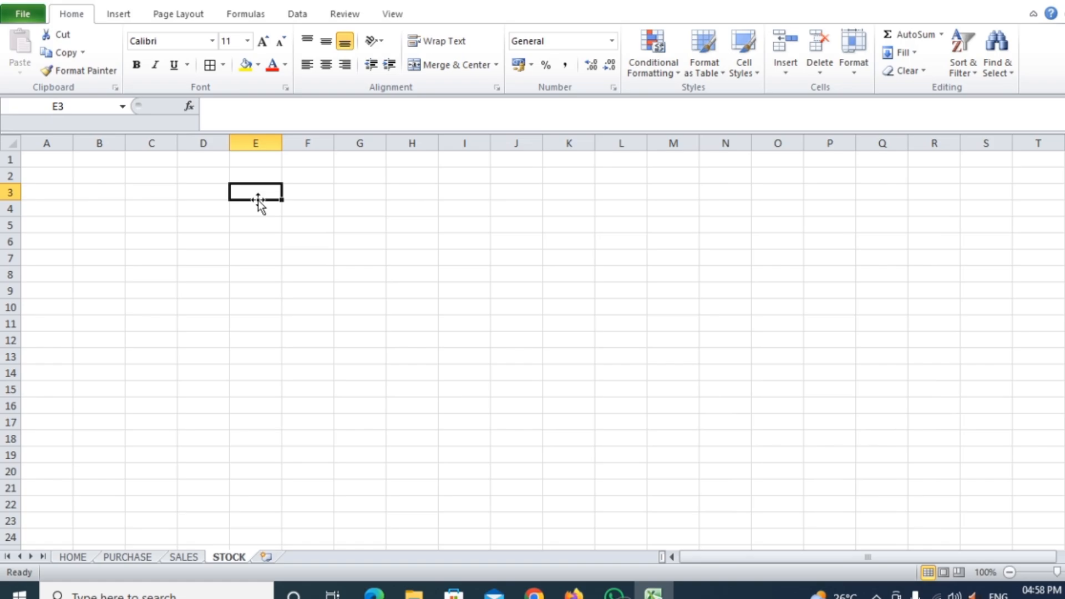
pyautogui.write('Item')
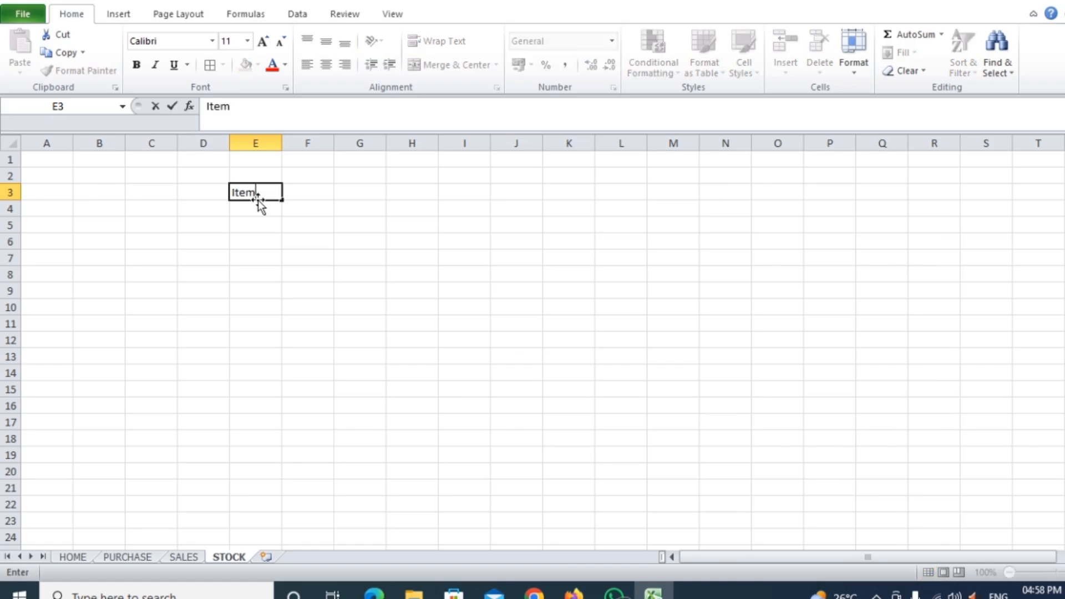
pyautogui.press('Tab')
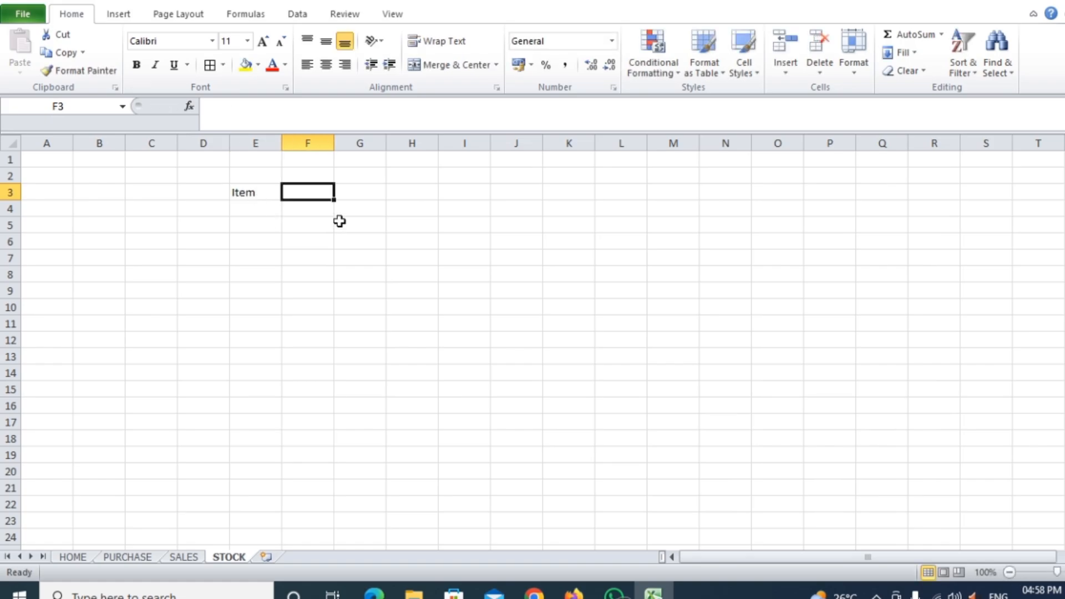
pyautogui.write('s')
pyautogui.write('pURCHASE')
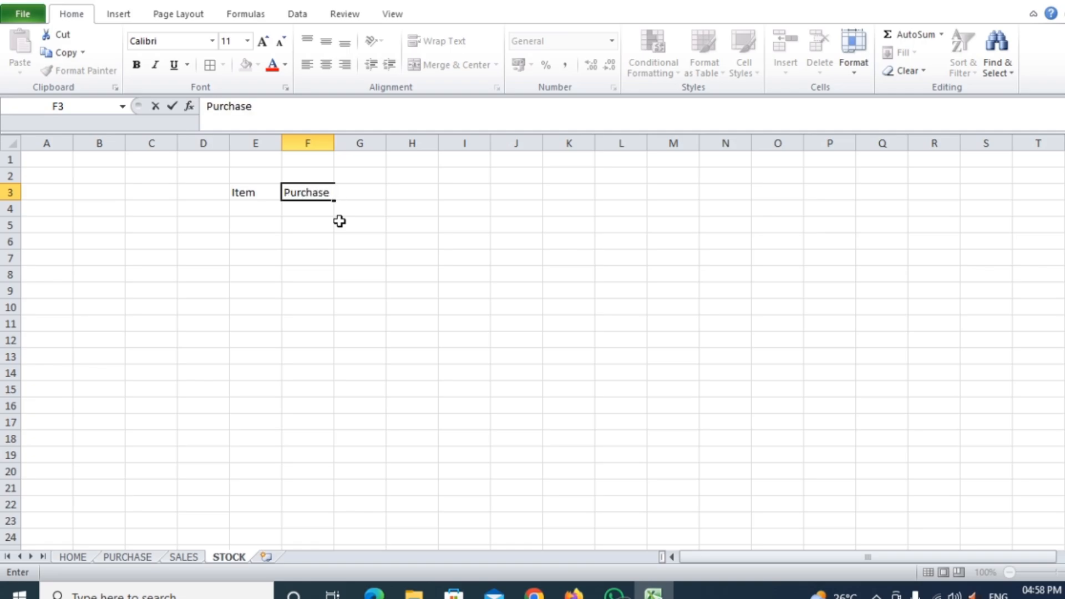
pyautogui.write(' Qty')
pyautogui.press('Tab')
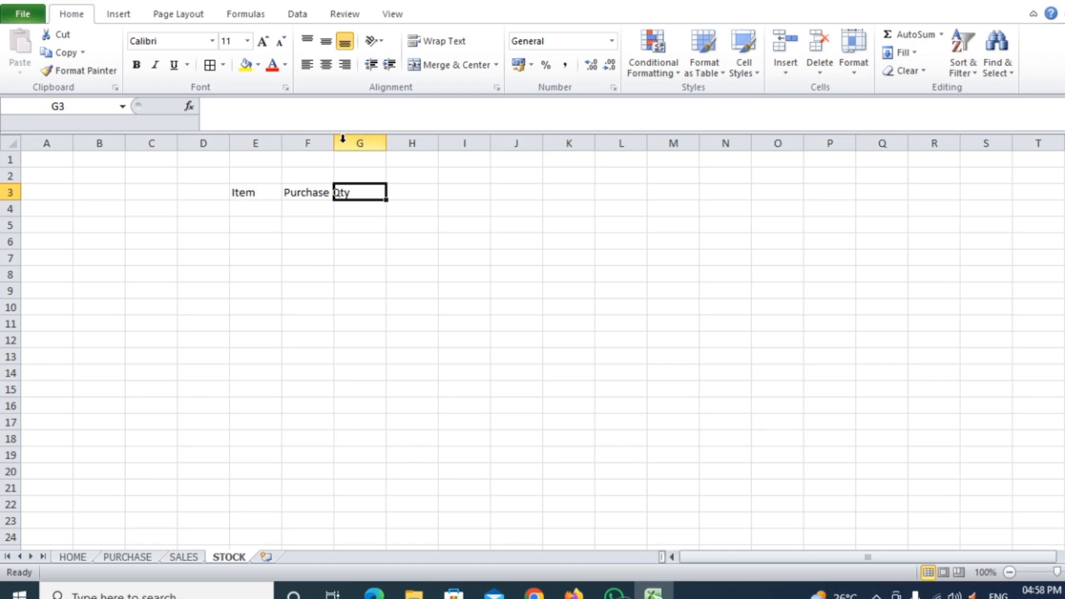
pyautogui.moveTo(334, 143); pyautogui.dragTo(500, 143)
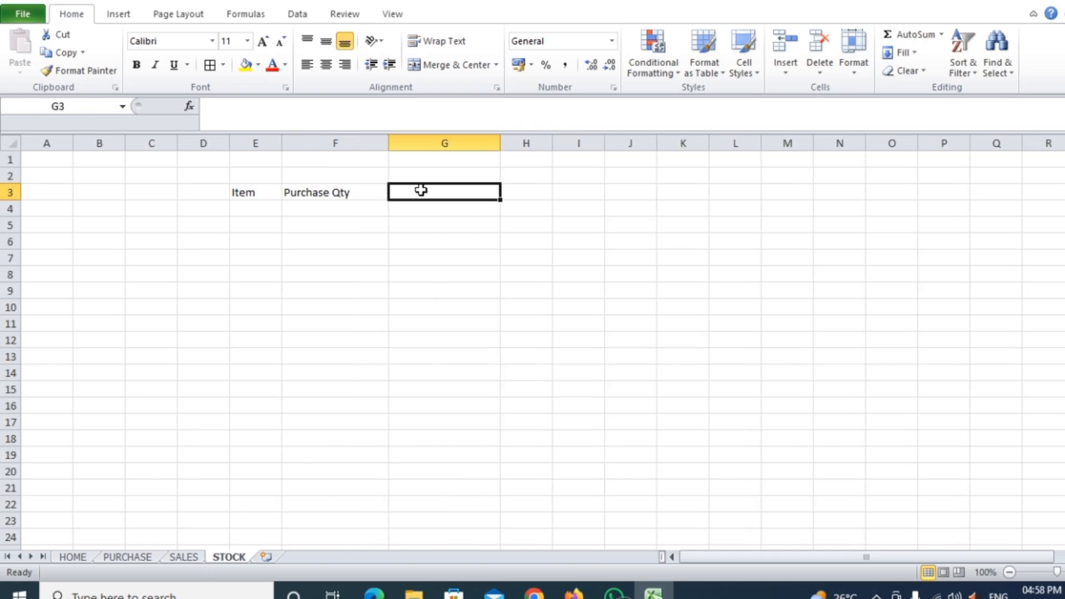
# - Enter the headings Sales Qty in G3 and Stock in H3 of the STOCK sheet
pyautogui.write('Sales')
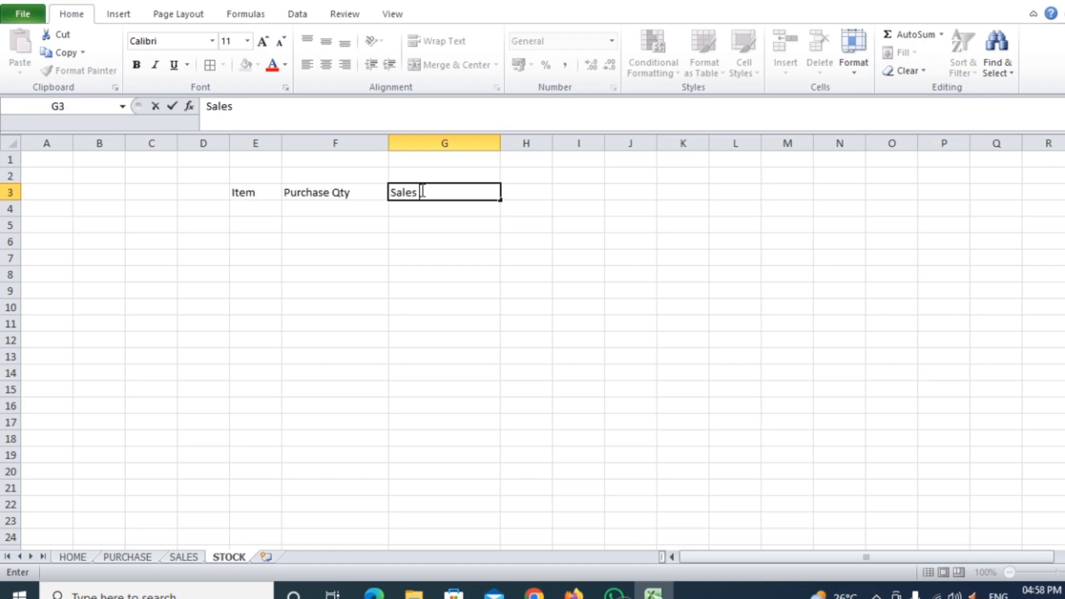
pyautogui.write(' Qty')
pyautogui.press('Tab')
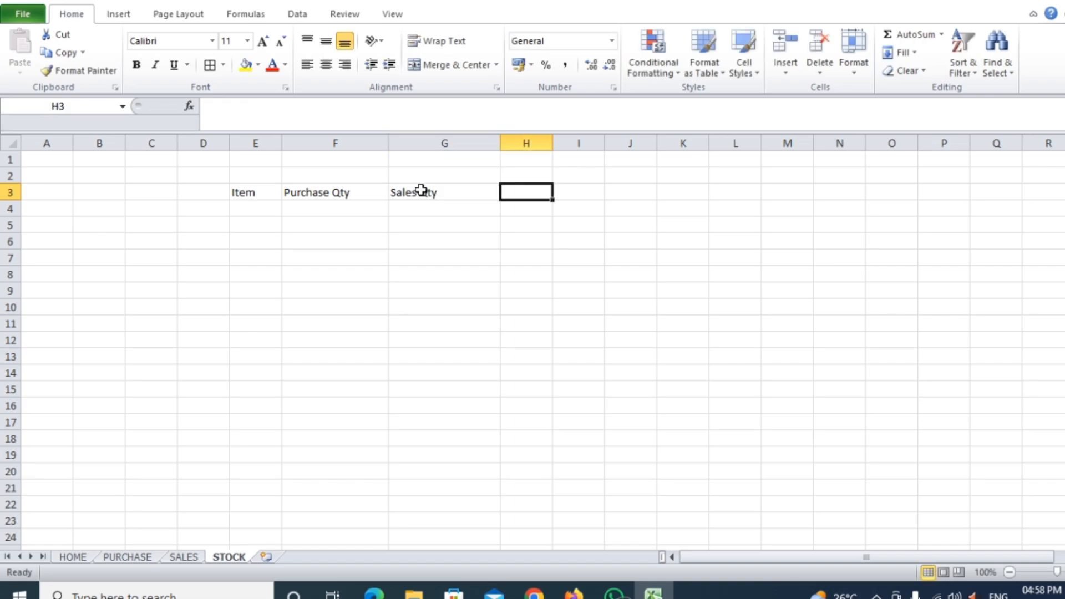
pyautogui.write('Stoc')
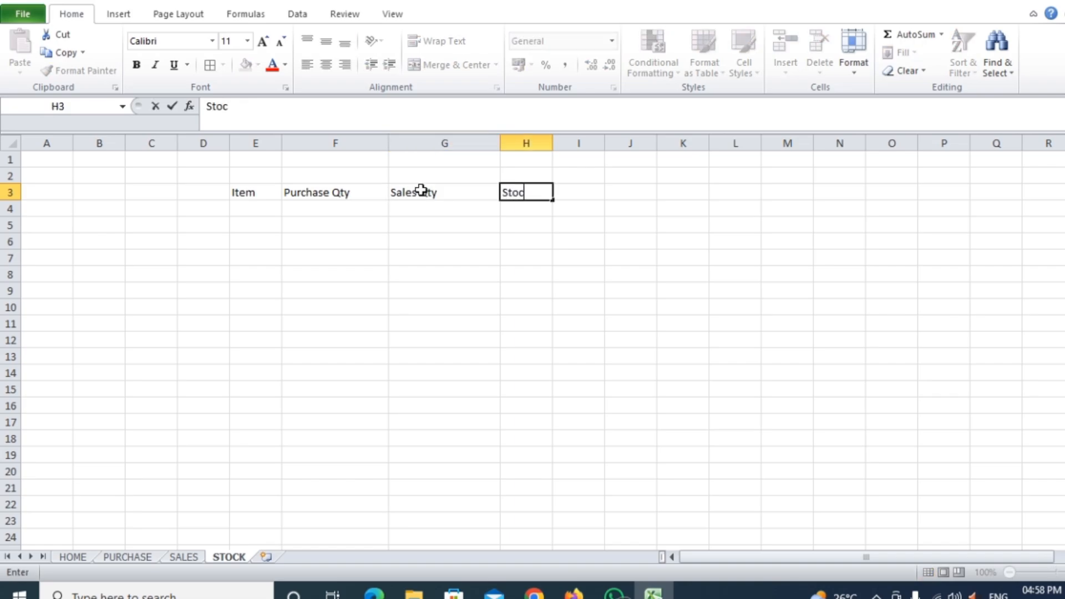
pyautogui.write('k')
pyautogui.click(638, 307)
# - Format the STOCK headings in E3:H3 as Cambria, size 20
pyautogui.moveTo(233, 193); pyautogui.dragTo(522, 184)
pyautogui.click(212, 41)
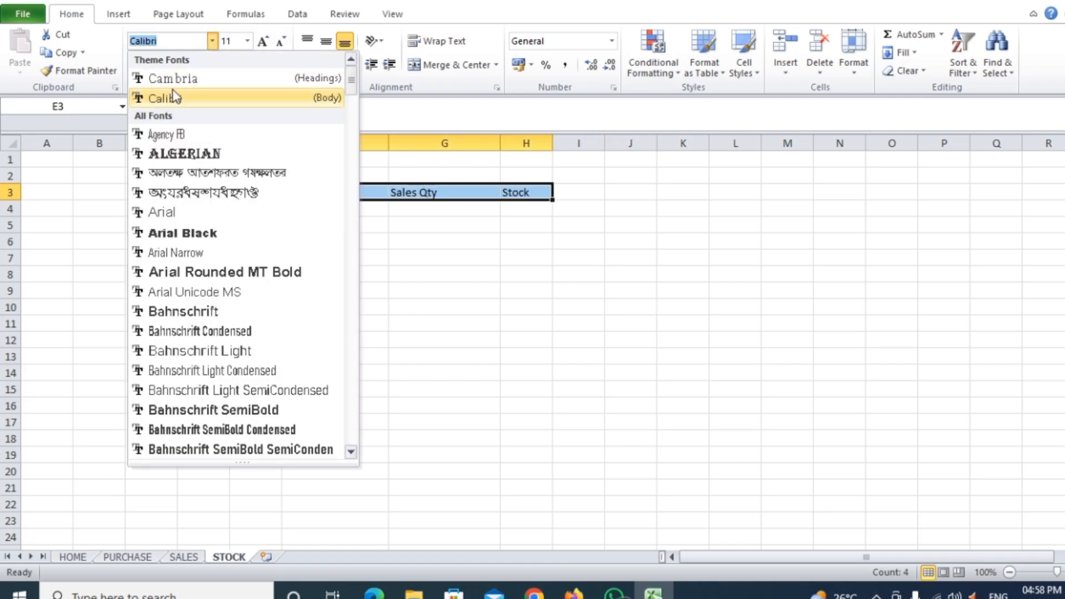
pyautogui.click(161, 76)
pyautogui.click(262, 42)
pyautogui.click(263, 43)
pyautogui.click(263, 43)
pyautogui.click(262, 42)
pyautogui.click(262, 42)
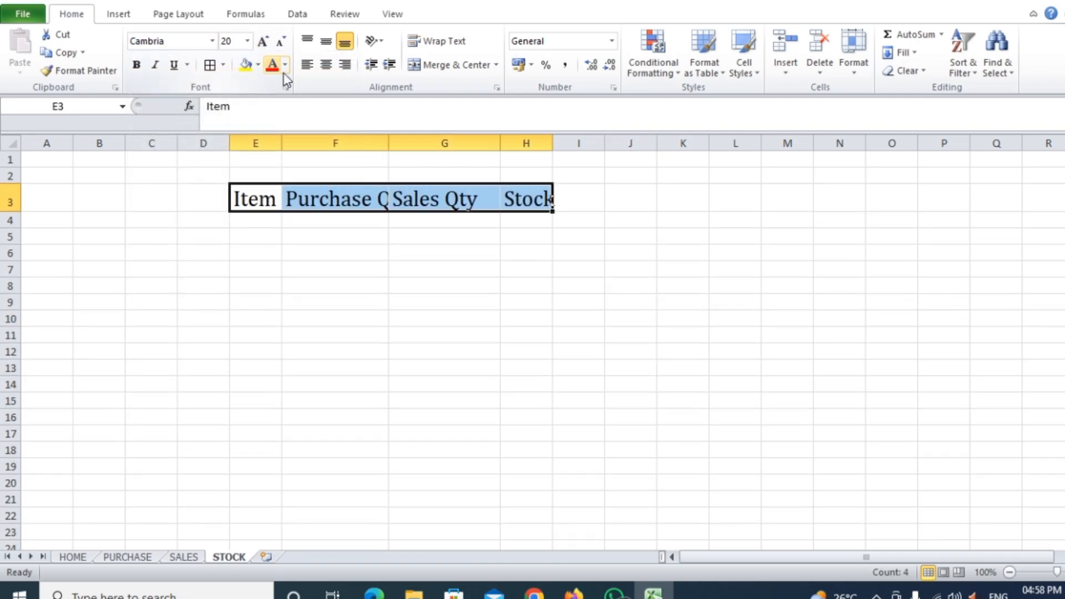
# - Resize columns E to H to fit the STOCK headings, narrow columns B and D, and collapse column C
pyautogui.moveTo(282, 139); pyautogui.dragTo(327, 140)
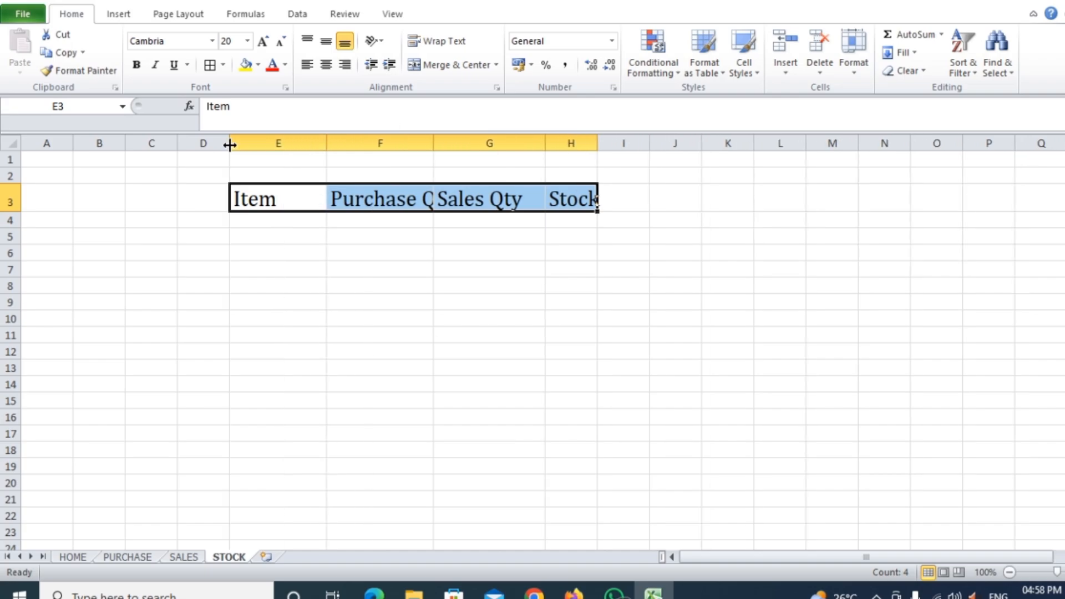
pyautogui.moveTo(230, 143); pyautogui.dragTo(218, 143)
pyautogui.moveTo(422, 143); pyautogui.dragTo(463, 143)
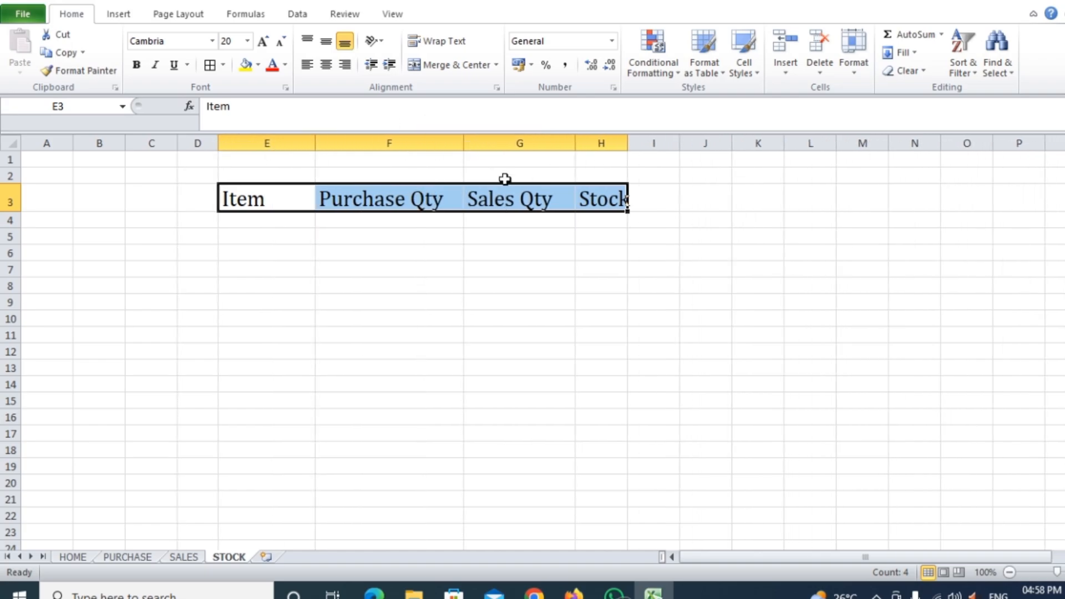
pyautogui.moveTo(573, 143); pyautogui.dragTo(704, 143)
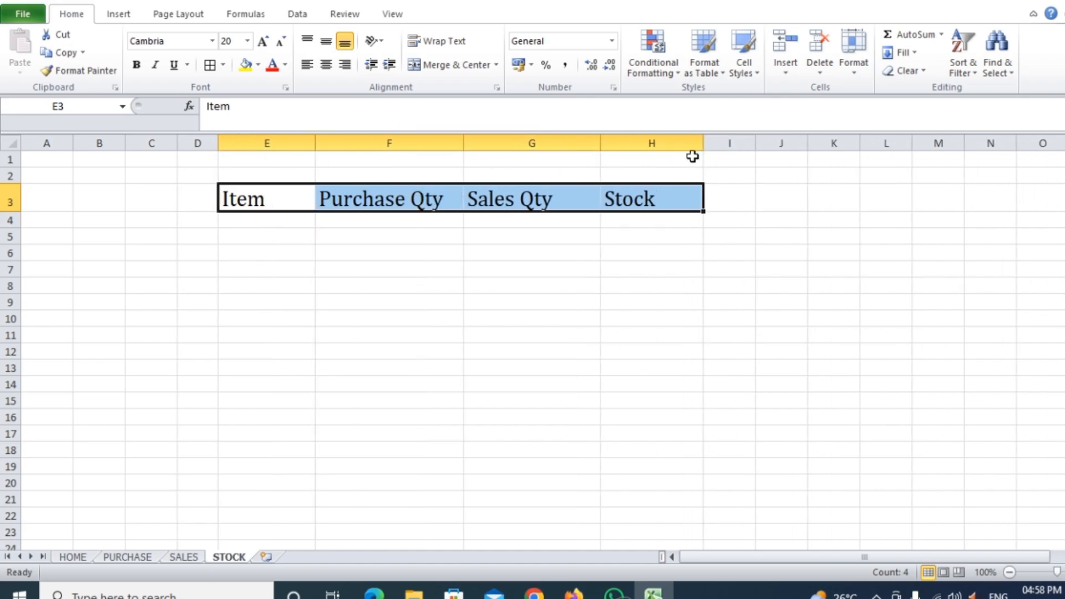
pyautogui.moveTo(178, 143); pyautogui.dragTo(126, 155)
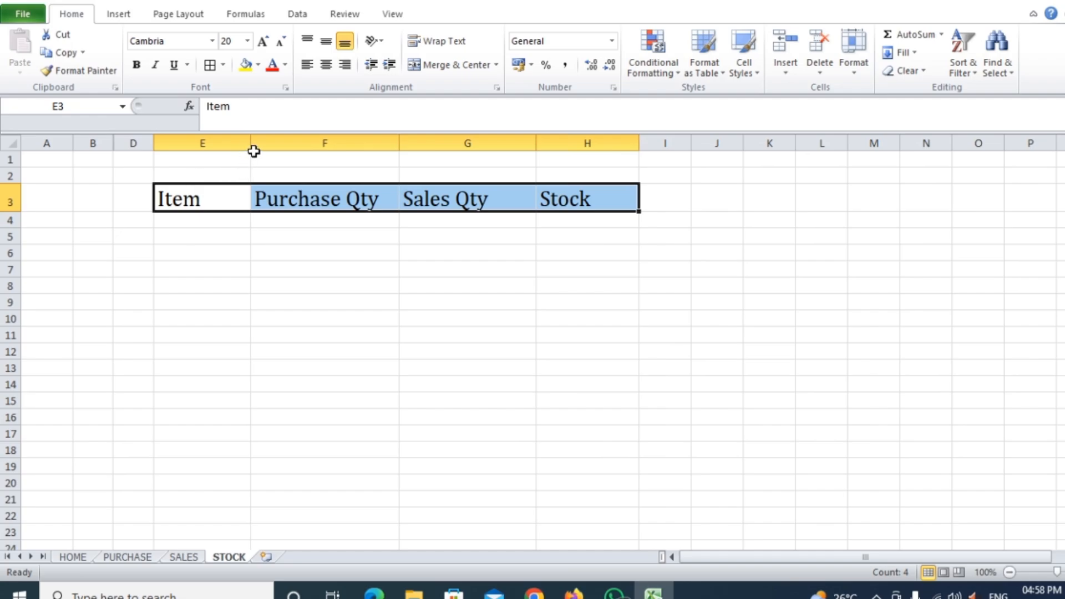
pyautogui.moveTo(253, 149); pyautogui.dragTo(244, 149)
pyautogui.click(522, 349)
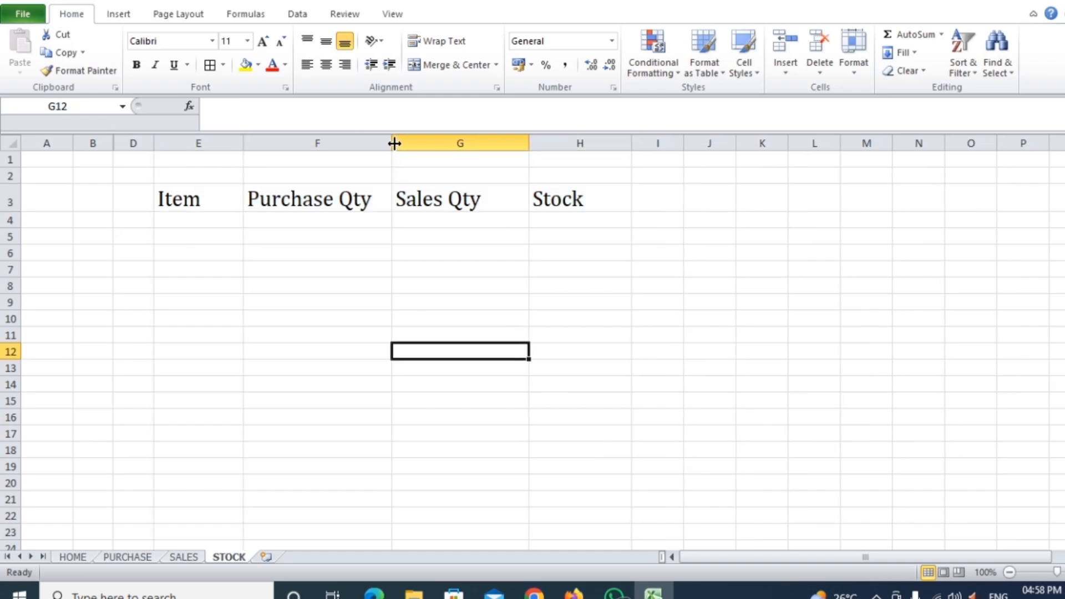
pyautogui.moveTo(392, 143); pyautogui.dragTo(403, 143)
# - Convert E3:H5 on the STOCK sheet into a table that has headers
pyautogui.moveTo(181, 207); pyautogui.dragTo(553, 238)
pyautogui.hotkey('ctrl', 't')
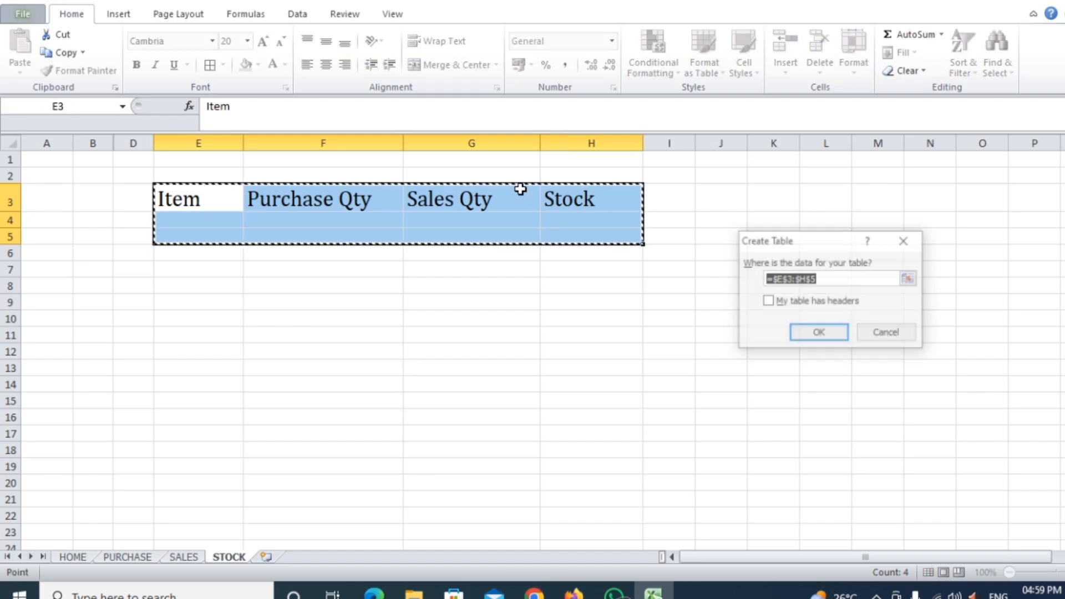
pyautogui.click(788, 302)
pyautogui.click(824, 334)
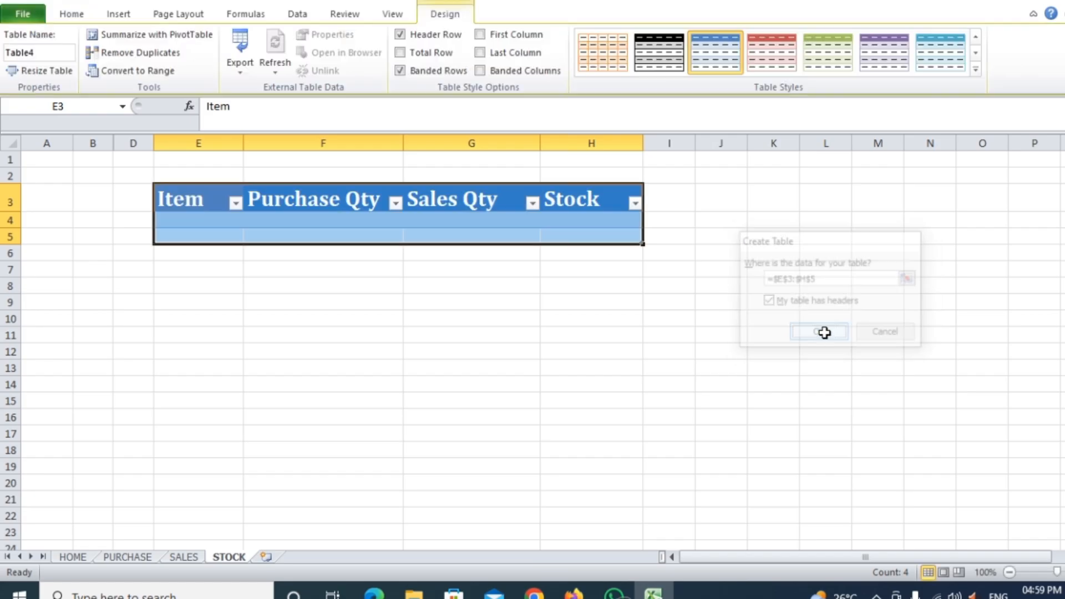
pyautogui.click(394, 351)
# - Increase the height of row 1, merge and centre F1:G1, and enter the title Stock Sheet there
pyautogui.click(368, 156)
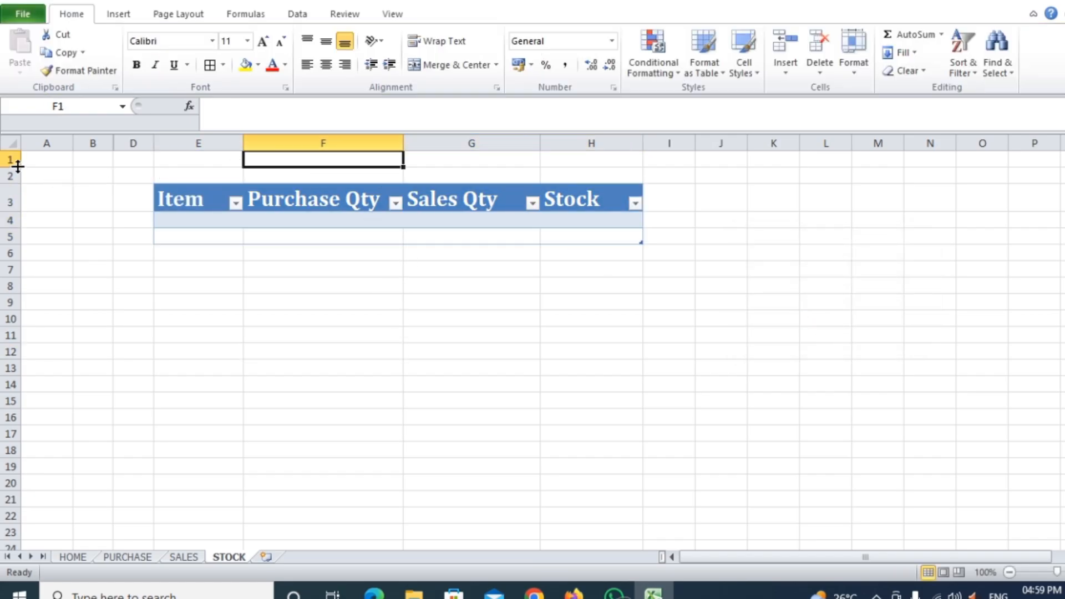
pyautogui.moveTo(10, 168); pyautogui.dragTo(10, 191)
pyautogui.moveTo(316, 174); pyautogui.dragTo(442, 174)
pyautogui.click(452, 64)
pyautogui.write('S')
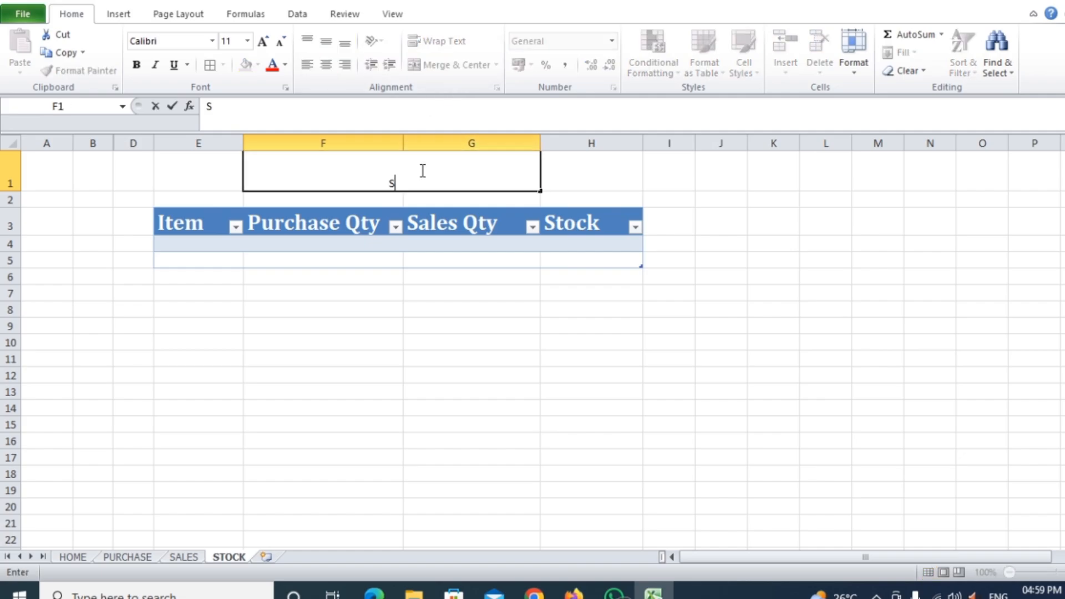
pyautogui.write('tock Sheet')
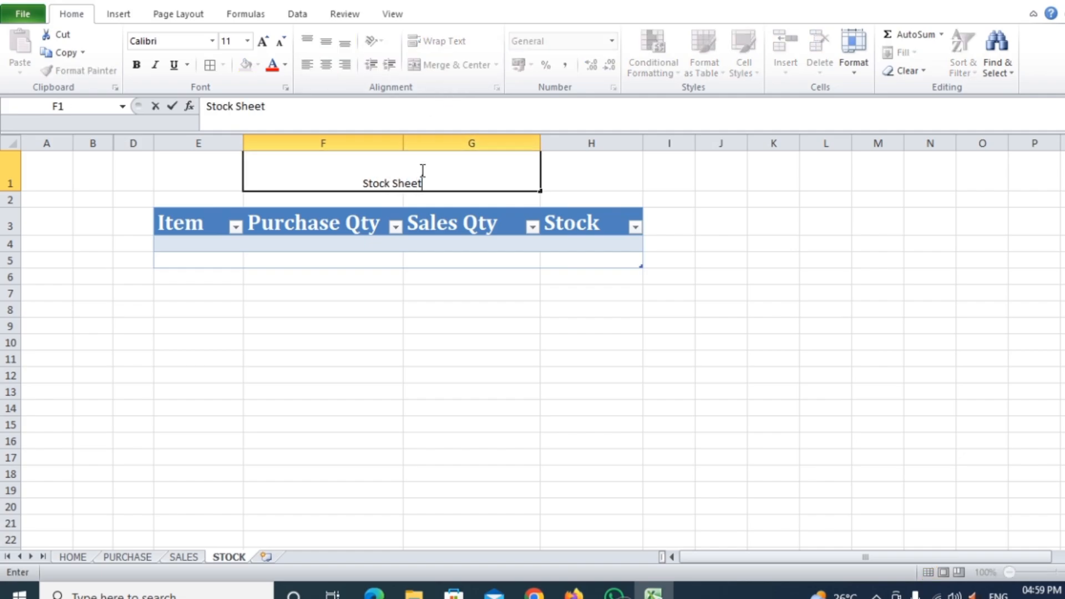
pyautogui.click(557, 362)
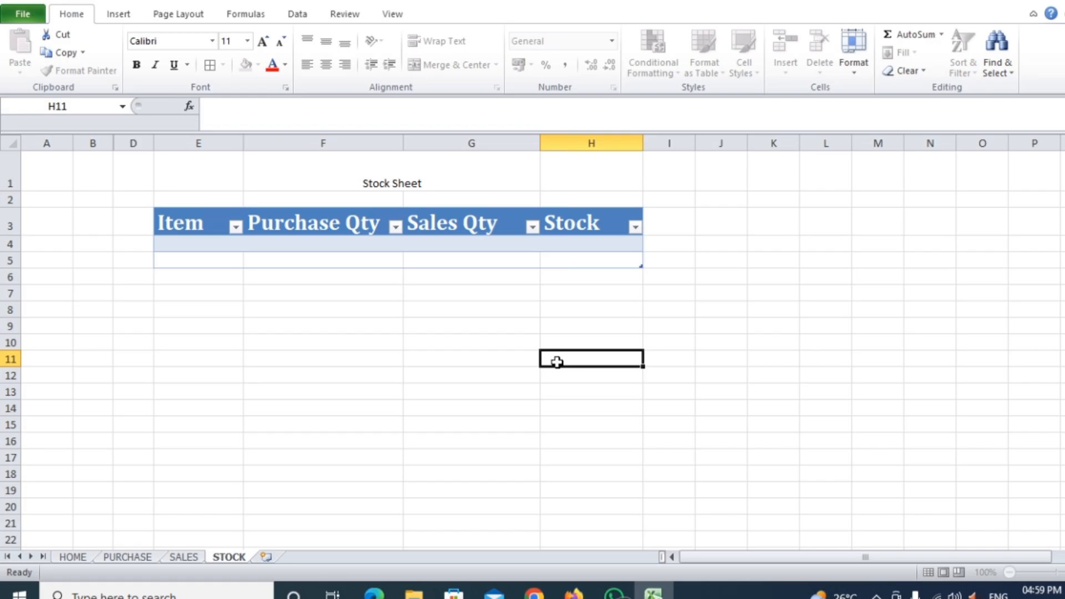
# - Format the merged Stock Sheet title in F1 as Algerian, size 24, with a yellow fill
pyautogui.click(392, 180)
pyautogui.click(212, 41)
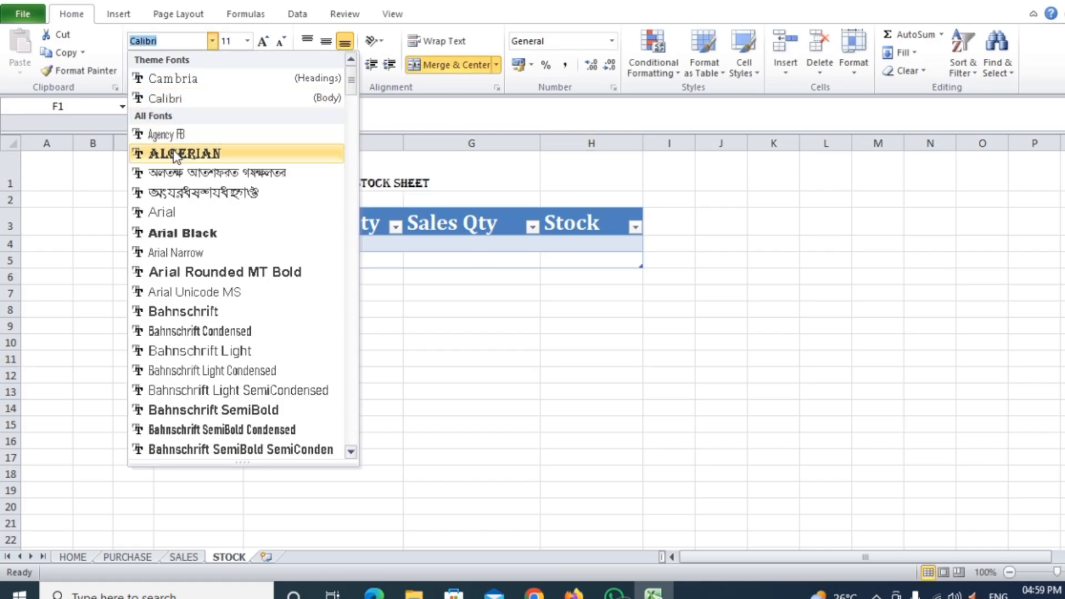
pyautogui.click(166, 88)
pyautogui.click(263, 41)
pyautogui.click(263, 41)
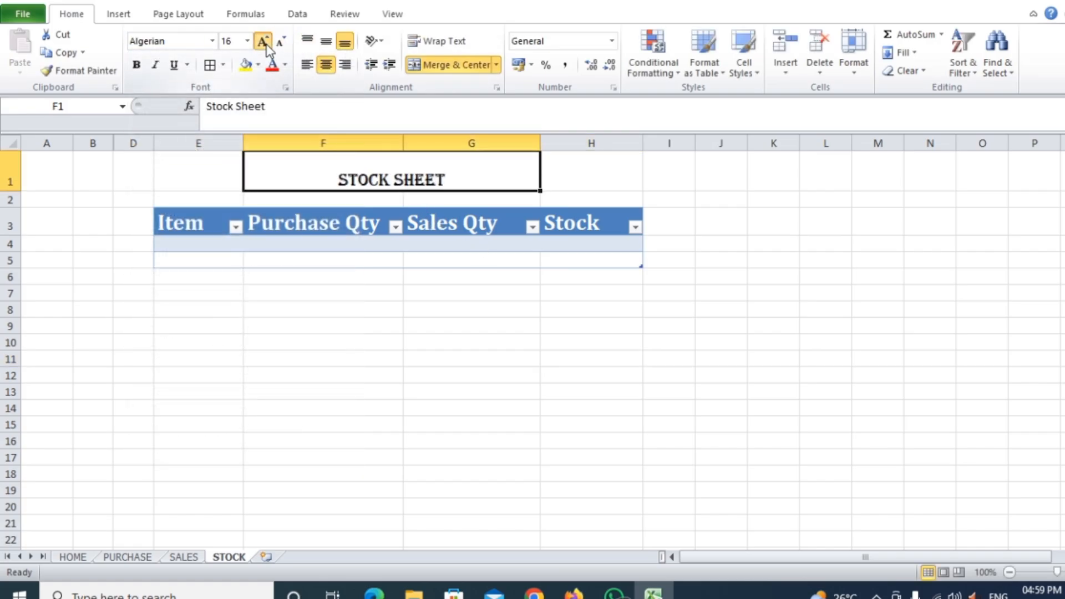
pyautogui.click(263, 41)
pyautogui.click(263, 41)
pyautogui.click(263, 41)
pyautogui.click(259, 65)
pyautogui.click(245, 69)
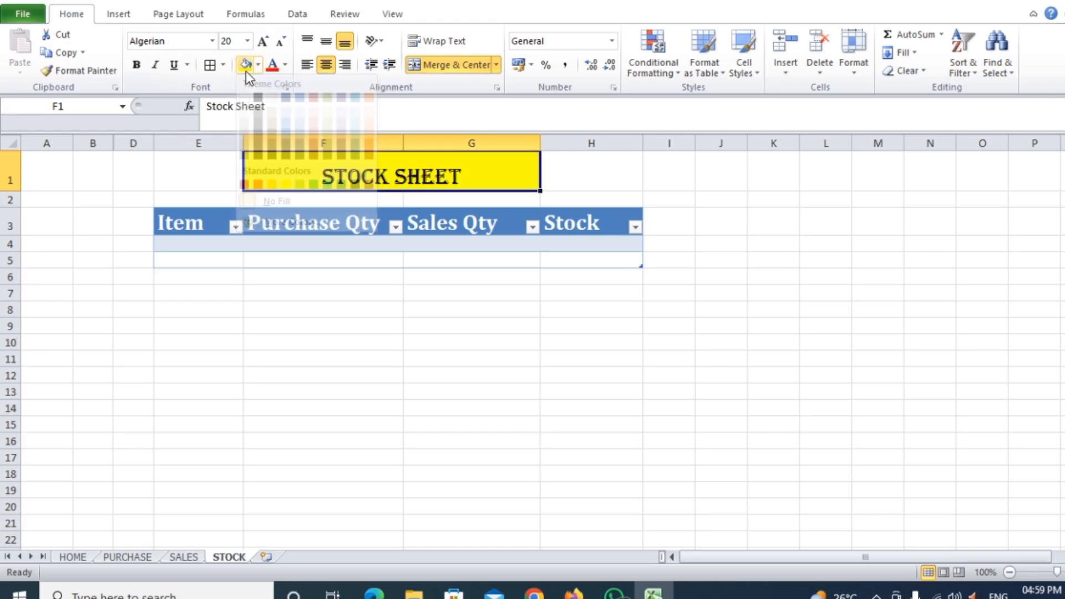
pyautogui.click(263, 41)
pyautogui.click(263, 41)
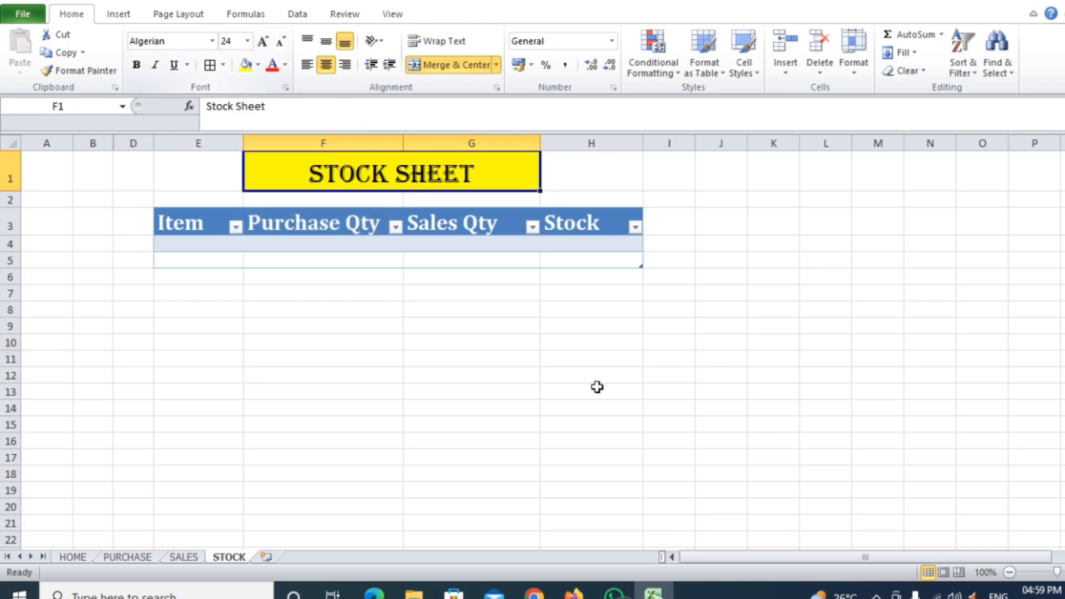
pyautogui.click(597, 387)
# - Review the layouts of the PURCHASE, SALES and STOCK sheets and the entry form and buttons on HOME
pyautogui.click(140, 560)
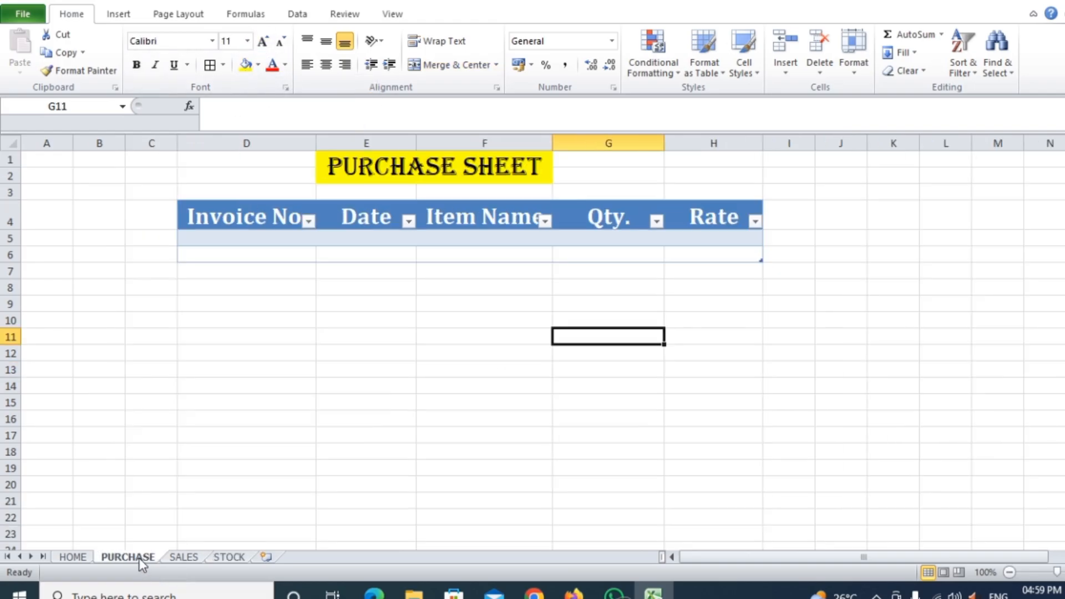
pyautogui.click(190, 559)
pyautogui.click(231, 557)
pyautogui.click(136, 557)
pyautogui.click(200, 559)
pyautogui.click(225, 558)
pyautogui.click(71, 557)
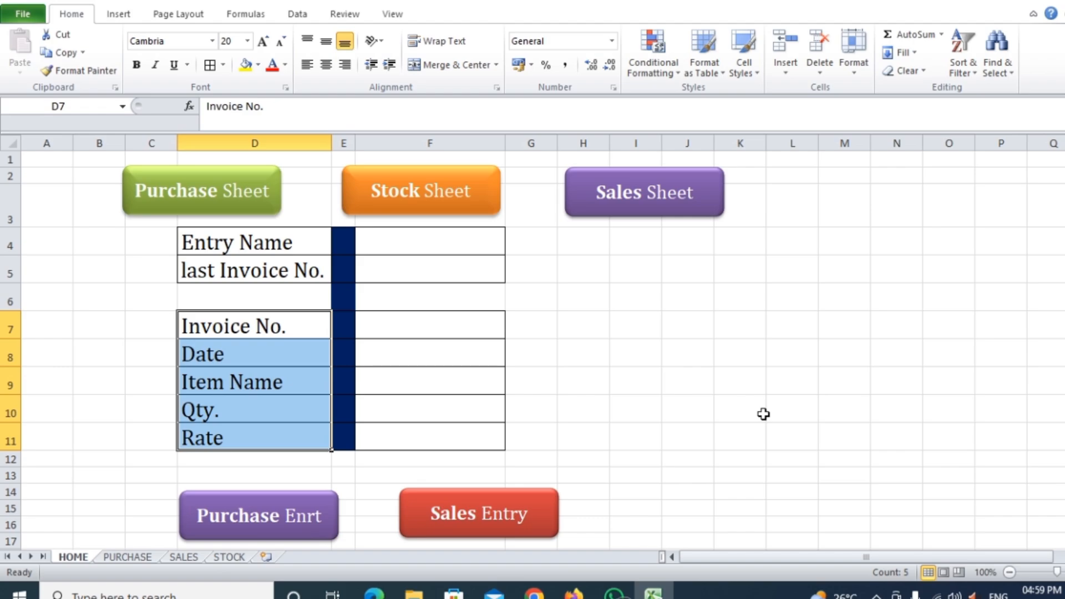
pyautogui.click(218, 200)
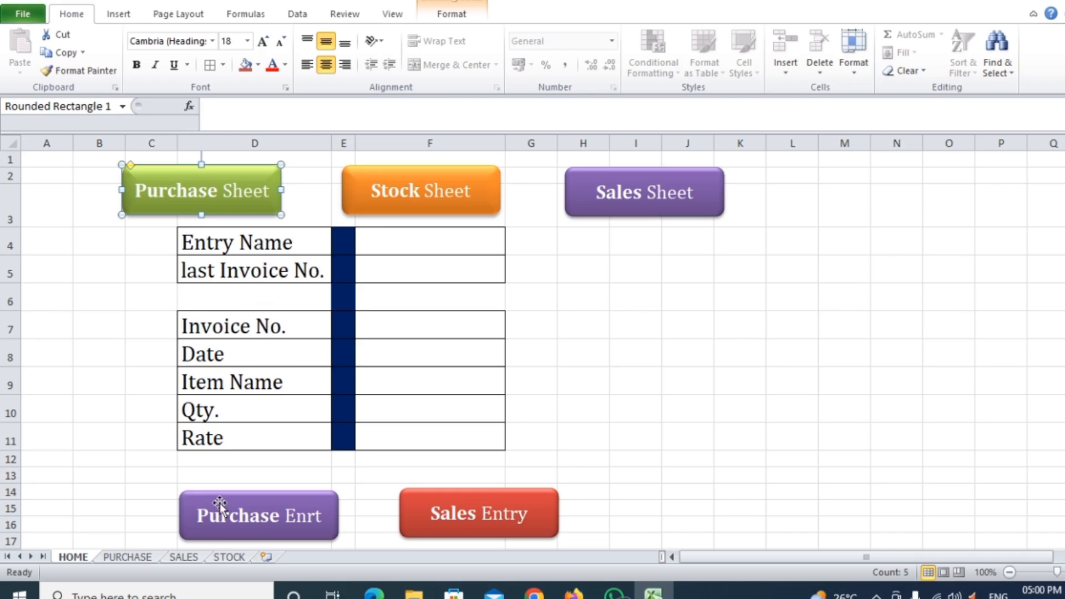
pyautogui.click(124, 557)
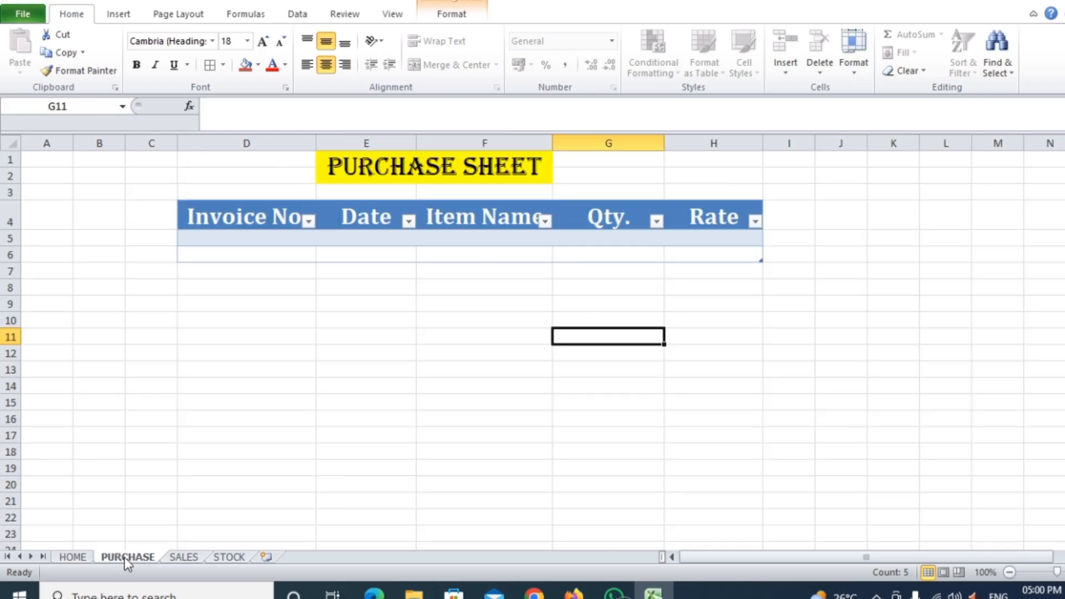
pyautogui.click(80, 561)
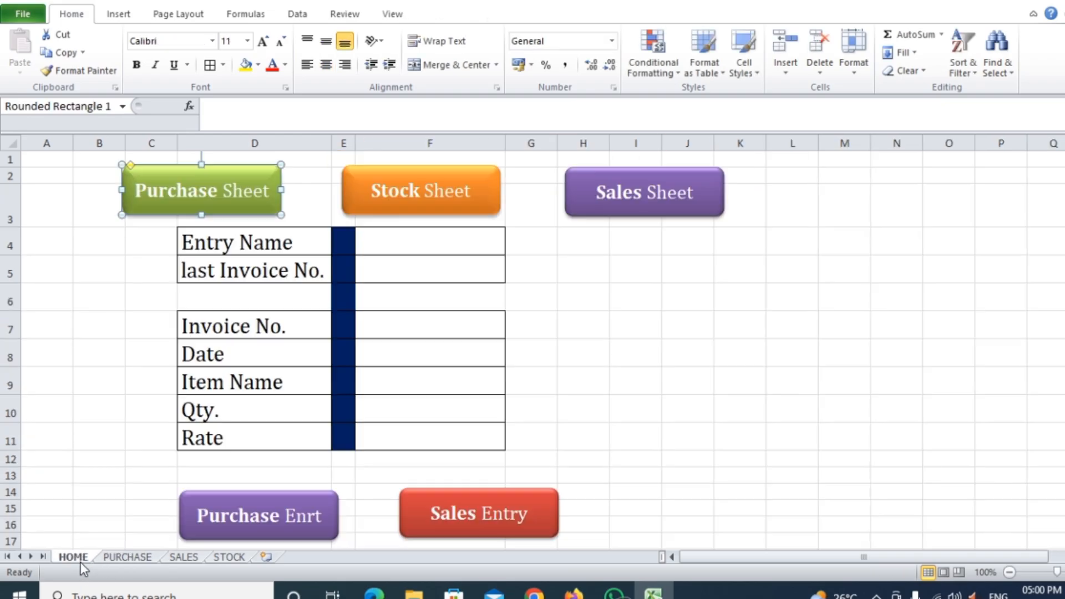
# - Copy the Sales Sheet button from HOME to the PURCHASE sheet and place it over columns A to C beside the title
pyautogui.click(639, 215)
pyautogui.hotkey('ctrl', 'c')
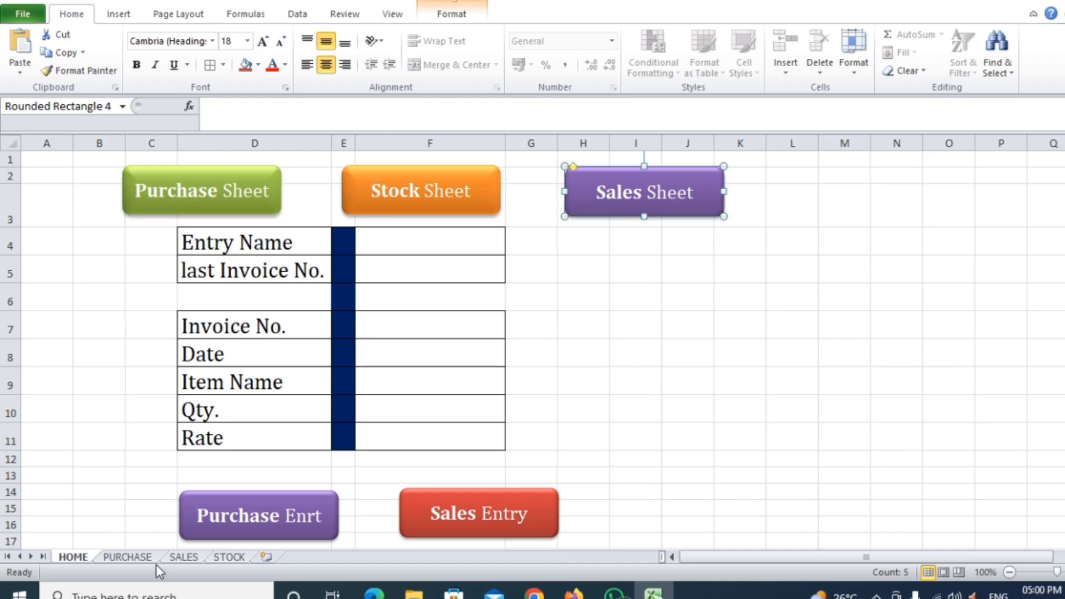
pyautogui.click(137, 559)
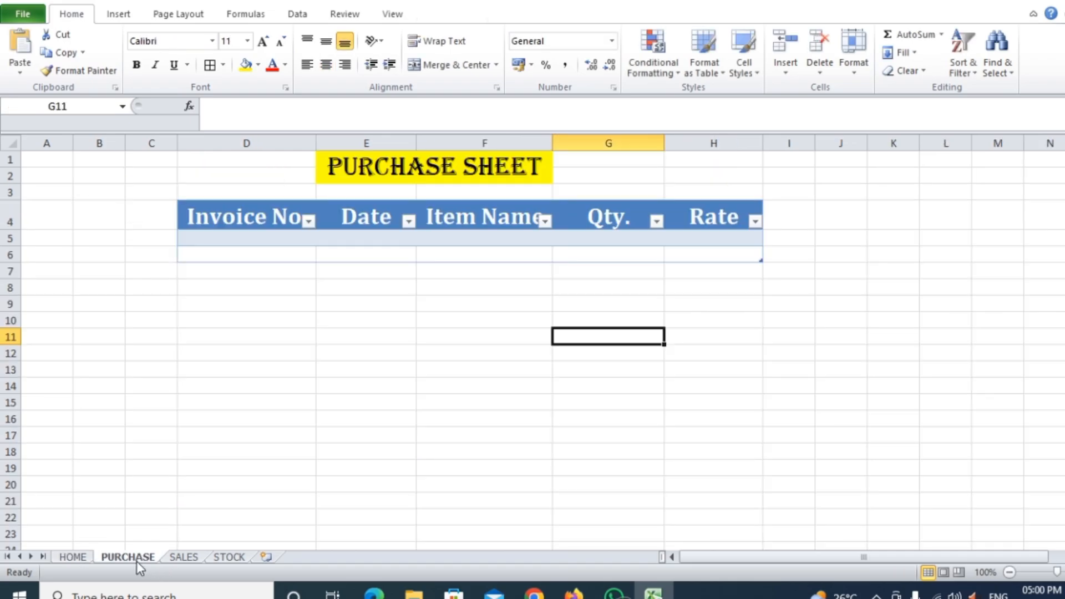
pyautogui.click(112, 198)
pyautogui.hotkey('ctrl', 'v')
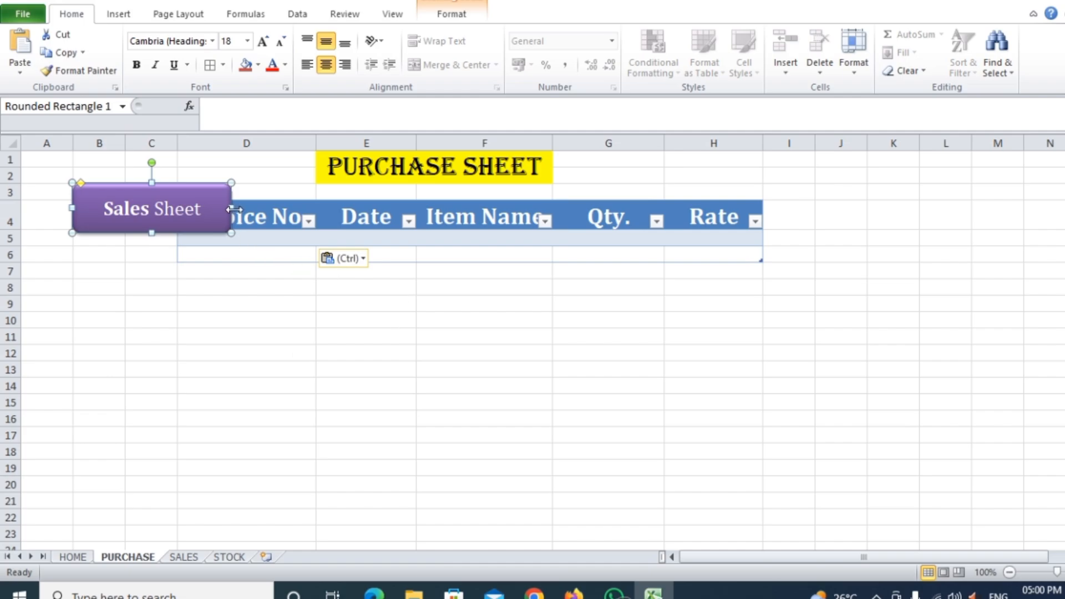
pyautogui.moveTo(201, 233); pyautogui.dragTo(168, 209)
# - Relabel the copied button on the PURCHASE sheet as Home and narrow it so it clears the table
pyautogui.moveTo(75, 183); pyautogui.dragTo(160, 180)
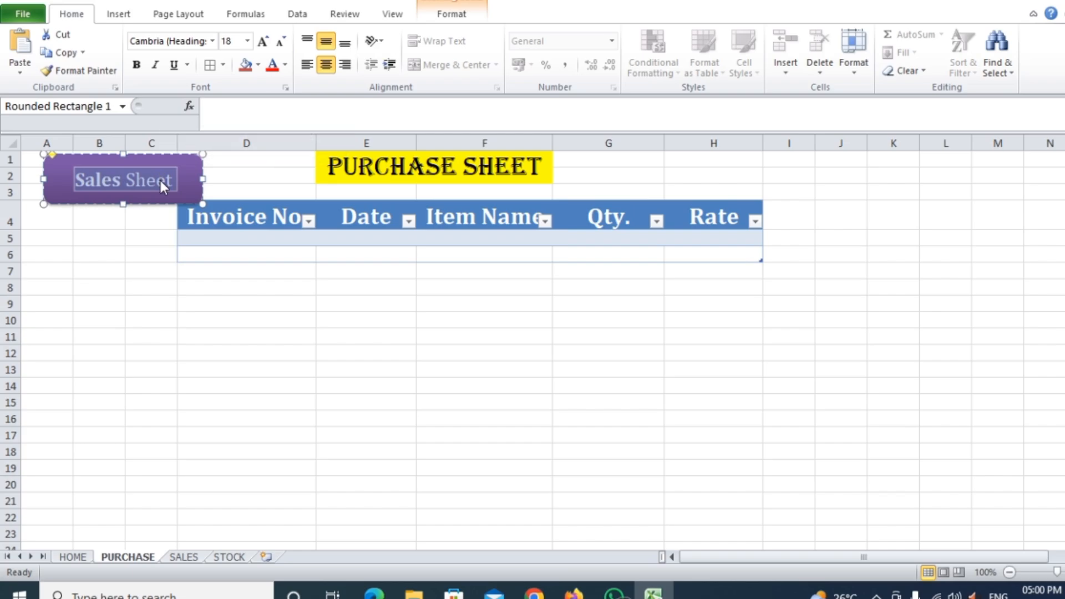
pyautogui.write('Home')
pyautogui.click(181, 366)
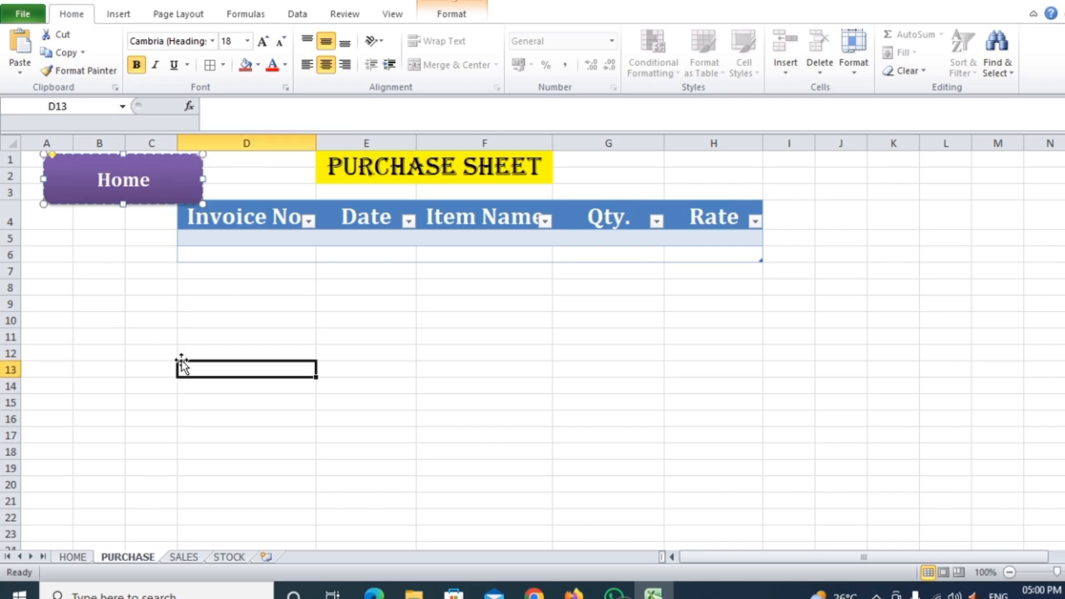
pyautogui.click(193, 197)
pyautogui.moveTo(204, 181); pyautogui.dragTo(114, 209)
pyautogui.click(148, 356)
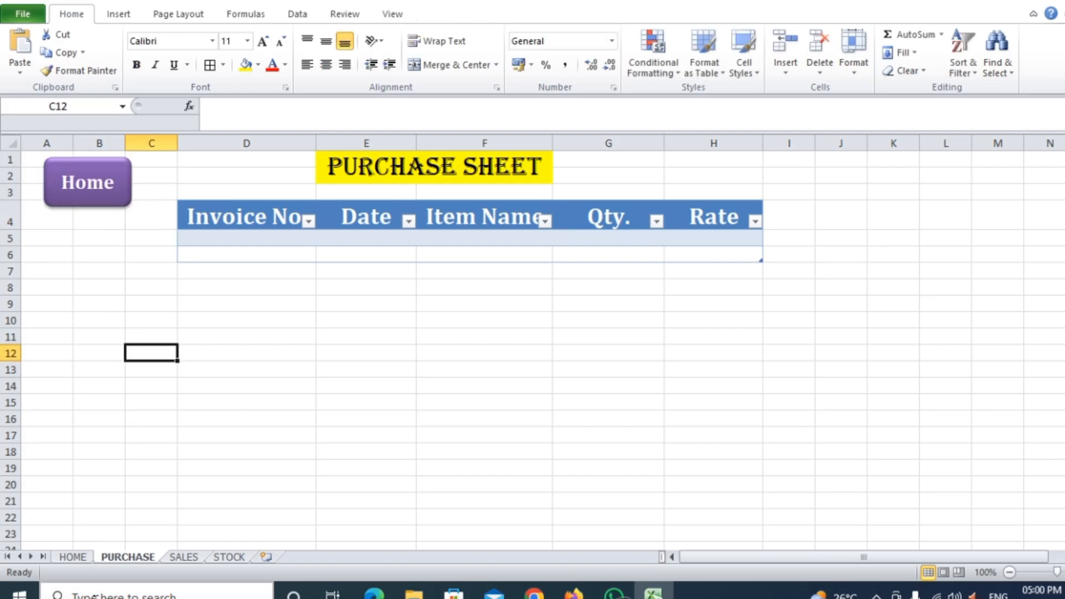
# - Hyperlink the Purchase Sheet button on HOME to cell A1 of the PURCHASE sheet in this document
pyautogui.click(72, 546)
pyautogui.click(73, 556)
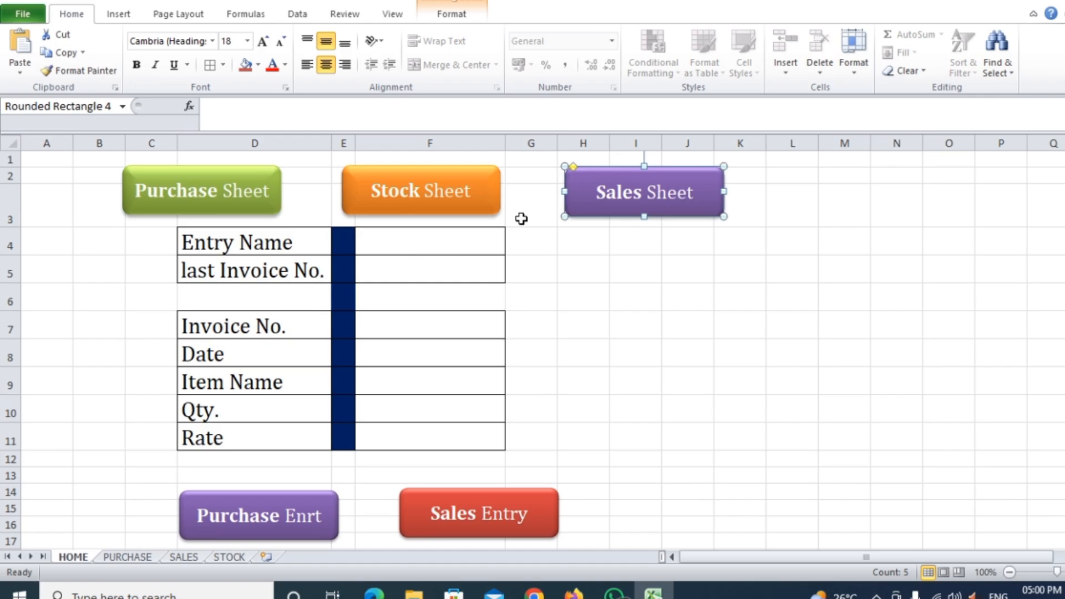
pyautogui.click(241, 208)
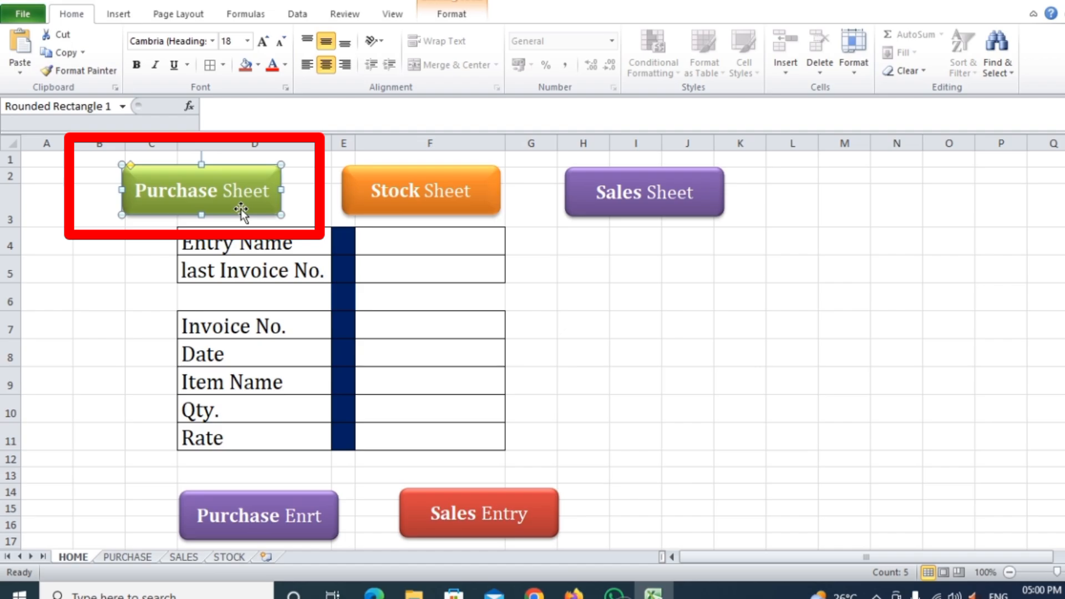
pyautogui.rightClick(241, 211)
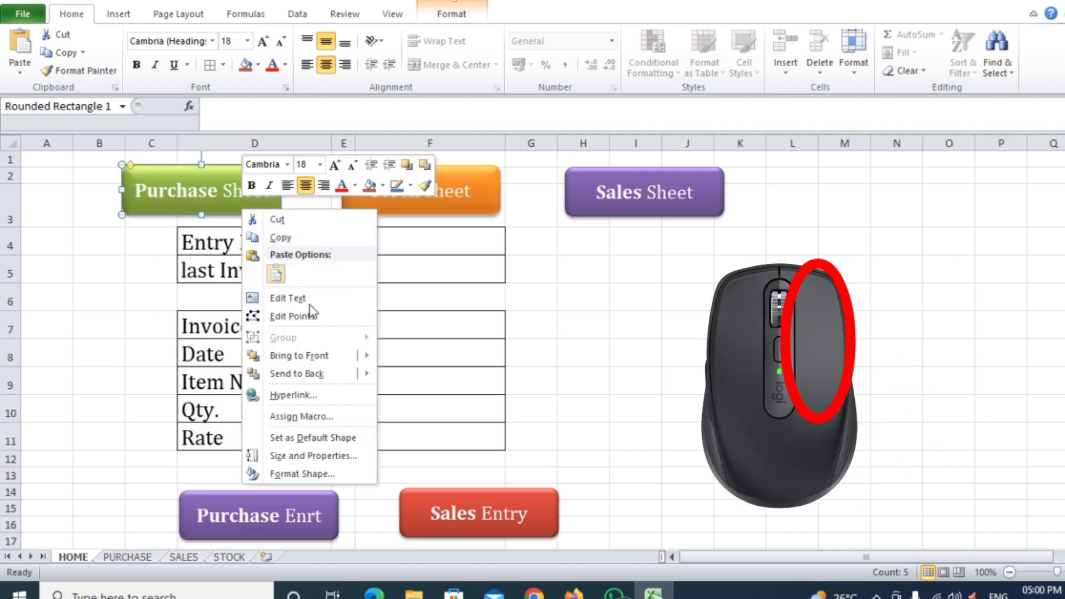
pyautogui.click(291, 396)
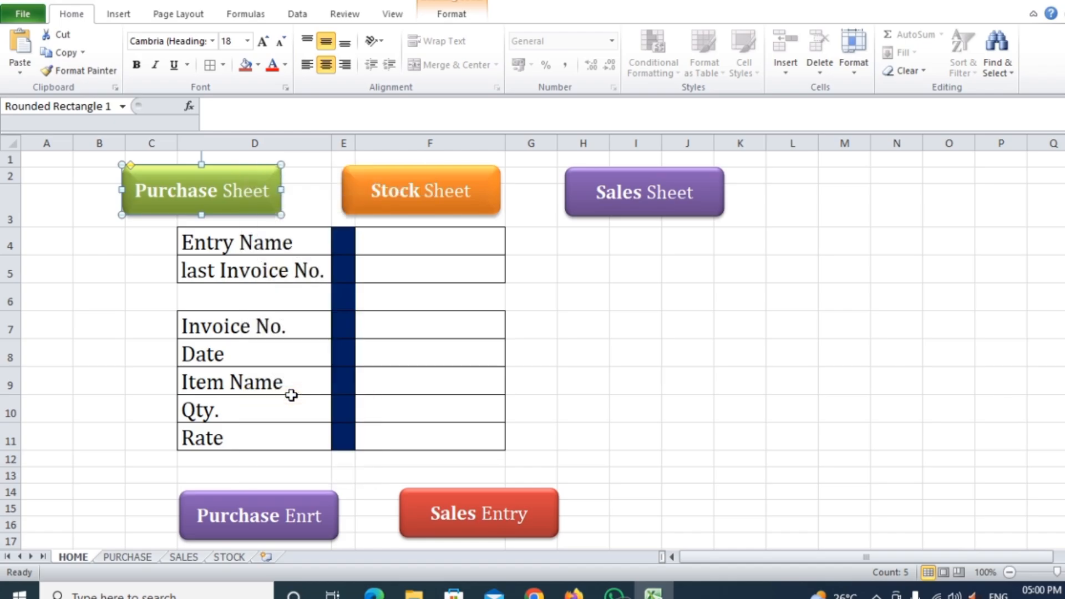
pyautogui.moveTo(341, 188); pyautogui.dragTo(774, 125)
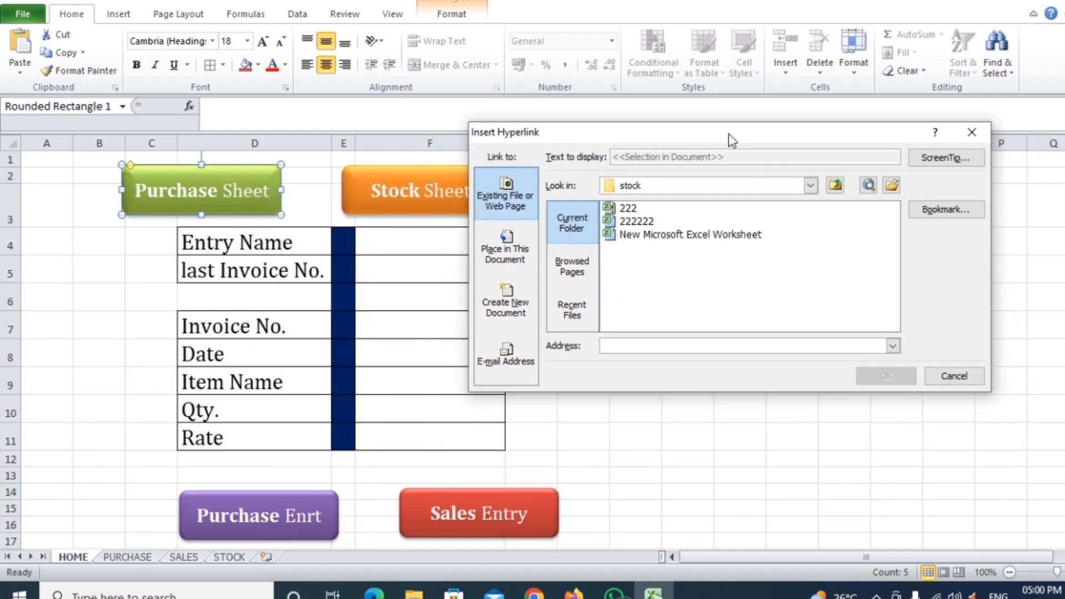
pyautogui.click(502, 252)
pyautogui.moveTo(627, 128); pyautogui.dragTo(698, 226)
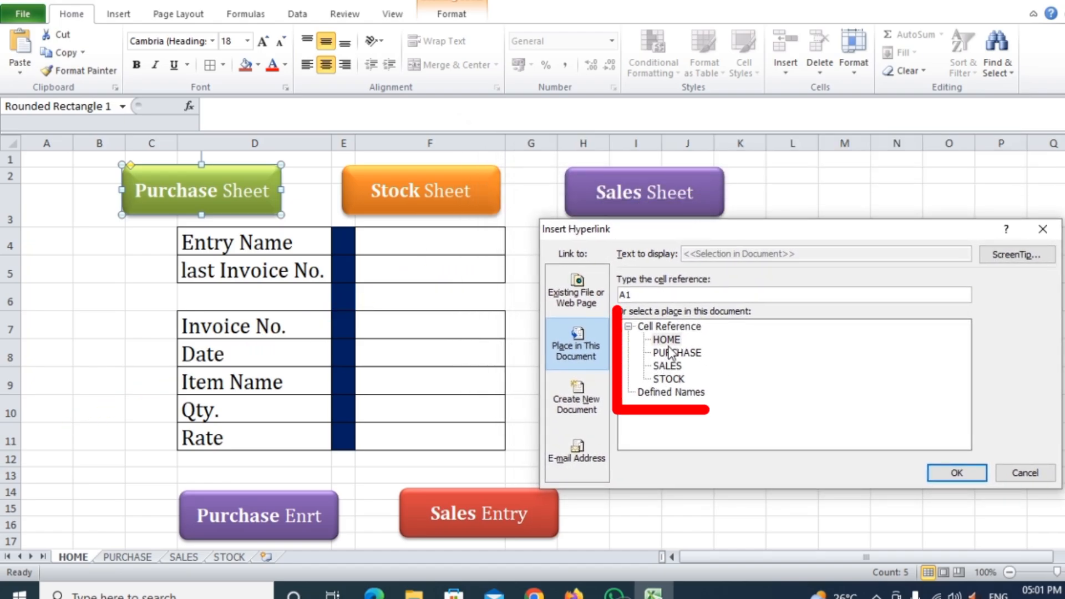
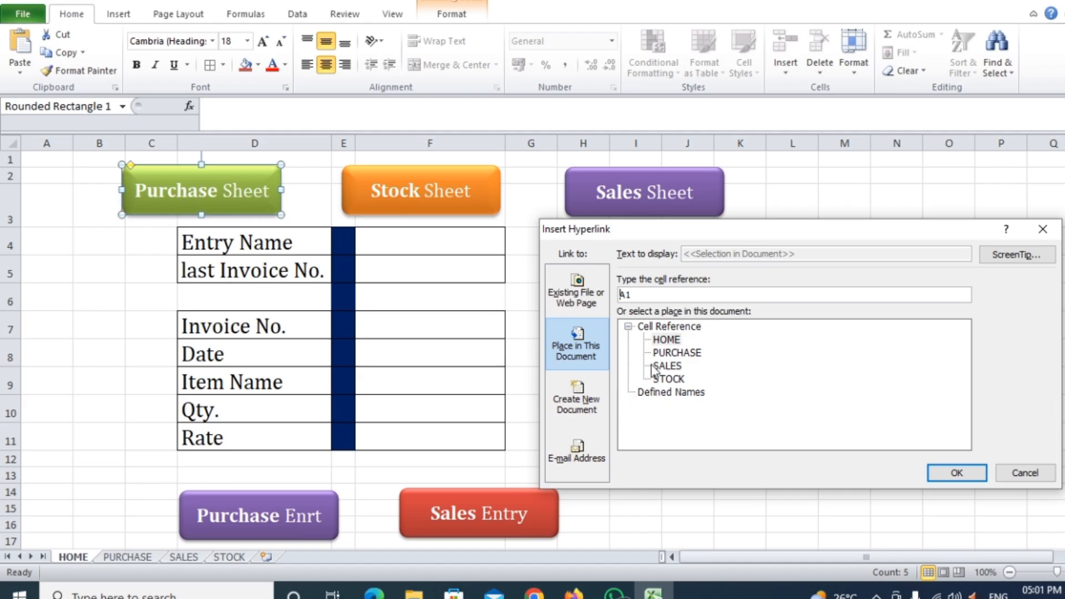
pyautogui.click(677, 353)
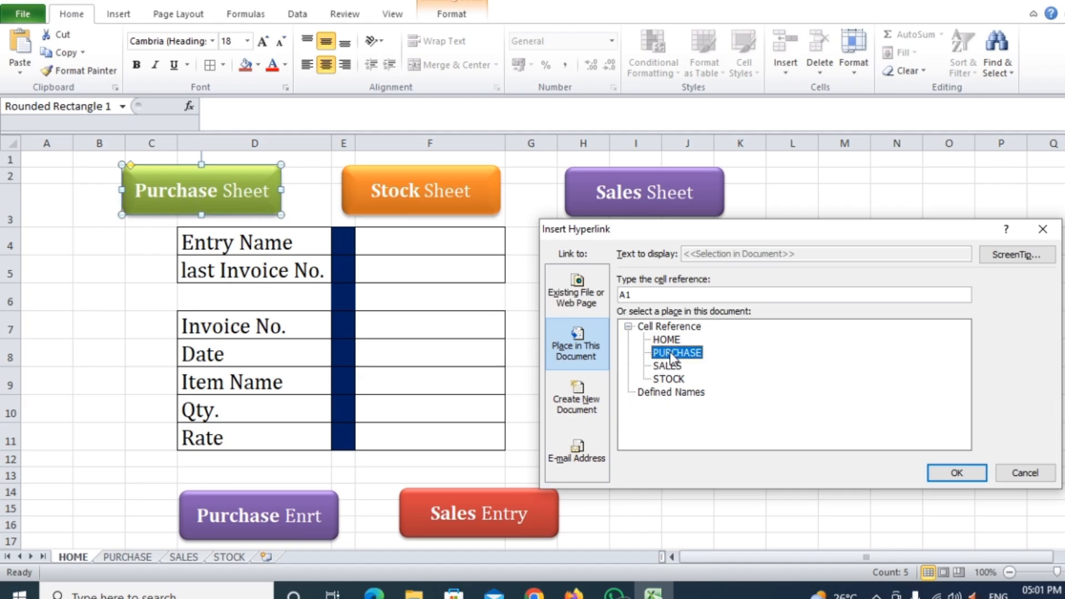
pyautogui.click(954, 473)
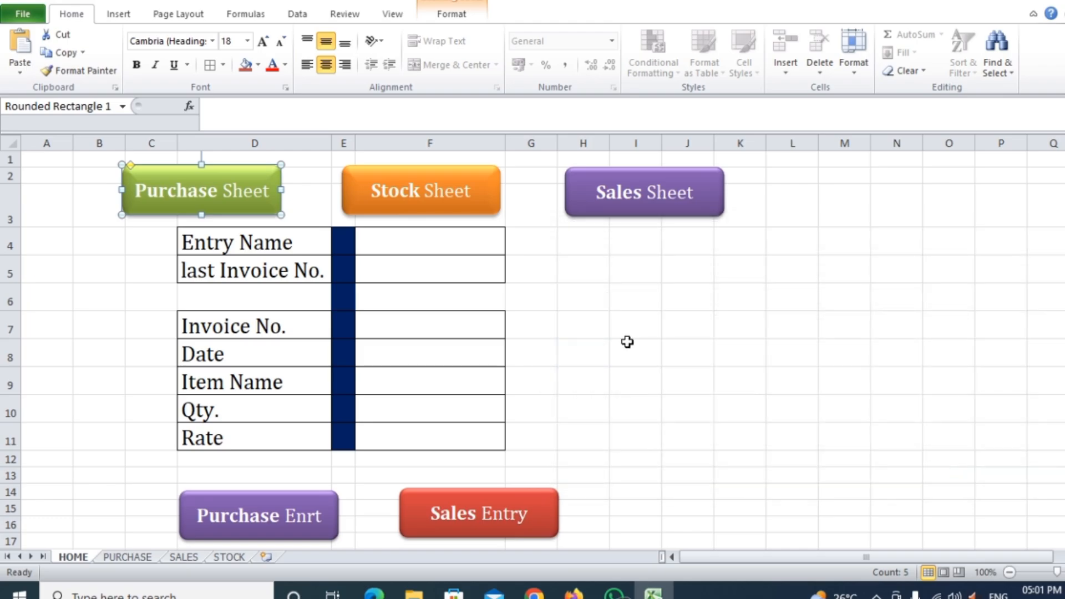
# - Test the Purchase Sheet button's hyperlink and return to the HOME sheet
pyautogui.click(628, 343)
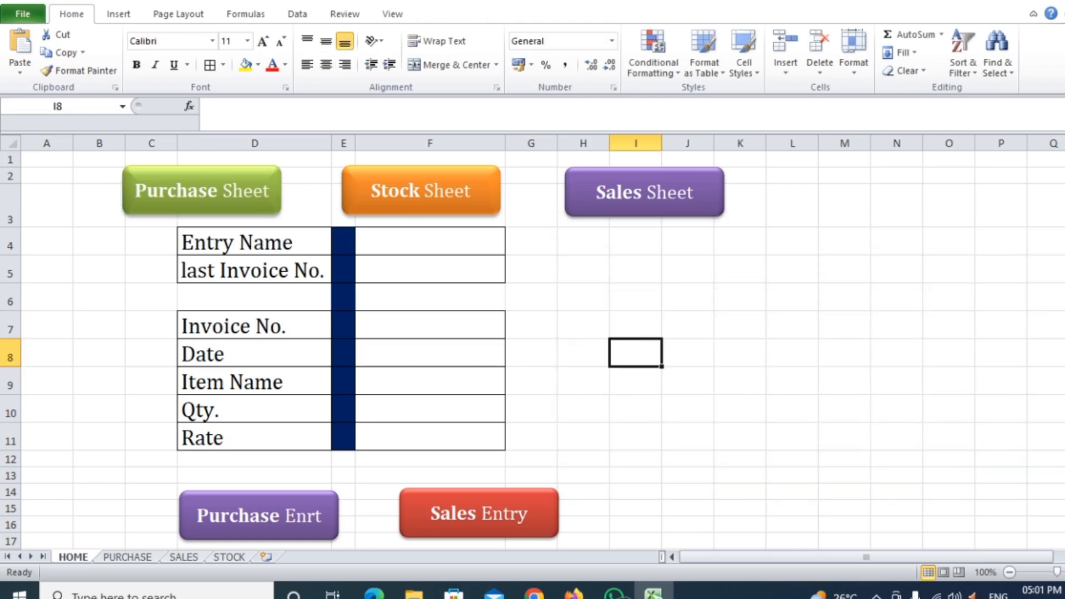
pyautogui.click(206, 197)
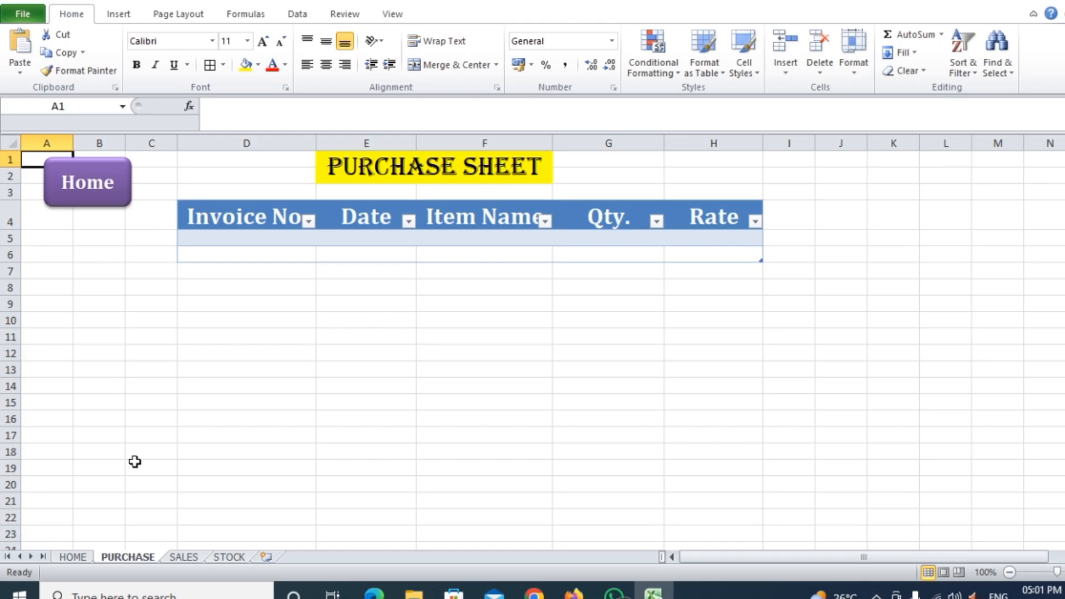
pyautogui.click(78, 556)
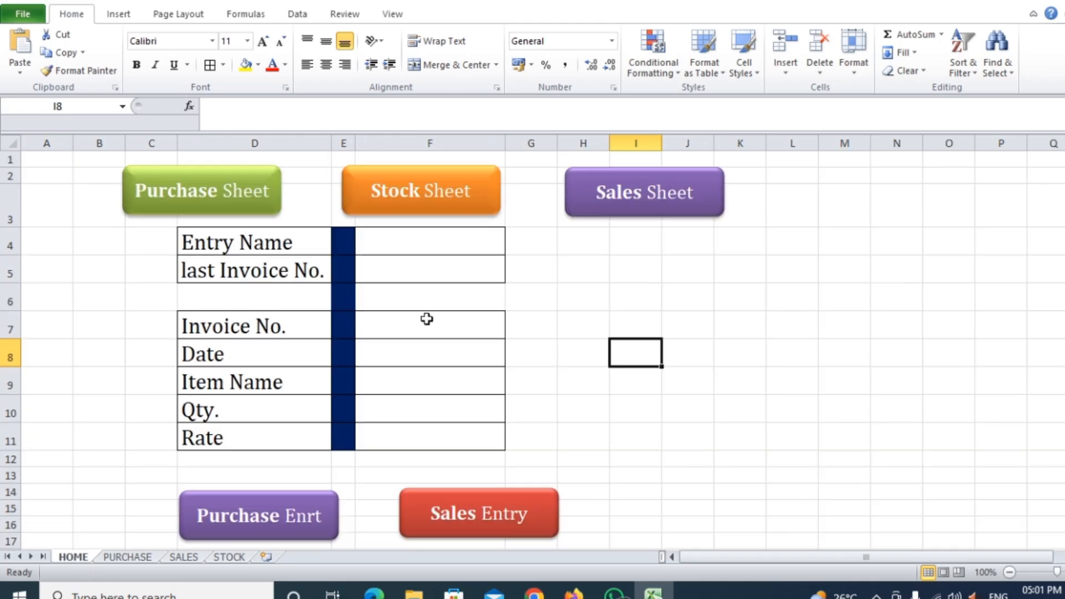
# - Hyperlink the Stock Sheet button on HOME to cell A1 of the STOCK sheet
pyautogui.rightClick(456, 210)
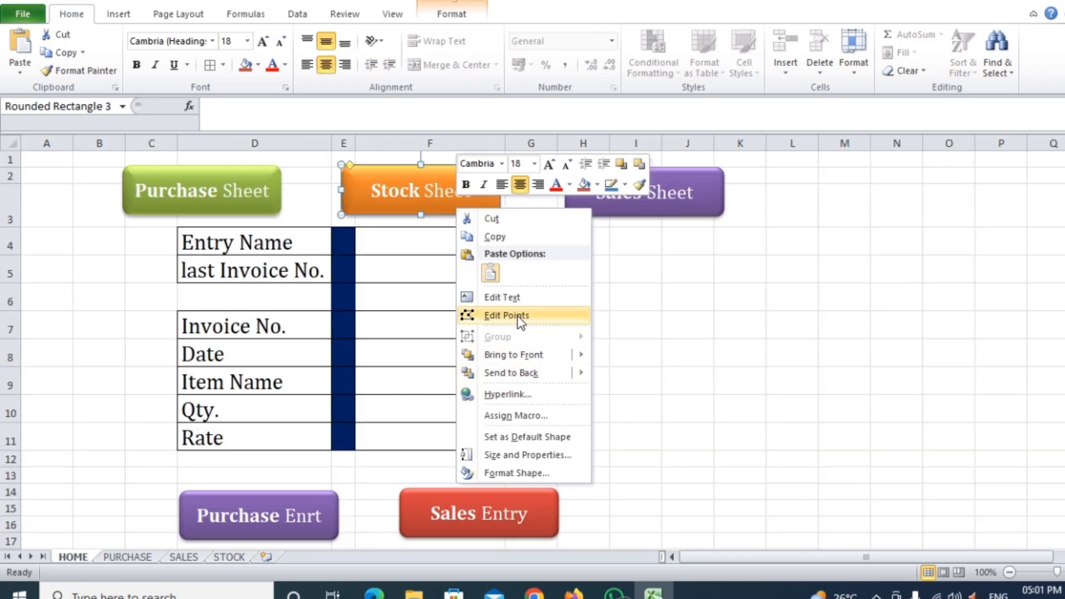
pyautogui.click(504, 395)
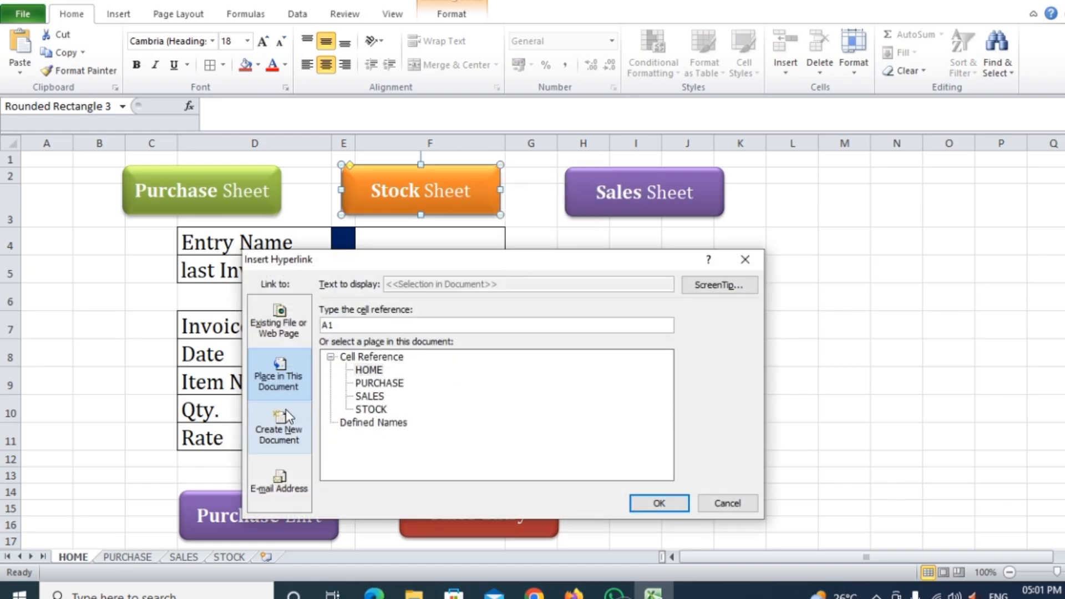
pyautogui.click(371, 410)
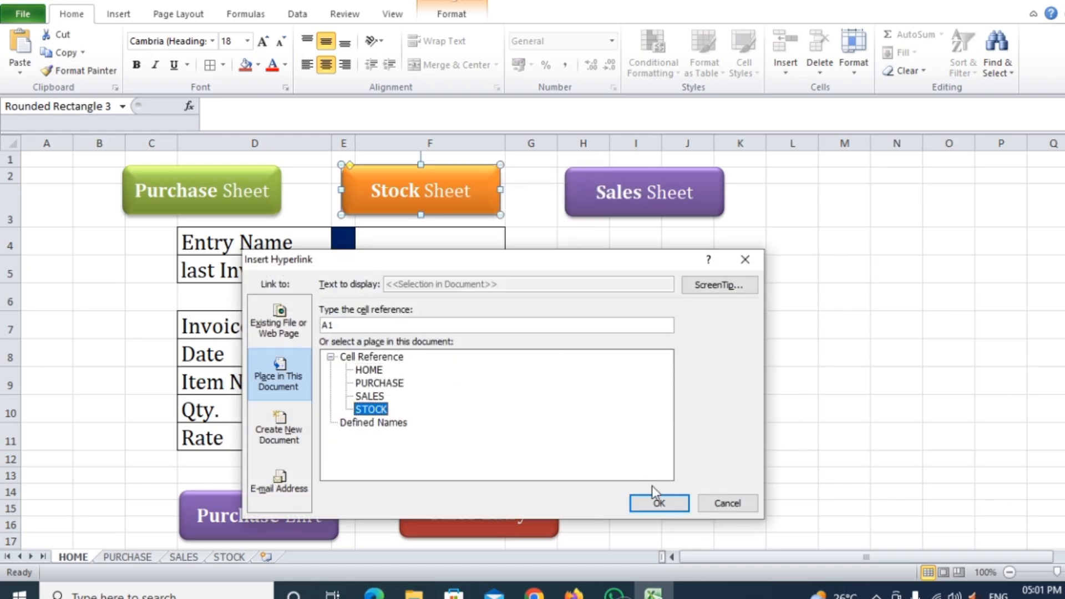
pyautogui.click(658, 502)
# - Hyperlink the Sales Sheet button on HOME to cell A1 of the SALES sheet
pyautogui.click(694, 209)
pyautogui.rightClick(698, 218)
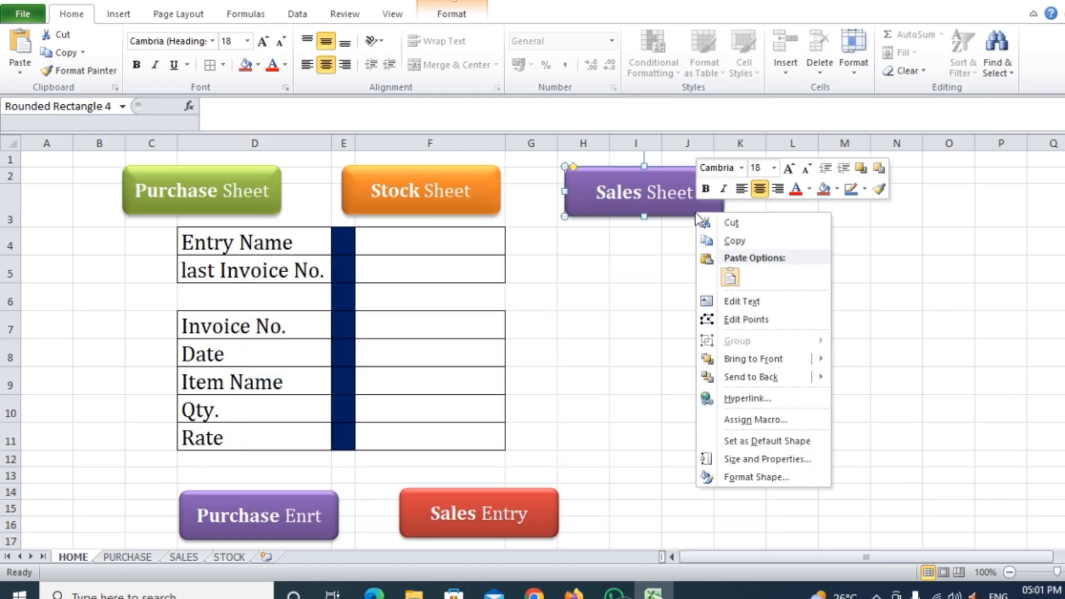
pyautogui.click(747, 398)
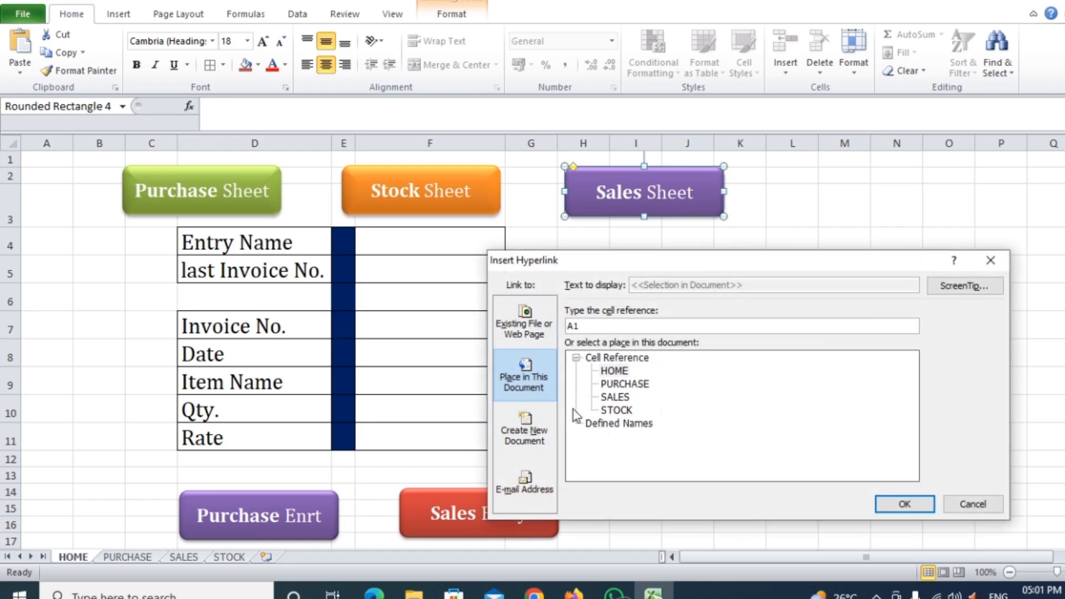
pyautogui.click(616, 396)
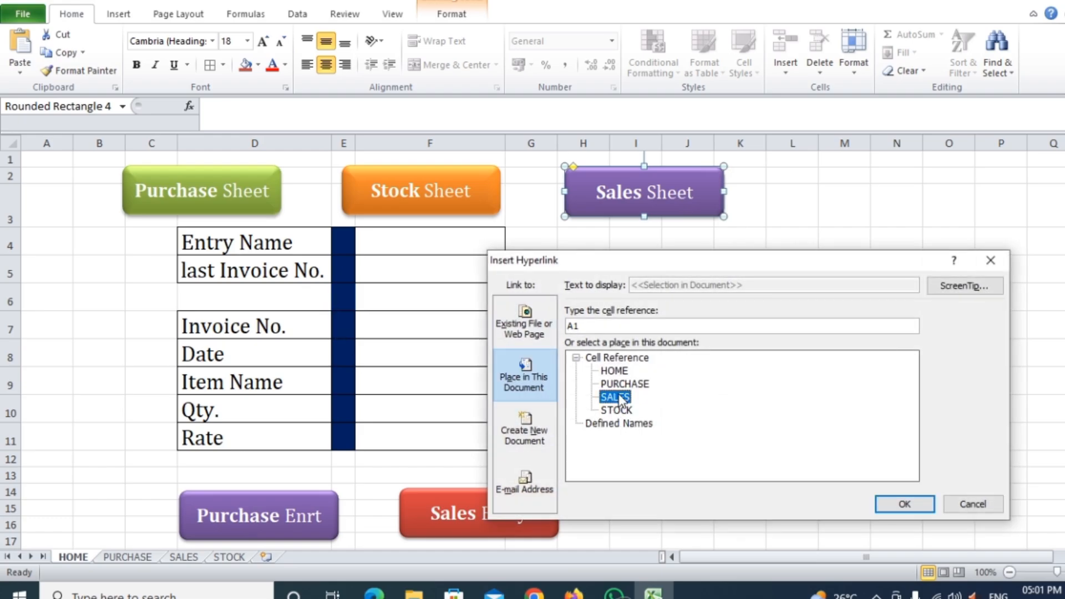
pyautogui.click(932, 504)
# - Deselect the Sales Sheet button and test the Stock Sheet button's hyperlink
pyautogui.click(792, 358)
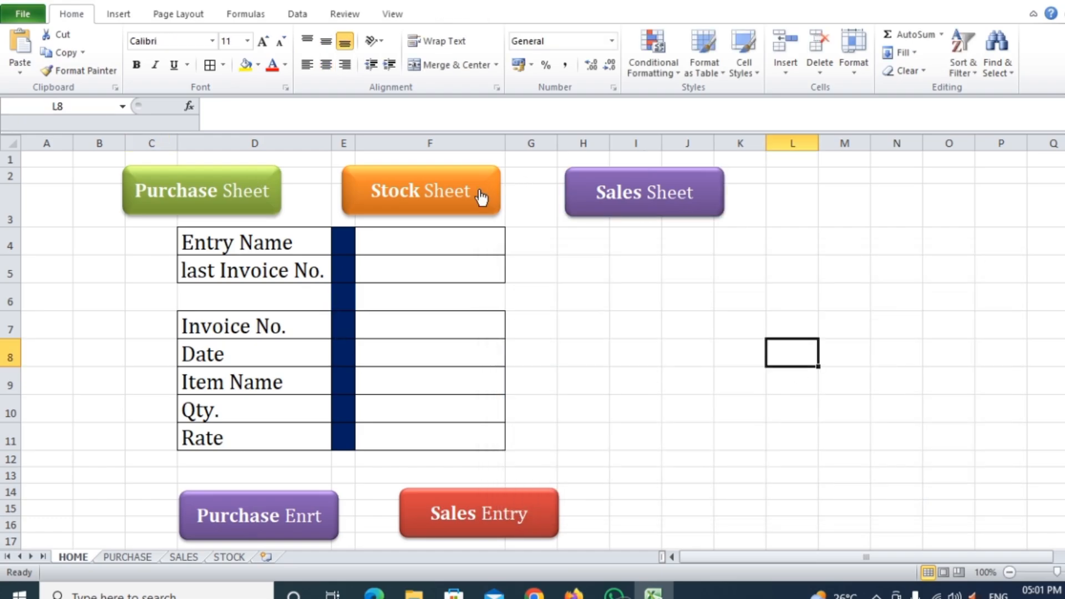
pyautogui.click(468, 211)
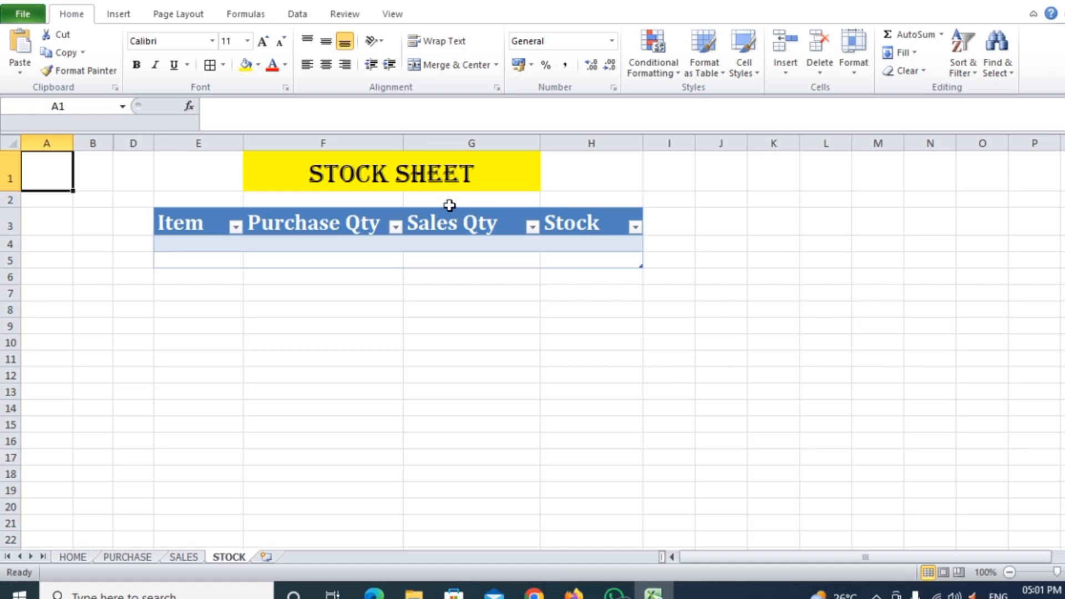
# - Return to the HOME sheet and test the Sales Sheet button's hyperlink
pyautogui.click(77, 558)
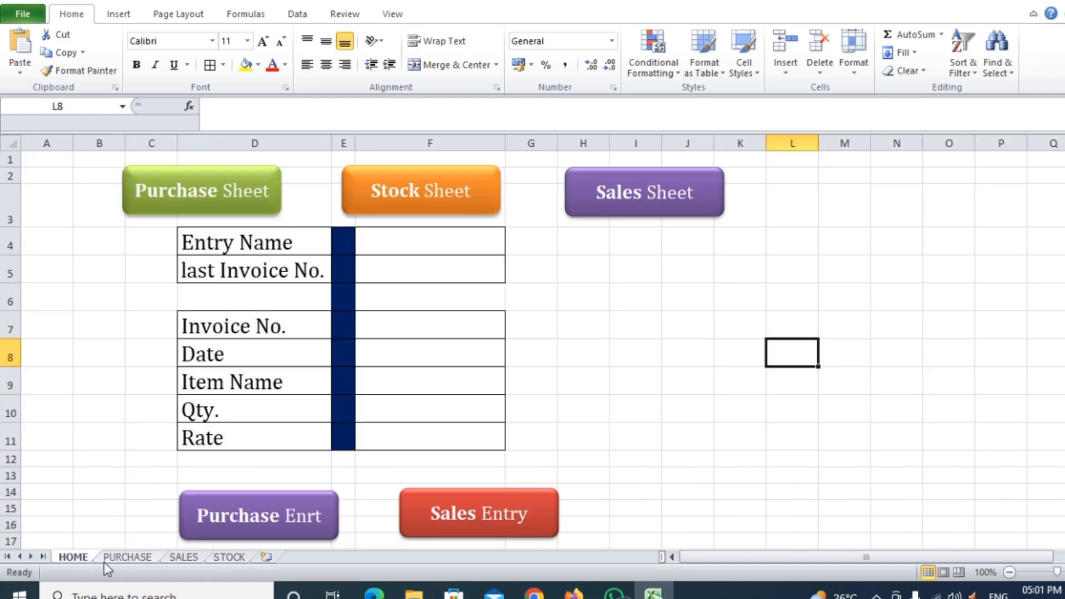
pyautogui.click(669, 207)
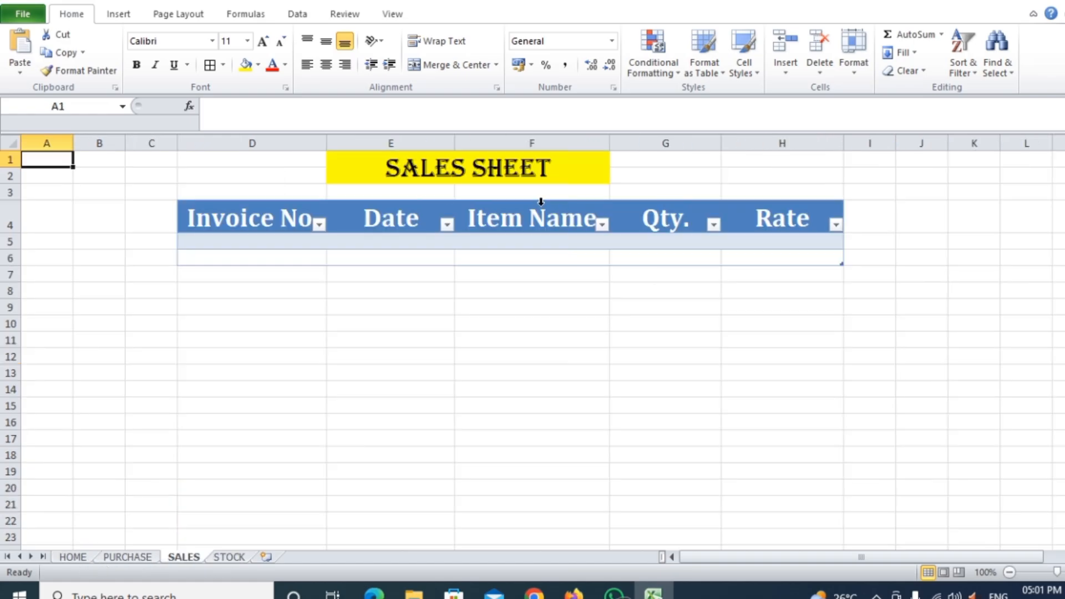
# - Hyperlink the Home button on the PURCHASE sheet to cell A1 of the HOME sheet
pyautogui.click(124, 558)
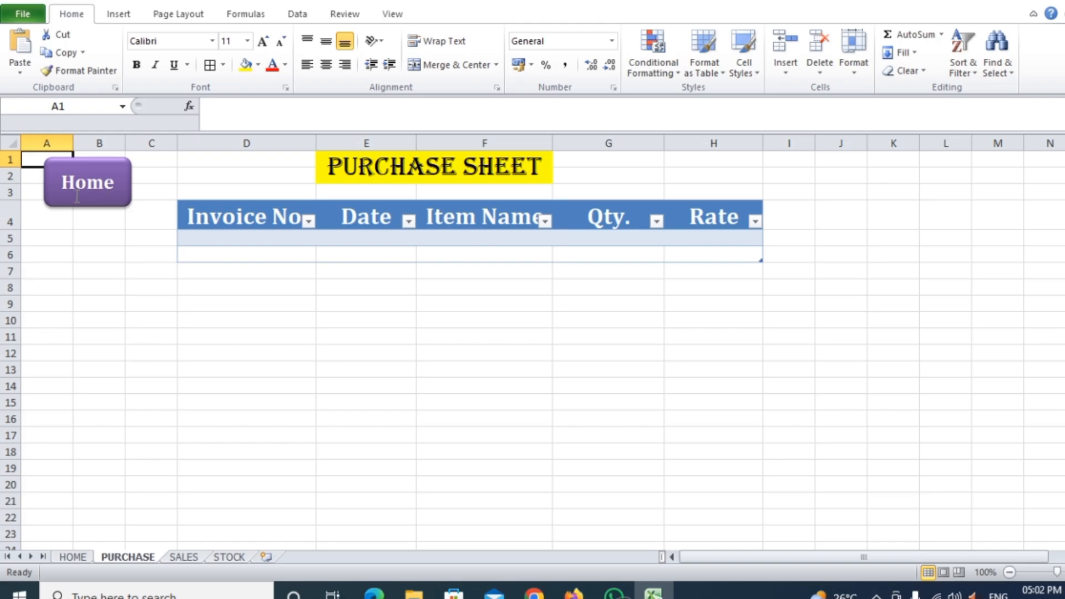
pyautogui.rightClick(112, 202)
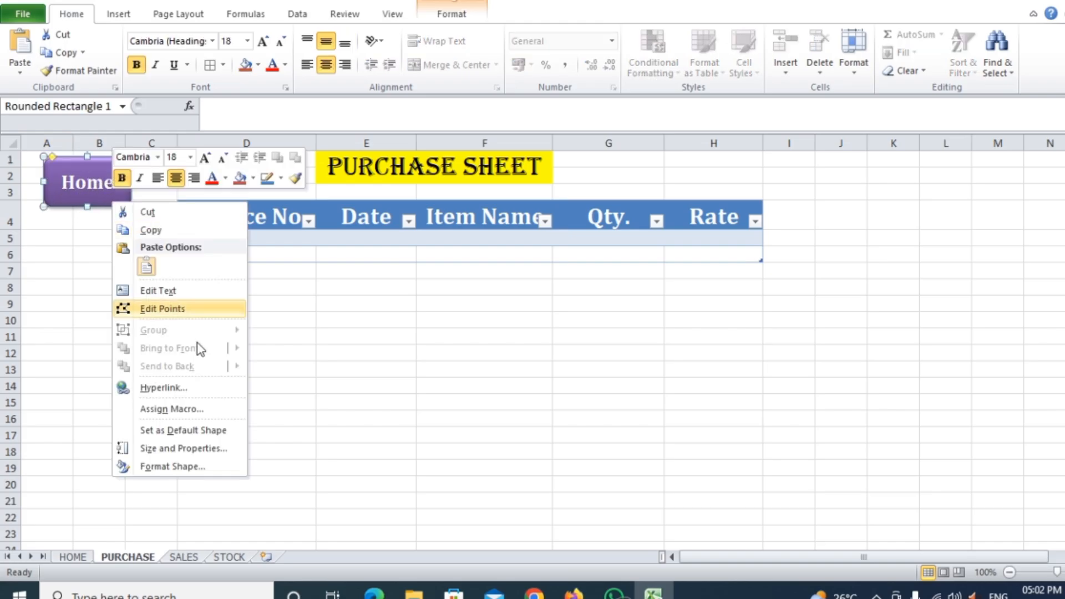
pyautogui.click(164, 388)
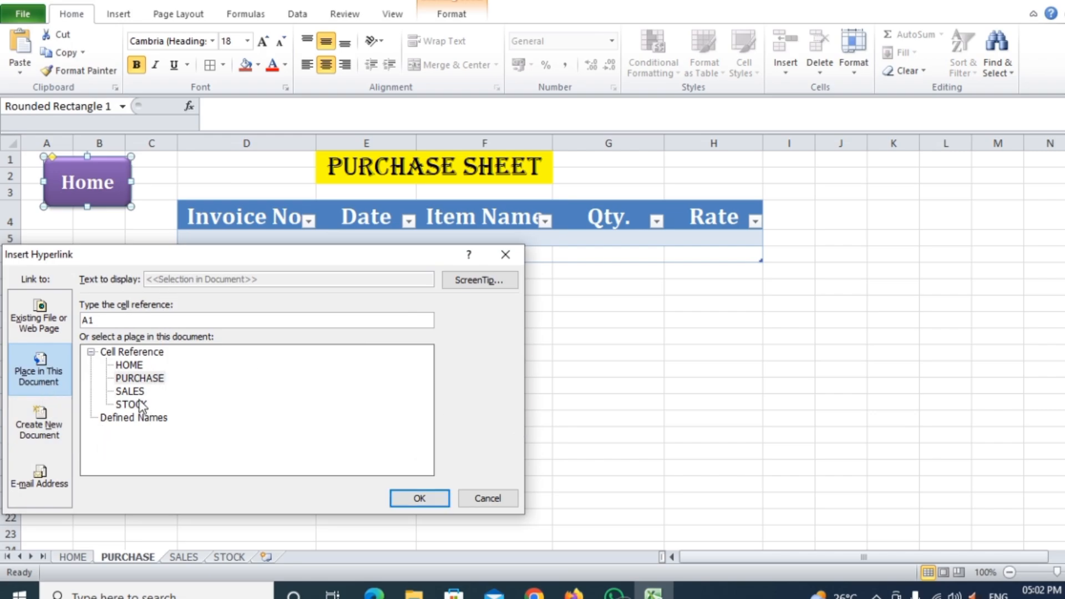
pyautogui.click(129, 366)
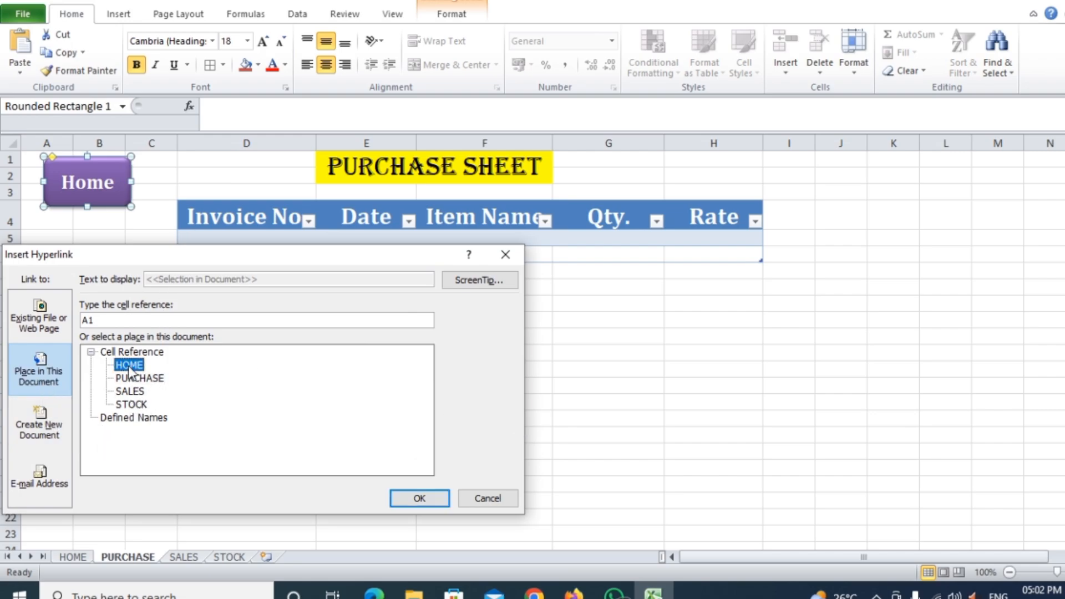
pyautogui.click(419, 498)
# - Deselect the Home button, test its hyperlink, and return to the PURCHASE sheet
pyautogui.click(724, 388)
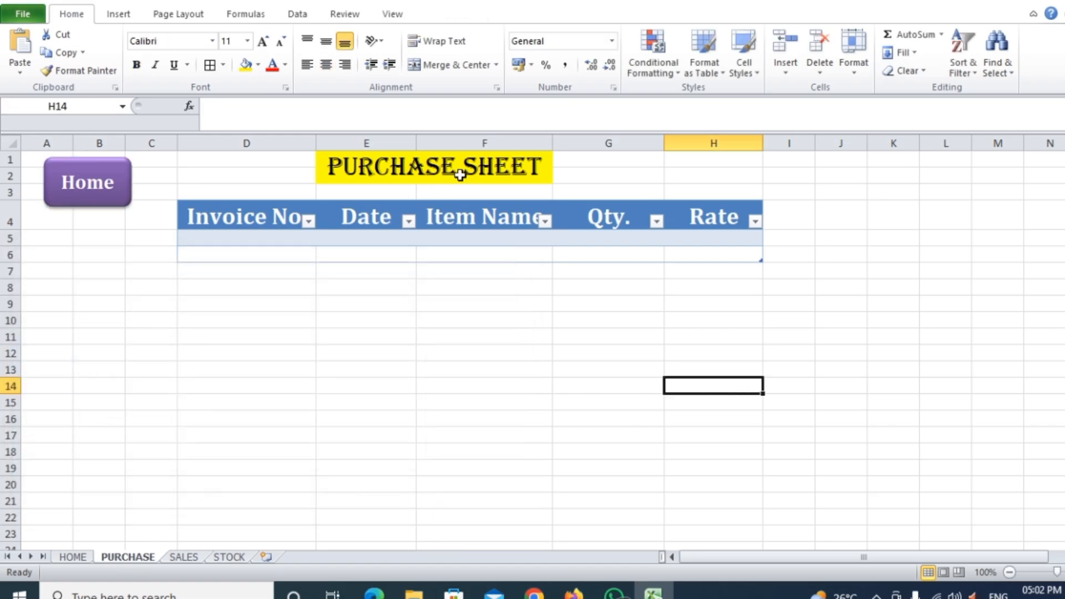
pyautogui.click(94, 203)
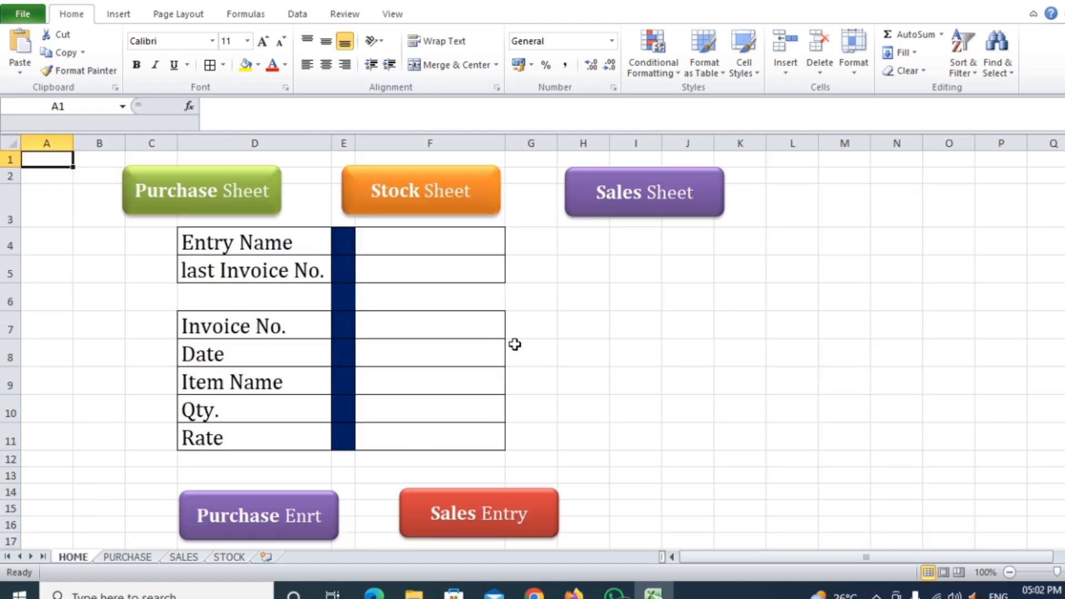
pyautogui.click(127, 557)
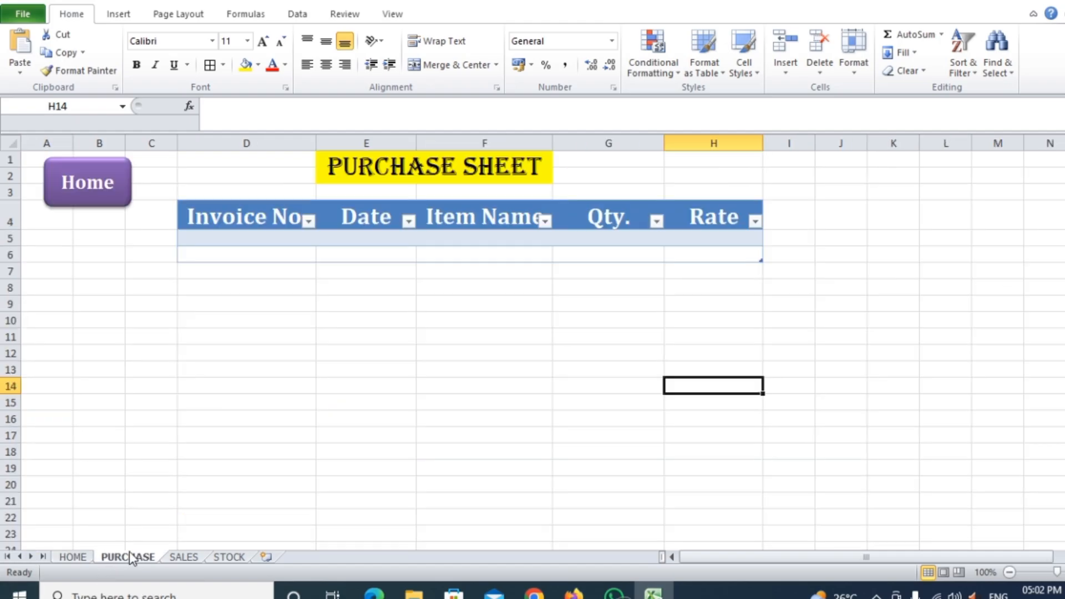
# - Insert the blue house logo picture from the Desktop folder onto the SALES sheet at cell F13
pyautogui.click(183, 558)
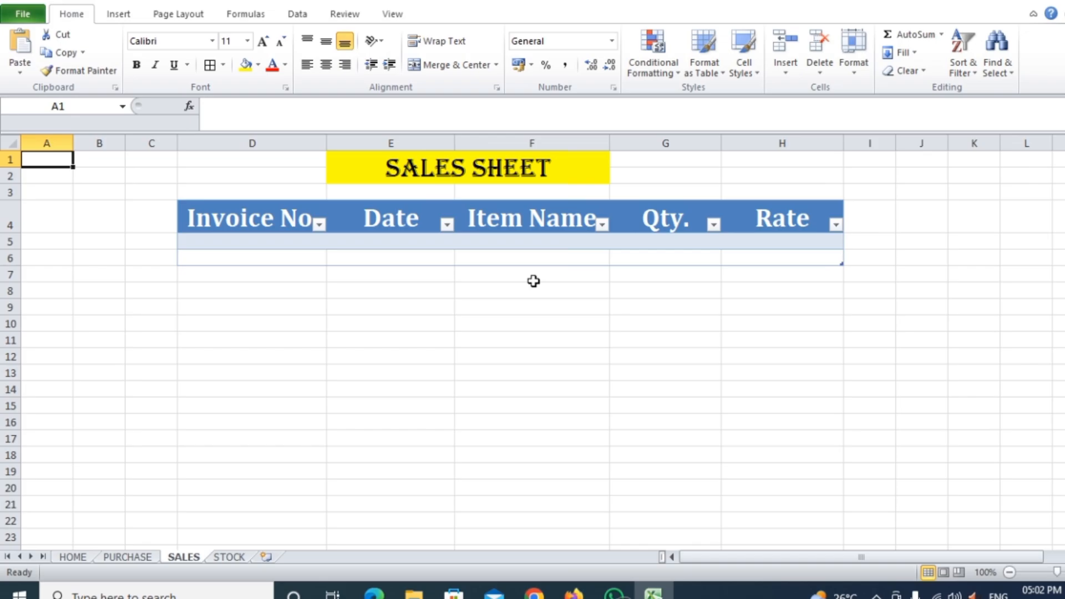
pyautogui.click(498, 372)
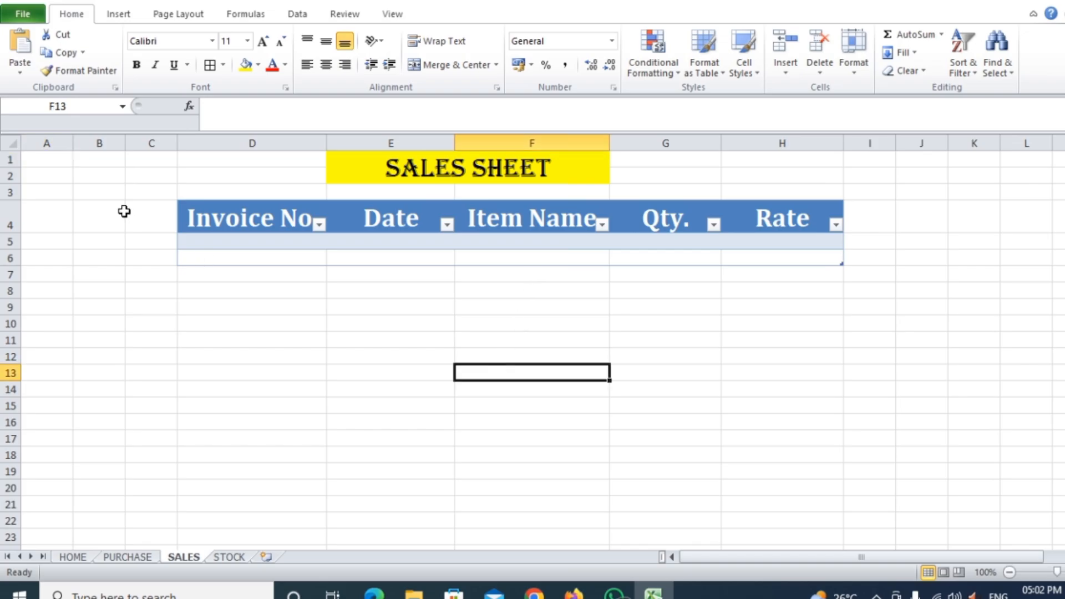
pyautogui.click(117, 15)
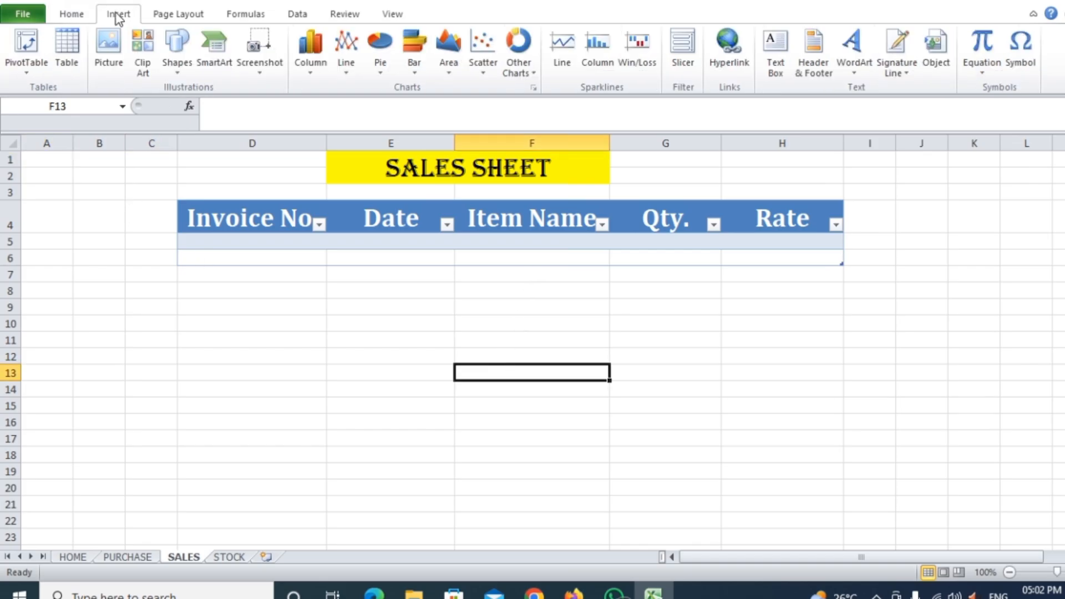
pyautogui.click(173, 74)
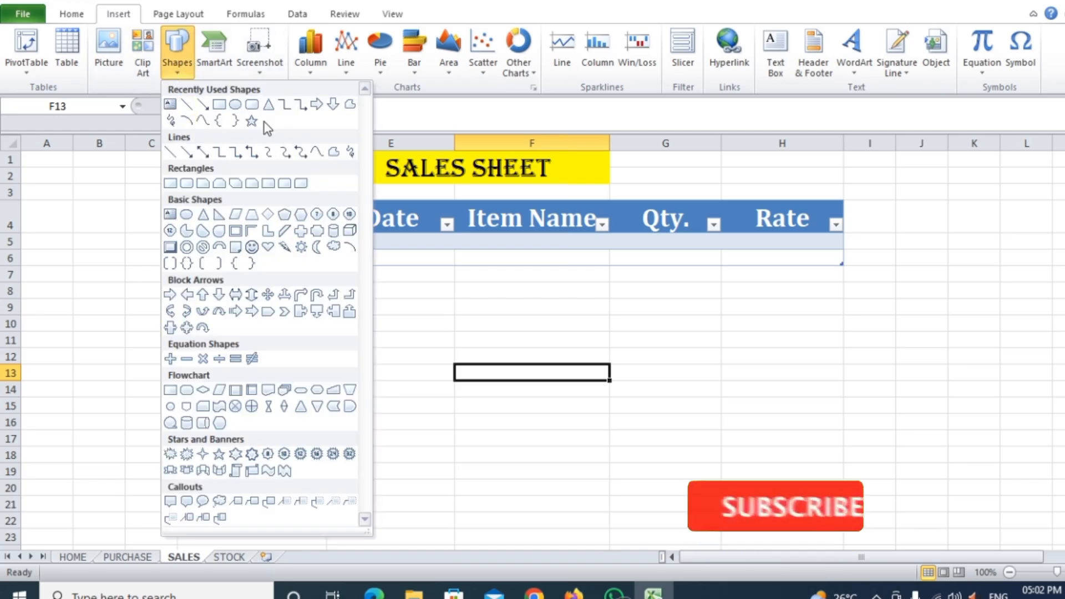
pyautogui.click(113, 66)
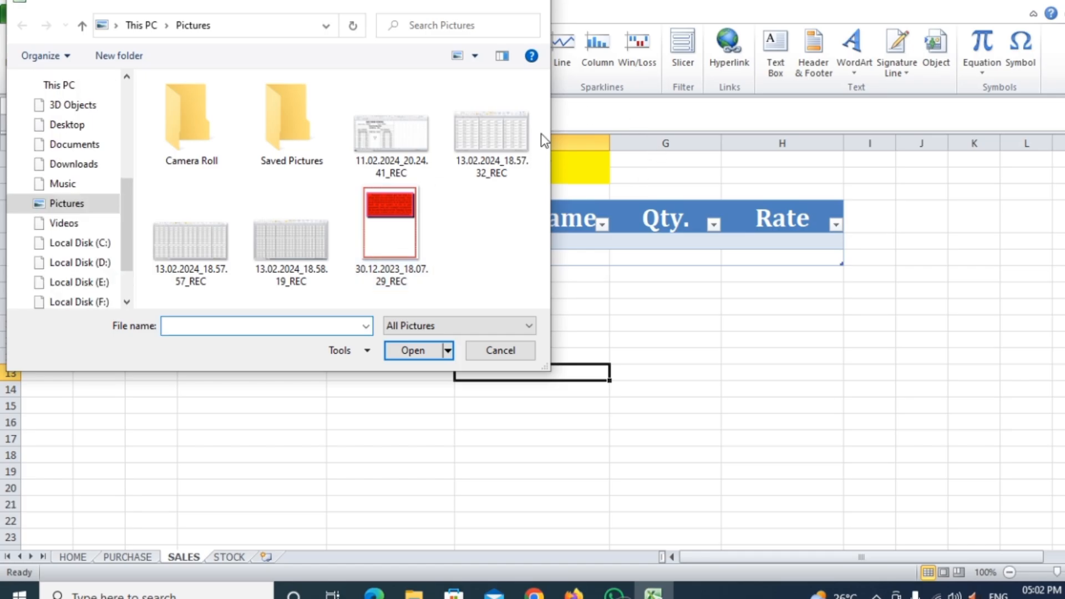
pyautogui.click(66, 124)
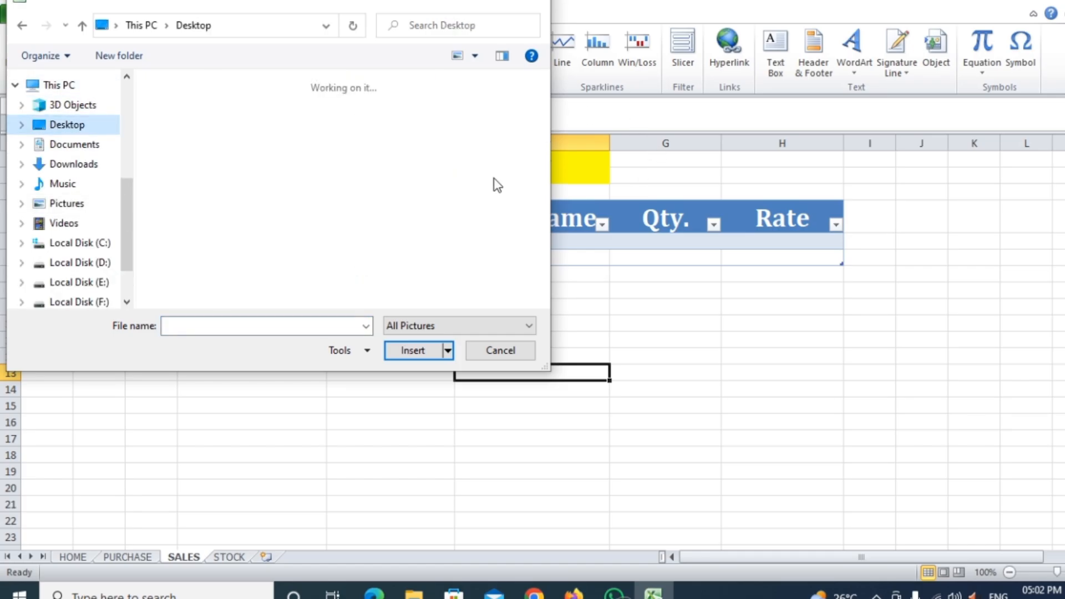
pyautogui.moveTo(544, 135); pyautogui.dragTo(547, 262)
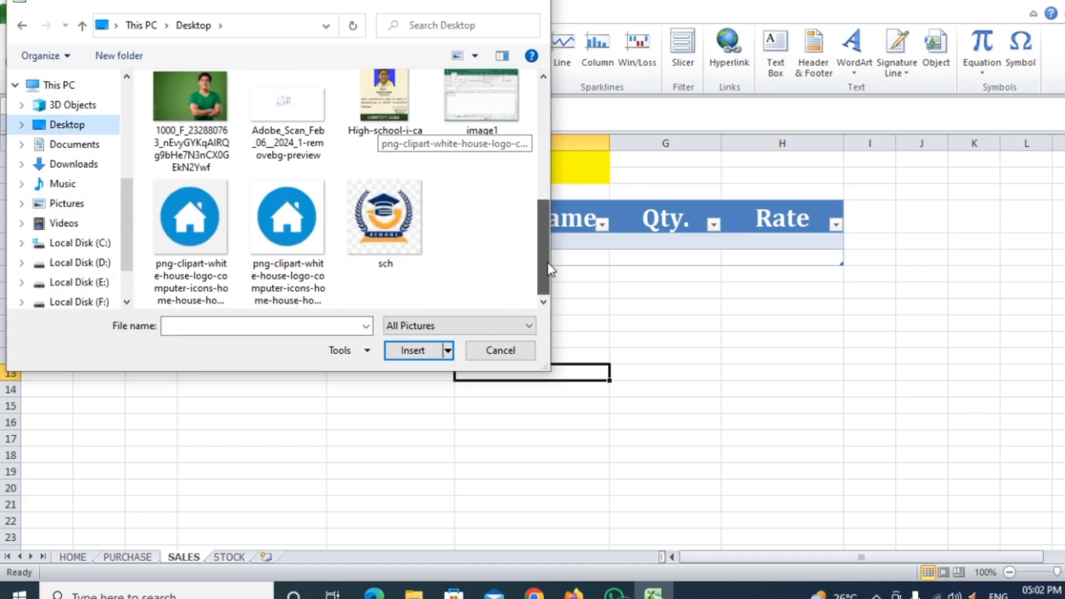
pyautogui.doubleClick(291, 228)
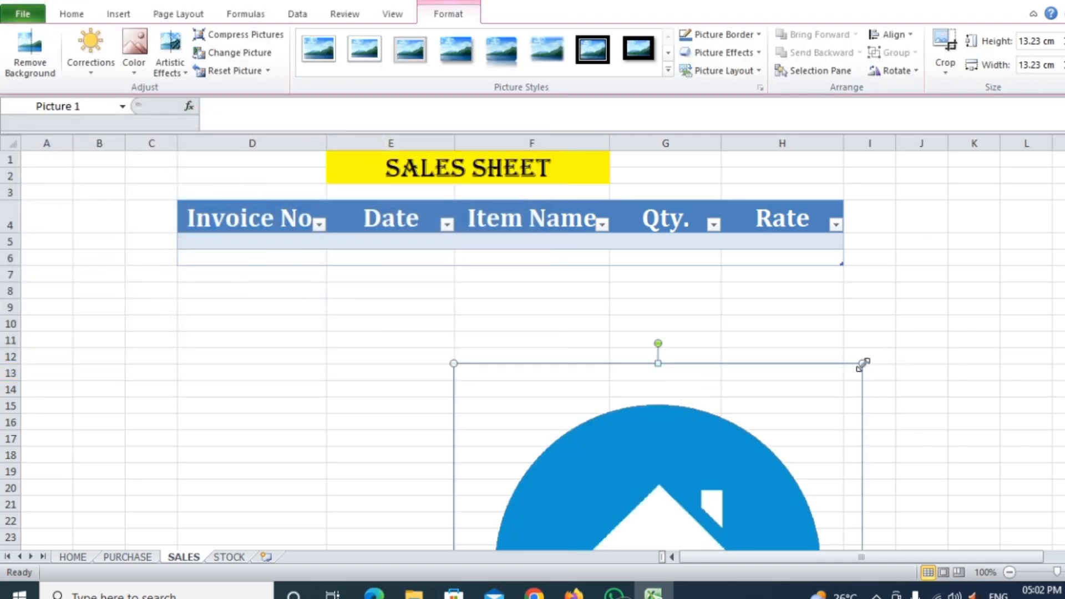
# - Shrink the house picture to about 2.33 cm square and place it over columns A and B beside the SALES table header
pyautogui.moveTo(863, 362); pyautogui.dragTo(770, 456)
pyautogui.moveTo(659, 521); pyautogui.dragTo(242, 231)
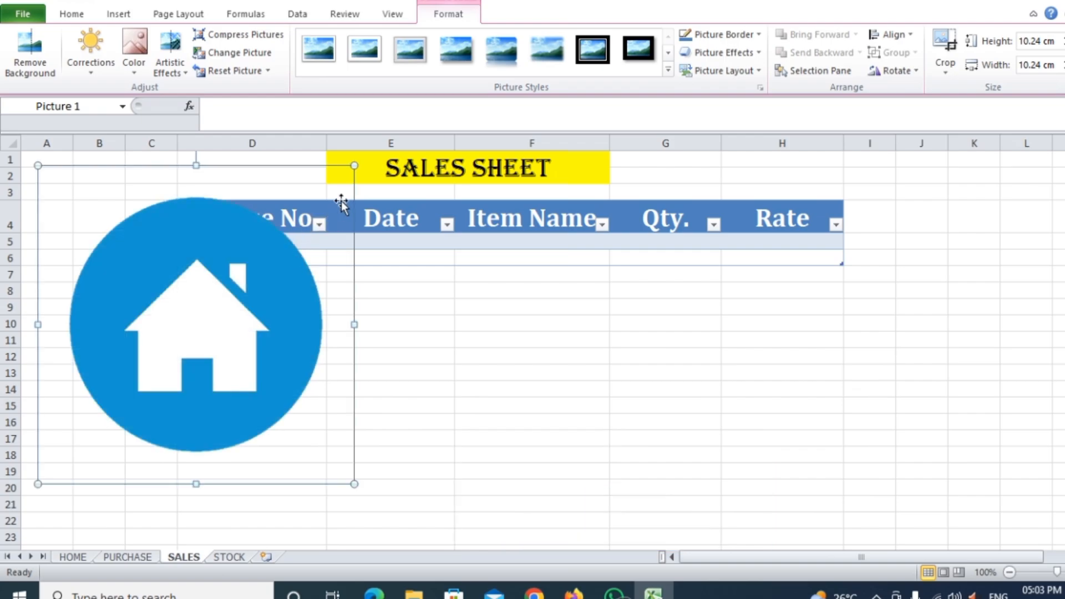
pyautogui.moveTo(354, 165); pyautogui.dragTo(133, 391)
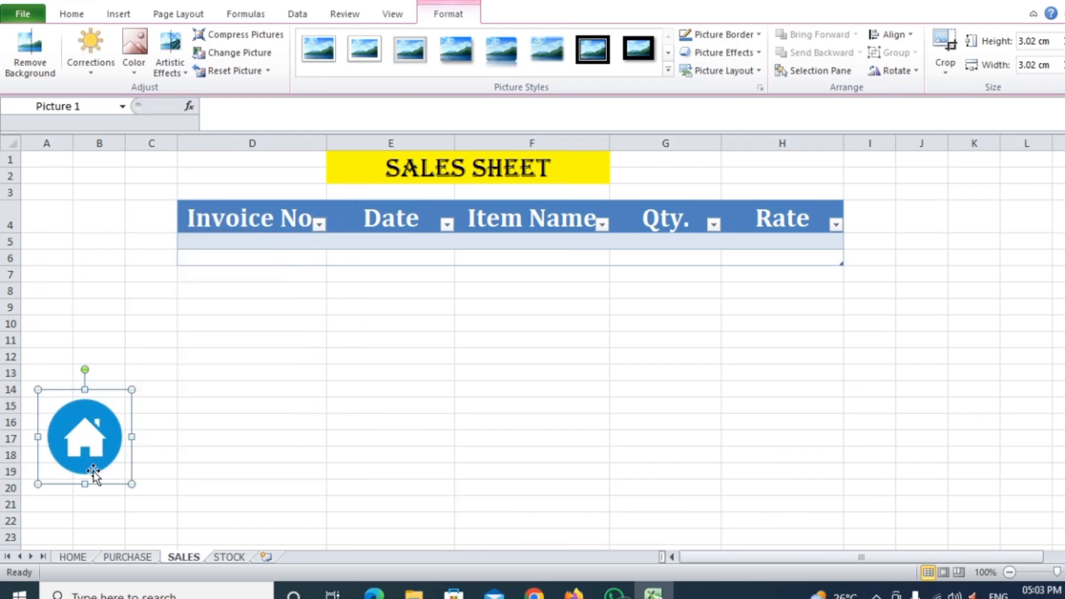
pyautogui.moveTo(91, 452); pyautogui.dragTo(92, 213)
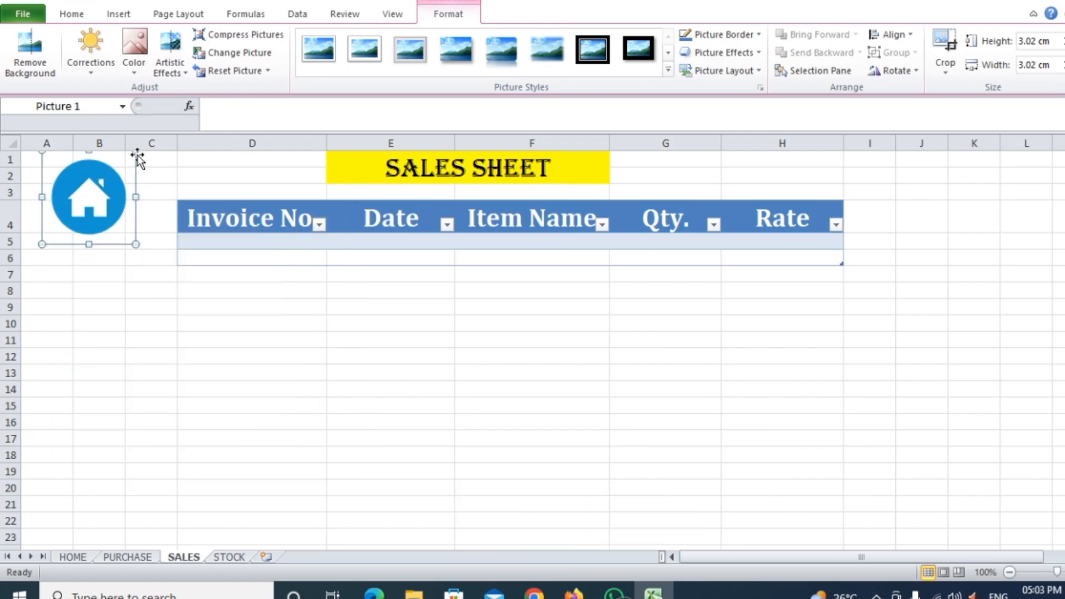
pyautogui.moveTo(135, 154); pyautogui.dragTo(114, 173)
pyautogui.moveTo(84, 209); pyautogui.dragTo(87, 201)
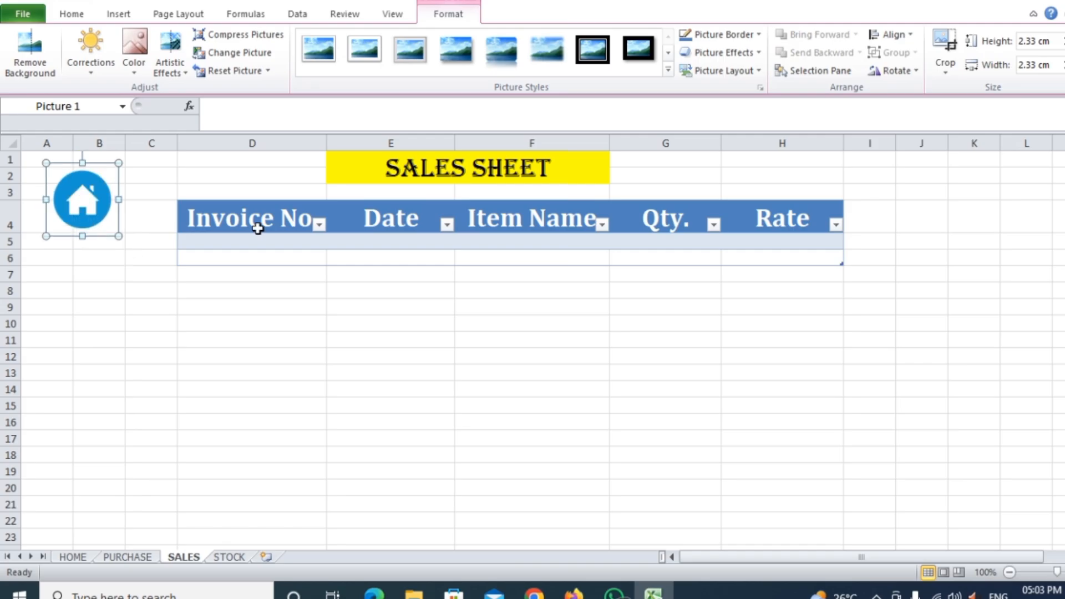
# - Hyperlink the house picture on the SALES sheet to cell A1 of the HOME sheet
pyautogui.rightClick(93, 219)
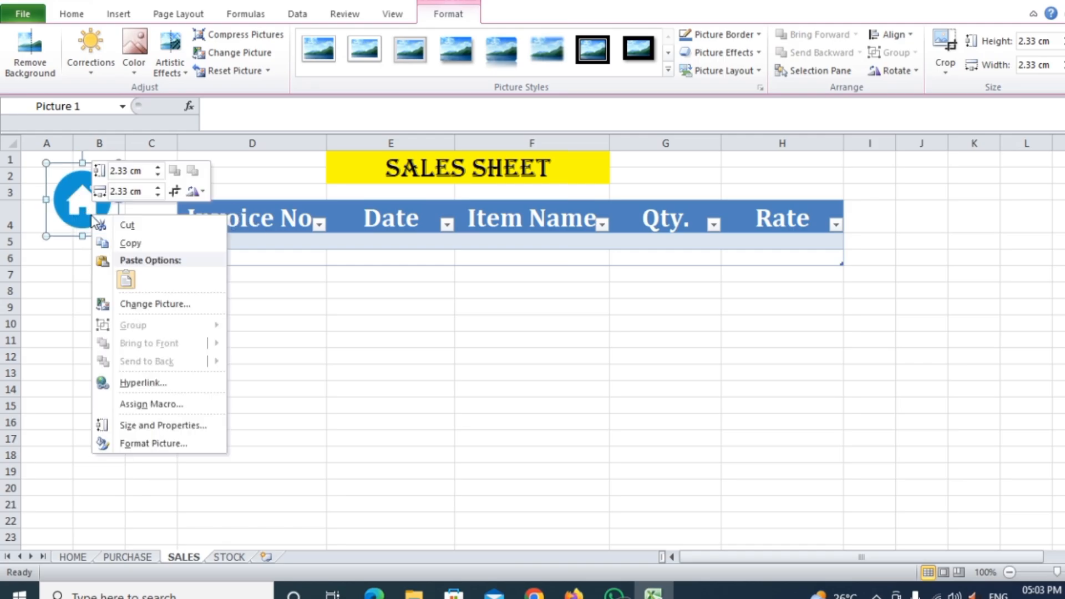
pyautogui.click(132, 384)
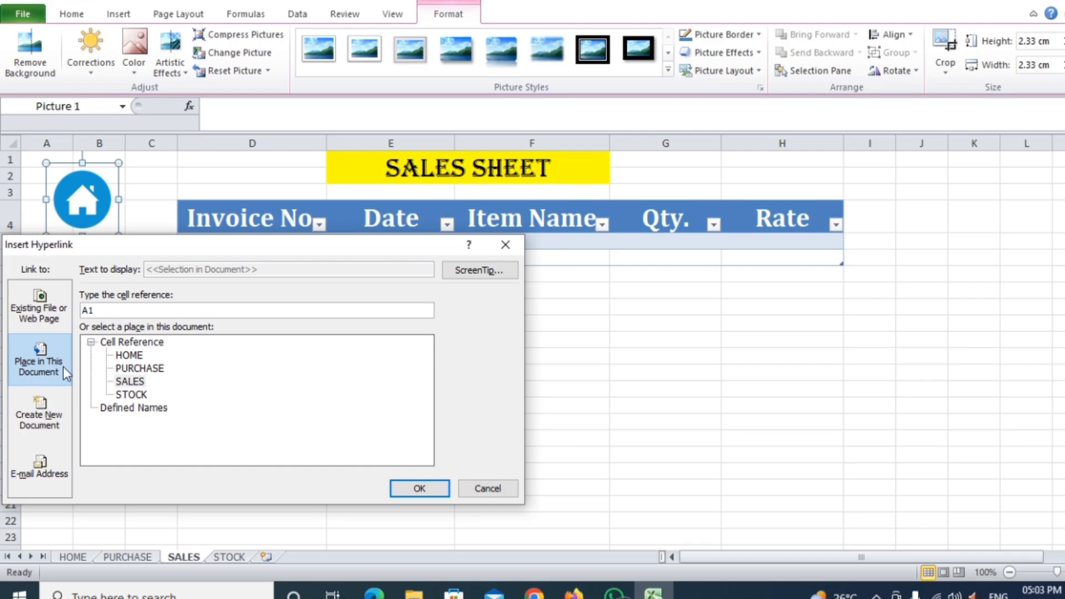
pyautogui.click(133, 356)
pyautogui.click(426, 488)
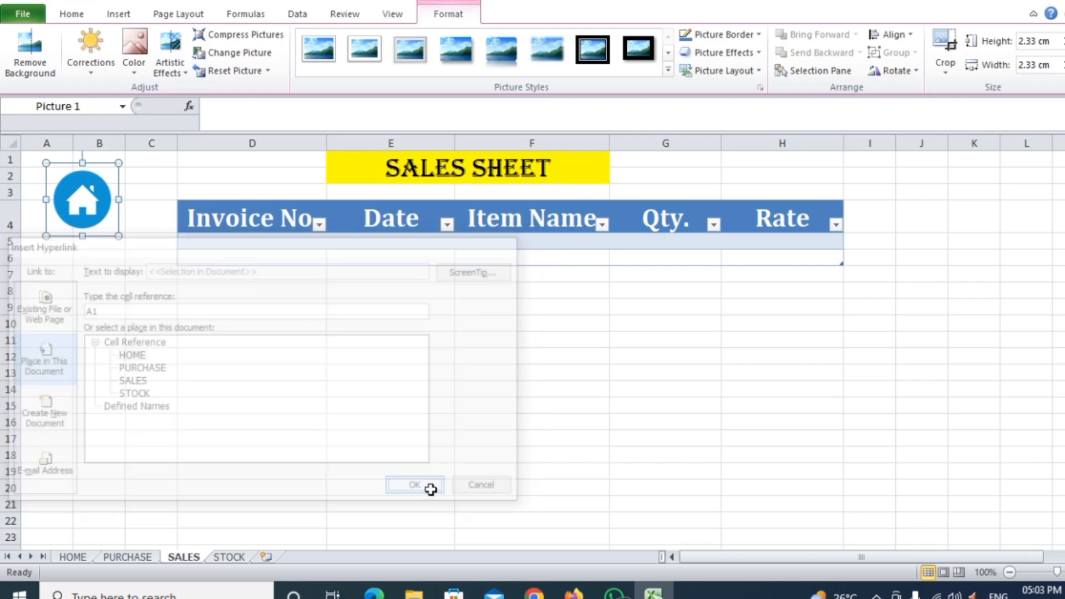
# - Deselect the house picture, test its hyperlink, and return to the SALES sheet
pyautogui.click(672, 386)
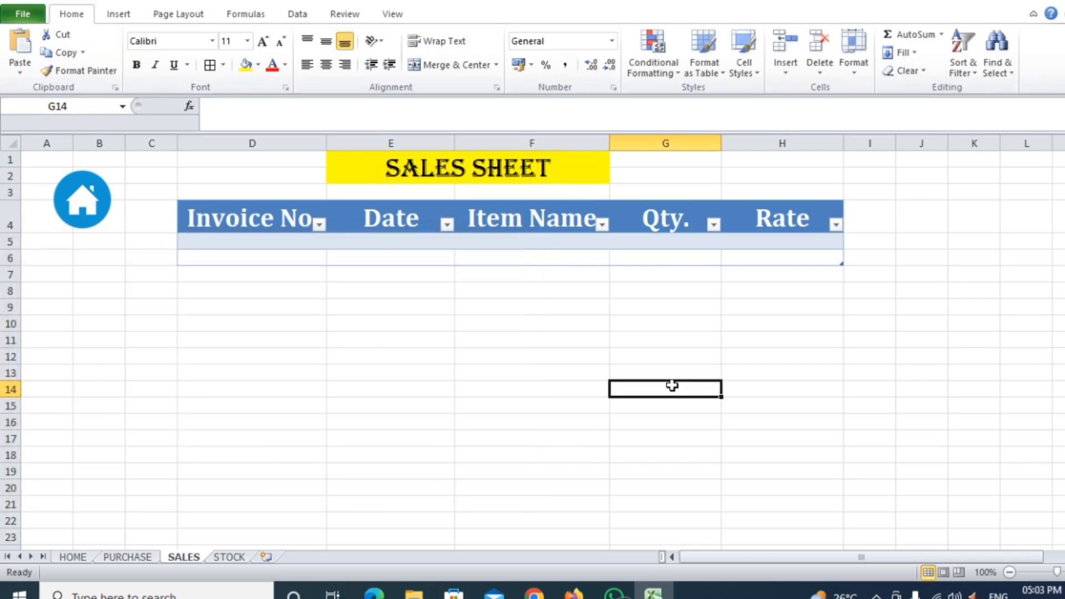
pyautogui.click(83, 215)
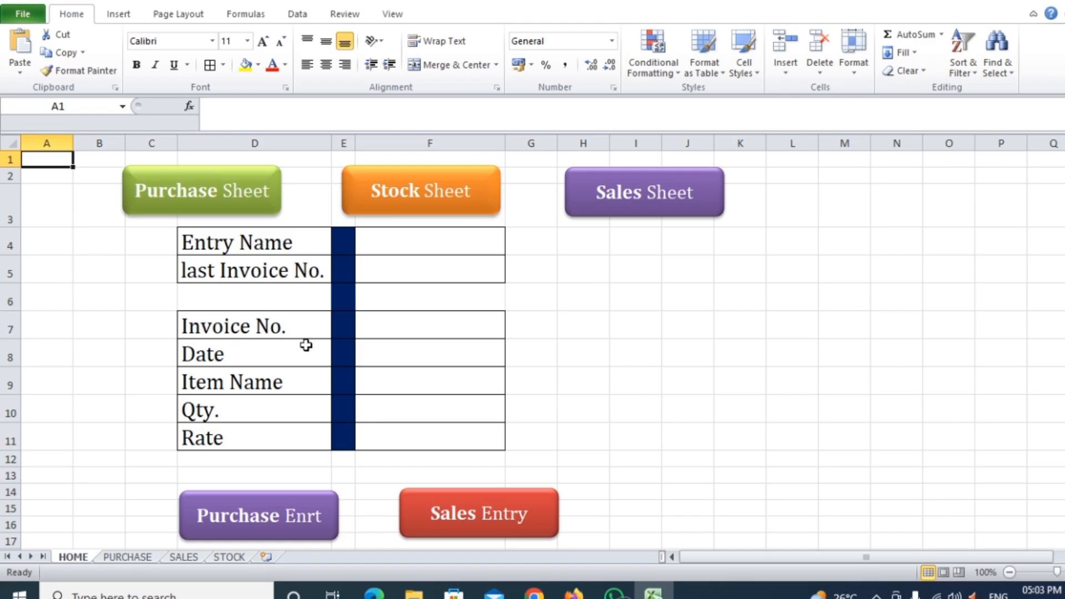
pyautogui.click(182, 557)
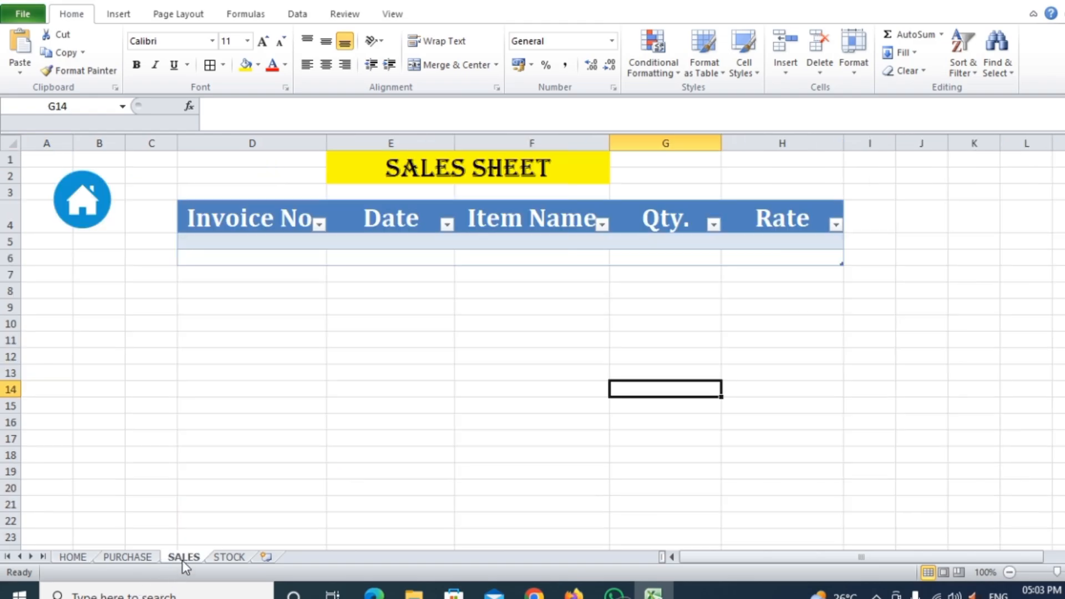
# - Copy the hyperlinked house picture from the SALES sheet and paste it onto the STOCK sheet
pyautogui.keyDown('ctrl'); pyautogui.click(92, 225); pyautogui.keyUp('ctrl')
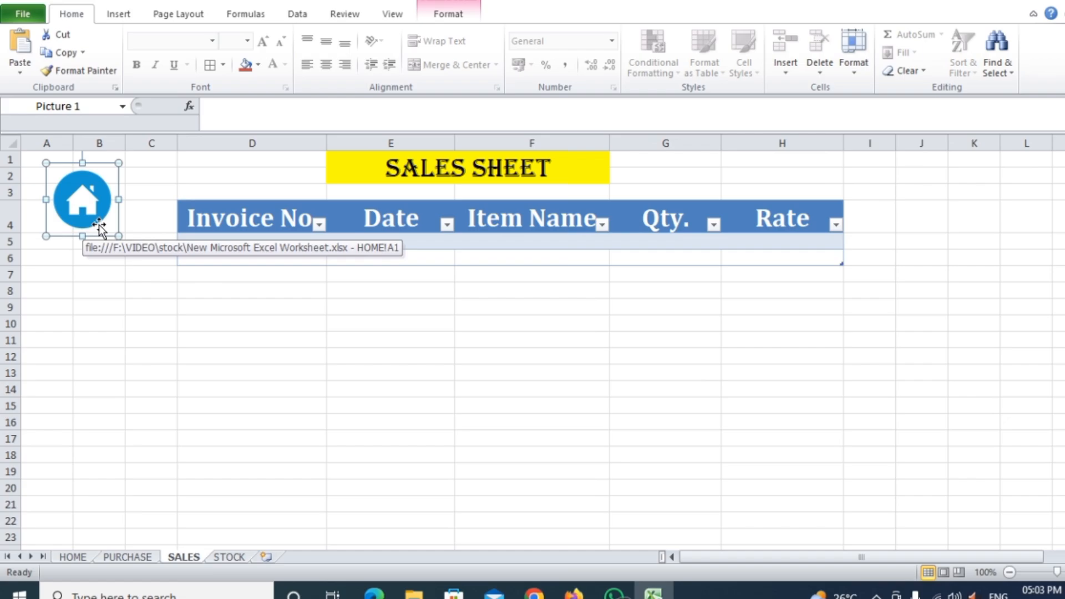
pyautogui.click(235, 558)
pyautogui.click(542, 356)
pyautogui.hotkey('ctrl', 'v')
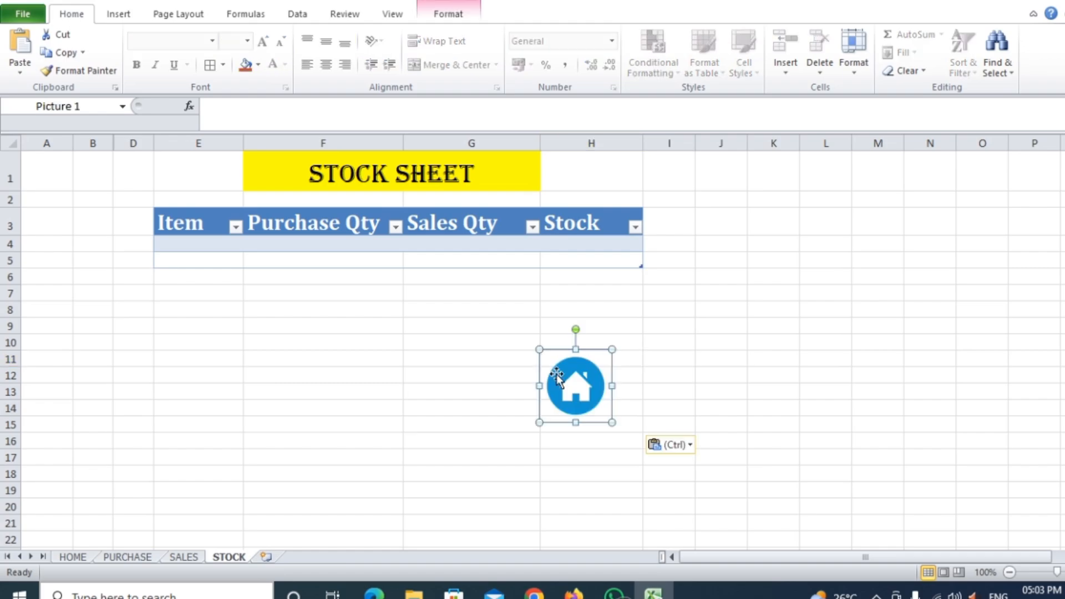
# - Move the pasted house picture over columns A and B, rows 1 to 3, of the STOCK sheet and nudge it slightly inward
pyautogui.moveTo(563, 398); pyautogui.dragTo(68, 197)
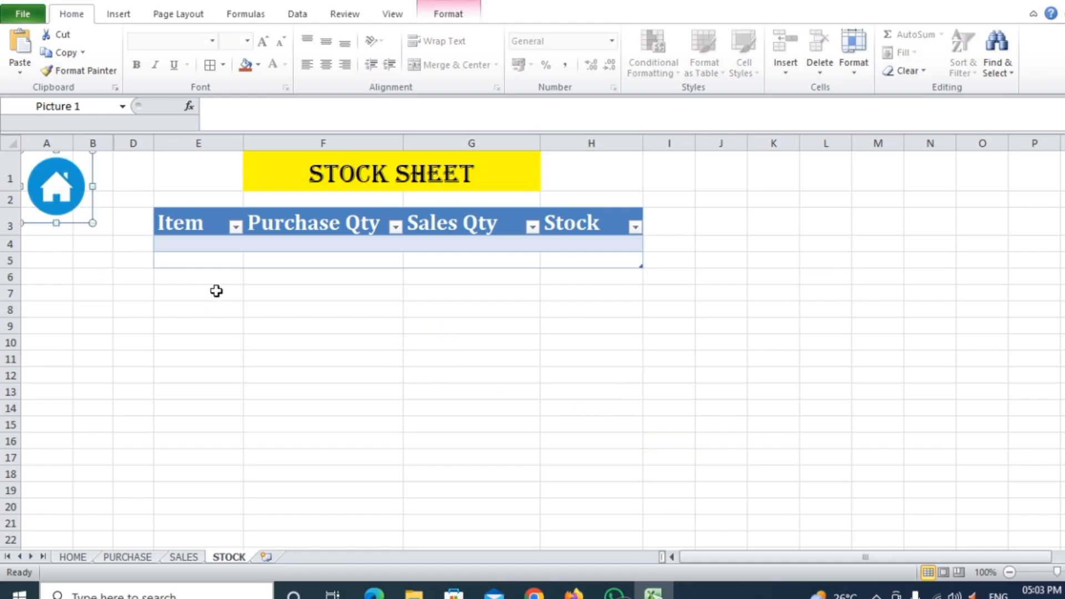
pyautogui.press('Right')
pyautogui.press('Right')
pyautogui.press('Right')
pyautogui.press('Right')
pyautogui.press('Right')
pyautogui.press('Right')
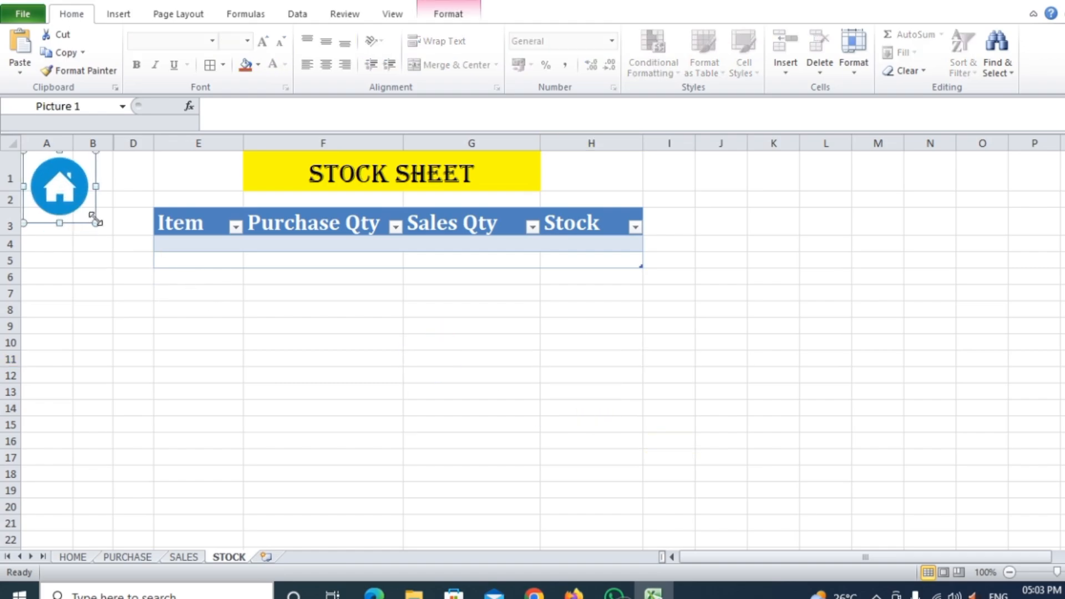
pyautogui.press('Down')
pyautogui.press('Down')
pyautogui.press('Down')
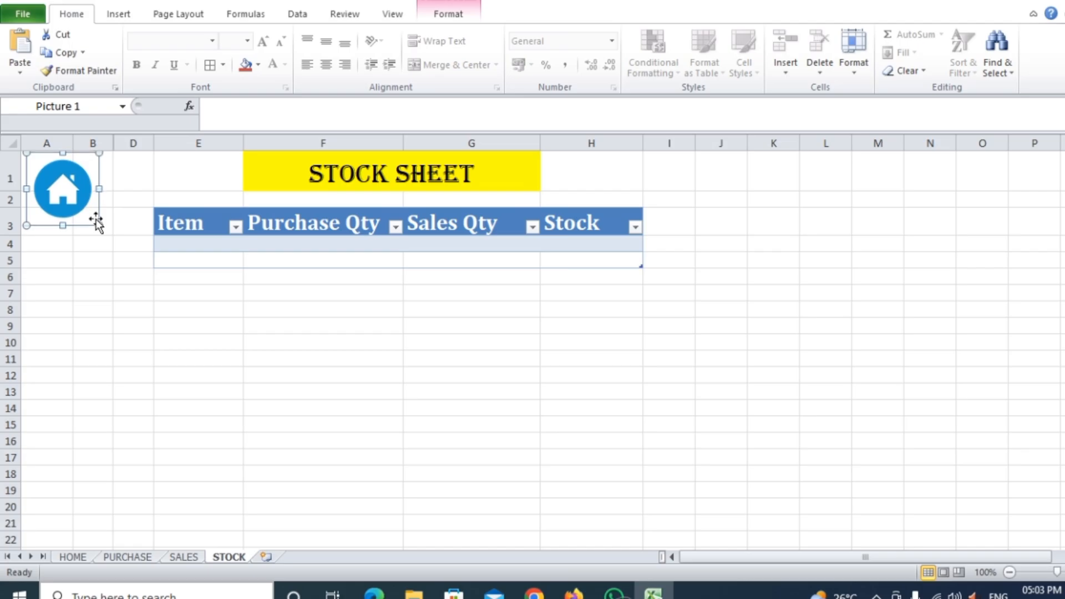
pyautogui.press('Right')
pyautogui.press('Right')
# - Test the hyperlink of the STOCK sheet's house picture, return to STOCK, and switch to the SALES sheet
pyautogui.click(202, 328)
pyautogui.click(62, 190)
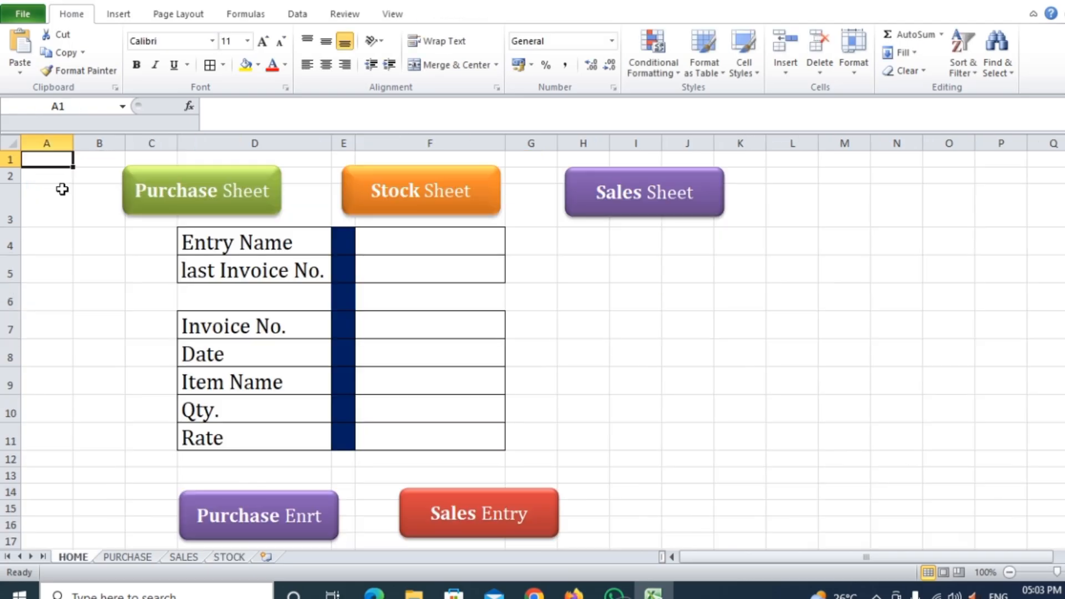
pyautogui.click(237, 557)
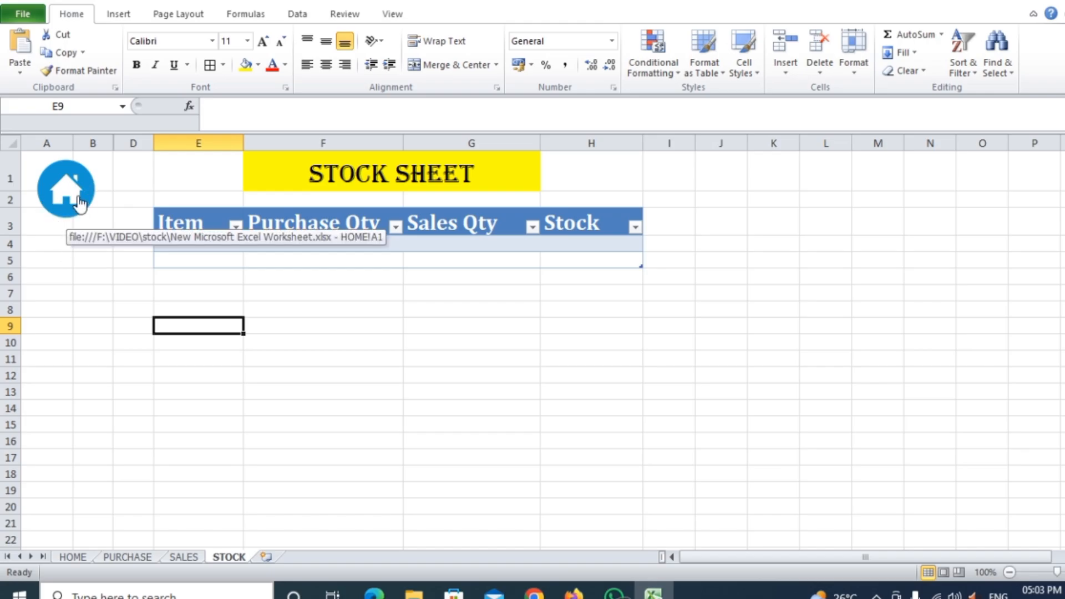
pyautogui.click(482, 389)
pyautogui.click(188, 558)
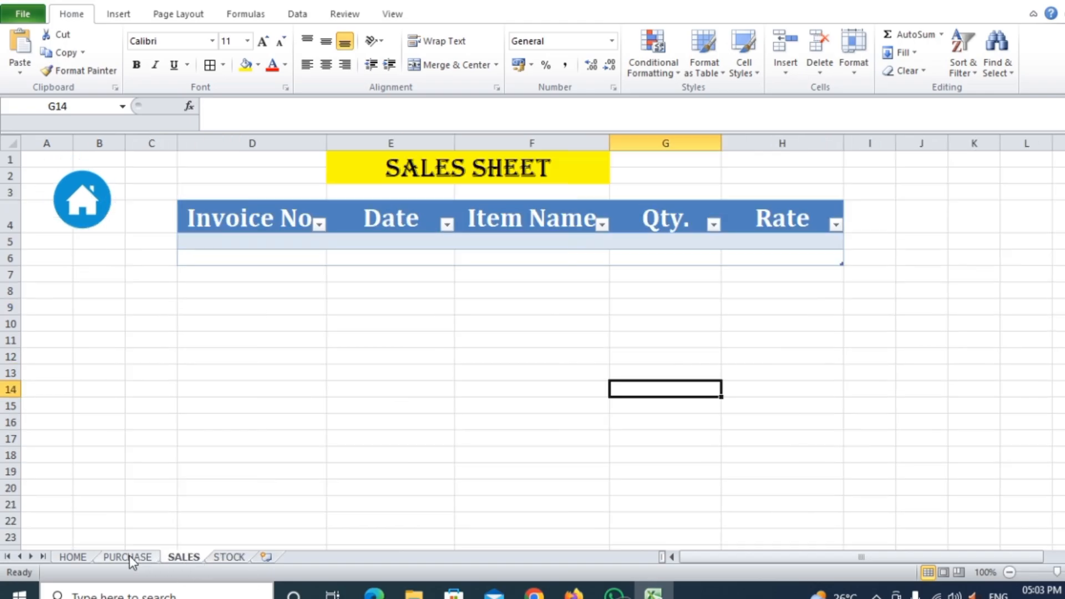
pyautogui.click(129, 557)
pyautogui.click(72, 557)
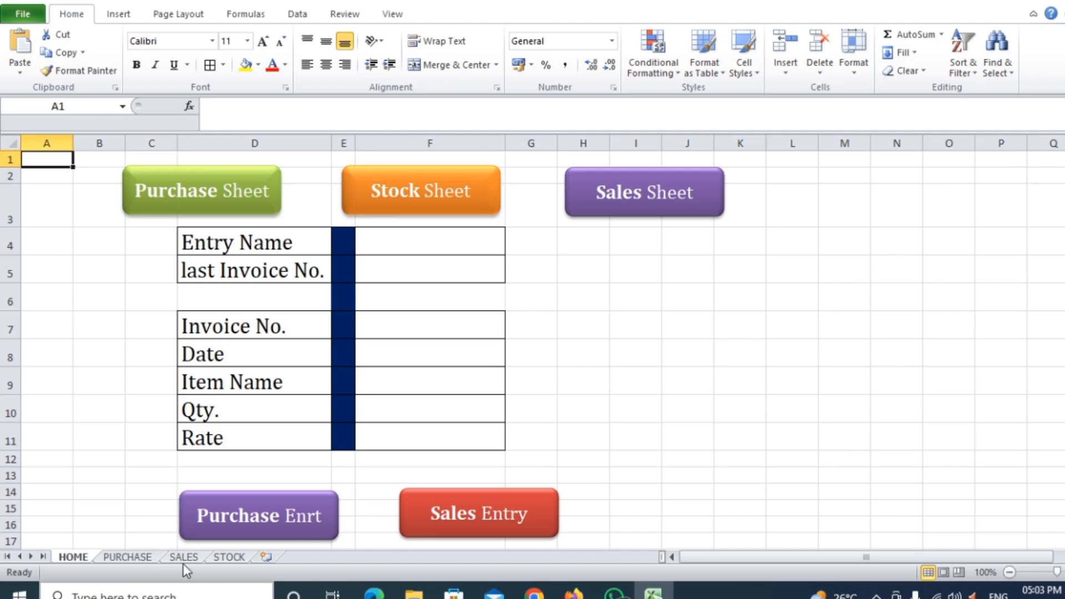
pyautogui.click(136, 557)
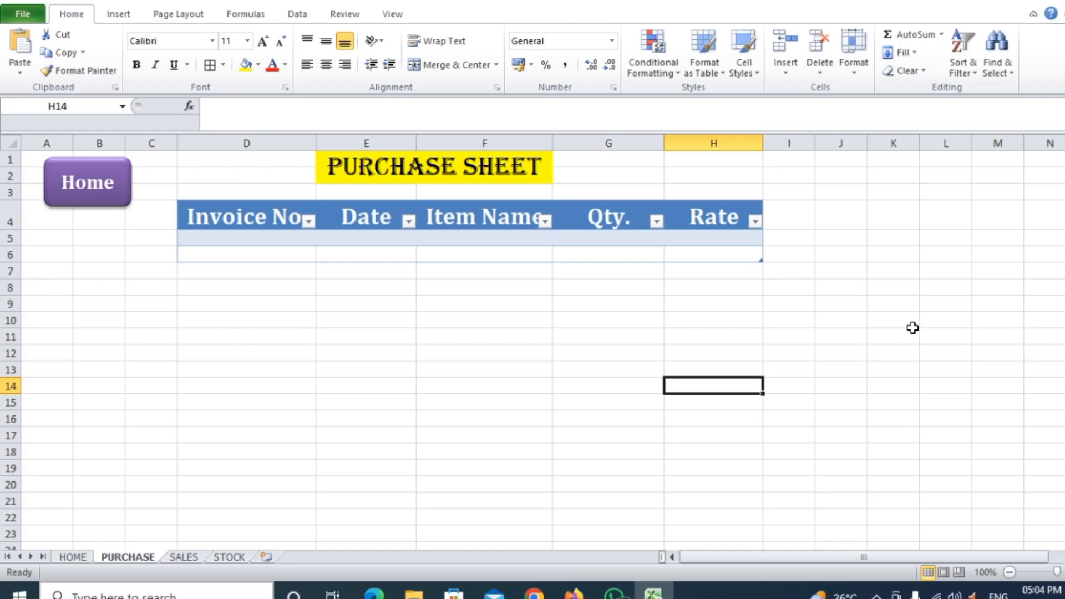
# - Copy the Purchase Sheet, Stock Sheet and Sales Sheet buttons from HOME to the PURCHASE sheet and move them into rows 13 to 16 below the table
pyautogui.click(82, 559)
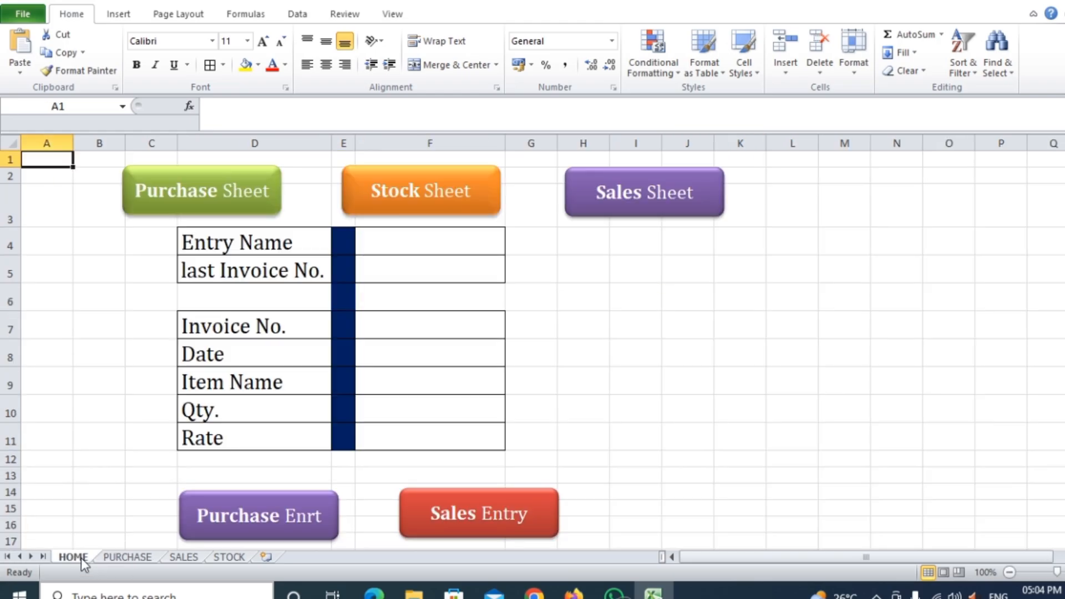
pyautogui.click(272, 210)
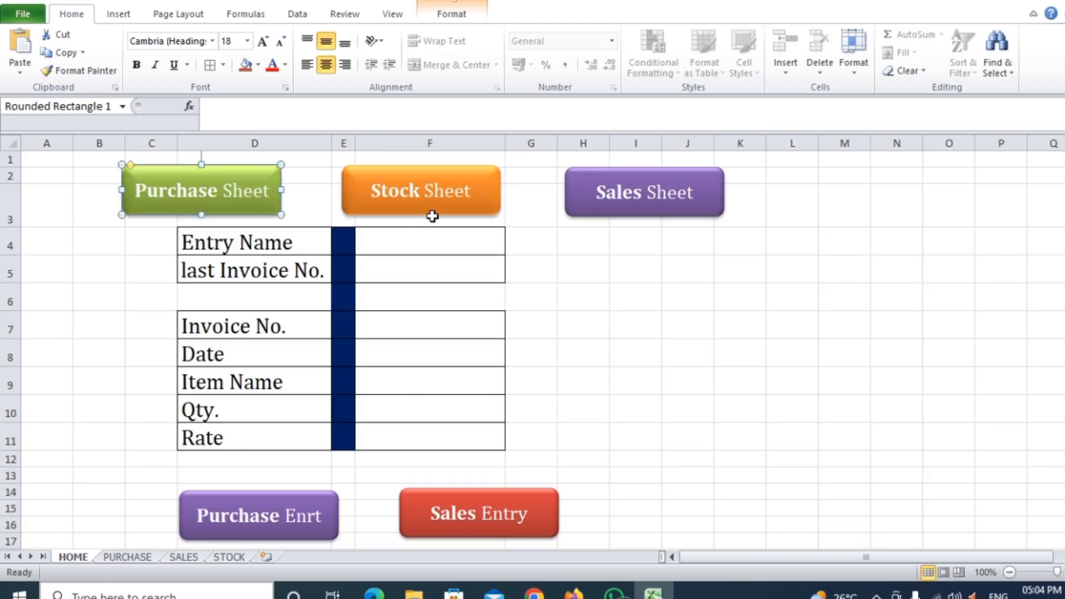
pyautogui.keyDown('ctrl'); pyautogui.click(440, 215); pyautogui.keyUp('ctrl')
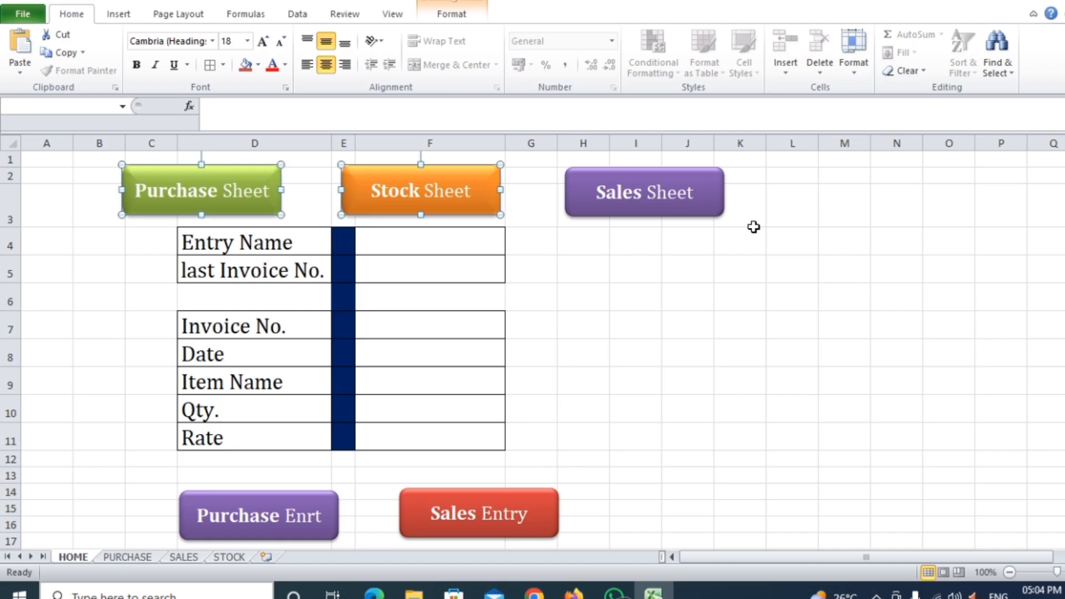
pyautogui.keyDown('ctrl'); pyautogui.click(692, 216); pyautogui.keyUp('ctrl')
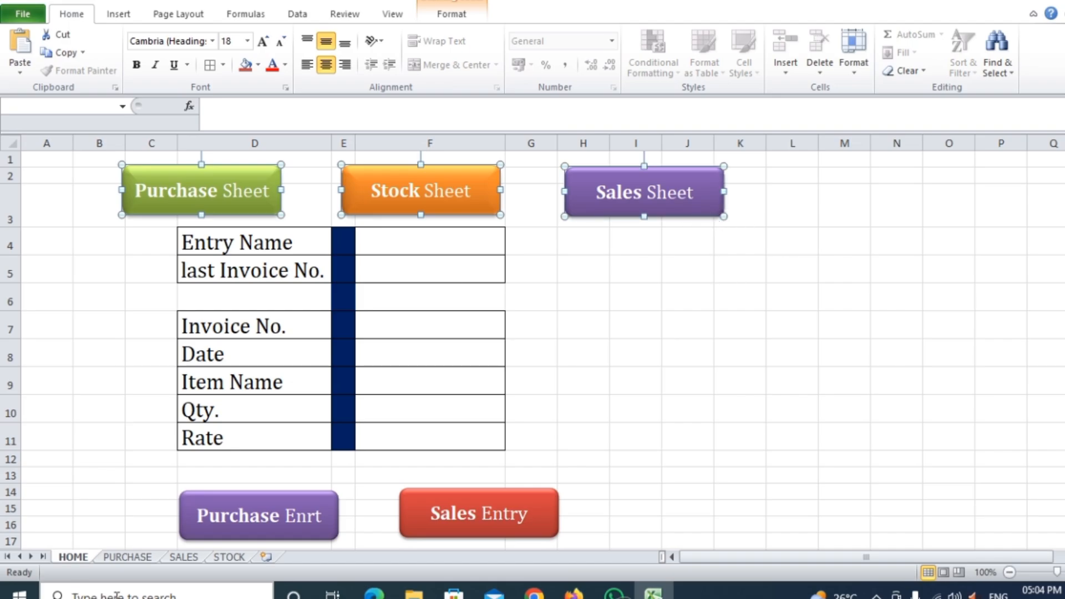
pyautogui.click(127, 558)
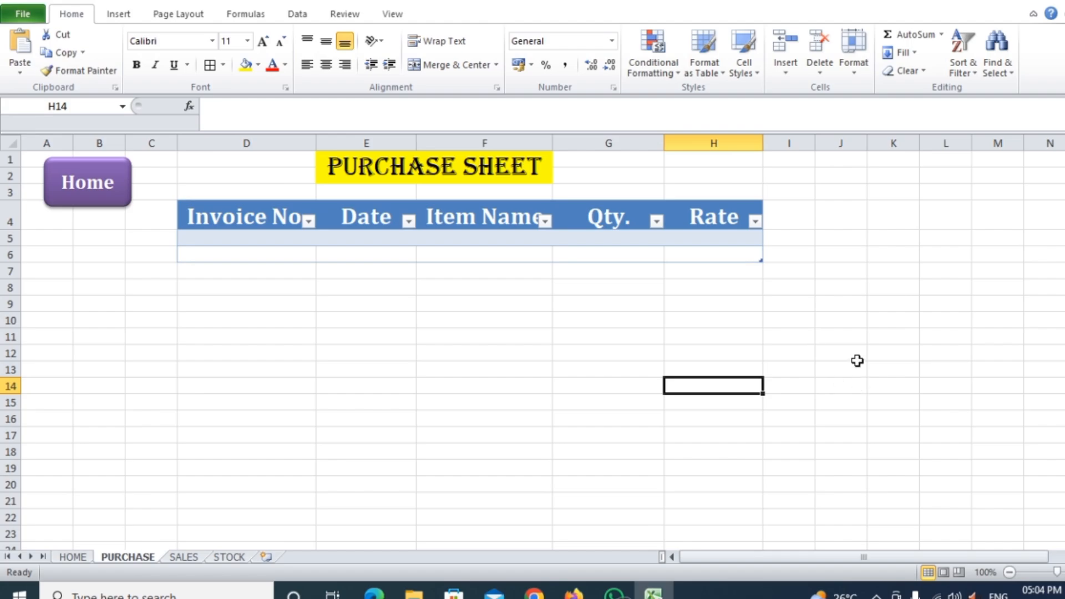
pyautogui.hotkey('ctrl', 'v')
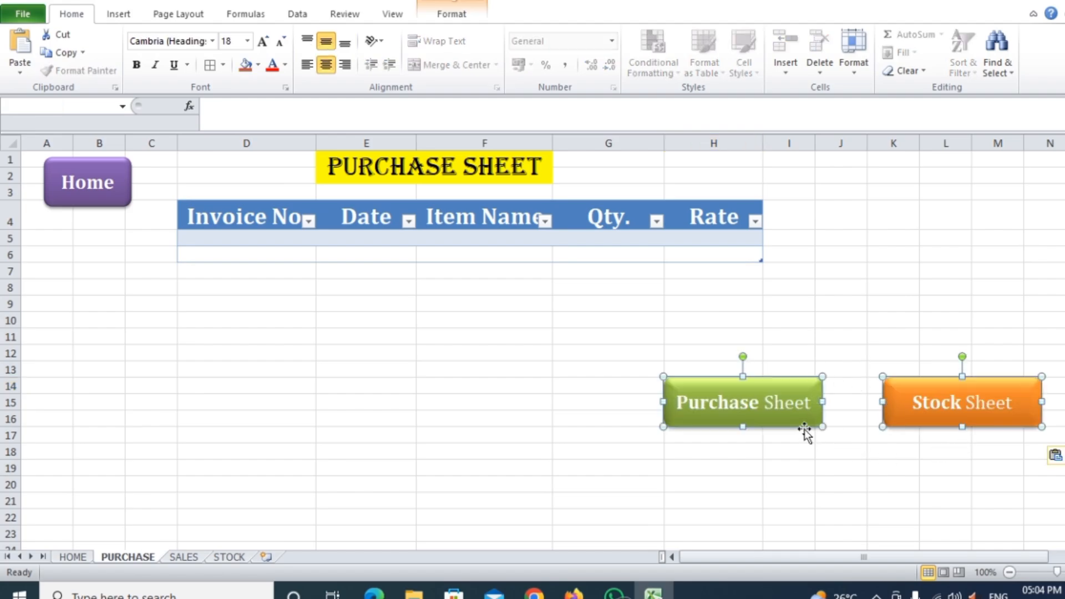
pyautogui.moveTo(799, 426); pyautogui.dragTo(420, 420)
pyautogui.click(700, 519)
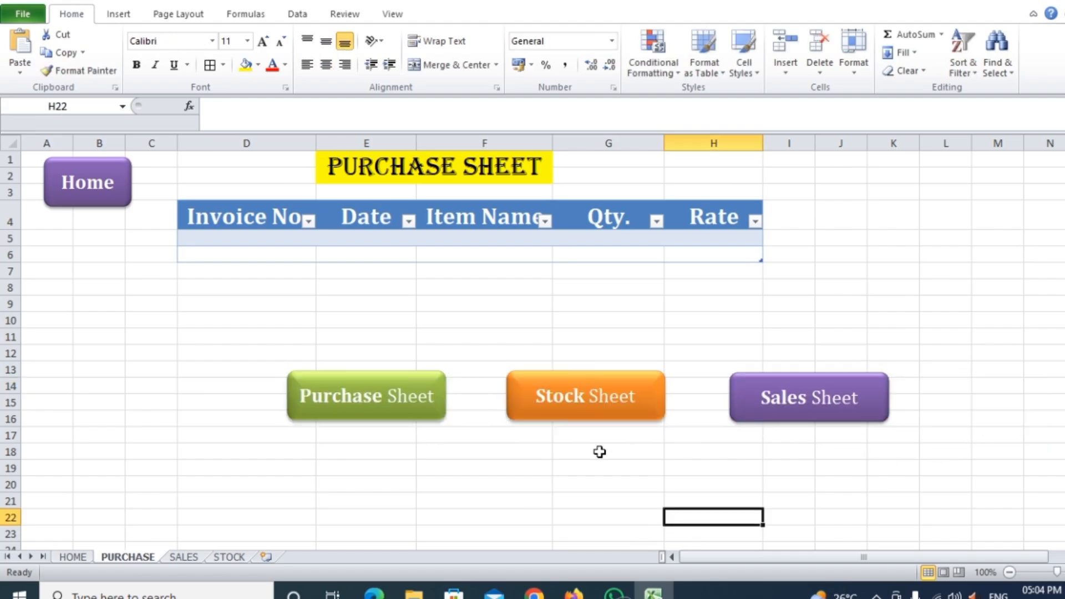
# - Move the Purchase Sheet button above the table's Qty. and Rate columns and place a copy of the Stock Sheet button beside it in rows 1 to 3
pyautogui.keyDown('ctrl'); pyautogui.click(419, 418); pyautogui.keyUp('ctrl')
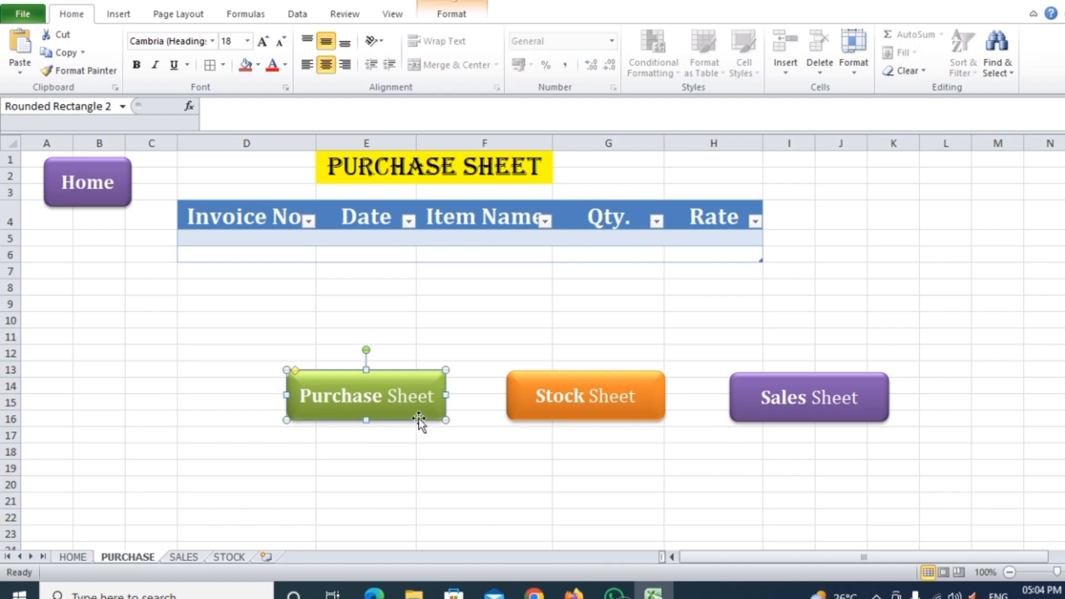
pyautogui.moveTo(418, 419); pyautogui.dragTo(740, 200)
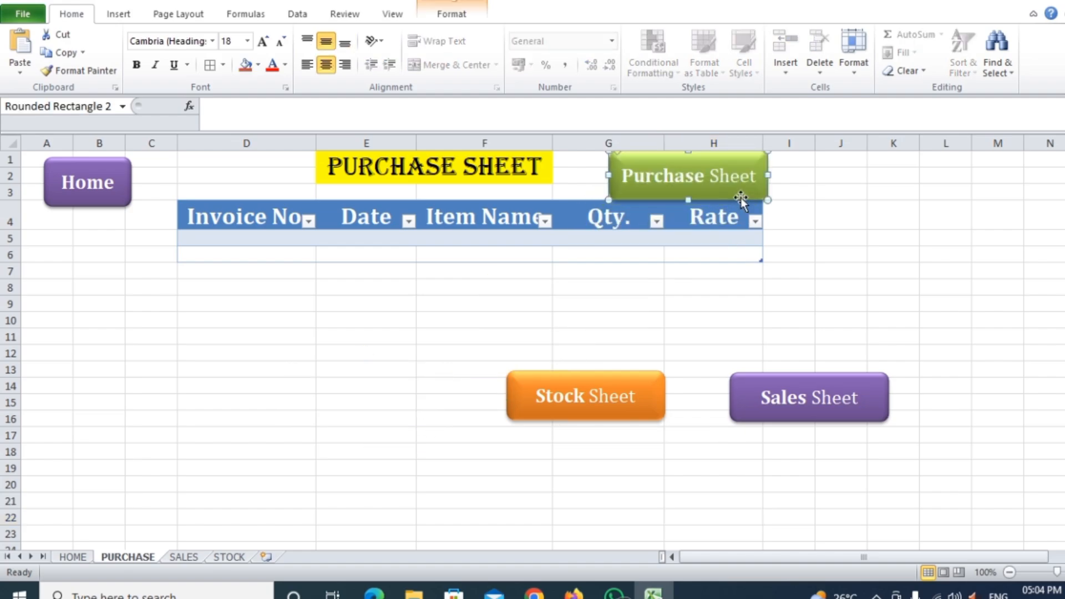
pyautogui.keyDown('ctrl'); pyautogui.click(644, 418); pyautogui.keyUp('ctrl')
pyautogui.moveTo(644, 417); pyautogui.dragTo(635, 332)
pyautogui.click(691, 472)
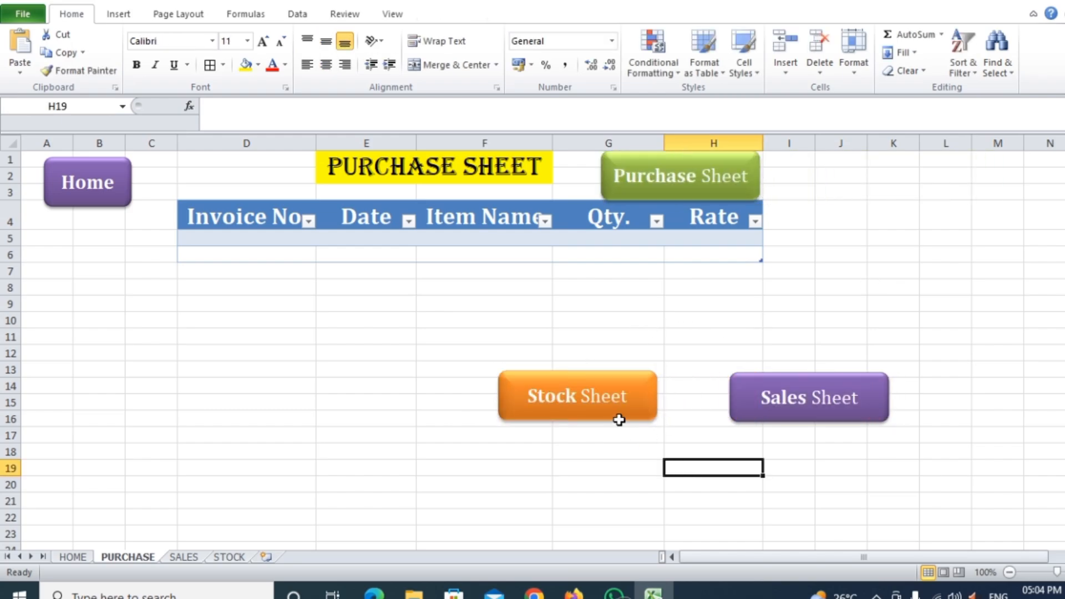
pyautogui.moveTo(644, 419); pyautogui.dragTo(923, 198)
pyautogui.click(699, 472)
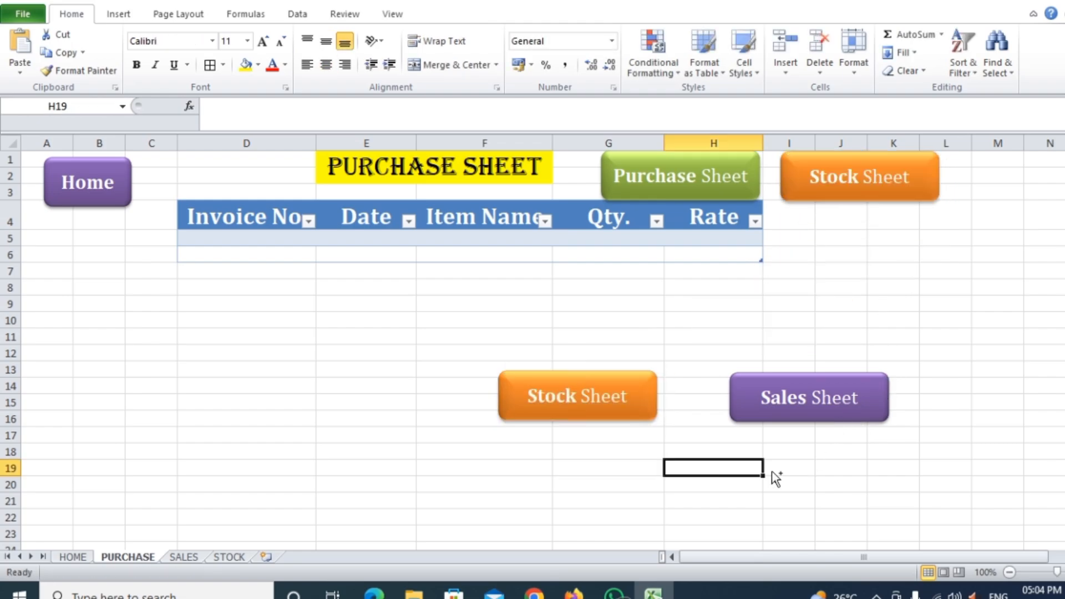
# - Move the Sales Sheet button below the upper Stock Sheet button, over columns K to M, and make it slightly narrower
pyautogui.moveTo(810, 427); pyautogui.dragTo(1019, 210)
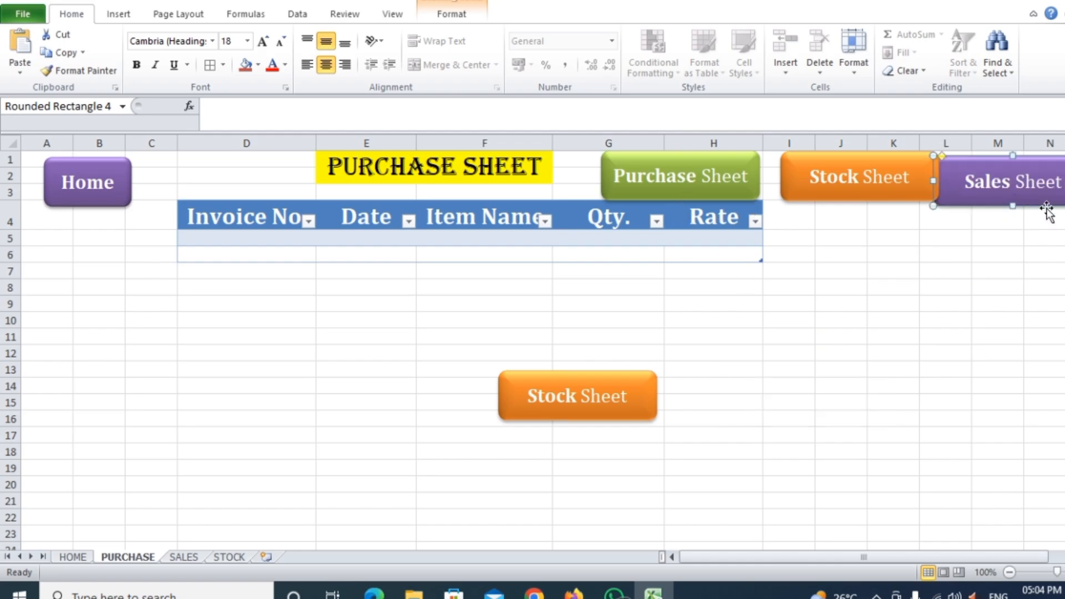
pyautogui.moveTo(1043, 203); pyautogui.dragTo(979, 272)
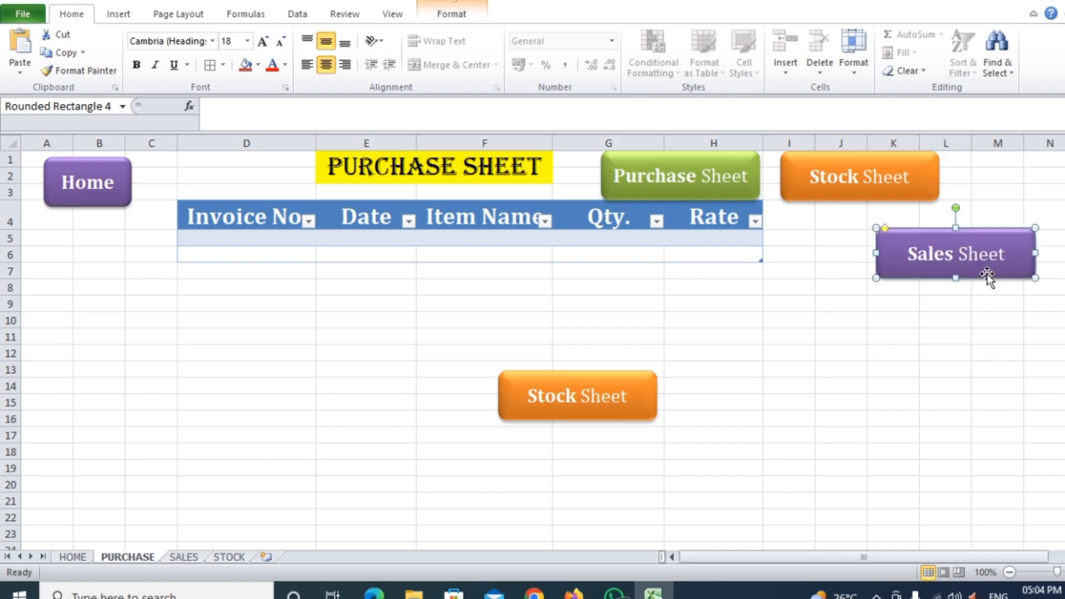
pyautogui.moveTo(1039, 252); pyautogui.dragTo(1010, 253)
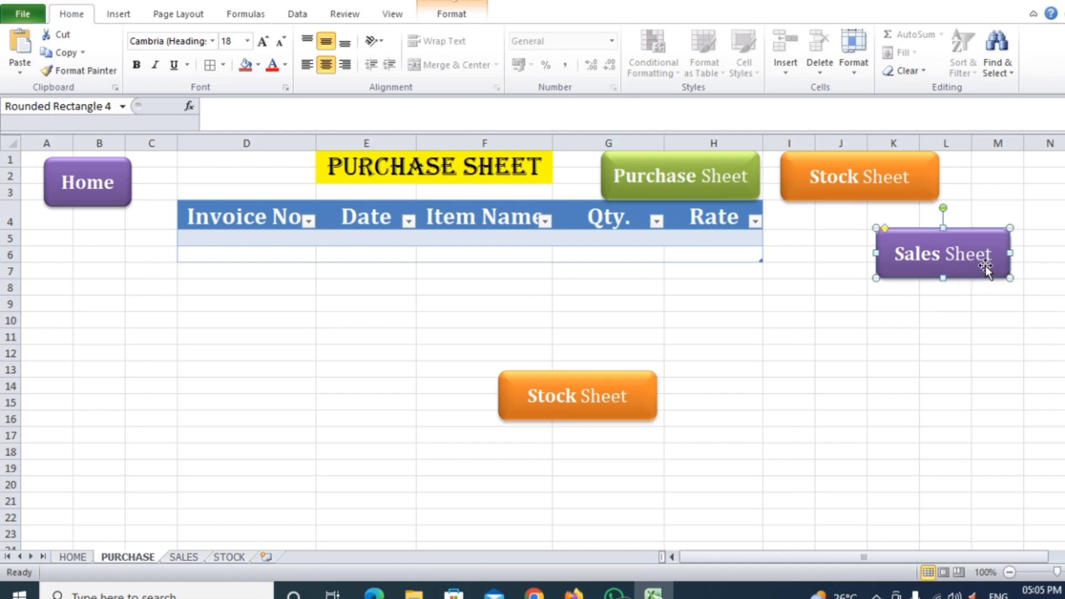
# - Try deleting the Purchase Sheet and Sales Sheet buttons and moving the lower Stock Sheet button above the table, and undo these changes
pyautogui.keyDown('ctrl'); pyautogui.click(688, 188); pyautogui.keyUp('ctrl')
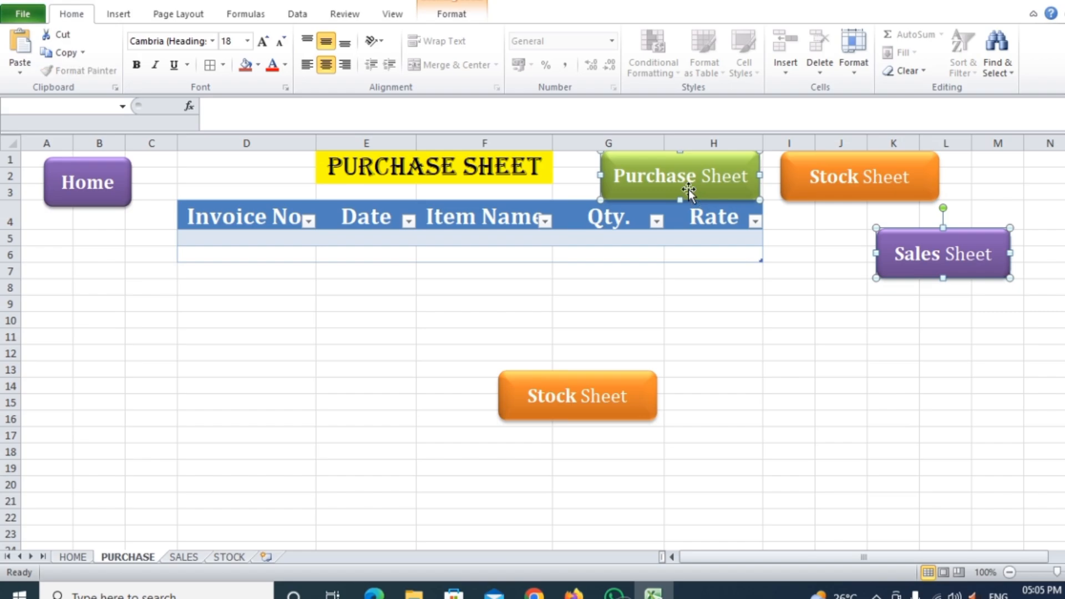
pyautogui.press('Delete')
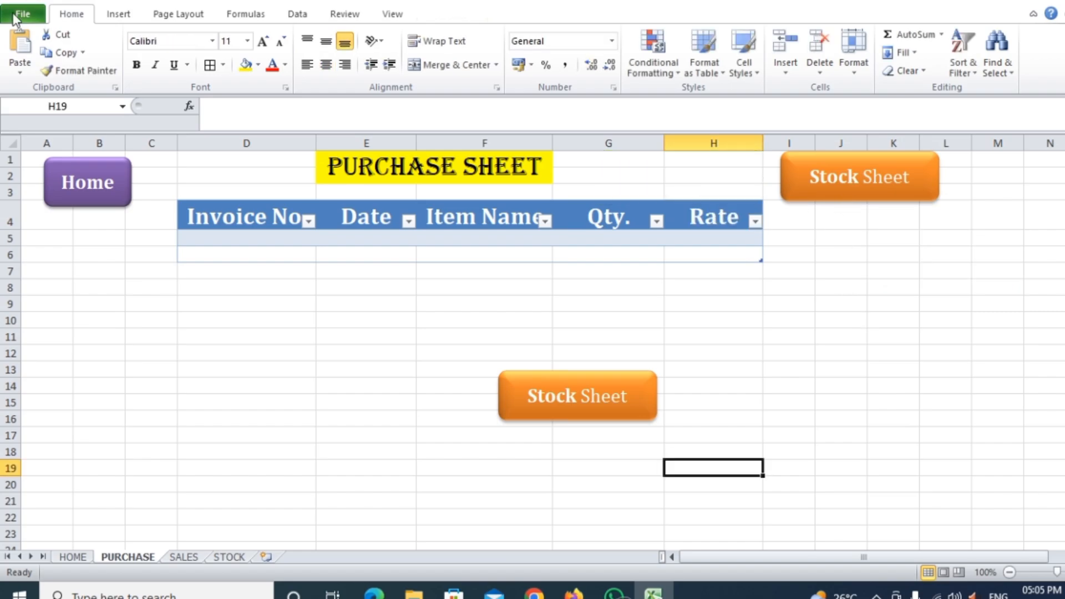
pyautogui.click(838, 436)
pyautogui.click(591, 425)
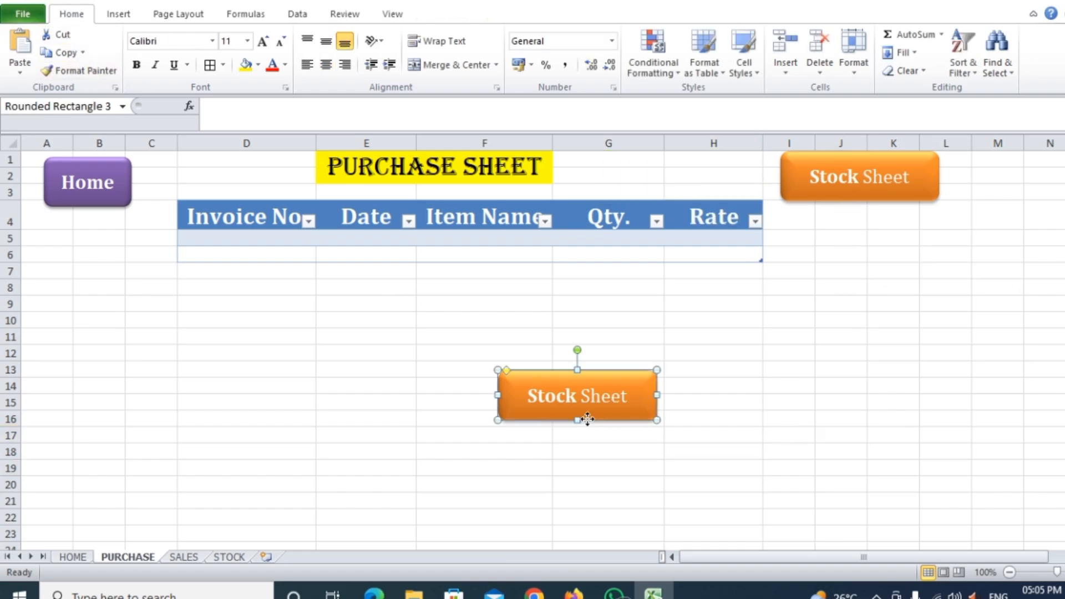
pyautogui.moveTo(649, 407); pyautogui.dragTo(734, 189)
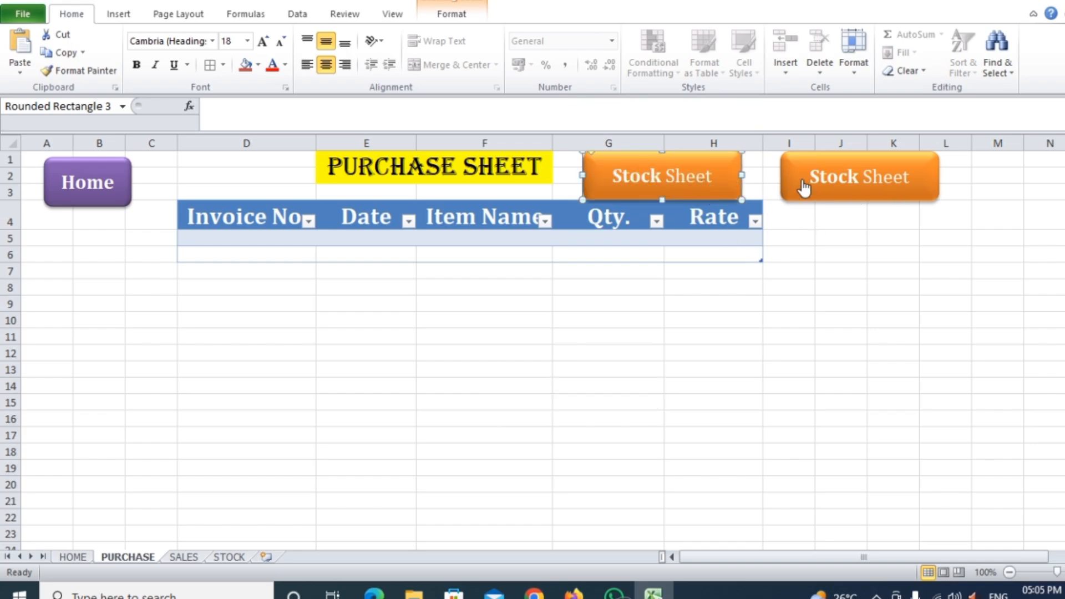
pyautogui.hotkey('ctrl', 'z')
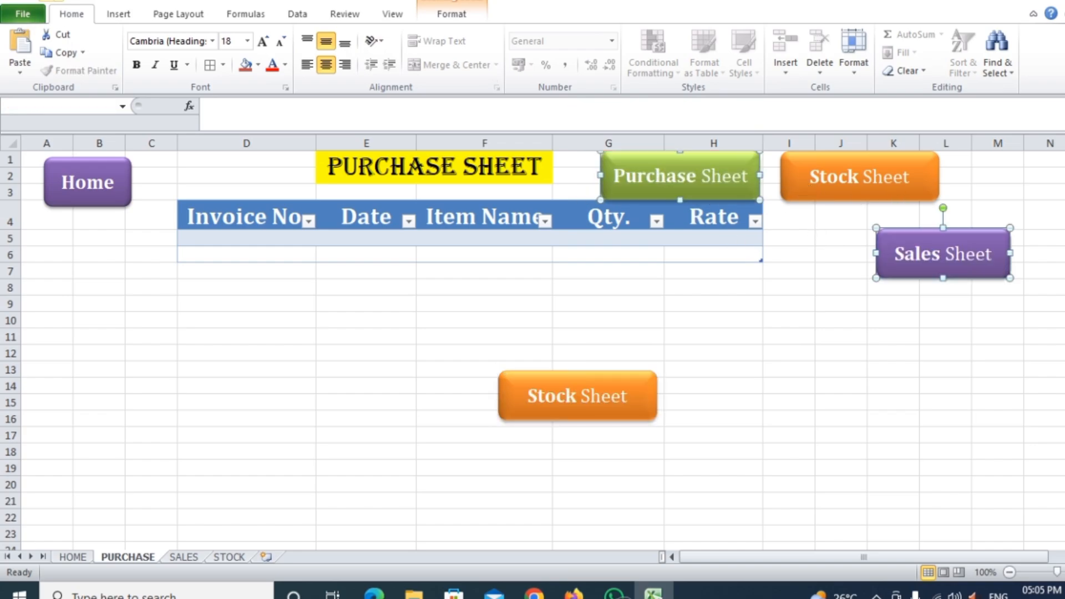
pyautogui.click(860, 366)
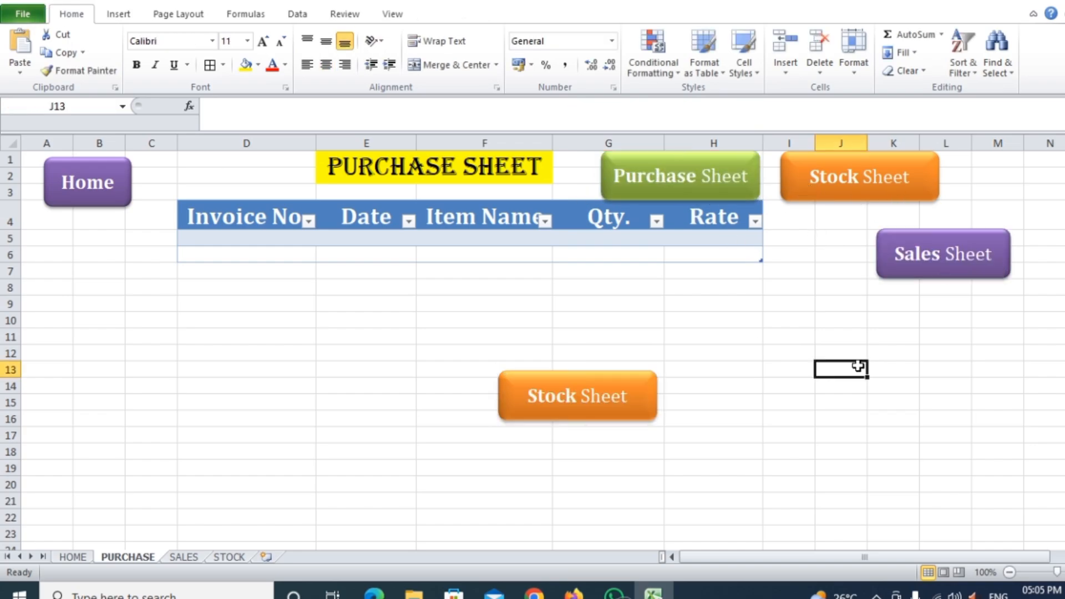
# - Delete the lower Stock Sheet button and move the Sales Sheet button beside the remaining Stock Sheet button in rows 1 to 3
pyautogui.click(625, 422)
pyautogui.press('Delete')
pyautogui.click(923, 442)
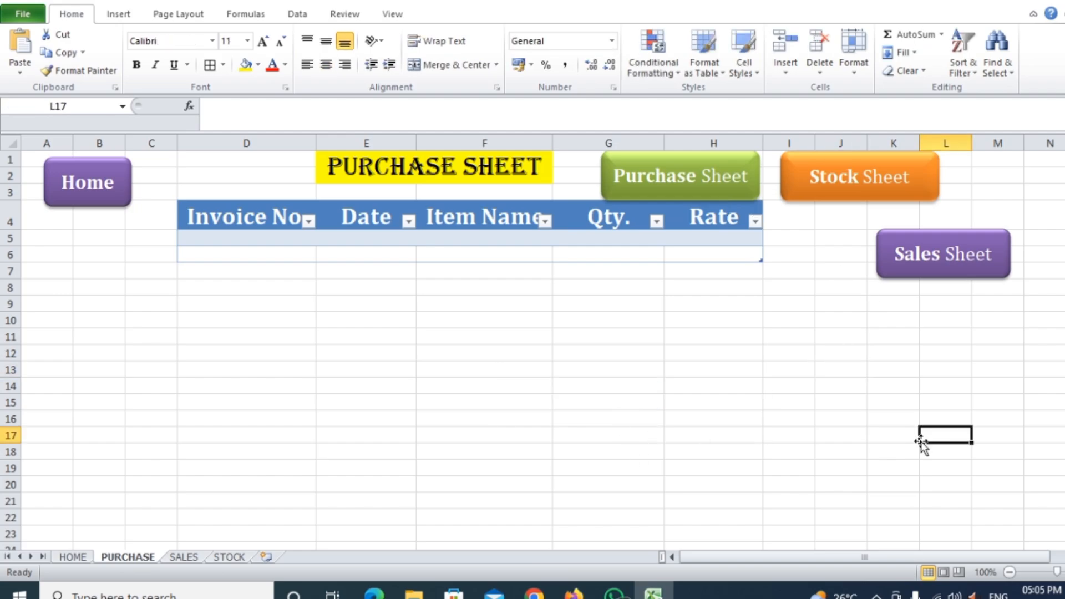
pyautogui.moveTo(944, 279); pyautogui.dragTo(1013, 192)
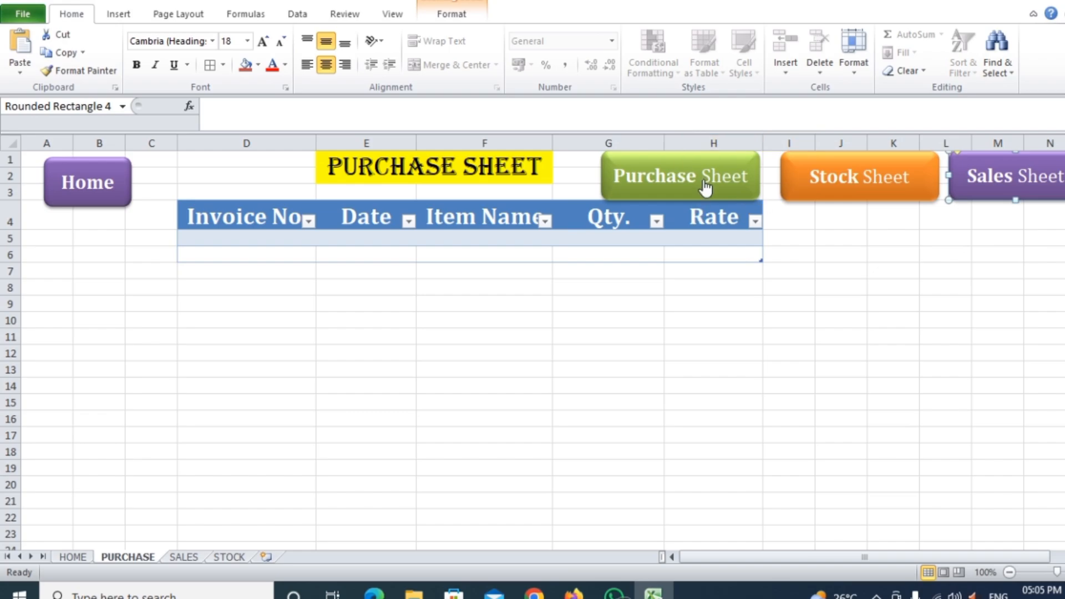
# - Test the Purchase Sheet button's hyperlink, and delete that button from the PURCHASE sheet
pyautogui.click(706, 200)
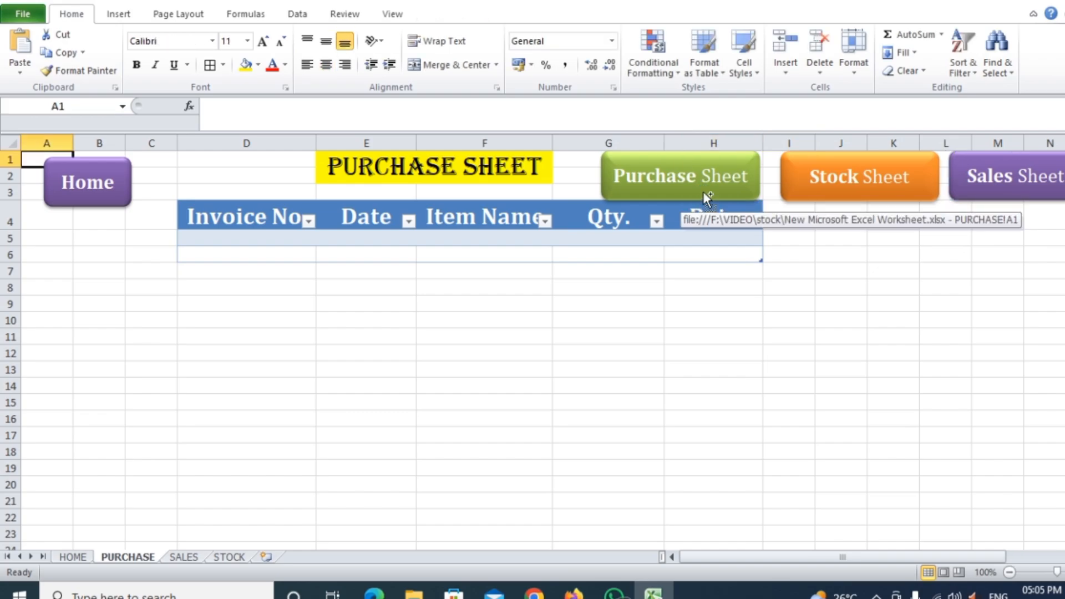
pyautogui.keyDown('ctrl'); pyautogui.click(704, 192); pyautogui.keyUp('ctrl')
pyautogui.press('Delete')
pyautogui.click(877, 318)
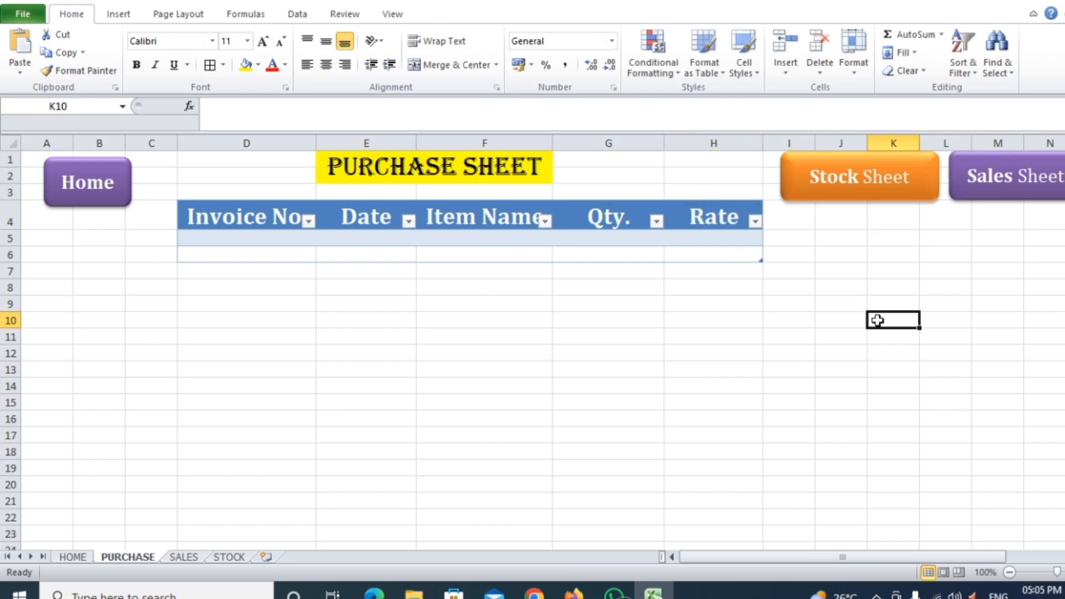
# - Place a copy of the Stock Sheet button slightly further left, over columns H to K, and delete the original behind it
pyautogui.keyDown('ctrl'); pyautogui.click(866, 201); pyautogui.keyUp('ctrl')
pyautogui.moveTo(867, 201); pyautogui.dragTo(835, 201)
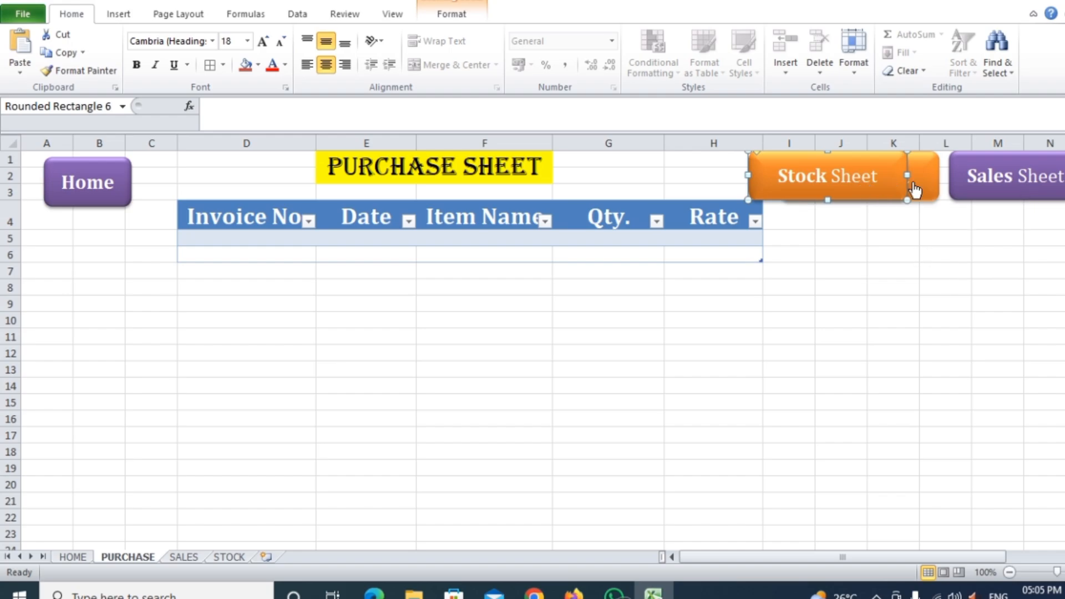
pyautogui.click(931, 203)
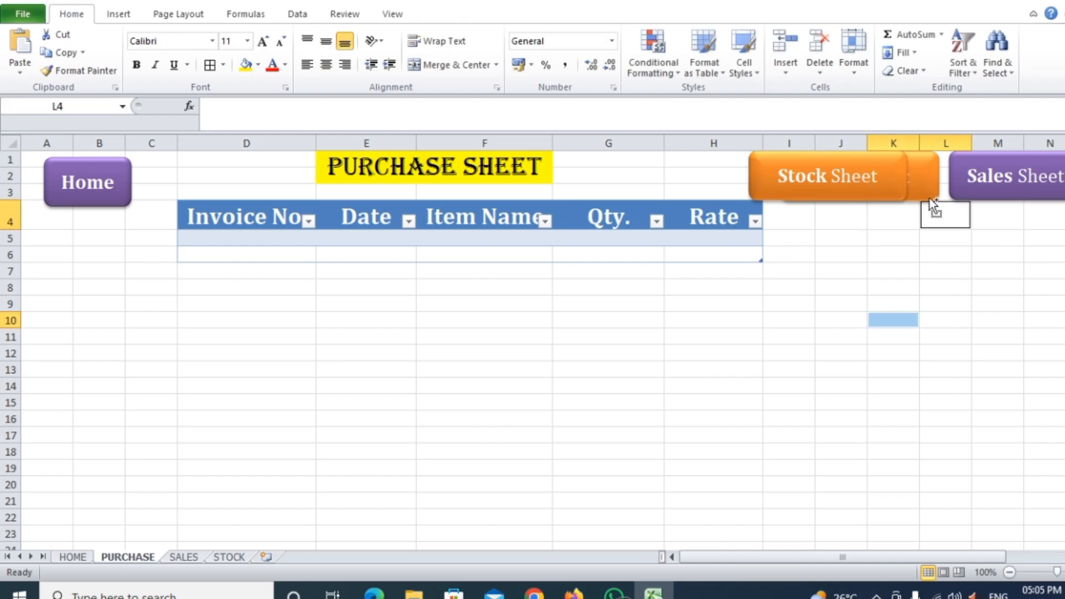
pyautogui.click(930, 195)
pyautogui.press('Delete')
pyautogui.click(906, 349)
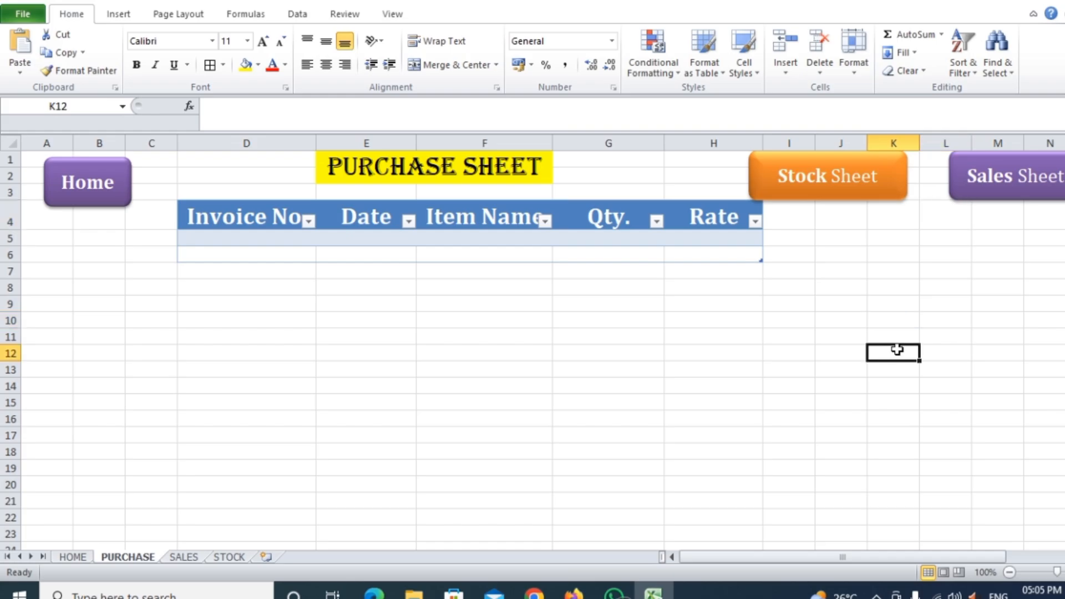
# - Test the hyperlinks of the Stock Sheet and Sales Sheet buttons on the PURCHASE sheet
pyautogui.click(847, 175)
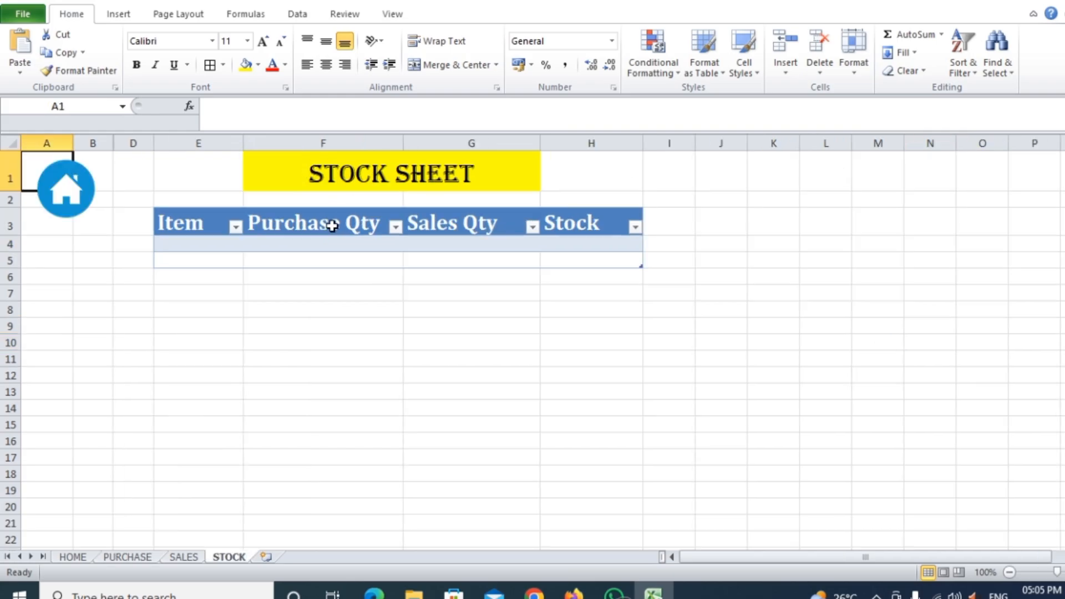
pyautogui.click(146, 557)
pyautogui.click(1014, 200)
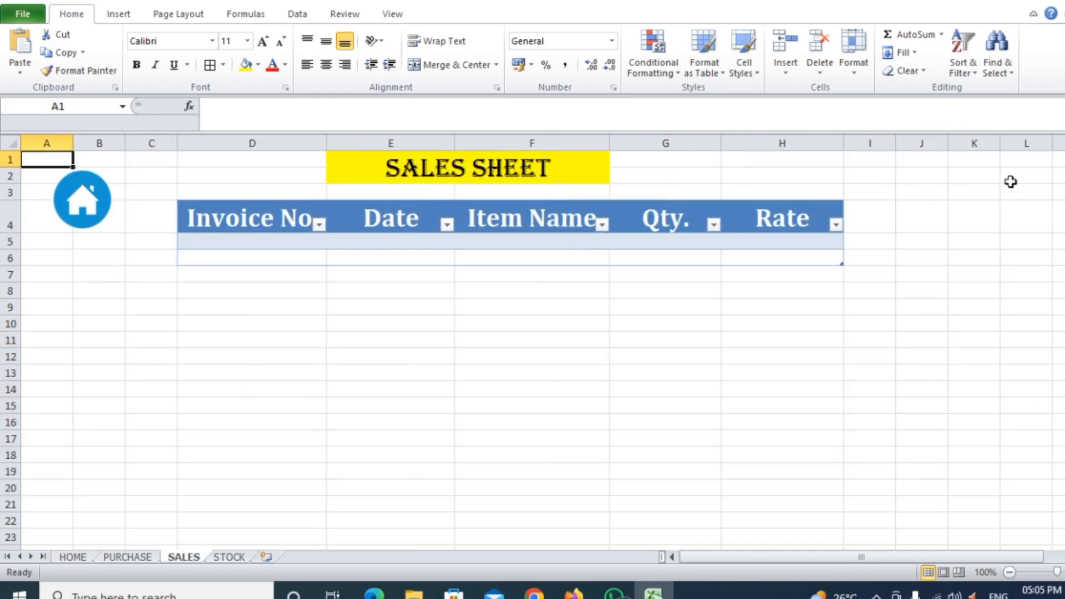
# - Copy the Purchase Sheet and Stock Sheet buttons from HOME to the SALES sheet and place them beside the title in rows 1 to 3
pyautogui.click(77, 557)
pyautogui.click(703, 324)
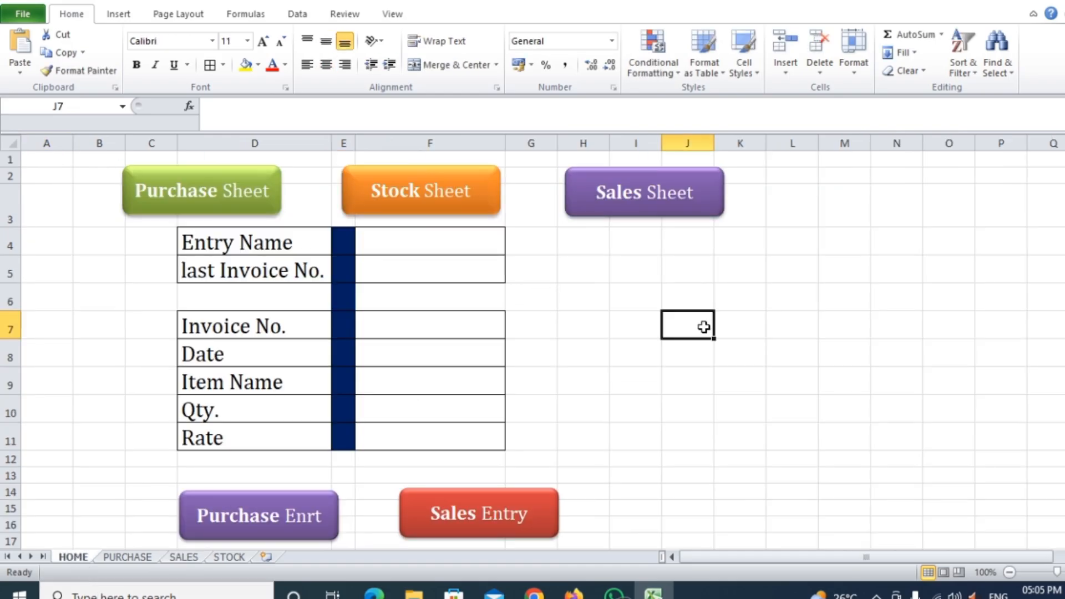
pyautogui.keyDown('ctrl'); pyautogui.click(249, 216); pyautogui.keyUp('ctrl')
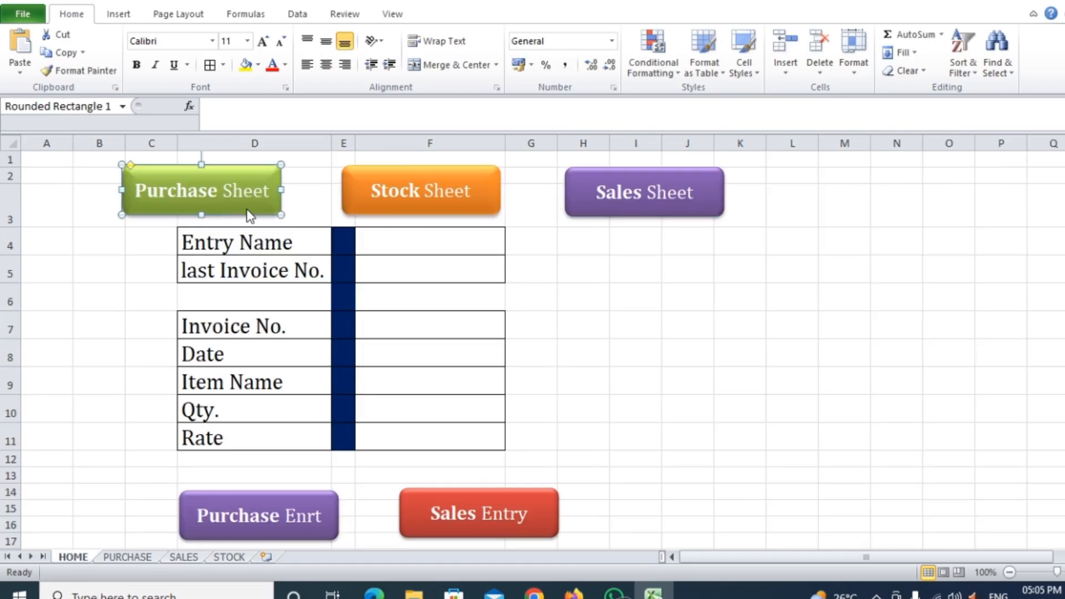
pyautogui.keyDown('ctrl'); pyautogui.click(497, 212); pyautogui.keyUp('ctrl')
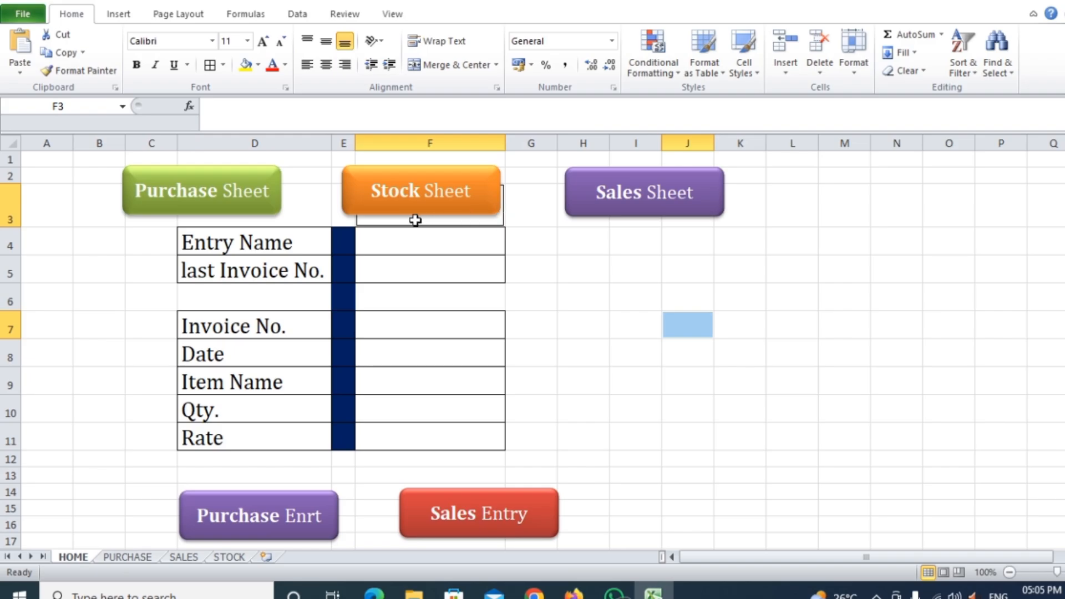
pyautogui.keyDown('ctrl'); pyautogui.click(275, 212); pyautogui.keyUp('ctrl')
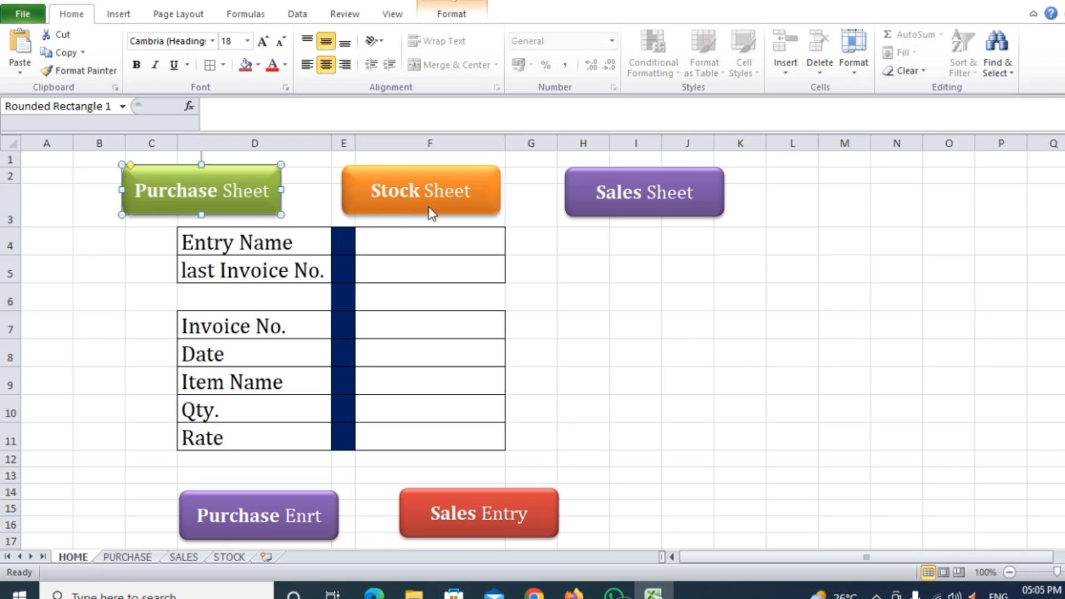
pyautogui.keyDown('ctrl'); pyautogui.click(431, 213); pyautogui.keyUp('ctrl')
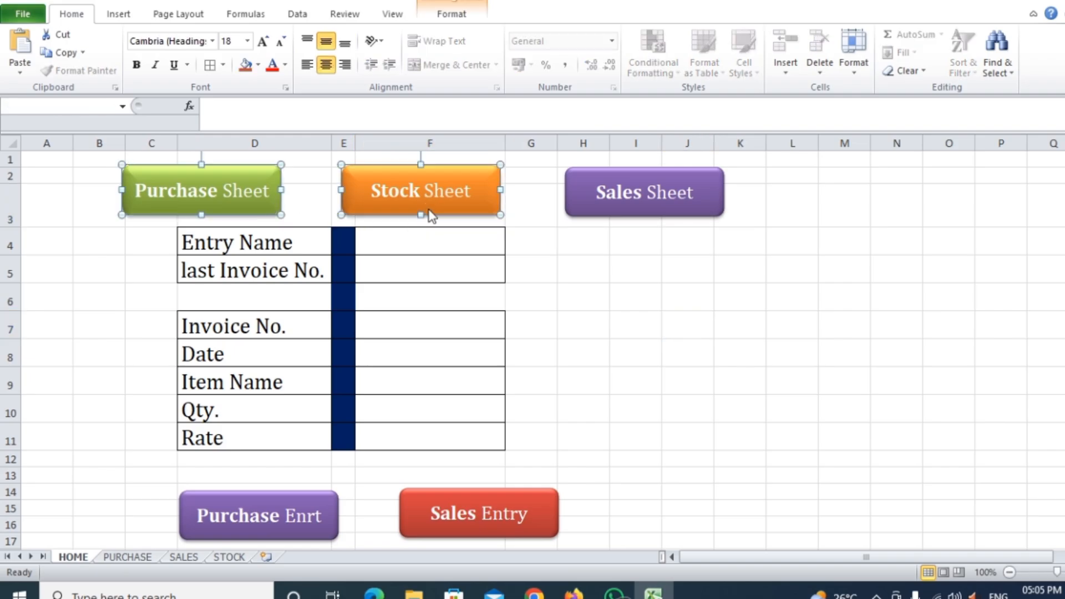
pyautogui.click(183, 557)
pyautogui.click(547, 415)
pyautogui.hotkey('ctrl', 'v')
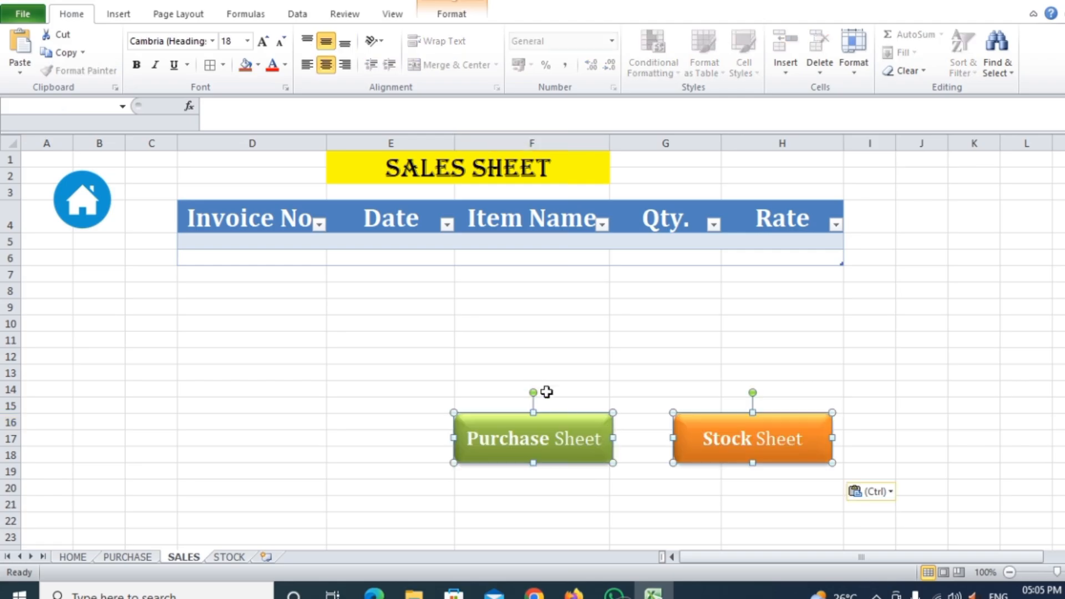
pyautogui.moveTo(729, 466); pyautogui.dragTo(905, 201)
pyautogui.click(860, 374)
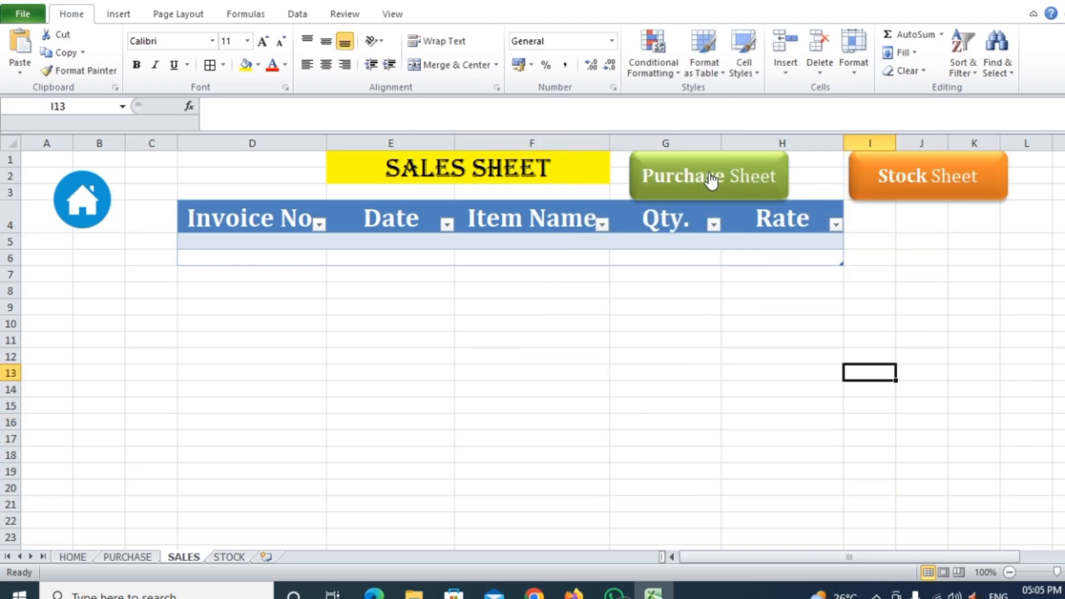
# - Test the hyperlinks of the Purchase Sheet and Stock Sheet buttons on the SALES sheet
pyautogui.click(710, 176)
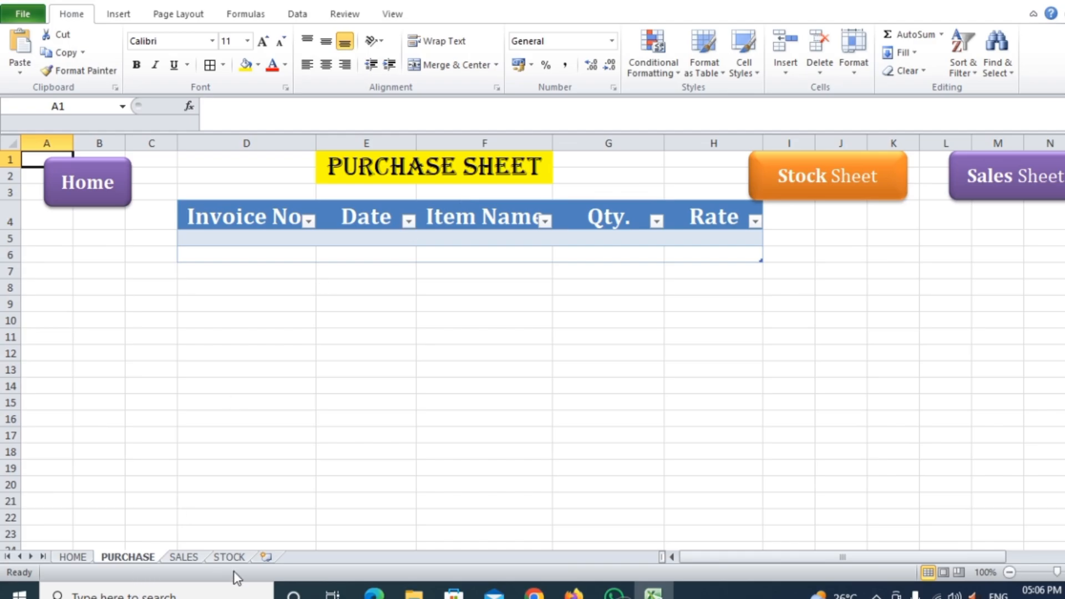
pyautogui.click(194, 562)
pyautogui.click(925, 186)
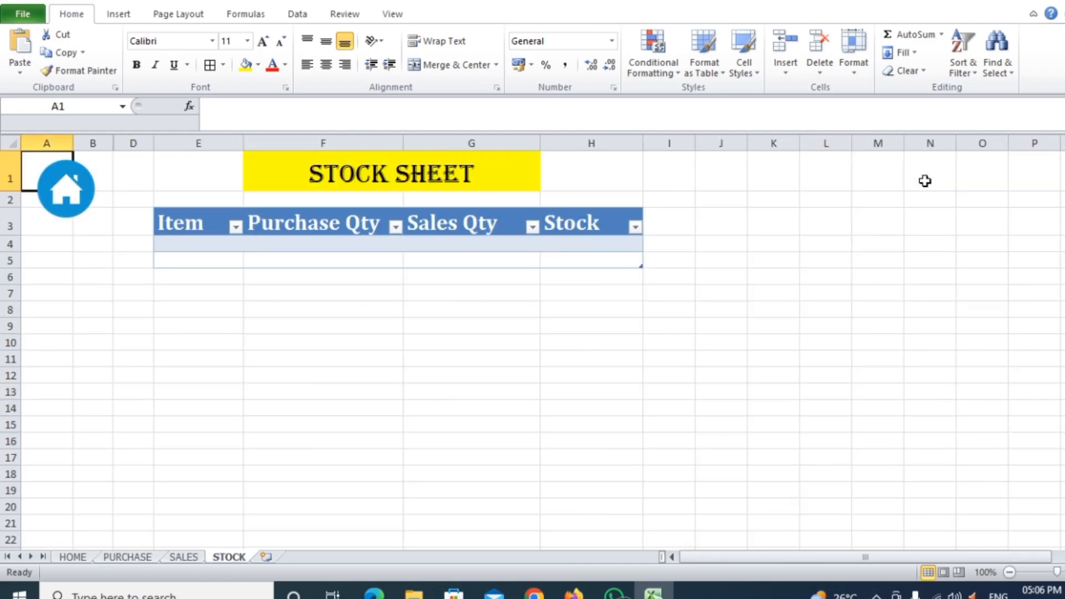
# - Copy the Purchase Sheet and Sales Sheet buttons from HOME onto the STOCK sheet, placing them around rows 6 to 9
pyautogui.click(83, 557)
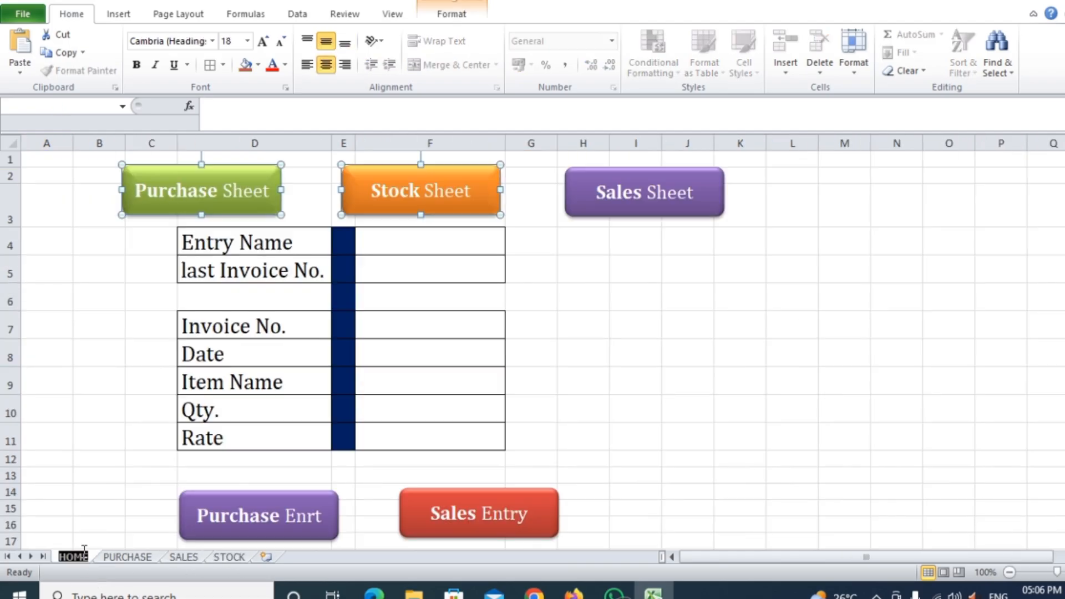
pyautogui.click(705, 376)
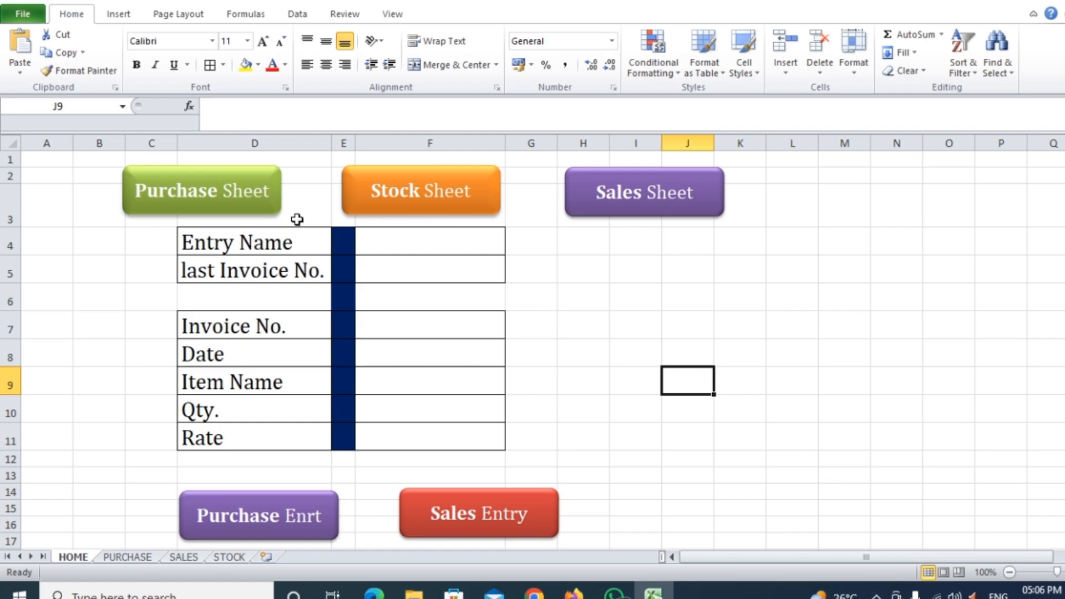
pyautogui.keyDown('ctrl'); pyautogui.click(277, 212); pyautogui.keyUp('ctrl')
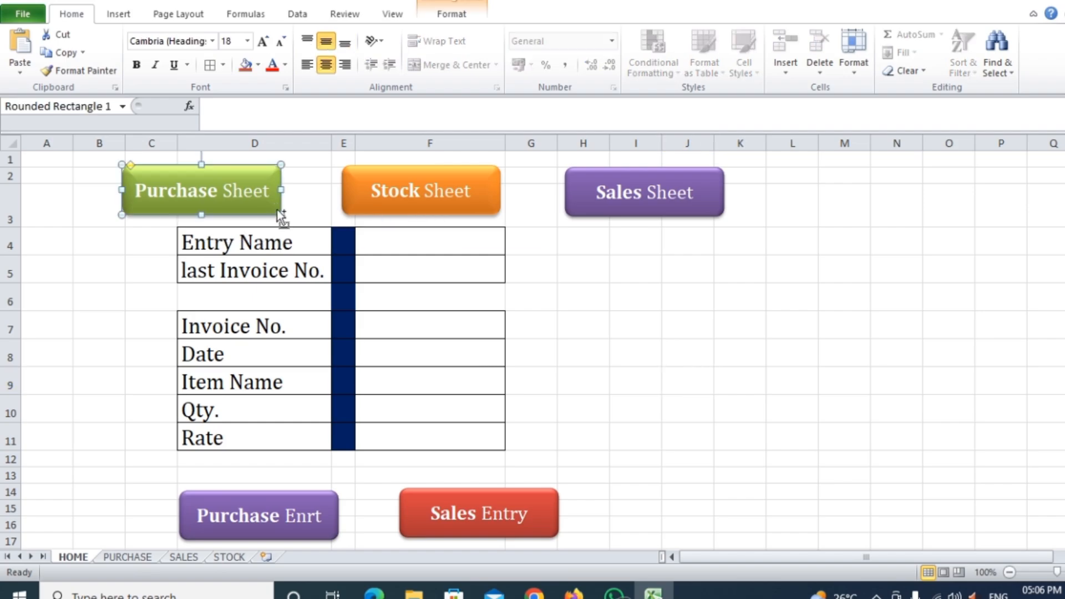
pyautogui.keyDown('ctrl'); pyautogui.click(657, 213); pyautogui.keyUp('ctrl')
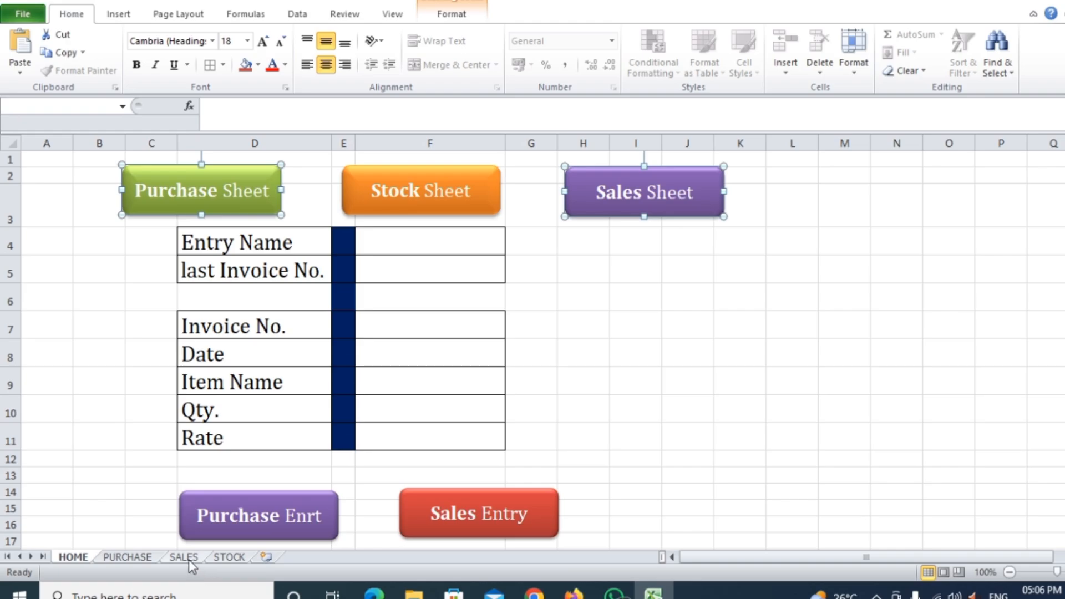
pyautogui.click(229, 557)
pyautogui.click(635, 373)
pyautogui.hotkey('ctrl', 'v')
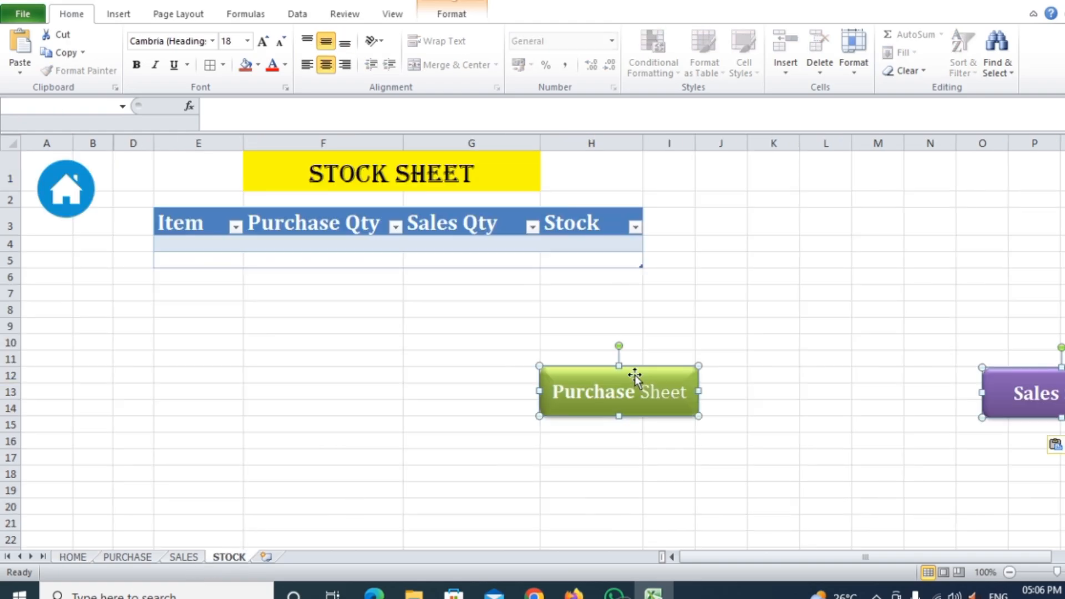
pyautogui.moveTo(1008, 415); pyautogui.dragTo(768, 326)
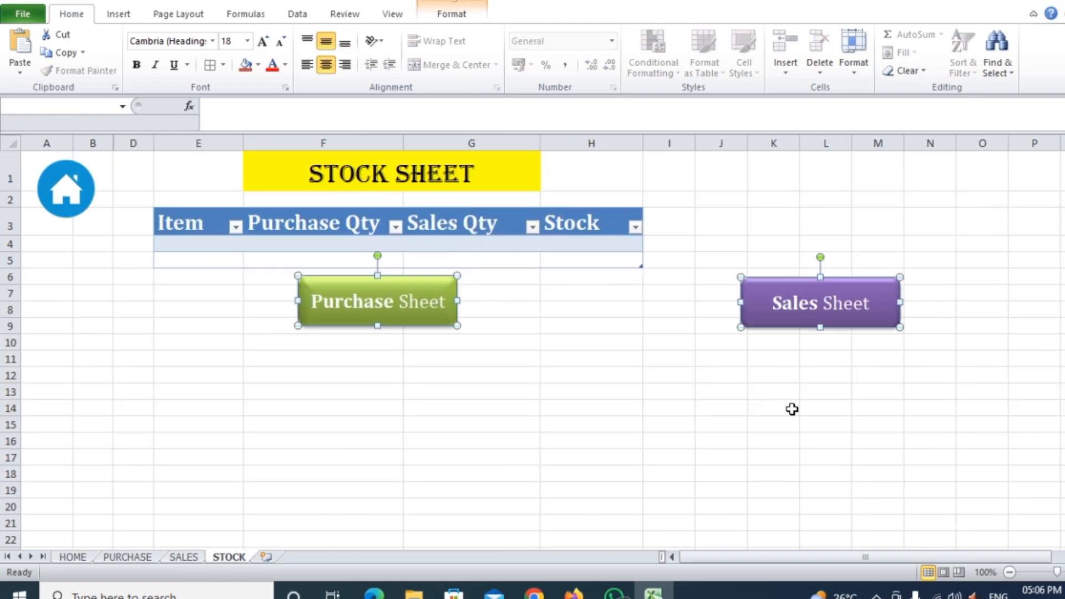
pyautogui.click(792, 409)
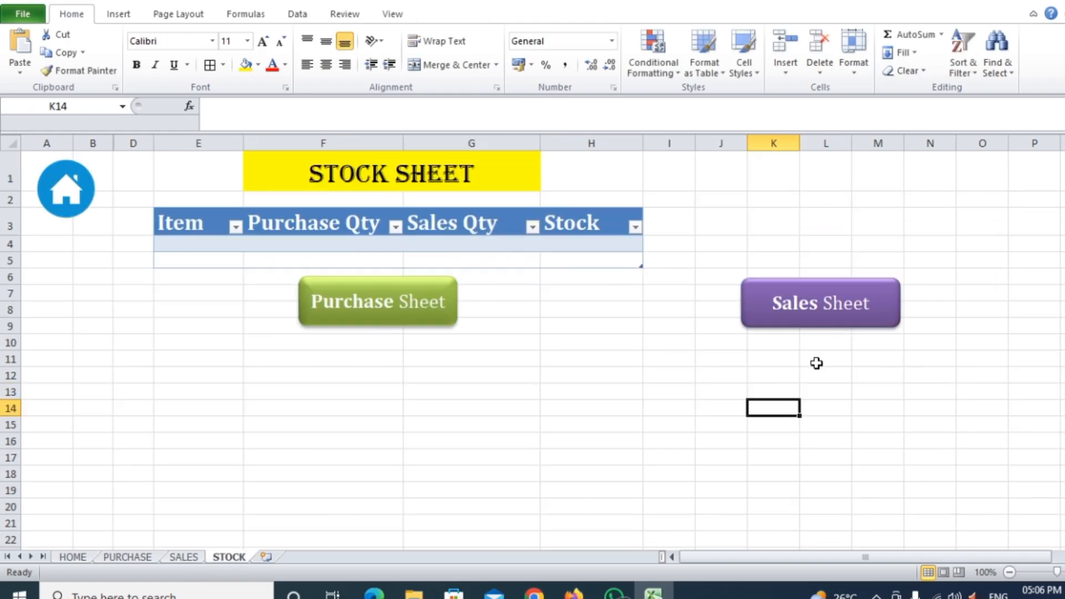
# - Place the Purchase Sheet button and a Sales Sheet button side by side in rows 1 and 2 beside the STOCK SHEET title
pyautogui.click(447, 325)
pyautogui.moveTo(435, 324); pyautogui.dragTo(706, 200)
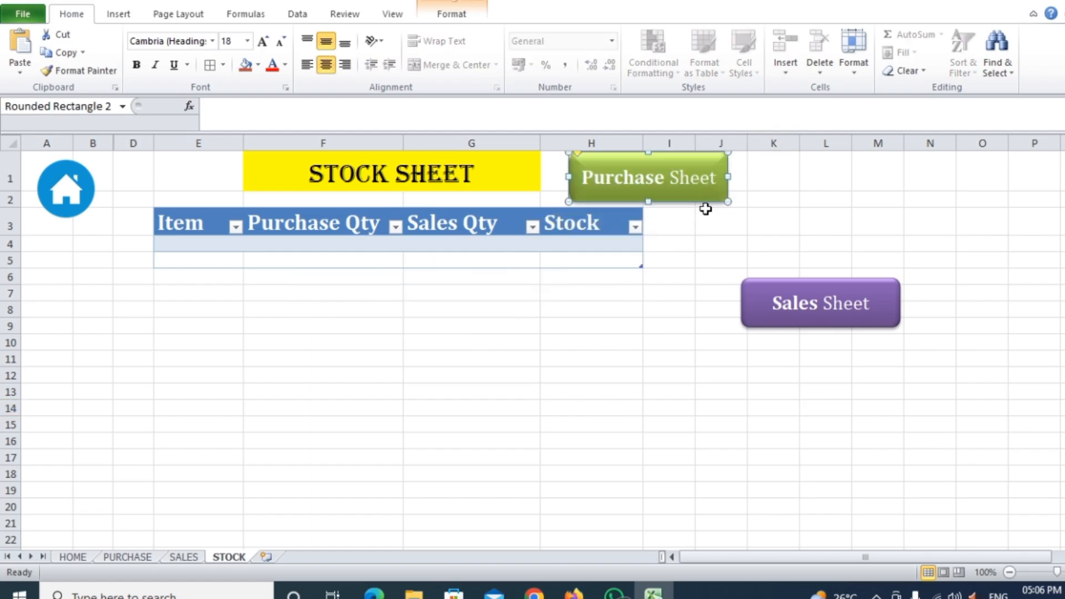
pyautogui.keyDown('shift'); pyautogui.click(828, 326); pyautogui.keyUp('shift')
pyautogui.moveTo(828, 326); pyautogui.dragTo(807, 225)
pyautogui.click(727, 375)
pyautogui.moveTo(814, 321); pyautogui.dragTo(827, 203)
pyautogui.click(813, 390)
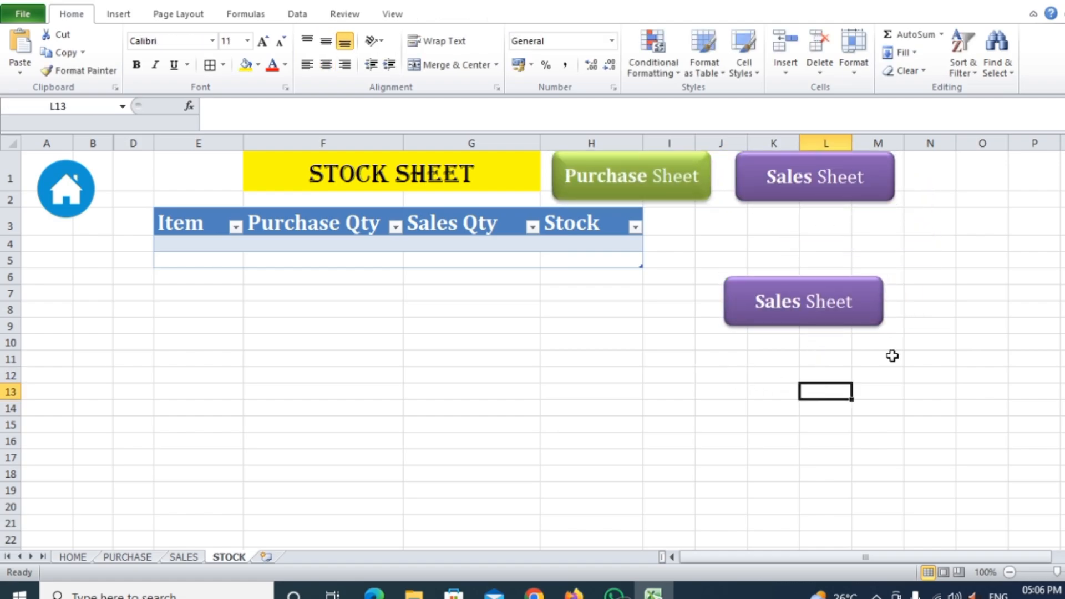
# - Delete the extra Sales Sheet button below the table on the STOCK sheet
pyautogui.click(838, 322)
pyautogui.press('Delete')
pyautogui.click(861, 440)
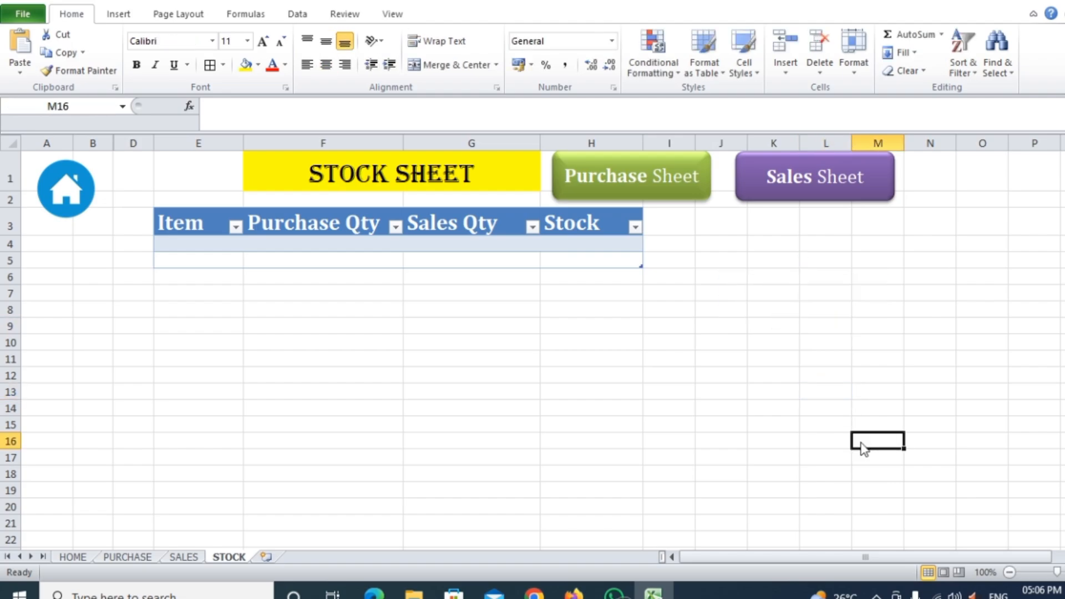
pyautogui.click(139, 559)
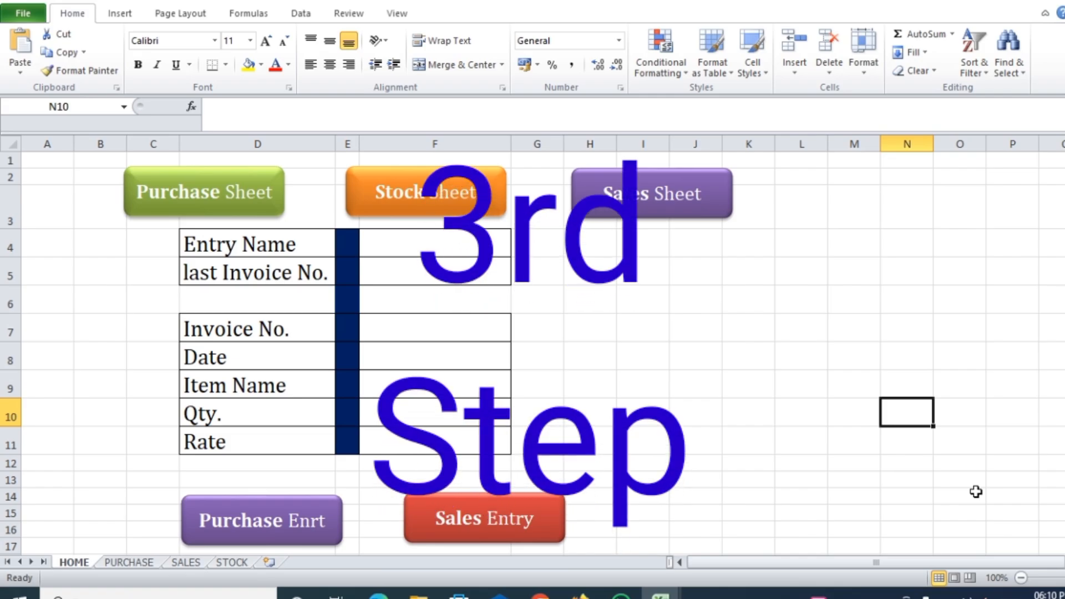
pyautogui.click(123, 565)
pyautogui.click(732, 420)
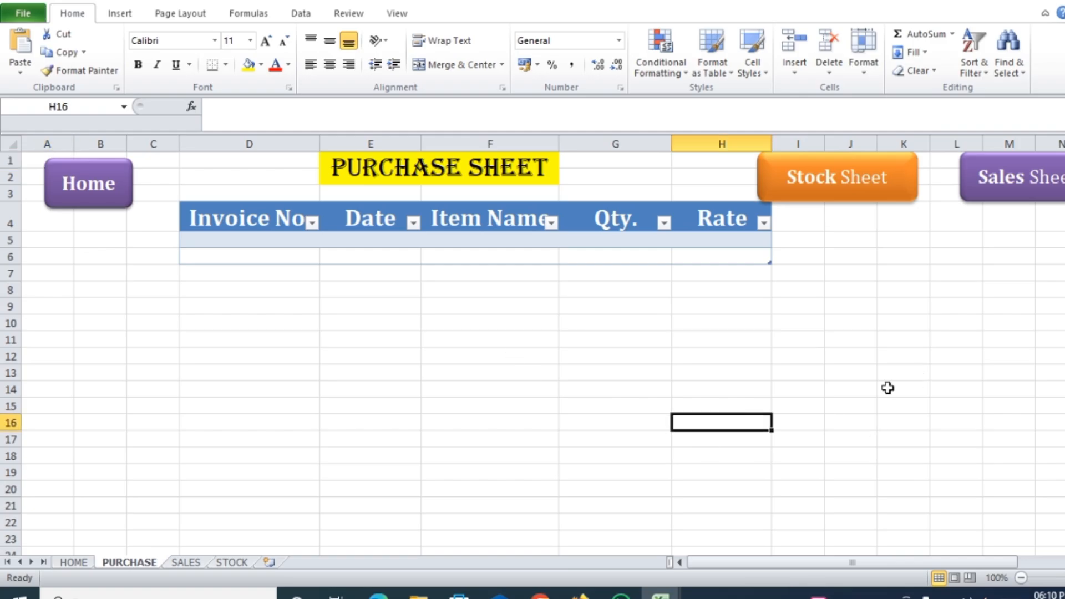
pyautogui.click(74, 562)
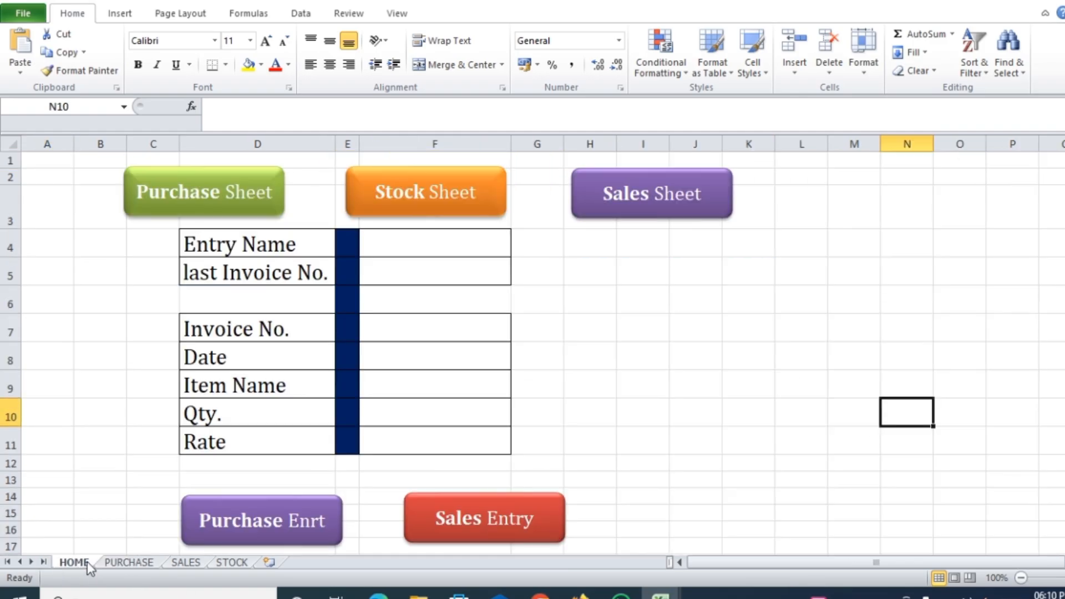
# - Correct the label of the purple button below the HOME entry form to "Purchase Entry"
pyautogui.click(405, 241)
pyautogui.scroll(-1, 487, 311)
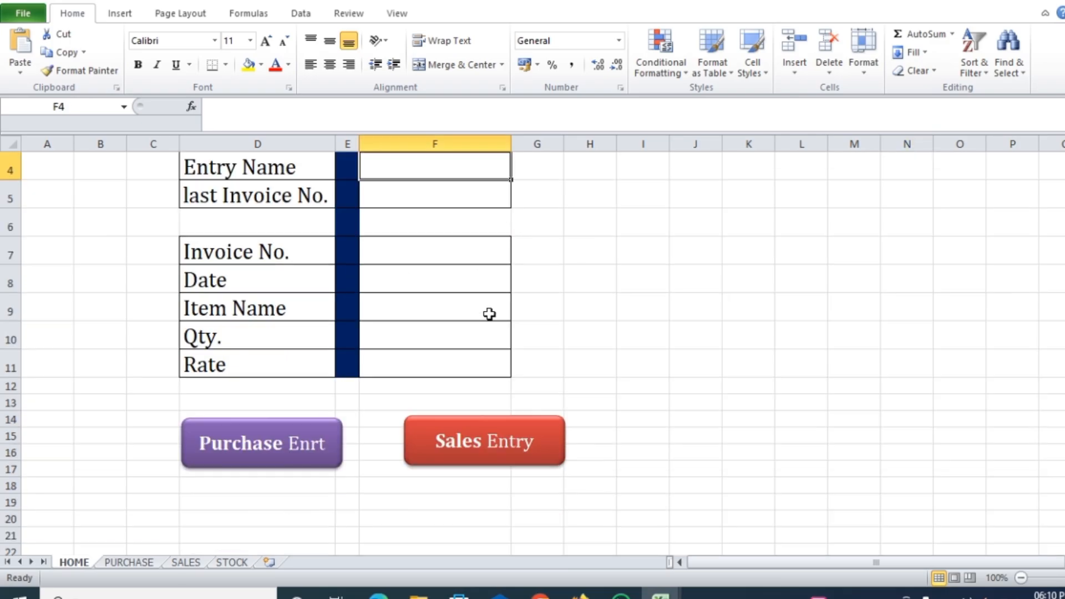
pyautogui.keyDown('ctrl'); pyautogui.click(328, 451); pyautogui.keyUp('ctrl')
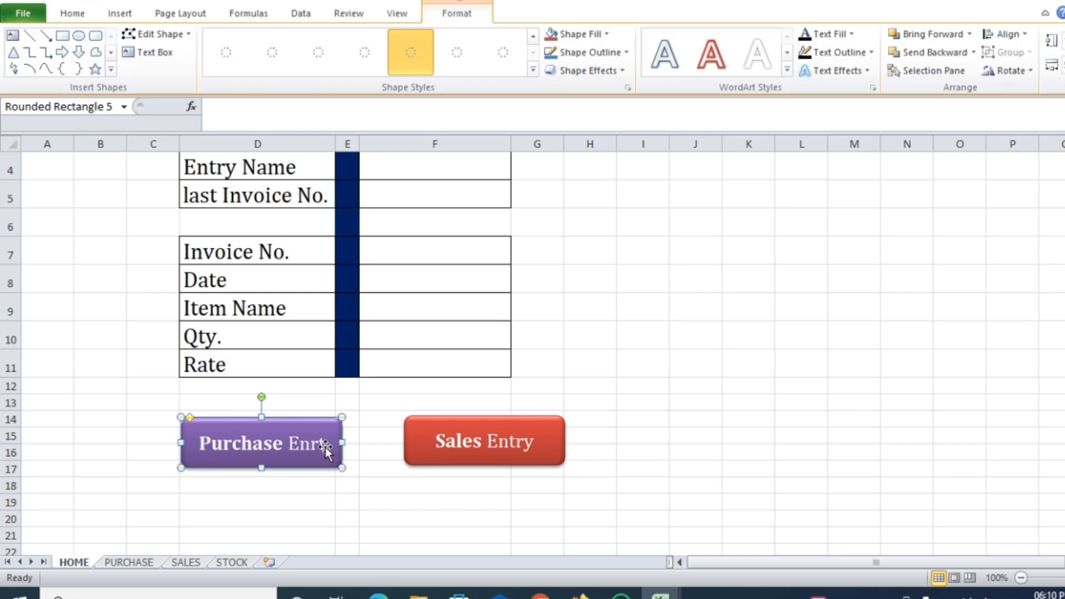
pyautogui.click(327, 456)
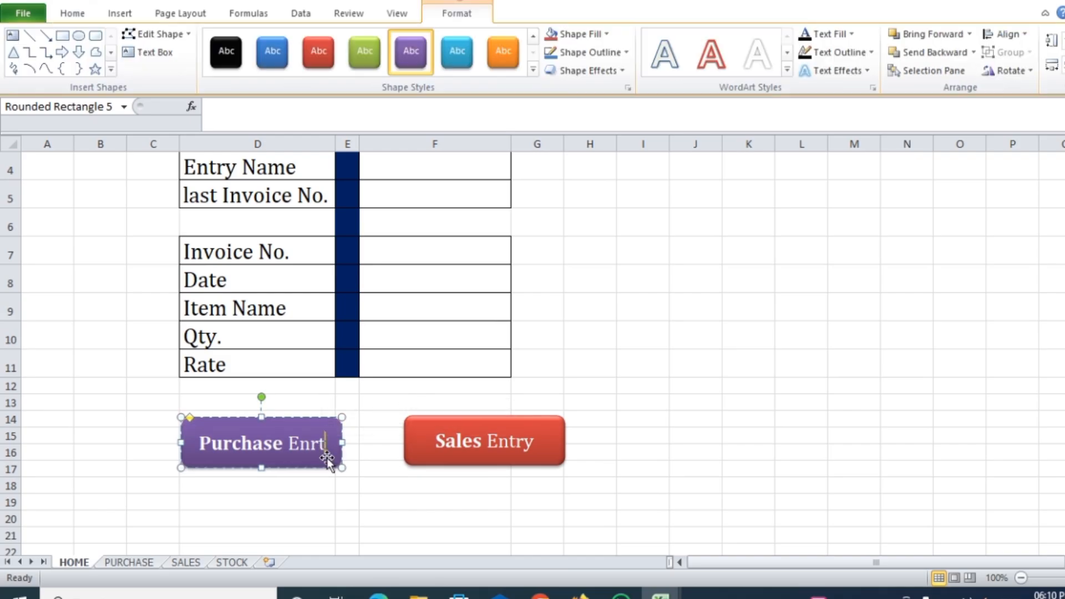
pyautogui.press('BackSpace')
pyautogui.press('BackSpace')
pyautogui.write('try')
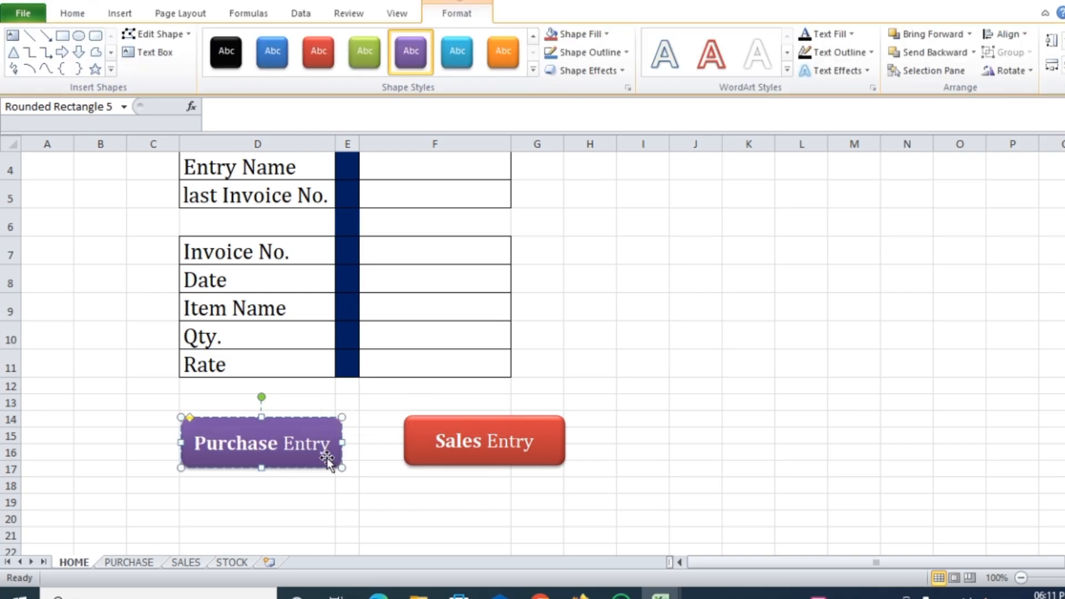
pyautogui.click(829, 369)
pyautogui.scroll(1, 584, 299)
# - Add list data validation with the options Purchase and Sales to the Entry Name cell F4, and check its drop-down choices
pyautogui.click(425, 244)
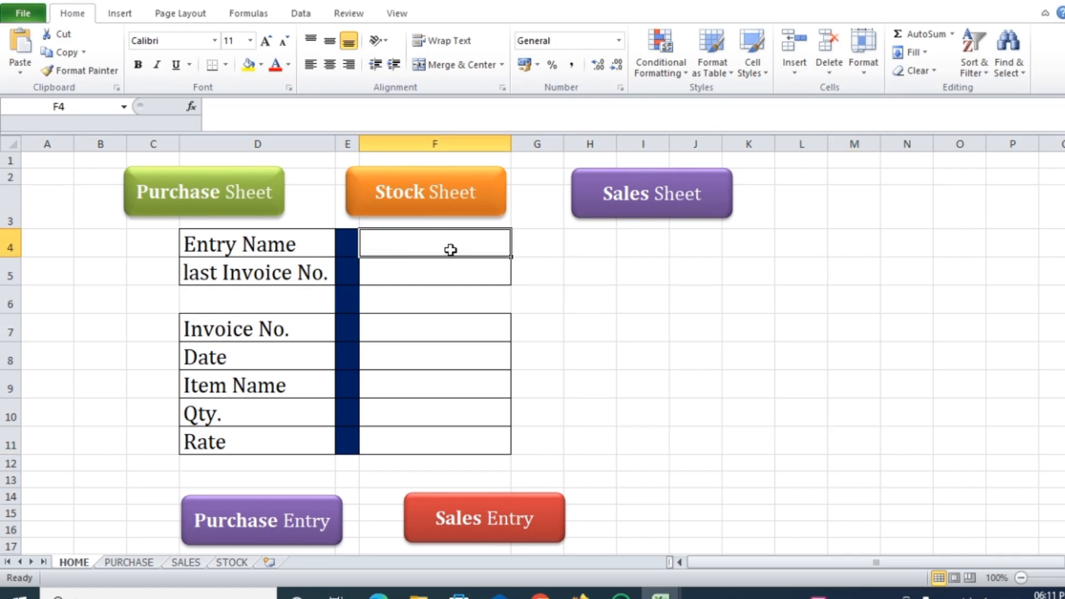
pyautogui.click(303, 15)
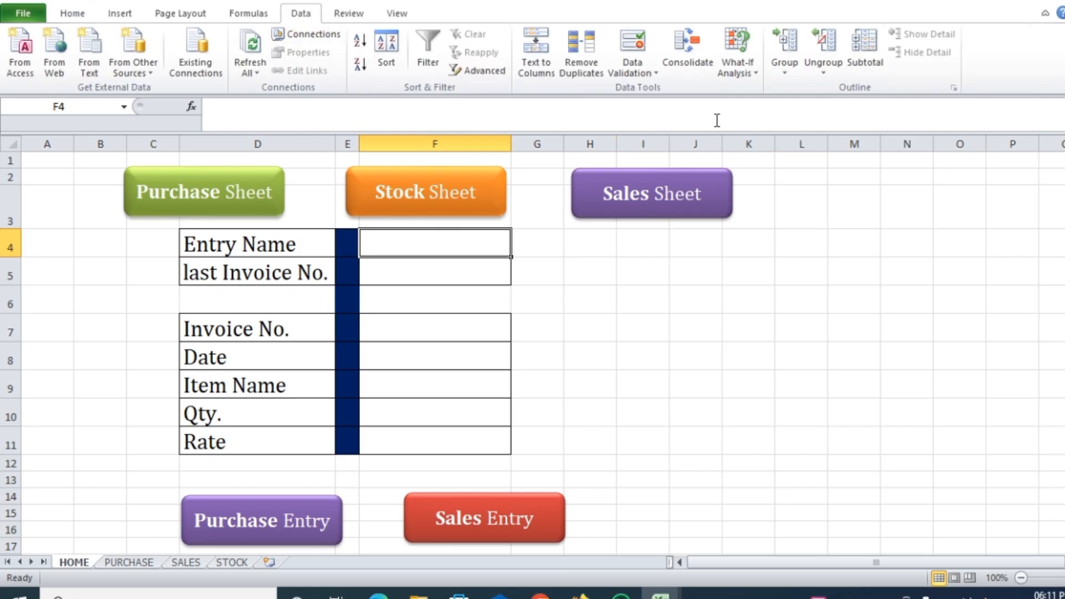
pyautogui.click(651, 72)
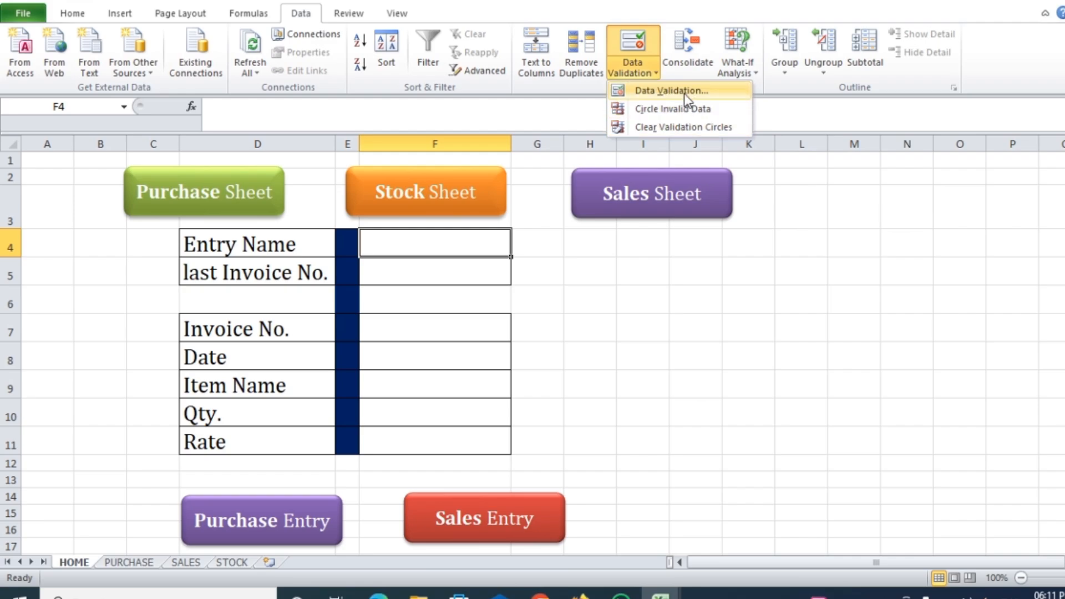
pyautogui.click(657, 92)
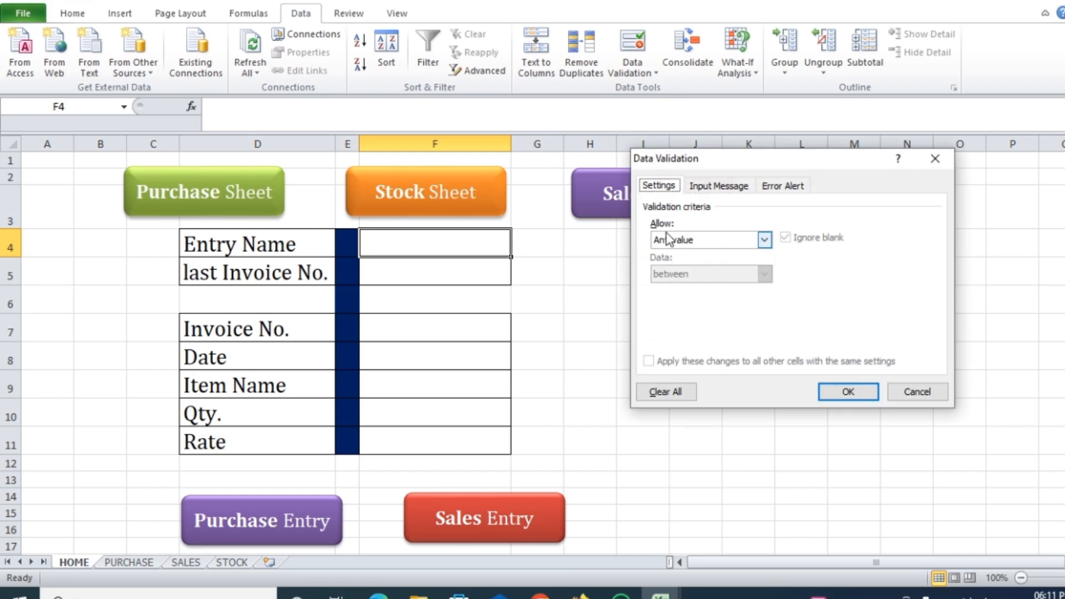
pyautogui.click(764, 240)
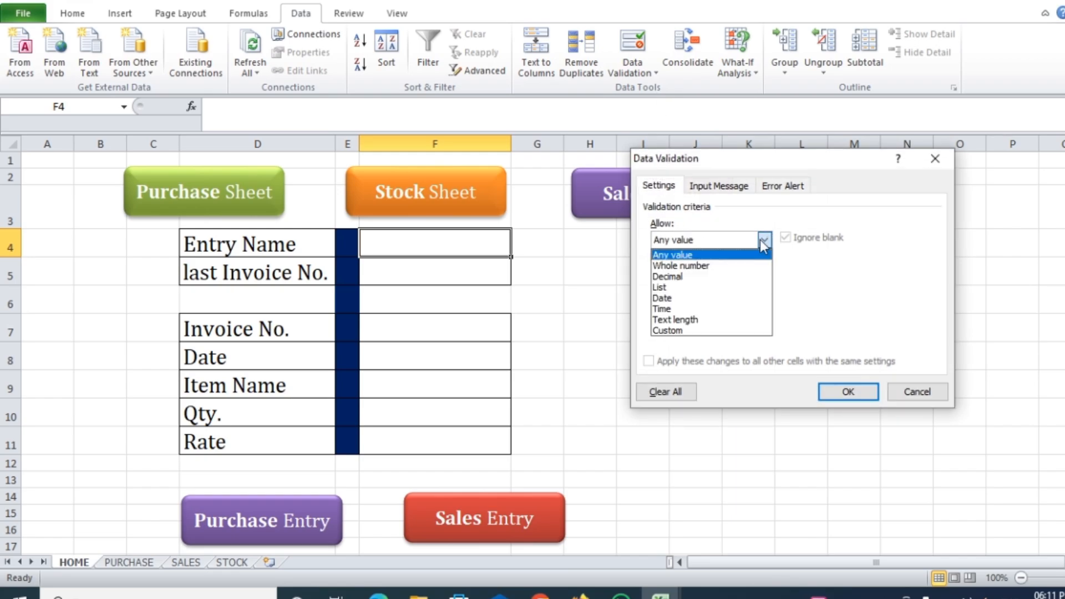
pyautogui.click(665, 289)
pyautogui.click(692, 308)
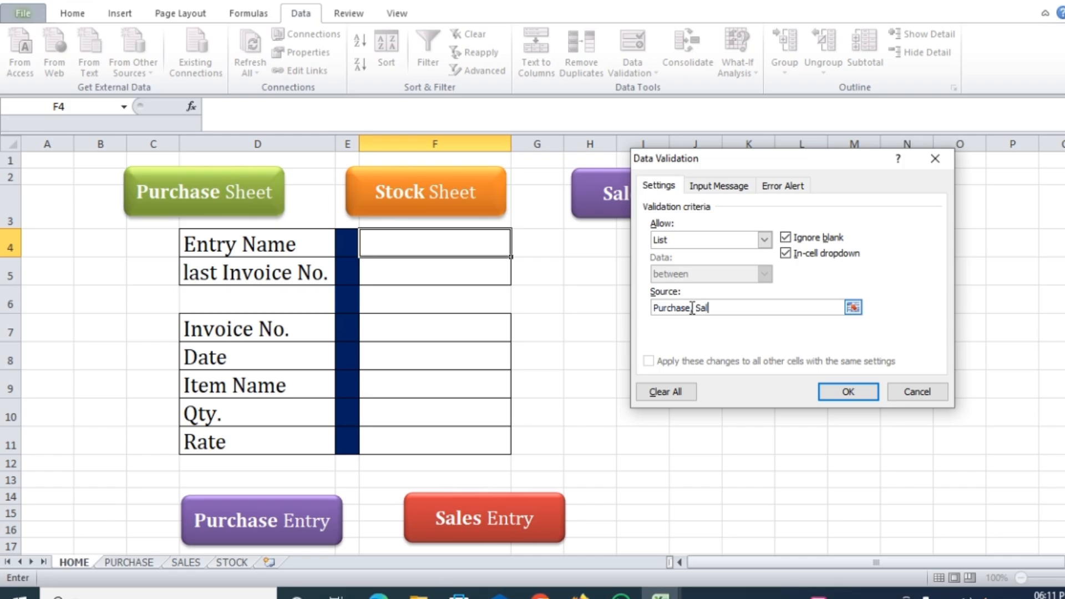
pyautogui.click(859, 397)
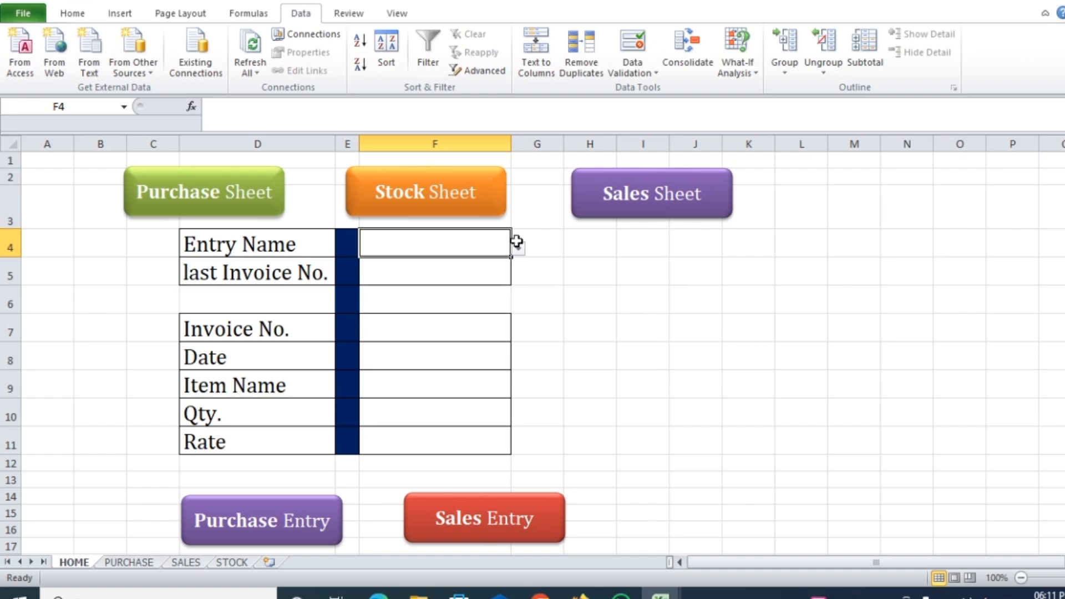
pyautogui.click(518, 250)
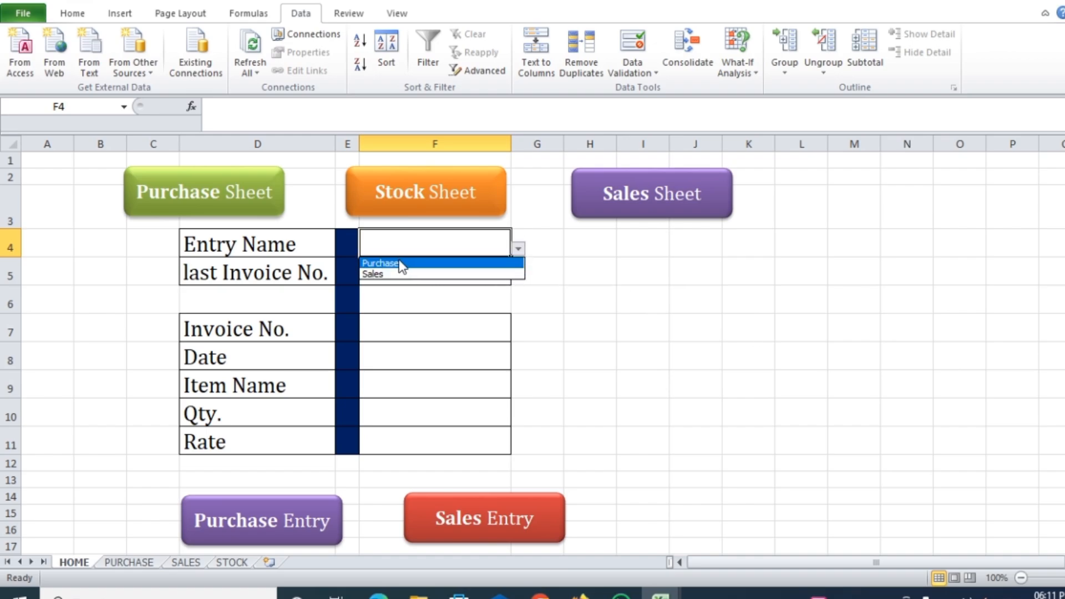
pyautogui.press('Escape')
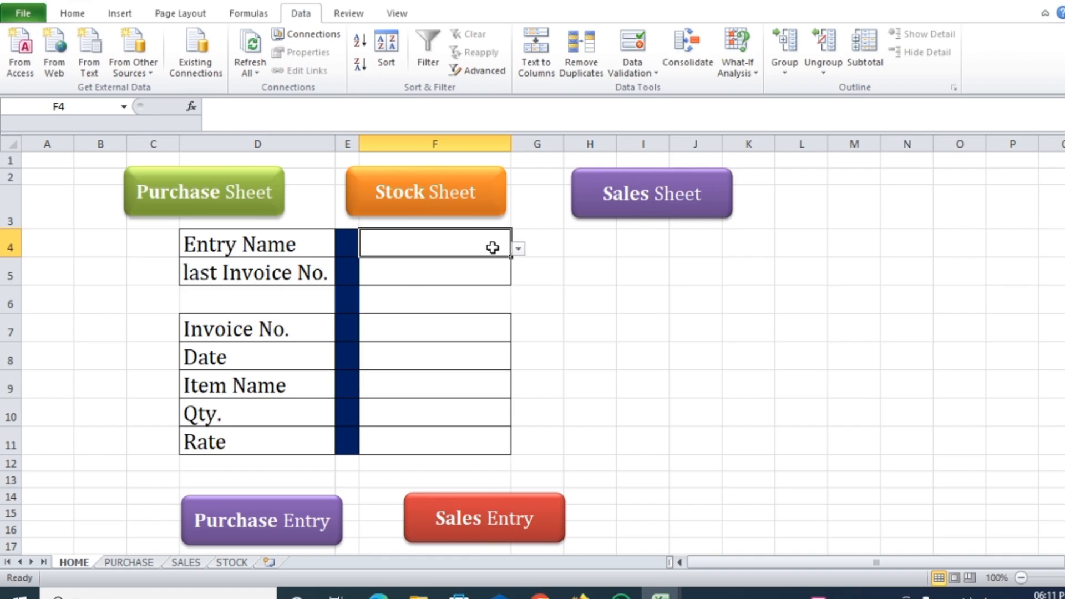
# - Choose Purchase from the Entry Name drop-down in cell F4 of the HOME form
pyautogui.click(519, 248)
pyautogui.click(421, 264)
pyautogui.scroll(-1, 684, 293)
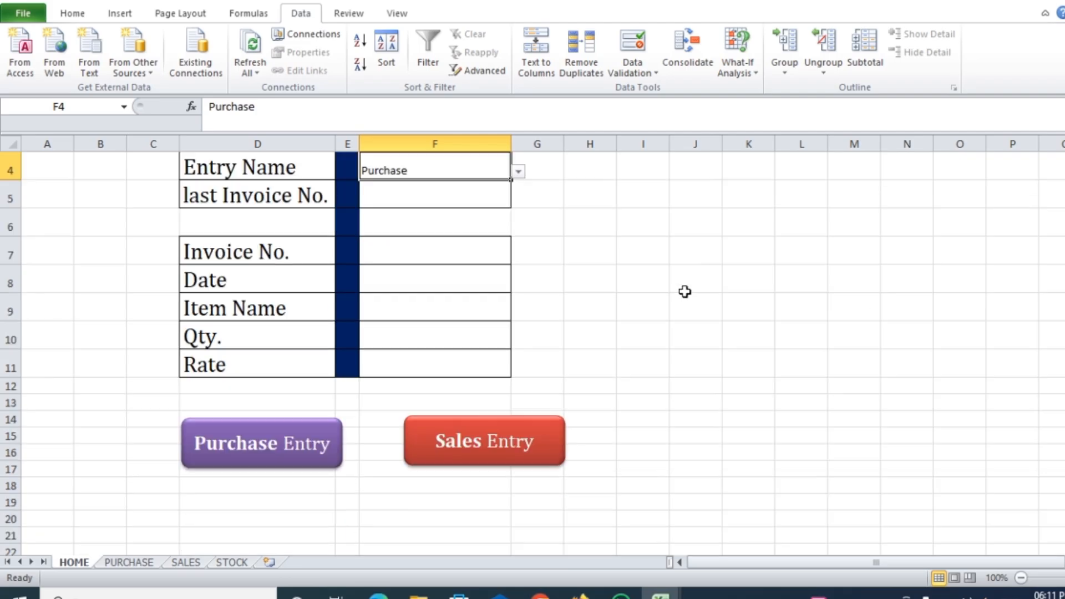
pyautogui.scroll(1, 626, 297)
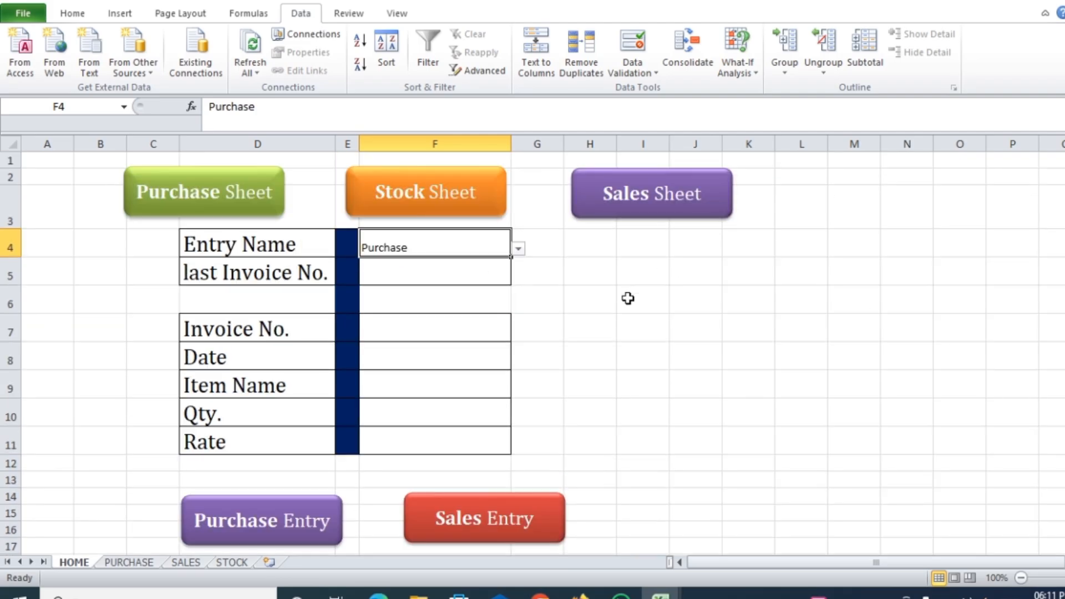
# - Enter 101 as the Invoice No. in cell F7 of the HOME form
pyautogui.click(387, 335)
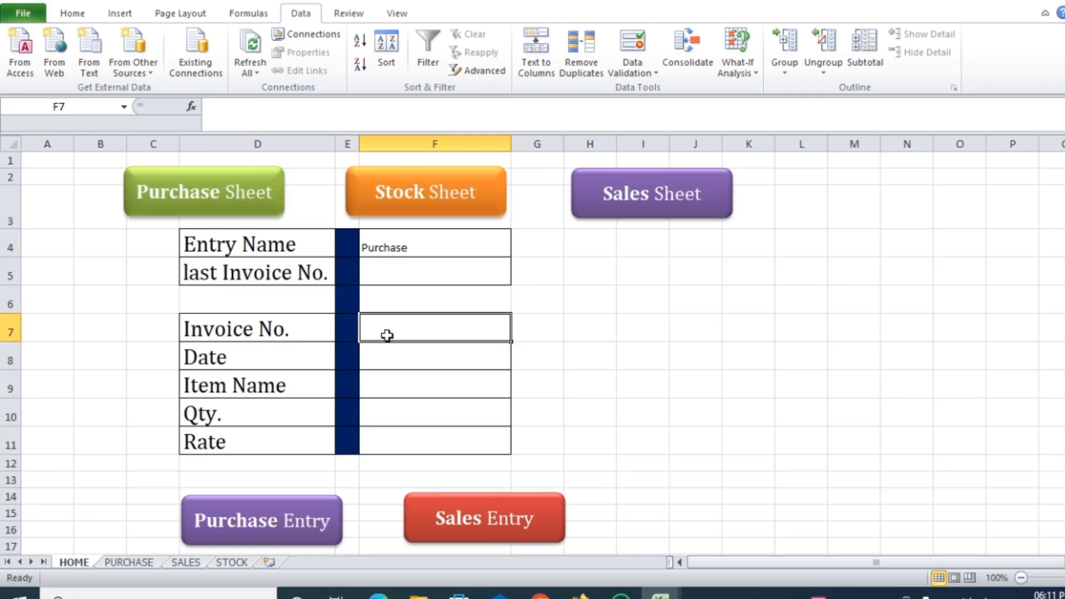
pyautogui.write('1')
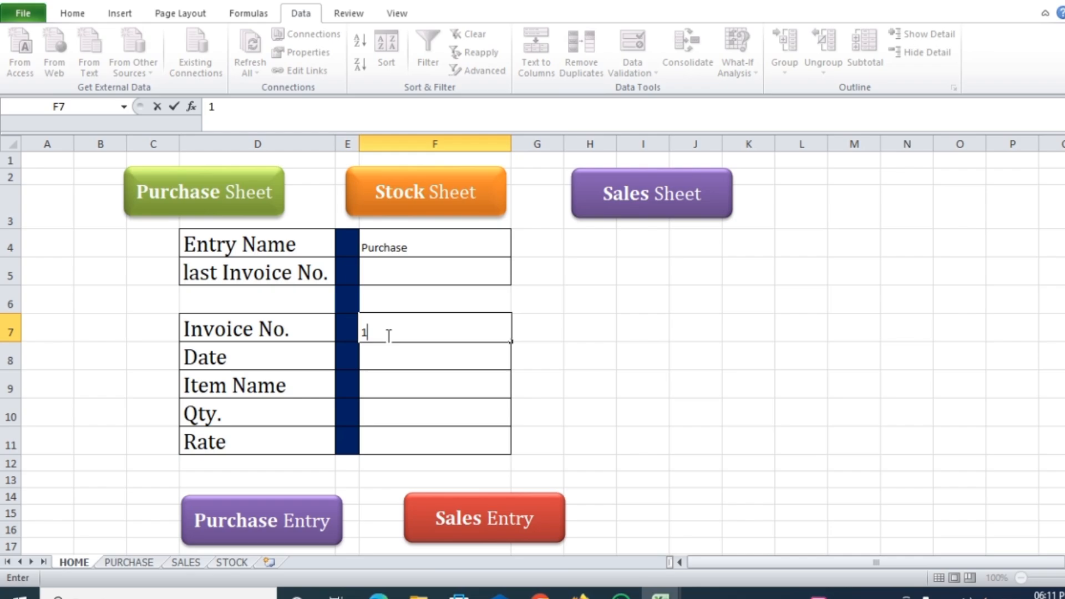
pyautogui.click(384, 362)
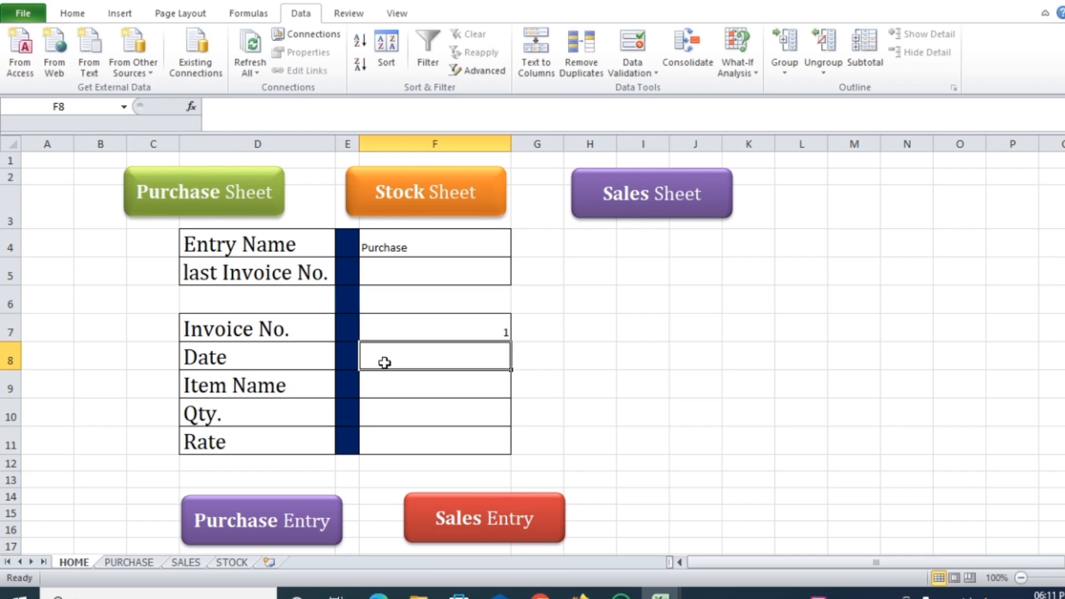
pyautogui.click(382, 325)
pyautogui.doubleClick(445, 340)
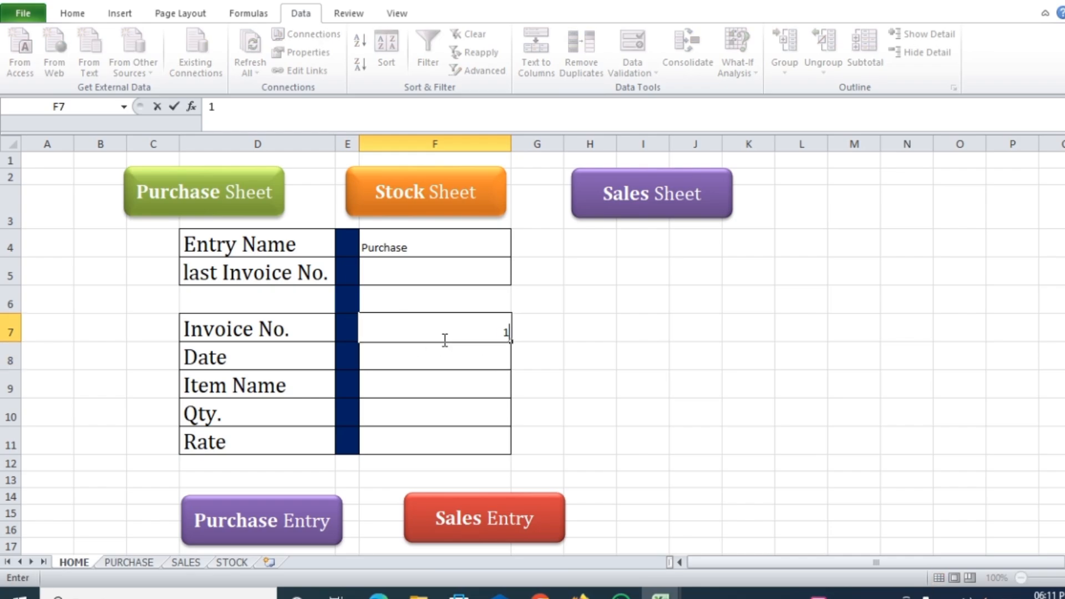
pyautogui.click(617, 381)
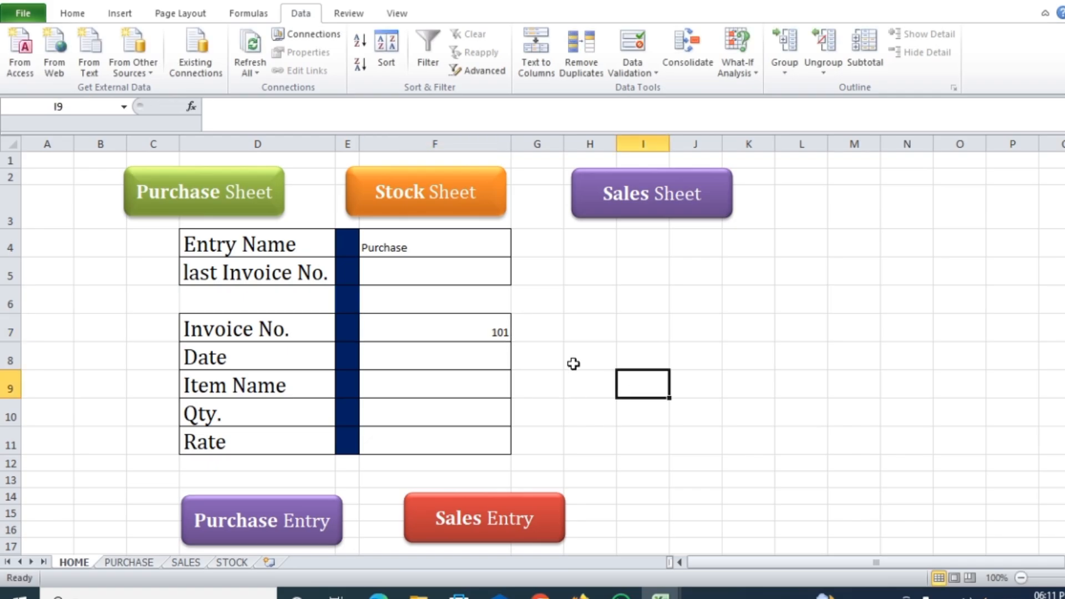
# - Increase the font size of the entry cells F7:F11 to 16
pyautogui.moveTo(482, 322); pyautogui.dragTo(472, 444)
pyautogui.click(73, 13)
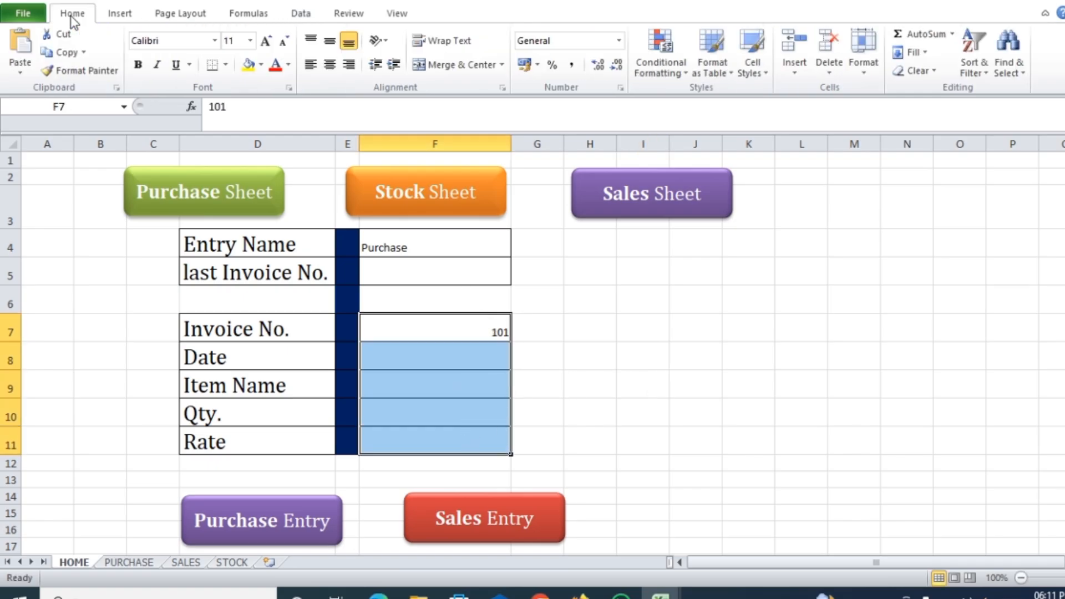
pyautogui.click(267, 42)
pyautogui.click(267, 42)
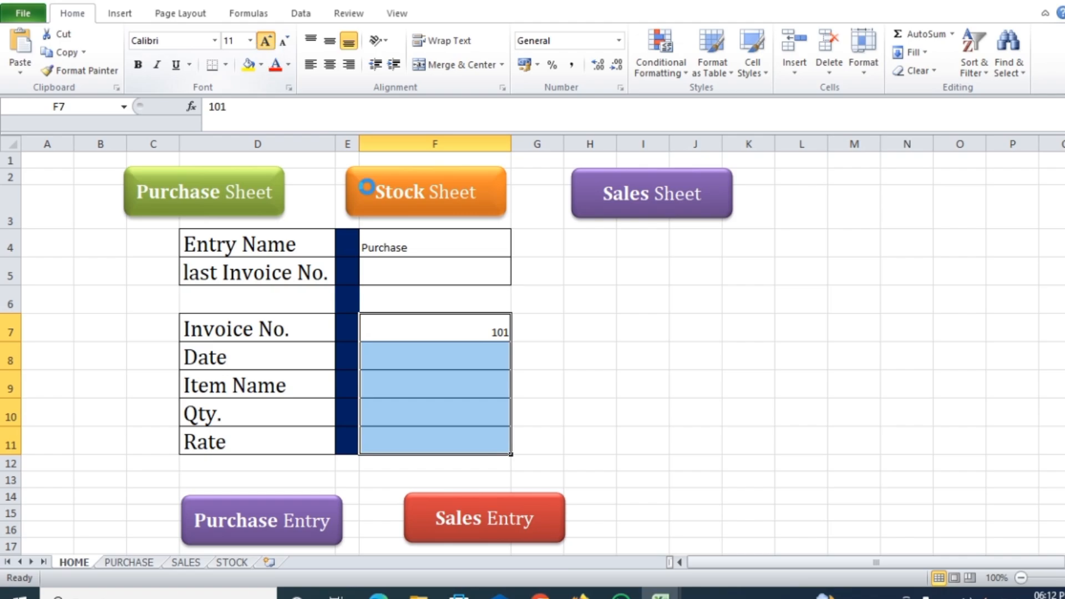
pyautogui.click(267, 42)
# - Fill in the Date cell F8 with 02/01/2024 and the Item Name cell F9 with Laptop
pyautogui.click(460, 359)
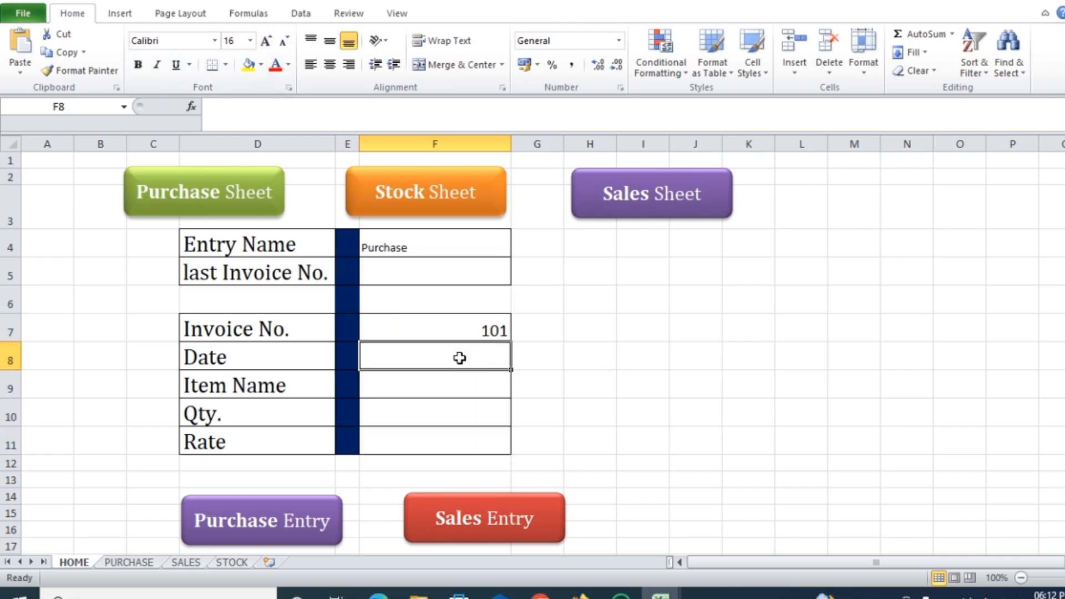
pyautogui.write('02')
pyautogui.write('/01/2024')
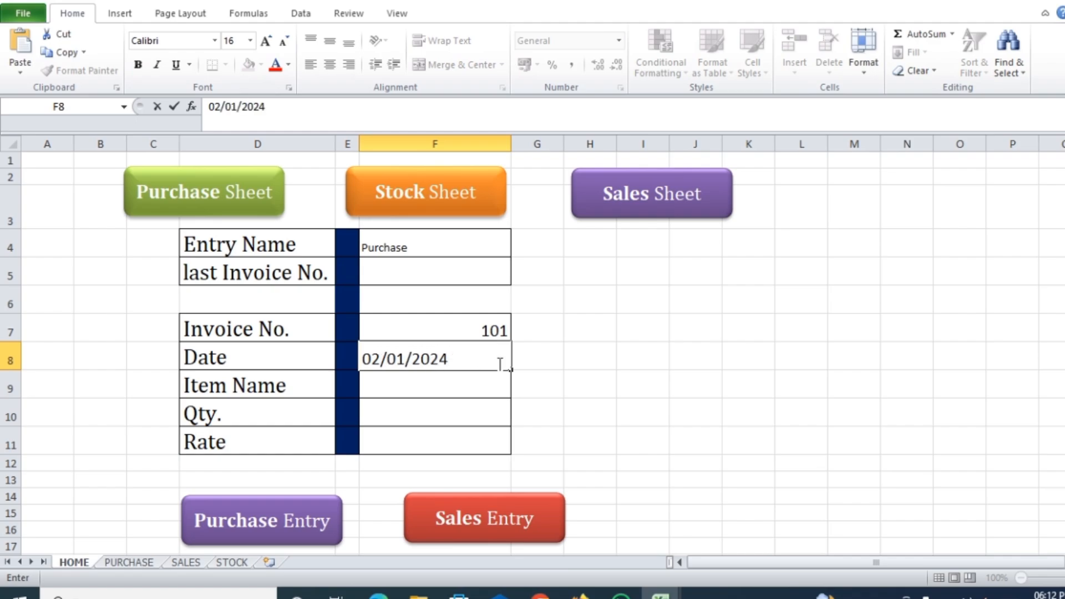
pyautogui.press('Return')
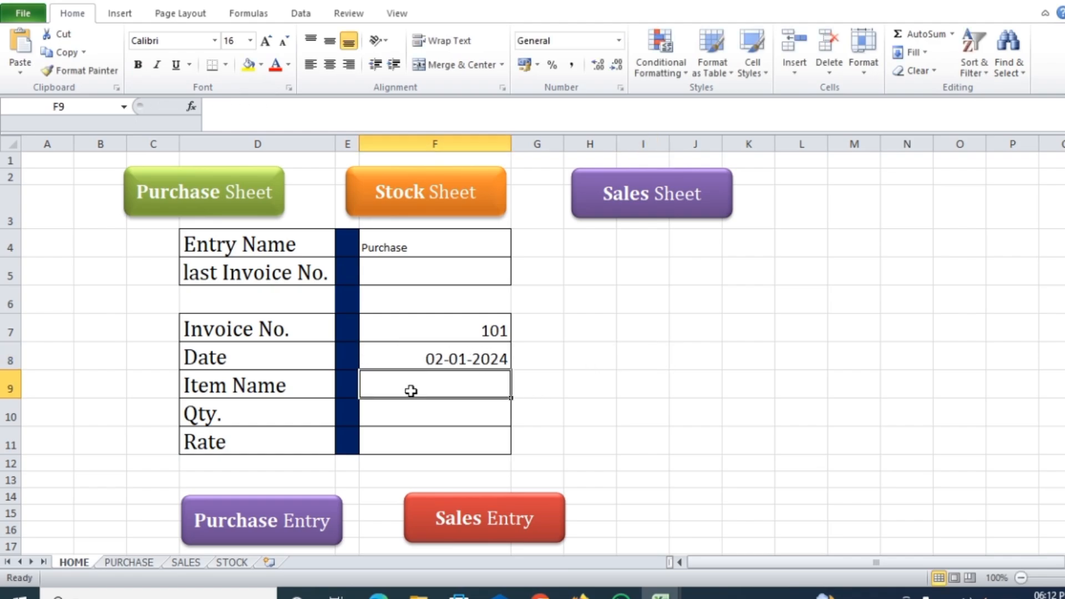
pyautogui.write('Laptop')
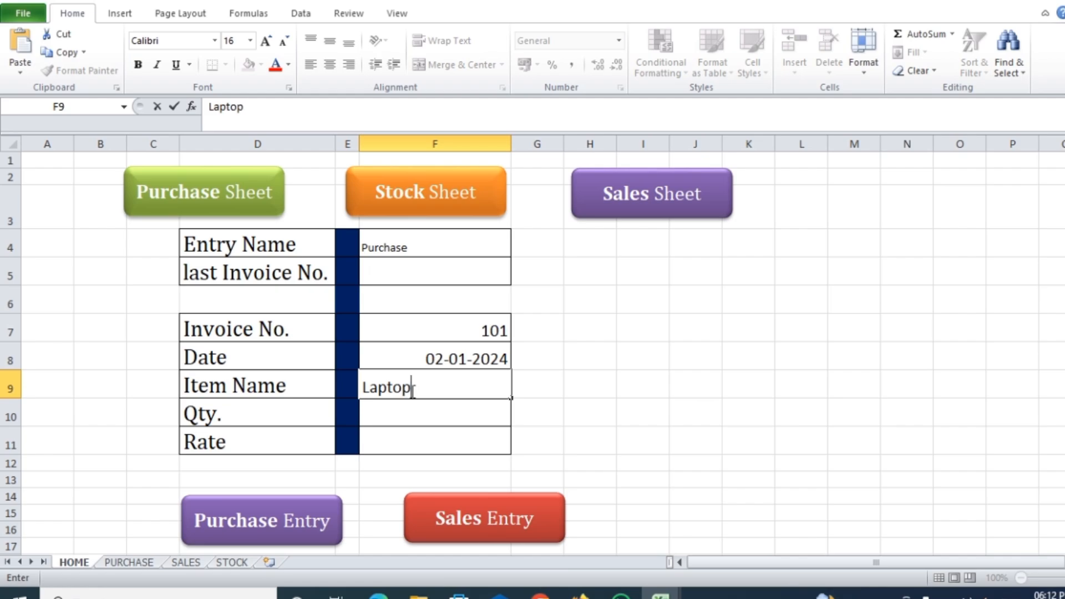
# - Enter 6 as the Qty. in cell F10 and 300000 as the Rate in cell F11
pyautogui.click(444, 413)
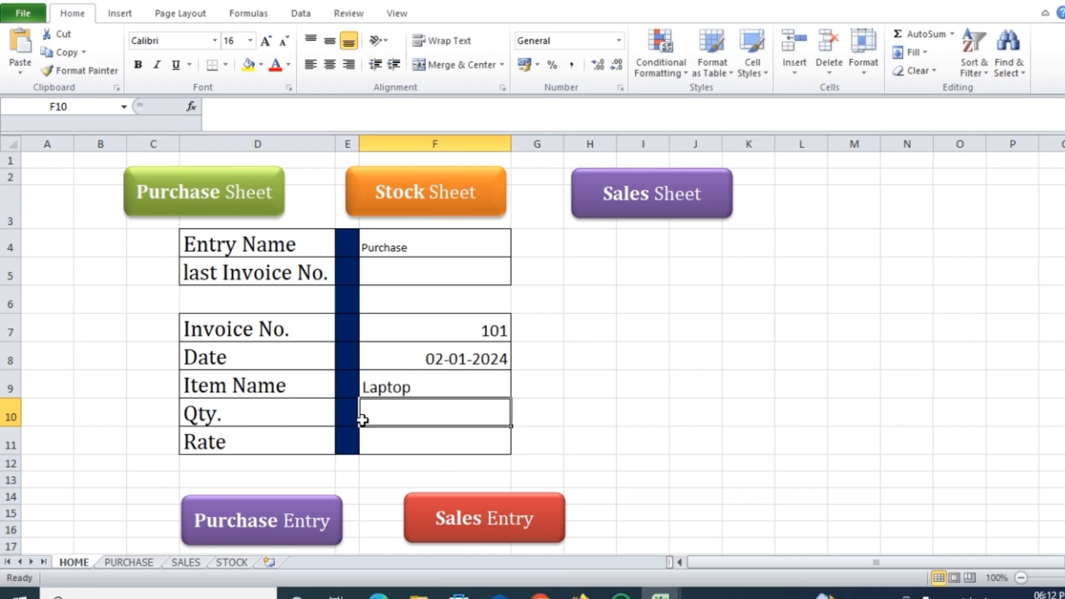
pyautogui.write('6')
pyautogui.click(393, 439)
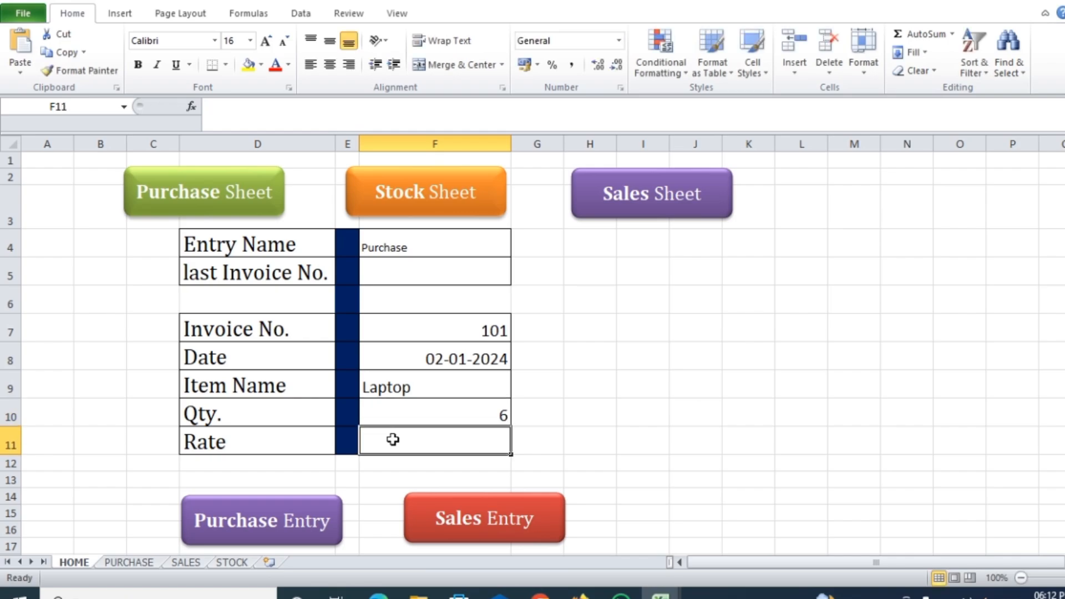
pyautogui.write('300000')
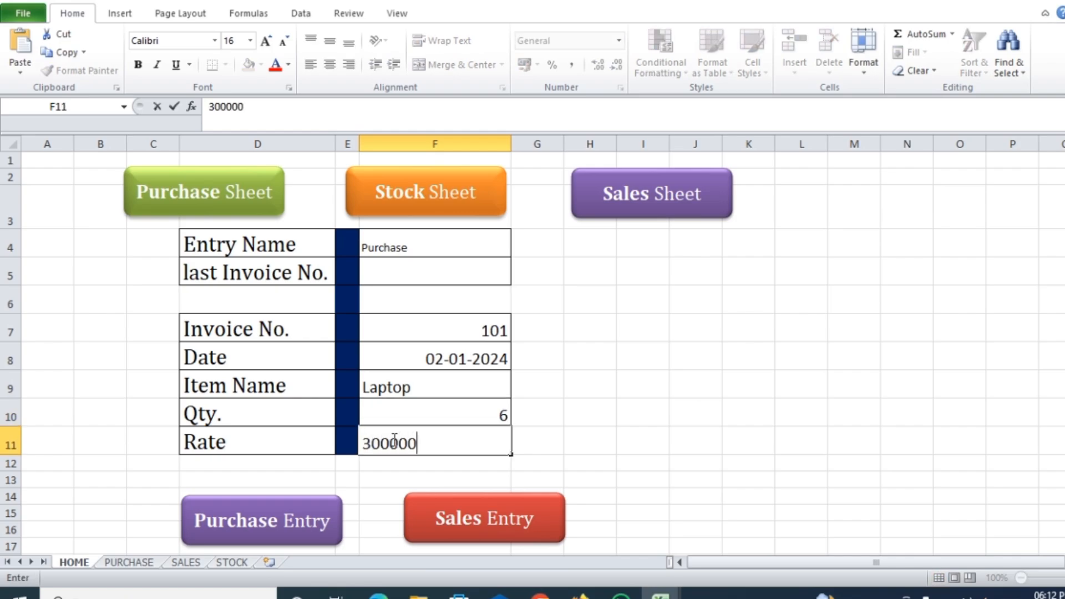
pyautogui.click(783, 453)
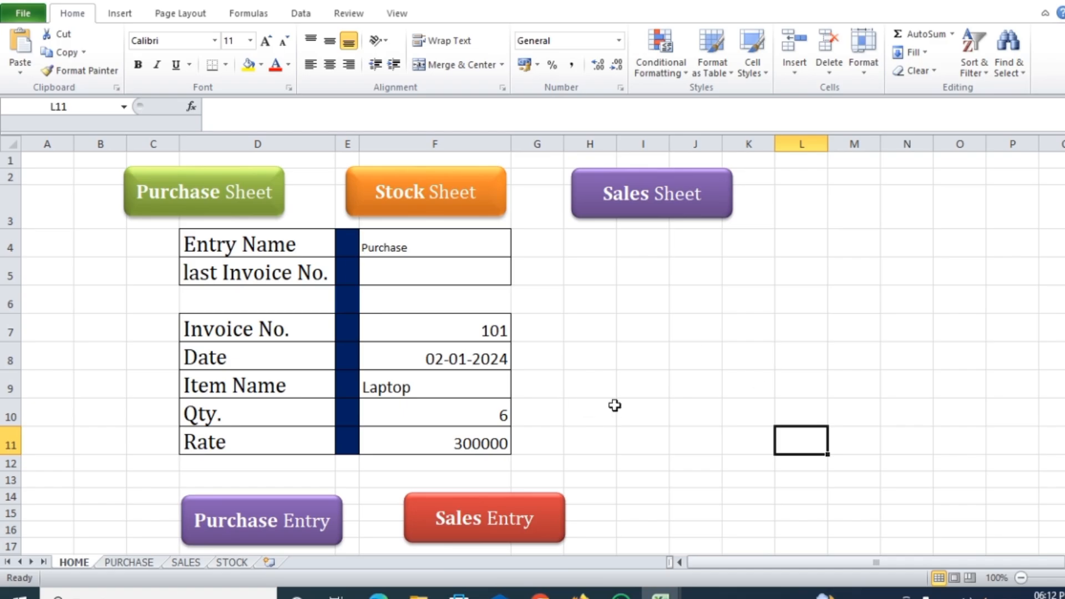
pyautogui.scroll(-3, 501, 327)
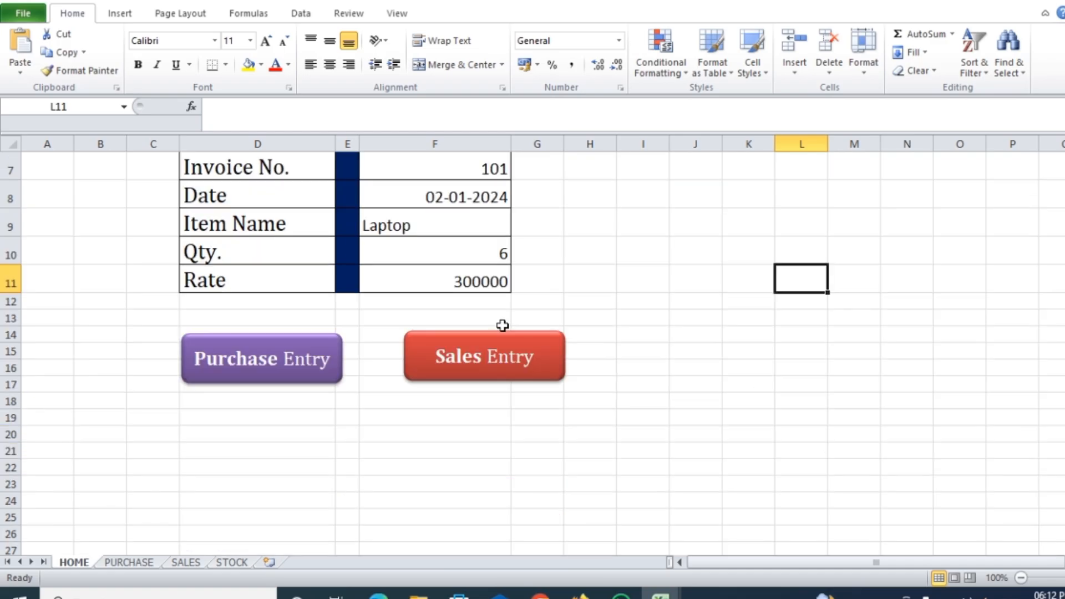
pyautogui.scroll(1, 656, 316)
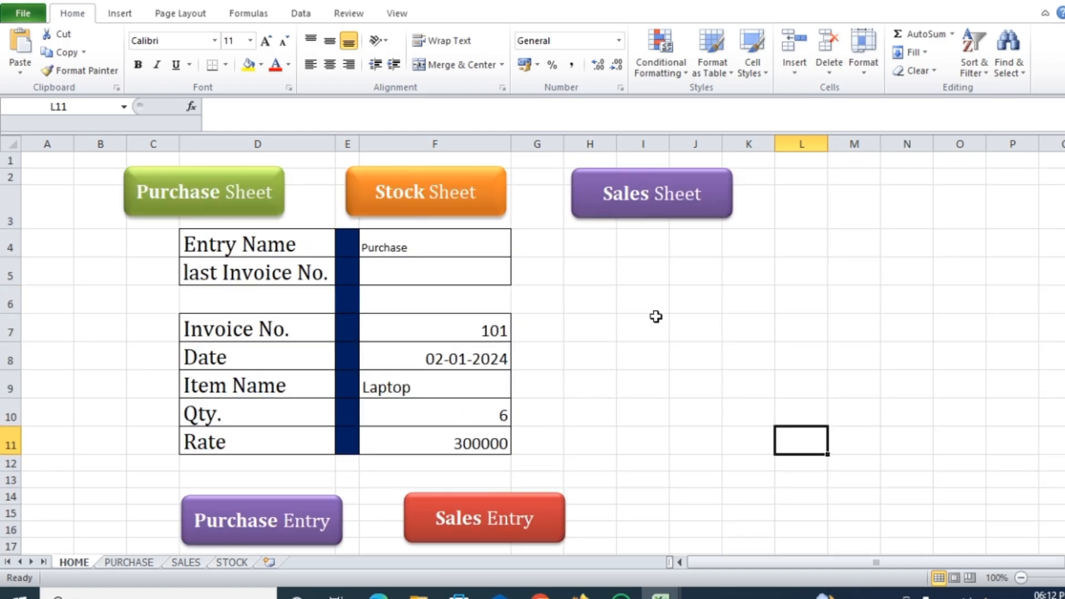
pyautogui.click(408, 244)
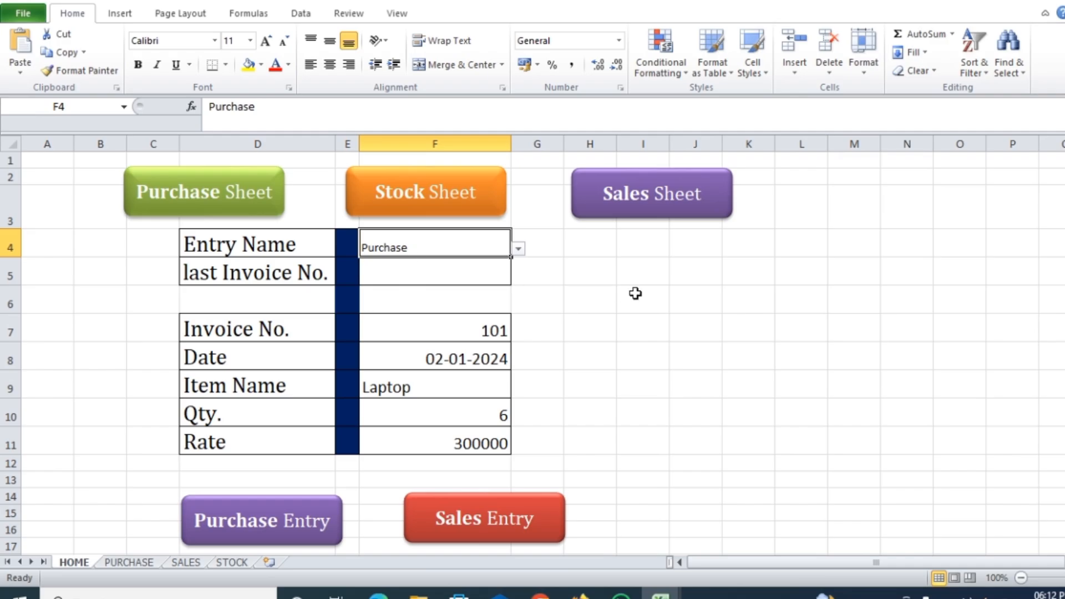
pyautogui.scroll(-1, 635, 295)
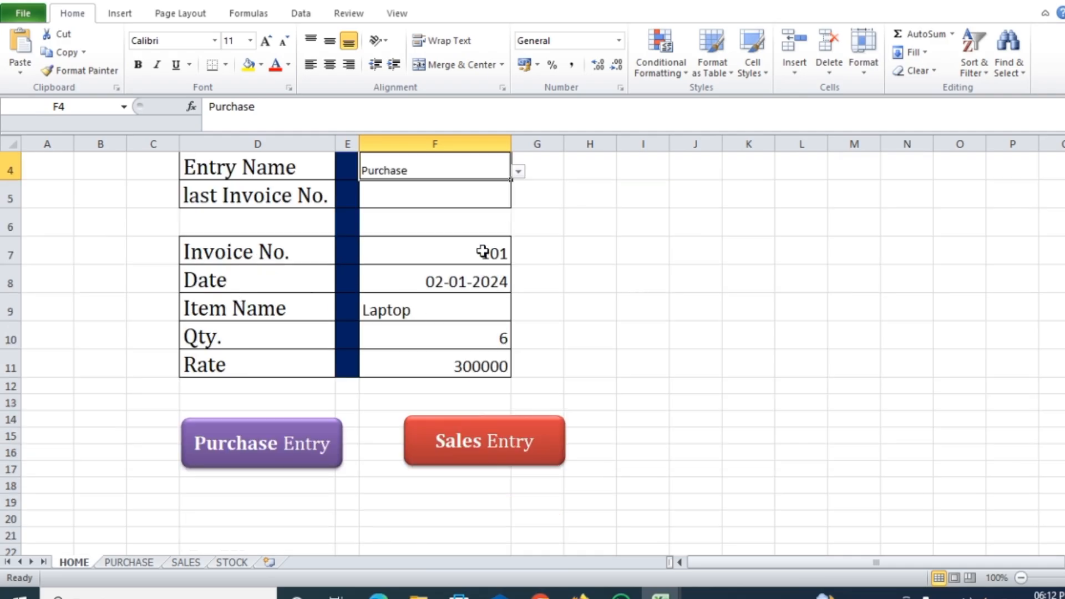
pyautogui.moveTo(479, 251); pyautogui.dragTo(477, 364)
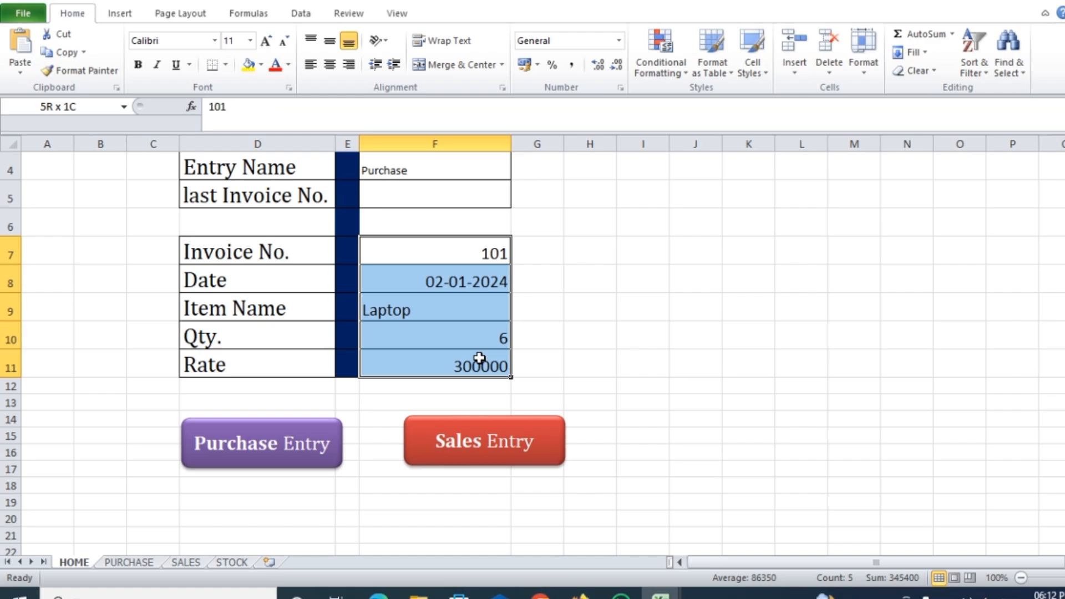
pyautogui.click(589, 338)
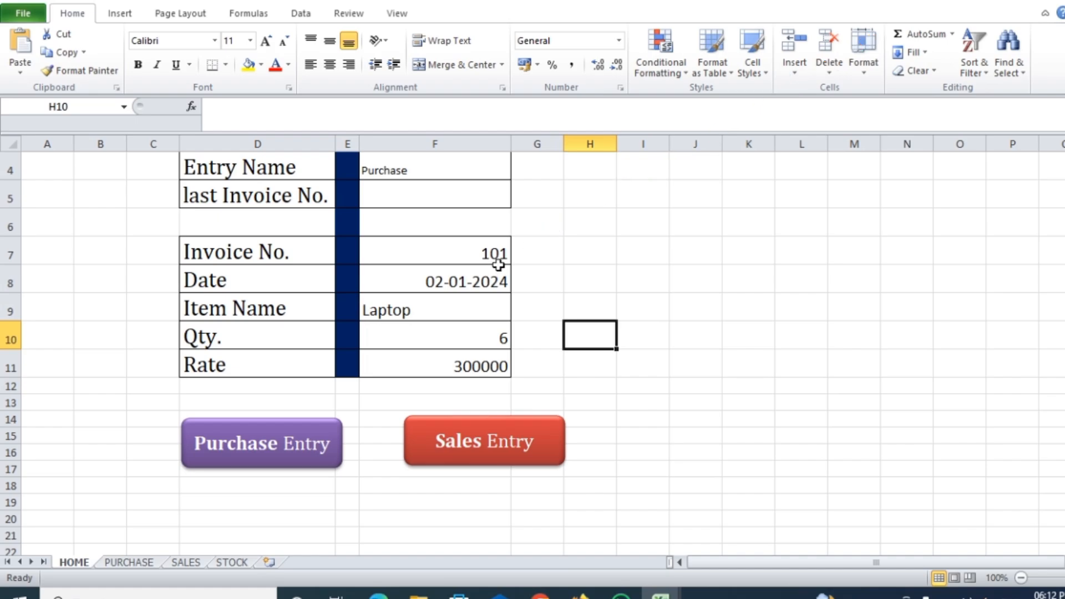
# - With Invoice No. cell F7 selected, start recording a macro named purchase, stored in This Workbook
pyautogui.click(464, 253)
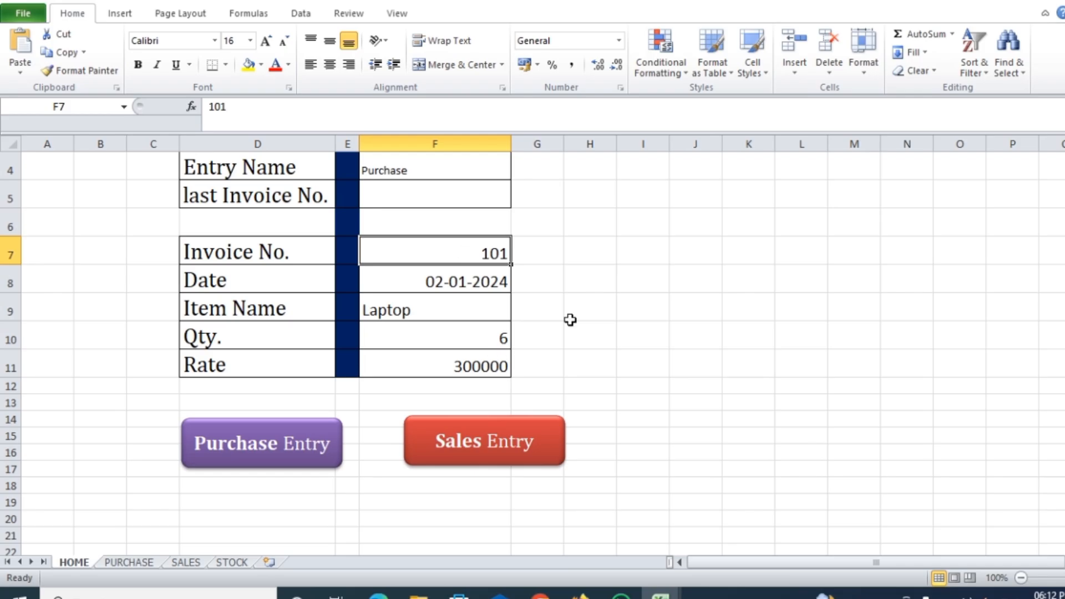
pyautogui.click(398, 16)
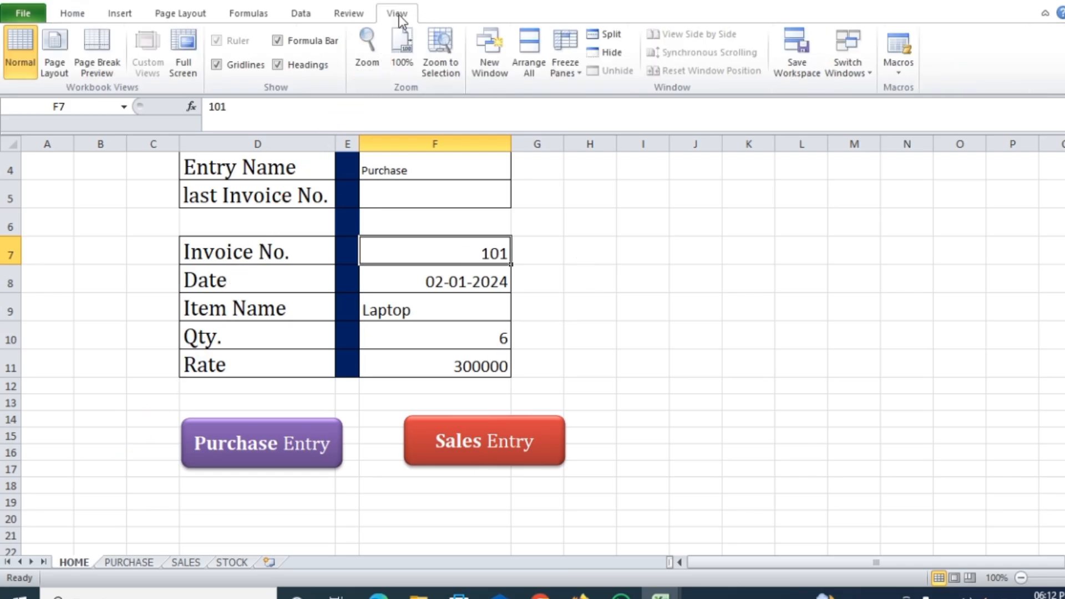
pyautogui.click(900, 78)
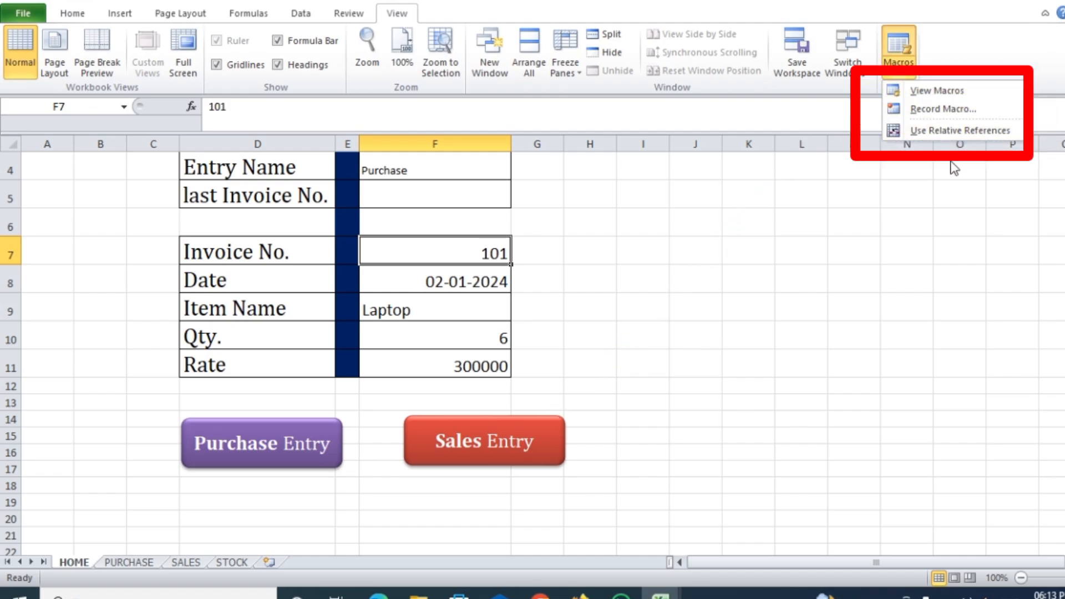
pyautogui.click(927, 111)
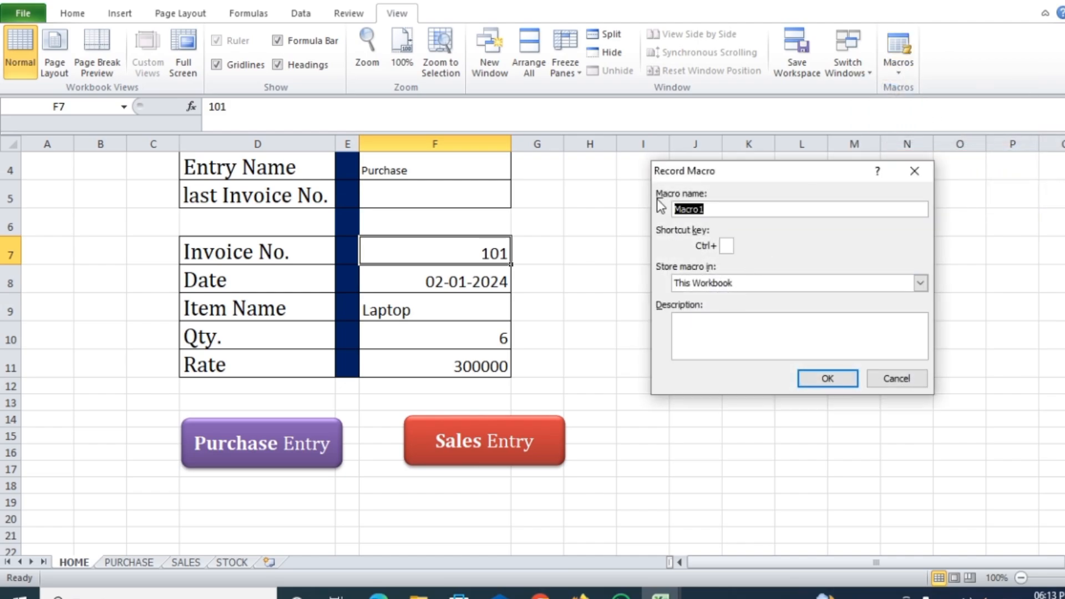
pyautogui.click(718, 210)
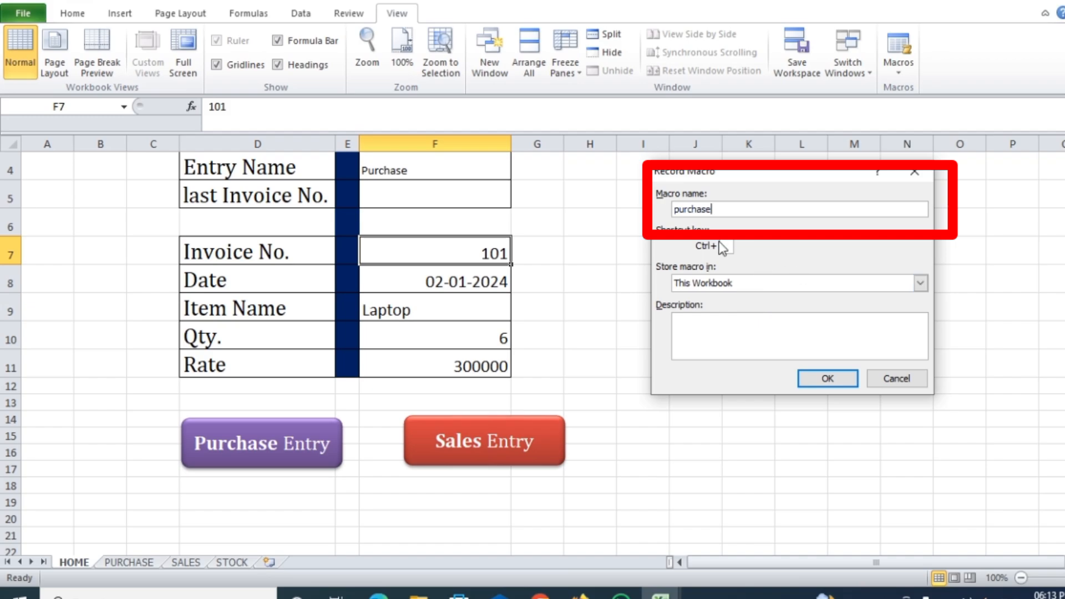
pyautogui.click(826, 378)
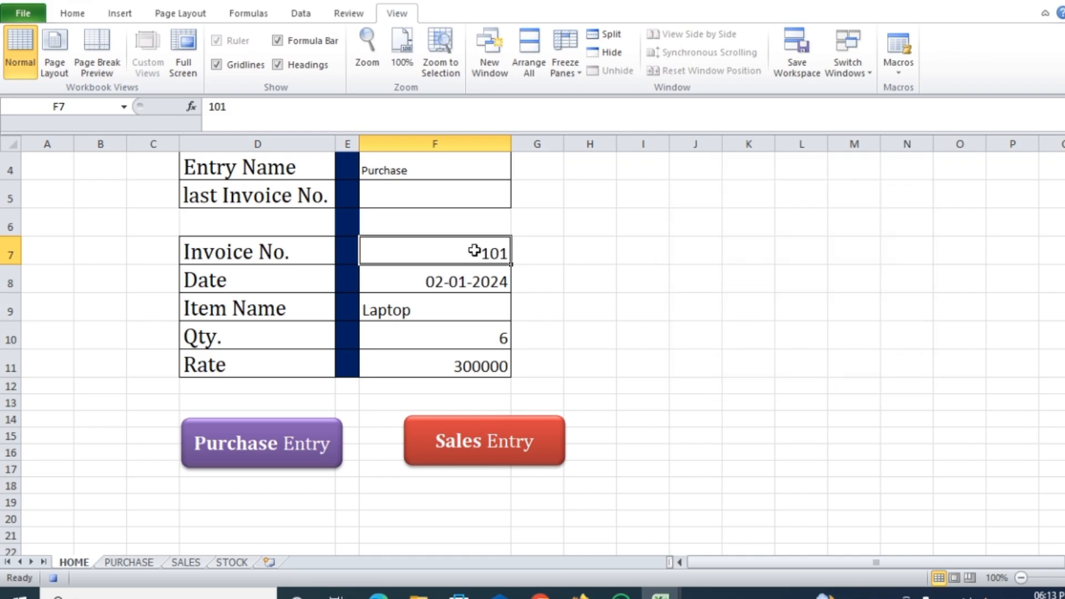
# - Copy the HOME form entries F7:F11 and paste them transposed into the PURCHASE table starting at cell D5
pyautogui.moveTo(475, 251); pyautogui.dragTo(467, 364)
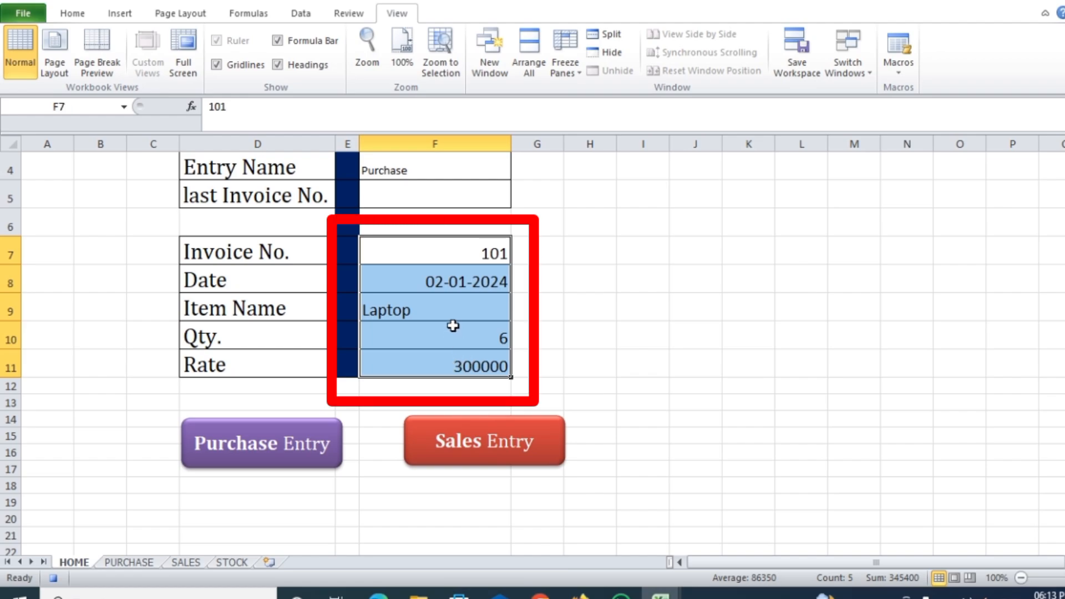
pyautogui.hotkey('ctrl', 'c')
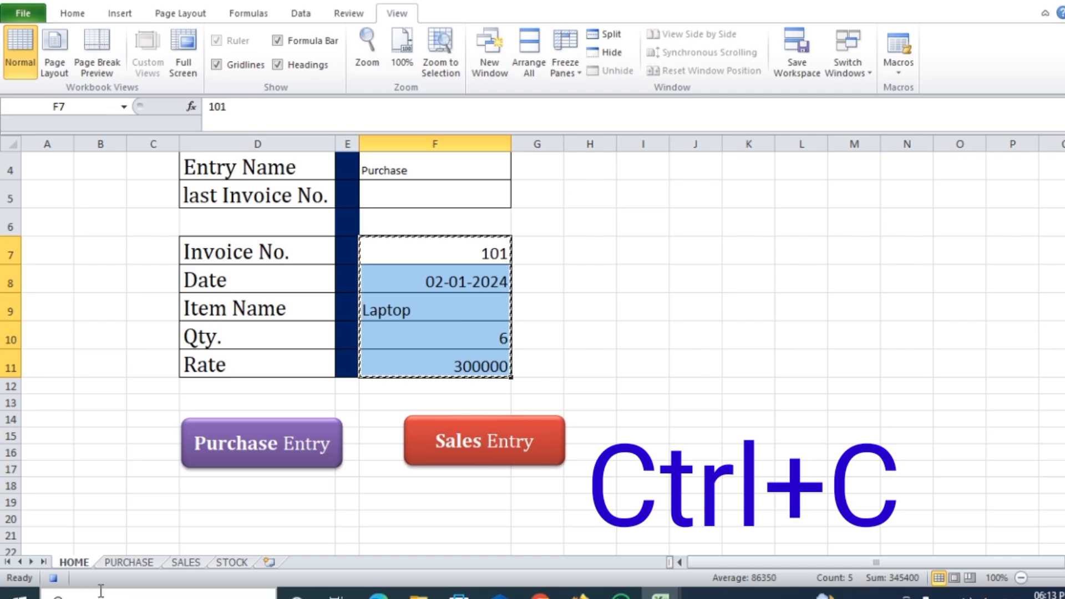
pyautogui.click(134, 563)
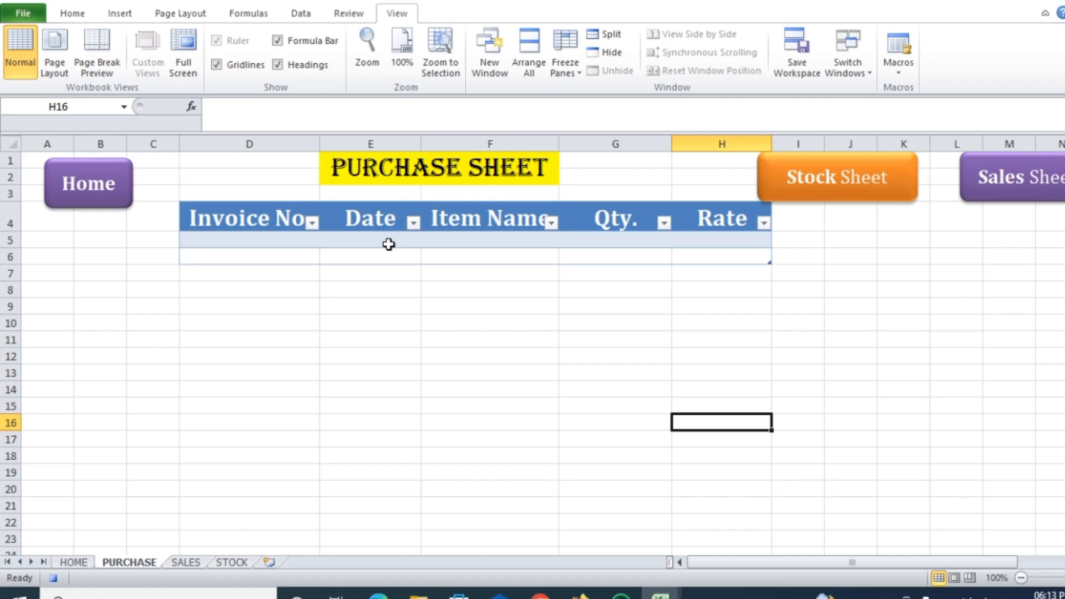
pyautogui.click(219, 241)
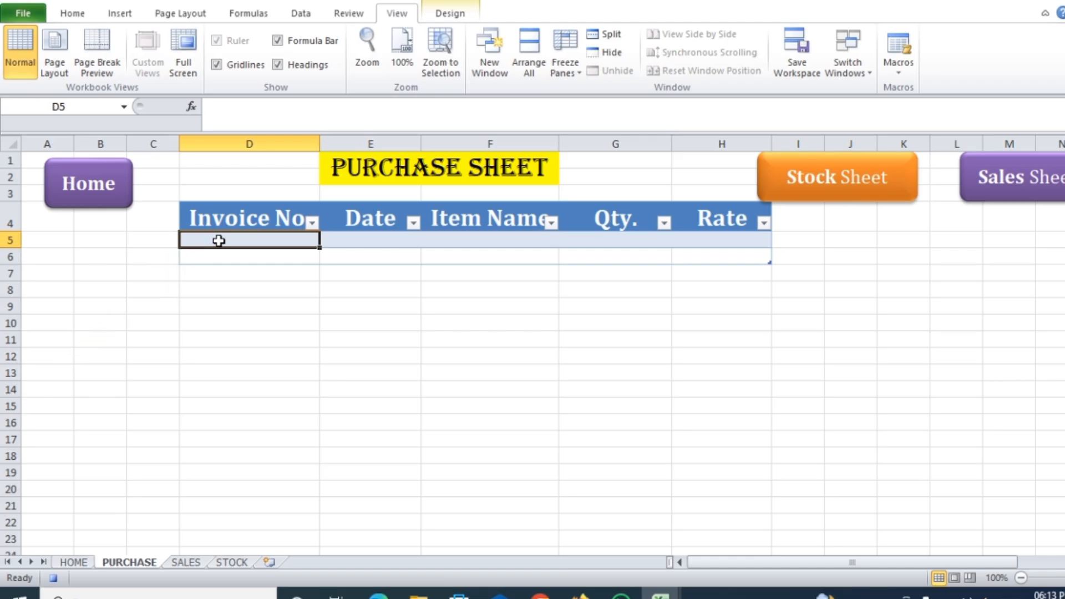
pyautogui.press('alt')
pyautogui.press('h')
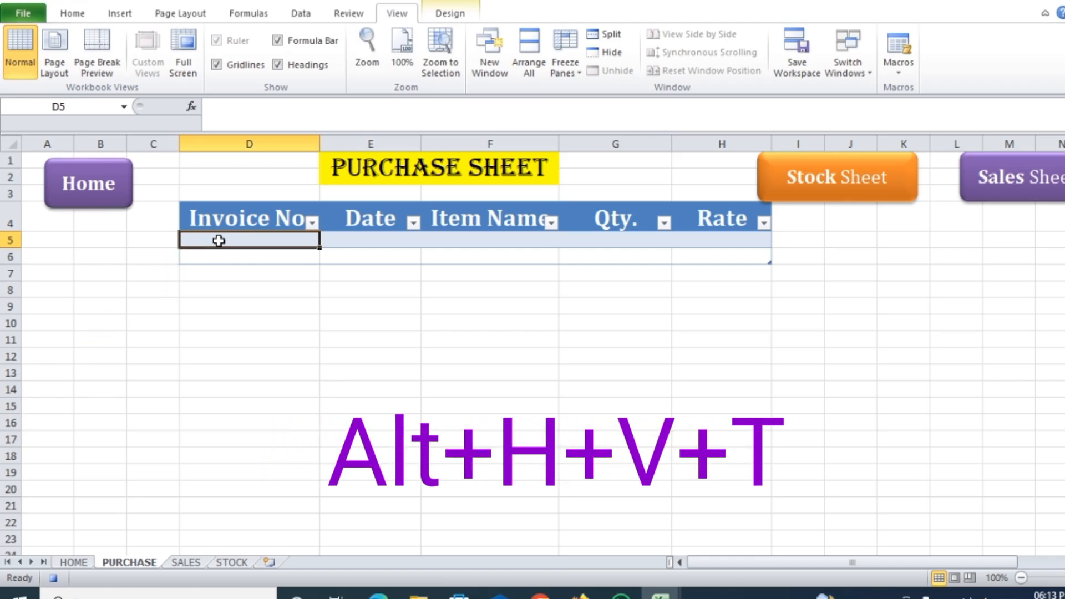
pyautogui.press('v')
pyautogui.press('t')
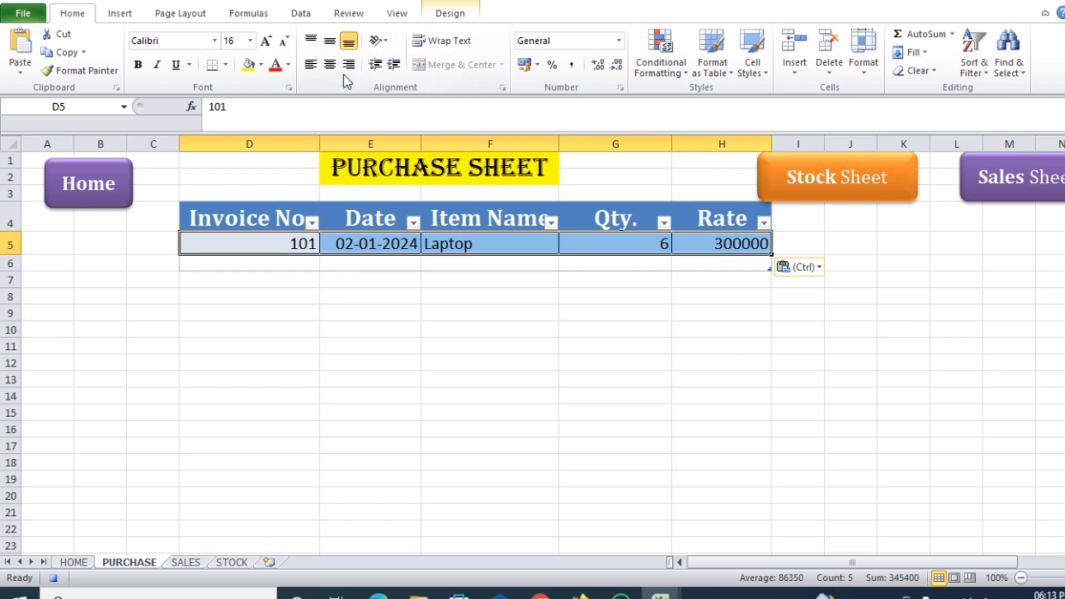
# - Insert a blank table row above the Laptop entry at cell D5 in the PURCHASE table
pyautogui.click(276, 245)
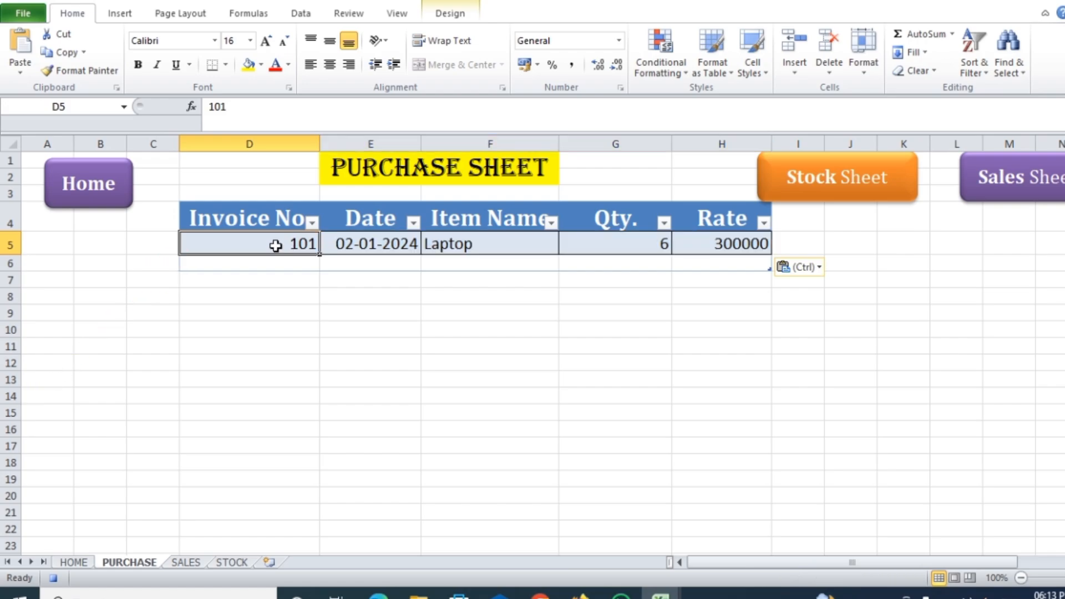
pyautogui.rightClick(276, 245)
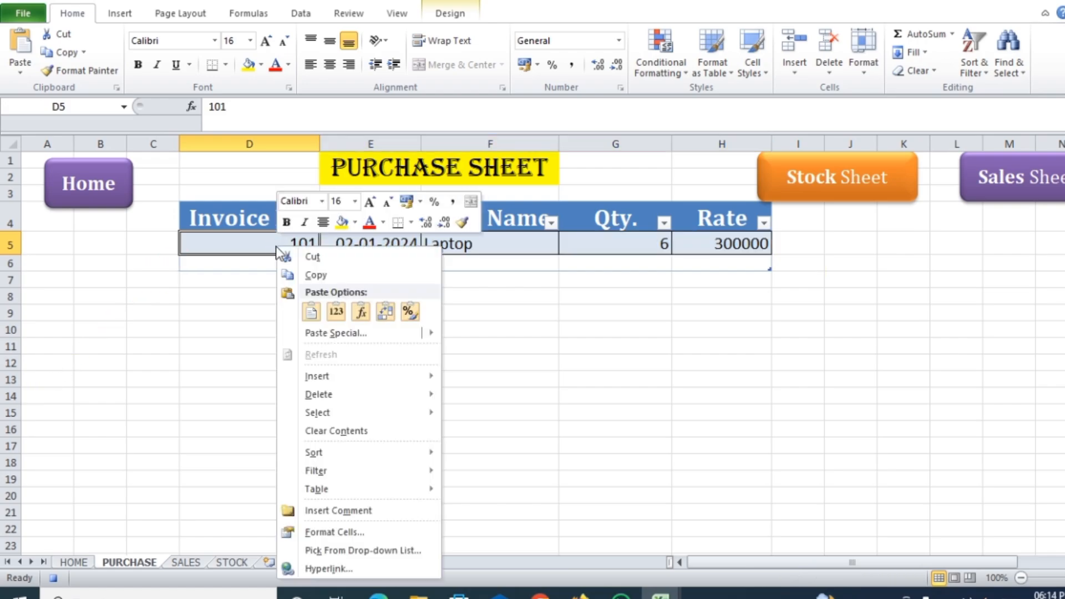
pyautogui.moveTo(319, 381)
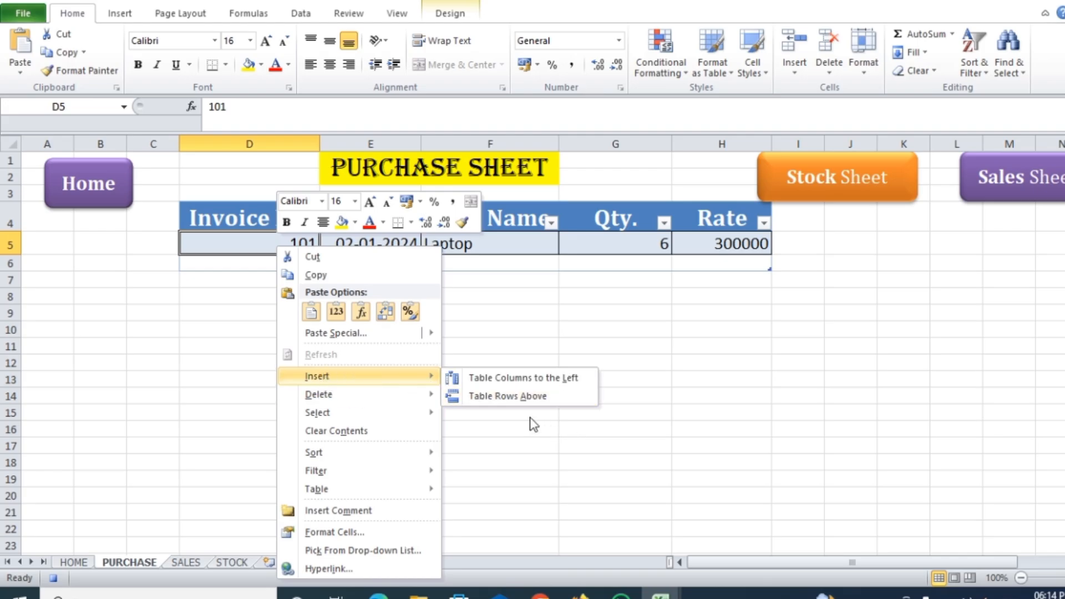
pyautogui.click(528, 397)
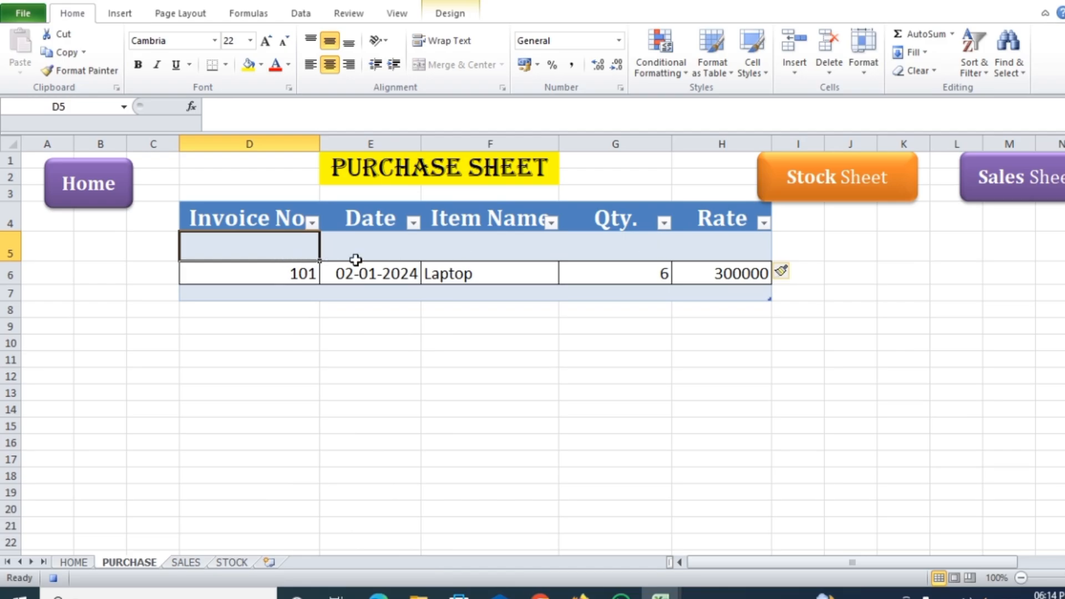
# - Clear the entry values from F7:F11 in the HOME sheet's form
pyautogui.click(77, 563)
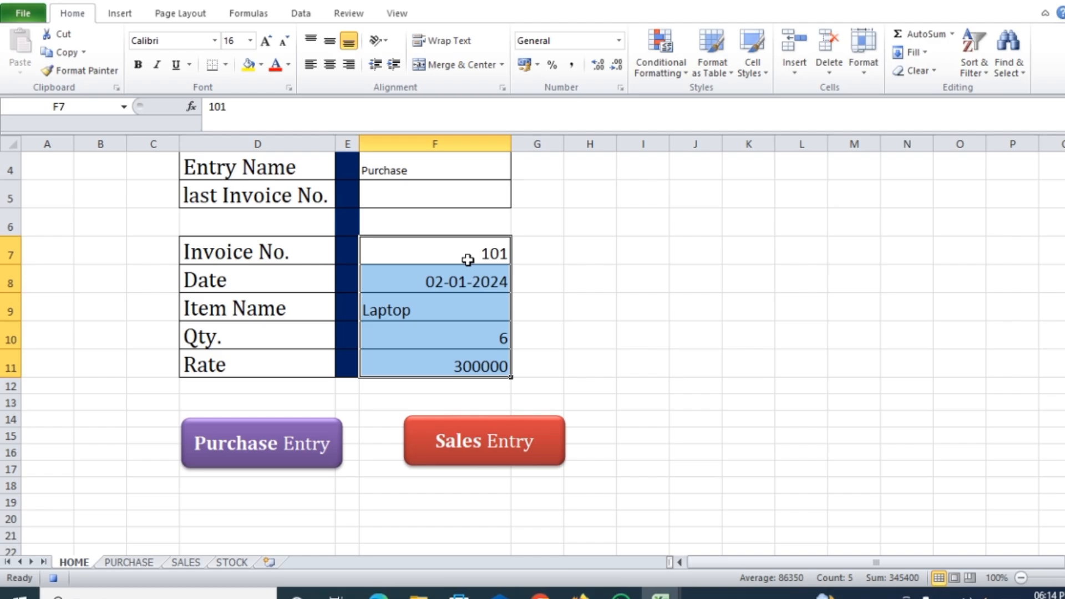
pyautogui.press('Delete')
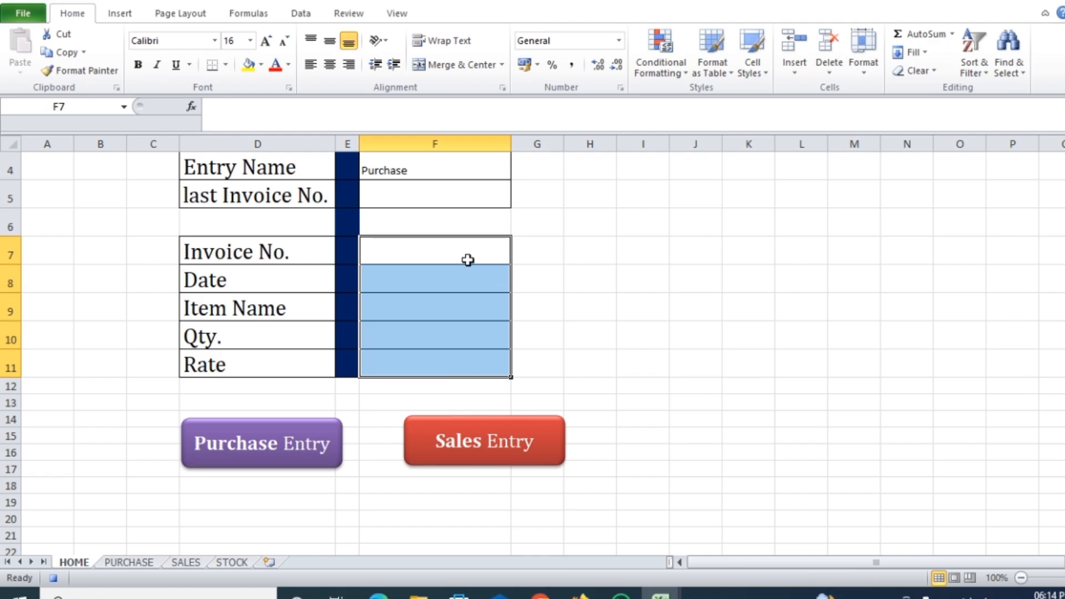
pyautogui.scroll(1, 449, 221)
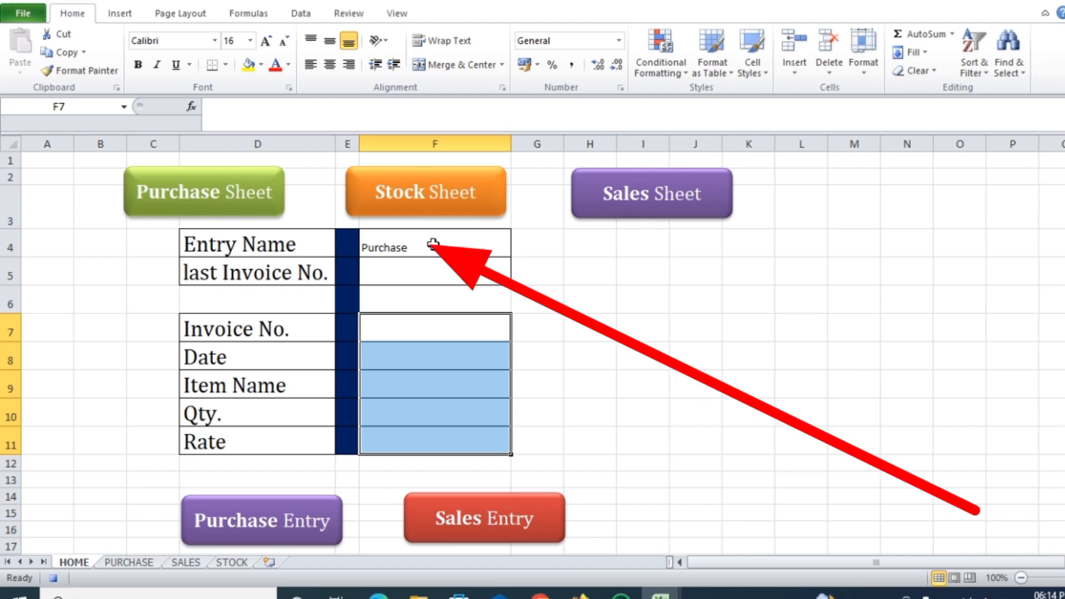
# - Select the Entry Name value cell F4 and stop recording the macro
pyautogui.click(433, 245)
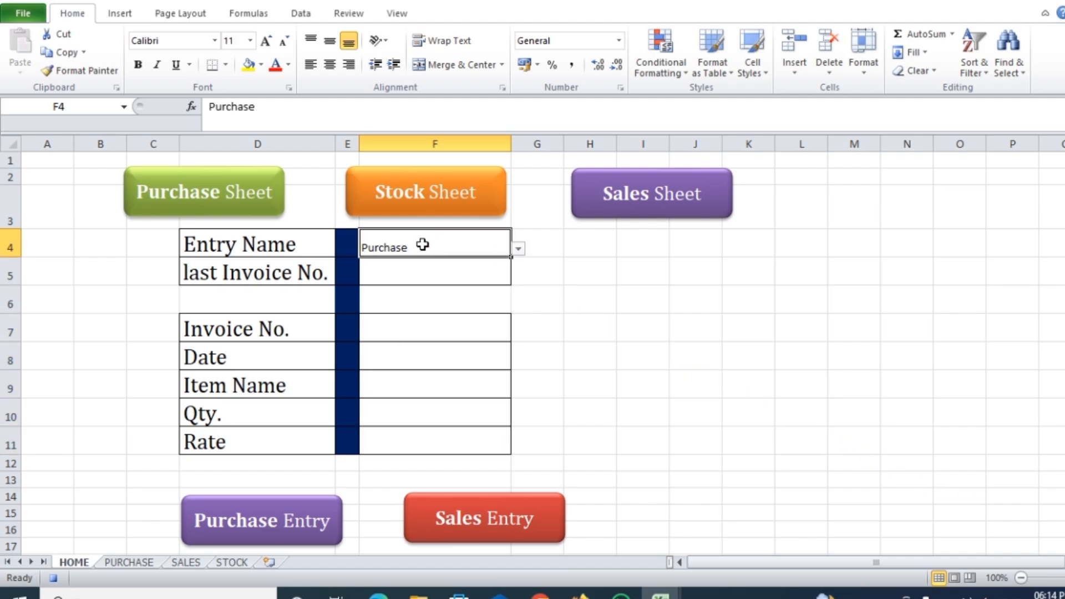
pyautogui.click(398, 13)
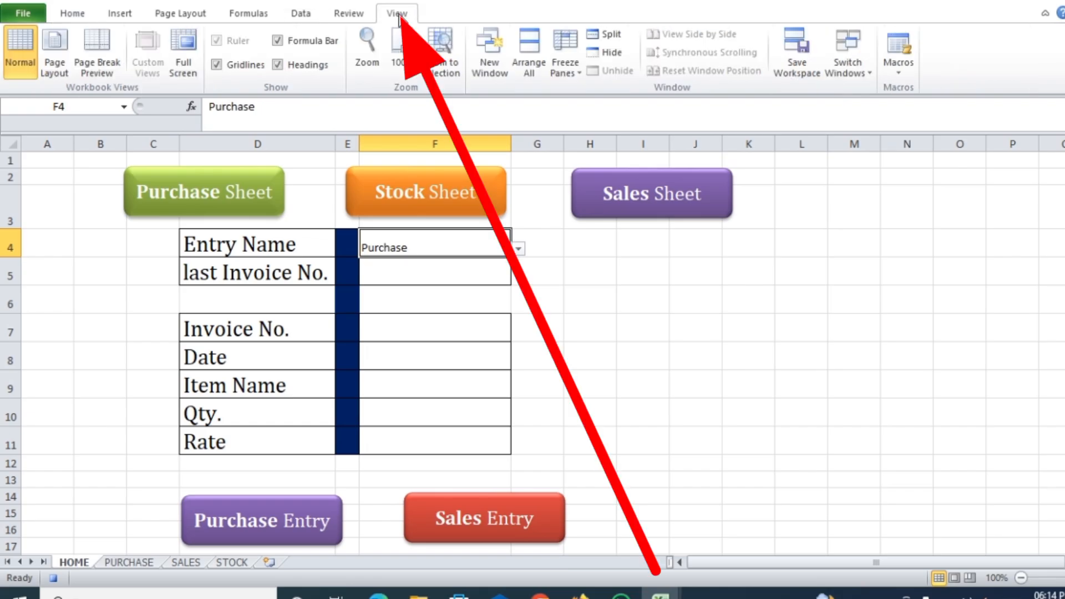
pyautogui.click(900, 74)
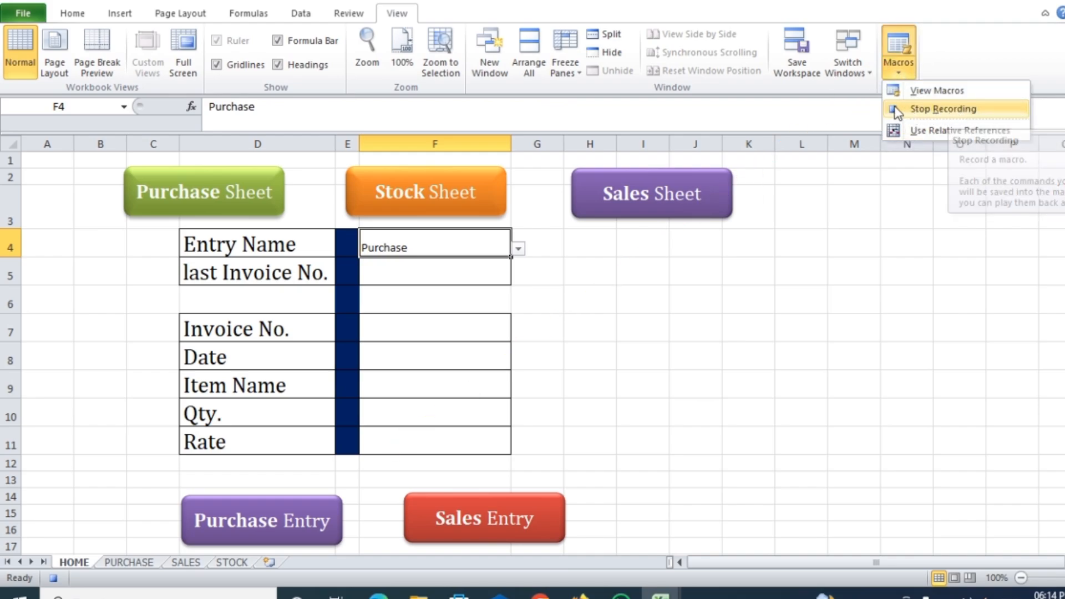
pyautogui.click(936, 111)
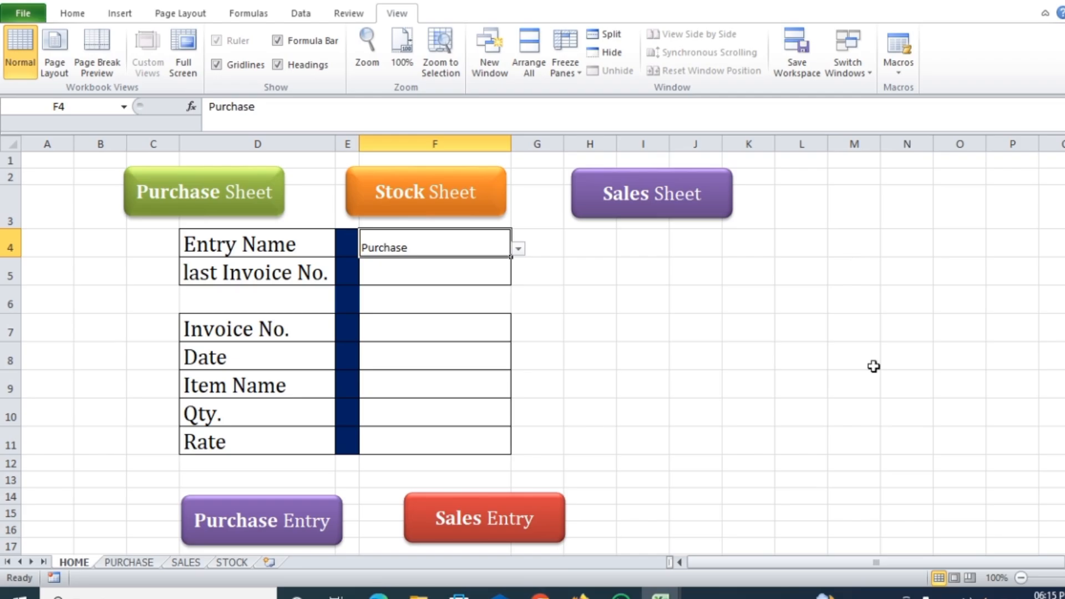
# - Assign the existing purchase macro to the Purchase Entry shape on the HOME sheet
pyautogui.scroll(-1, 875, 366)
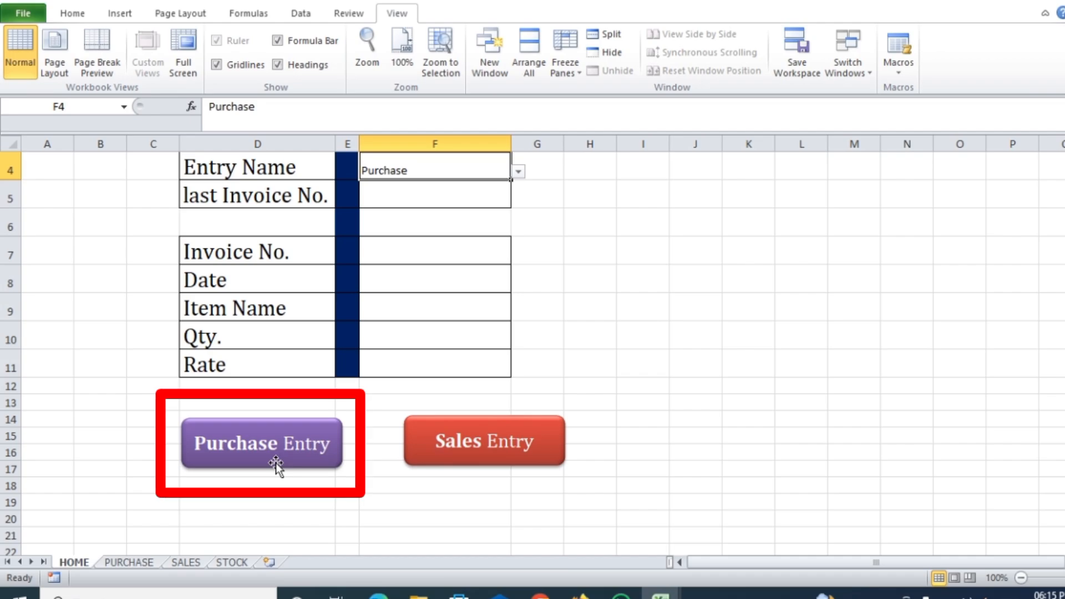
pyautogui.keyDown('ctrl'); pyautogui.click(296, 467); pyautogui.keyUp('ctrl')
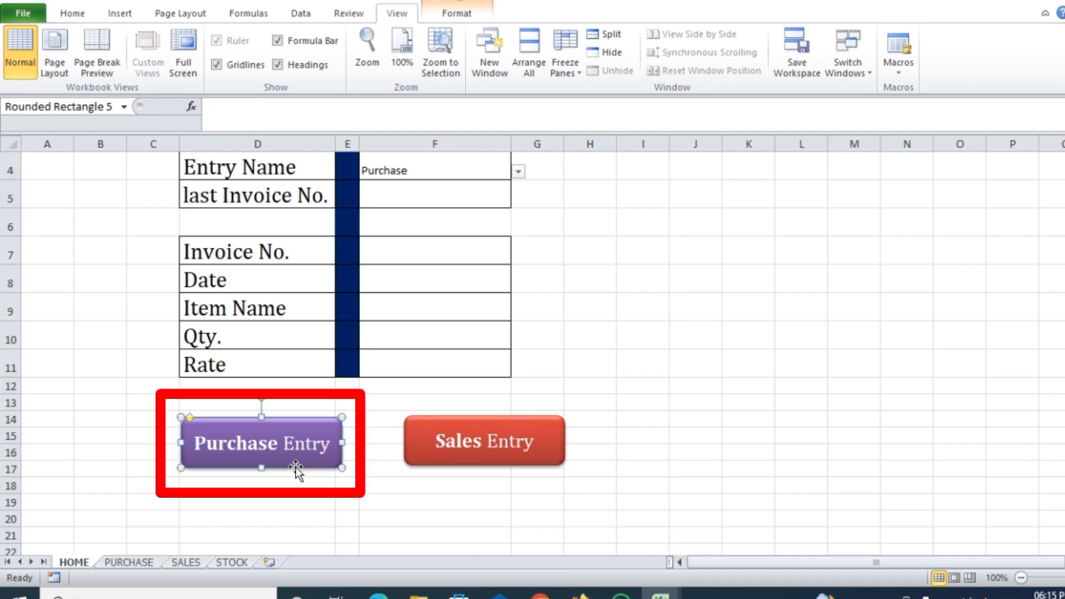
pyautogui.rightClick(296, 467)
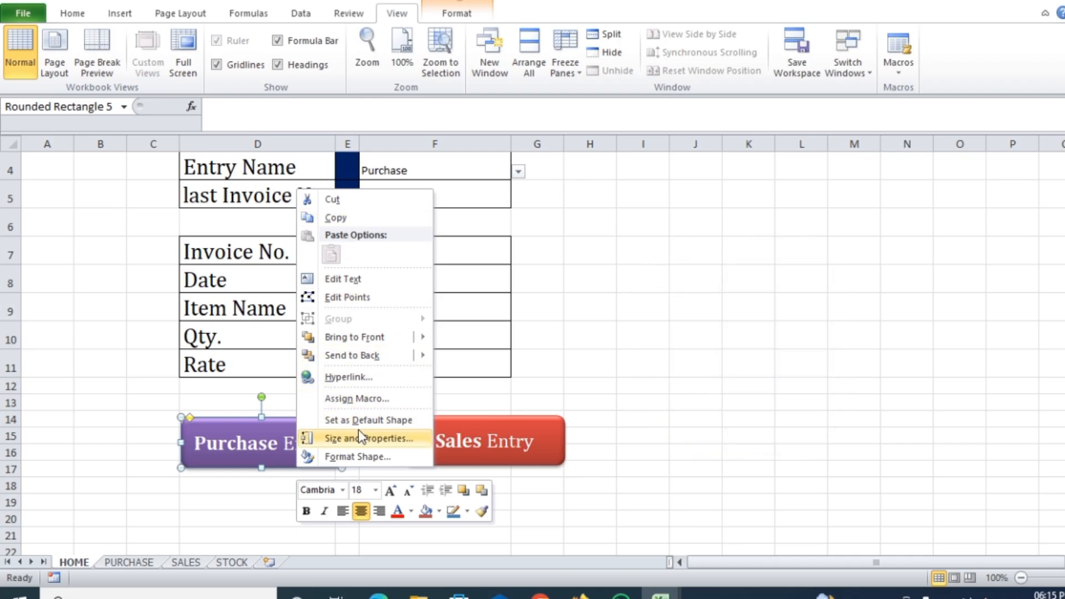
pyautogui.click(369, 399)
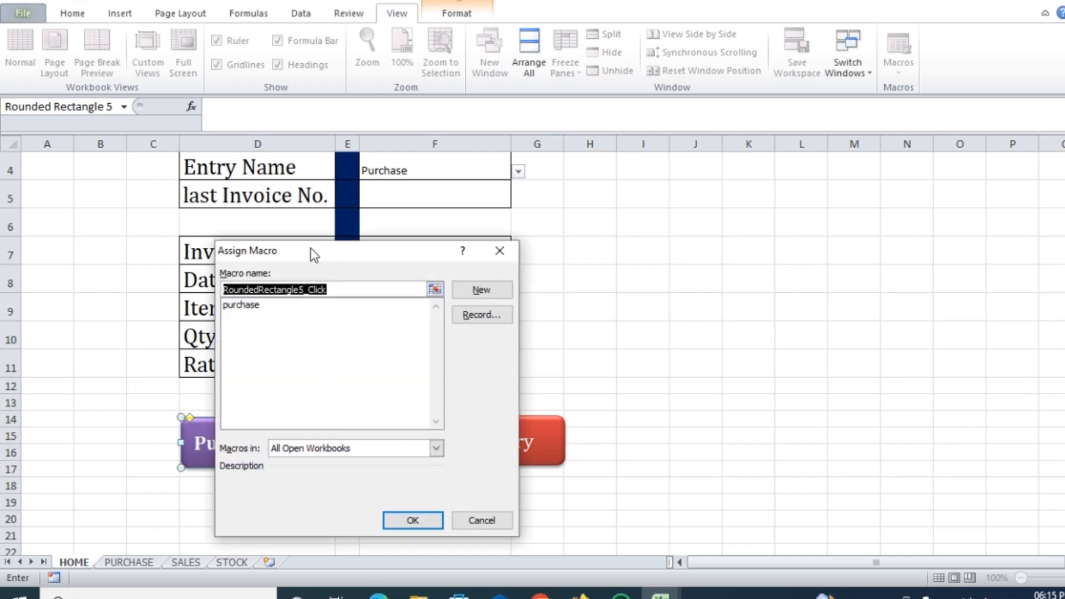
pyautogui.moveTo(314, 255); pyautogui.dragTo(668, 201)
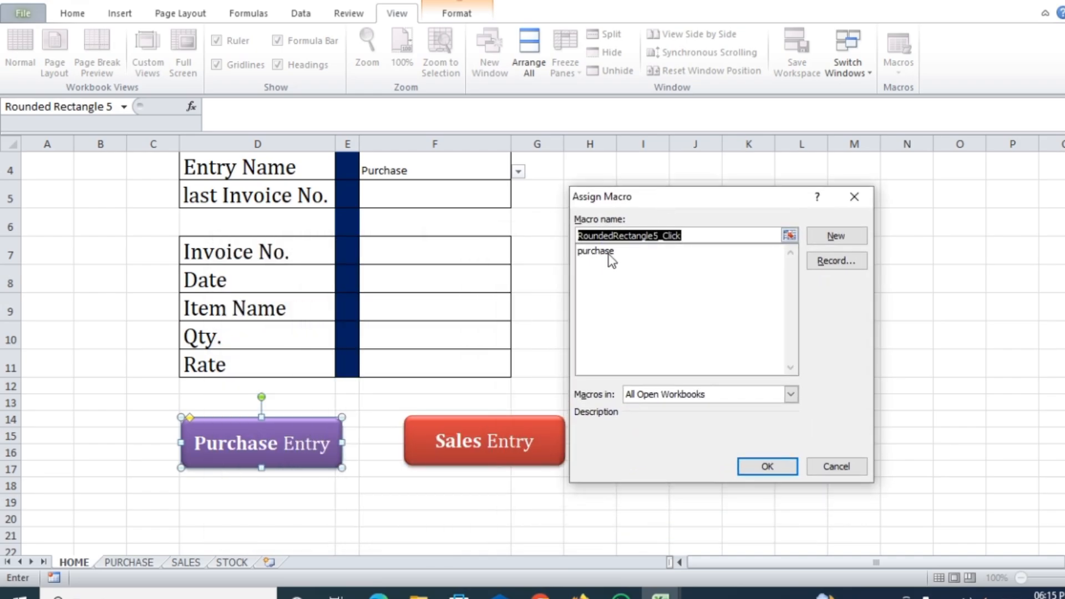
pyautogui.click(596, 251)
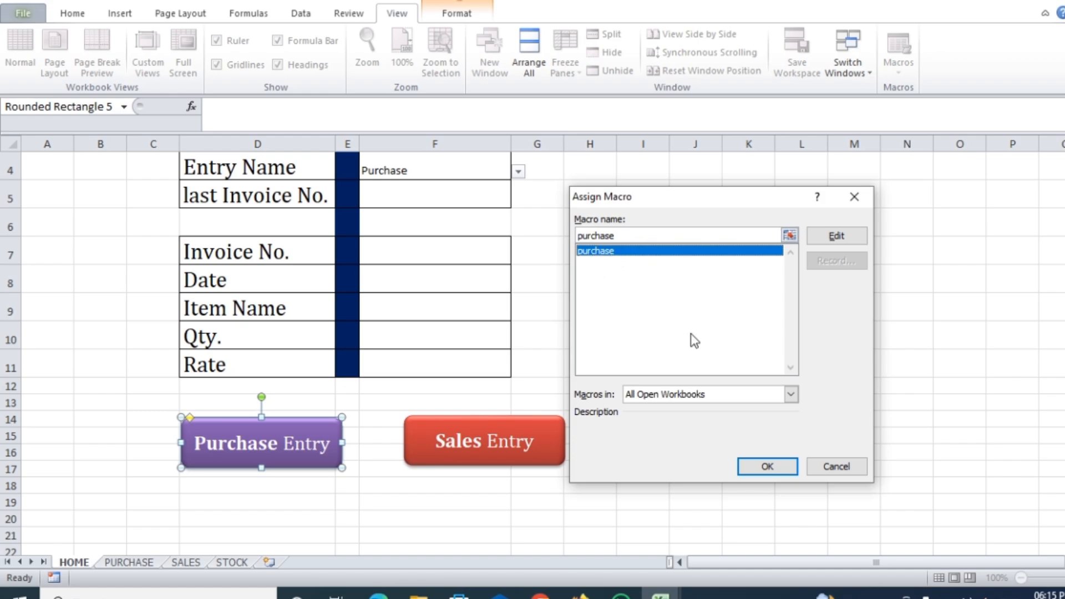
pyautogui.click(767, 467)
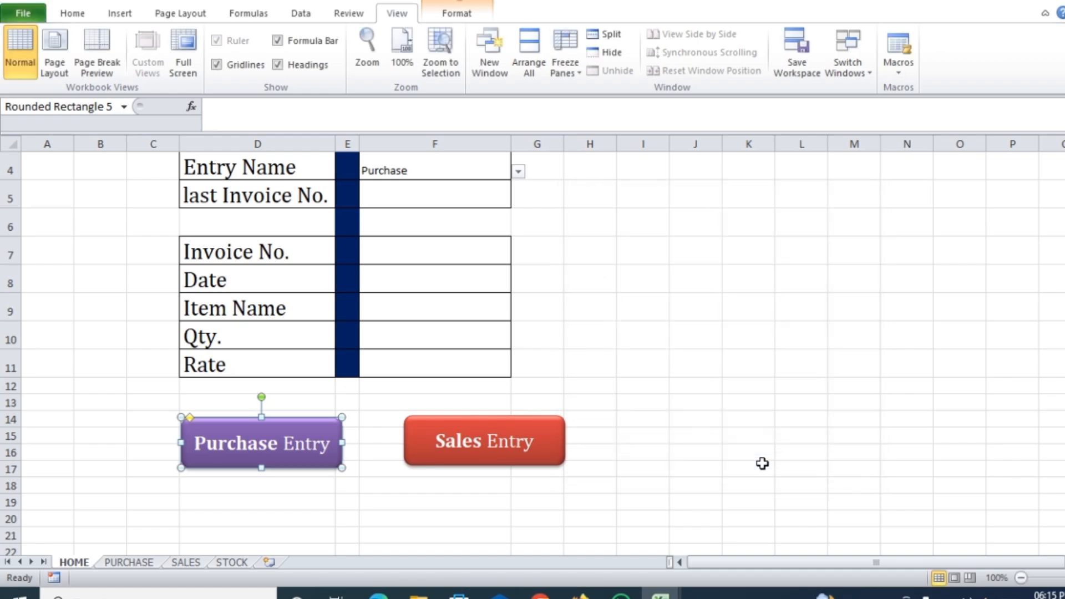
pyautogui.click(644, 470)
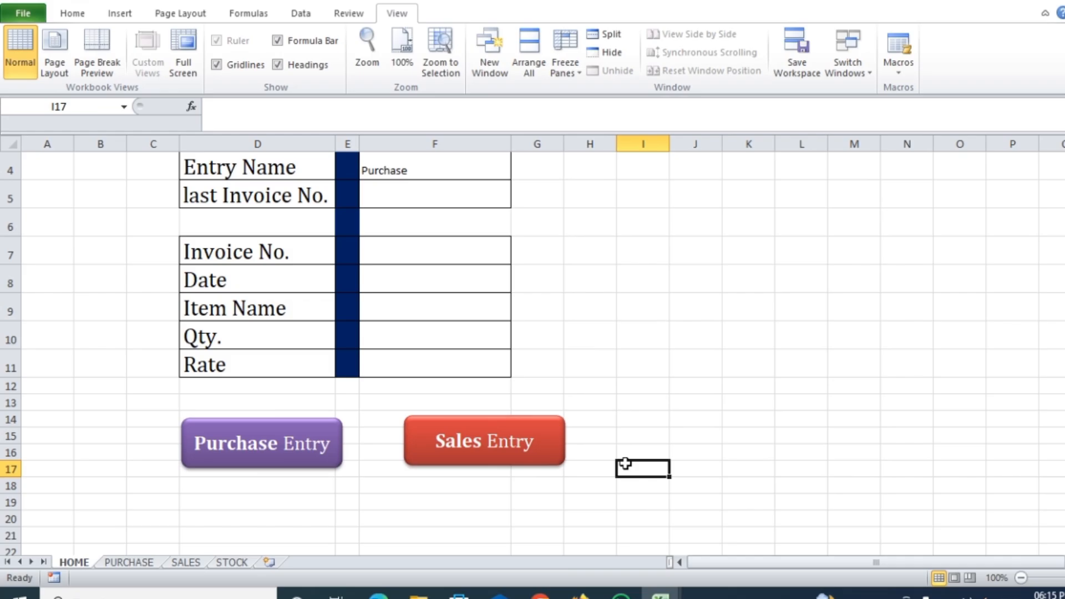
# - Clear the record in cells D6:H6 of the table on the PURCHASE sheet
pyautogui.click(127, 563)
pyautogui.moveTo(232, 277); pyautogui.dragTo(715, 282)
pyautogui.press('Delete')
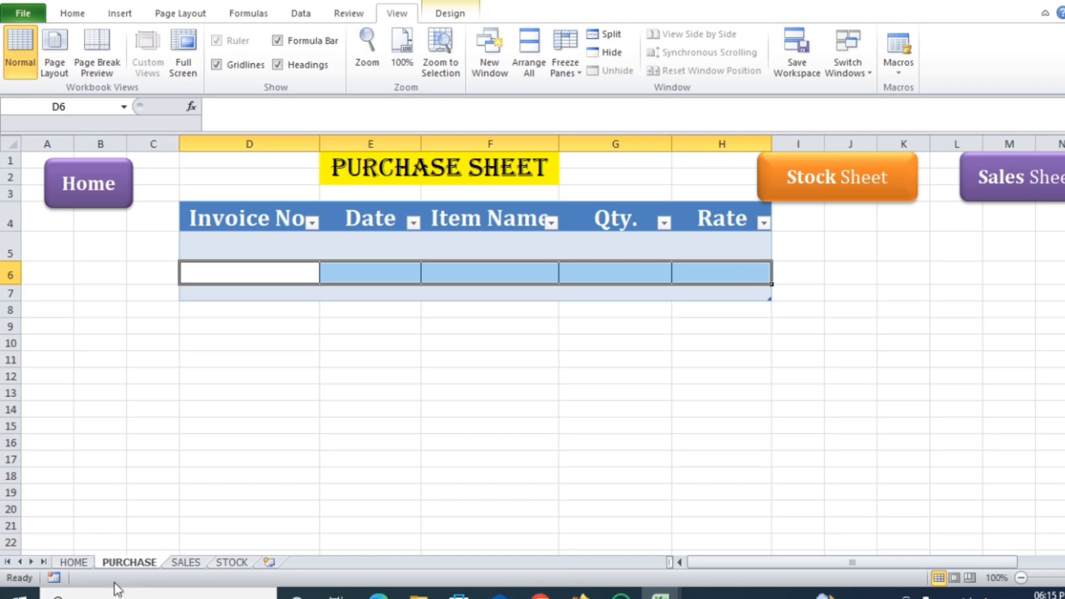
# - In the HOME sheet's entry form, set the invoice number to 101 and the date to 02/01/2024
pyautogui.click(72, 566)
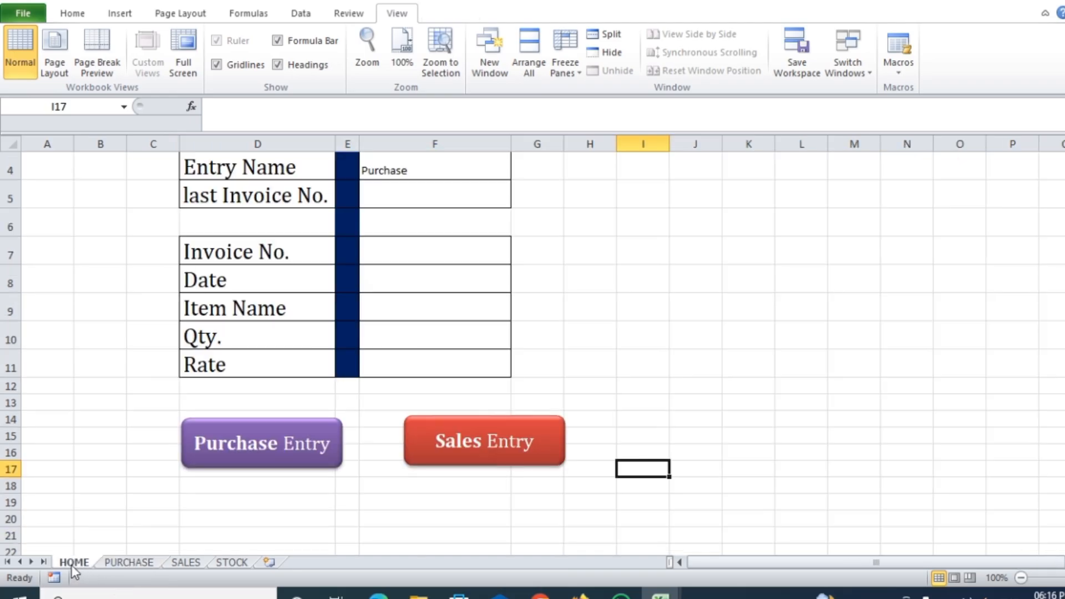
pyautogui.click(447, 255)
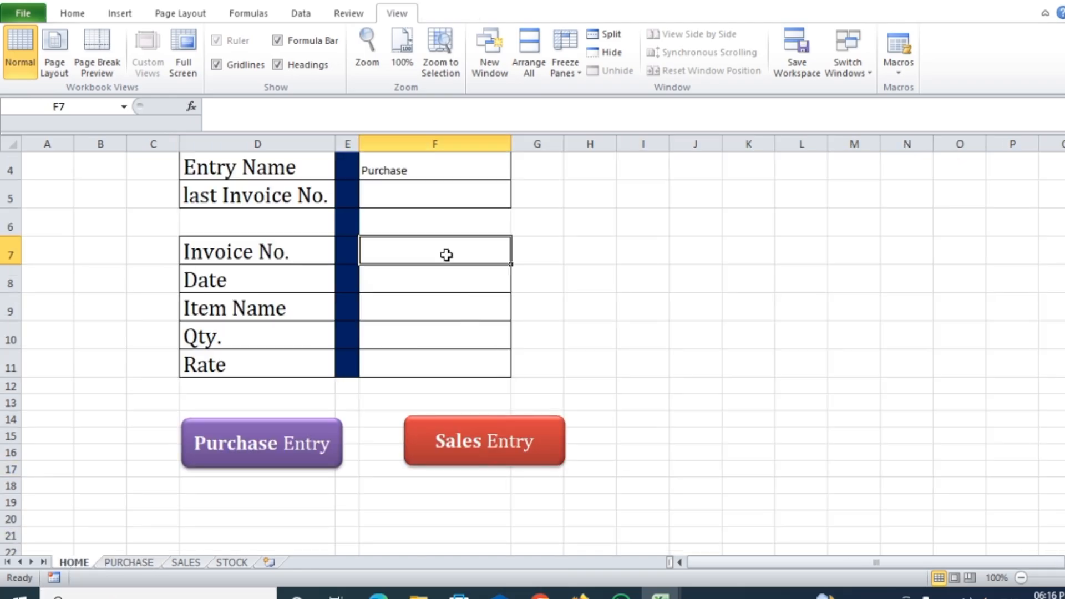
pyautogui.write('101')
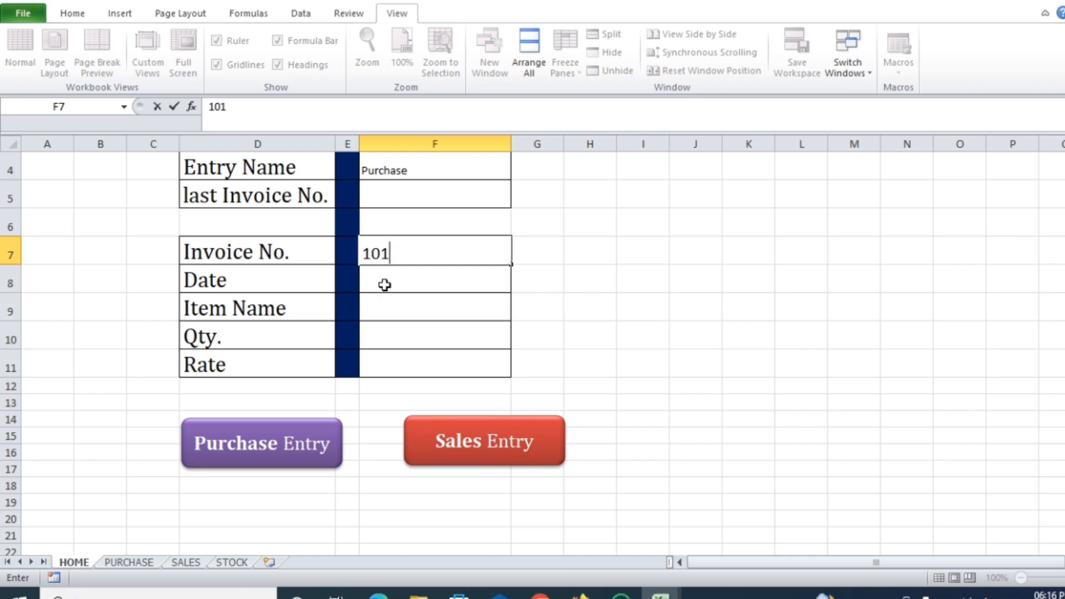
pyautogui.click(385, 285)
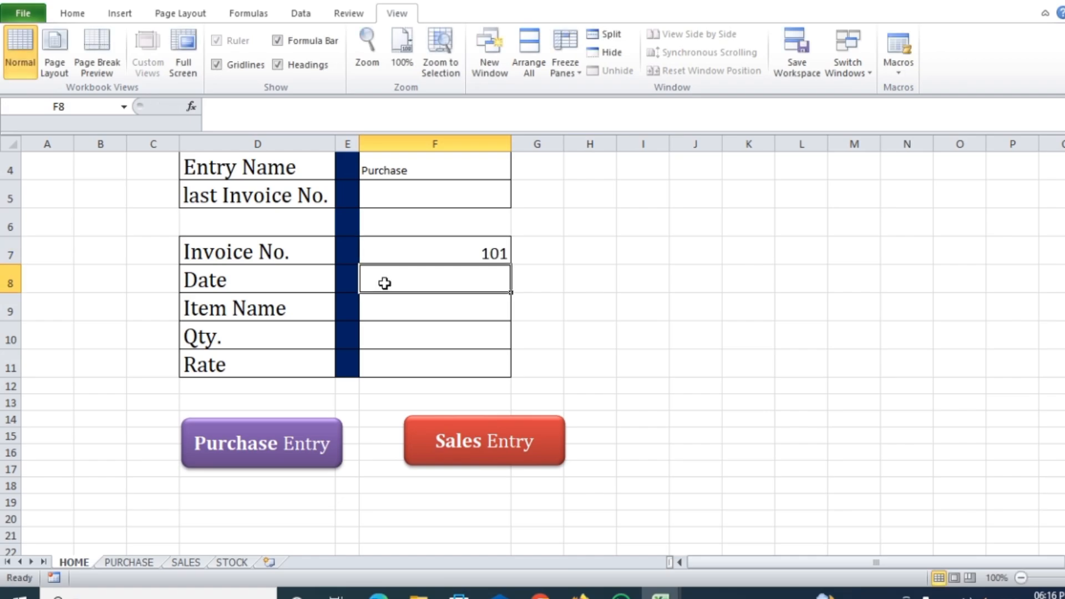
pyautogui.write('02/1')
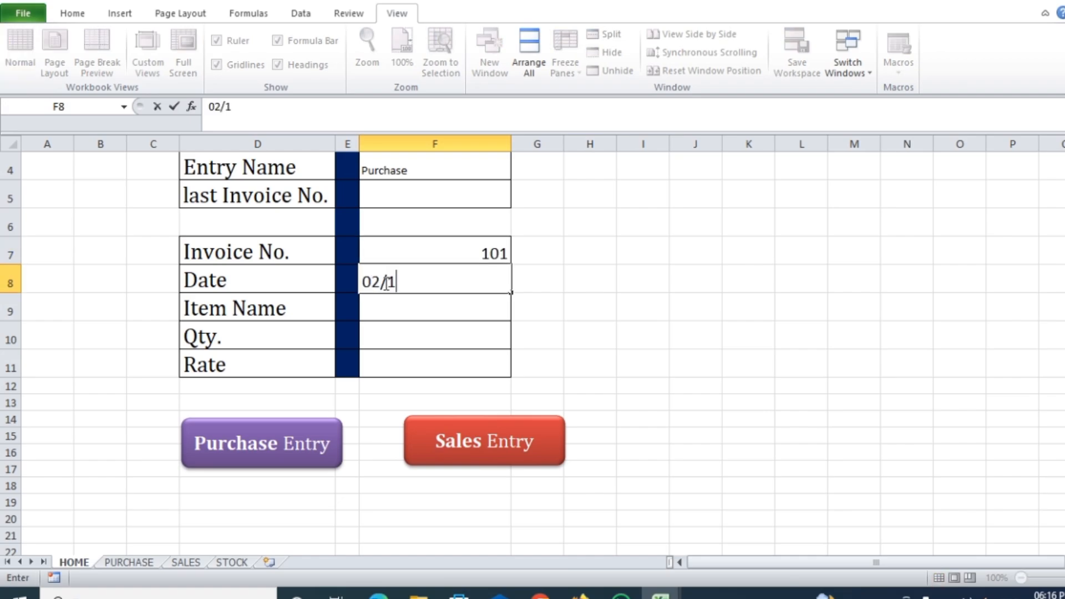
pyautogui.press('BackSpace')
pyautogui.write('01/2023')
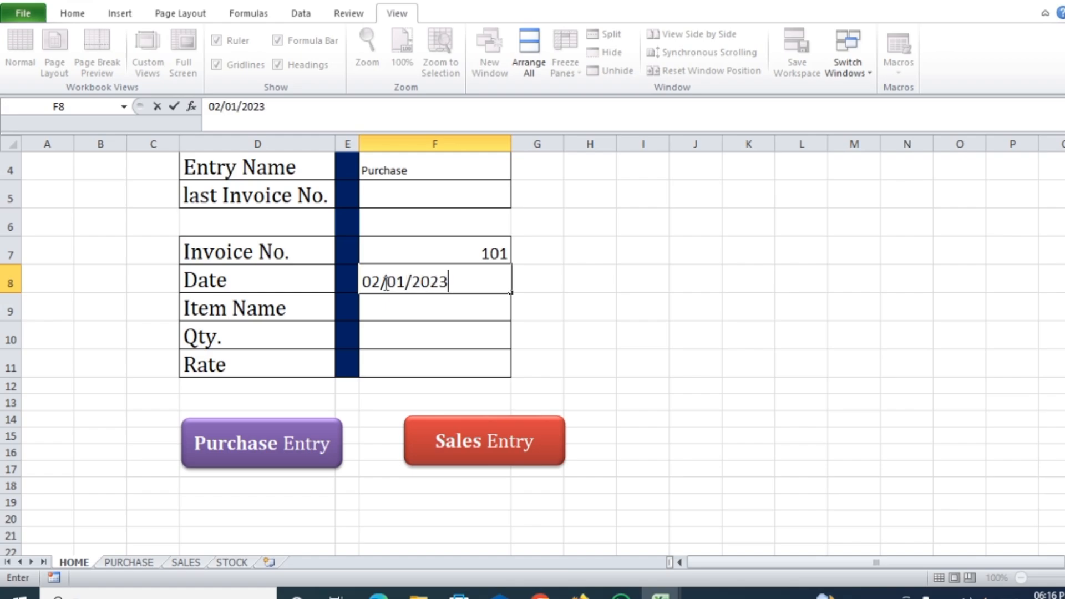
pyautogui.press('BackSpace')
pyautogui.write('4')
# - Complete the entry form with item name laptop, quantity 6 and rate 300000
pyautogui.click(406, 310)
pyautogui.write('laptop')
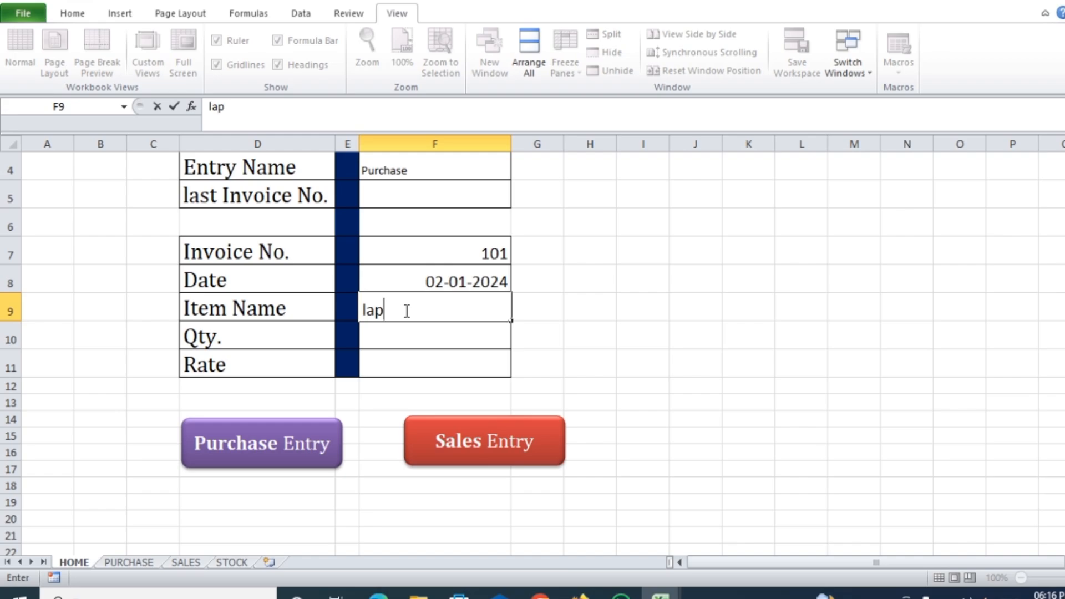
pyautogui.click(409, 337)
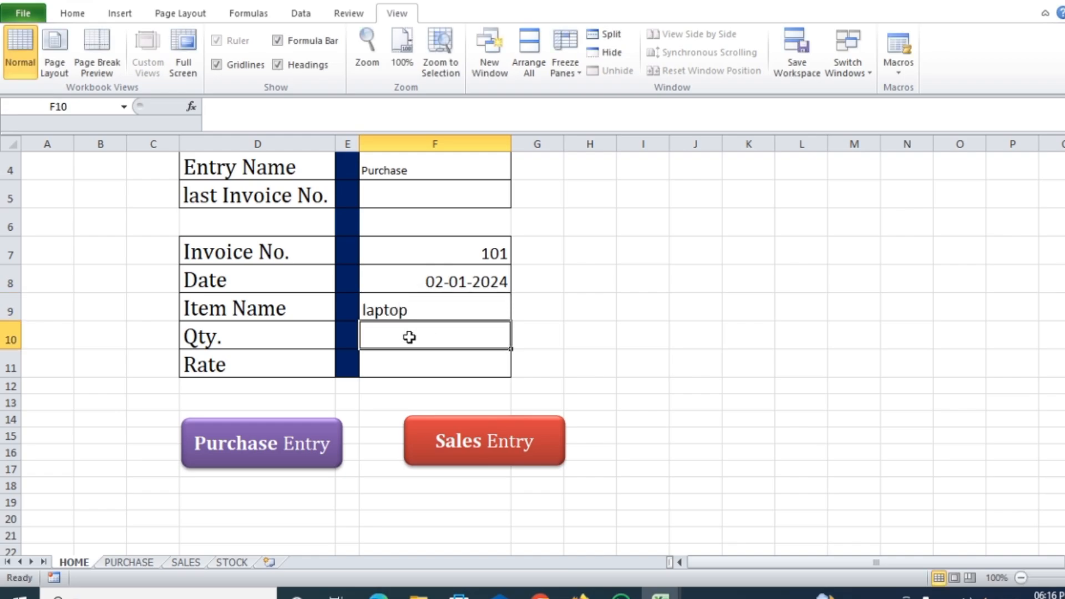
pyautogui.write('6')
pyautogui.click(411, 364)
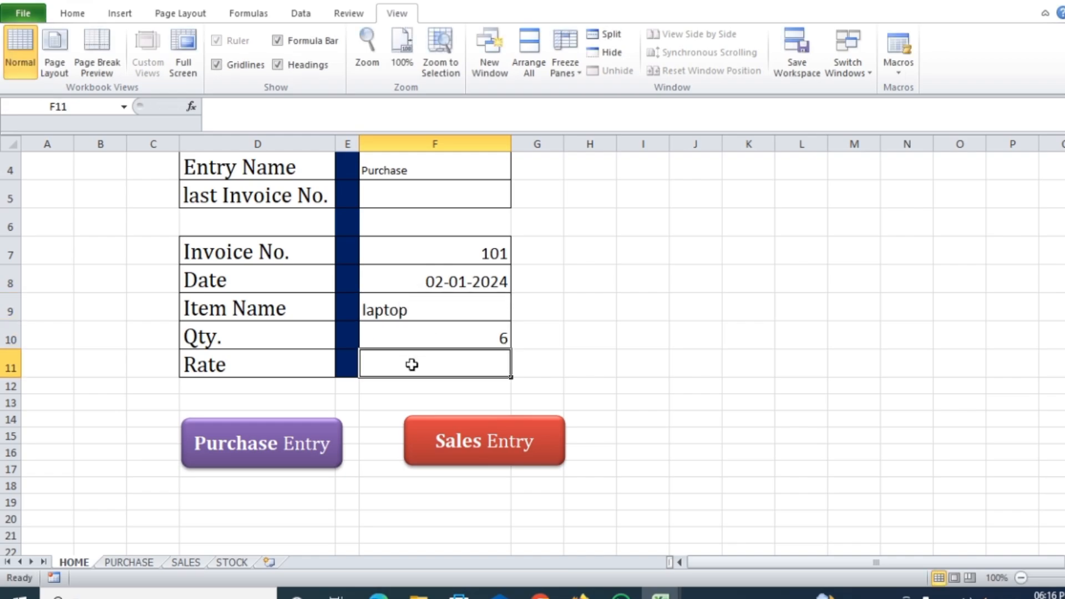
pyautogui.write('300000')
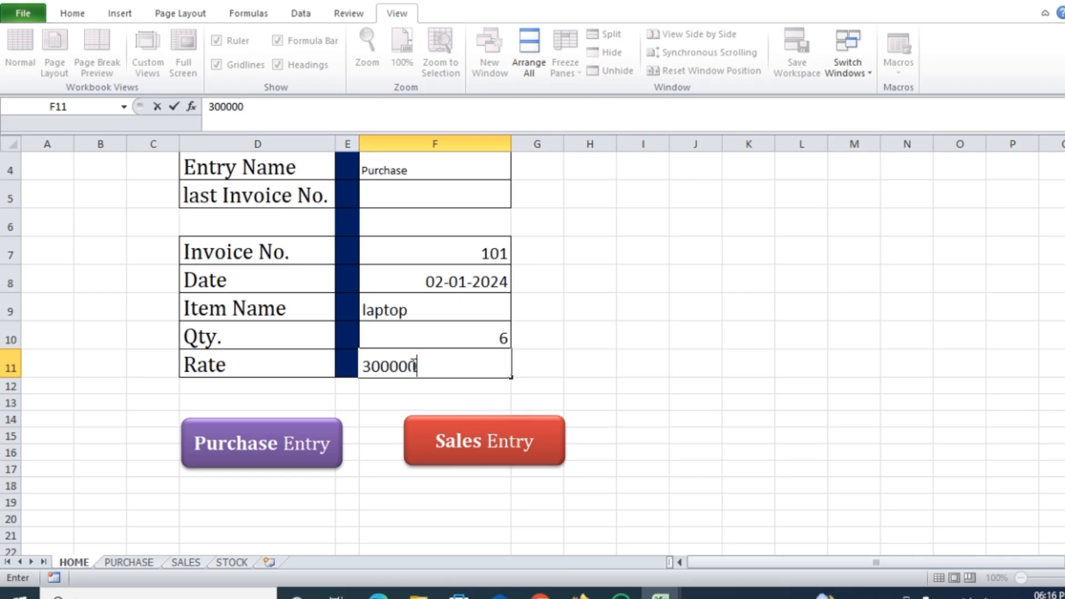
pyautogui.click(640, 385)
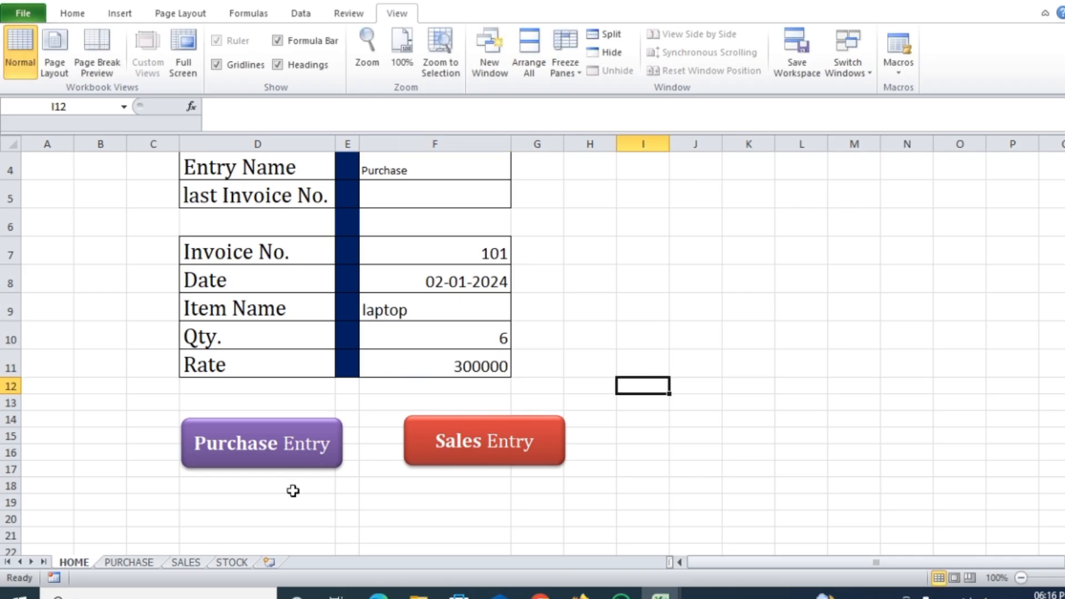
# - Submit the laptop record with the Purchase Entry macro and check it on the PURCHASE sheet
pyautogui.click(272, 462)
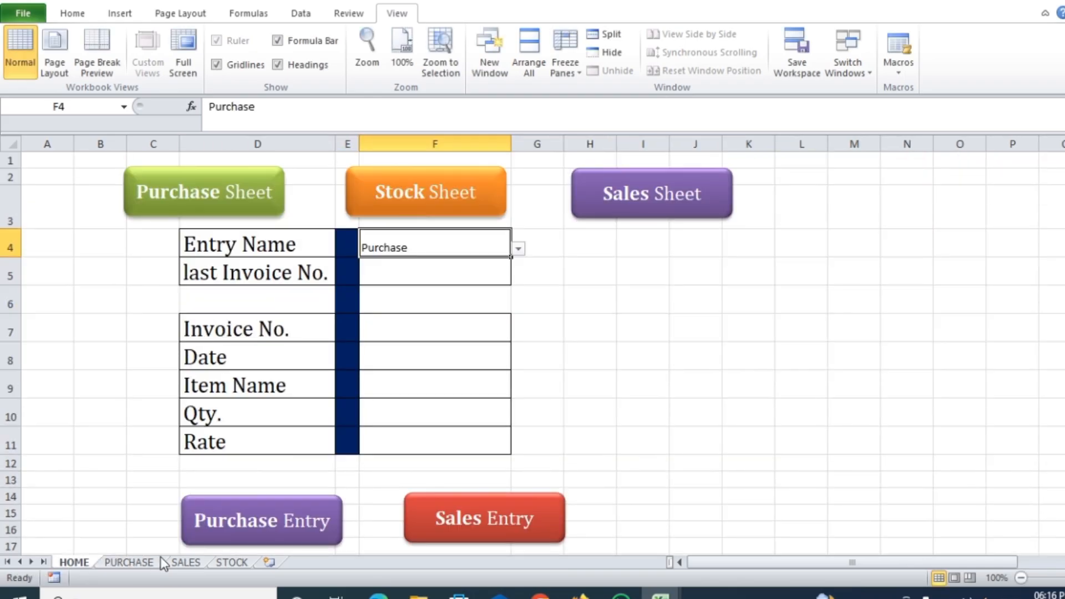
pyautogui.click(129, 564)
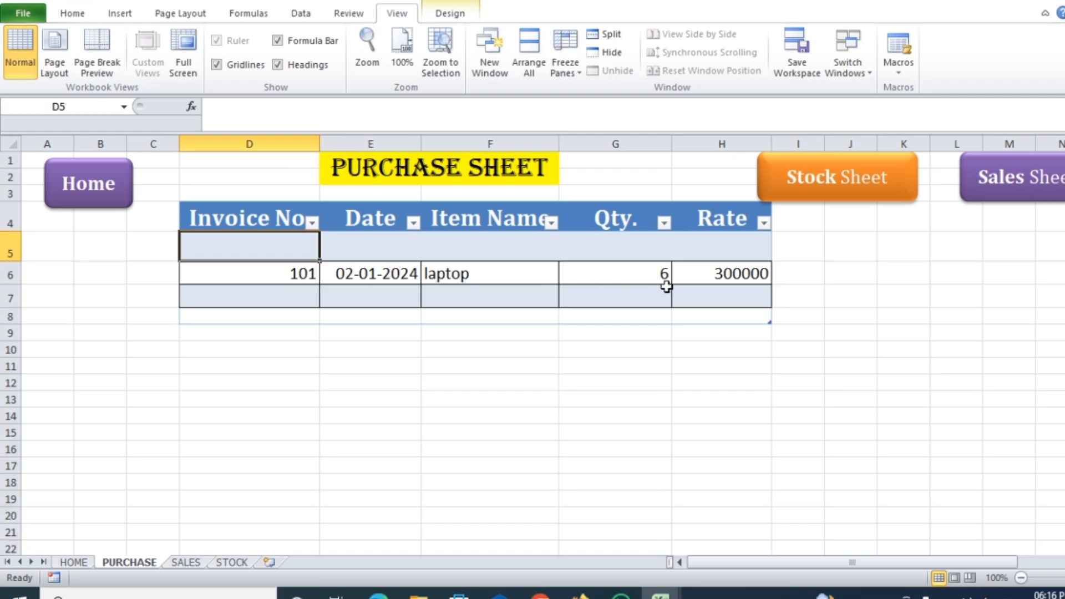
# - Return to the HOME sheet and start a new record with invoice number 102
pyautogui.click(85, 561)
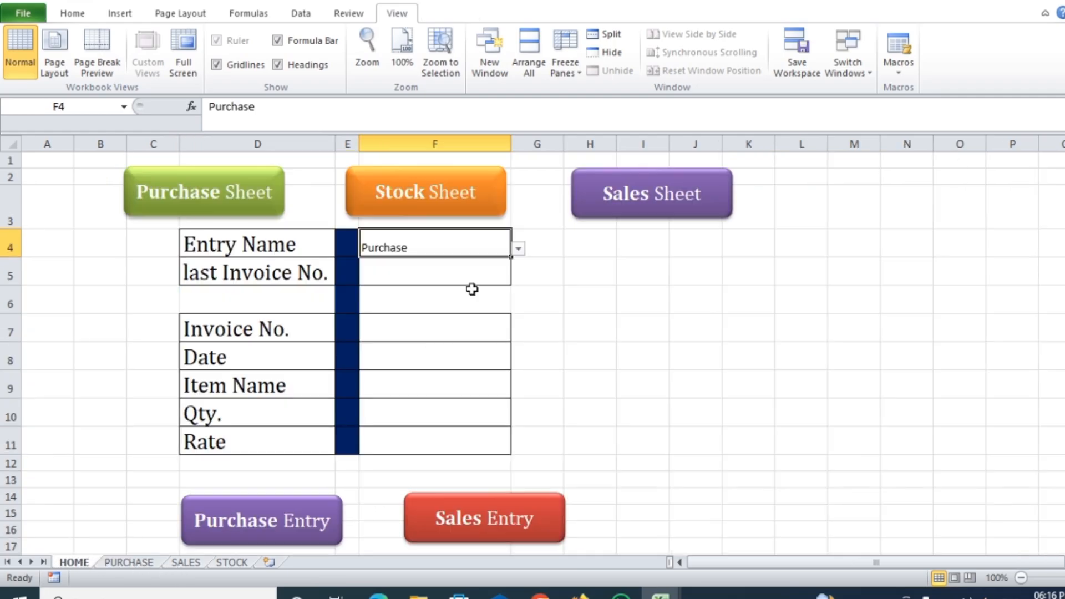
pyautogui.click(392, 336)
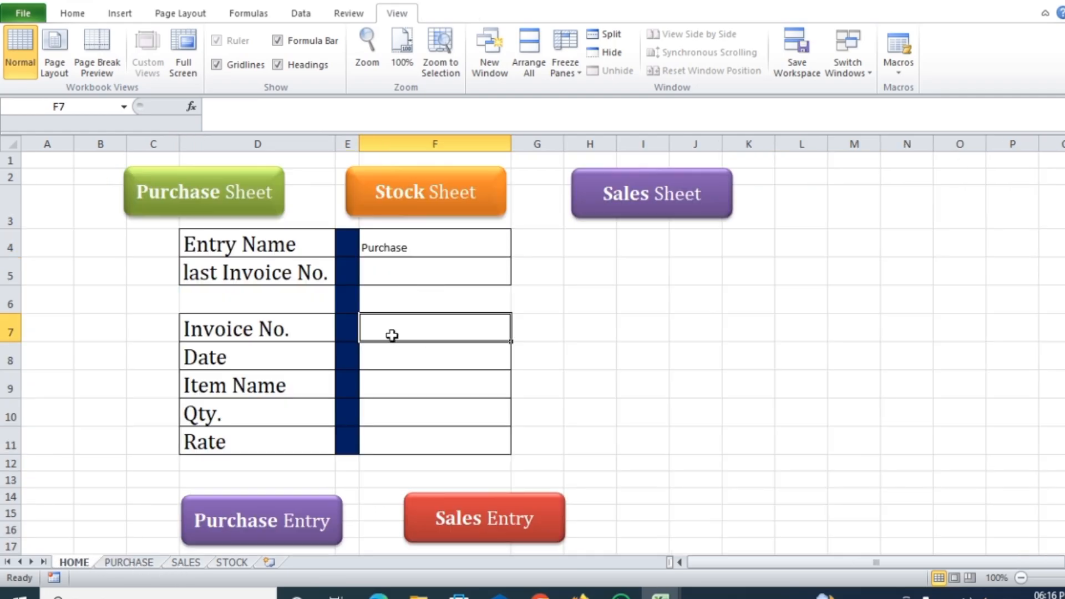
pyautogui.write('102')
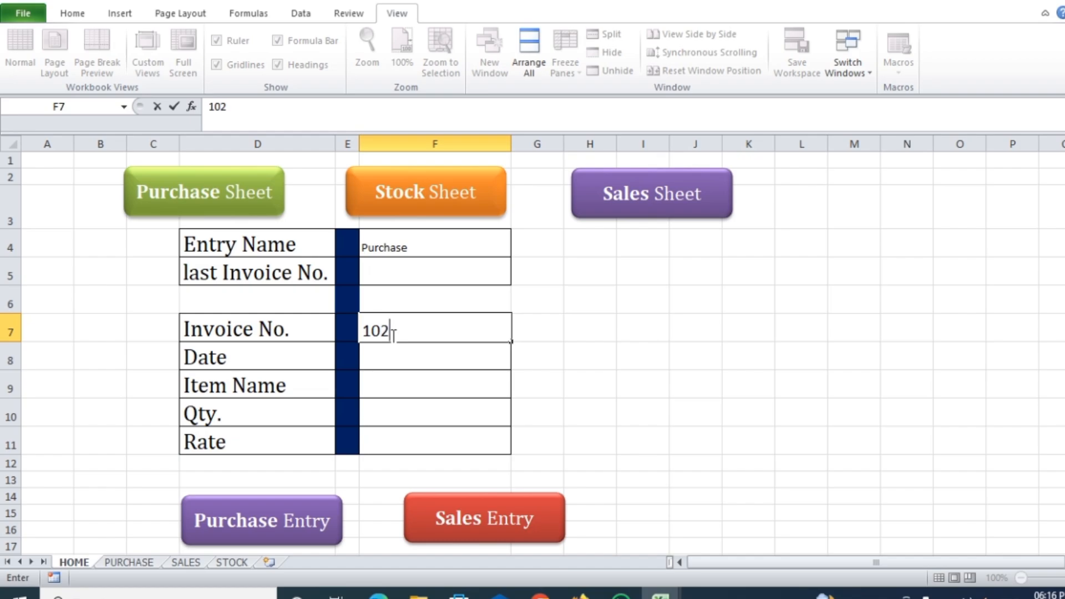
pyautogui.click(403, 362)
pyautogui.write('mobile')
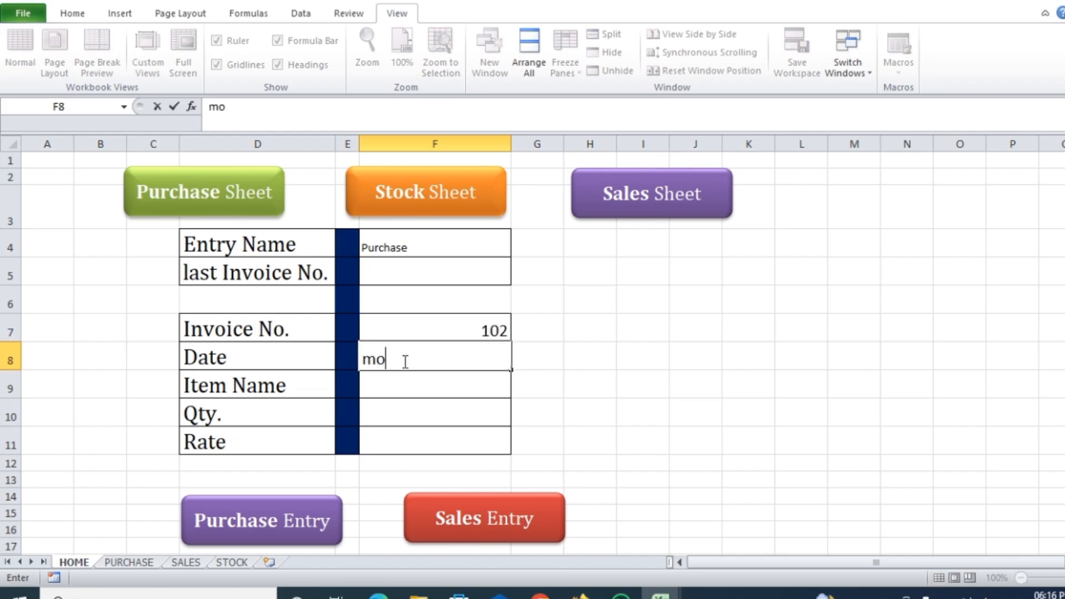
pyautogui.click(394, 381)
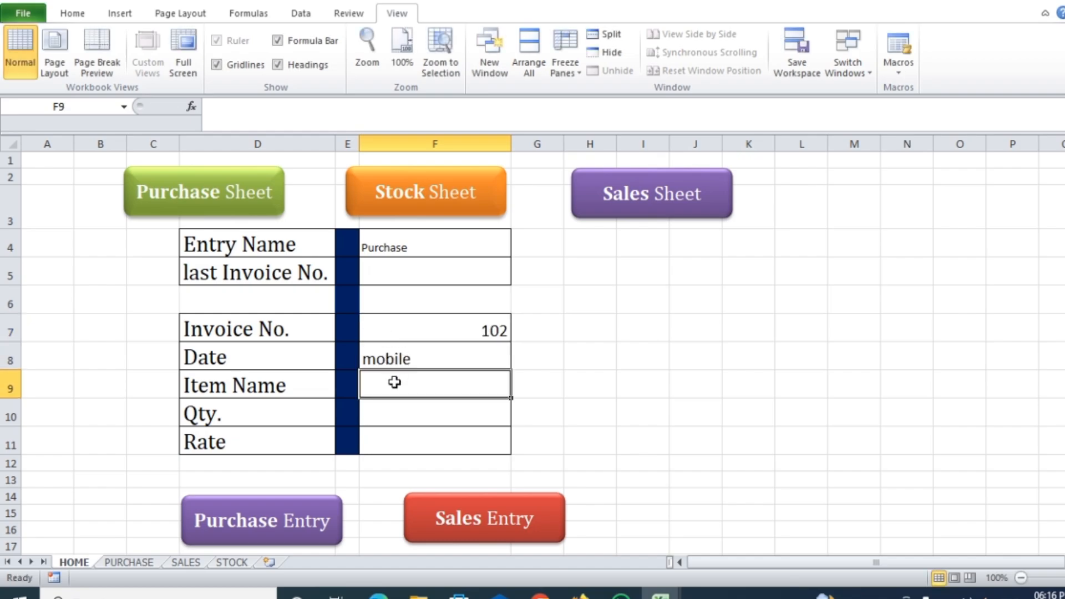
# - Set the record's date to 2/01/2024, replacing the wrong entry, and its item name to mobile
pyautogui.click(397, 358)
pyautogui.press('BackSpace')
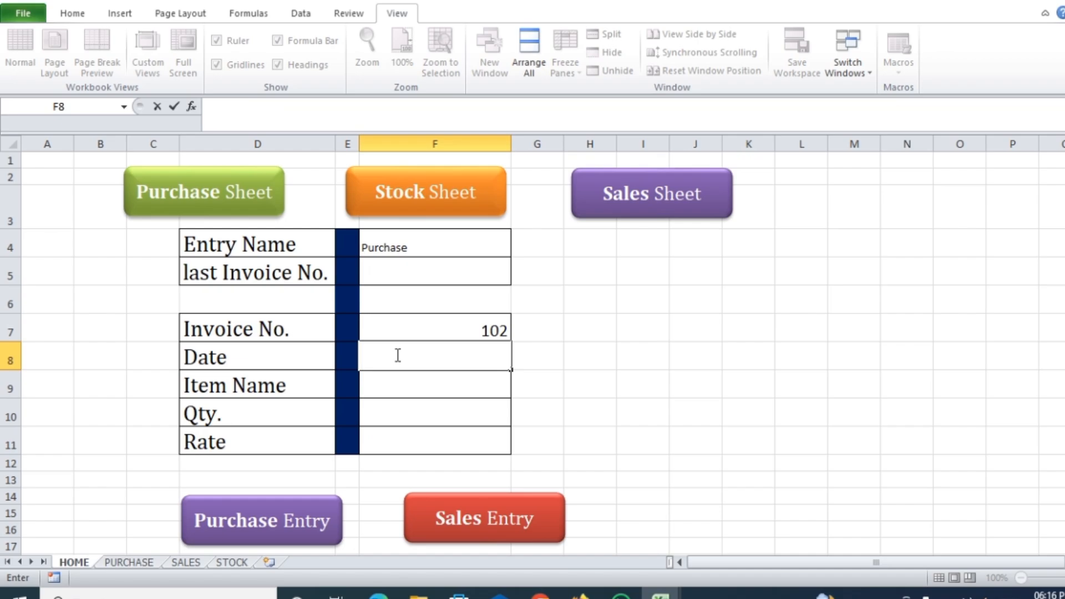
pyautogui.write('2/01/2024')
pyautogui.click(391, 388)
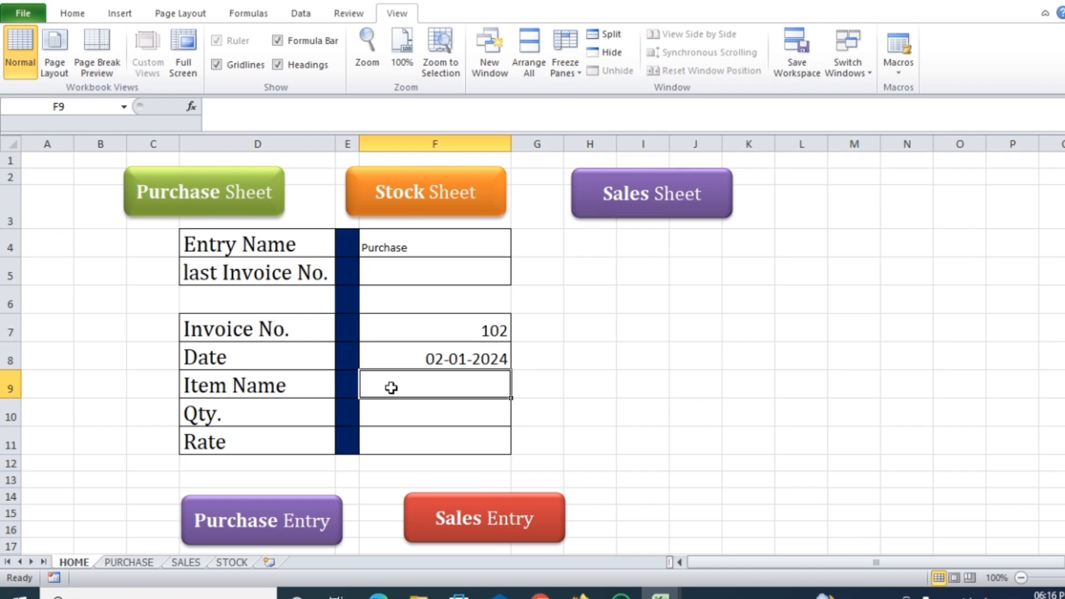
pyautogui.write('mobile')
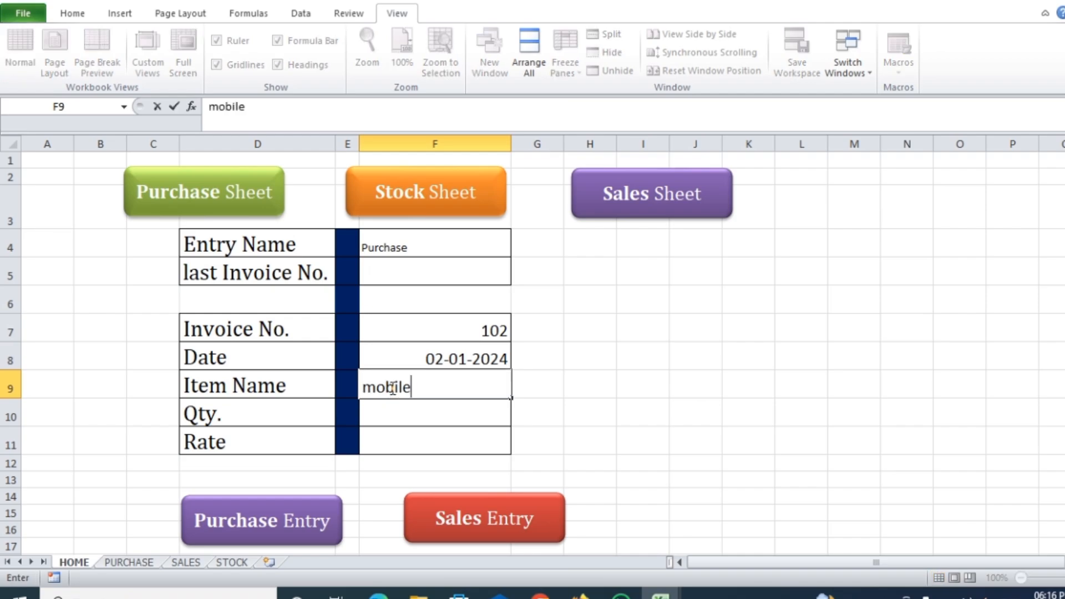
pyautogui.click(394, 409)
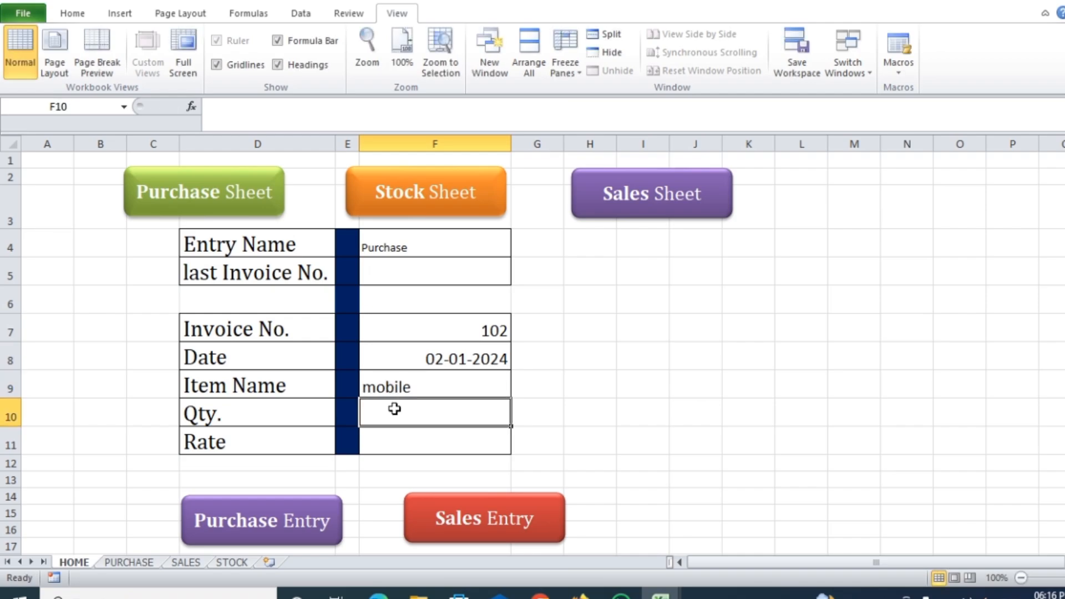
# - Complete the mobile record with quantity 10 and rate 100000, and submit it with the Purchase Entry macro
pyautogui.write('10')
pyautogui.click(405, 441)
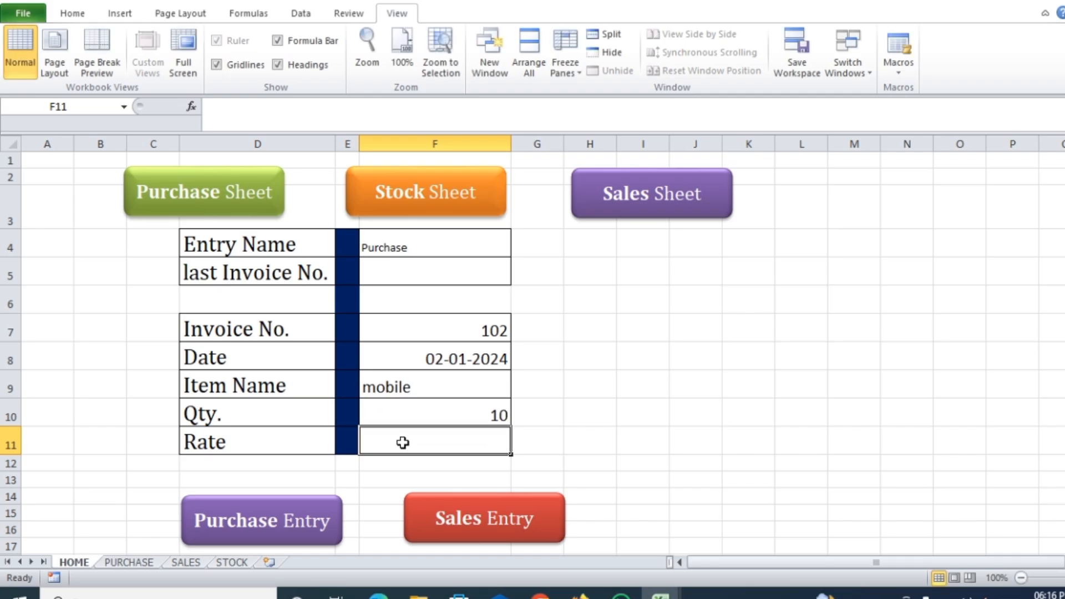
pyautogui.write('100000')
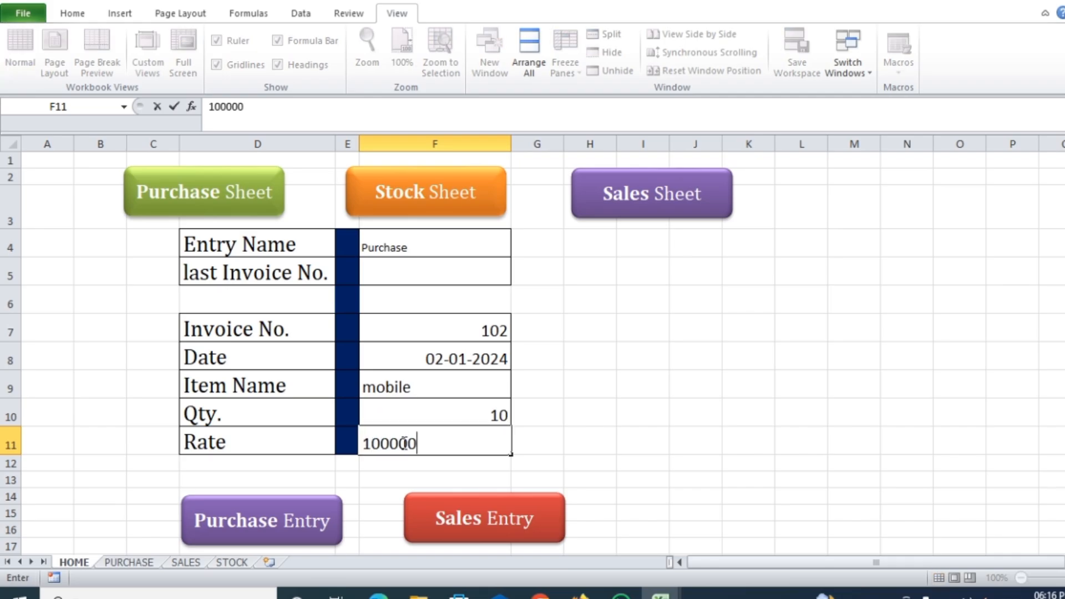
pyautogui.click(611, 461)
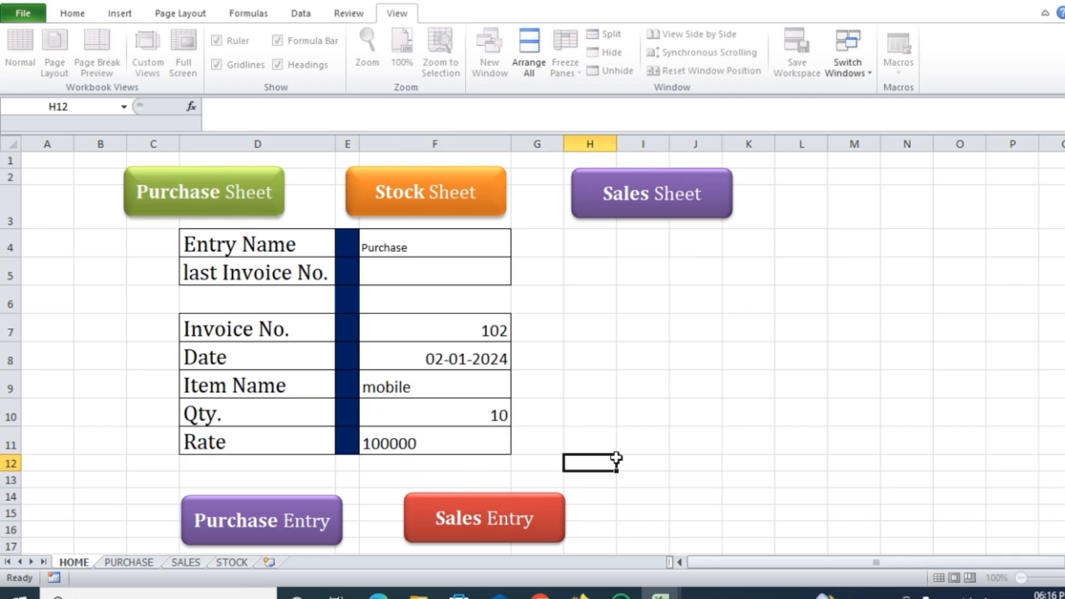
pyautogui.click(309, 547)
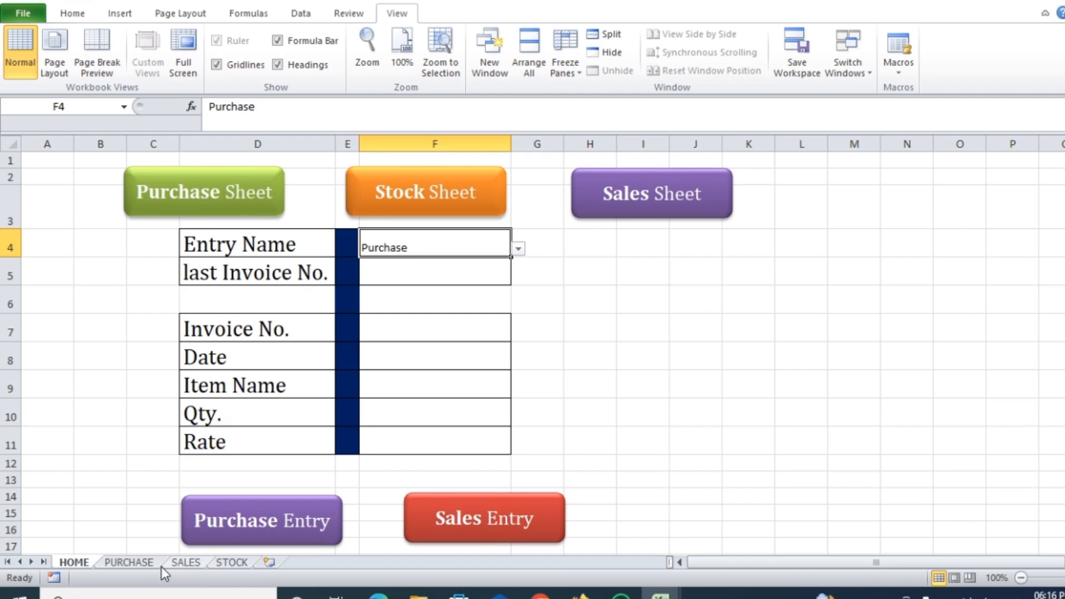
# - Start a new purchase record with invoice number 103 and date 01/02/2024
pyautogui.click(388, 335)
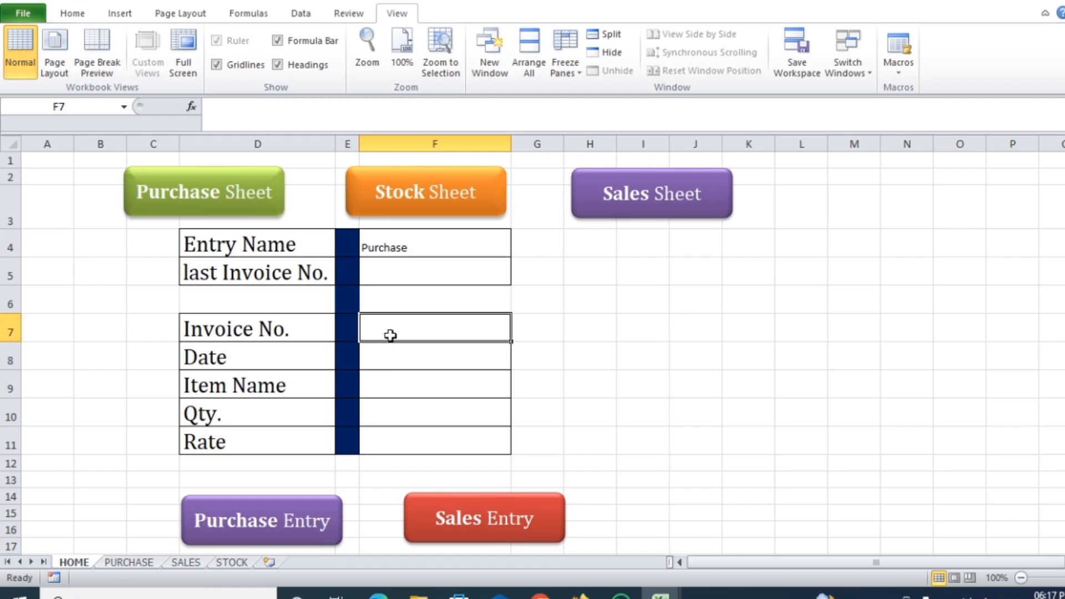
pyautogui.write('103')
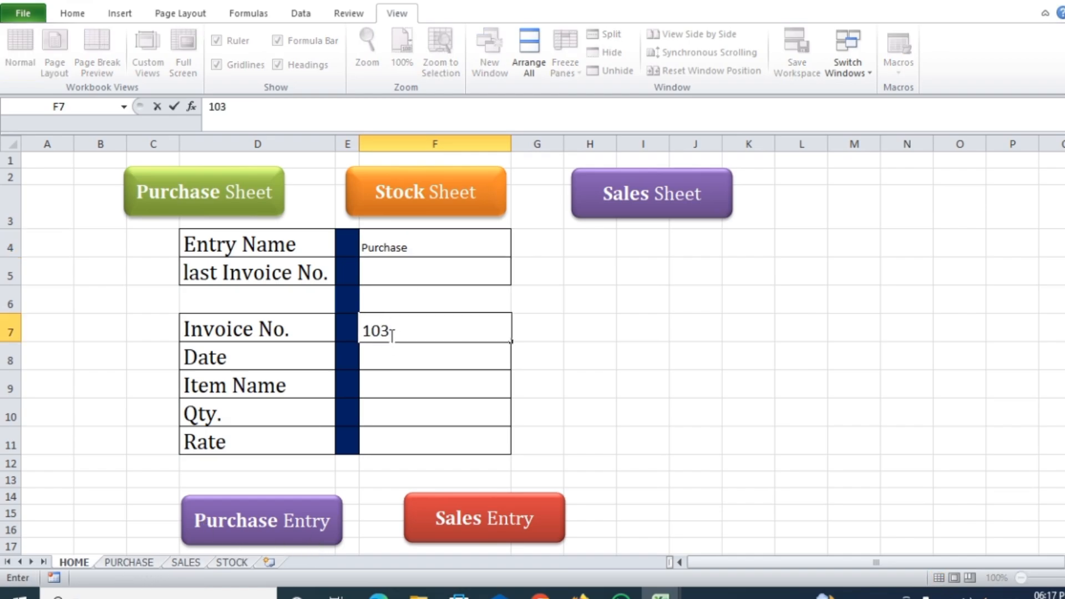
pyautogui.click(412, 362)
pyautogui.write('01/02/2024')
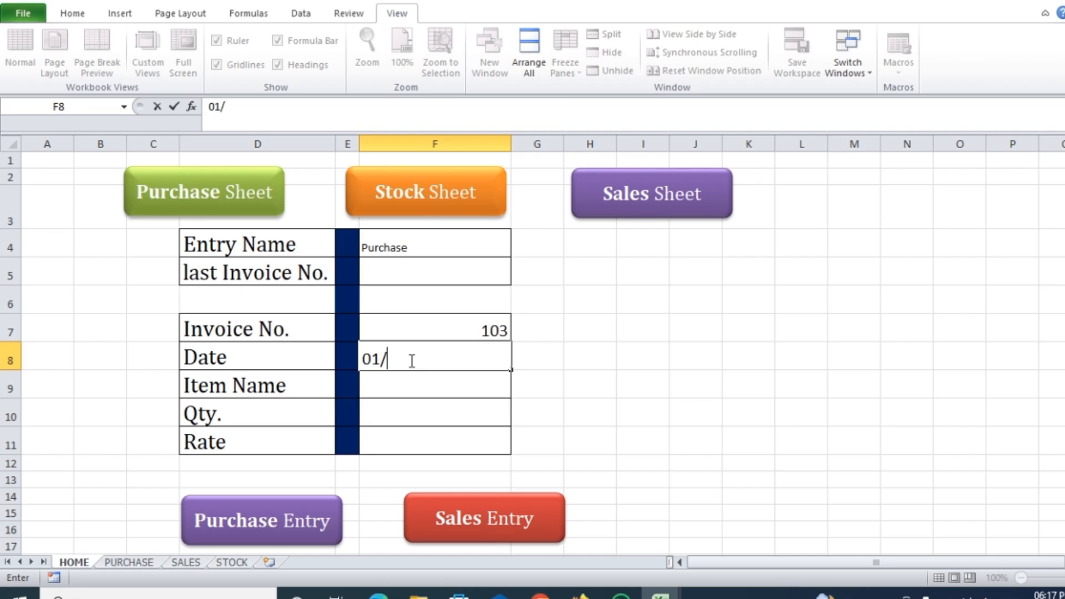
# - Enter cpu as the record's item name, clearing the mistyped run of letters
pyautogui.click(371, 388)
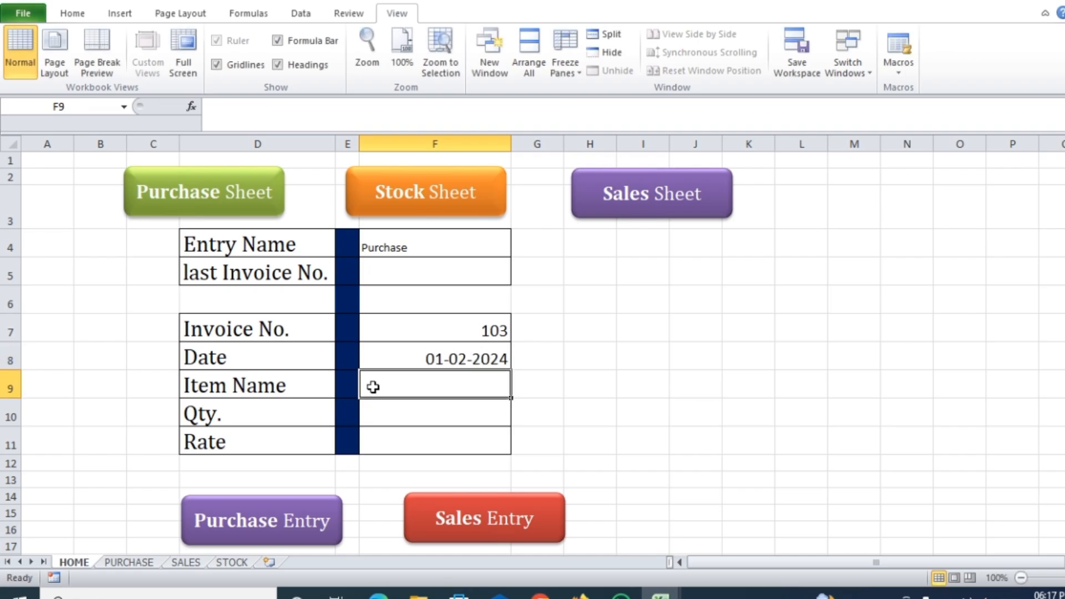
pyautogui.write('cccccccccccccc')
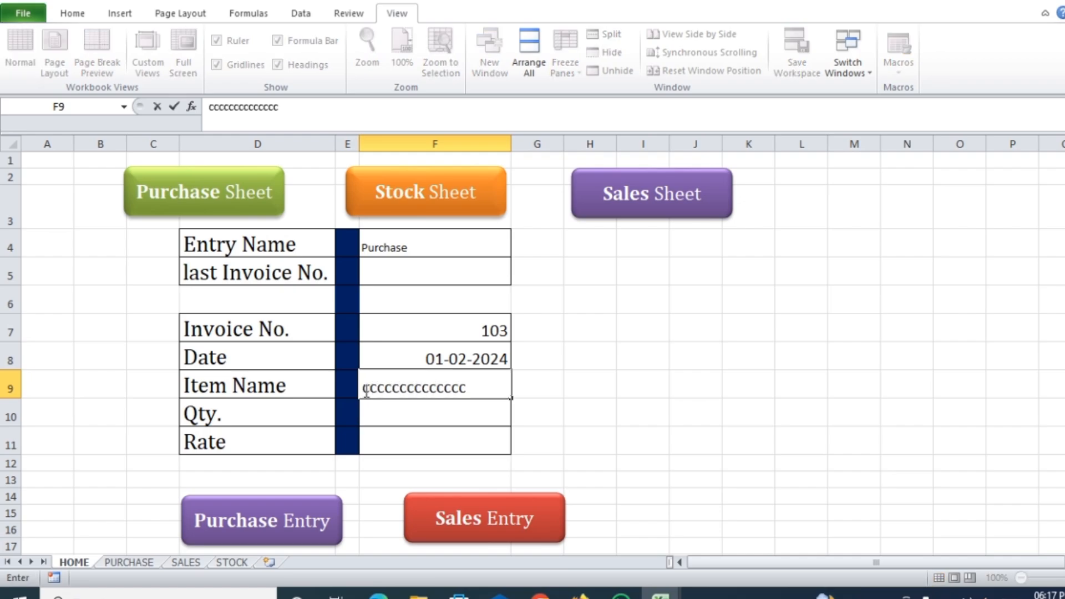
pyautogui.moveTo(366, 390); pyautogui.dragTo(492, 392)
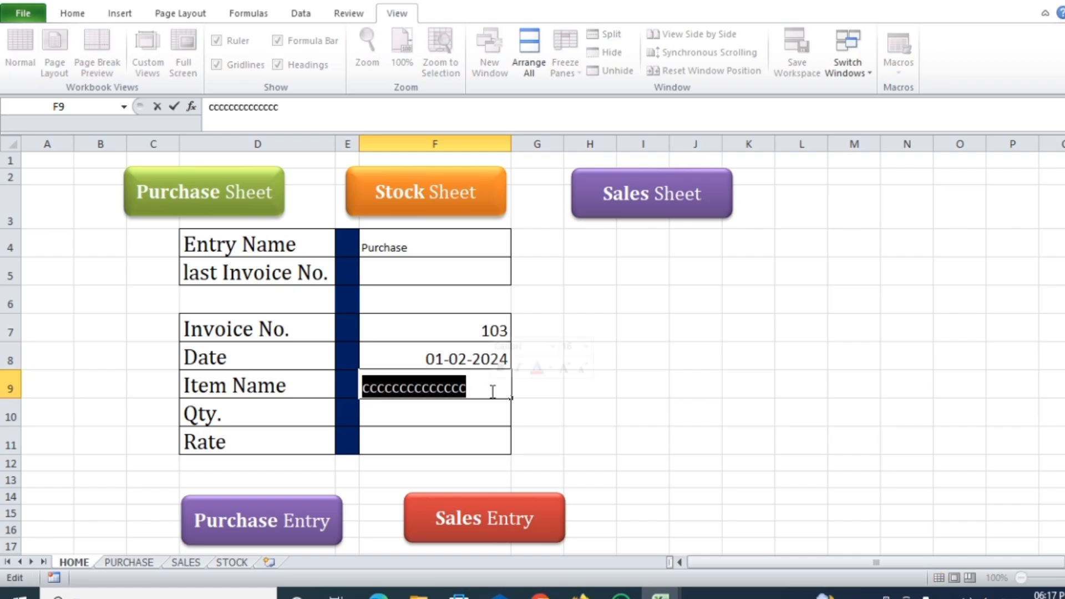
pyautogui.click(487, 396)
pyautogui.press('BackSpace')
pyautogui.press('BackSpace')
pyautogui.press('BackSpace')
pyautogui.press('BackSpace')
pyautogui.press('BackSpace')
pyautogui.press('BackSpace')
pyautogui.press('BackSpace')
pyautogui.press('BackSpace')
pyautogui.press('BackSpace')
pyautogui.press('BackSpace')
pyautogui.press('BackSpace')
pyautogui.press('BackSpace')
pyautogui.press('BackSpace')
pyautogui.press('BackSpace')
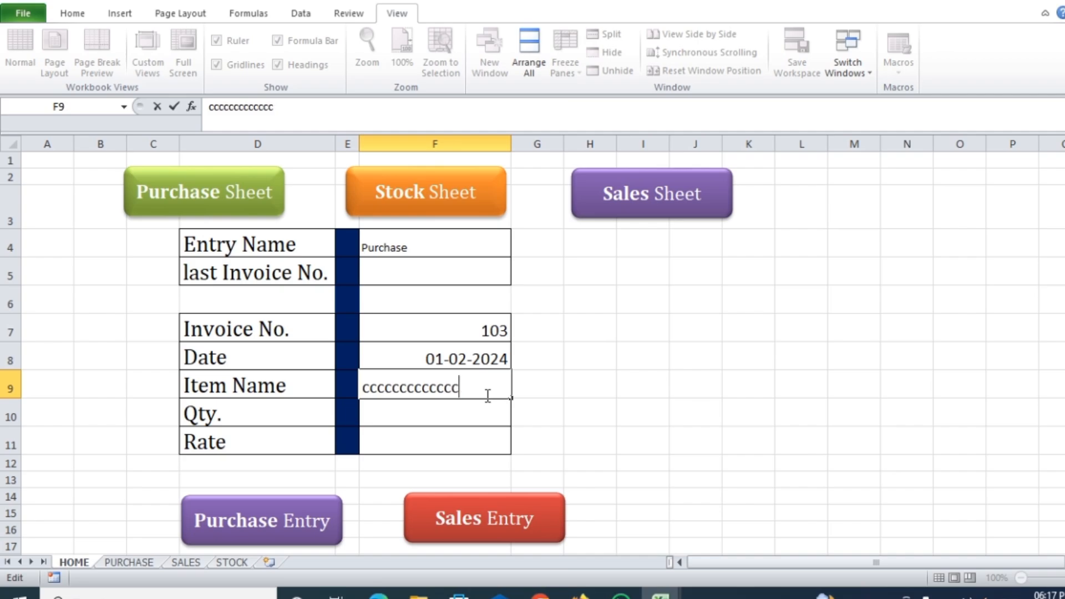
pyautogui.write('cpu')
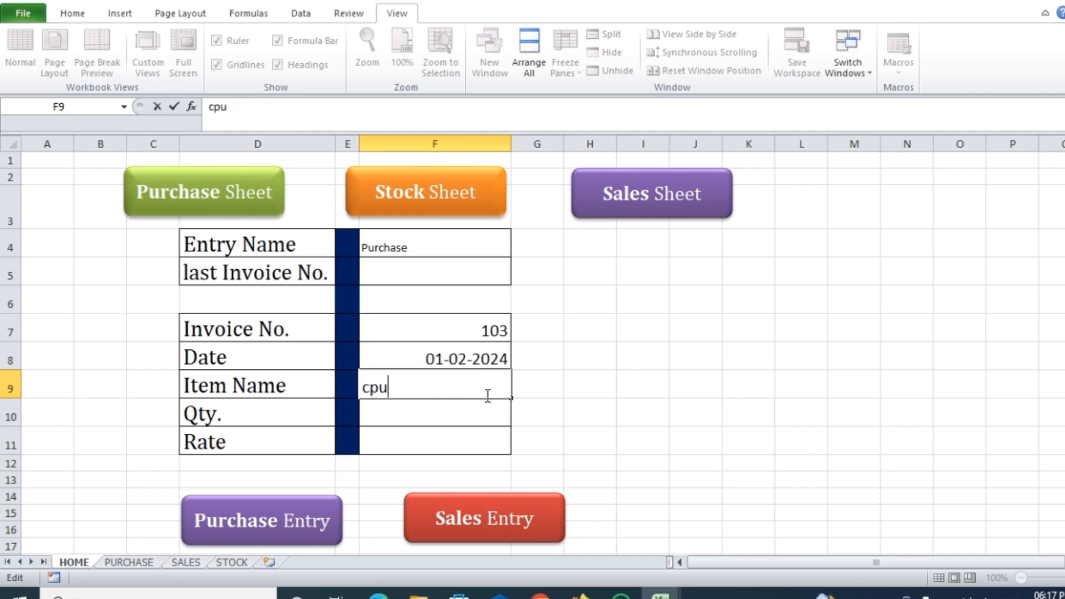
# - Set the cpu record's quantity to 5 and its rate to 60000
pyautogui.click(404, 421)
pyautogui.write('5')
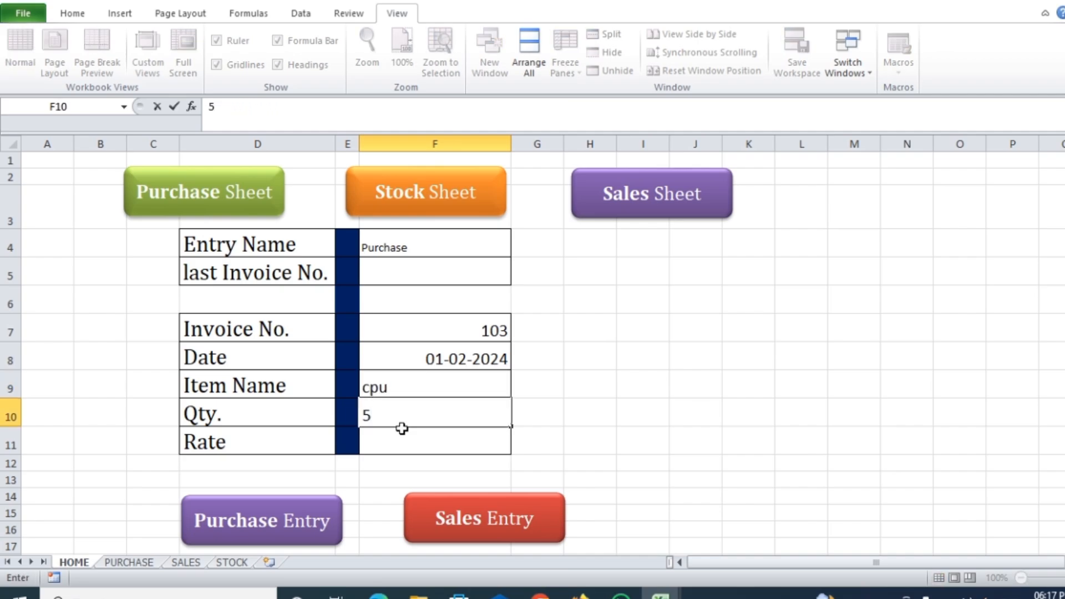
pyautogui.click(403, 443)
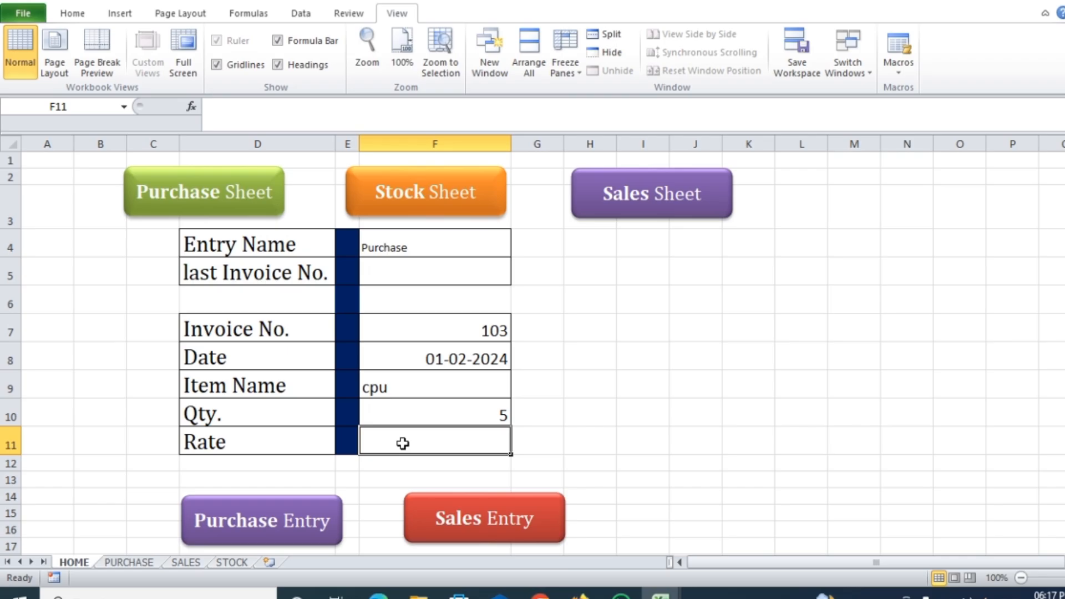
pyautogui.write('60000')
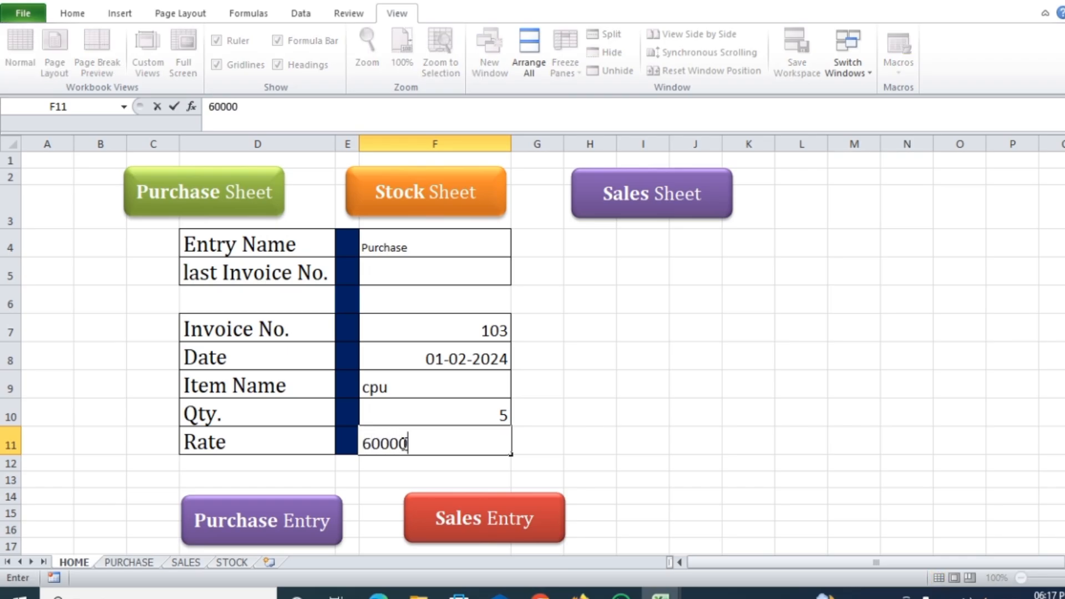
# - Submit the cpu record with the Purchase Entry macro and check it on the PURCHASE sheet
pyautogui.click(658, 436)
pyautogui.click(282, 543)
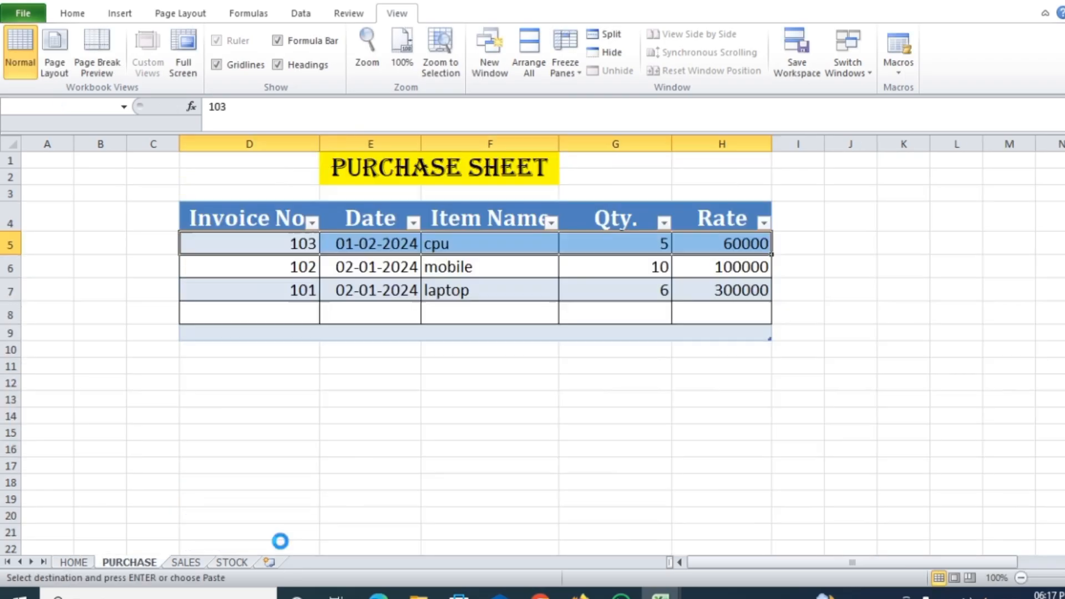
pyautogui.click(123, 564)
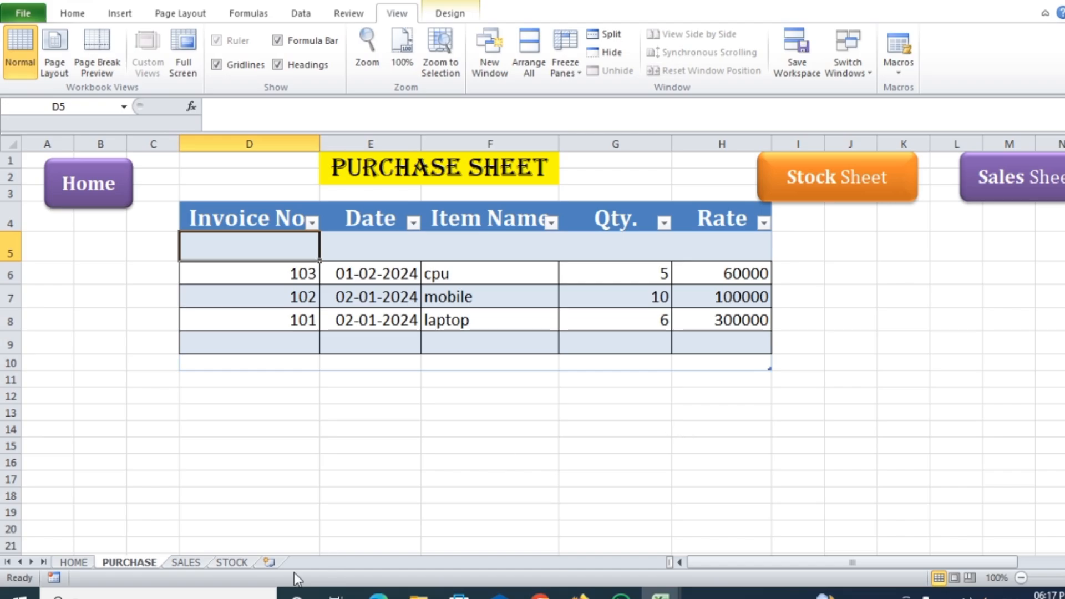
# - After viewing the SALES sheet, set the HOME form's entry name to Sales and its invoice number to 201
pyautogui.click(185, 564)
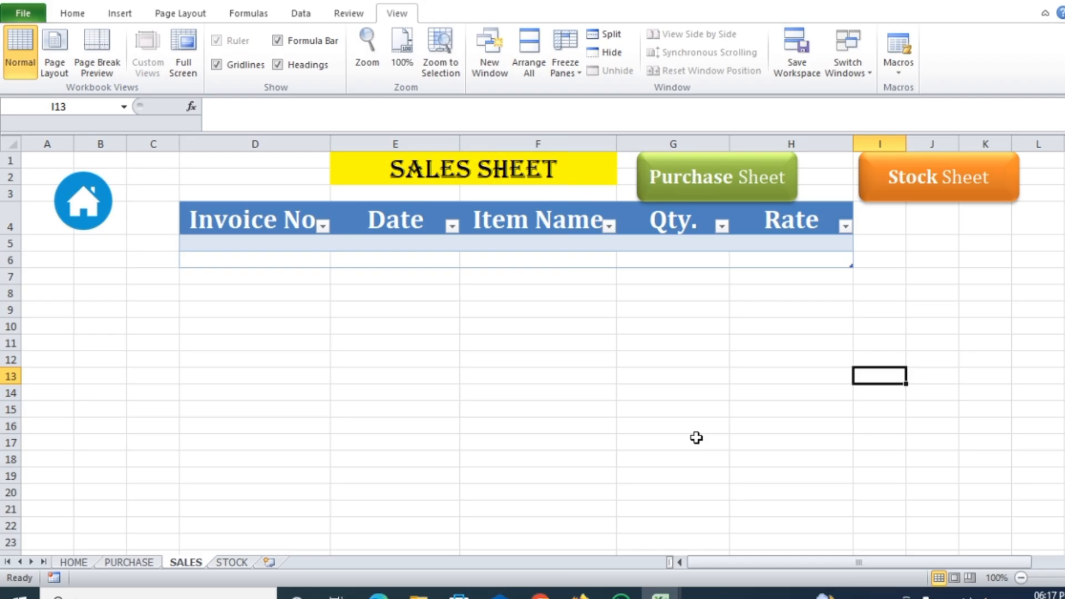
pyautogui.click(72, 563)
pyautogui.click(518, 249)
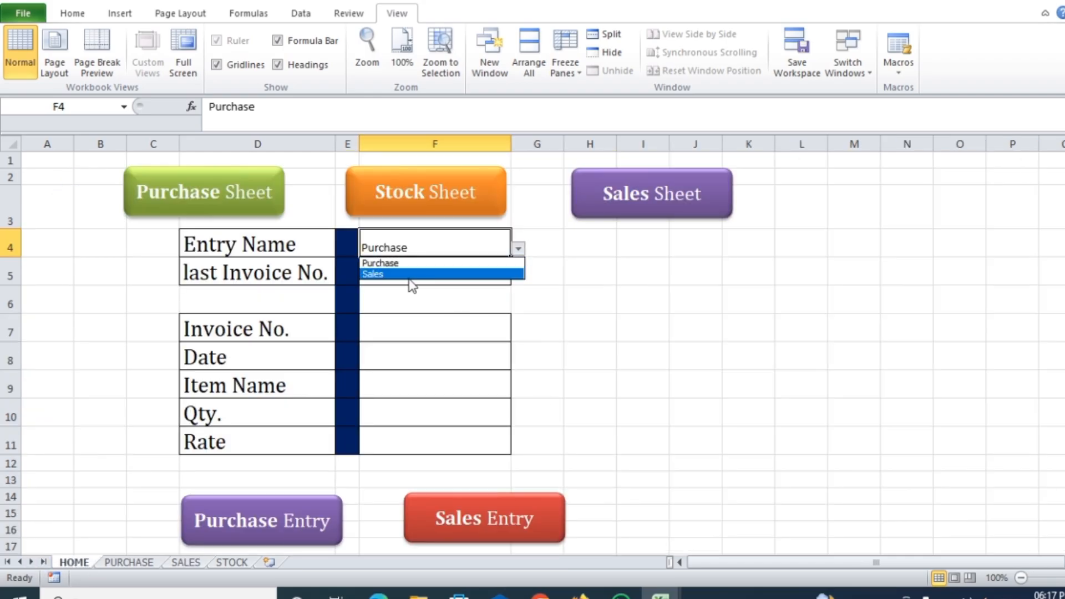
pyautogui.click(407, 276)
pyautogui.click(397, 329)
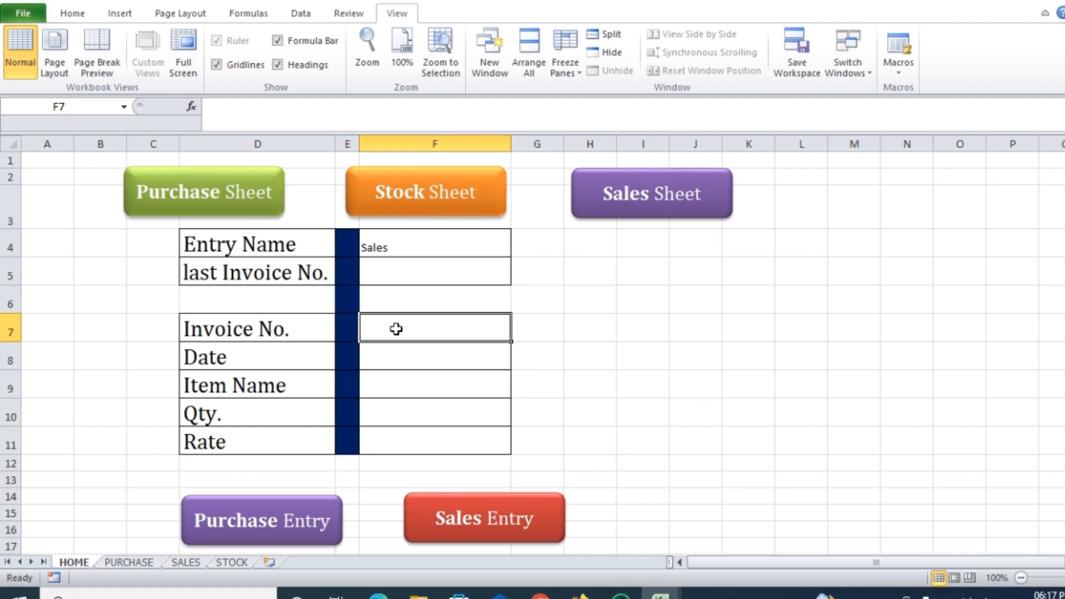
pyautogui.write('201')
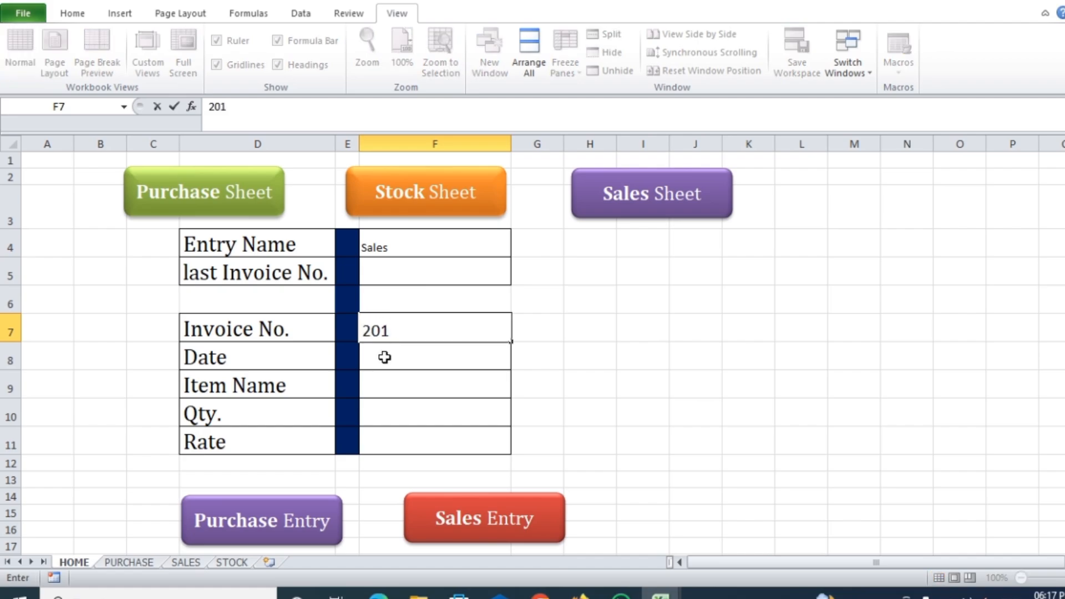
pyautogui.click(383, 356)
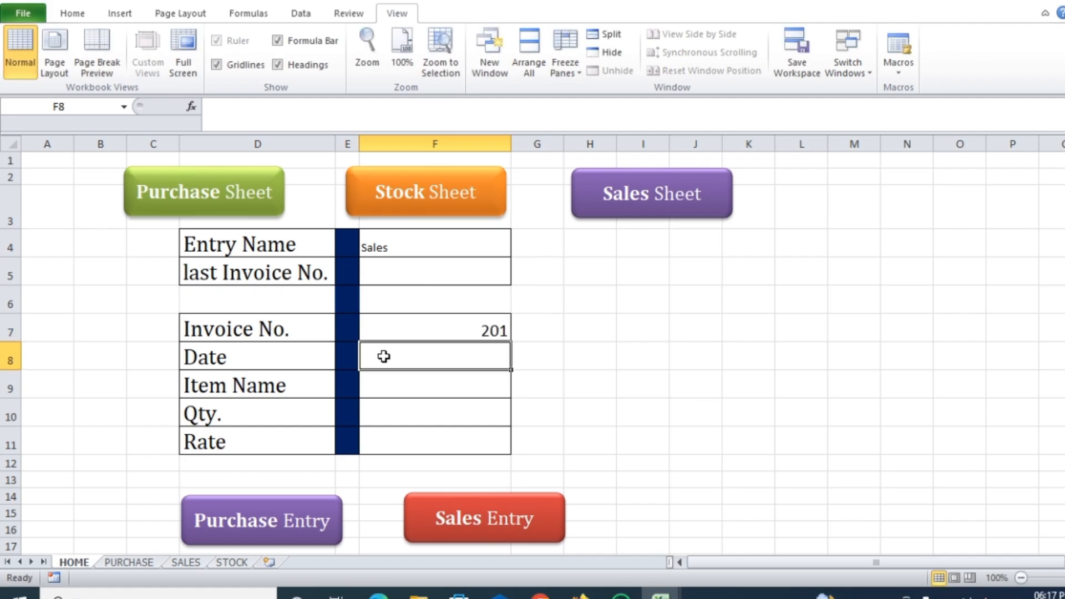
pyautogui.write('laptop')
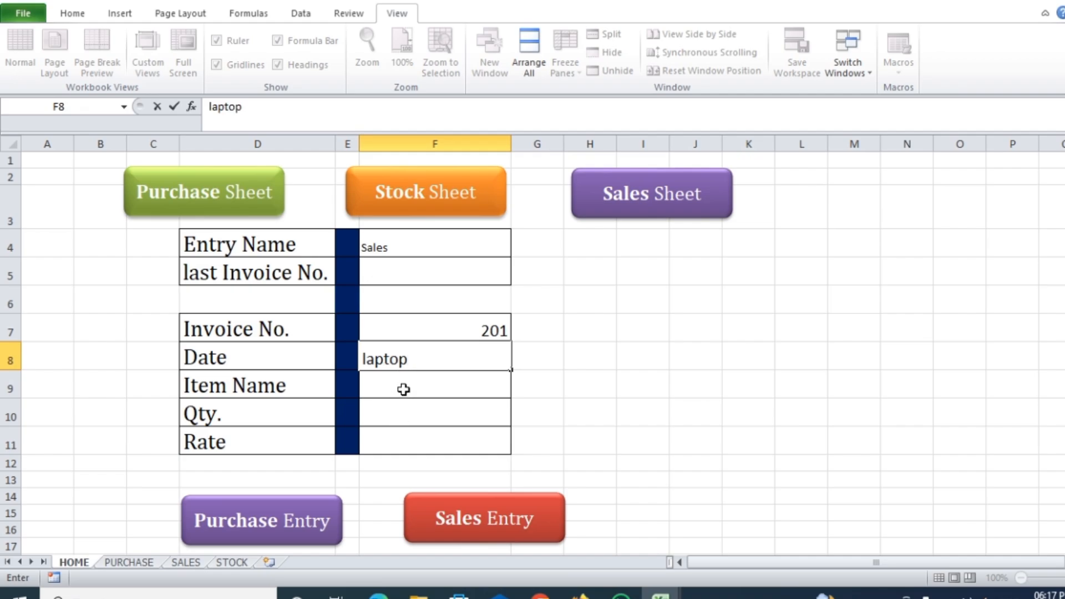
pyautogui.click(403, 389)
pyautogui.write('2')
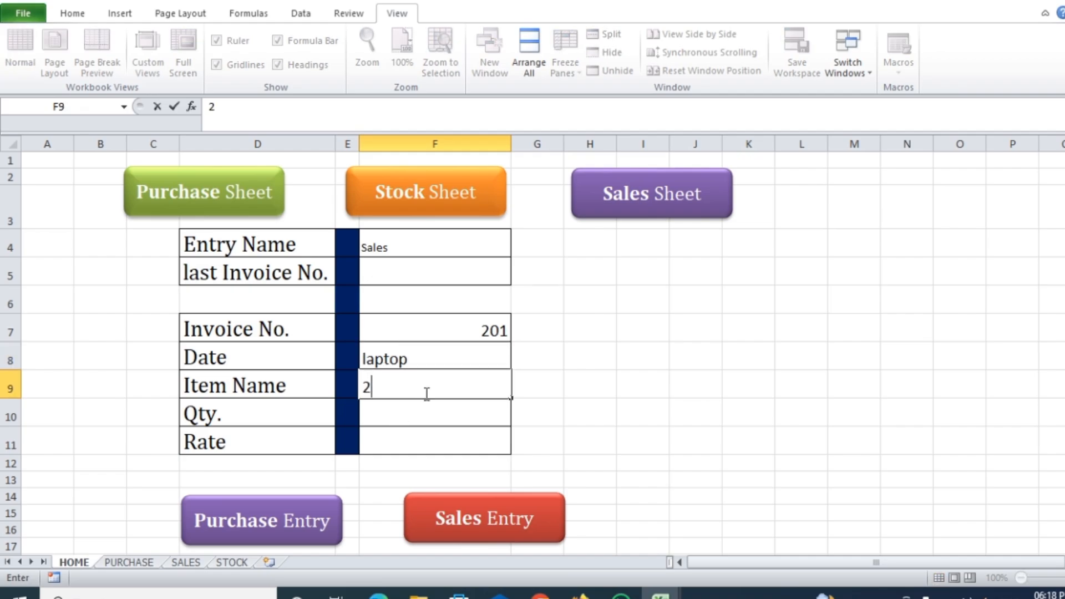
# - Set the sales record's date to 01/02/2024 and its item name to laptop, replacing the misplaced entries
pyautogui.click(419, 362)
pyautogui.press('Delete')
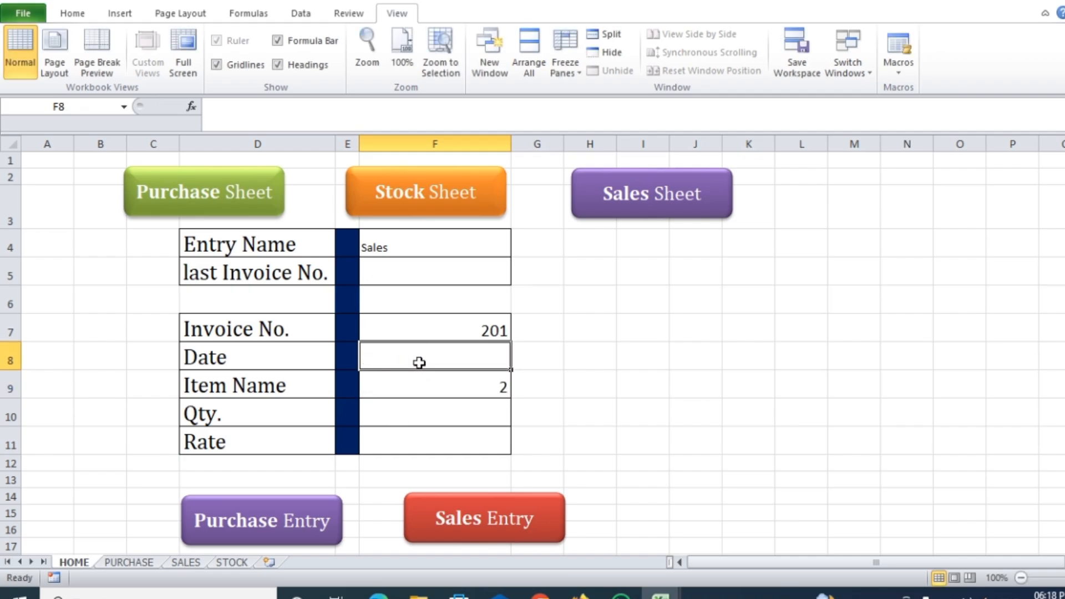
pyautogui.write('01/02/202')
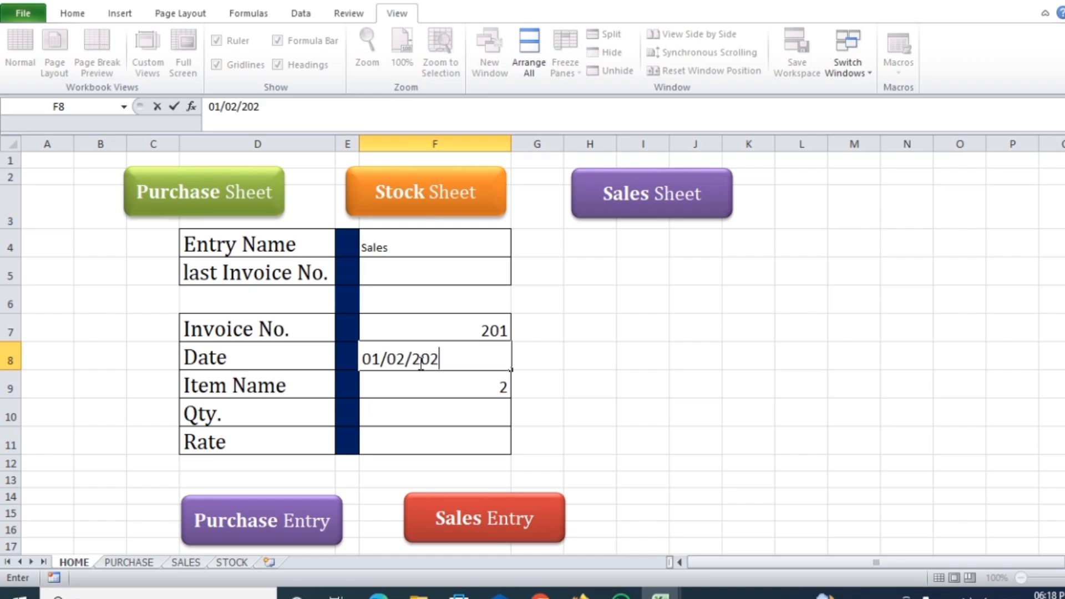
pyautogui.write('4')
pyautogui.click(413, 387)
pyautogui.write('la')
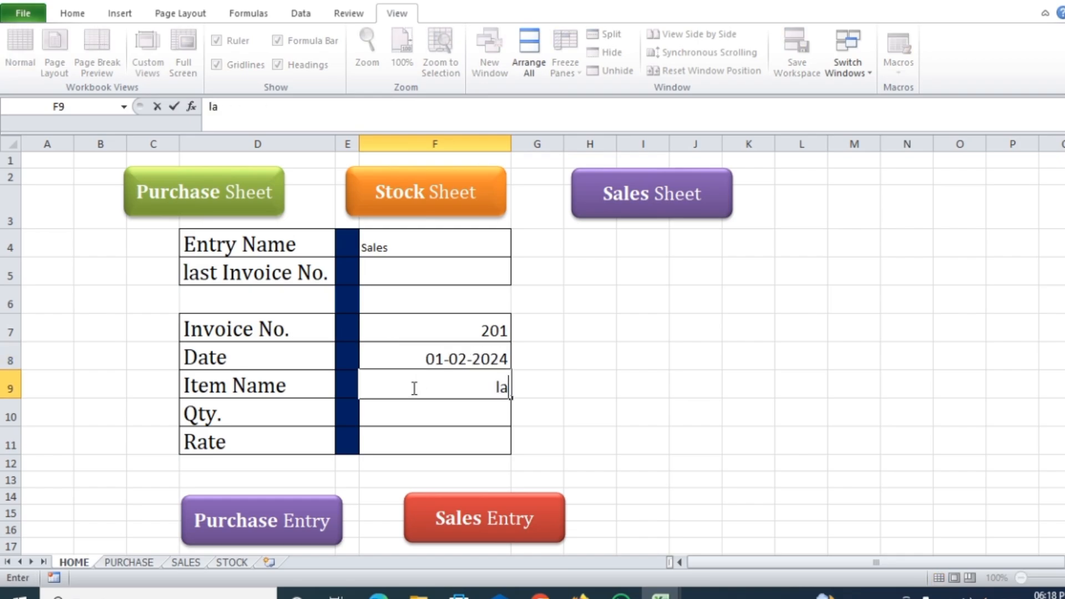
pyautogui.write('ptop')
# - Complete the sales record with quantity 2 and rate 100000
pyautogui.click(405, 415)
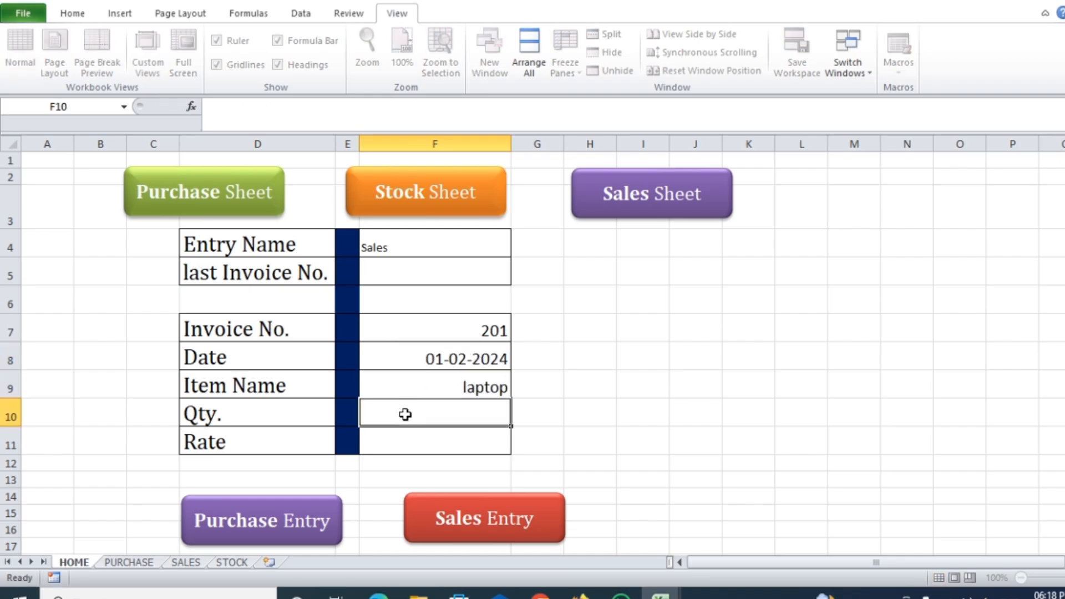
pyautogui.write('2')
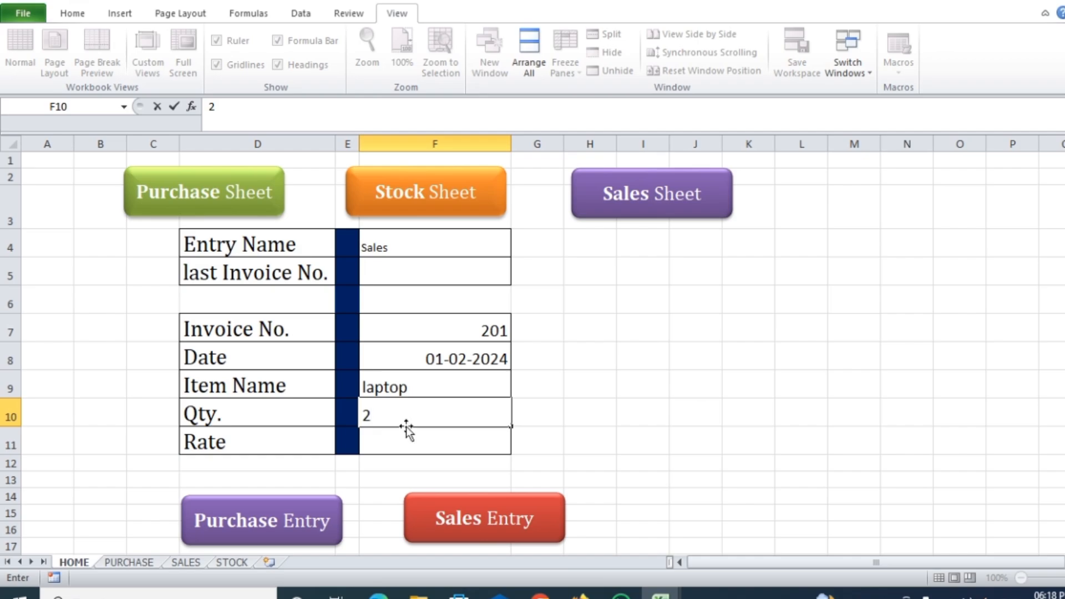
pyautogui.click(409, 434)
pyautogui.write('1000')
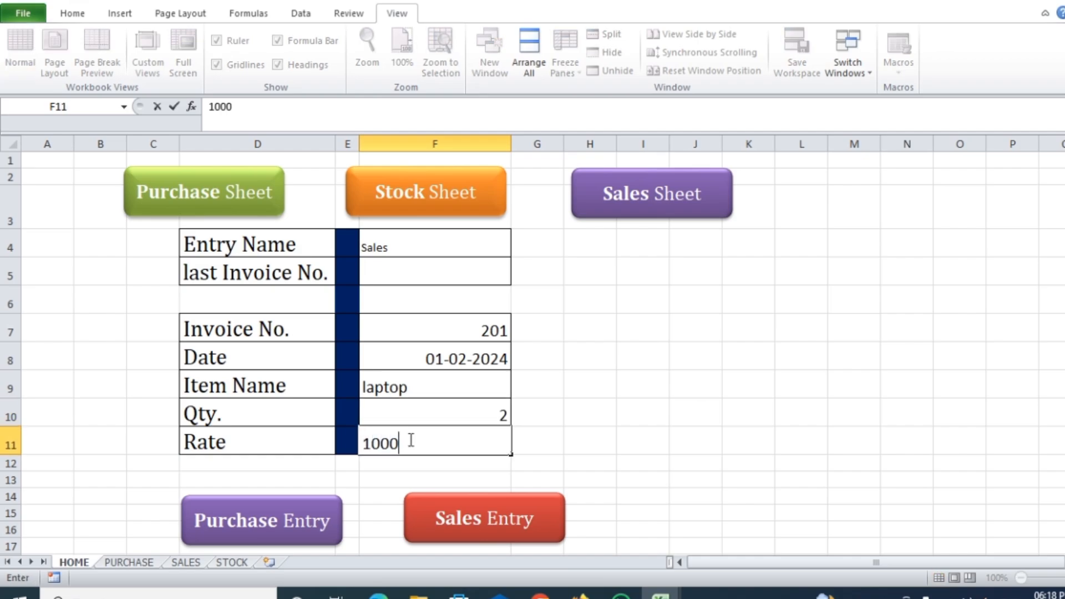
pyautogui.write('00')
pyautogui.click(649, 416)
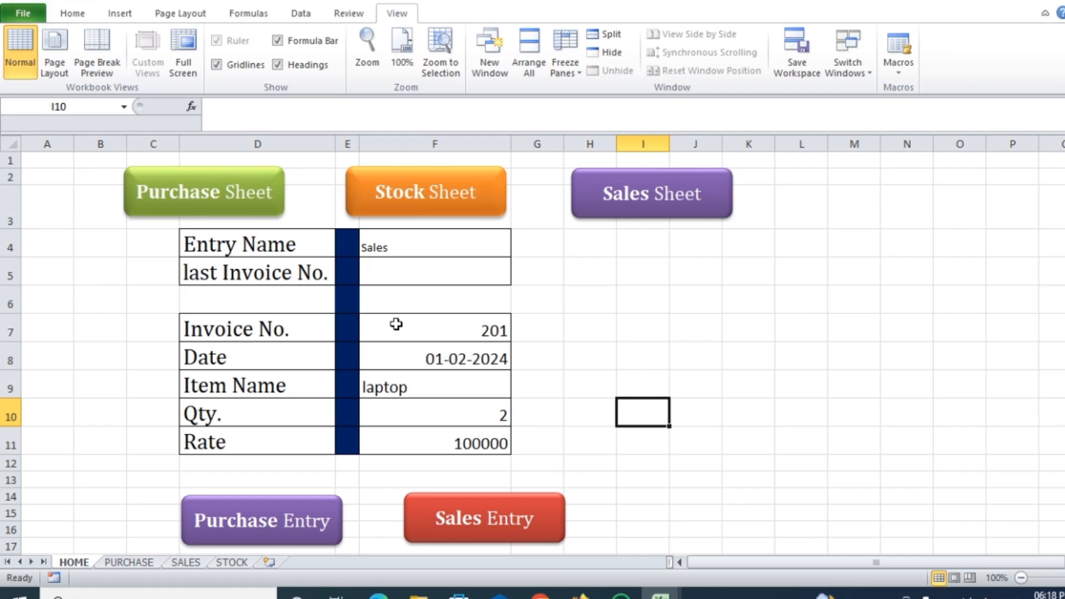
# - Select the invoice number cell F7 and start recording a macro named sales, stored in this workbook
pyautogui.click(473, 331)
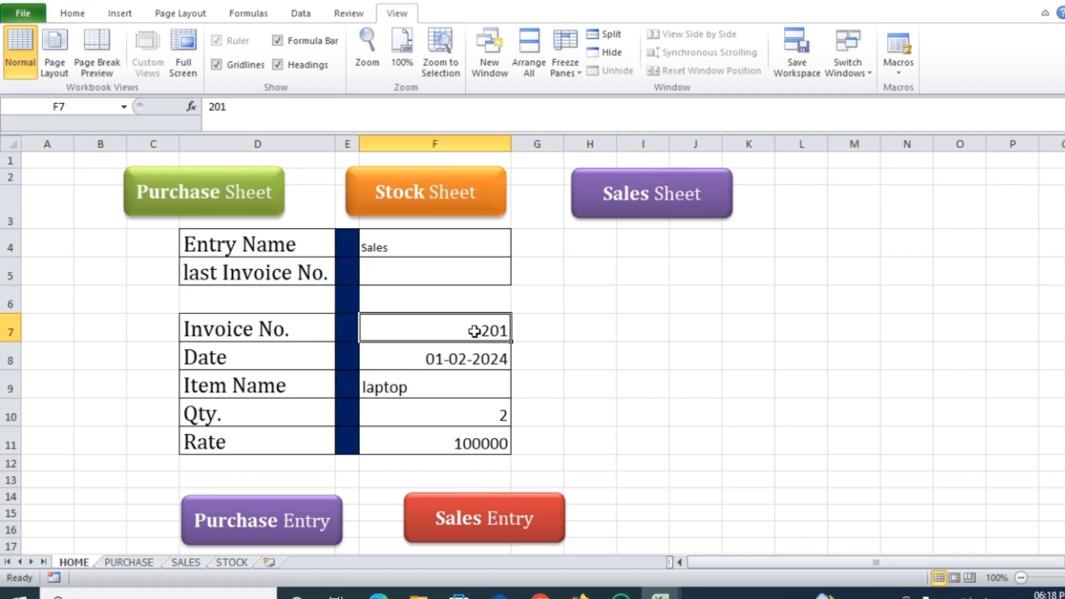
pyautogui.click(899, 73)
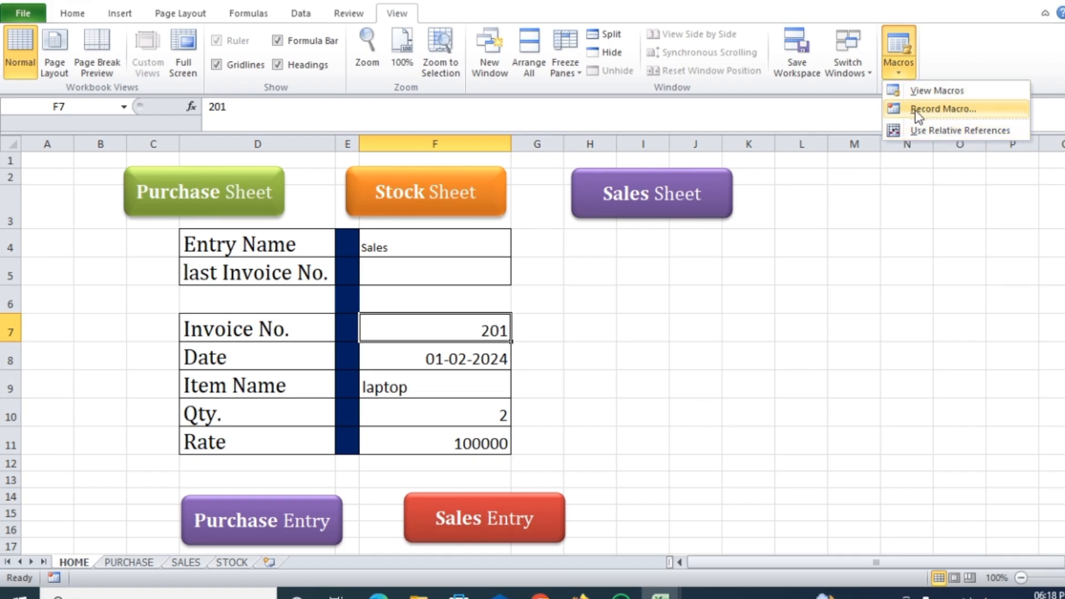
pyautogui.click(950, 109)
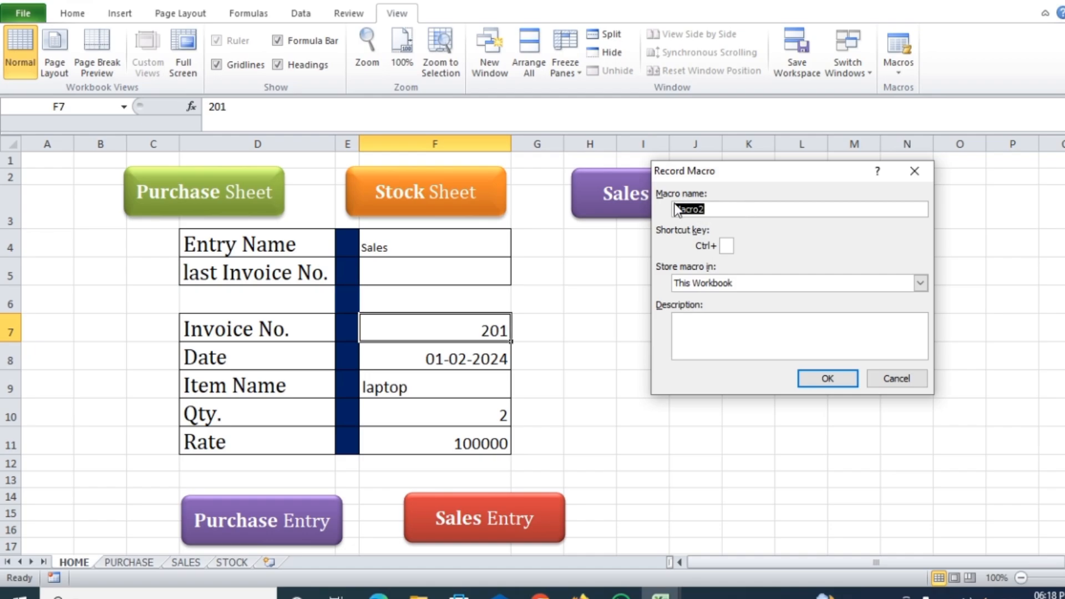
pyautogui.click(725, 209)
pyautogui.write('sales')
pyautogui.click(842, 380)
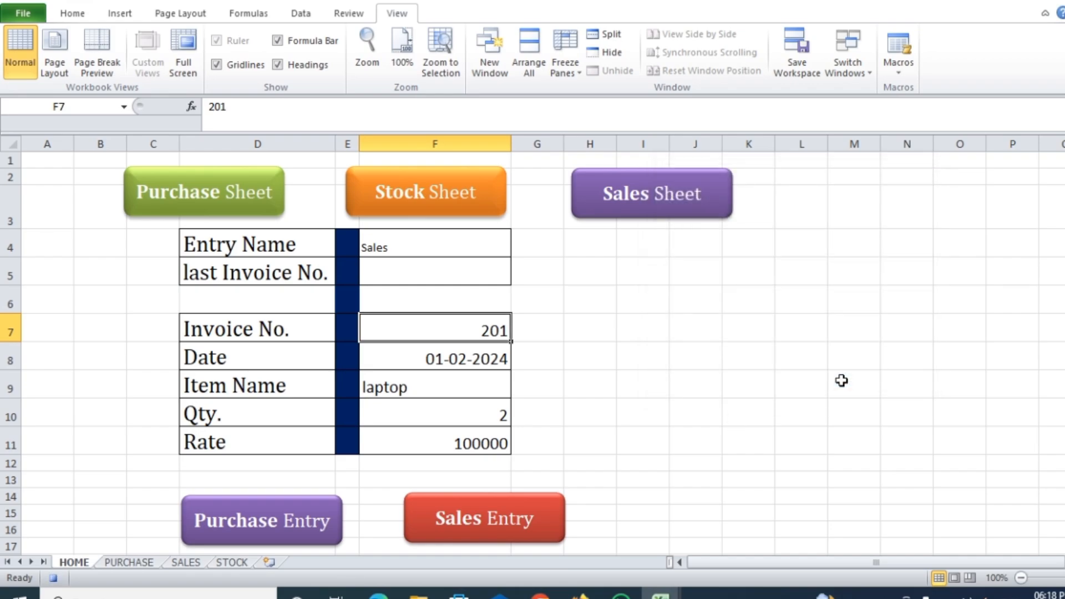
# - Copy the HOME form entries F7:F11 and paste them into the SALES table from cell D5 as transposed values
pyautogui.moveTo(468, 331); pyautogui.dragTo(466, 432)
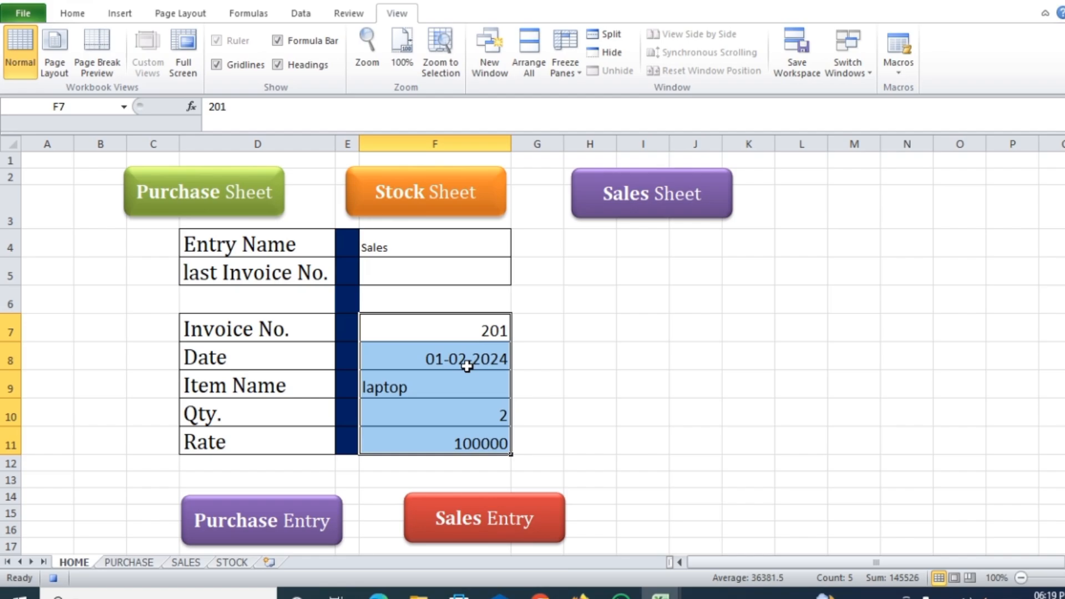
pyautogui.hotkey('ctrl', 'c')
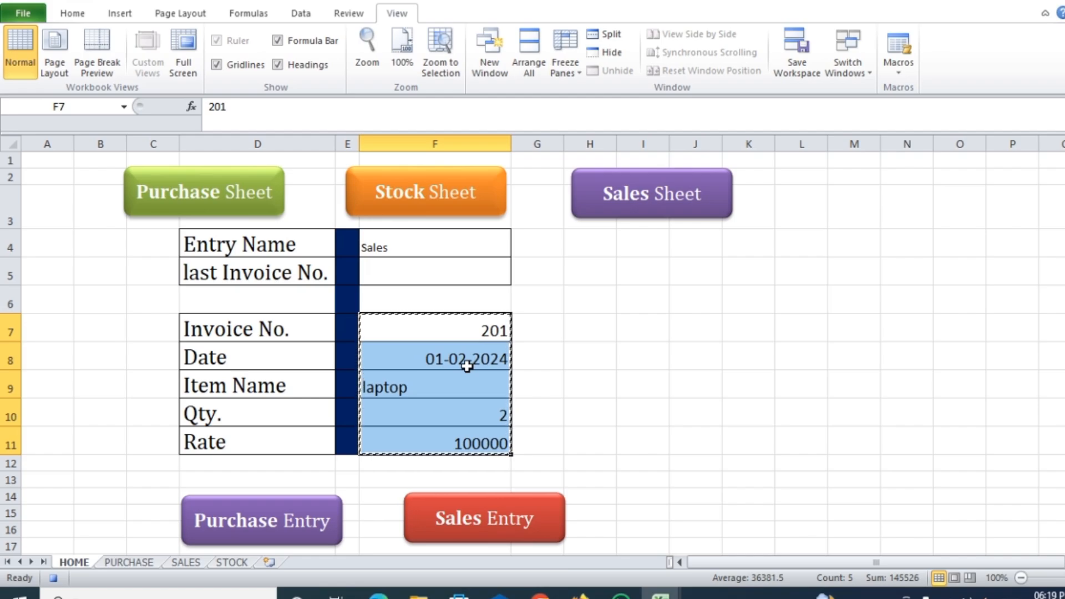
pyautogui.click(189, 562)
pyautogui.click(216, 244)
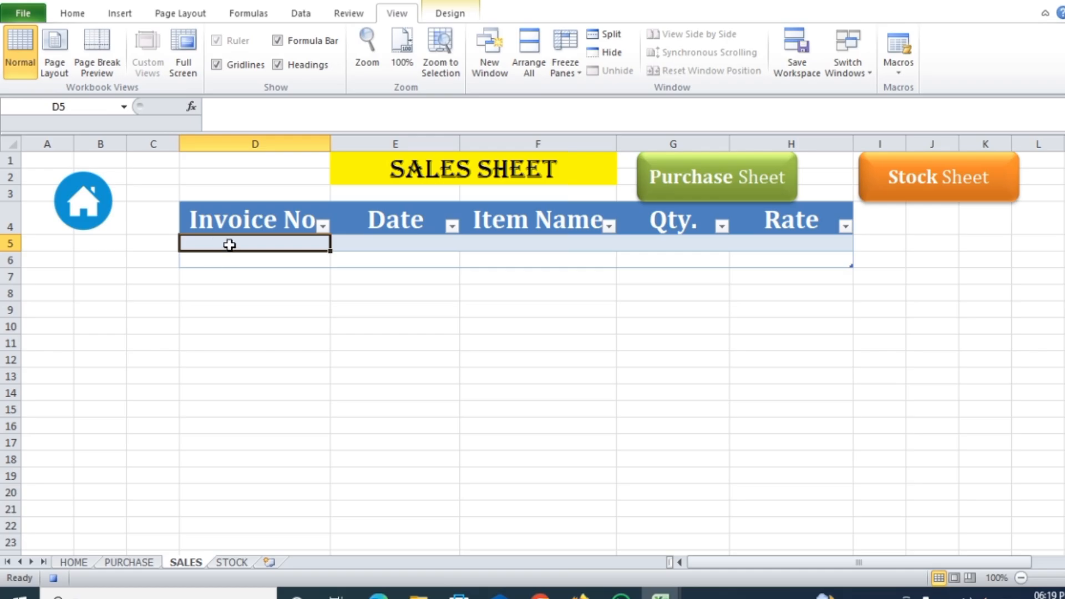
pyautogui.rightClick(230, 244)
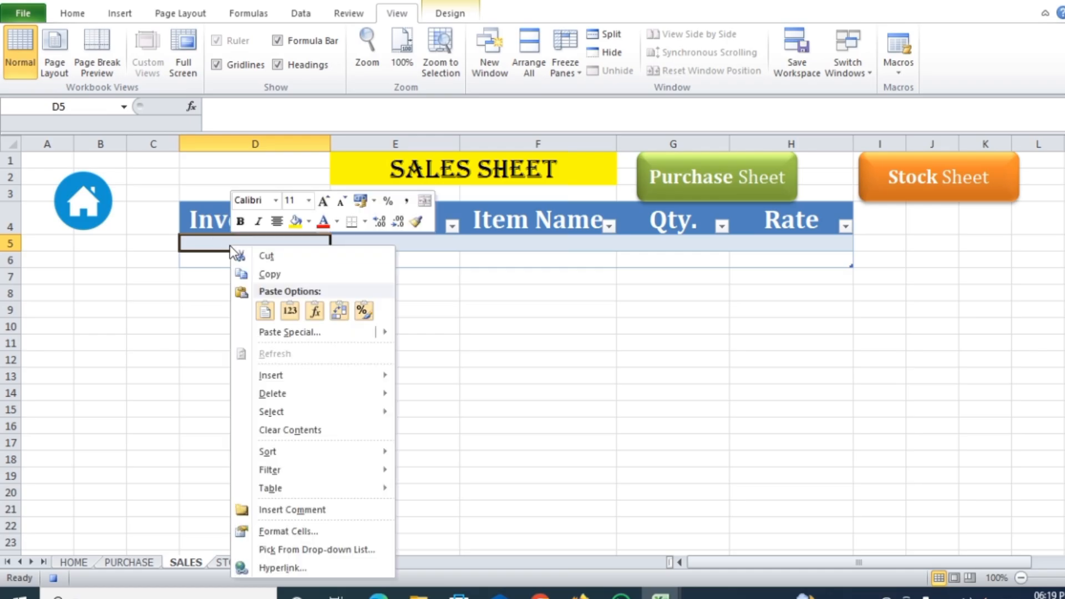
pyautogui.click(292, 332)
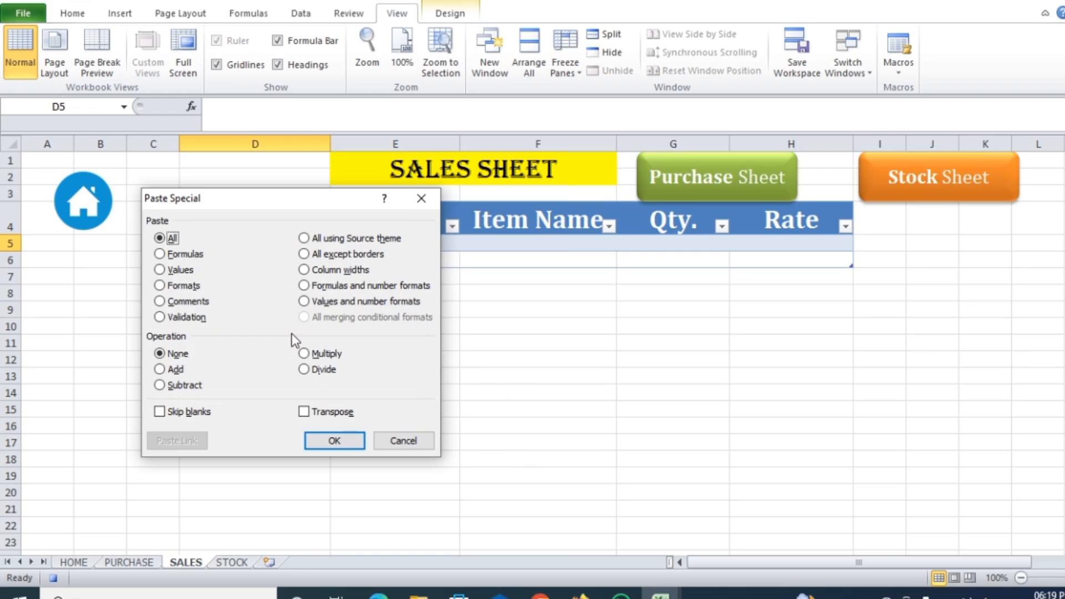
pyautogui.click(166, 270)
pyautogui.click(305, 412)
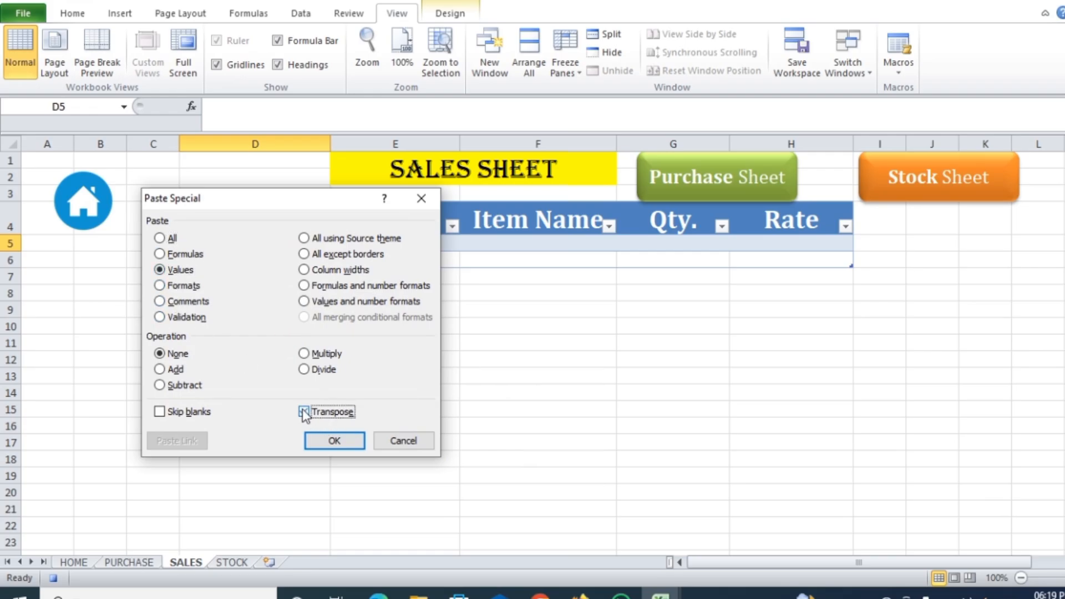
pyautogui.click(355, 444)
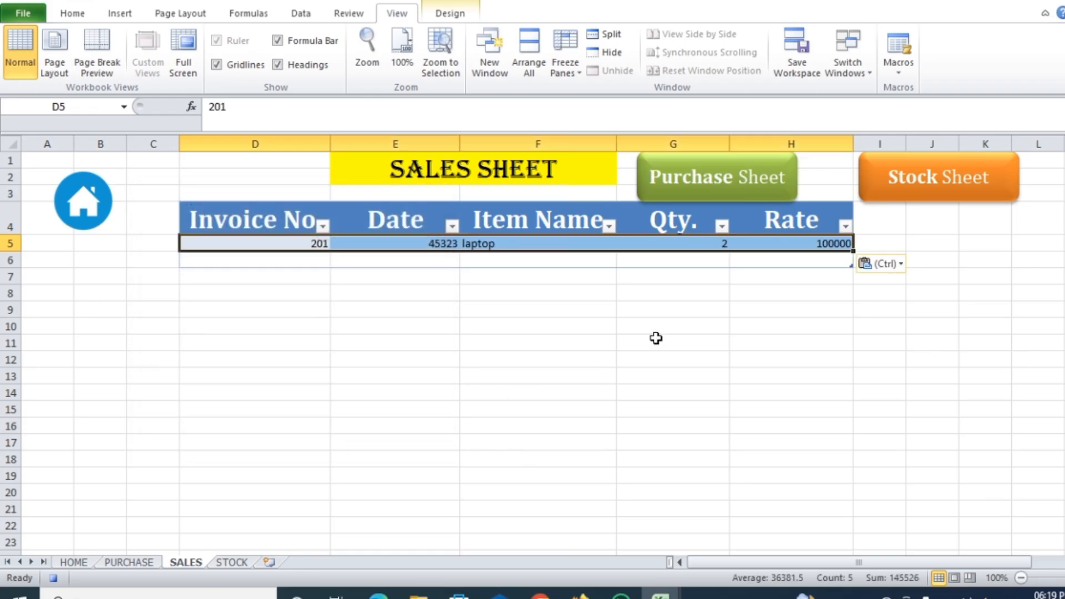
# - Insert a table row above the pasted laptop record in the SALES table
pyautogui.click(283, 246)
pyautogui.rightClick(282, 246)
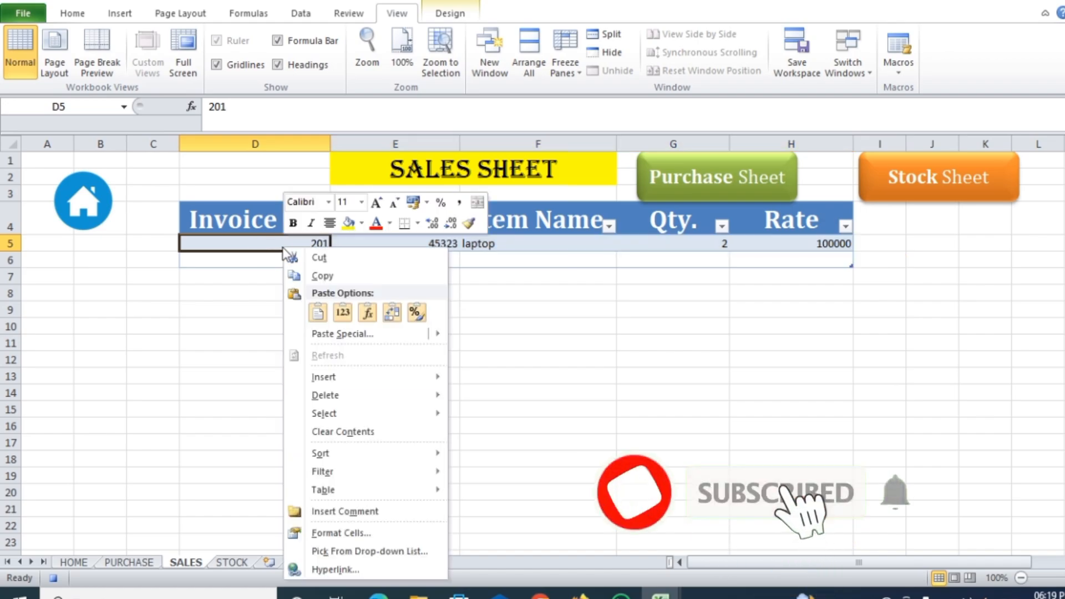
pyautogui.moveTo(333, 378)
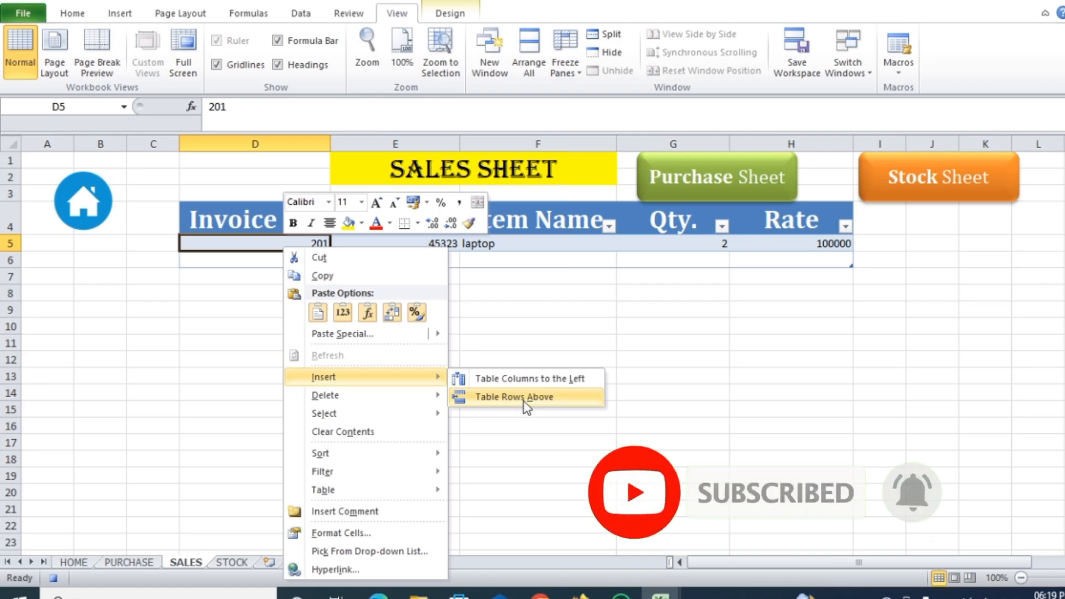
pyautogui.click(524, 399)
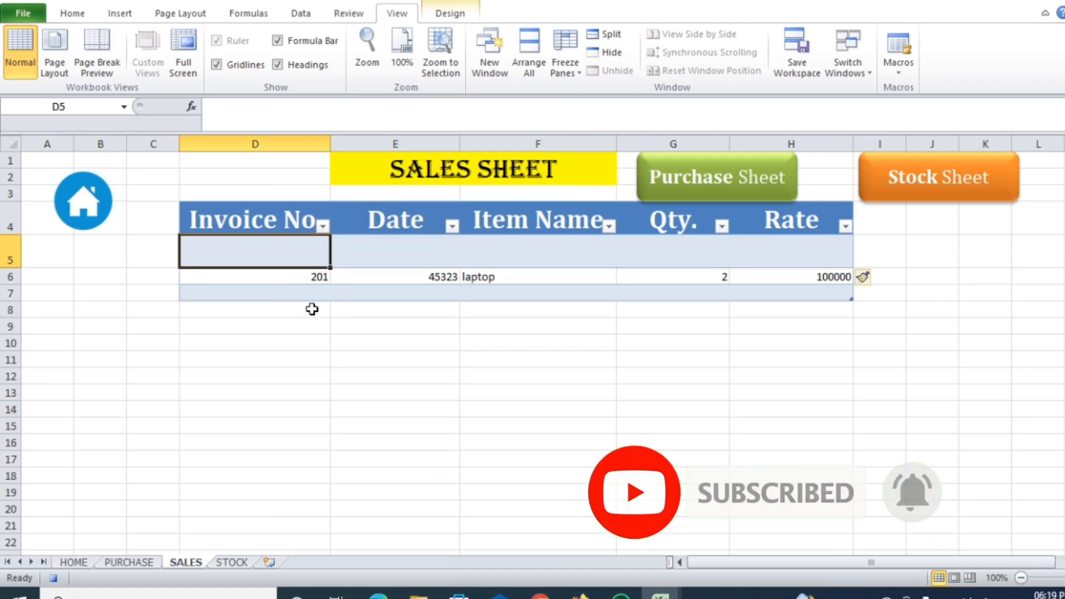
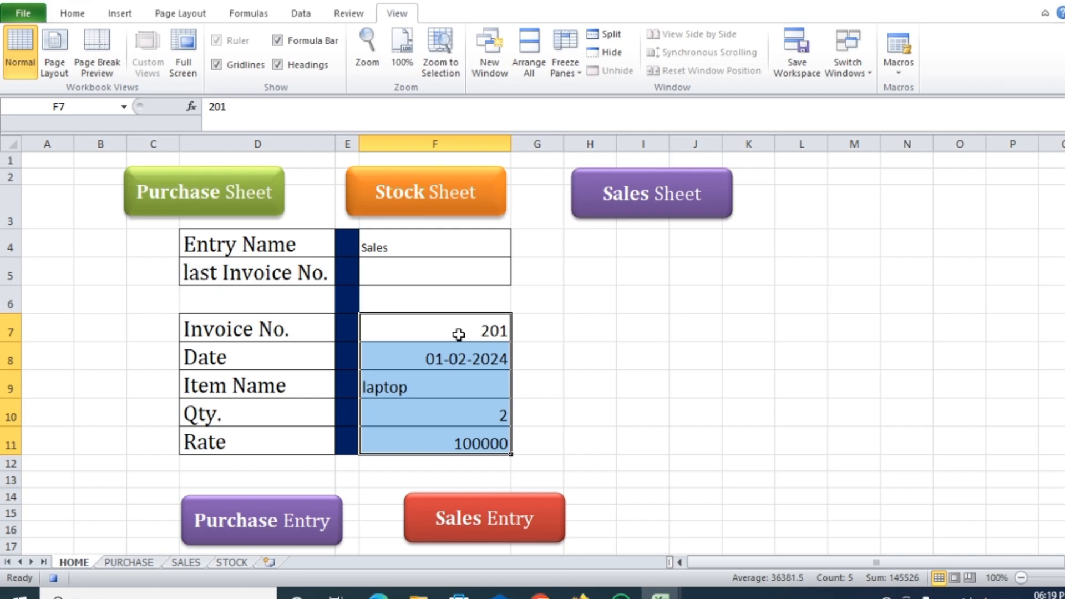
# - Clear the HOME form entries F7:F11, select the entry name cell F4, and stop recording the macro
pyautogui.press('Delete')
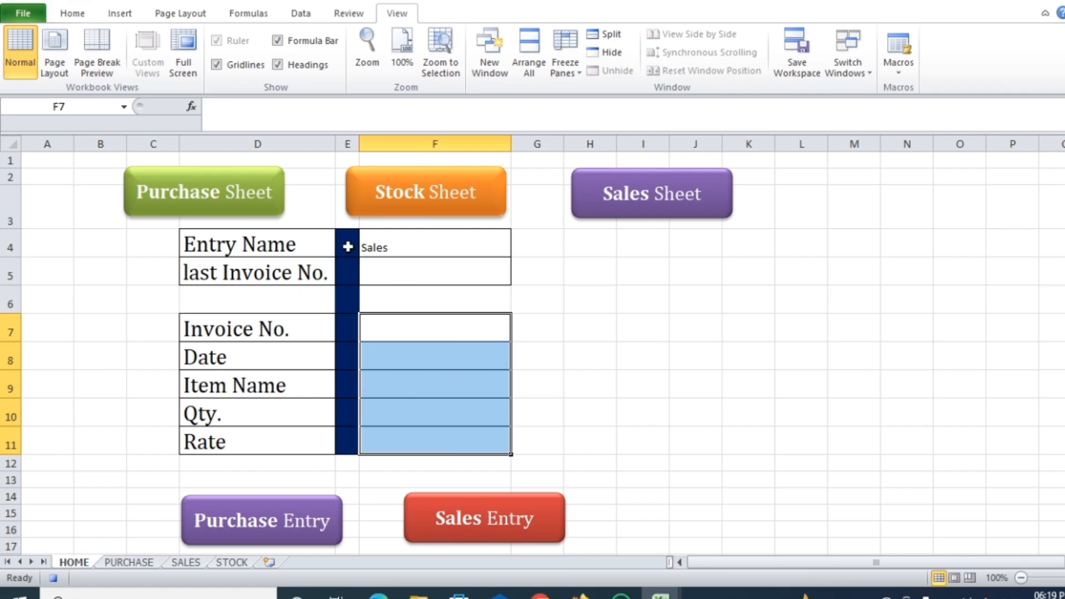
pyautogui.click(453, 241)
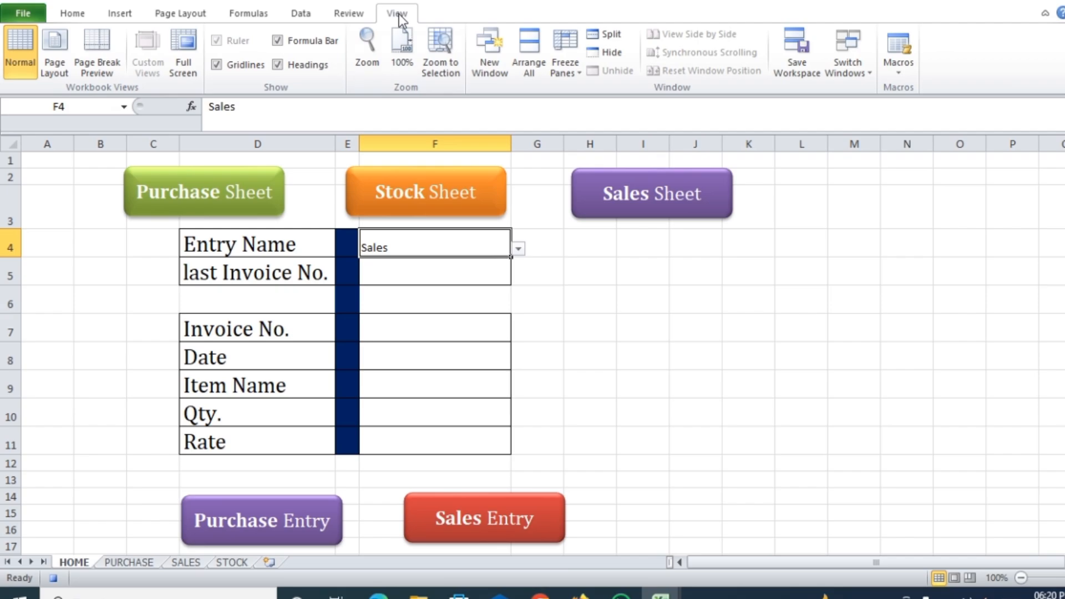
pyautogui.click(905, 75)
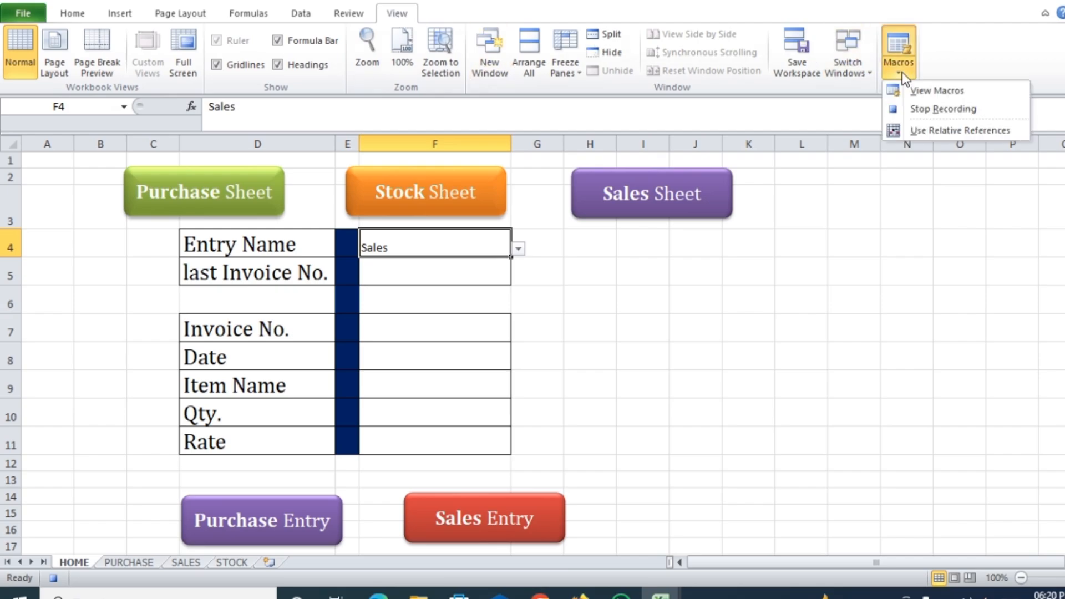
pyautogui.click(945, 109)
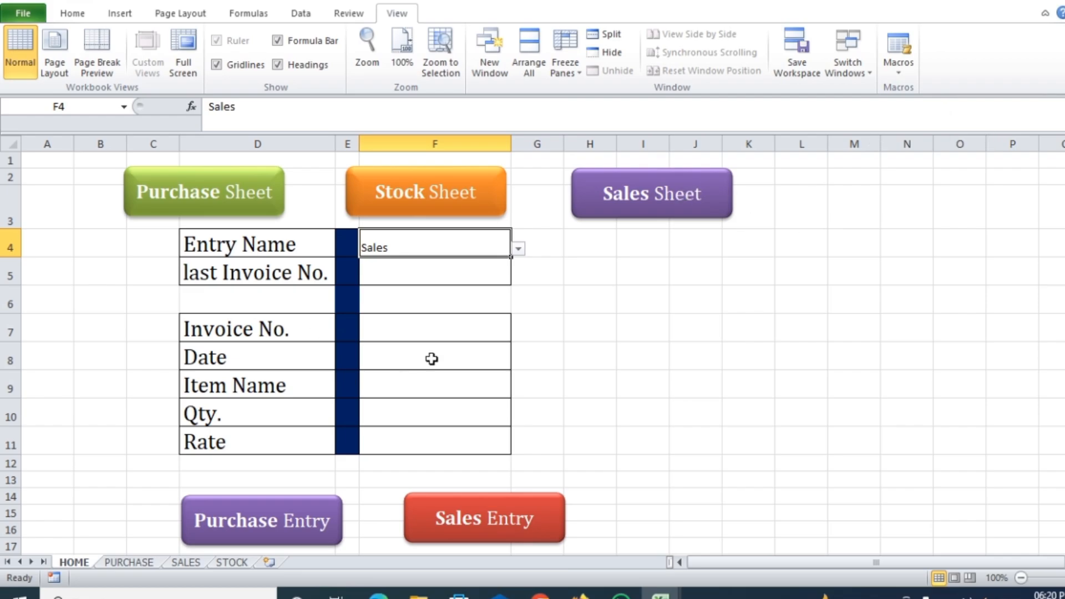
# - Assign the sales macro to the Sales Entry shape and deselect the shape
pyautogui.rightClick(500, 541)
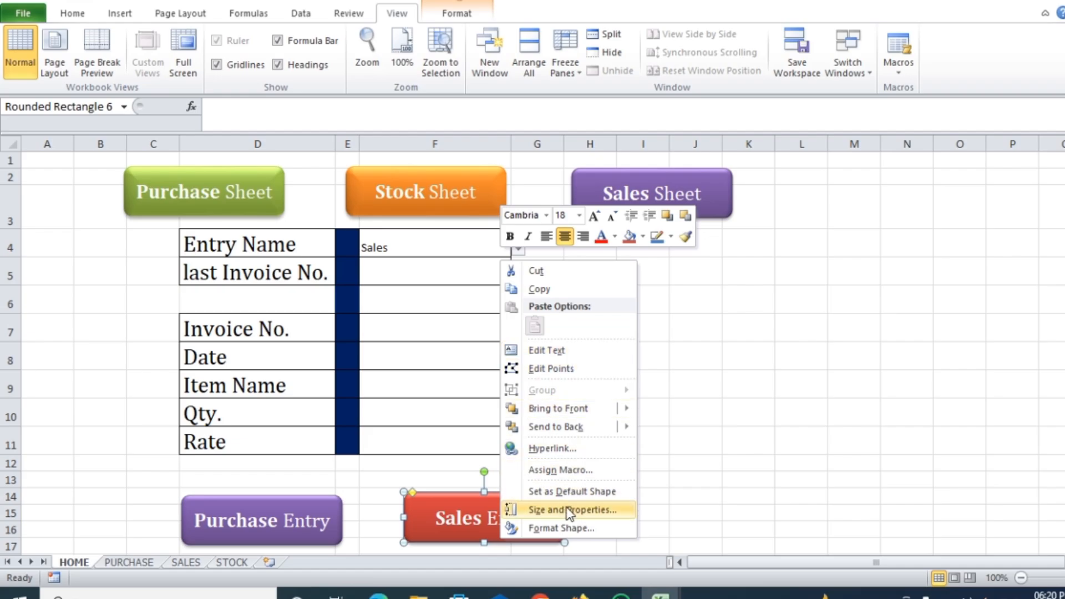
pyautogui.click(564, 470)
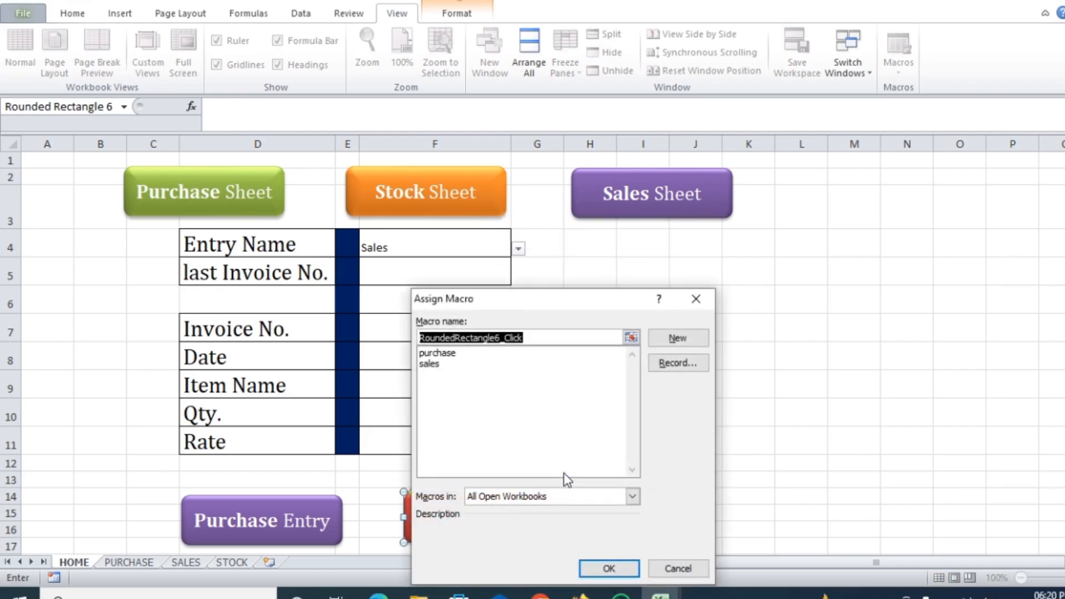
pyautogui.click(428, 365)
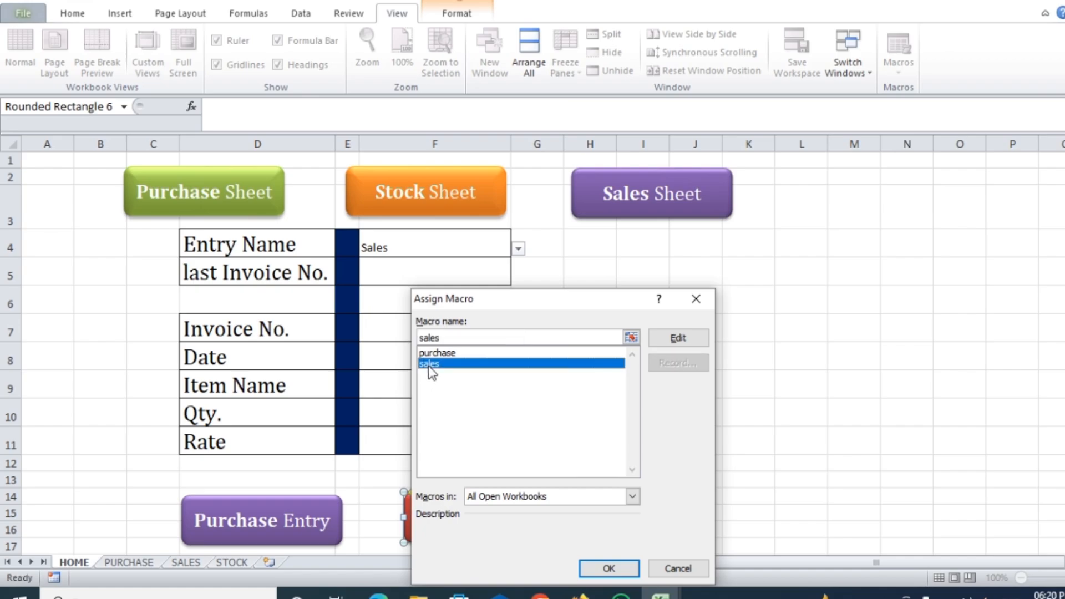
pyautogui.click(610, 568)
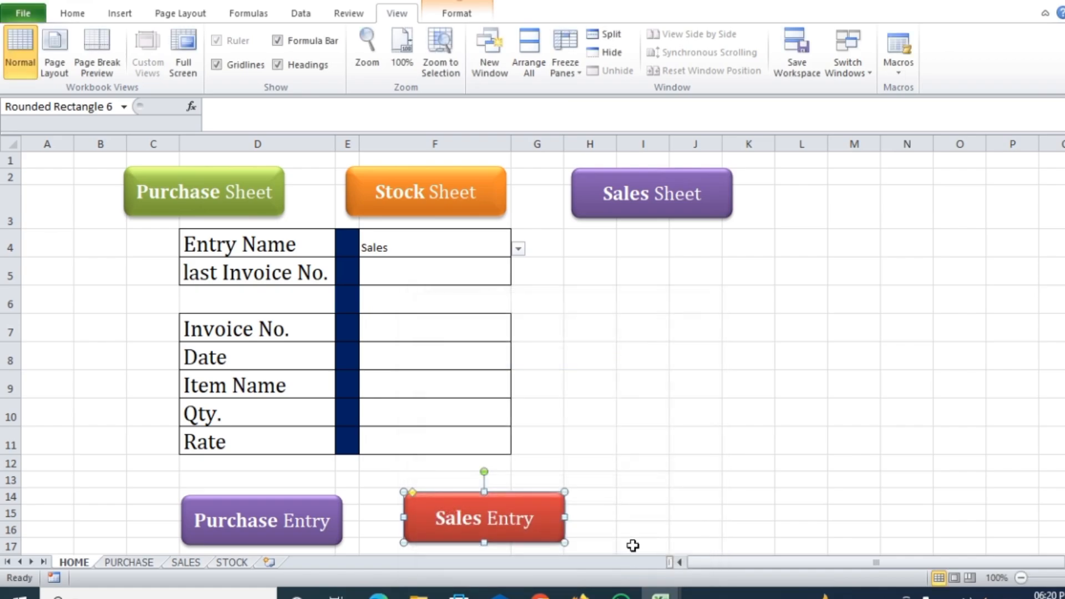
pyautogui.click(768, 422)
# - Clear the recorded laptop entry from D6:H6 on the SALES sheet
pyautogui.click(185, 562)
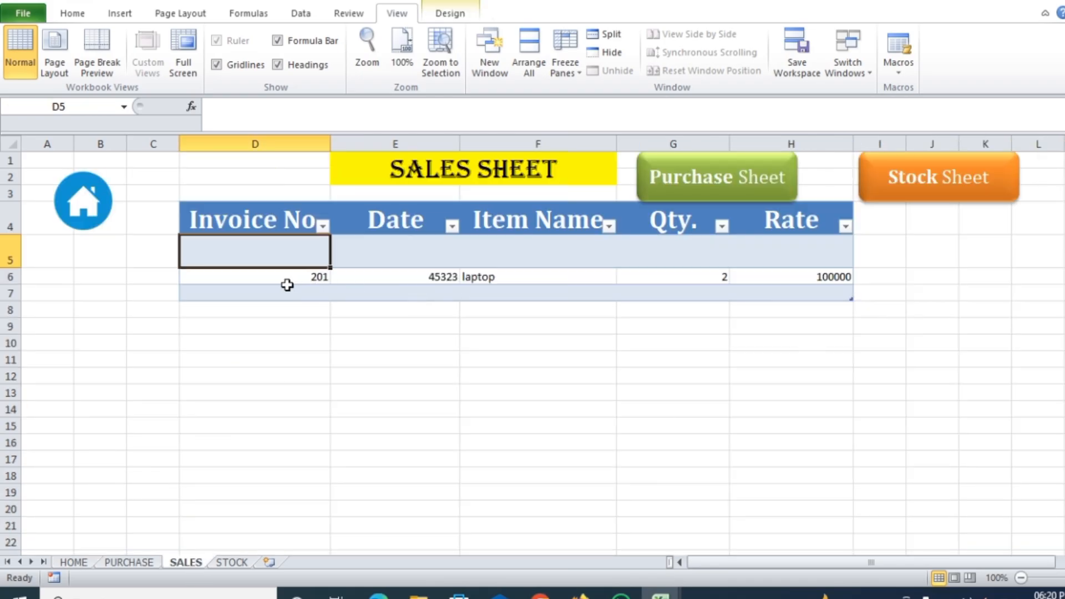
pyautogui.click(274, 273)
pyautogui.moveTo(274, 273); pyautogui.dragTo(785, 283)
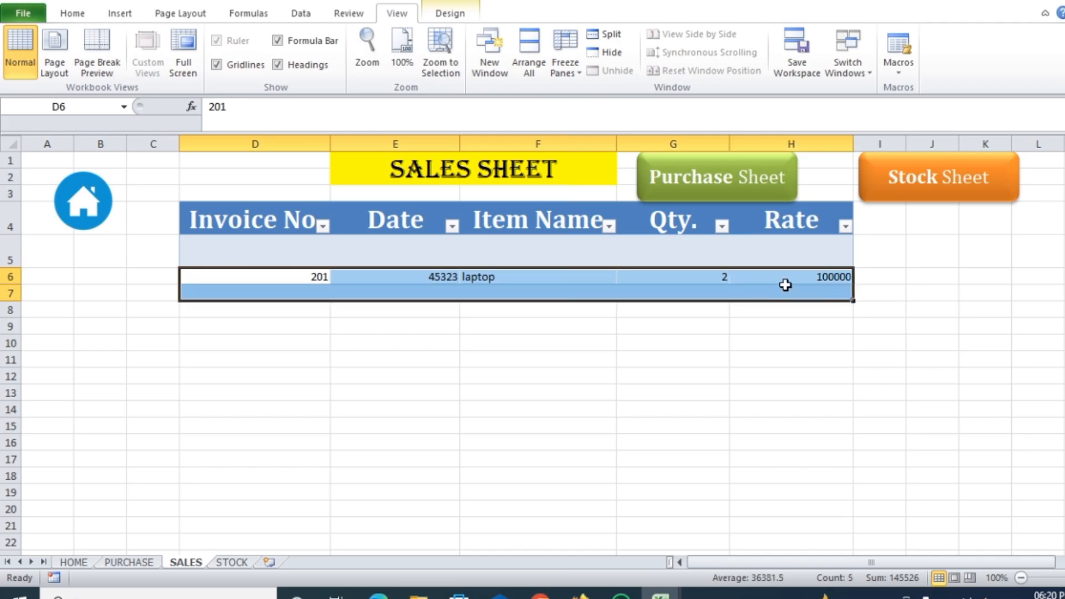
pyautogui.click(270, 275)
pyautogui.moveTo(270, 274); pyautogui.dragTo(773, 274)
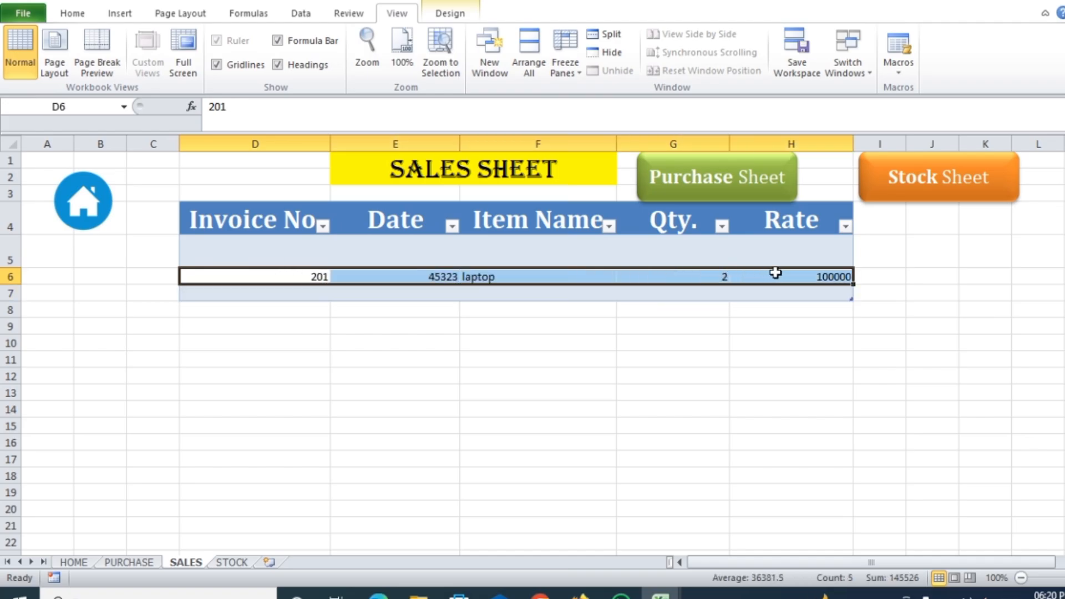
pyautogui.press('Delete')
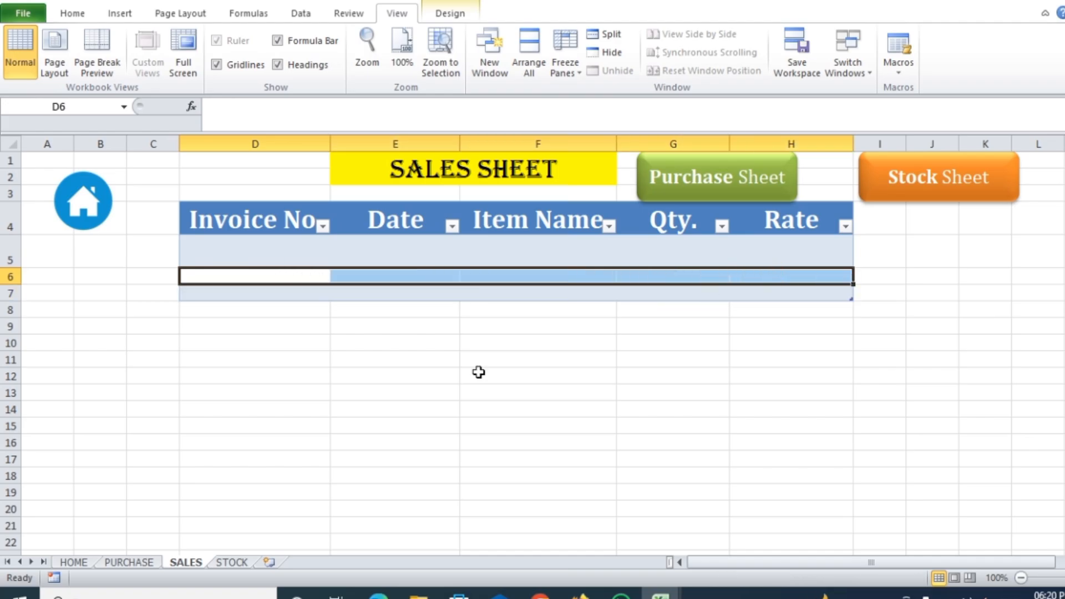
# - On the HOME form, set the invoice number to 201 and the date to 02/01/2024
pyautogui.click(74, 562)
pyautogui.click(392, 332)
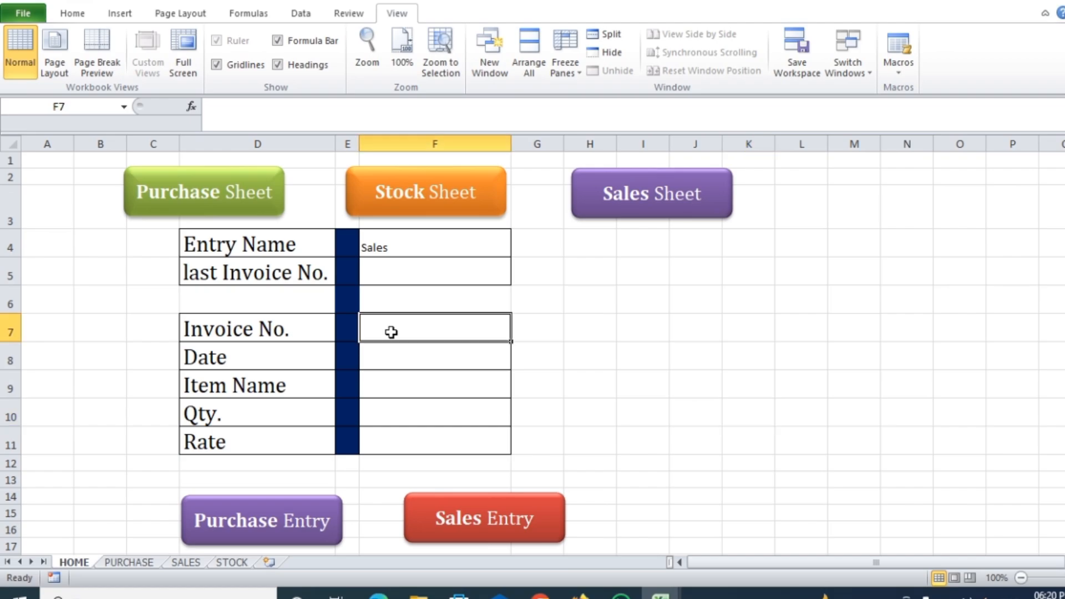
pyautogui.write('201')
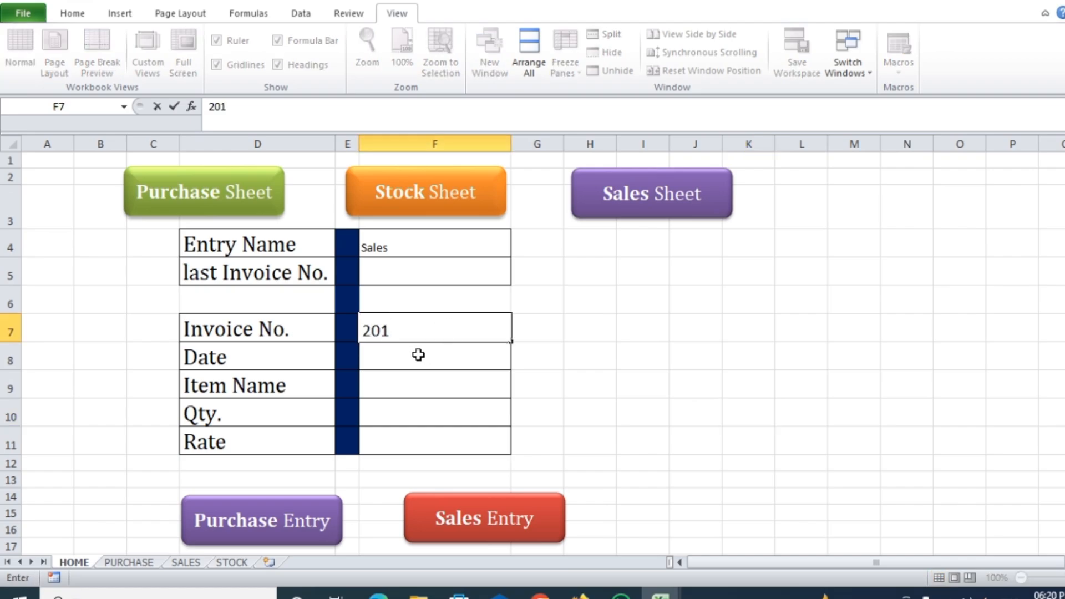
pyautogui.click(418, 355)
pyautogui.write('02')
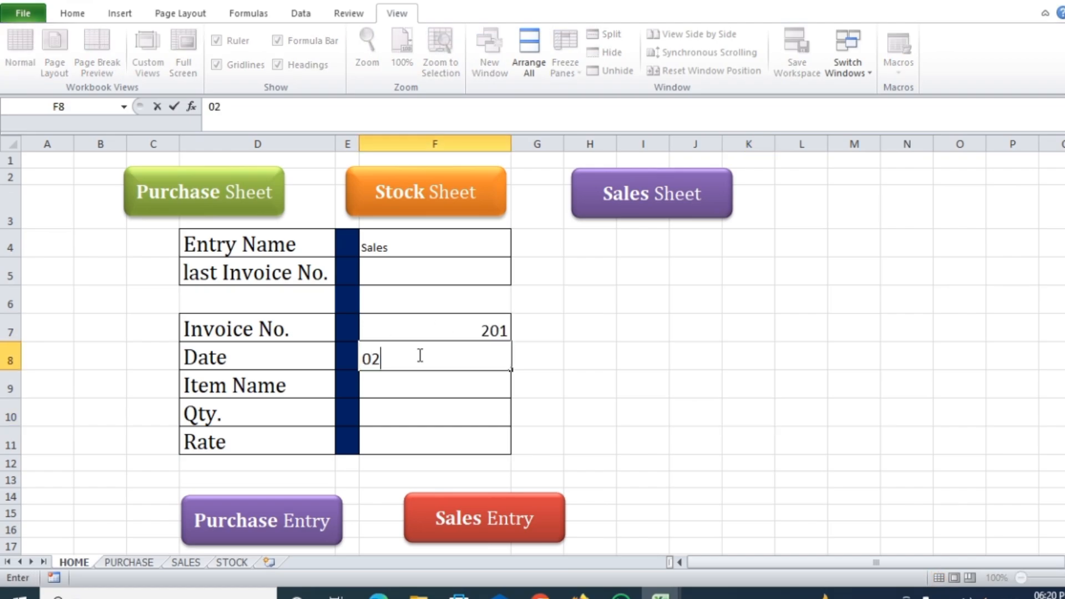
pyautogui.write('/01/2024')
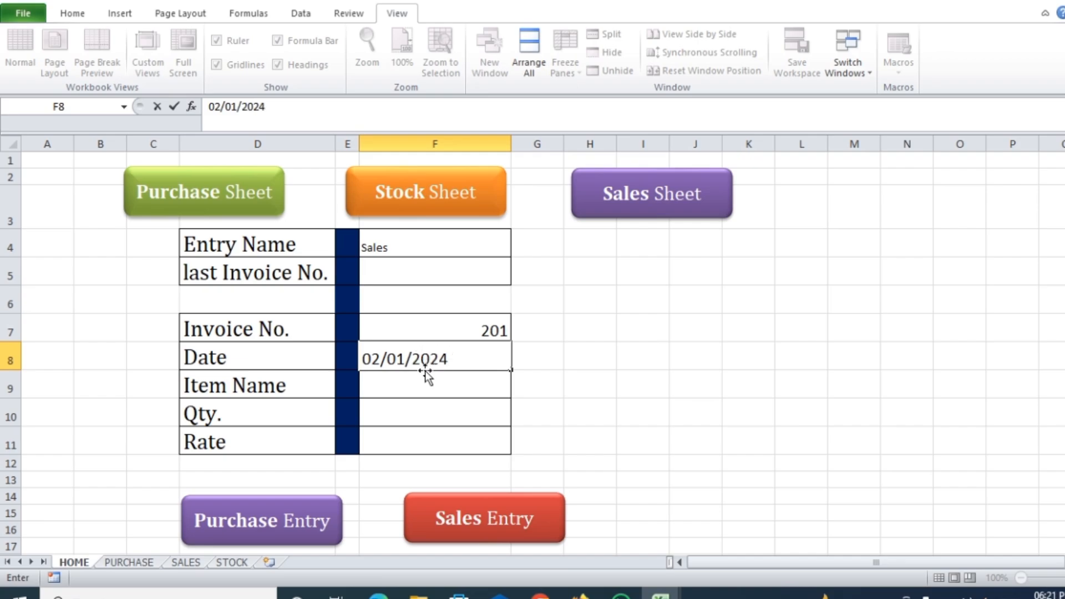
# - Complete the record with item name laptop, quantity 2 and rate 10000, and submit it with Sales Entry
pyautogui.click(390, 389)
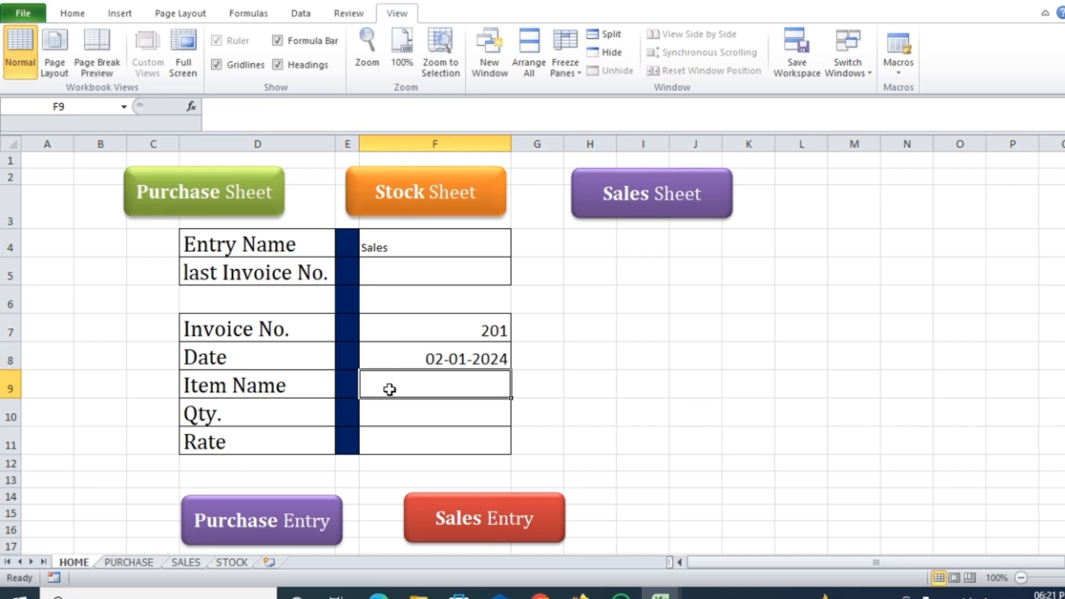
pyautogui.doubleClick(390, 390)
pyautogui.write('laptop')
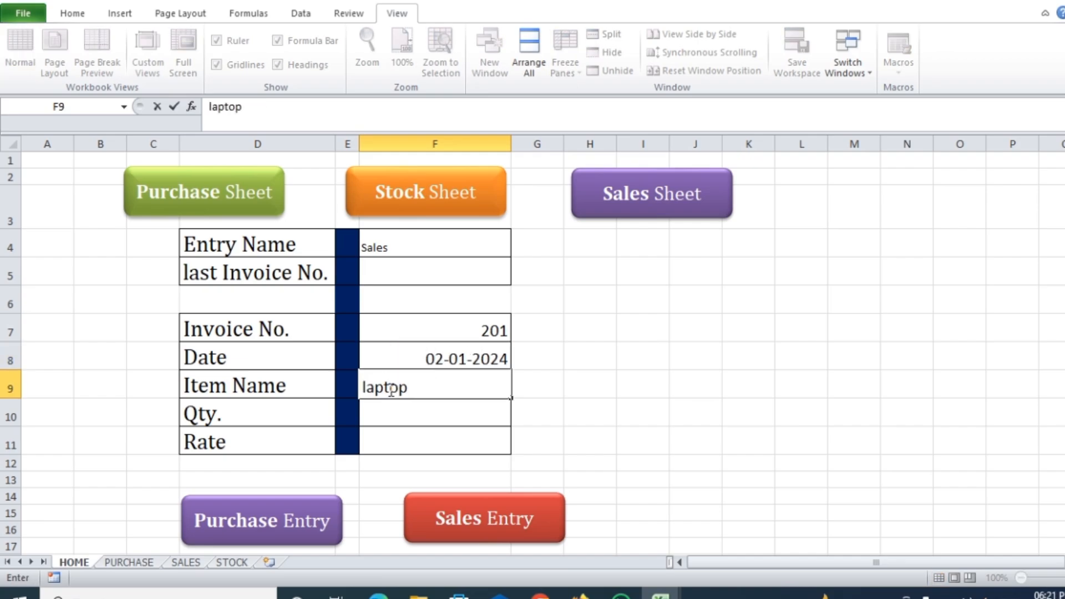
pyautogui.click(388, 416)
pyautogui.write('2')
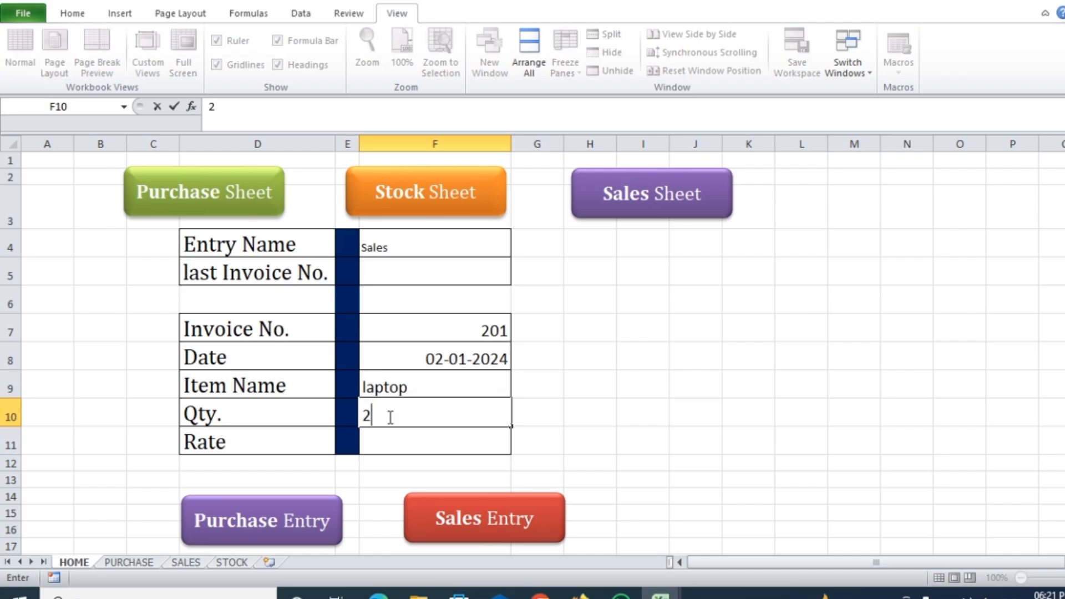
pyautogui.click(393, 443)
pyautogui.write('10000')
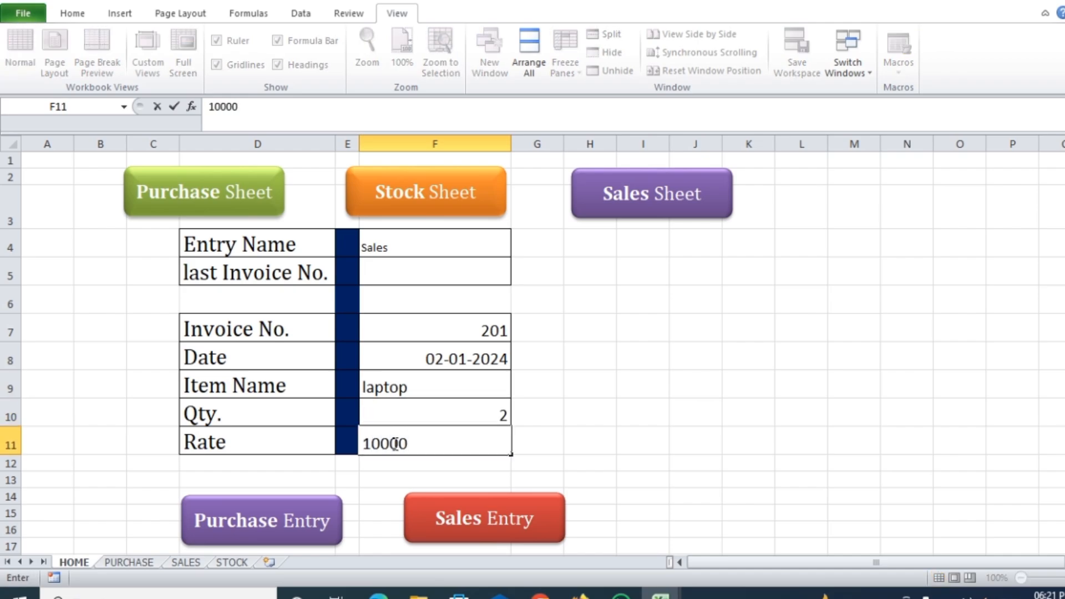
pyautogui.click(602, 438)
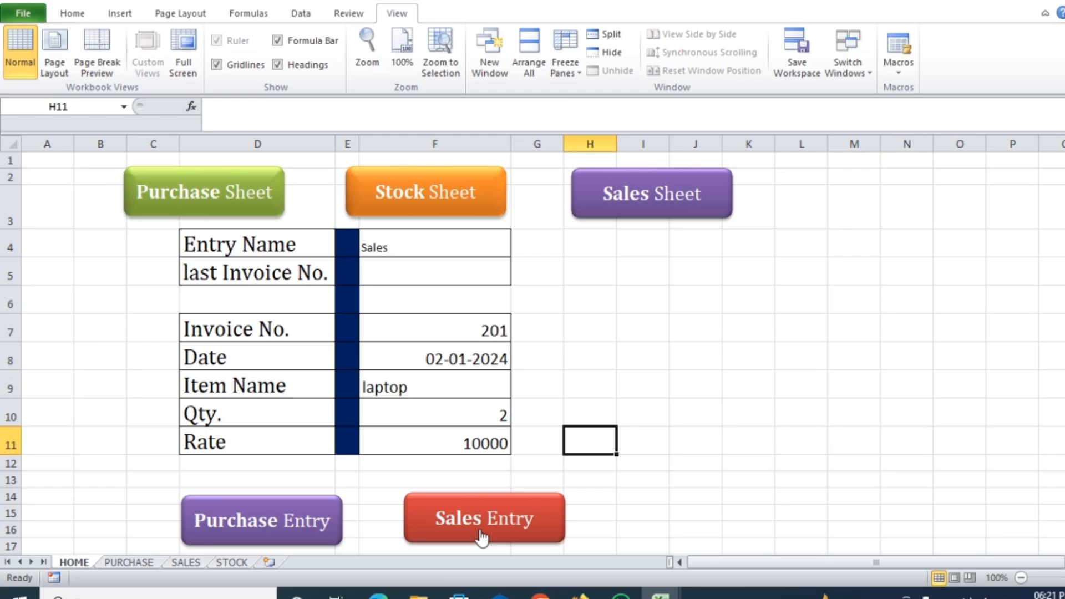
pyautogui.click(482, 537)
# - On the HOME form, set the invoice number to 202 and the date to 01/02/2024
pyautogui.click(404, 323)
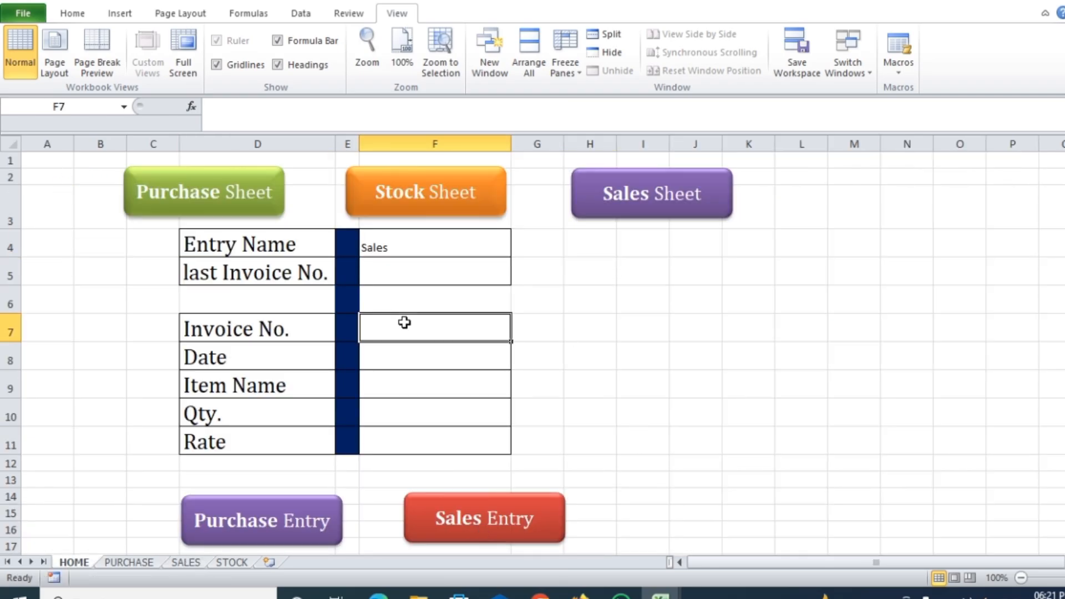
pyautogui.write('203')
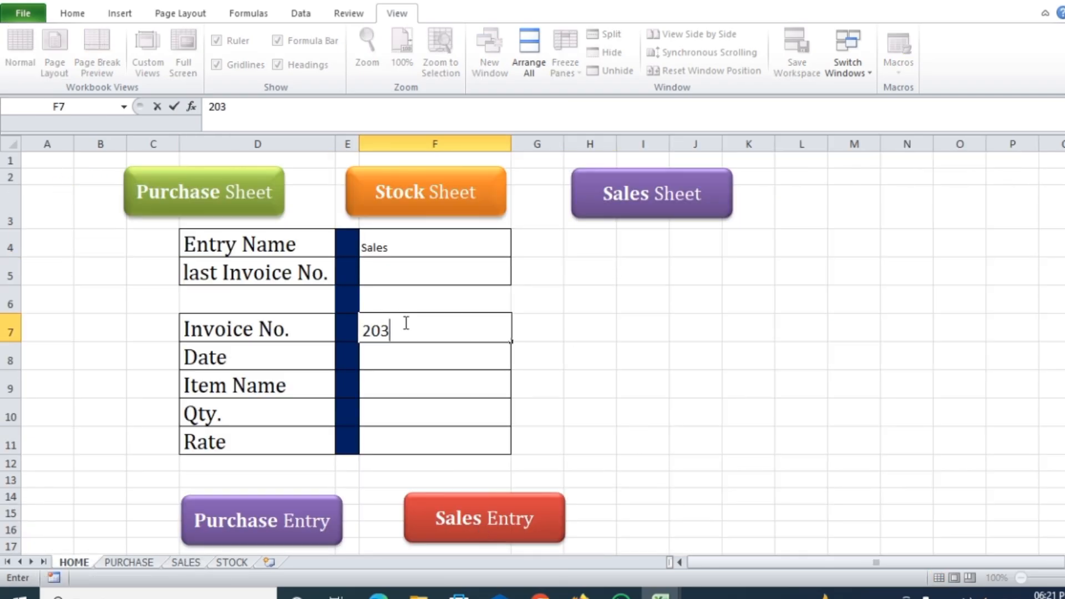
pyautogui.press('BackSpace')
pyautogui.write('2')
pyautogui.click(391, 357)
pyautogui.write('01/')
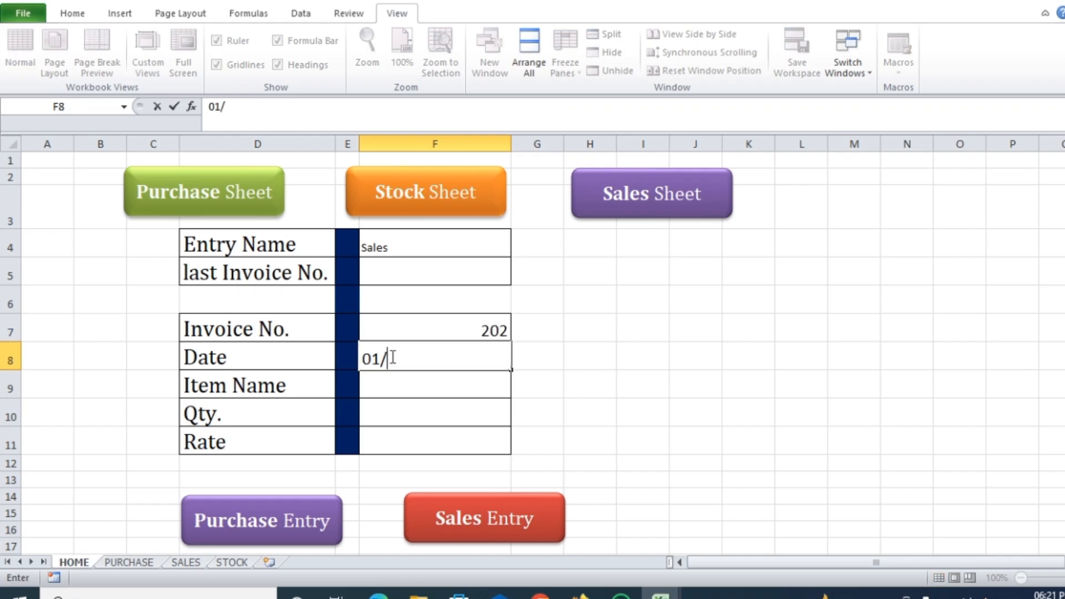
pyautogui.write('02/2024')
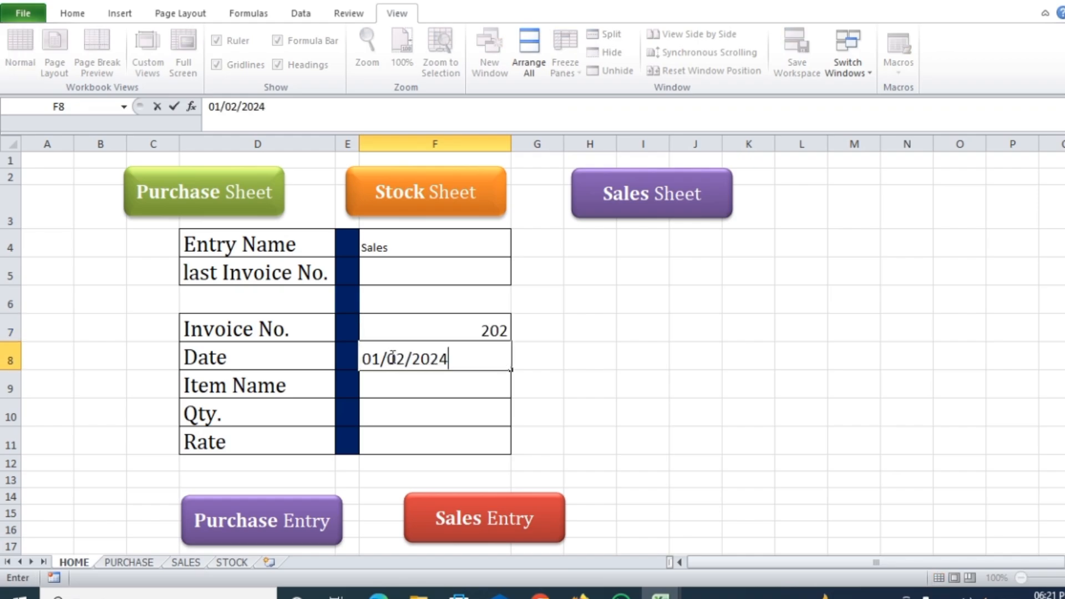
# - Fill in item name mobie, quantity 4 and rate 60000, and submit the record with Sales Entry
pyautogui.click(408, 388)
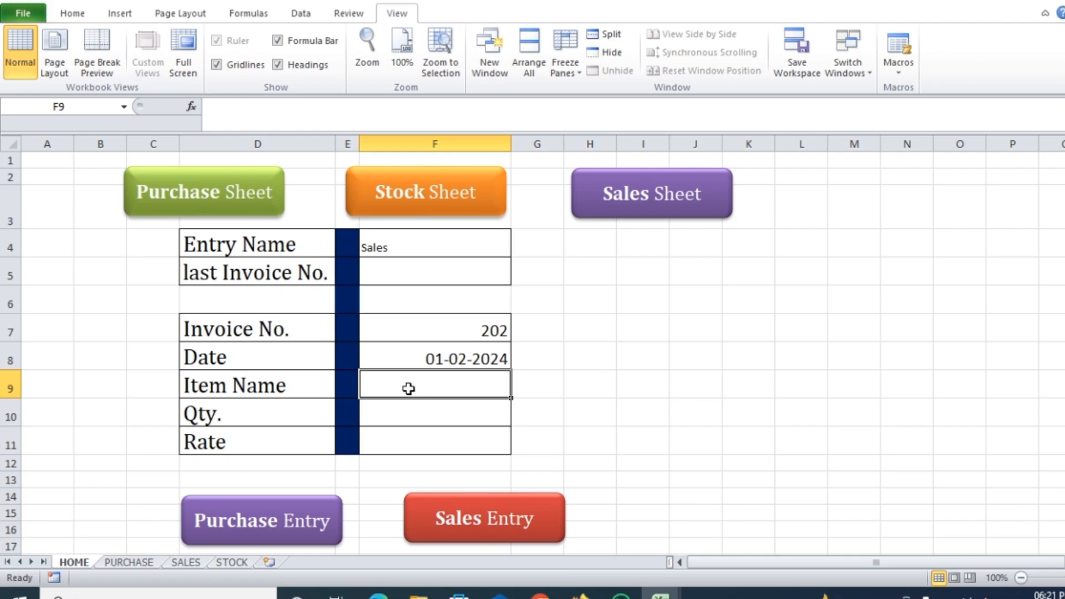
pyautogui.write('mobie')
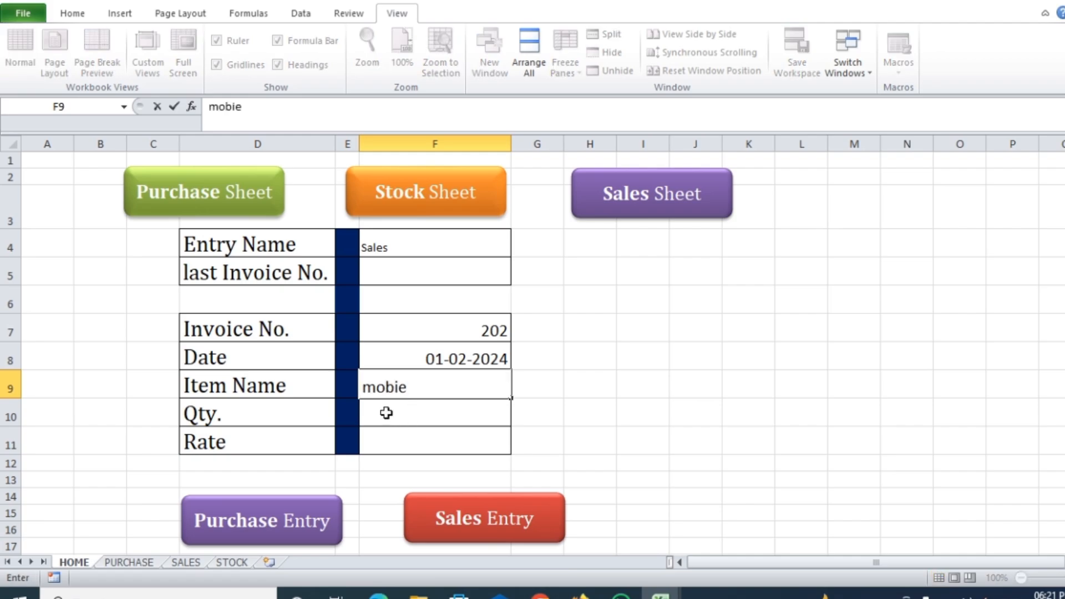
pyautogui.click(386, 412)
pyautogui.write('4')
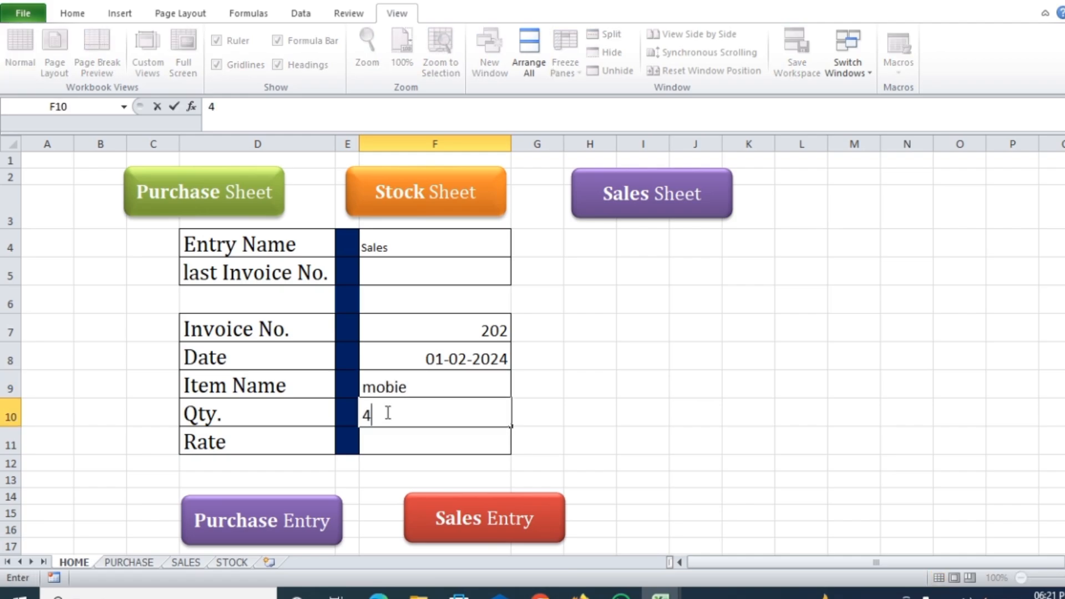
pyautogui.click(406, 447)
pyautogui.write('60000')
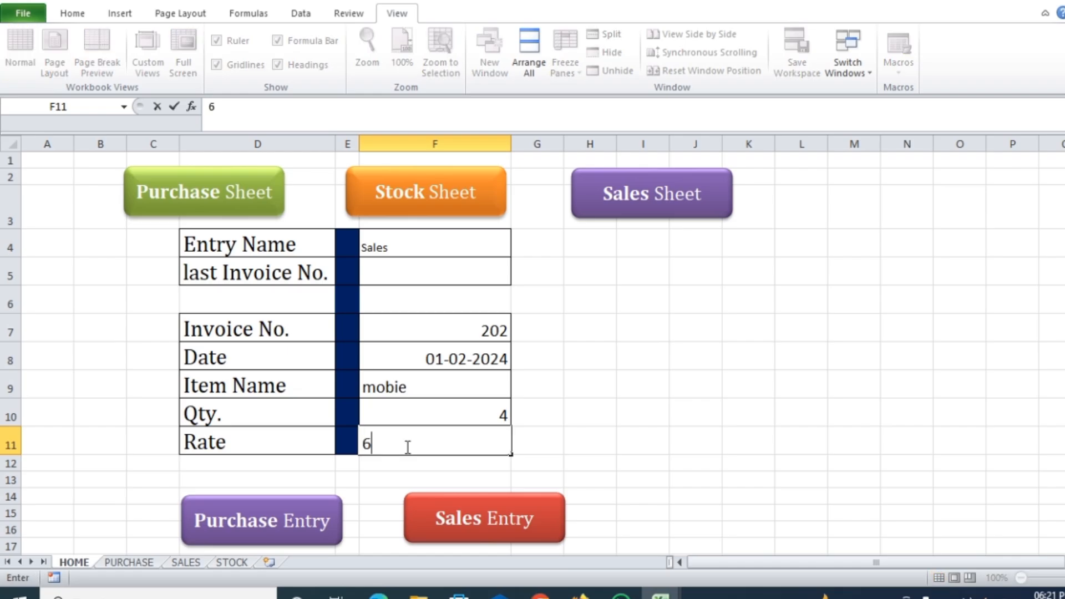
pyautogui.click(480, 542)
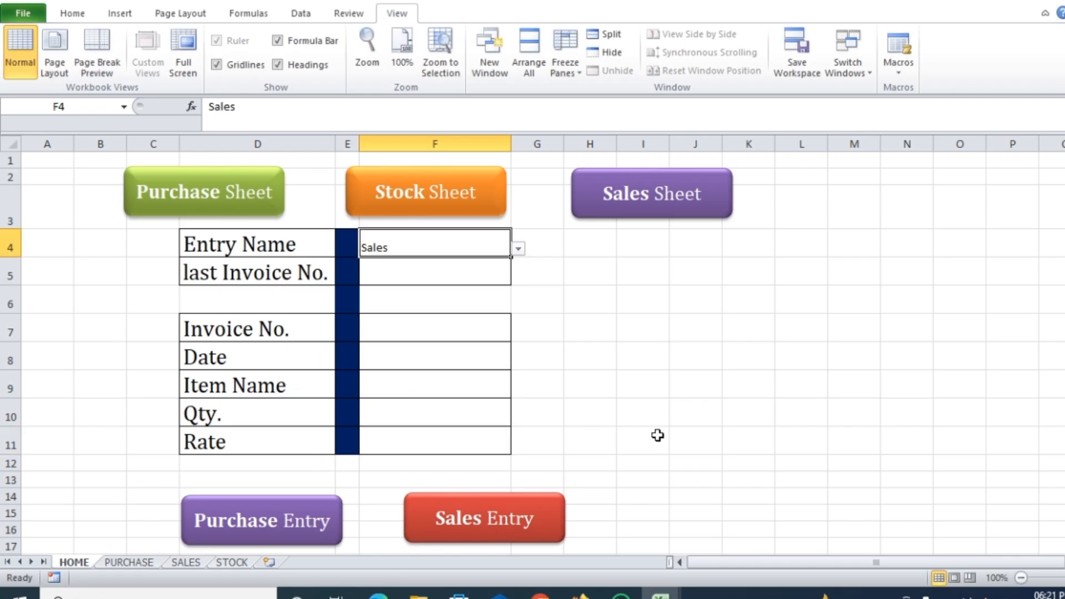
# - Check the submitted records on the SALES sheet and return to the HOME sheet
pyautogui.click(186, 562)
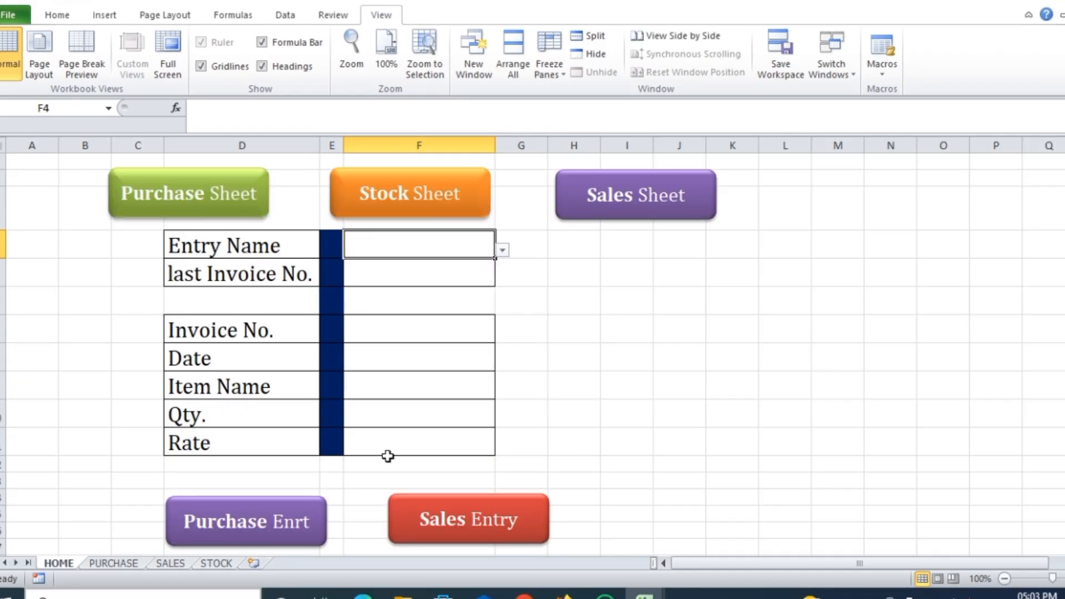
pyautogui.click(127, 564)
pyautogui.click(162, 563)
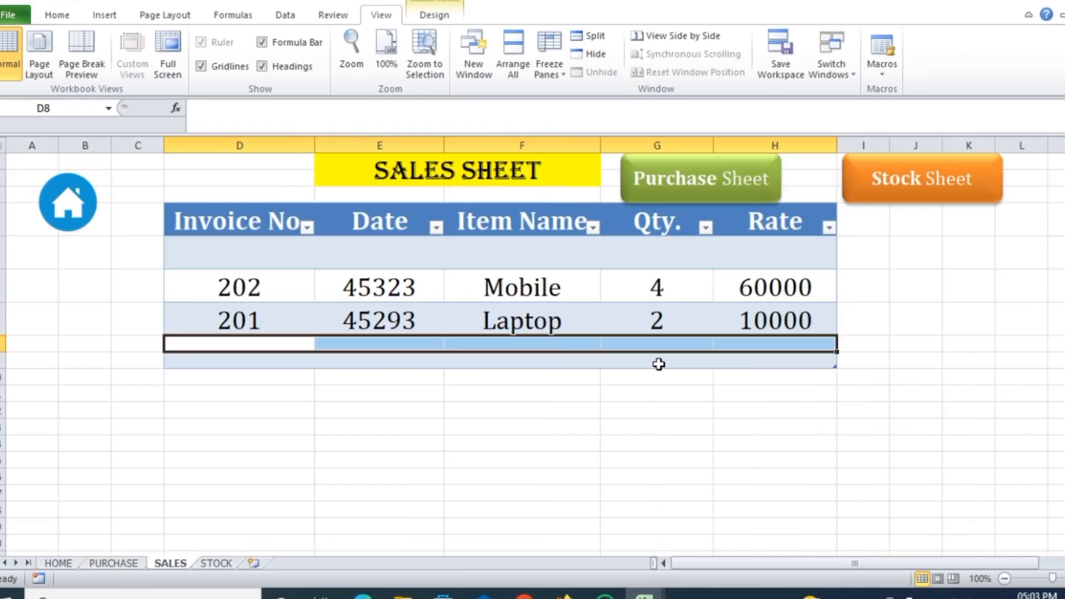
pyautogui.click(58, 564)
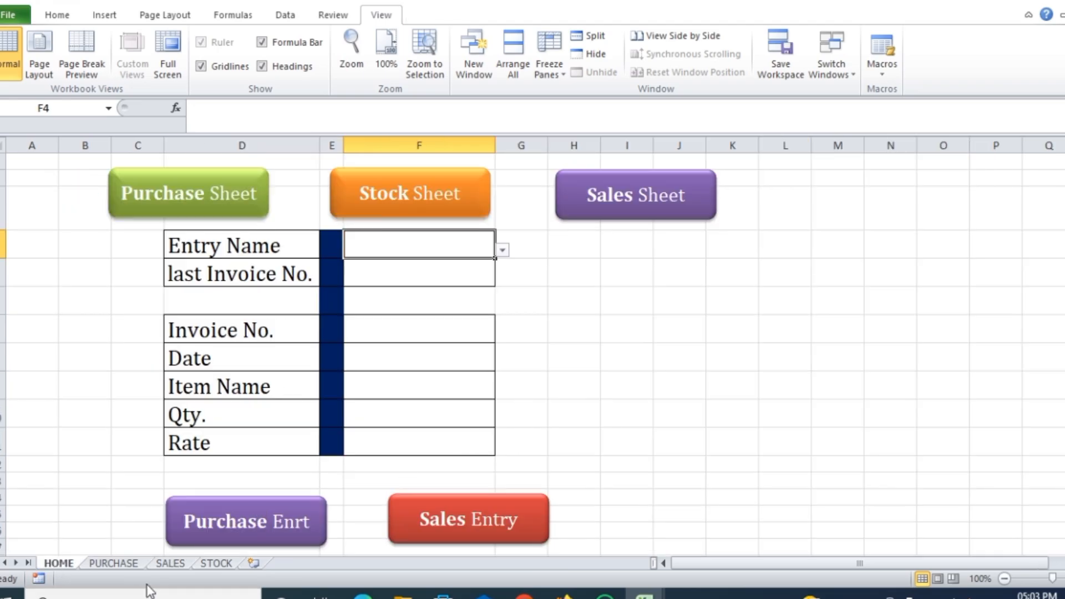
# - On the STOCK sheet, move the Sales Sheet shape to the empty area below the home icon
pyautogui.click(216, 564)
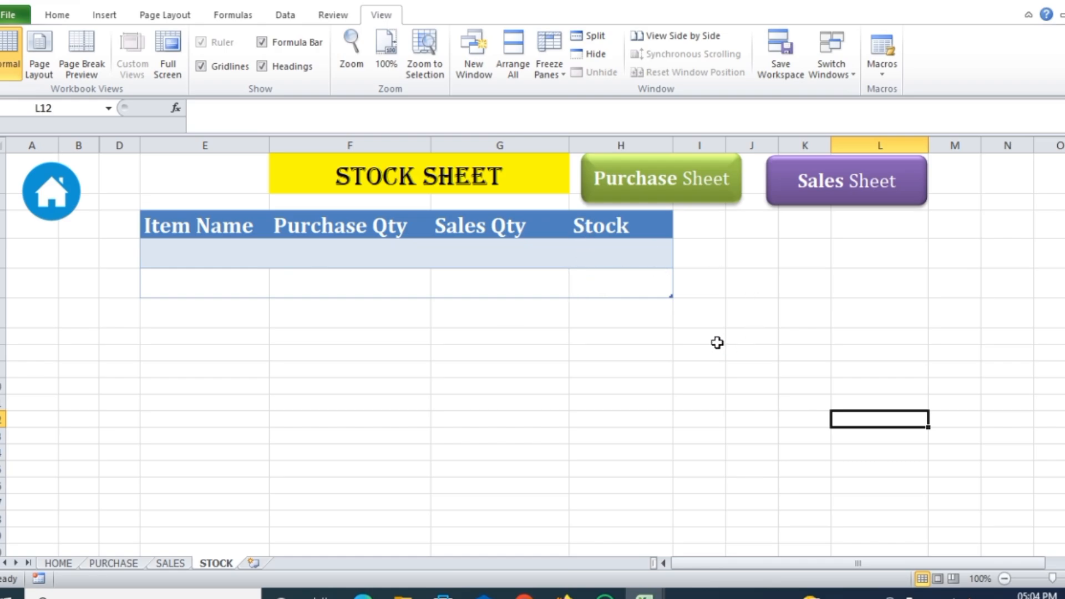
pyautogui.click(834, 321)
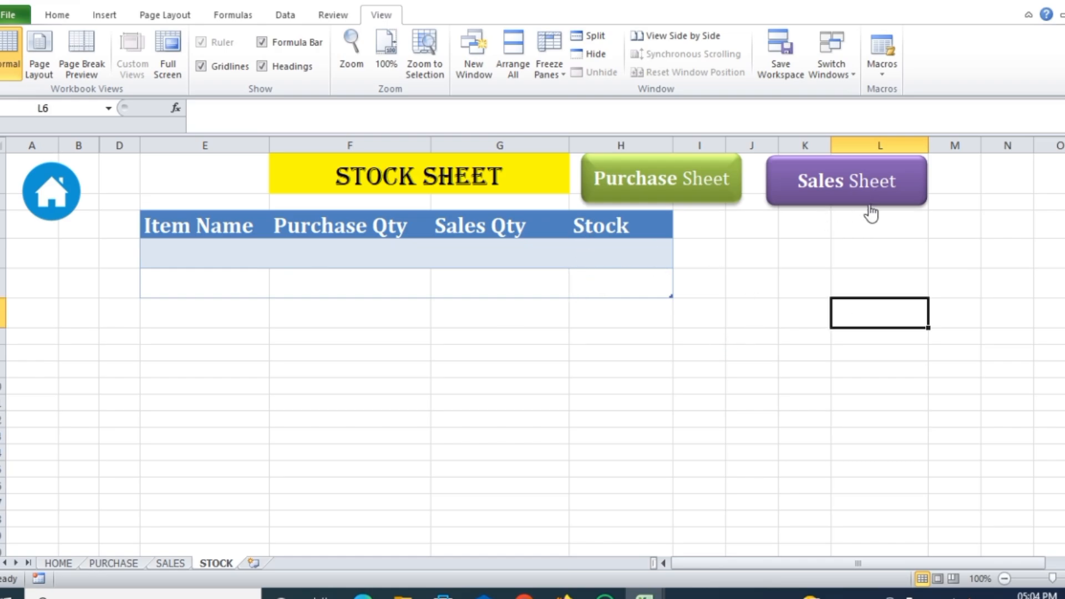
pyautogui.keyDown('ctrl'); pyautogui.click(892, 206); pyautogui.keyUp('ctrl')
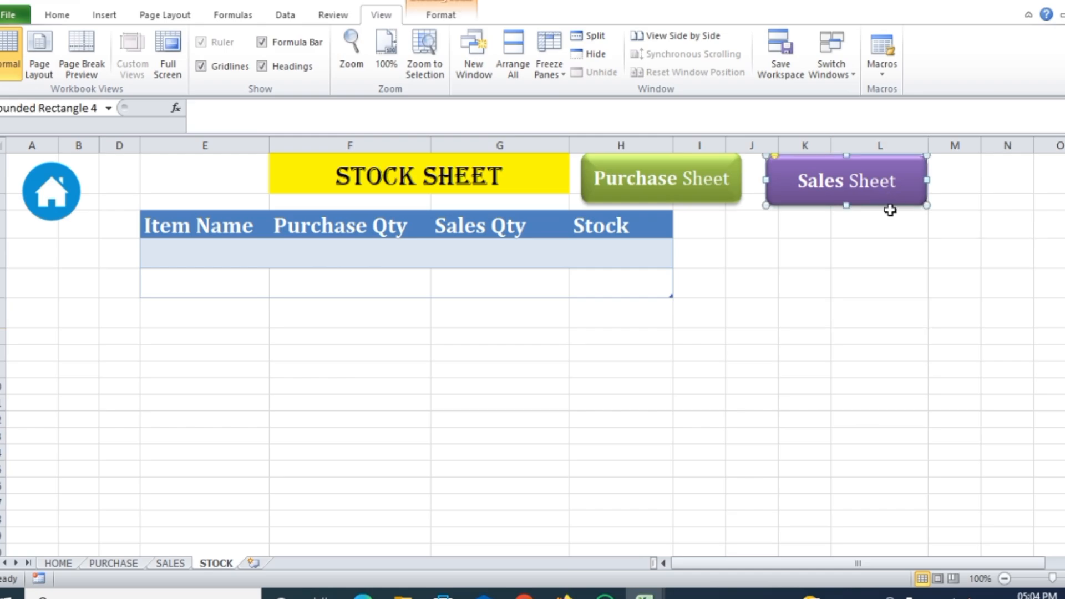
pyautogui.moveTo(892, 206); pyautogui.dragTo(143, 387)
pyautogui.click(918, 326)
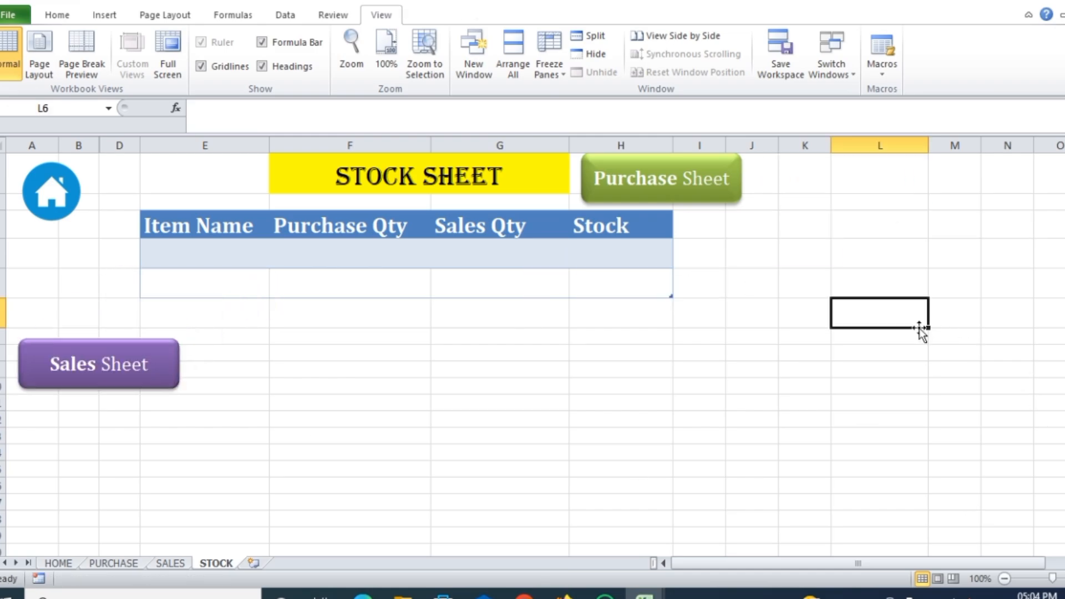
# - Build the filter criteria on the STOCK sheet with Item Name in L4 and a formula returning <> in L5
pyautogui.click(895, 252)
pyautogui.write('I')
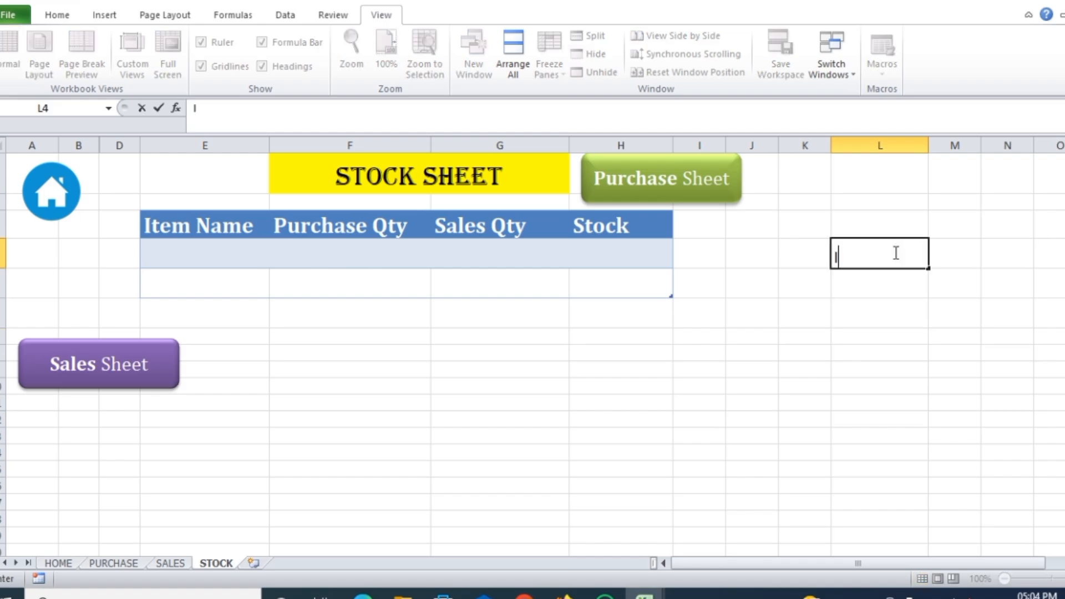
pyautogui.write('tem nAME')
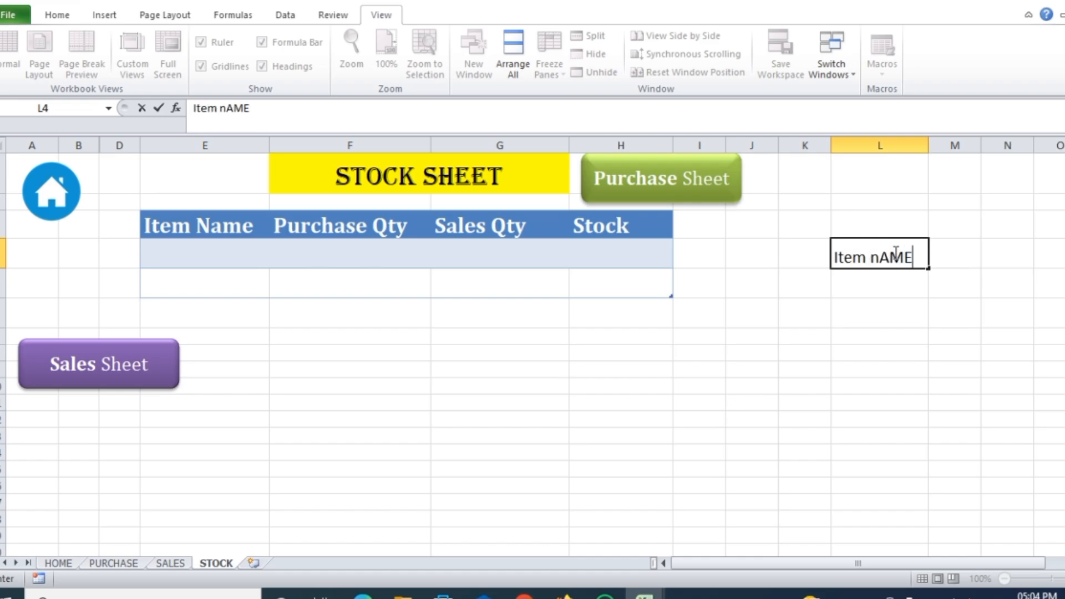
pyautogui.press('Return')
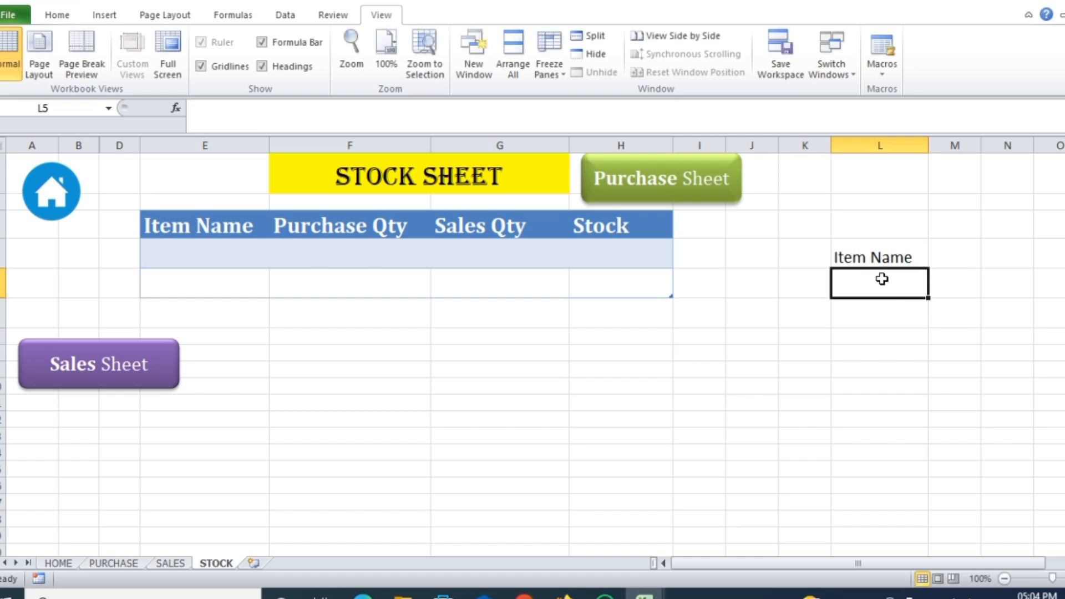
pyautogui.write('=')
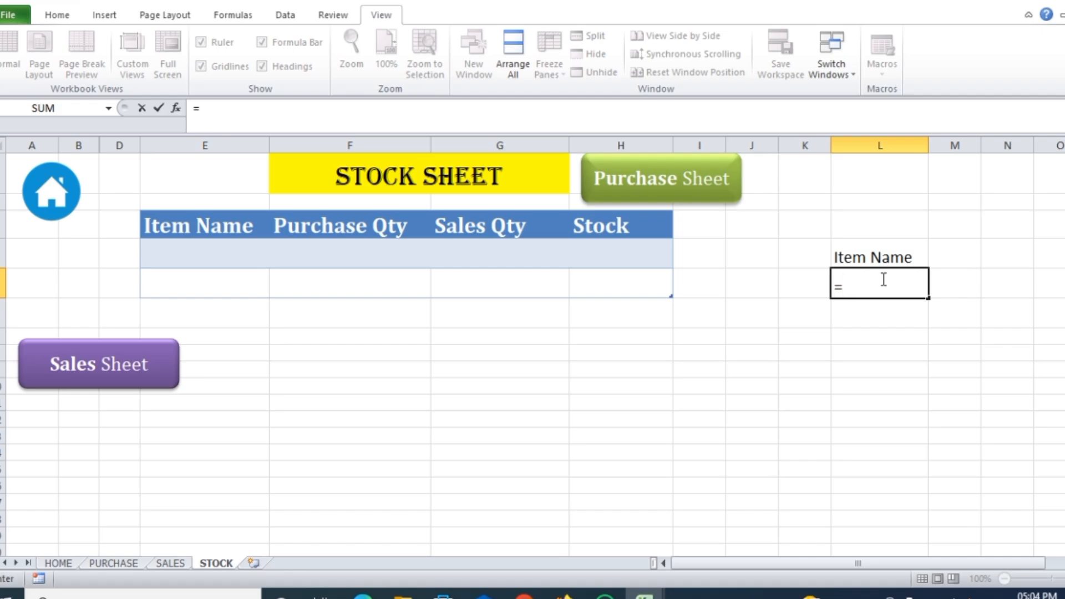
pyautogui.write('"<>')
pyautogui.press('Return')
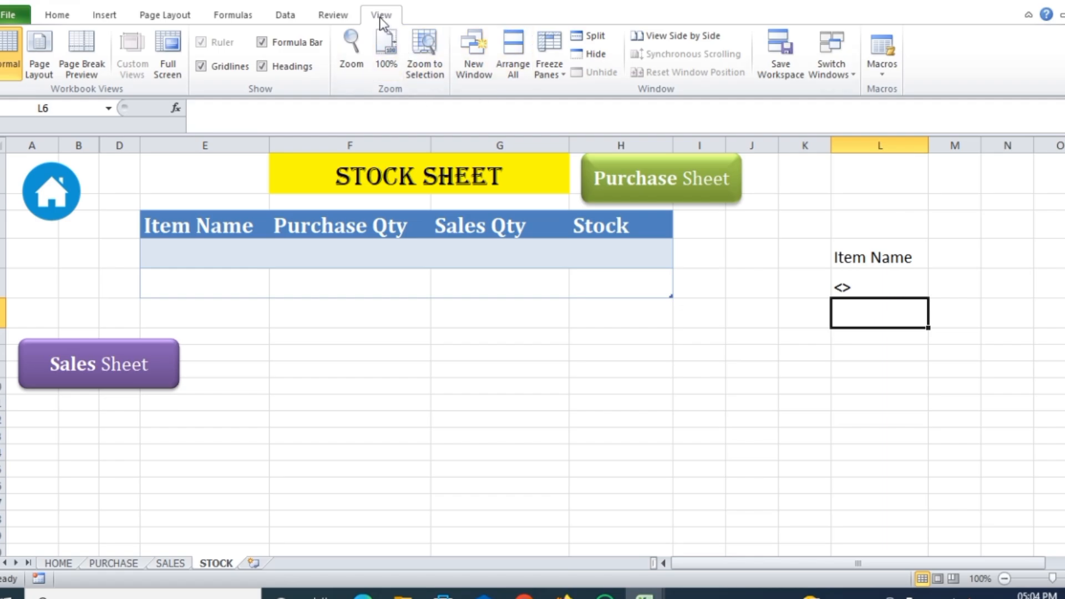
# - Start recording a macro named Refrash, stored in this workbook
pyautogui.click(887, 71)
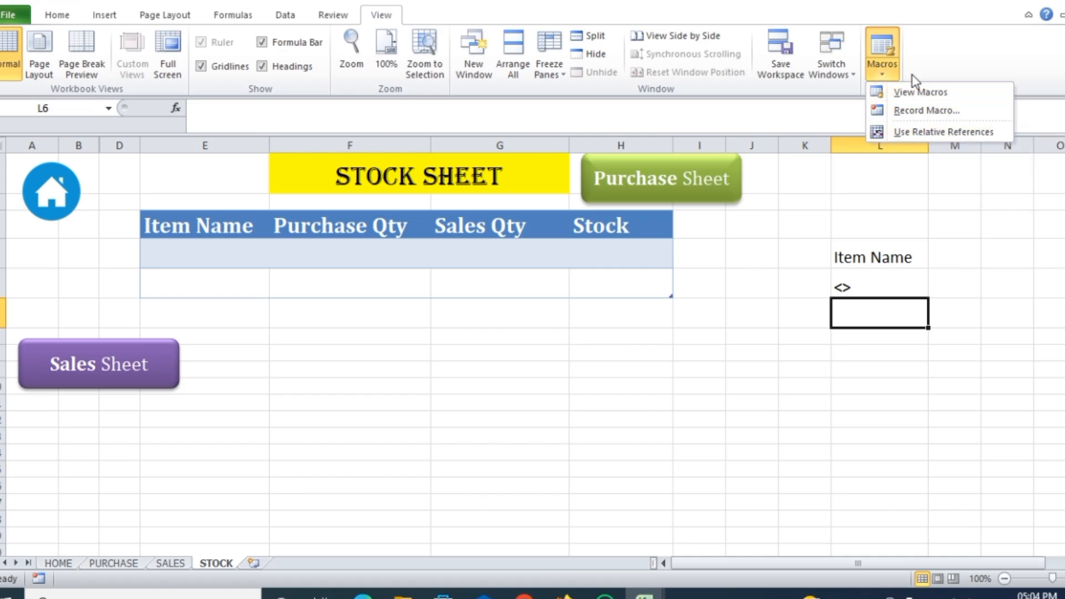
pyautogui.click(922, 114)
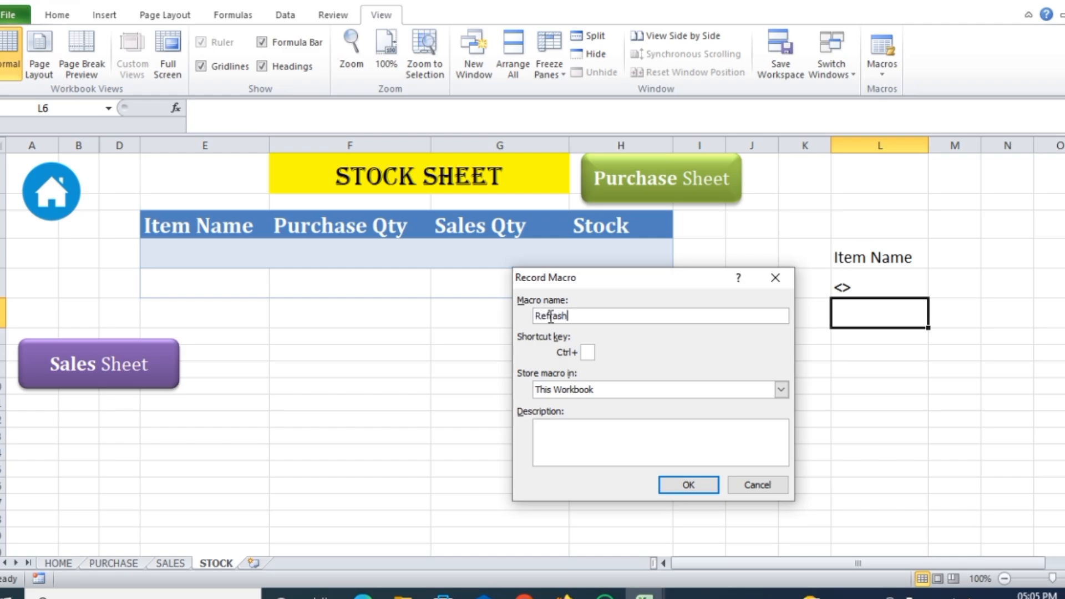
pyautogui.click(689, 483)
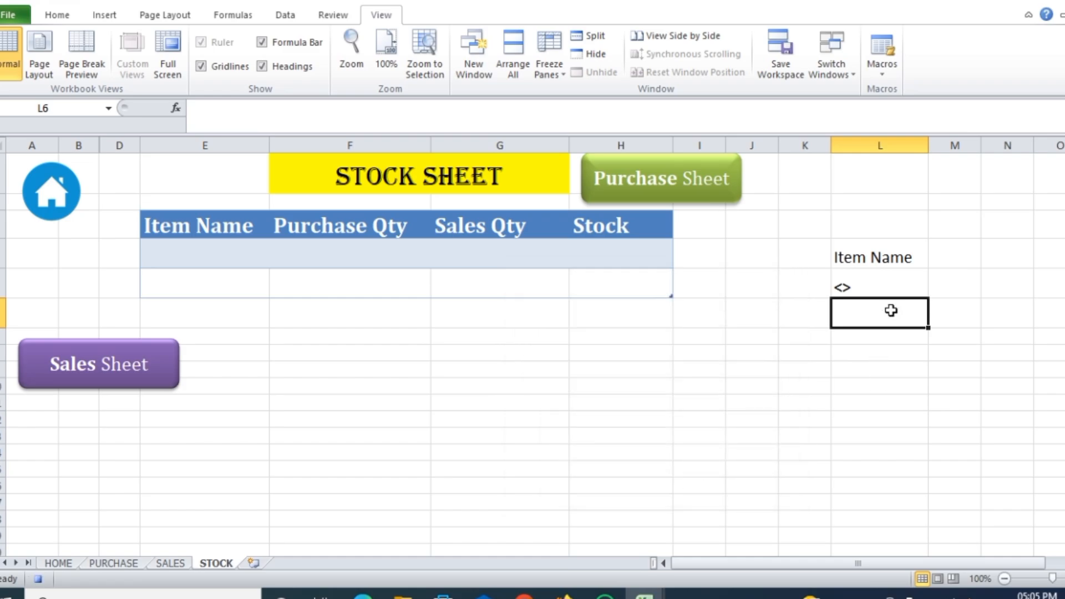
# - Start an Advanced Filter, accepting the first row as labels, with the PURCHASE sheet's Item Name cells F4:F9 as the list range
pyautogui.click(285, 16)
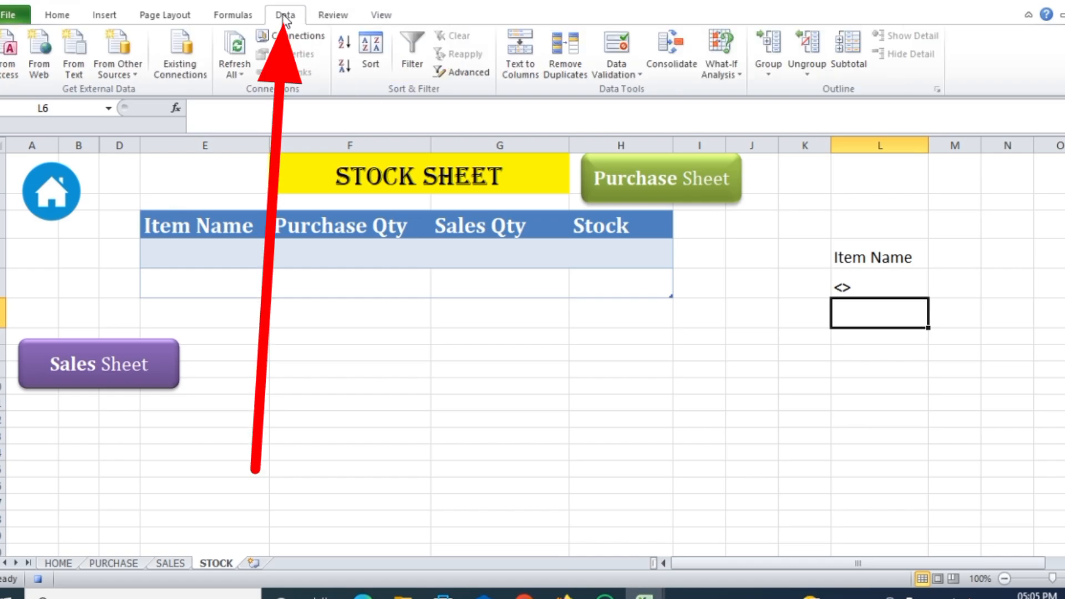
pyautogui.click(469, 74)
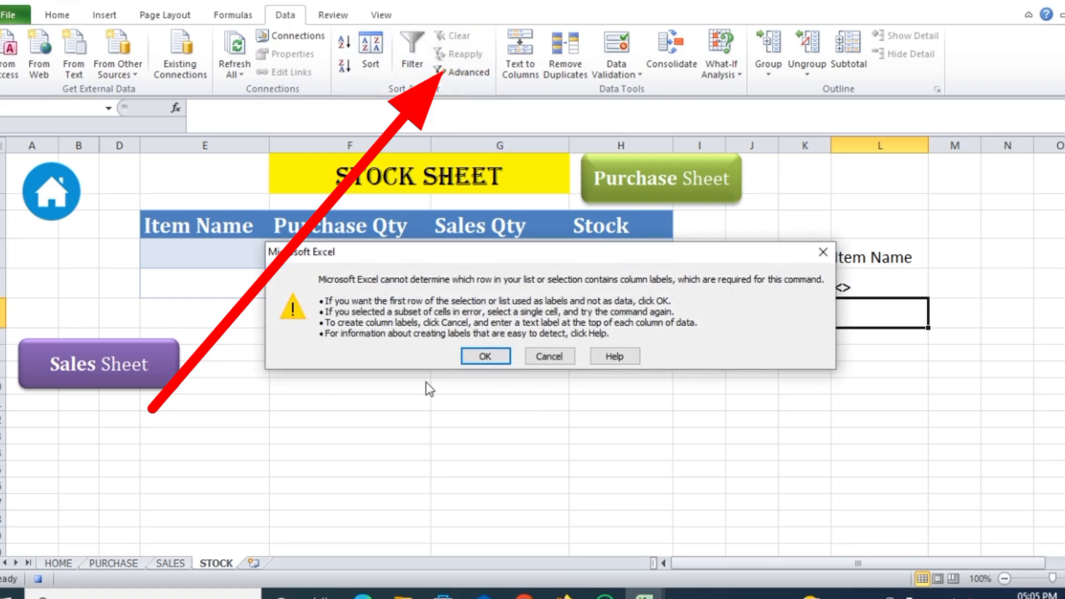
pyautogui.click(492, 356)
pyautogui.moveTo(657, 305)
pyautogui.mouseDown()
pyautogui.moveTo(698, 322)
pyautogui.moveTo(643, 310)
pyautogui.mouseUp()
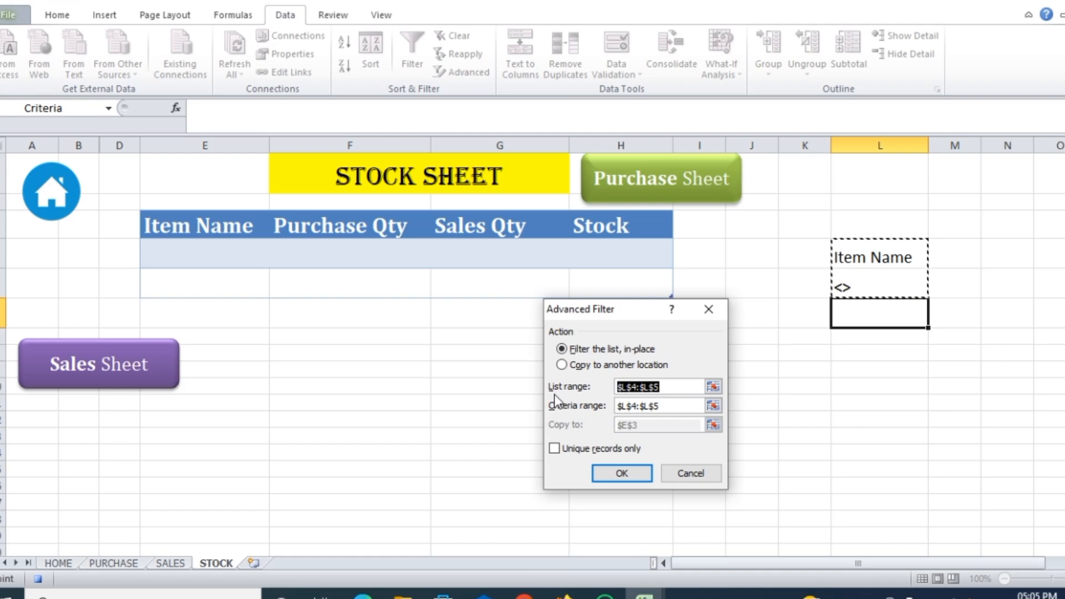
pyautogui.click(673, 386)
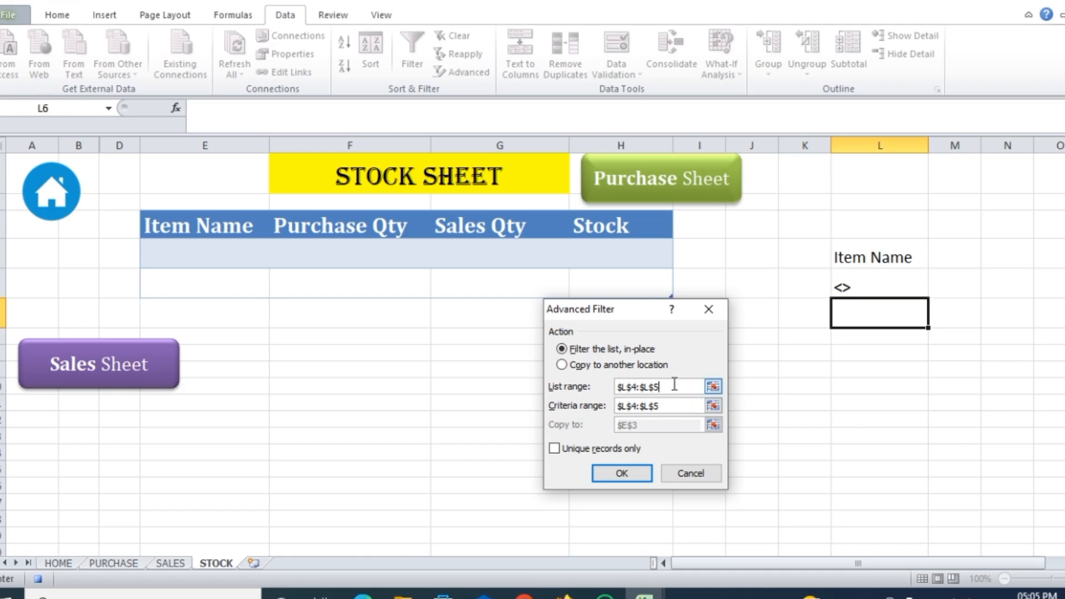
pyautogui.moveTo(673, 386); pyautogui.dragTo(611, 387)
pyautogui.press('BackSpace')
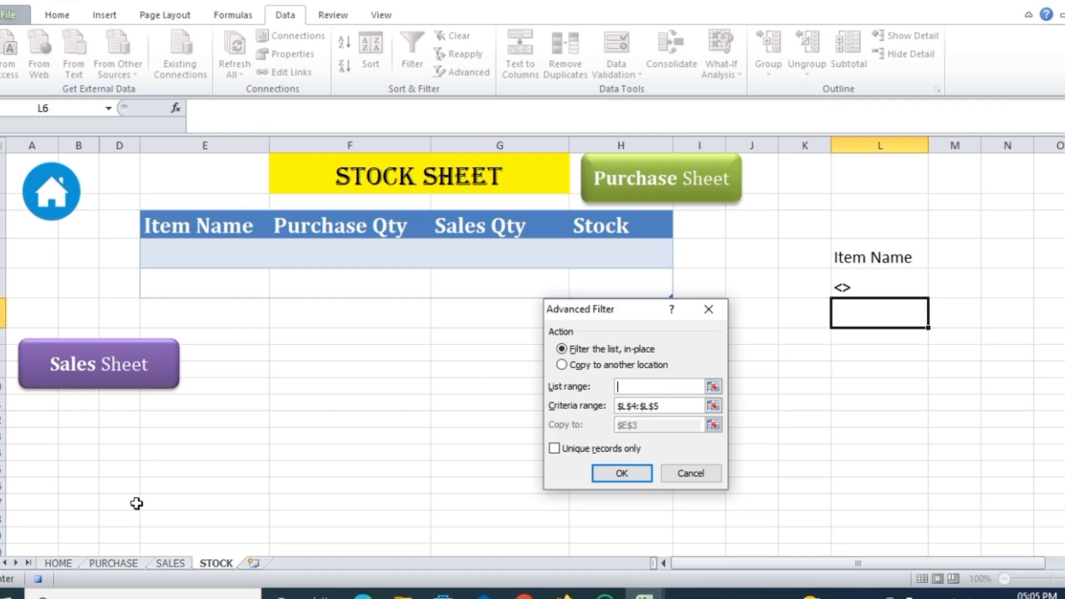
pyautogui.click(117, 565)
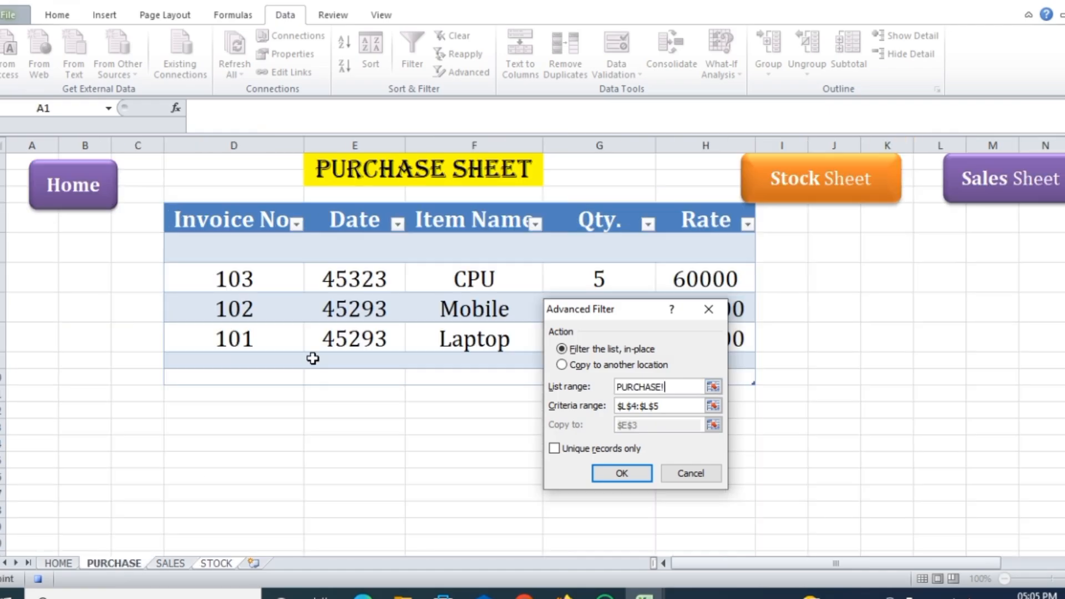
pyautogui.click(478, 220)
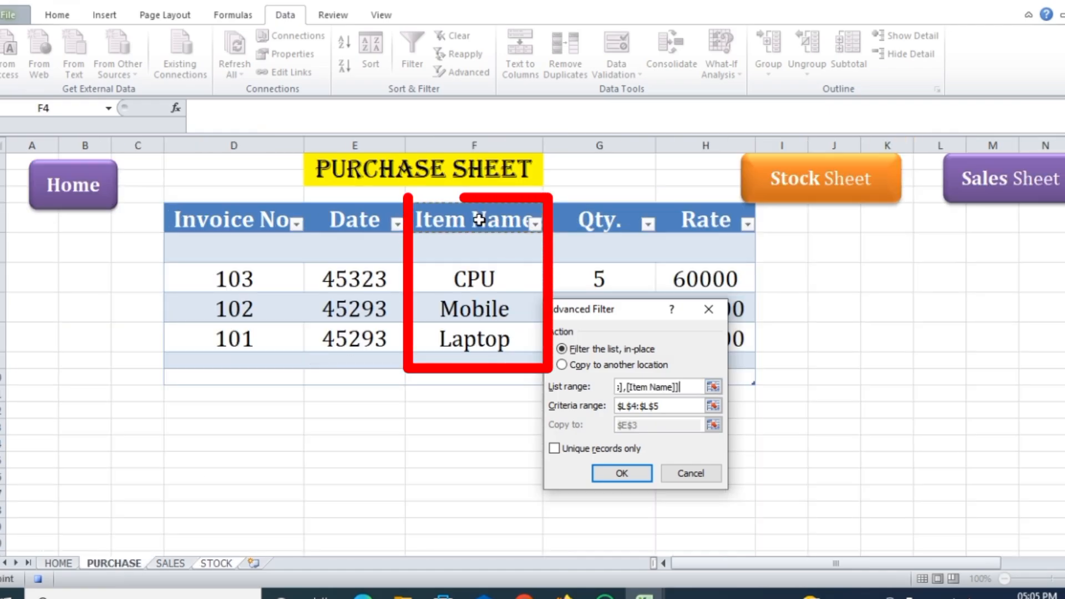
pyautogui.moveTo(479, 221); pyautogui.dragTo(479, 353)
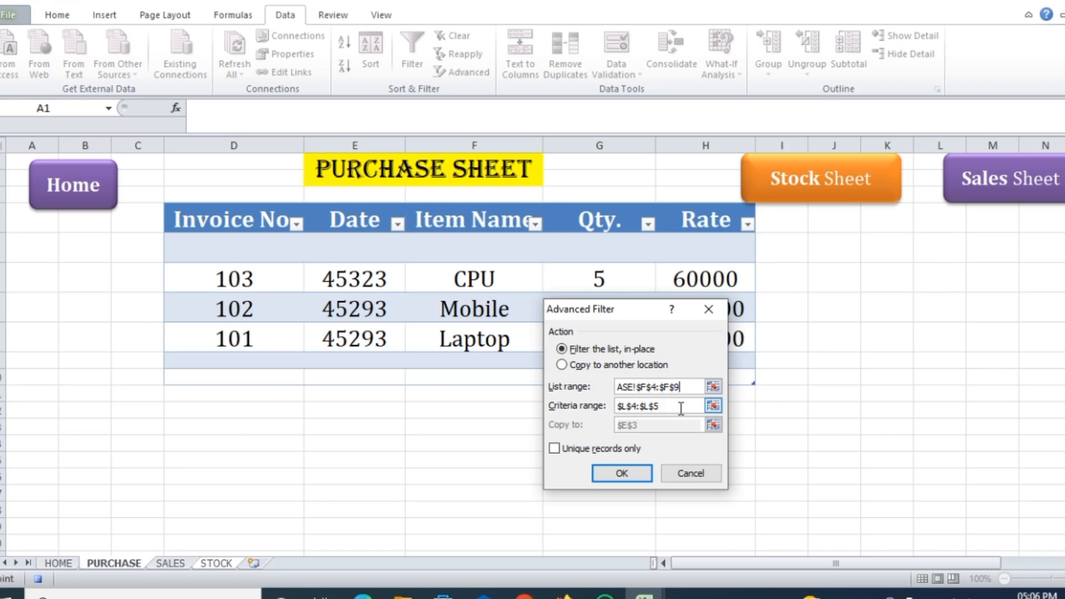
# - Set the filter's criteria range to cells L4:L5 on the STOCK sheet
pyautogui.moveTo(682, 408); pyautogui.dragTo(597, 412)
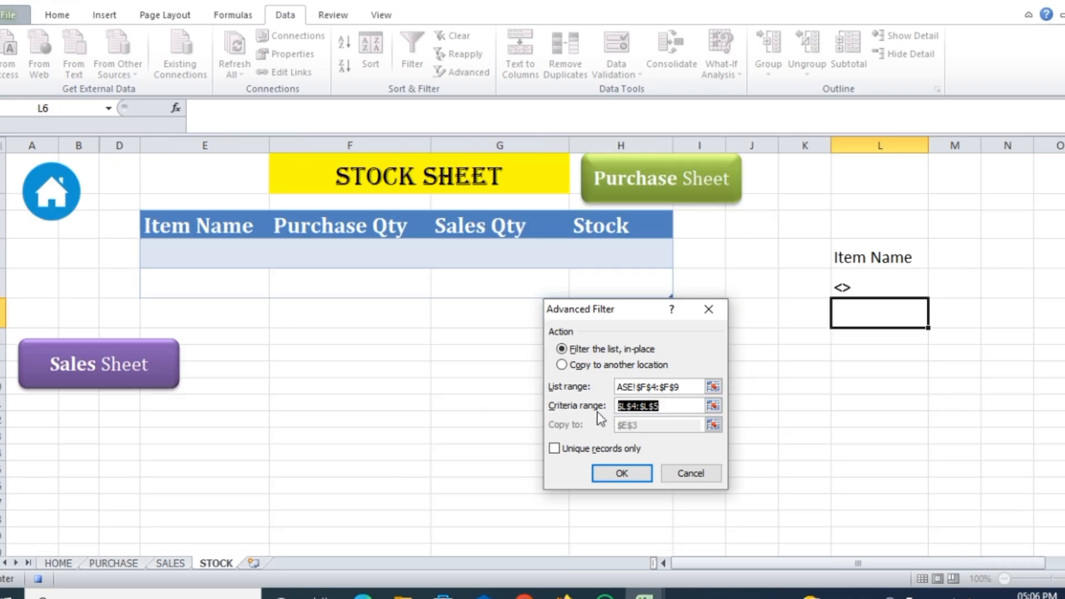
pyautogui.press('BackSpace')
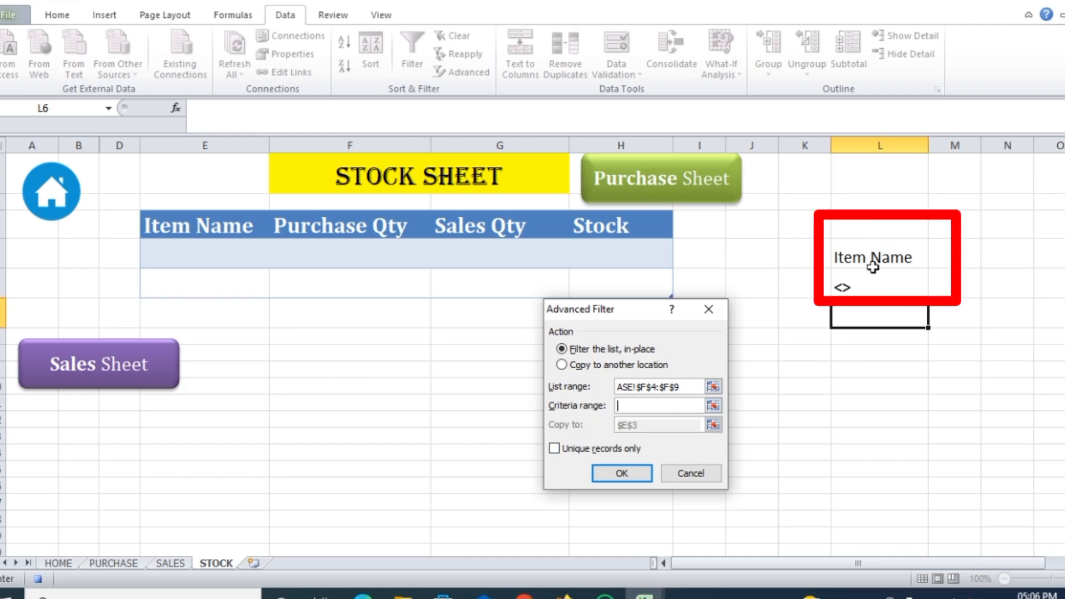
pyautogui.moveTo(871, 259); pyautogui.dragTo(871, 276)
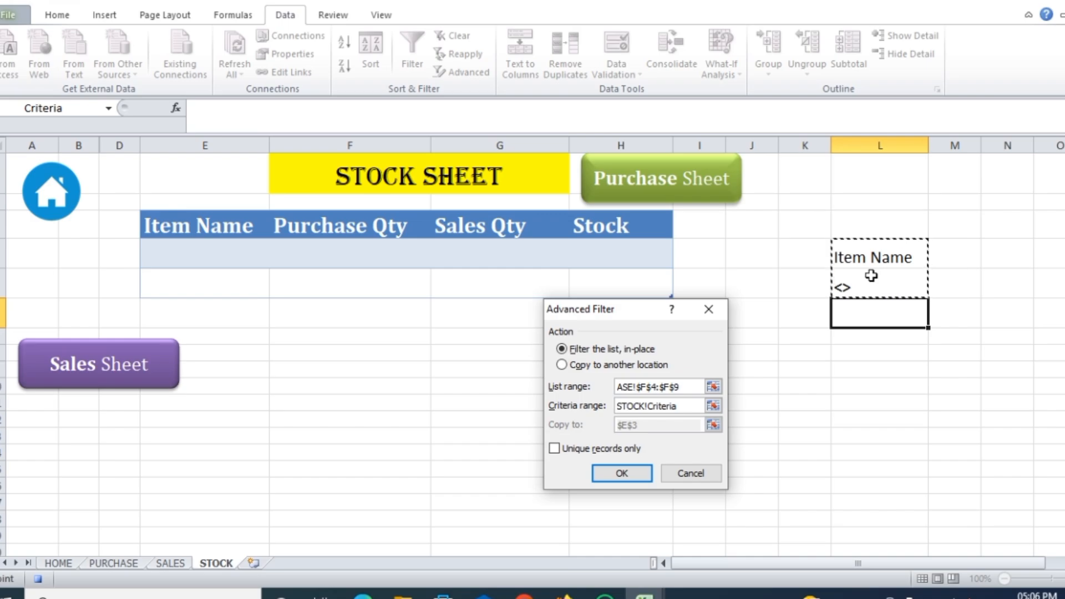
# - Copy the filter results to the STOCK sheet's Item Name header cell E3 with unique records only, and run the Advanced Filter
pyautogui.click(561, 366)
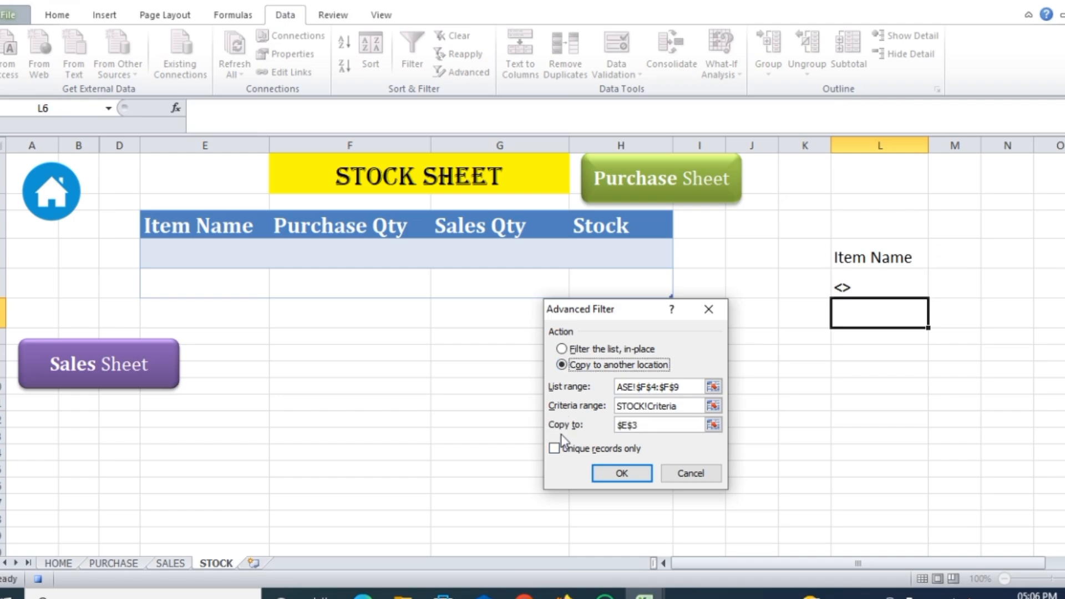
pyautogui.click(651, 426)
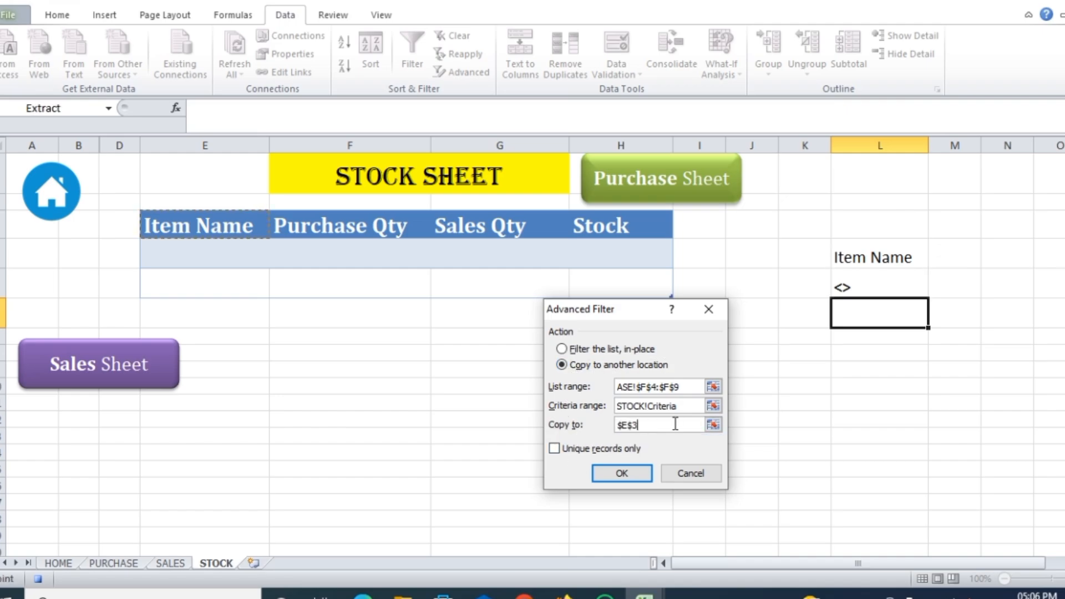
pyautogui.press('BackSpace')
pyautogui.click(201, 226)
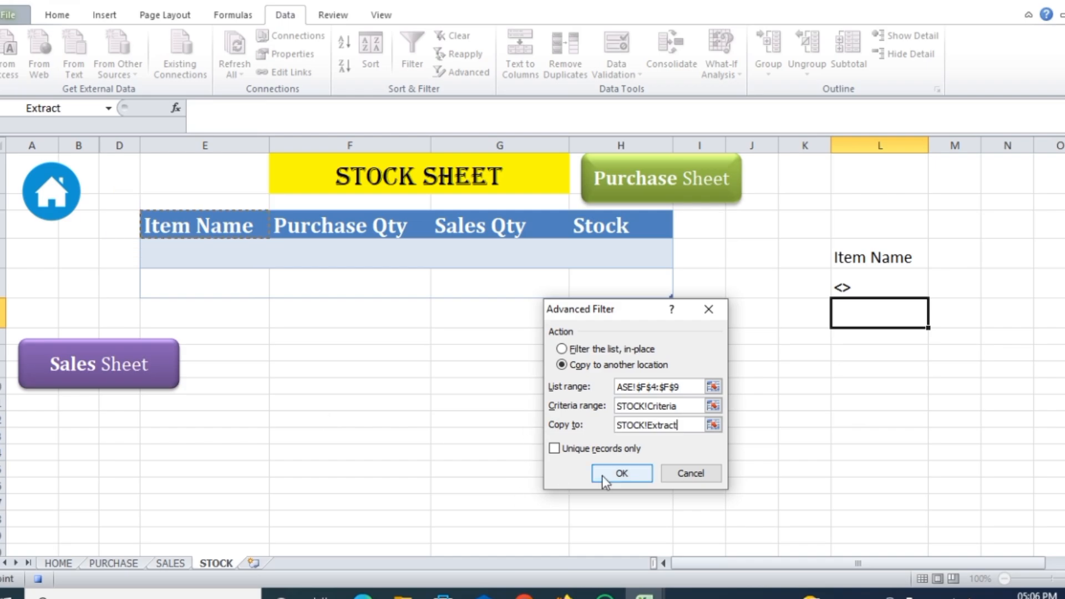
pyautogui.click(553, 448)
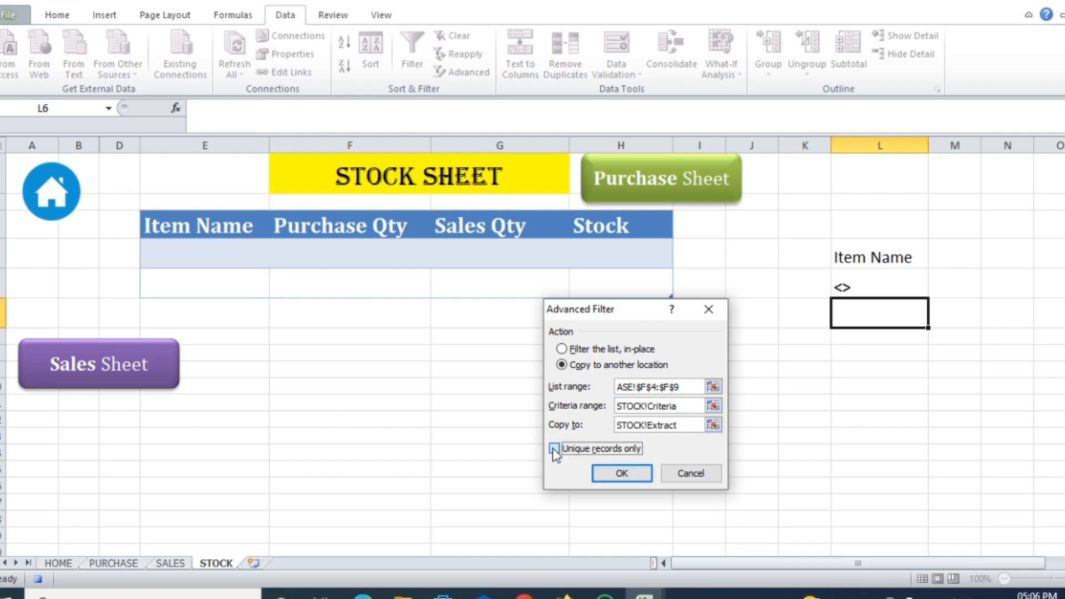
pyautogui.click(620, 475)
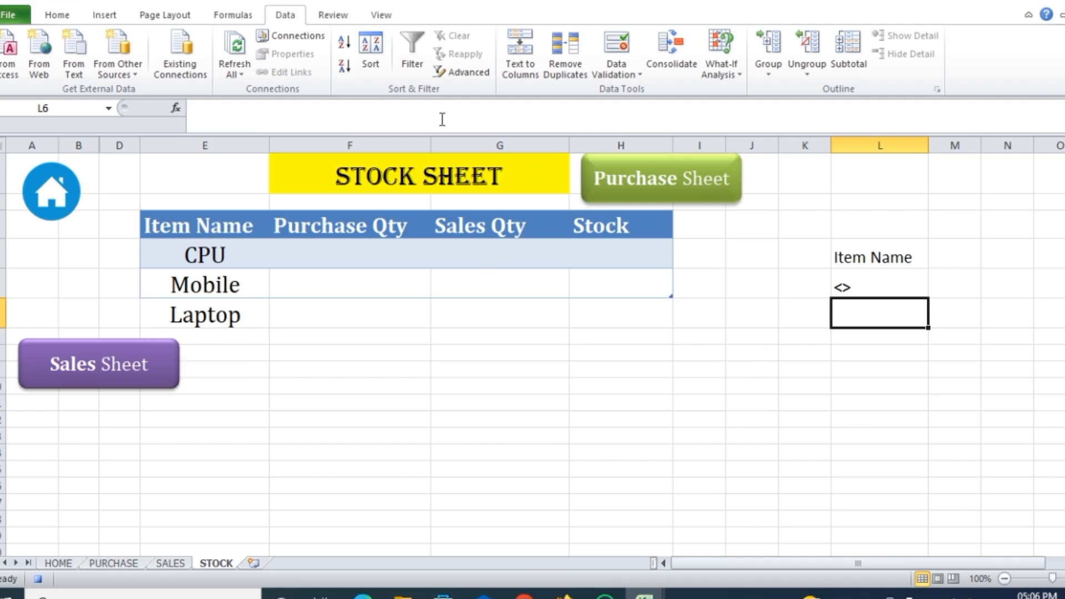
# - Select cell K4 on the STOCK sheet and stop recording the macro
pyautogui.click(391, 18)
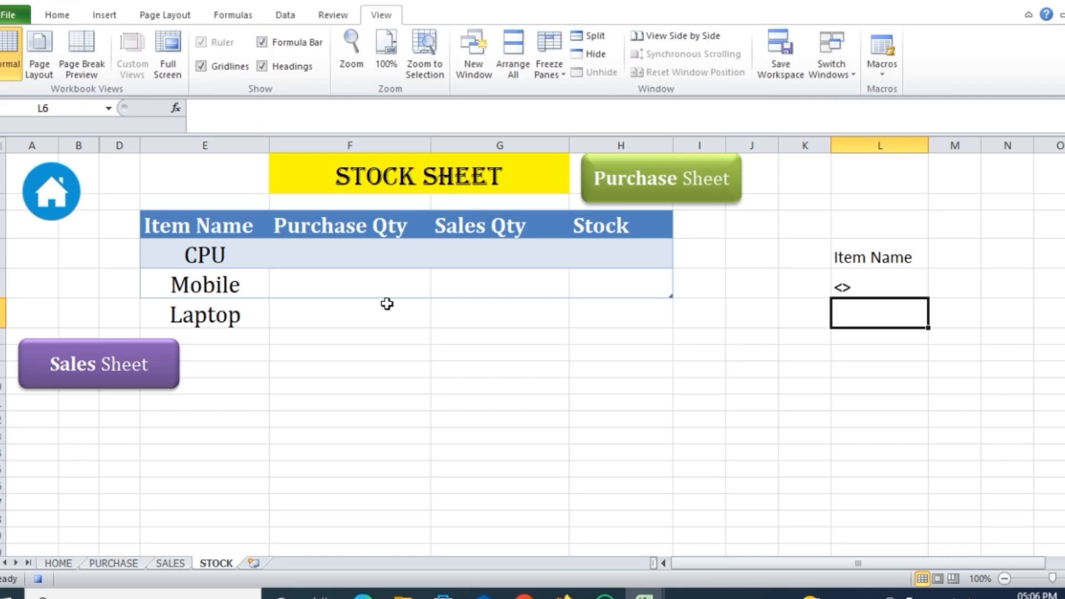
pyautogui.click(800, 256)
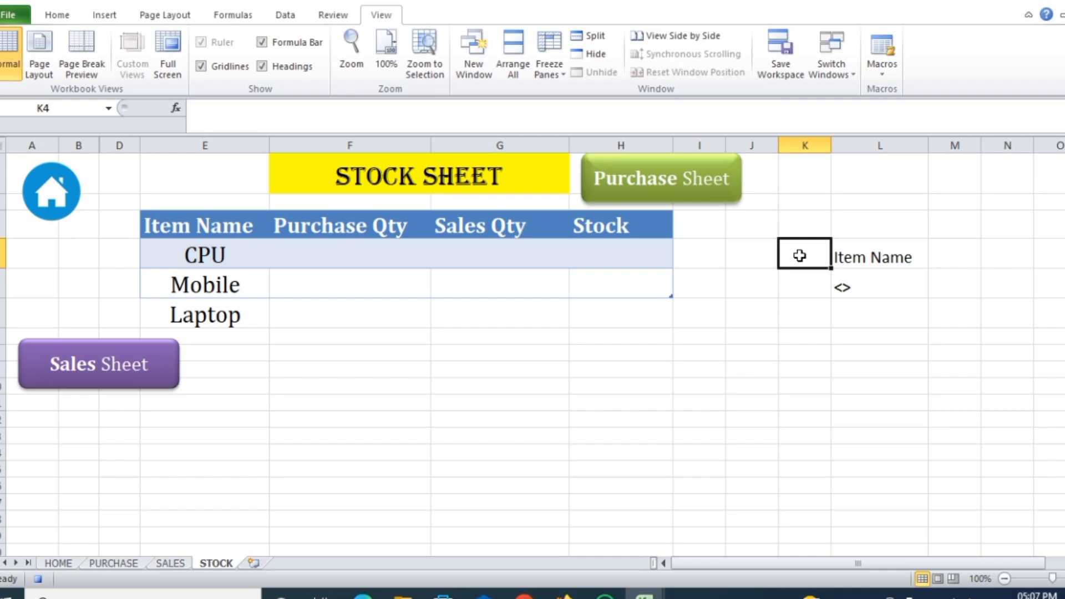
pyautogui.click(886, 72)
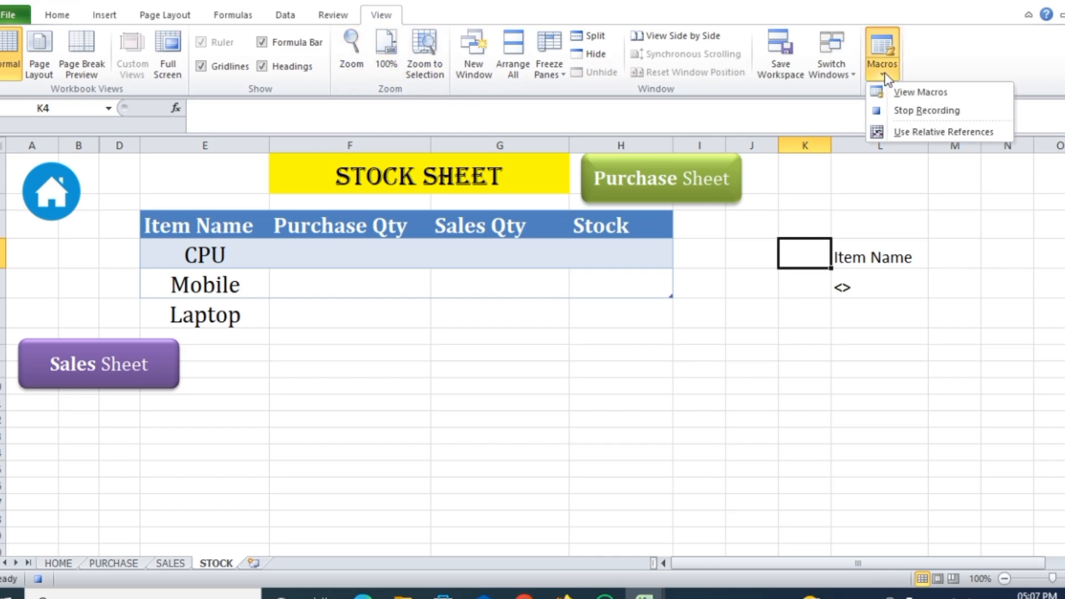
pyautogui.click(931, 111)
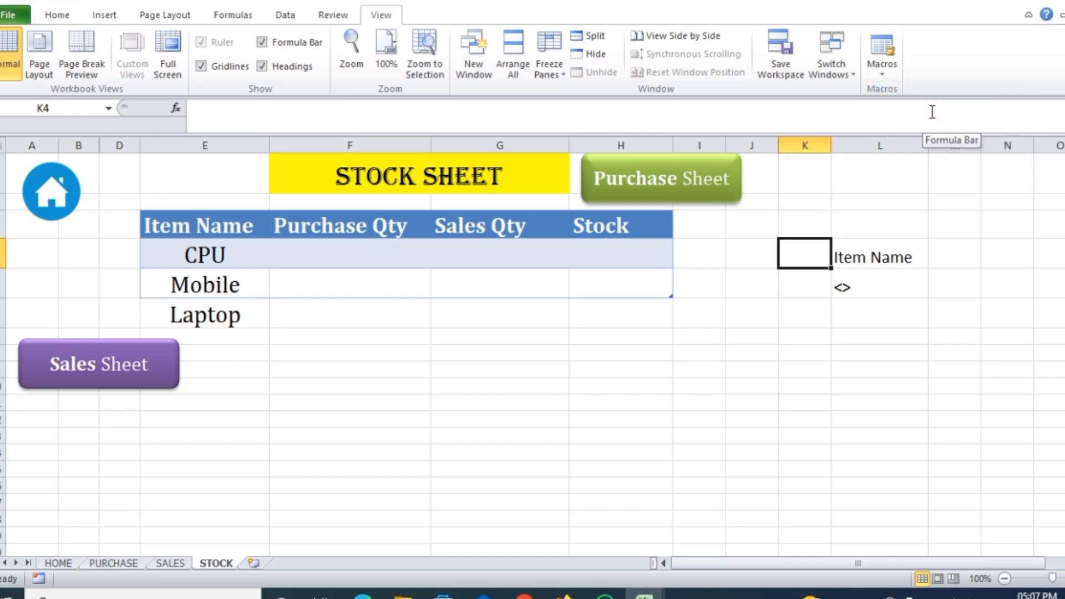
# - Hide column L, which holds the filter criteria, on the STOCK sheet
pyautogui.click(826, 369)
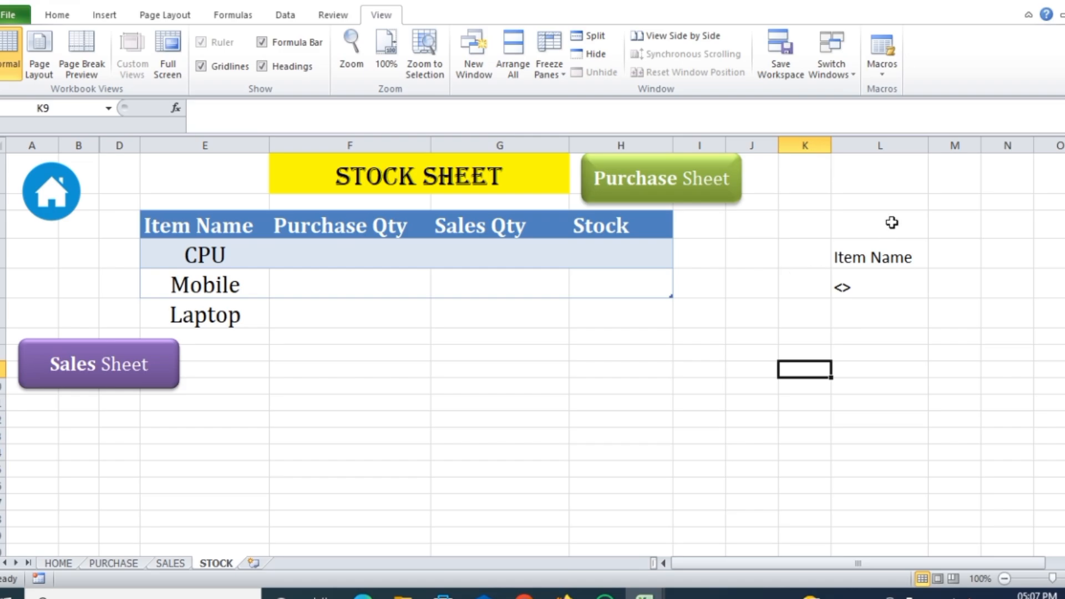
pyautogui.click(858, 143)
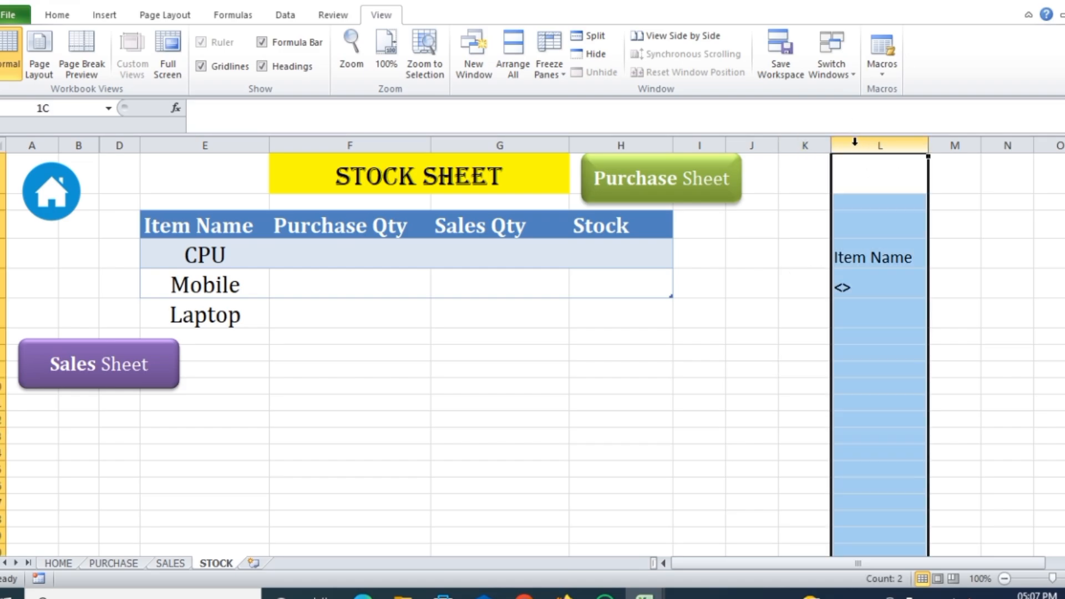
pyautogui.rightClick(862, 145)
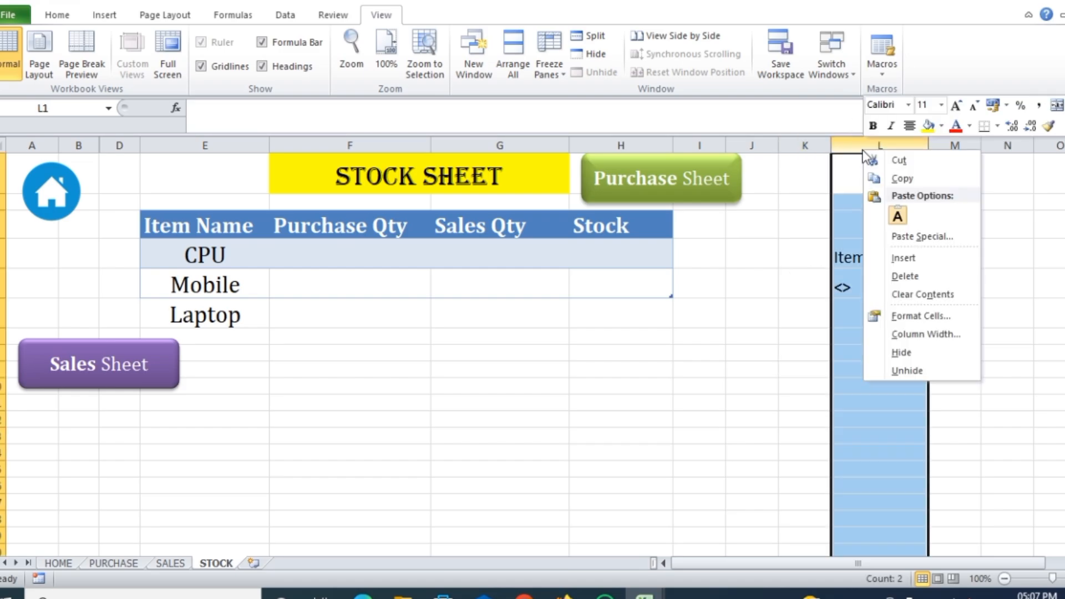
pyautogui.click(901, 352)
pyautogui.click(772, 280)
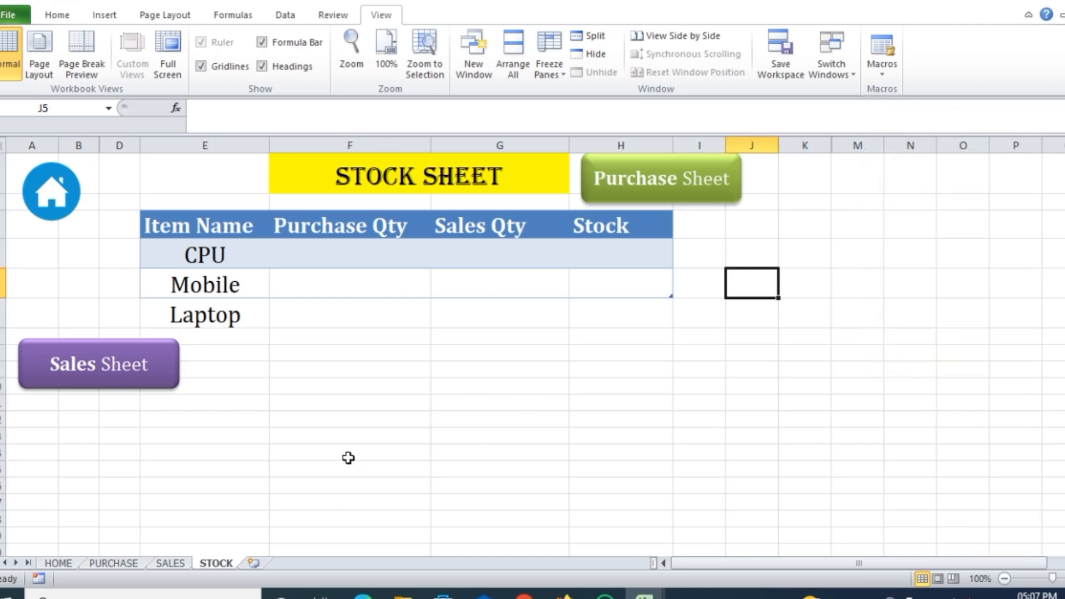
# - Copy the Purchase Entry button from the HOME sheet to the STOCK sheet beside the table and change its text to Refresh
pyautogui.click(60, 566)
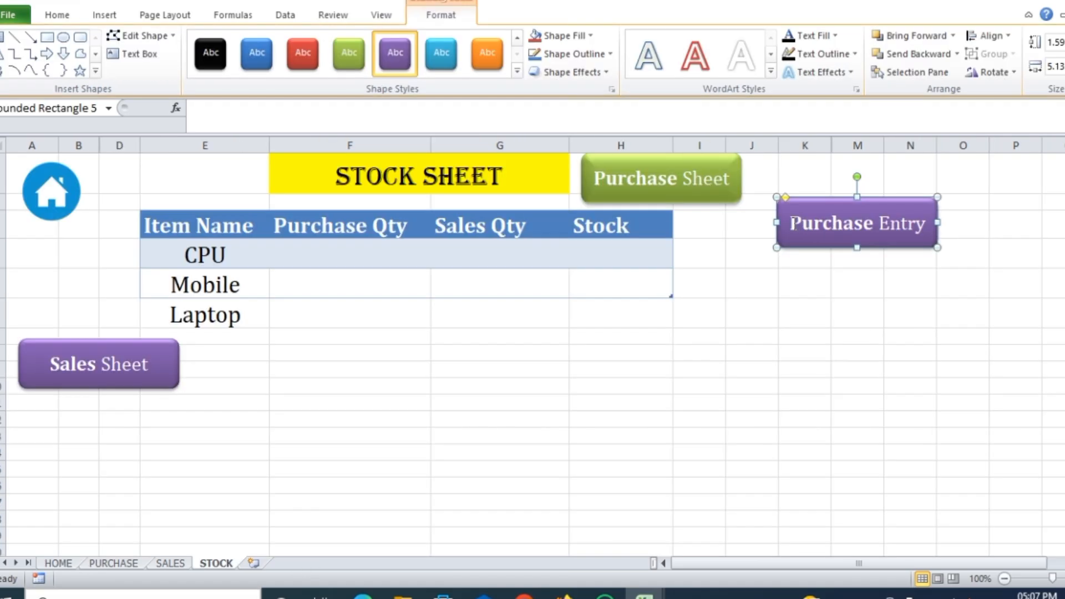
pyautogui.moveTo(795, 223); pyautogui.dragTo(917, 224)
pyautogui.press('Delete')
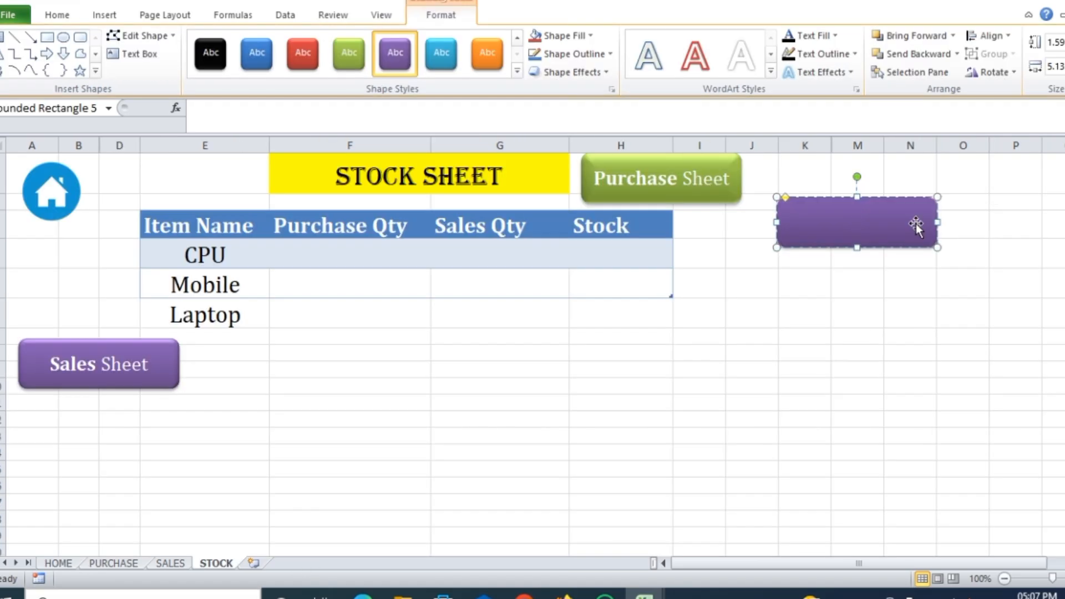
pyautogui.write('Pu')
pyautogui.press('BackSpace')
pyautogui.press('BackSpace')
pyautogui.write('Refresh')
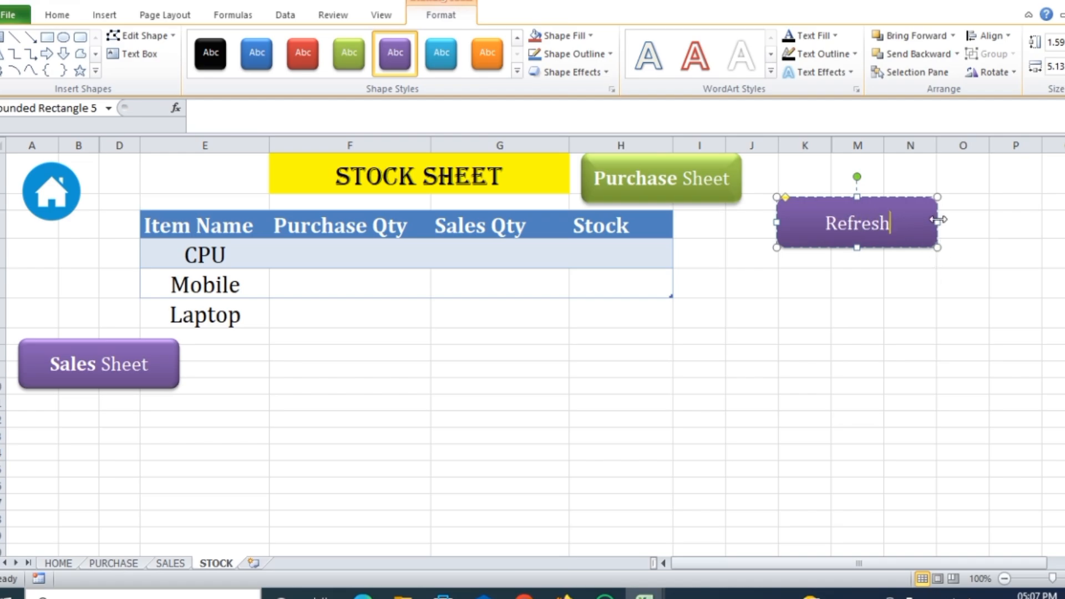
# - Shrink the Refresh button to about 1.4 cm high and 3.5 cm wide, undoing any accidental duplicate
pyautogui.moveTo(938, 220); pyautogui.dragTo(886, 222)
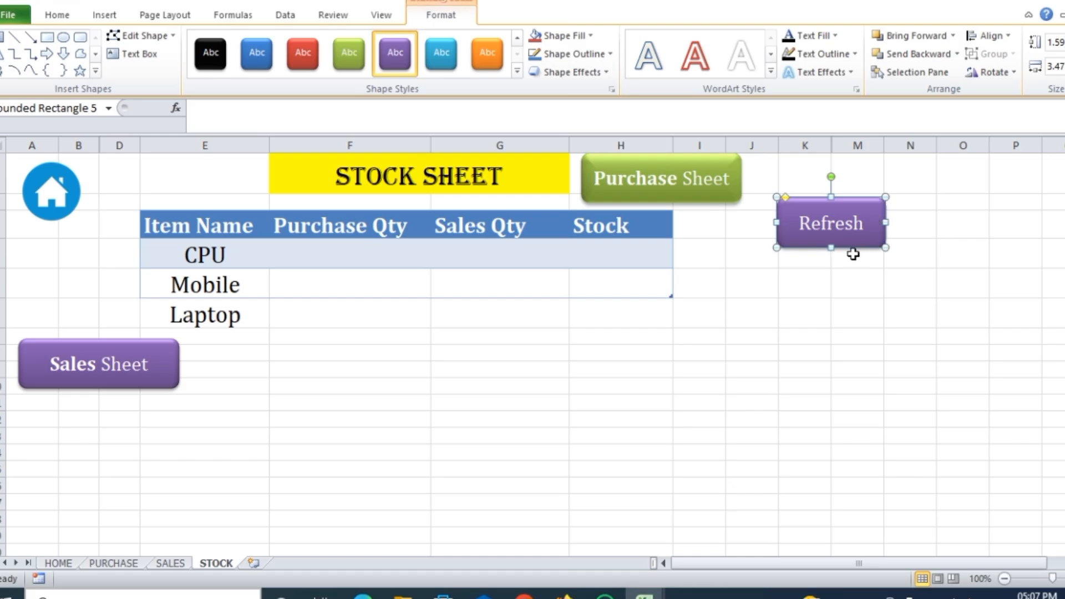
pyautogui.moveTo(832, 249); pyautogui.dragTo(831, 244)
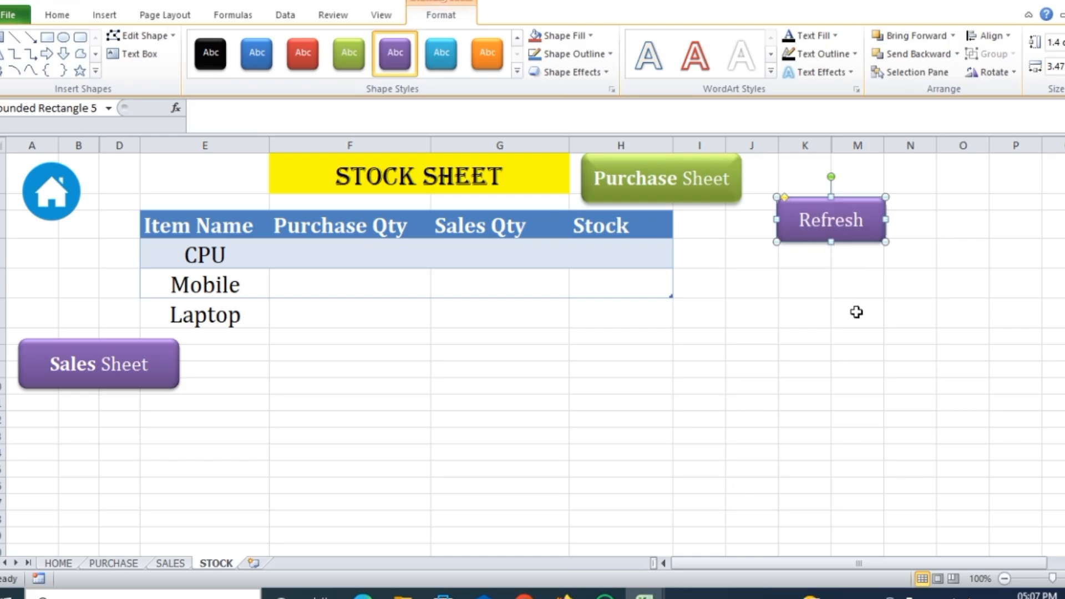
pyautogui.click(854, 311)
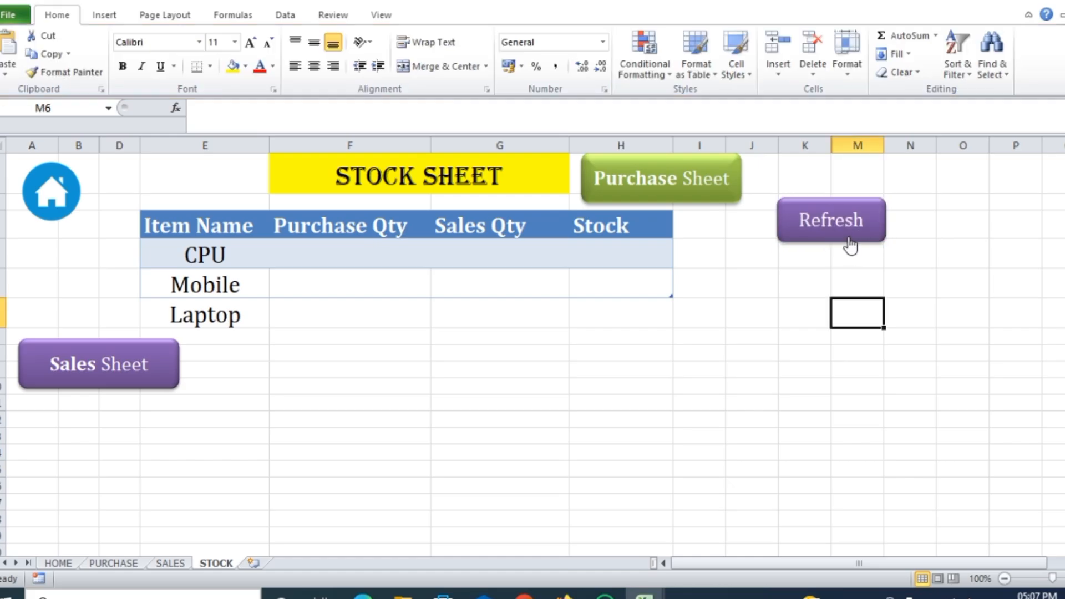
pyautogui.moveTo(848, 237); pyautogui.dragTo(846, 250)
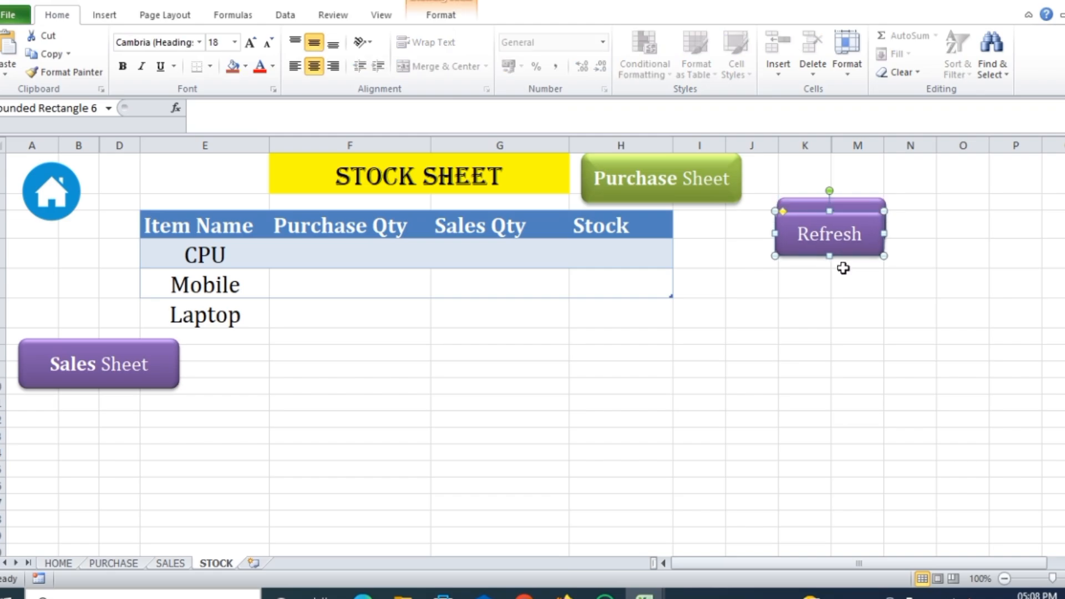
pyautogui.hotkey('ctrl', 'z')
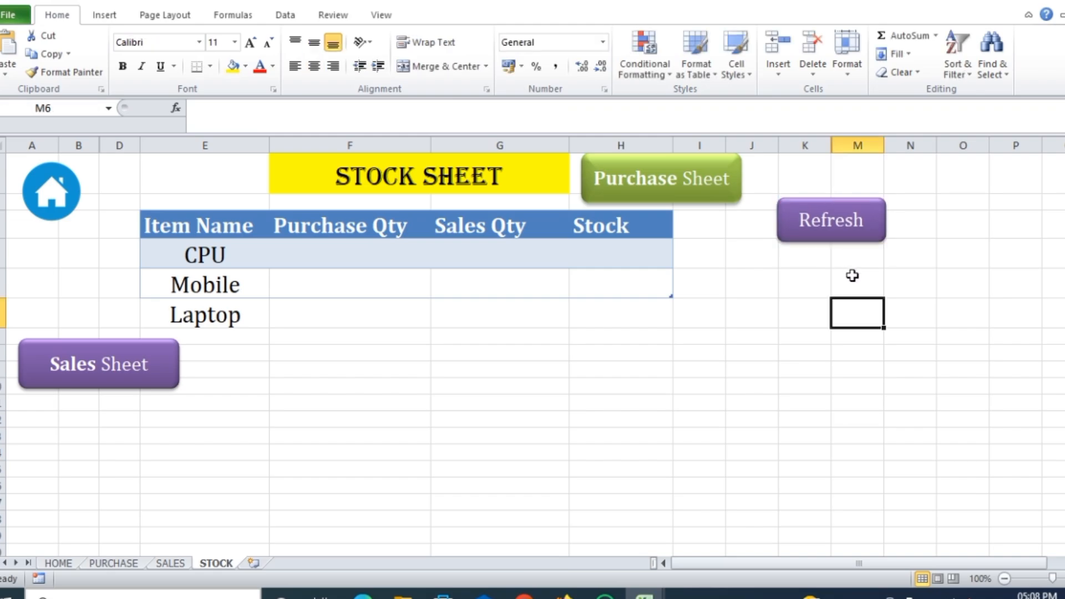
# - Assign the Refrash macro to the Refresh button and run it once as a test
pyautogui.rightClick(848, 247)
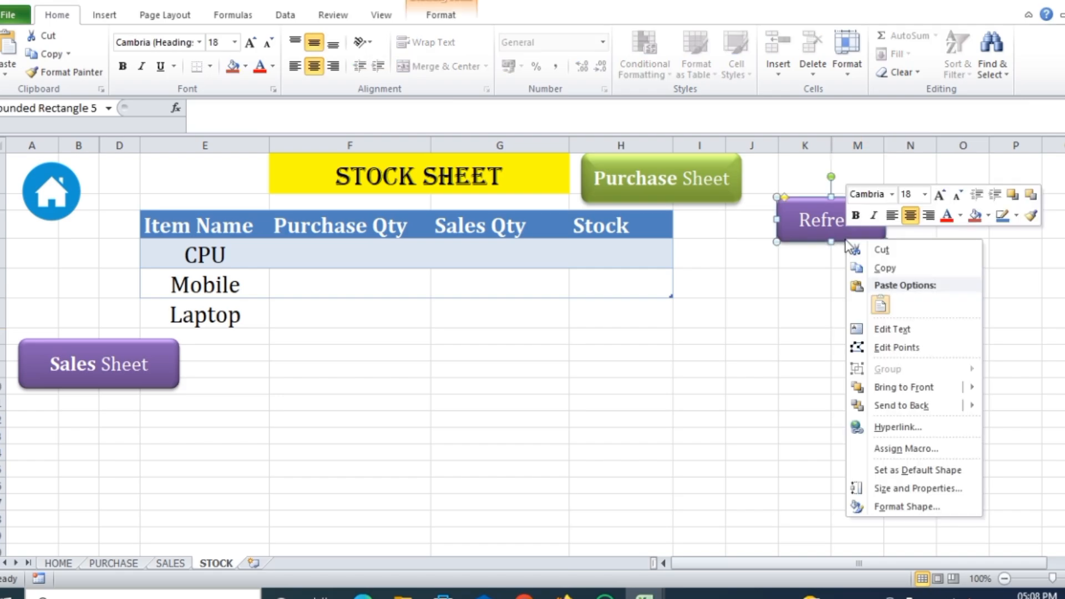
pyautogui.click(904, 451)
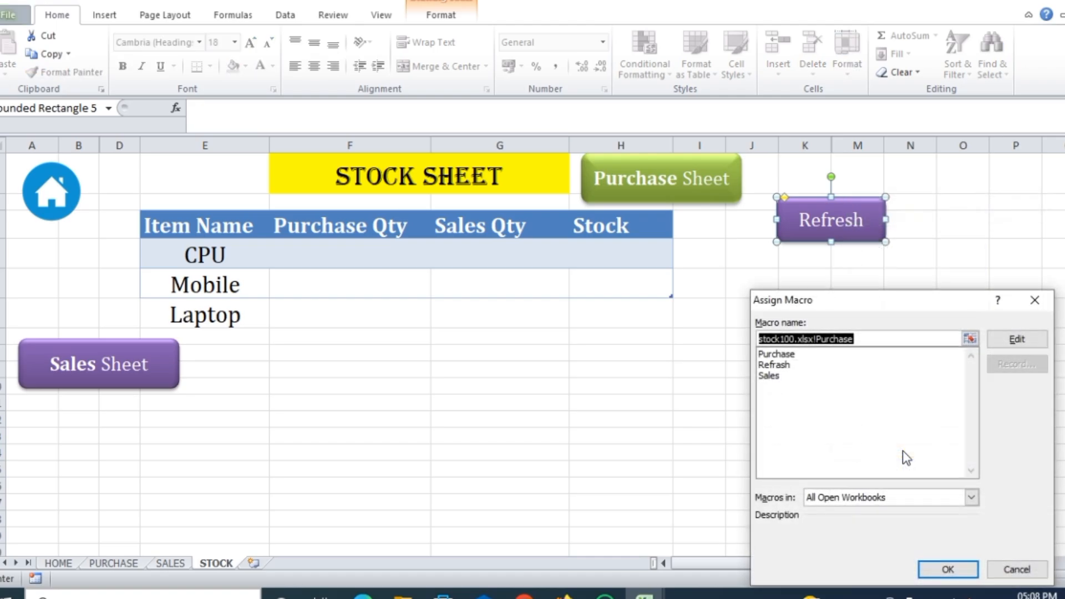
pyautogui.click(775, 365)
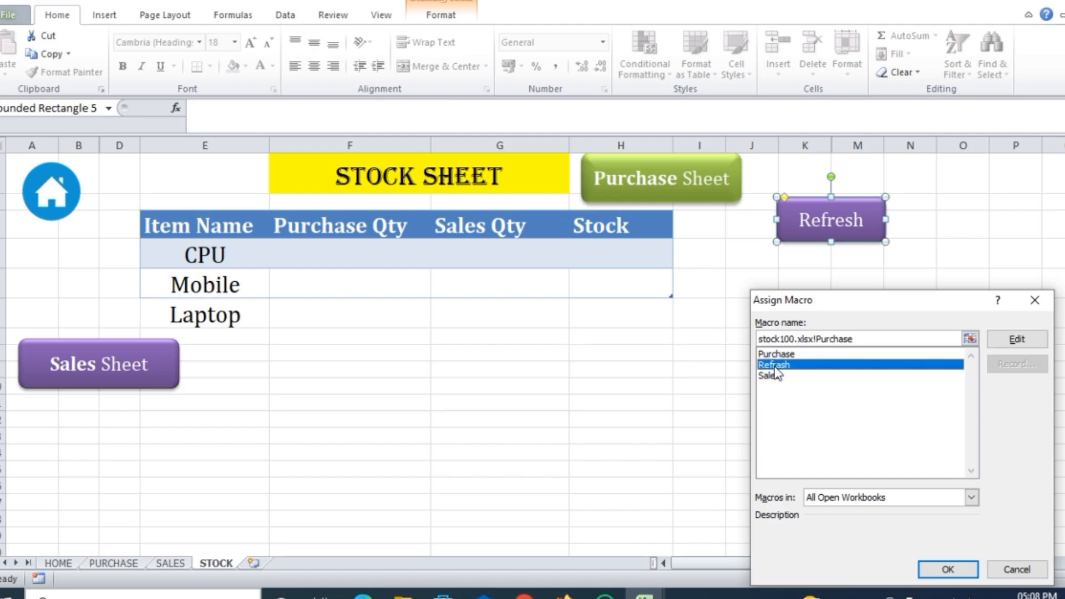
pyautogui.click(948, 569)
pyautogui.click(928, 318)
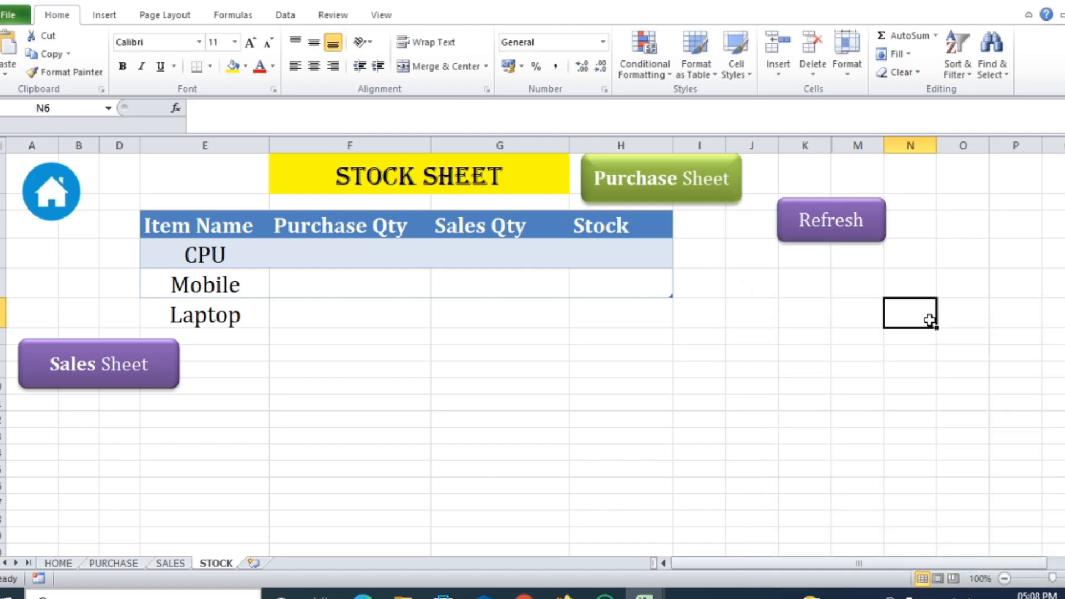
pyautogui.click(841, 233)
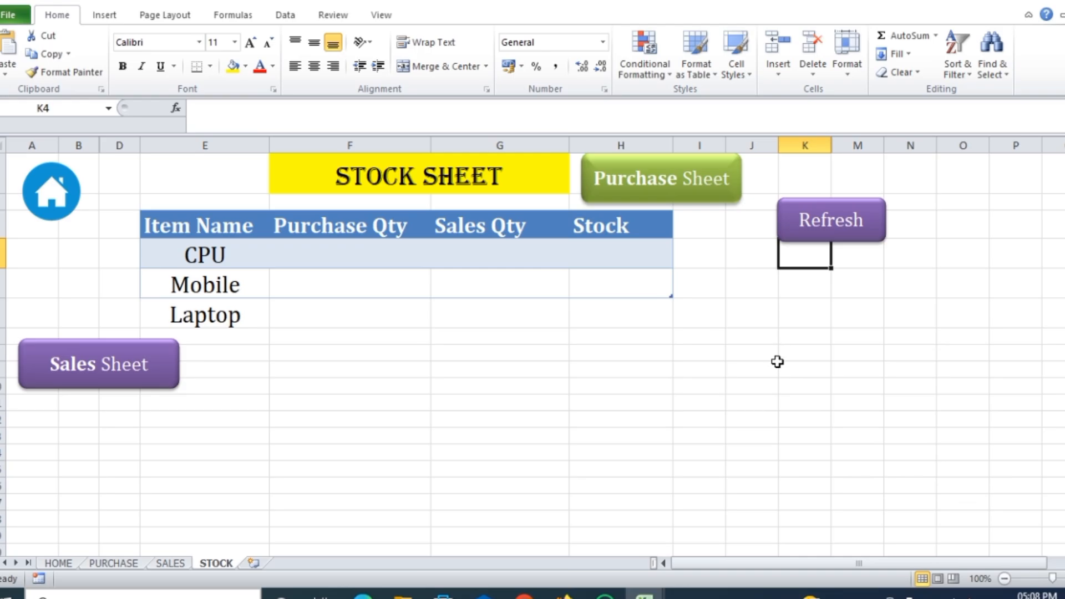
pyautogui.click(878, 372)
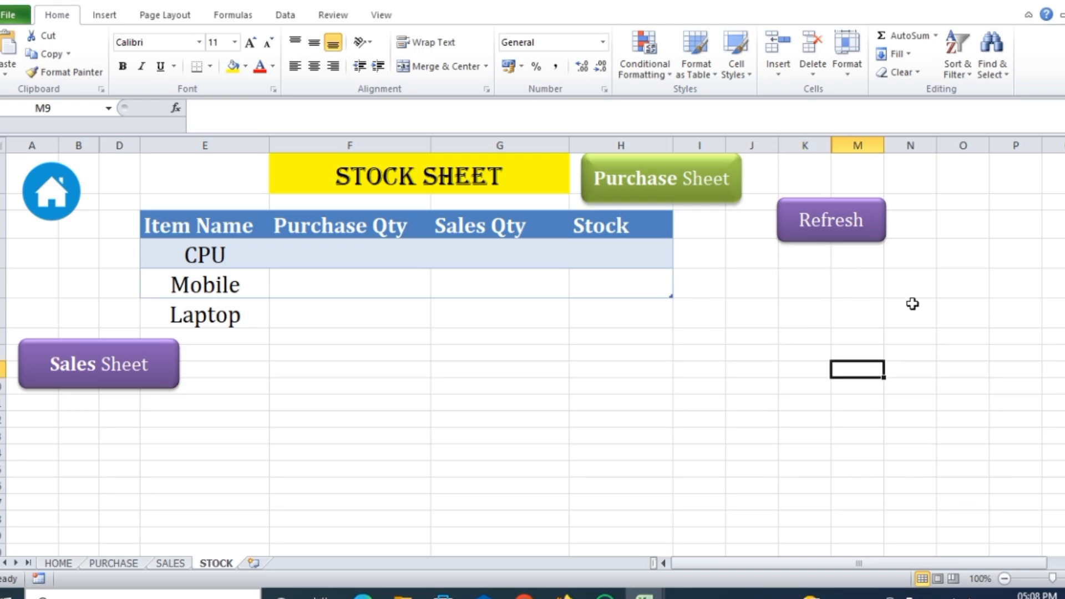
# - Enter invoice number 104 and the date 02/01/2024 in the HOME sheet's entry form
pyautogui.click(109, 564)
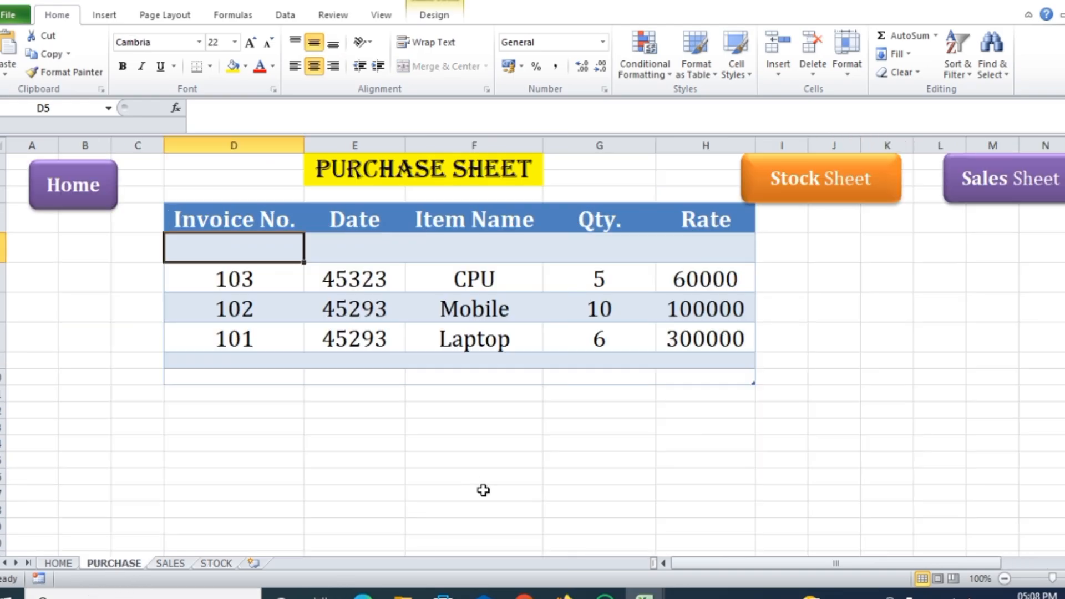
pyautogui.click(59, 563)
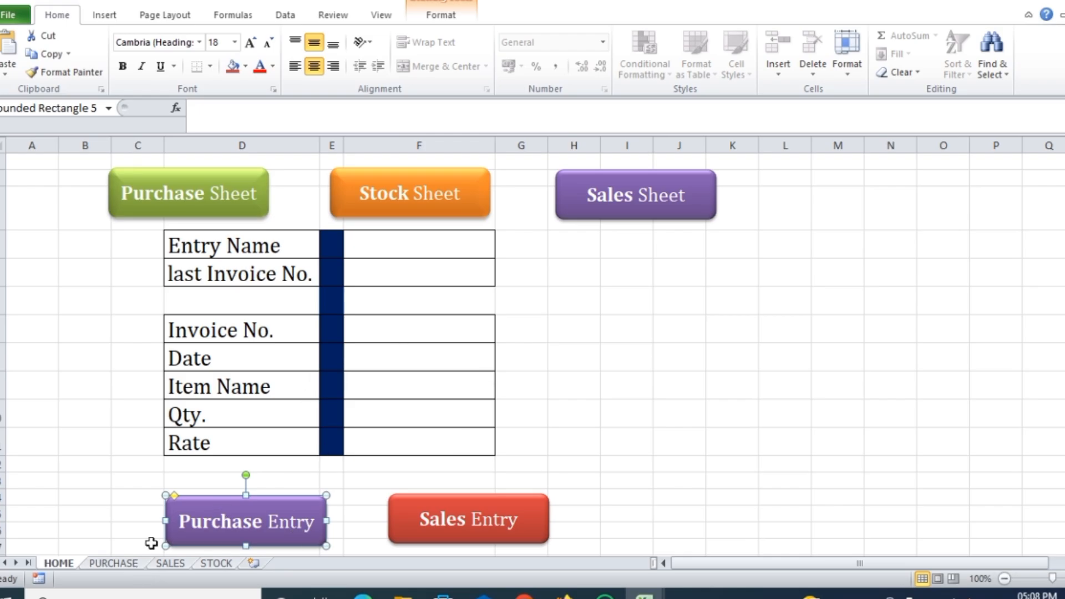
pyautogui.click(117, 564)
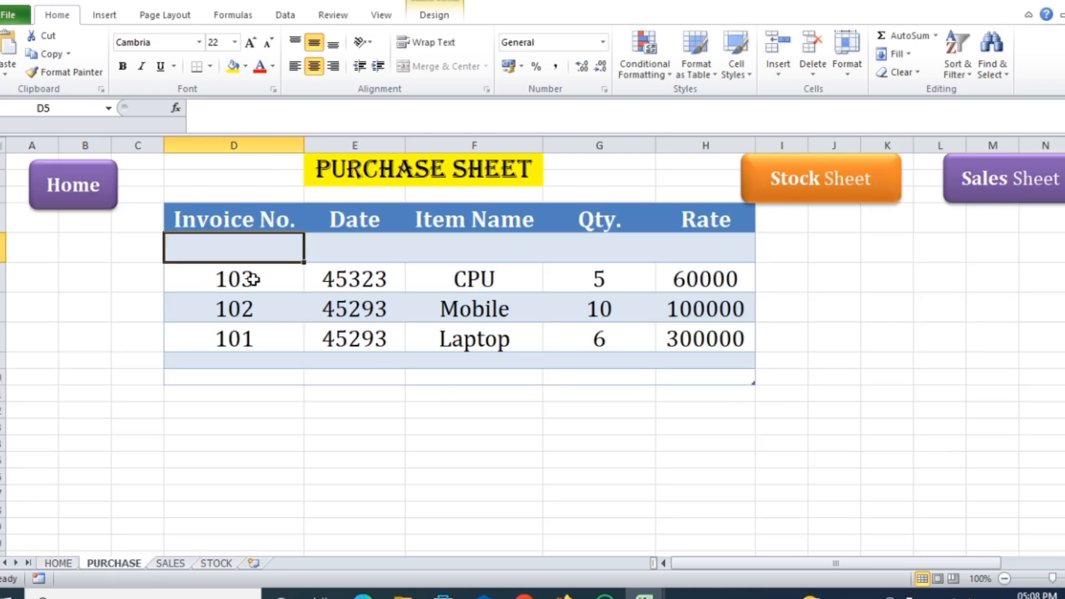
pyautogui.click(71, 563)
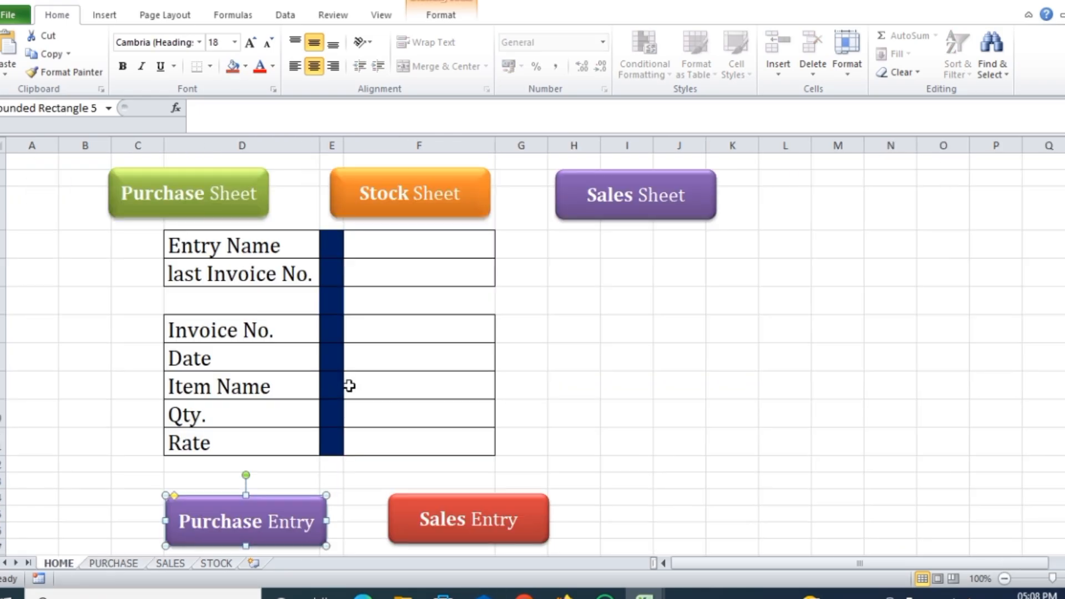
pyautogui.click(398, 335)
pyautogui.write('10')
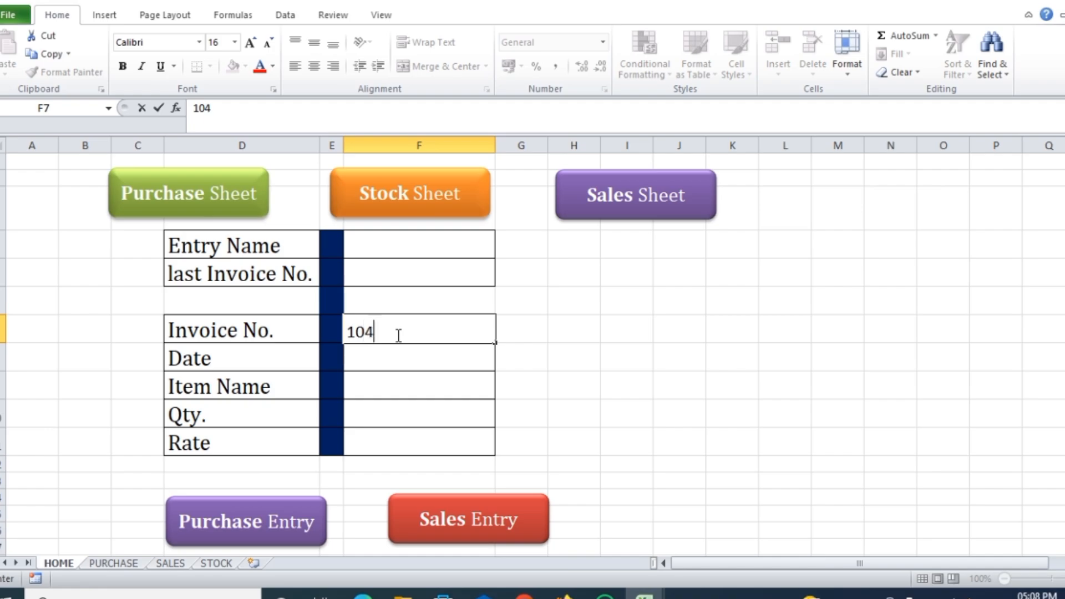
pyautogui.write('4')
pyautogui.click(372, 361)
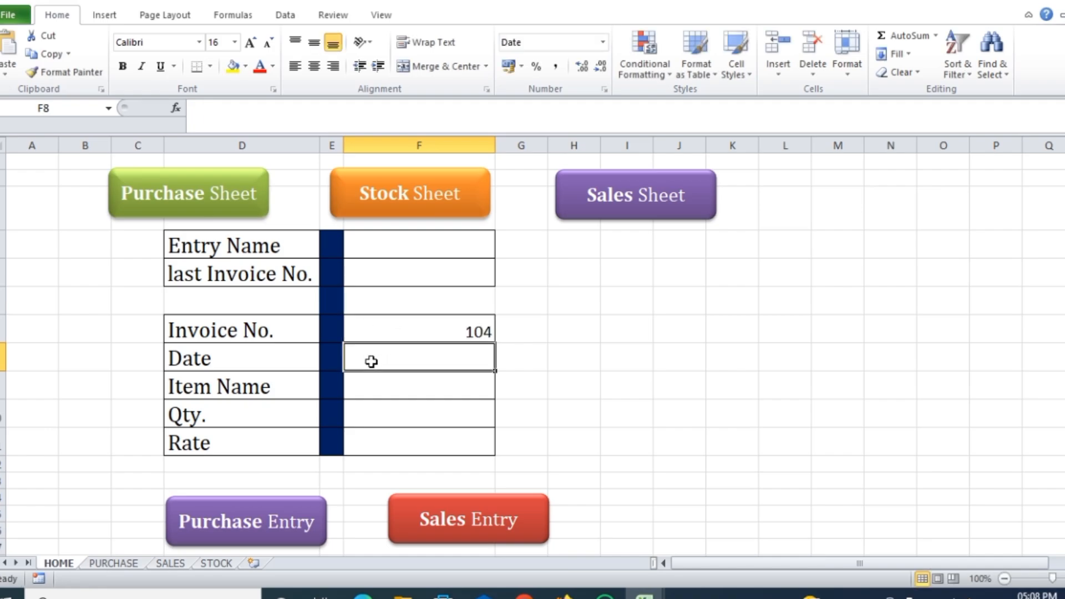
pyautogui.write('02/01/')
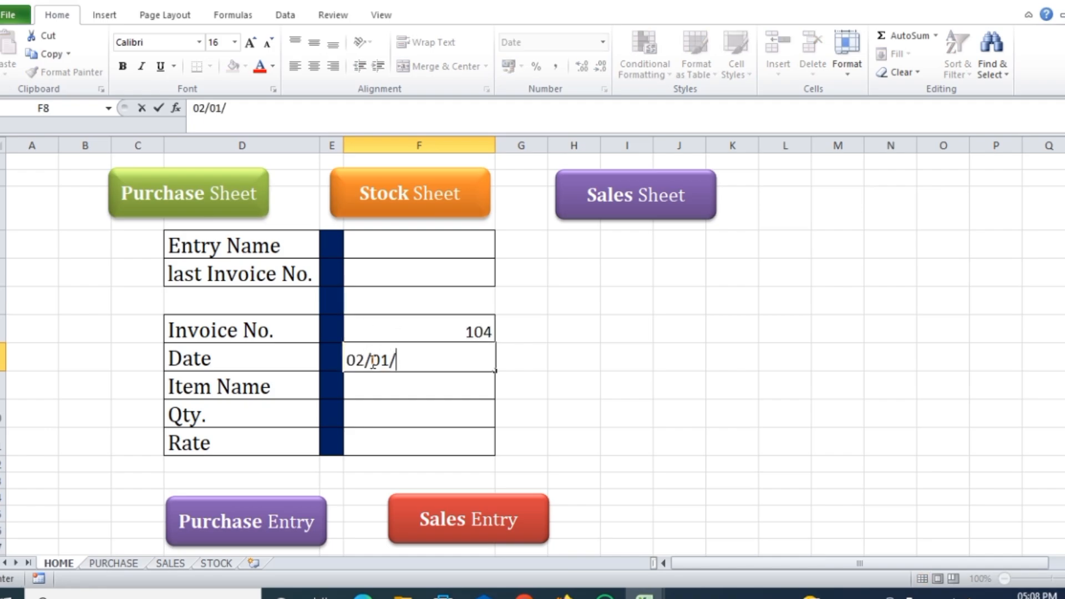
pyautogui.write('2024')
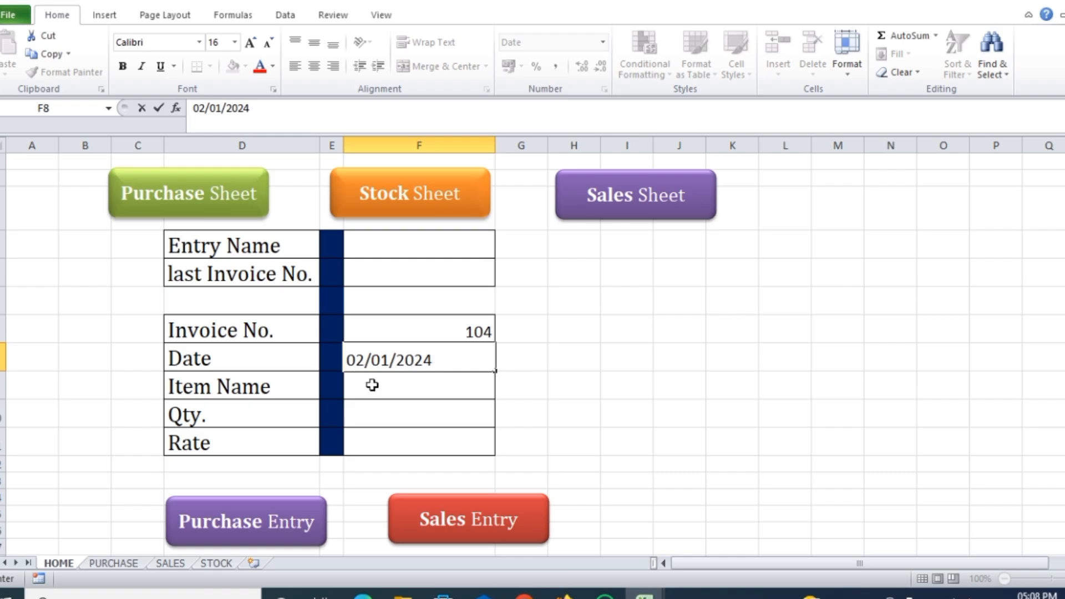
# - Set the item name to Tab, quantity to 50 and rate to 300000, and submit the form as a purchase entry
pyautogui.click(369, 384)
pyautogui.write('Tab')
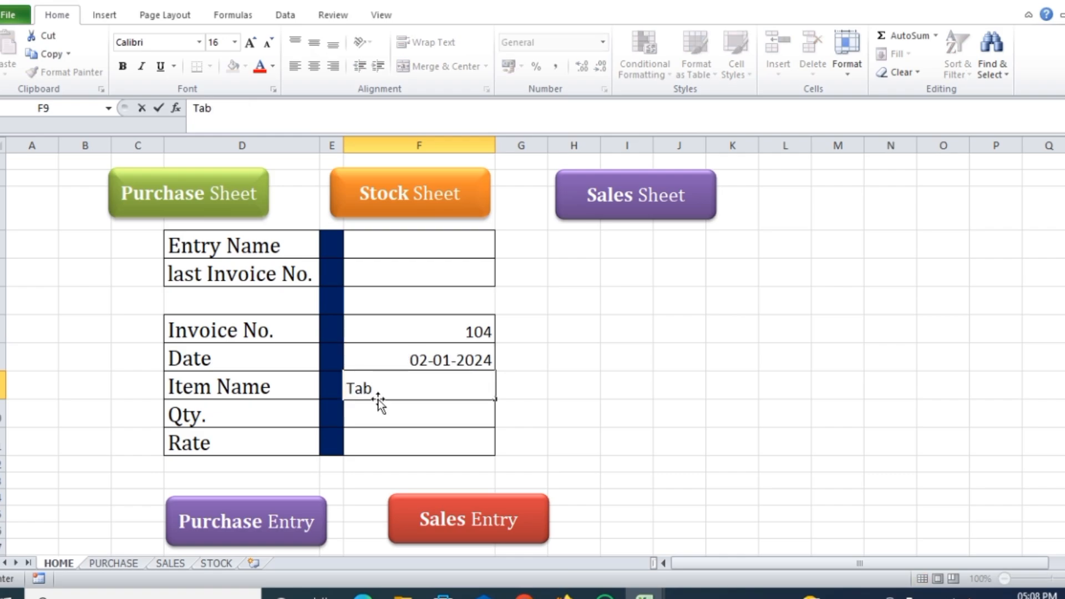
pyautogui.click(379, 409)
pyautogui.write('50')
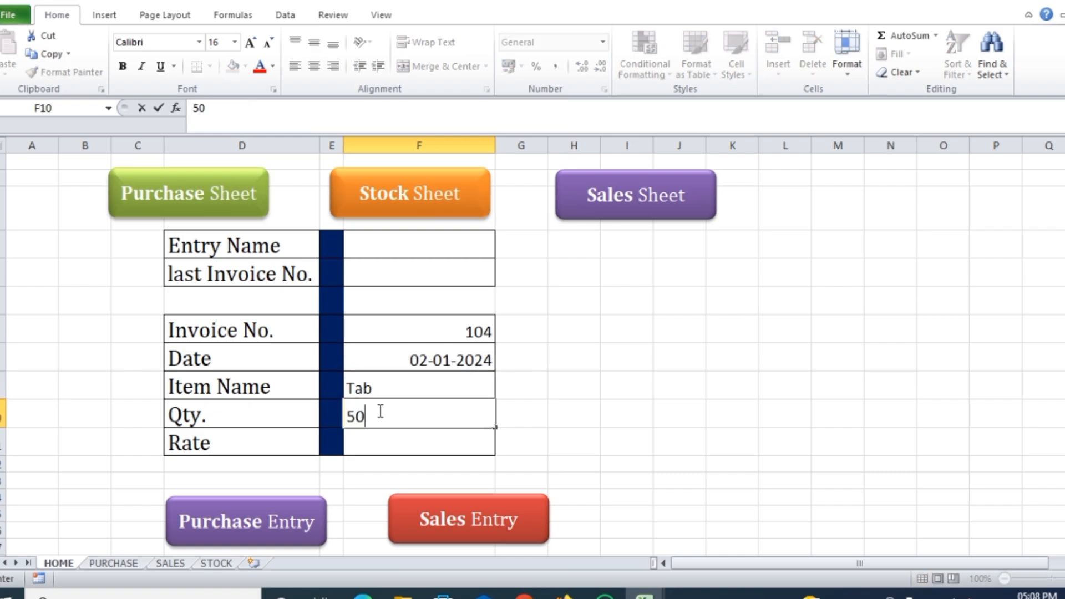
pyautogui.click(386, 437)
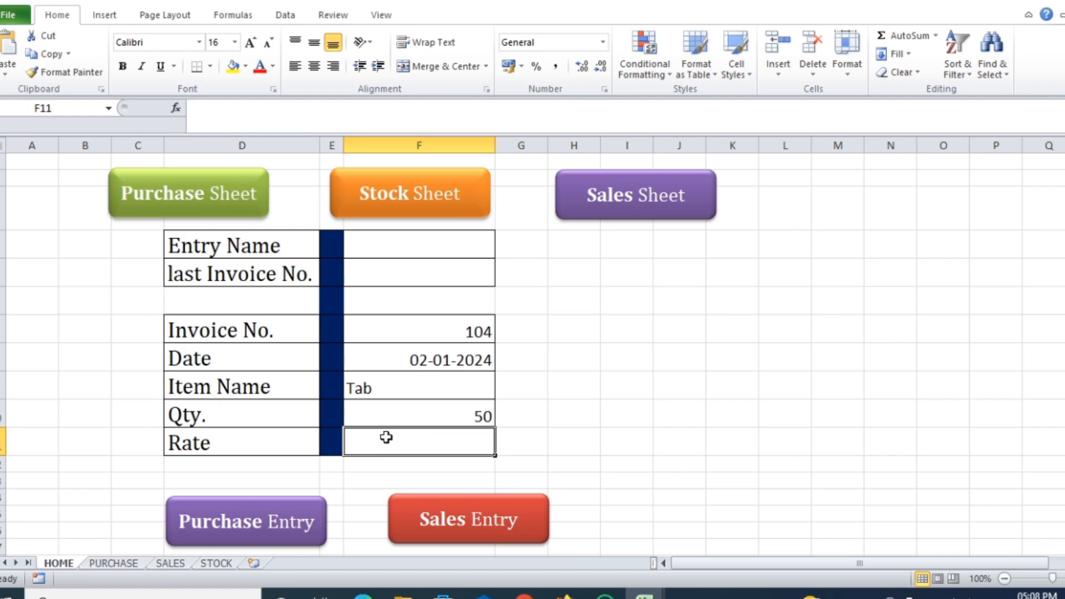
pyautogui.write('3000000')
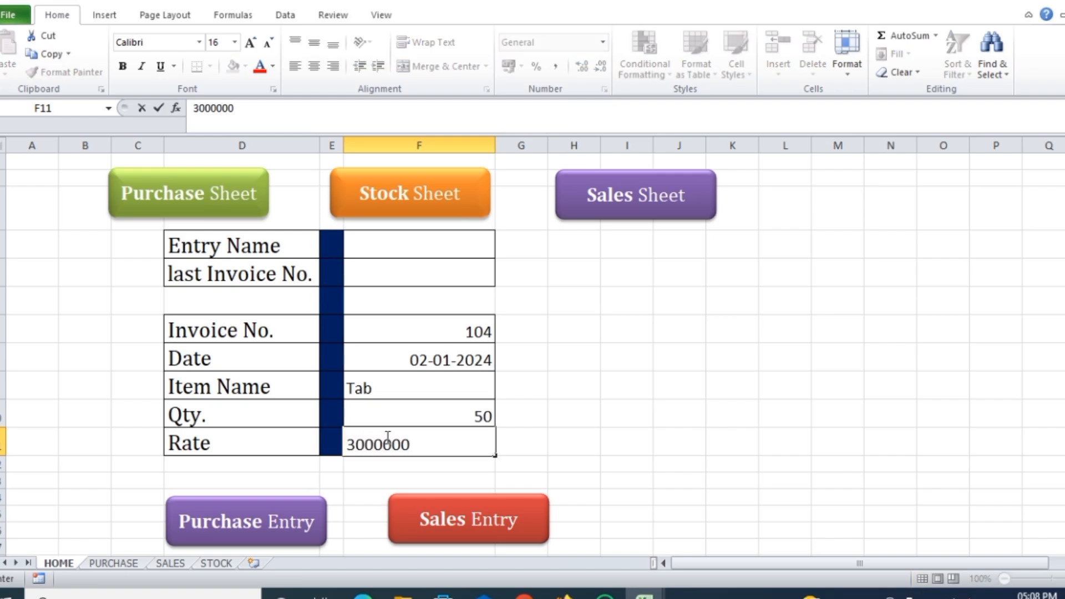
pyautogui.press('BackSpace')
pyautogui.click(745, 418)
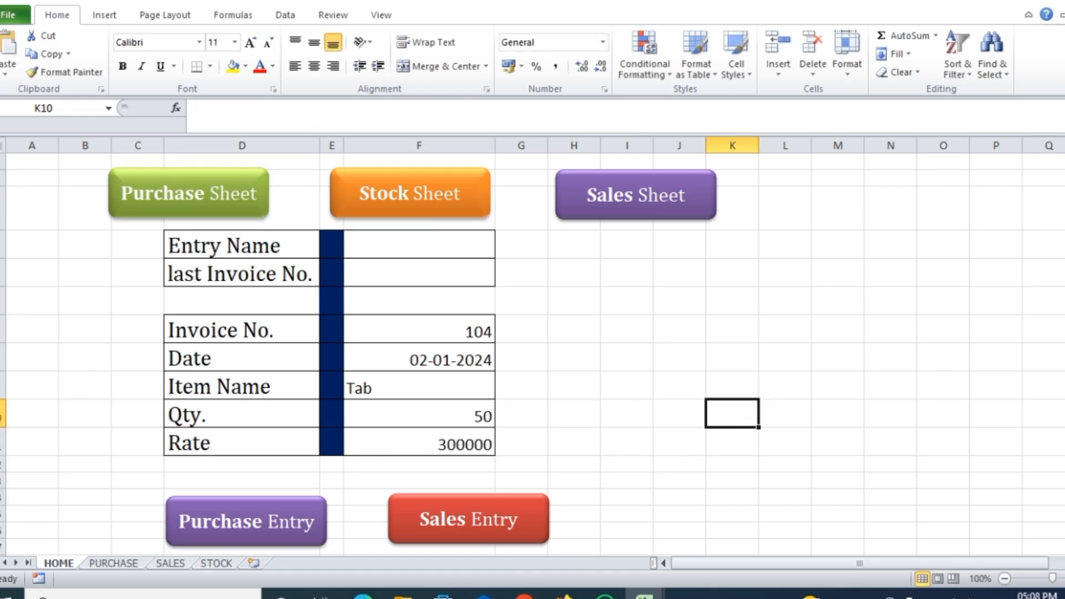
pyautogui.click(285, 545)
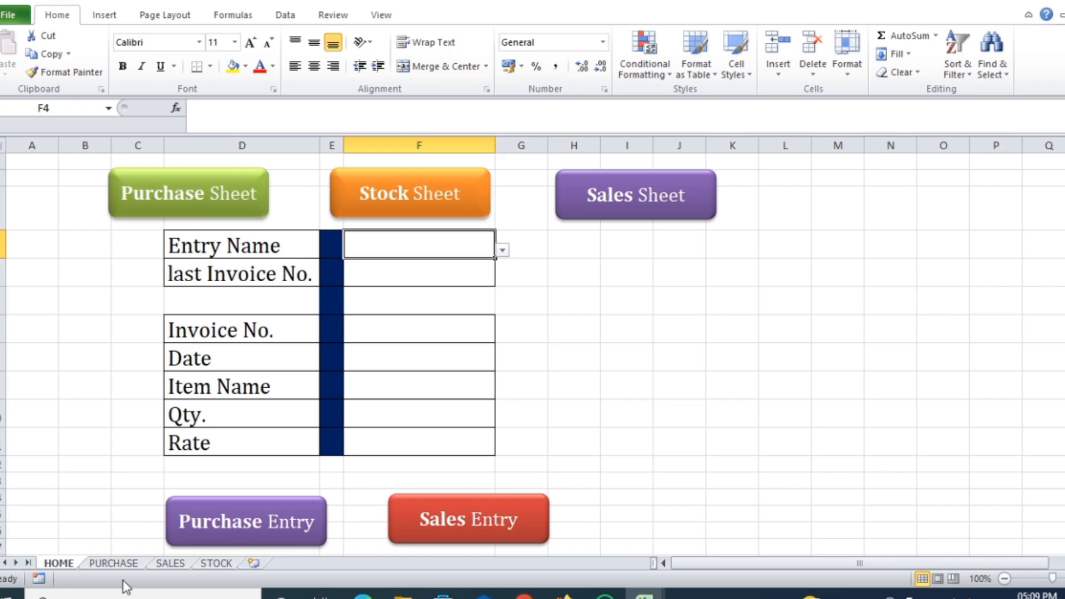
# - Check the new entry on the PURCHASE sheet and refresh the item list on the STOCK sheet
pyautogui.click(214, 563)
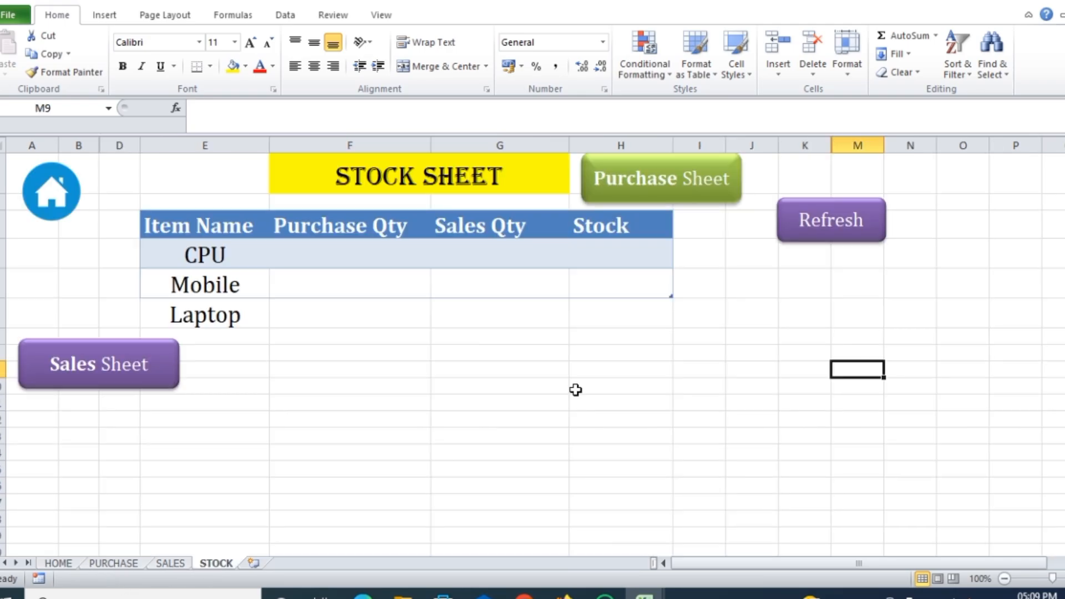
pyautogui.click(113, 563)
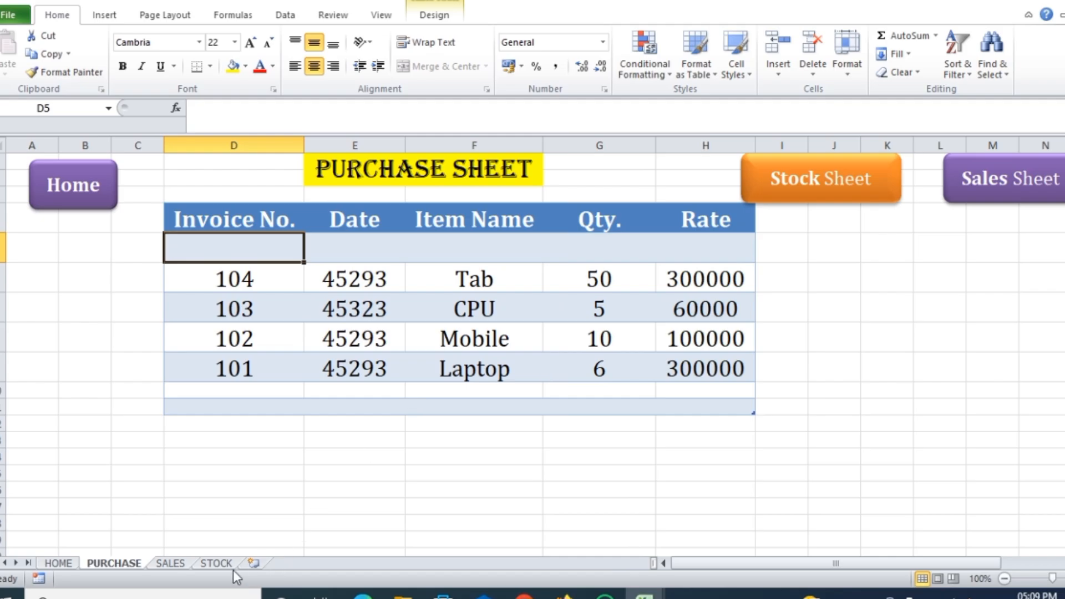
pyautogui.click(216, 564)
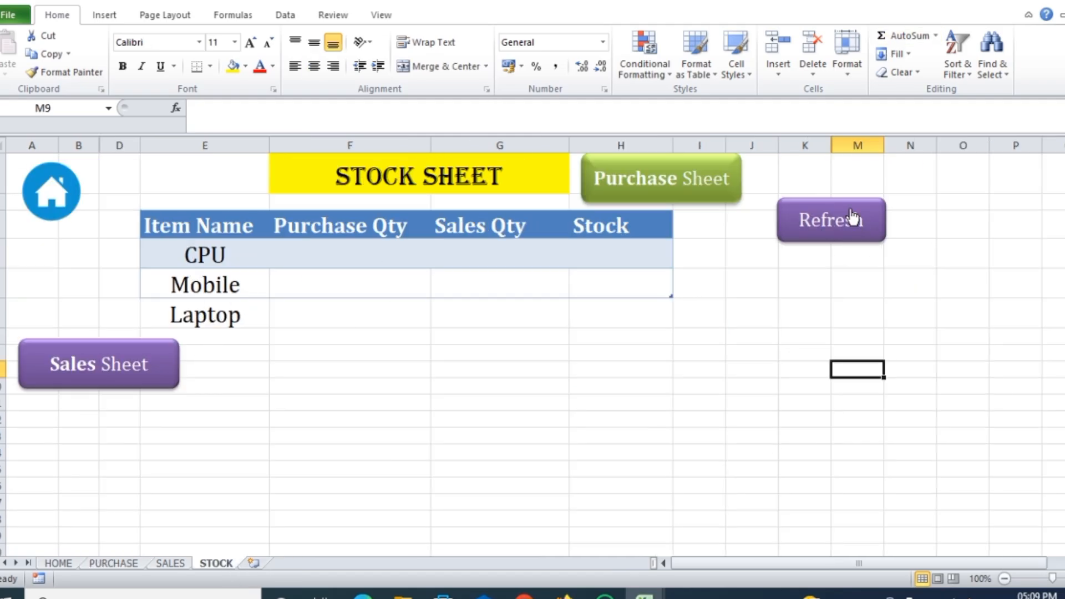
pyautogui.click(846, 234)
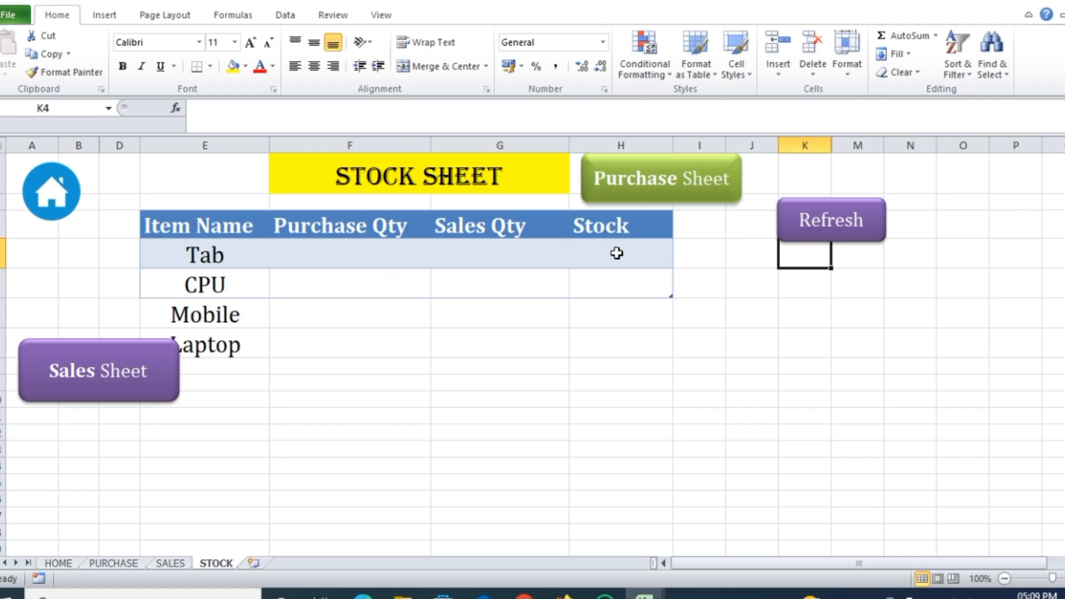
# - Start a SUMIF formula in the STOCK sheet's first Purchase Qty cell, F4, with PURCHASE!F5:F10 as the range
pyautogui.click(343, 257)
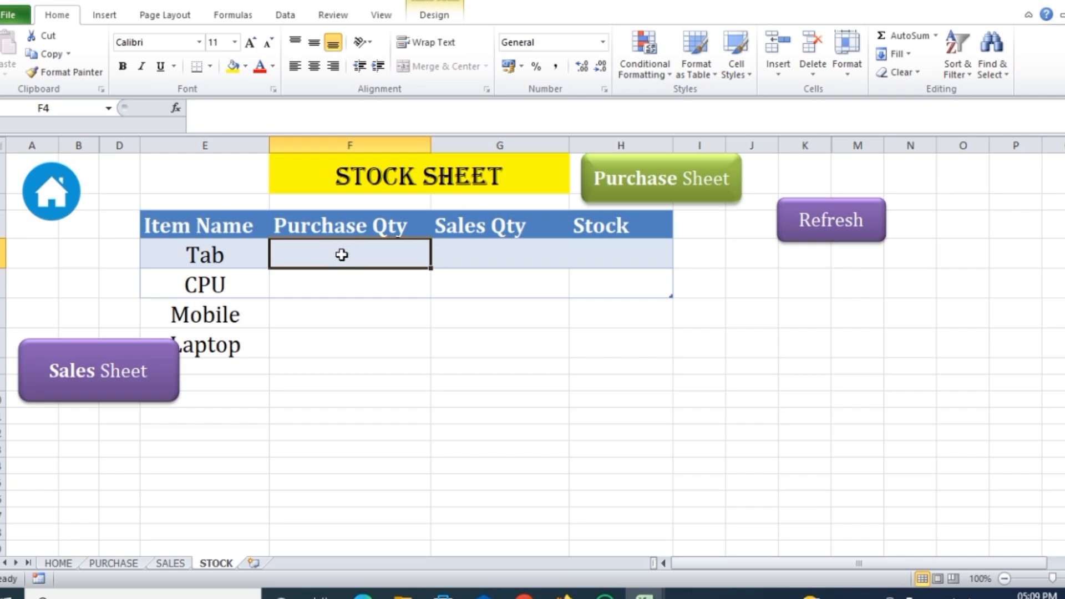
pyautogui.write('=s')
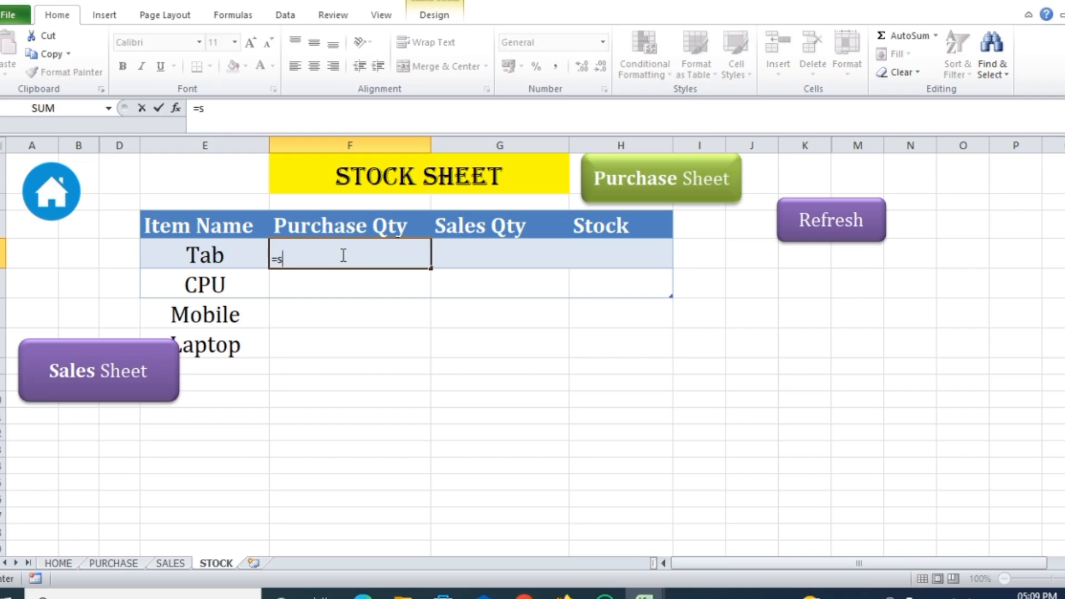
pyautogui.write('umif')
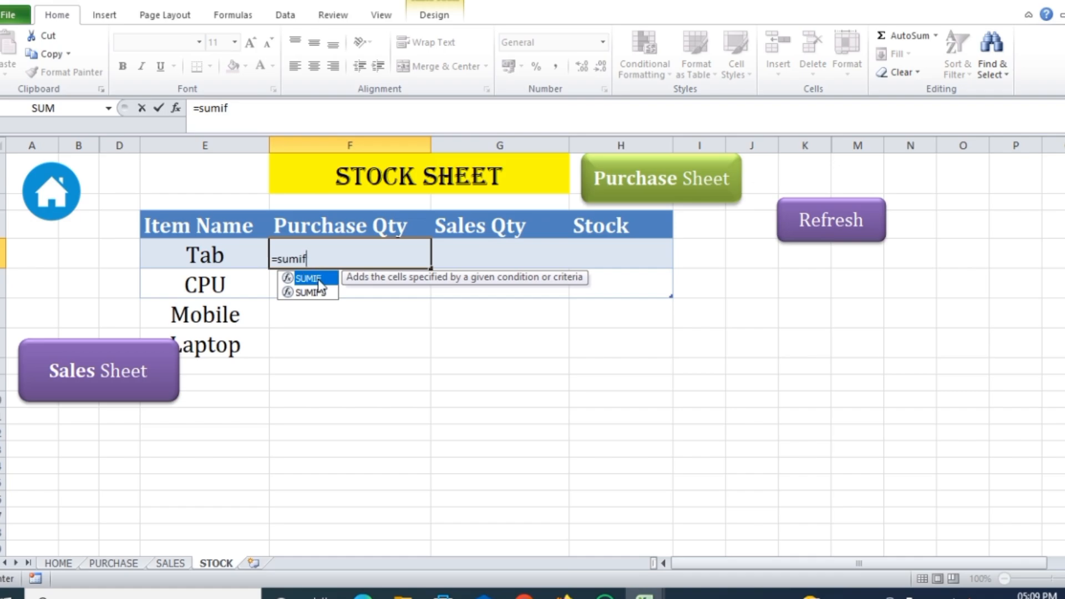
pyautogui.doubleClick(318, 279)
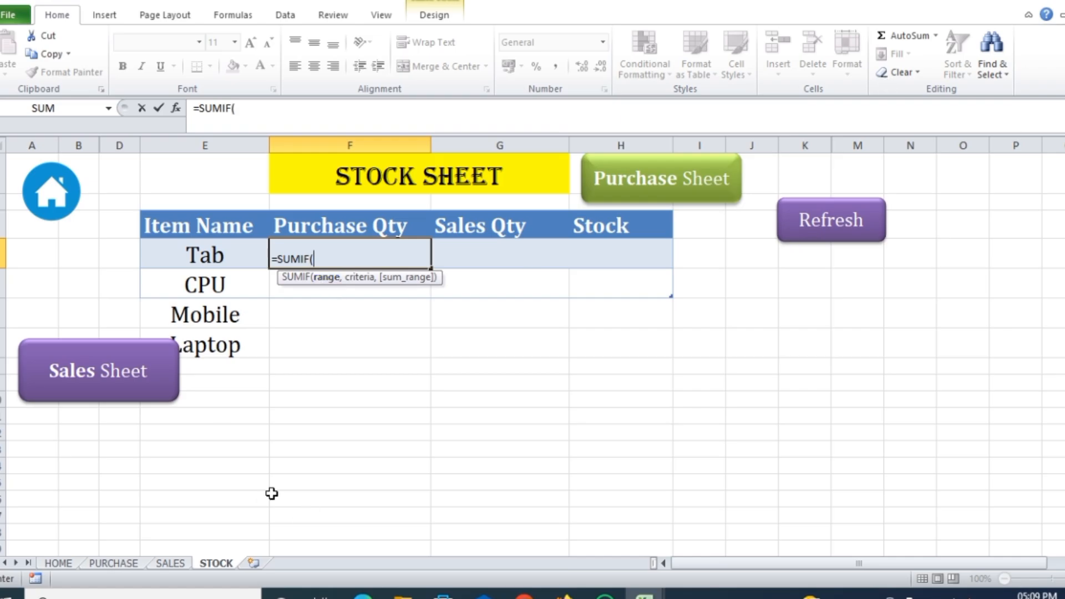
pyautogui.click(109, 564)
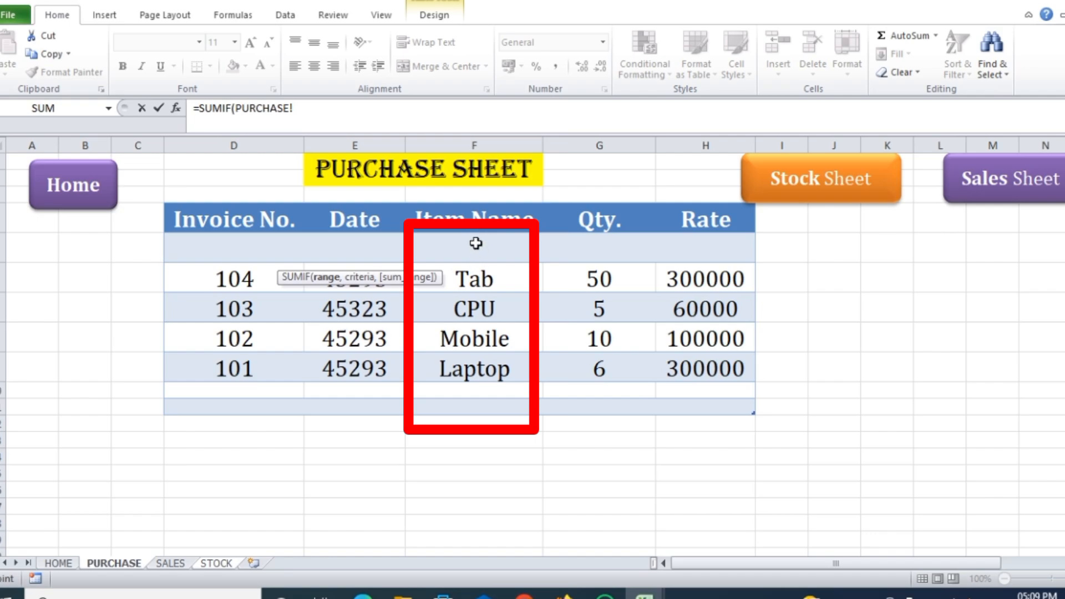
pyautogui.moveTo(475, 243); pyautogui.dragTo(487, 381)
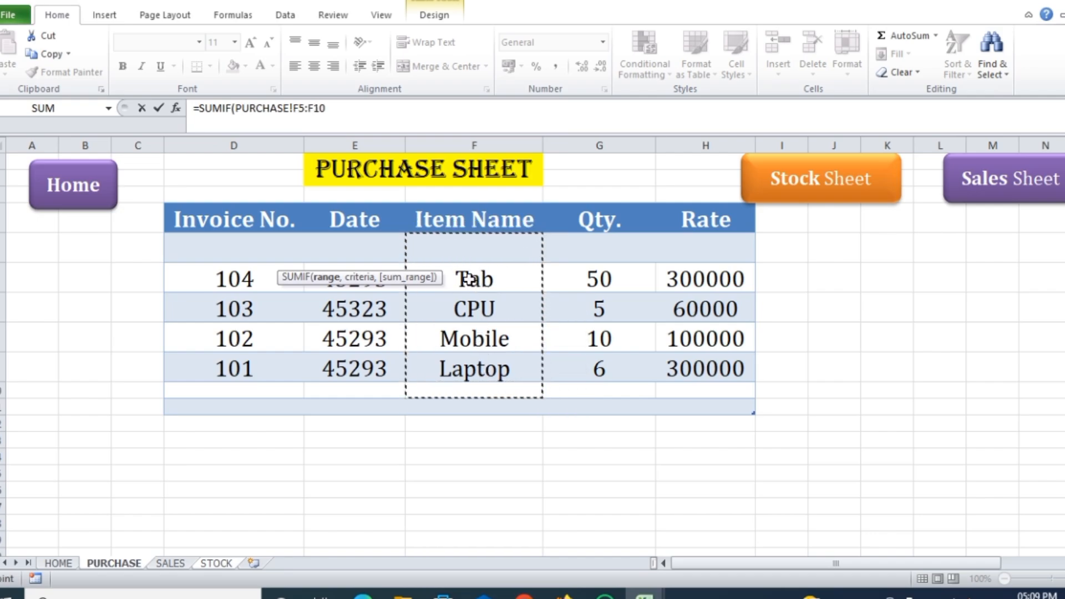
pyautogui.write(',')
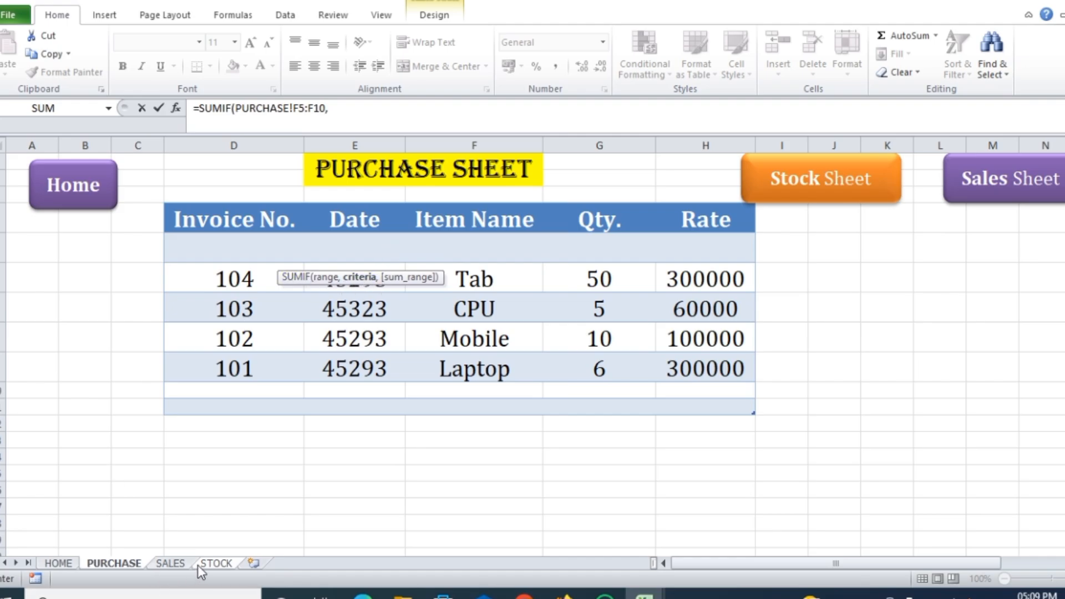
# - Set the SUMIF criteria to the item names in STOCK!E4:E8
pyautogui.click(217, 563)
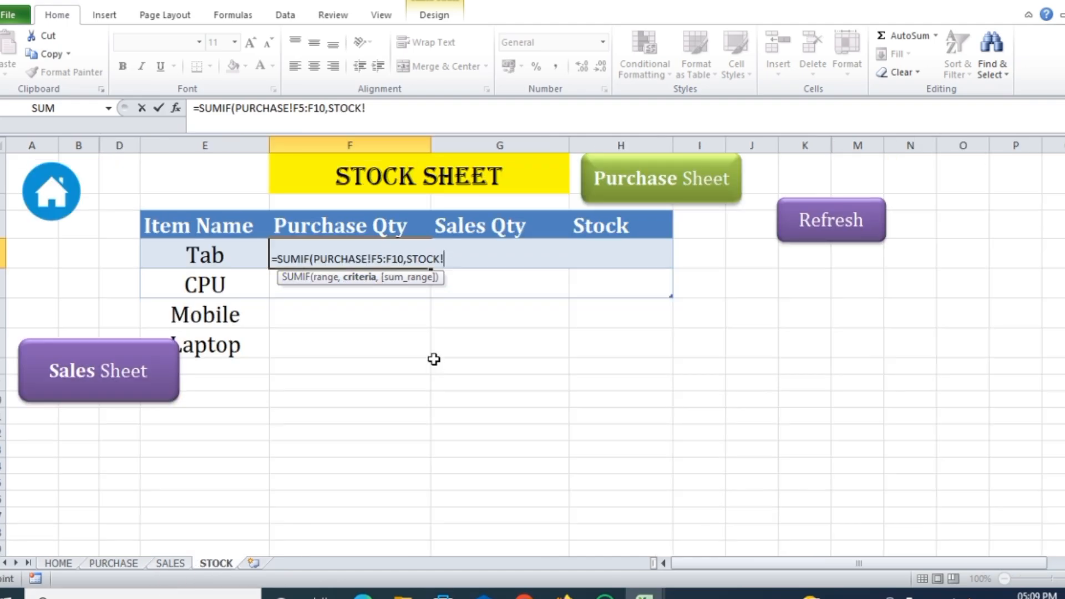
pyautogui.click(361, 278)
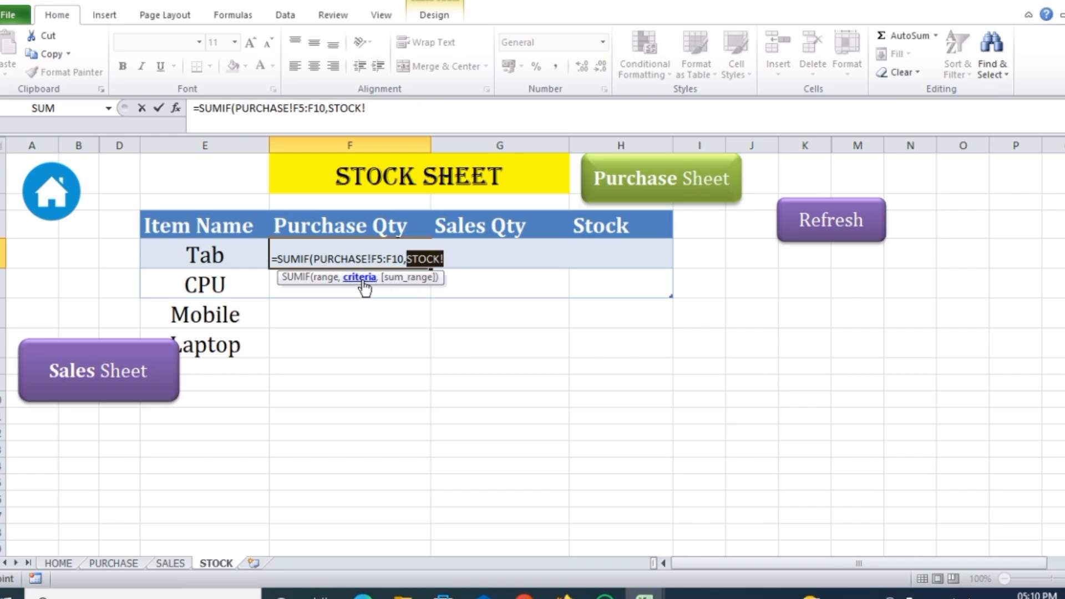
pyautogui.click(209, 265)
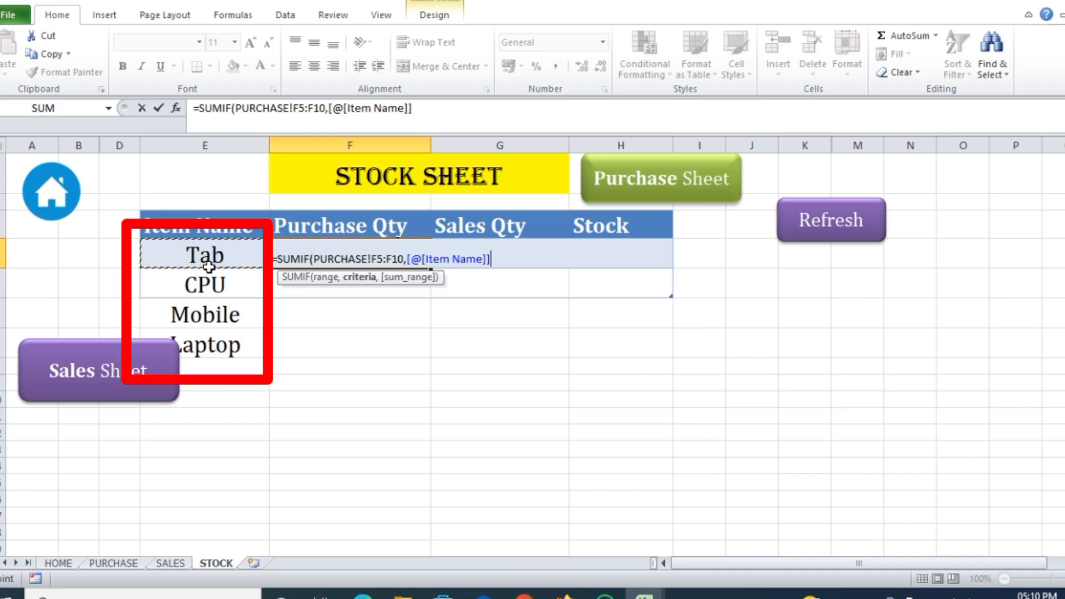
pyautogui.moveTo(209, 267); pyautogui.dragTo(213, 362)
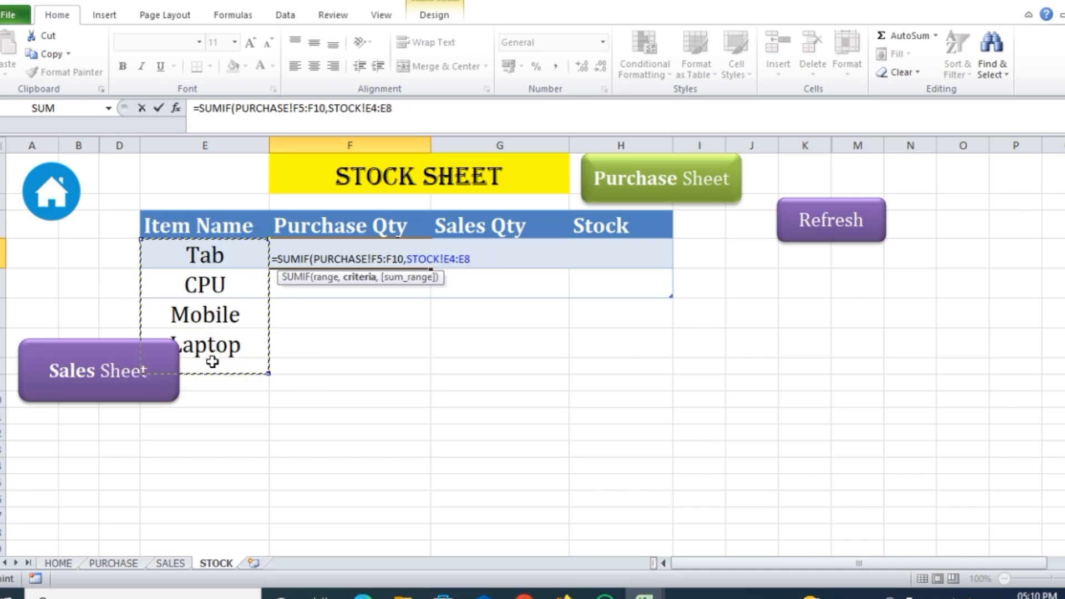
pyautogui.write(',')
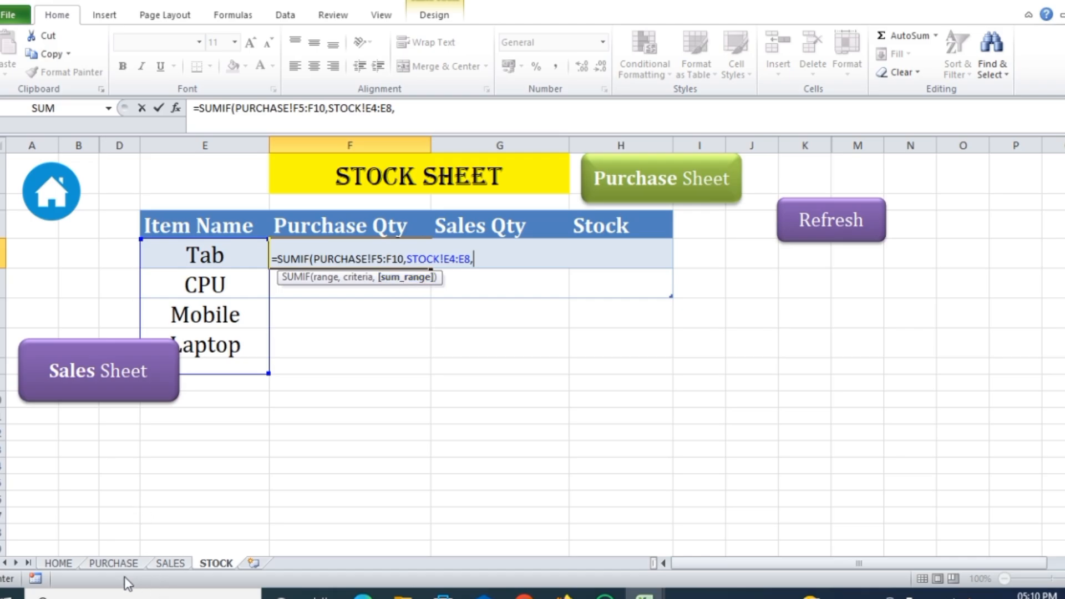
# - Complete the SUMIF formula with sum range PURCHASE!G5:G10 and extend the STOCK table down to row 11
pyautogui.click(118, 563)
pyautogui.moveTo(711, 253); pyautogui.dragTo(711, 279)
pyautogui.moveTo(616, 244)
pyautogui.mouseDown()
pyautogui.moveTo(632, 391)
pyautogui.moveTo(610, 280)
pyautogui.moveTo(630, 392)
pyautogui.mouseUp()
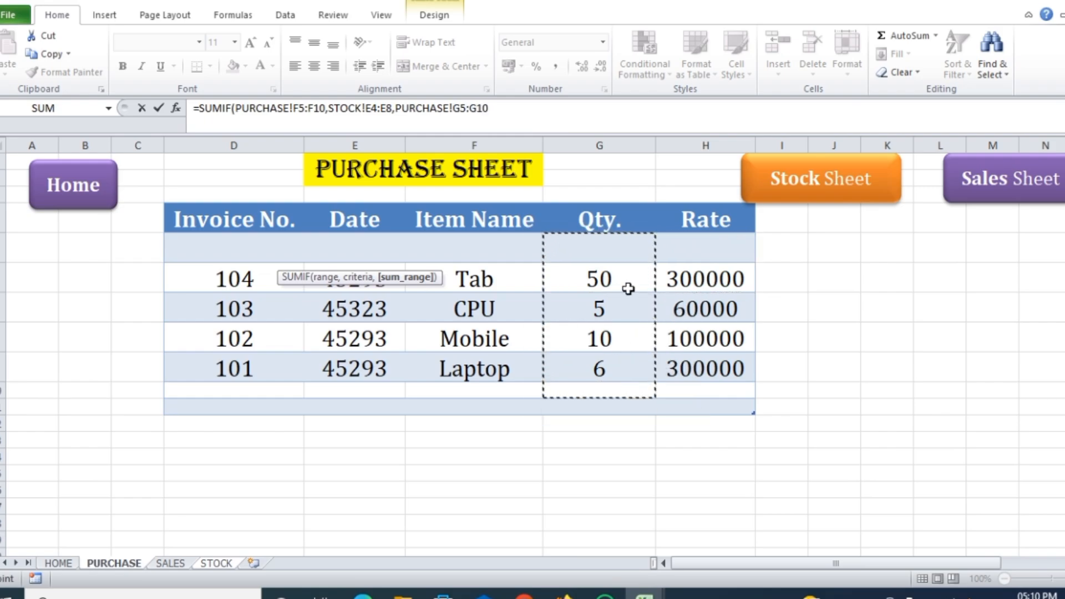
pyautogui.write(')')
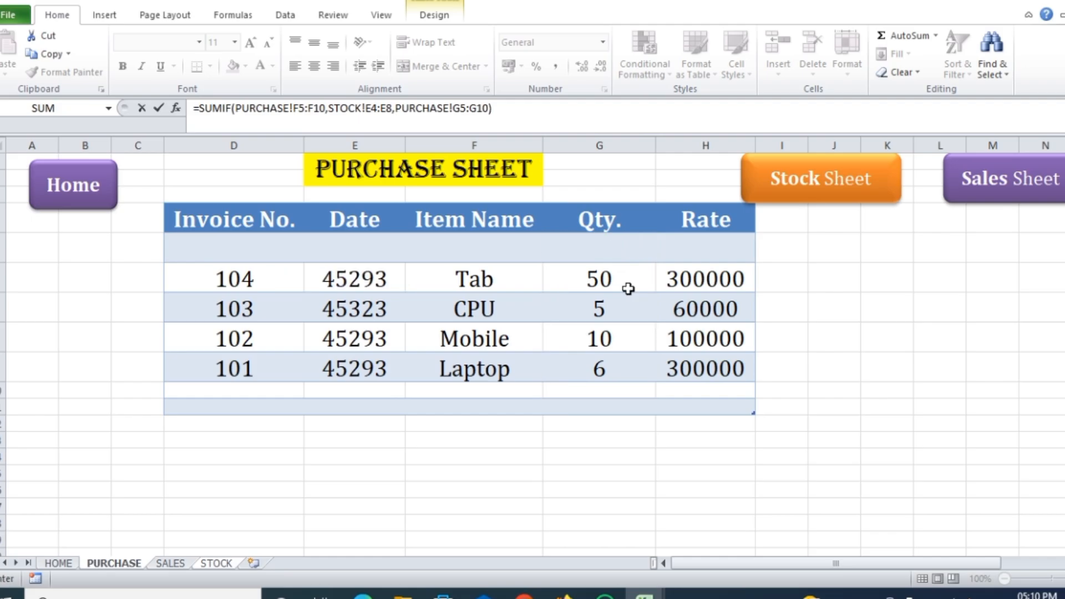
pyautogui.press('Return')
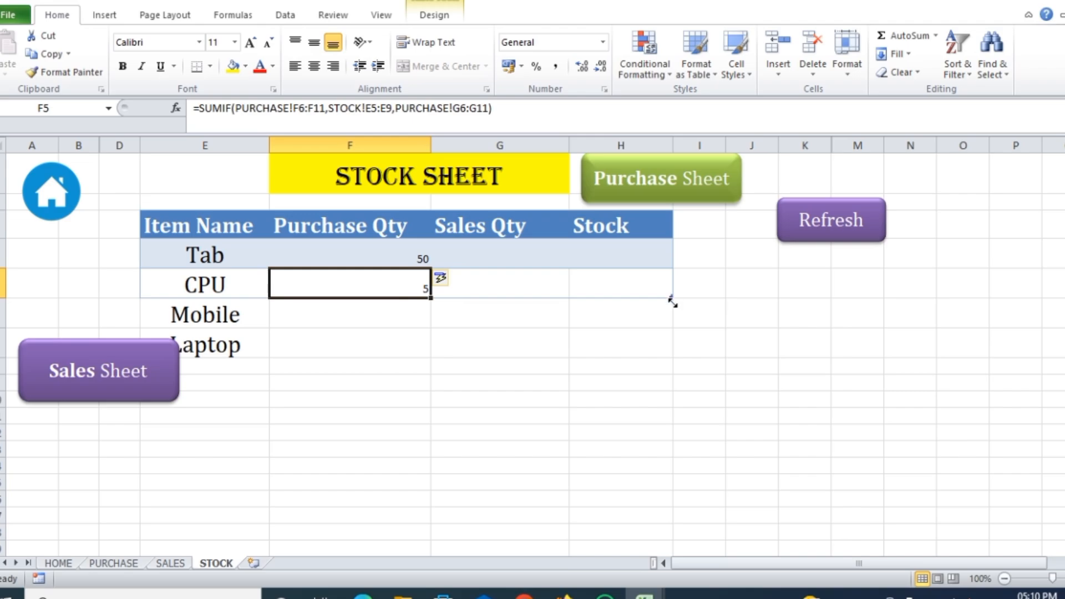
pyautogui.moveTo(673, 303); pyautogui.dragTo(686, 426)
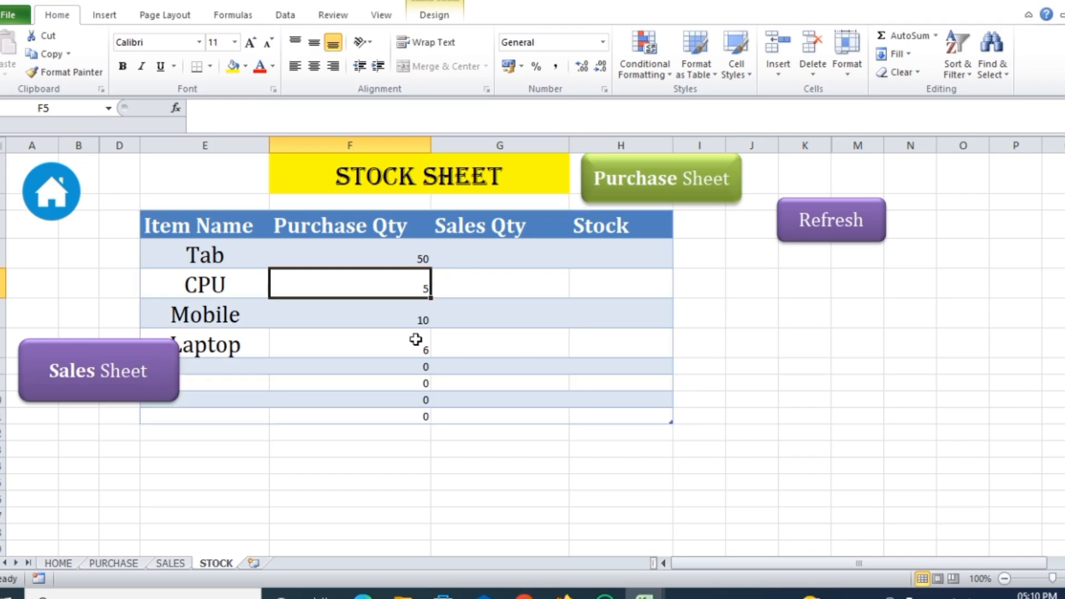
pyautogui.click(810, 413)
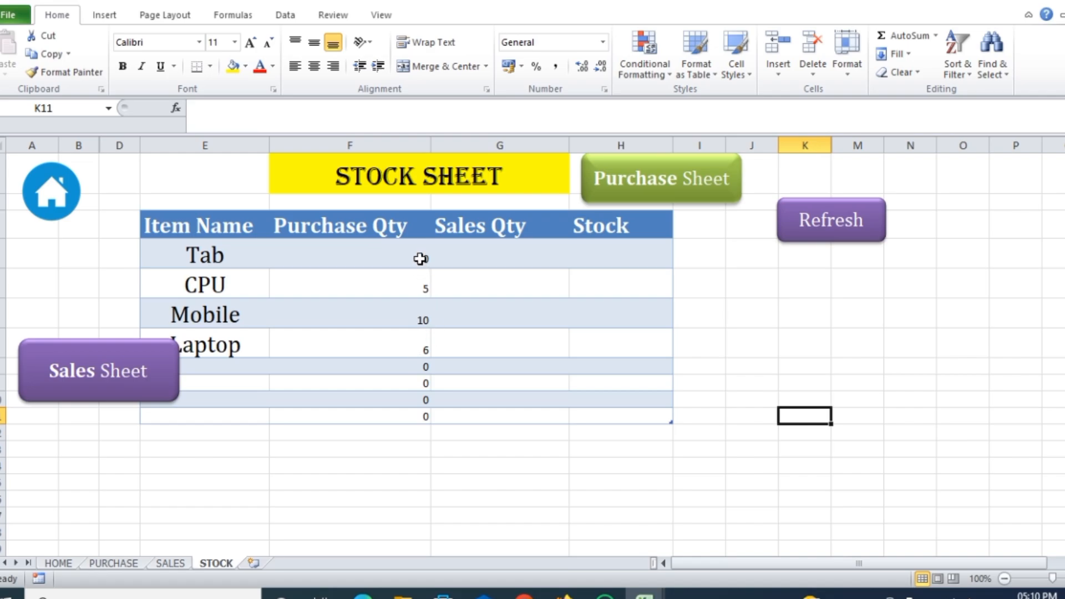
# - Increase the font size of STOCK cells F4:H8 to 20 and center the contents of F4:H10
pyautogui.moveTo(419, 258); pyautogui.dragTo(636, 363)
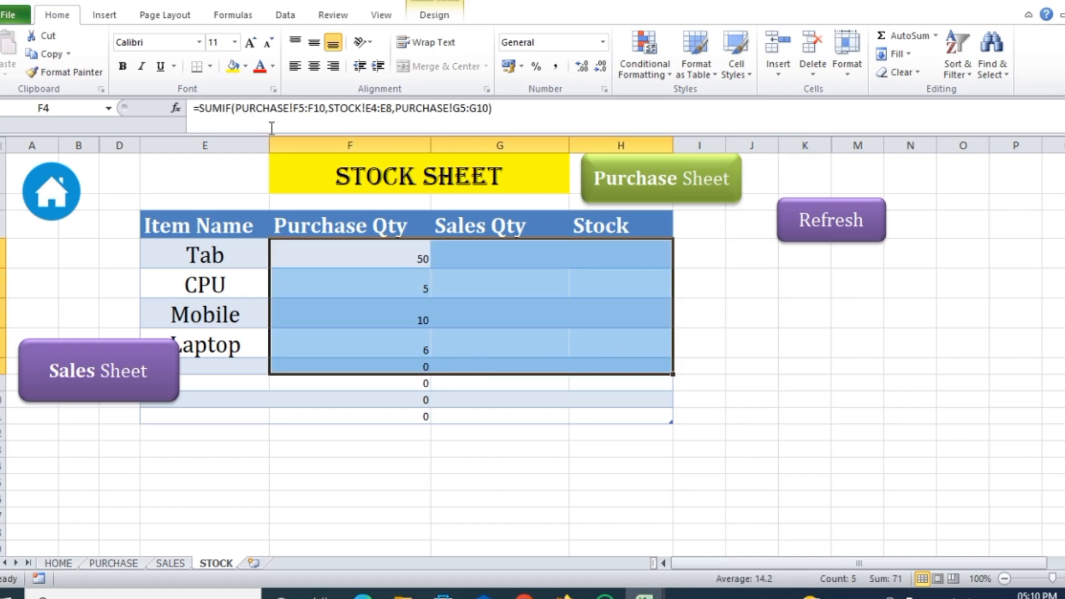
pyautogui.click(249, 47)
pyautogui.click(249, 47)
pyautogui.click(249, 47)
pyautogui.click(249, 47)
pyautogui.click(249, 47)
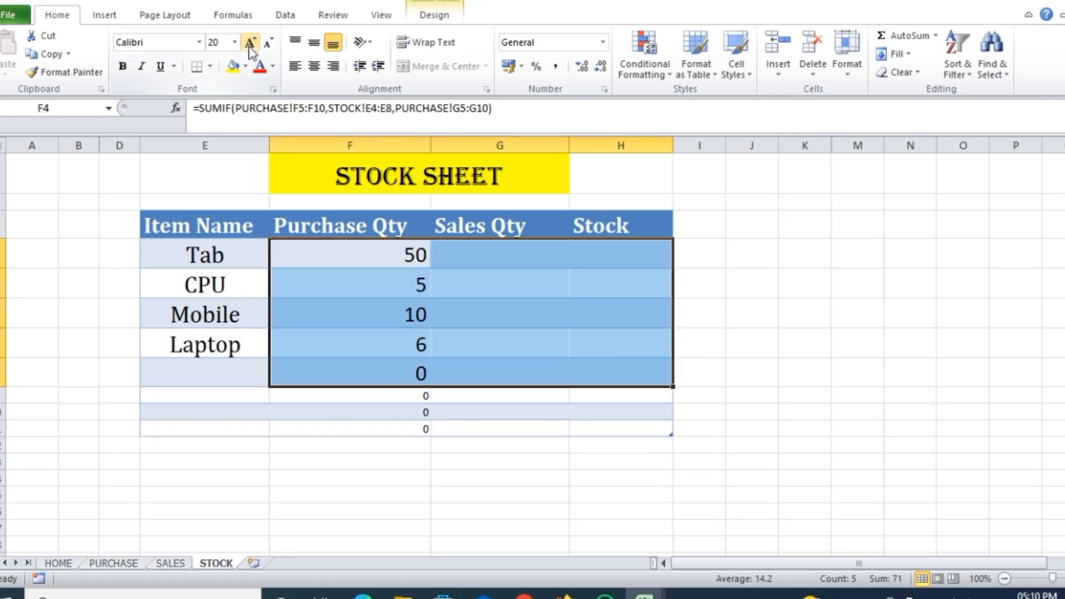
pyautogui.click(816, 447)
pyautogui.click(494, 256)
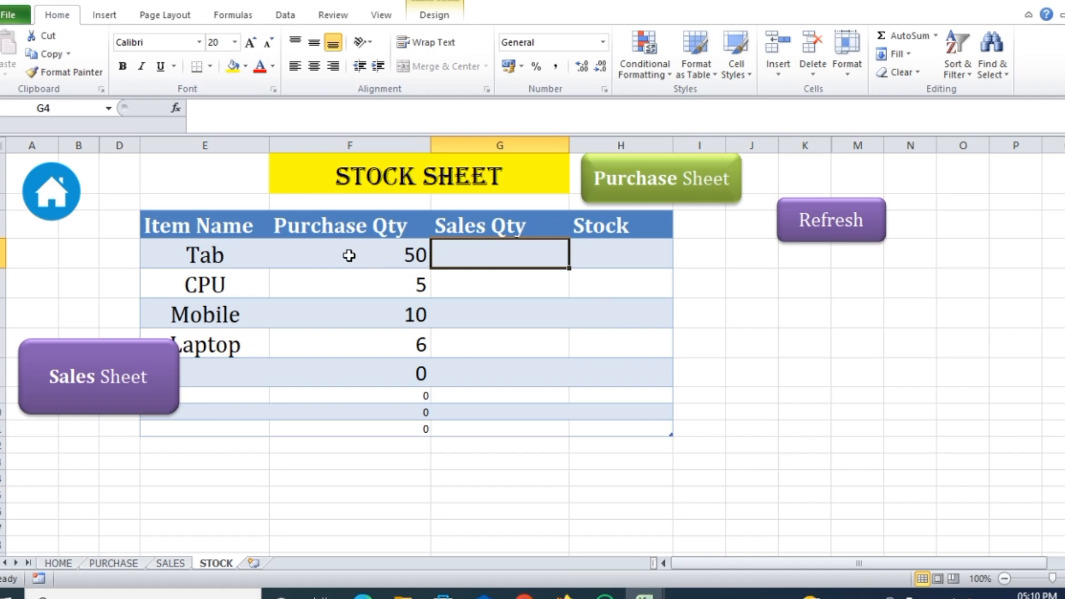
pyautogui.moveTo(348, 255); pyautogui.dragTo(624, 413)
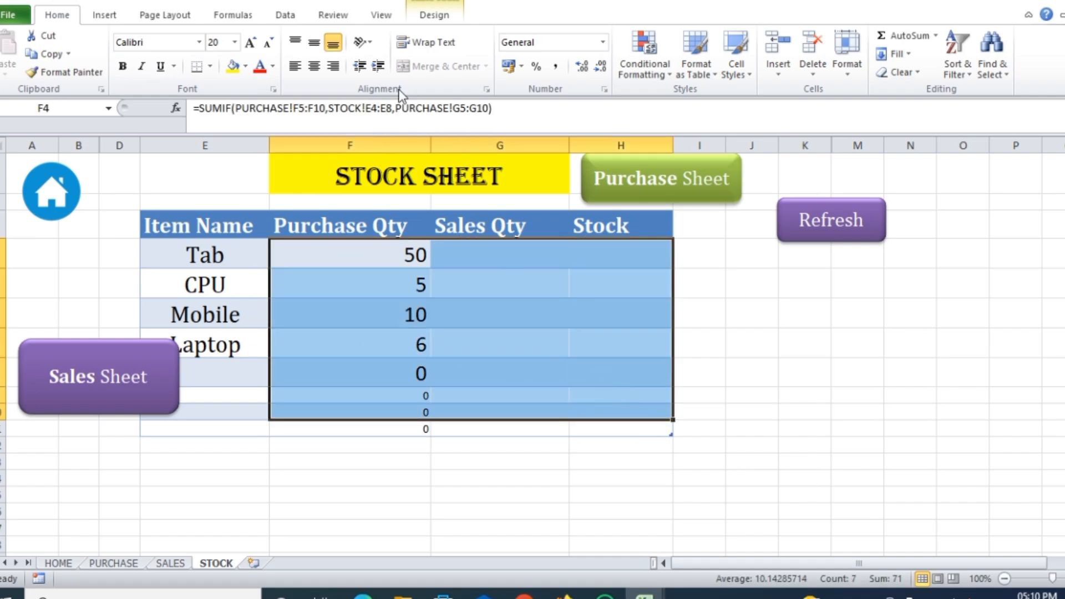
pyautogui.click(314, 66)
# - Start a SUMIF formula in the first Sales Qty cell, G4, with the SALES sheet's Table3[Item Name] column as the range
pyautogui.click(488, 252)
pyautogui.write('=')
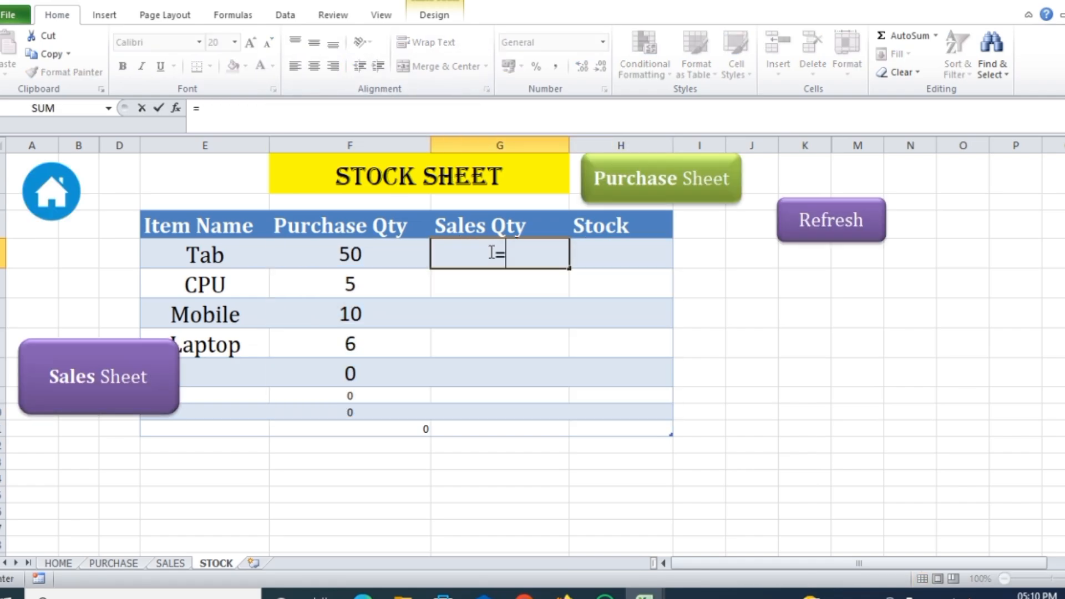
pyautogui.write('sumif')
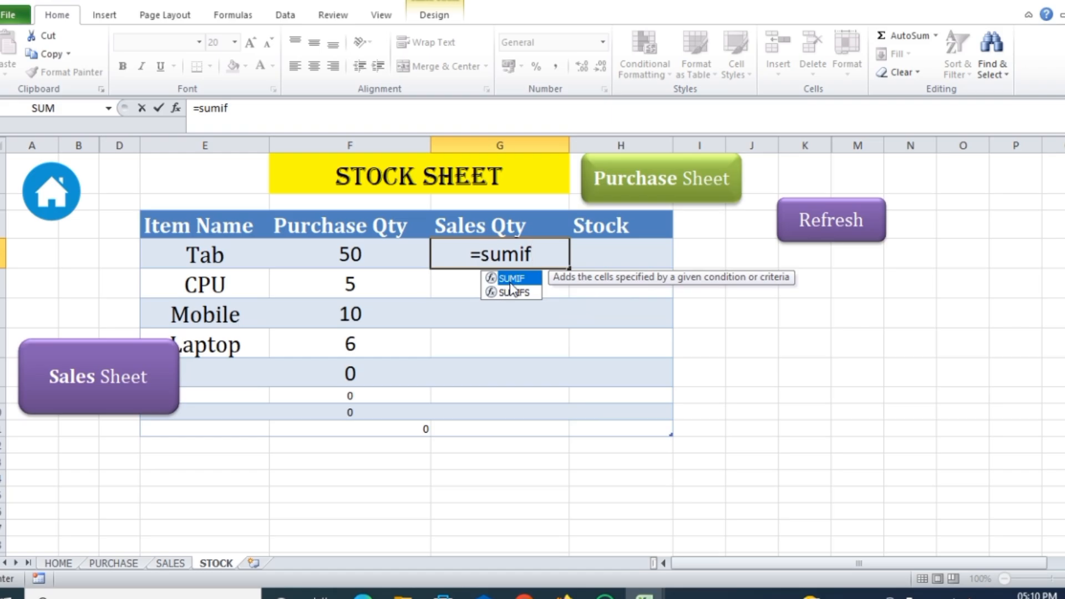
pyautogui.doubleClick(511, 280)
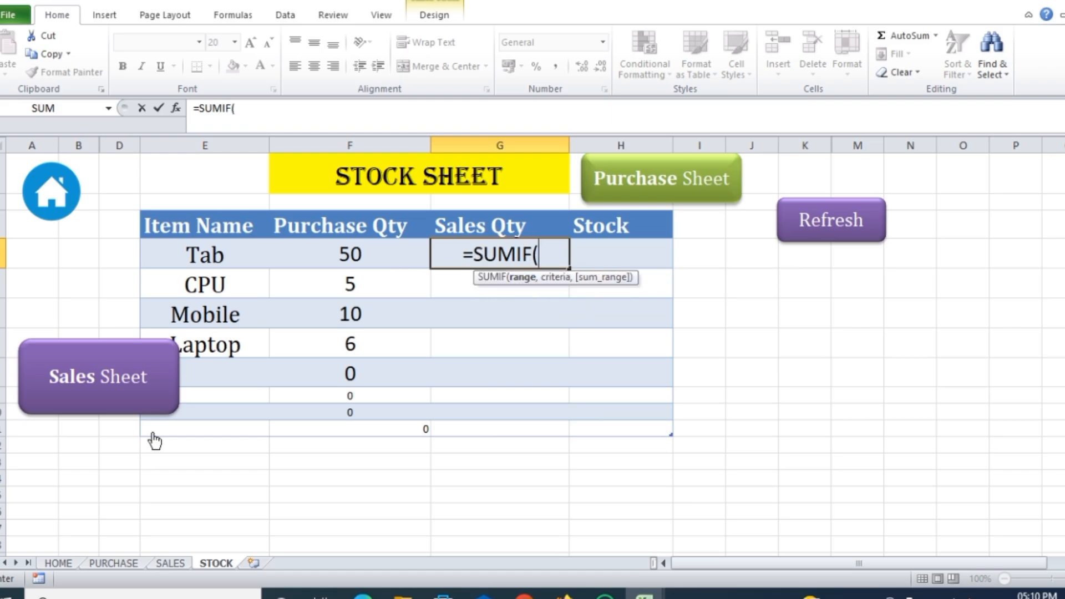
pyautogui.click(173, 565)
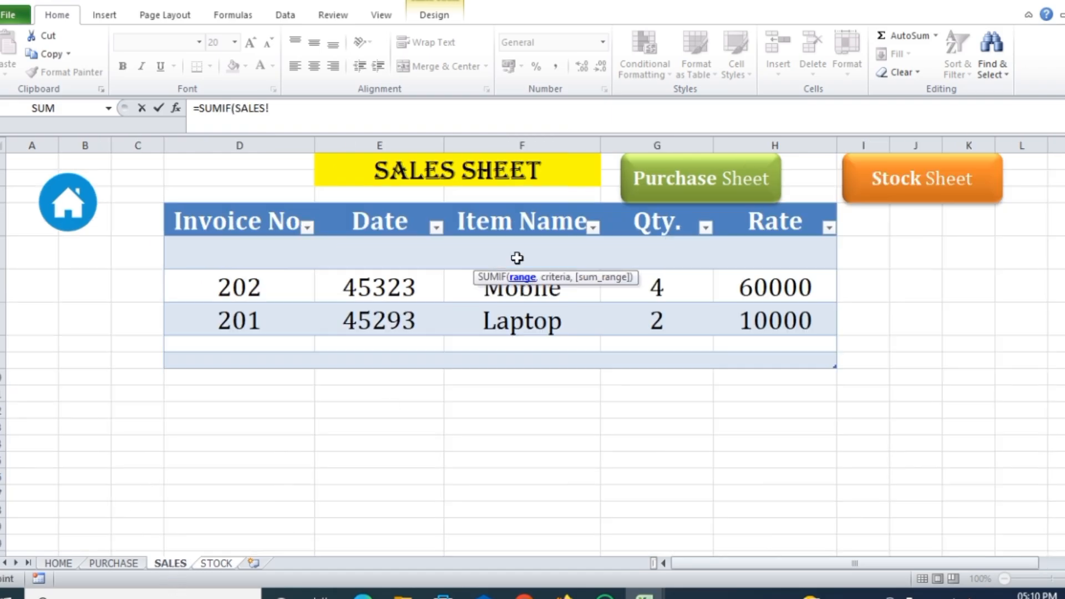
pyautogui.moveTo(518, 257); pyautogui.dragTo(533, 354)
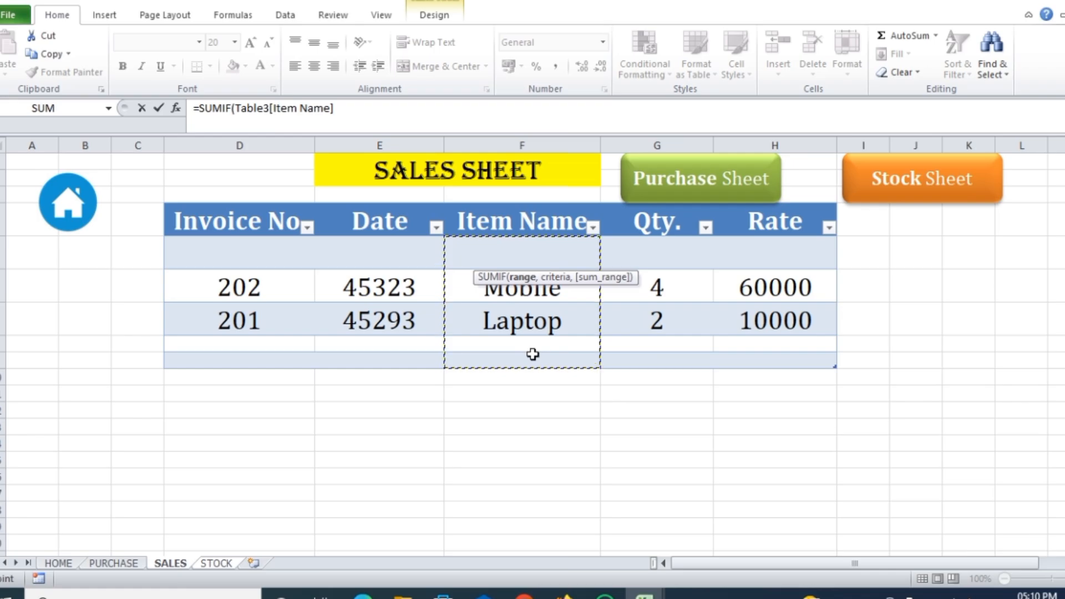
pyautogui.write(',')
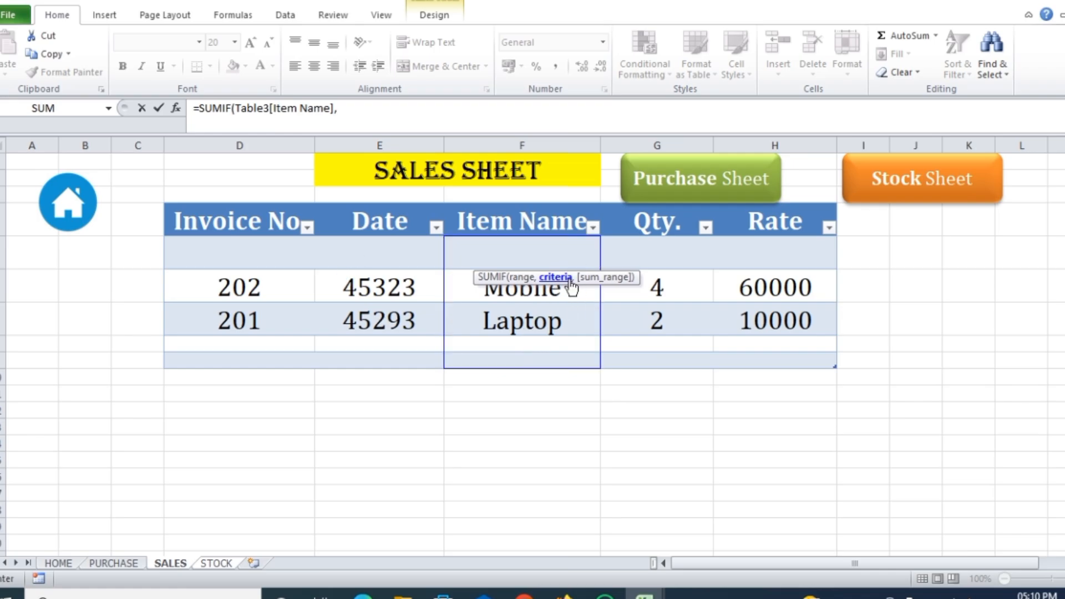
# - Complete the SUMIF formula with STOCK!E4:E8 as the criteria and Table3[Qty.] as the sum range
pyautogui.click(216, 563)
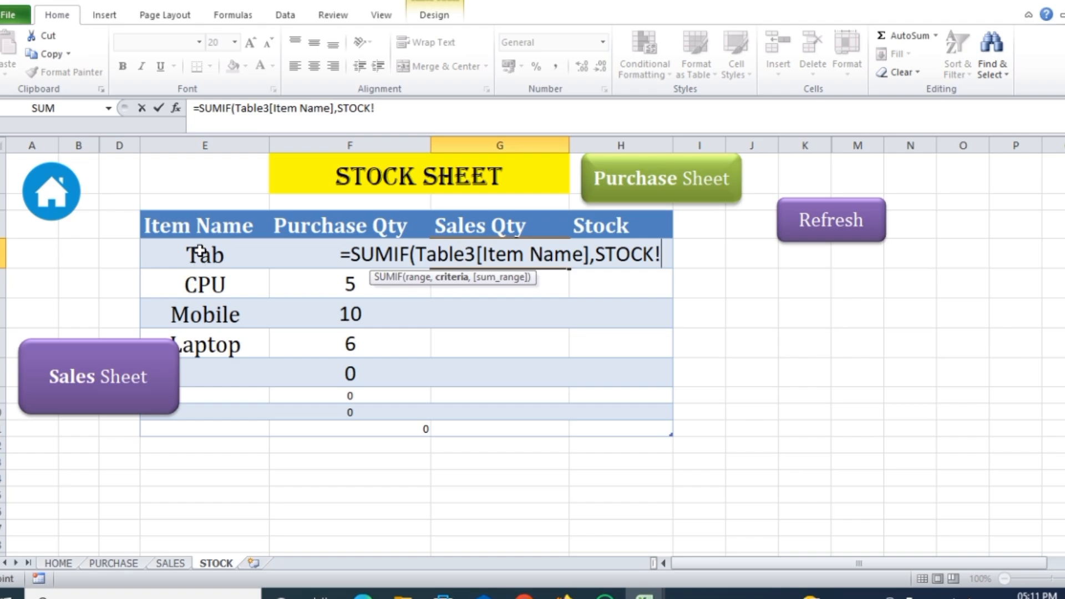
pyautogui.moveTo(197, 249); pyautogui.dragTo(210, 370)
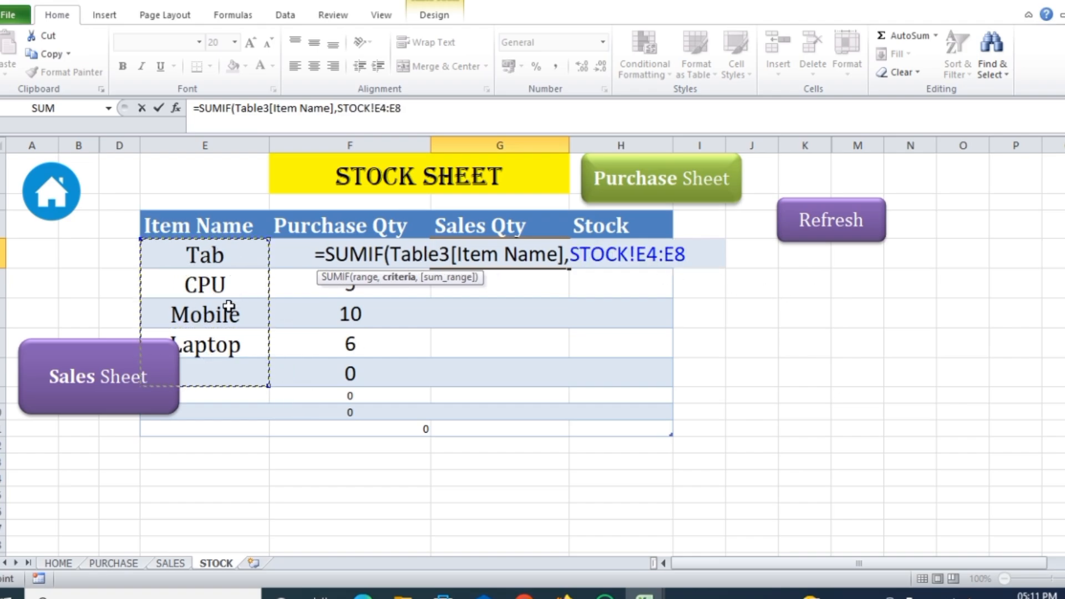
pyautogui.write(',')
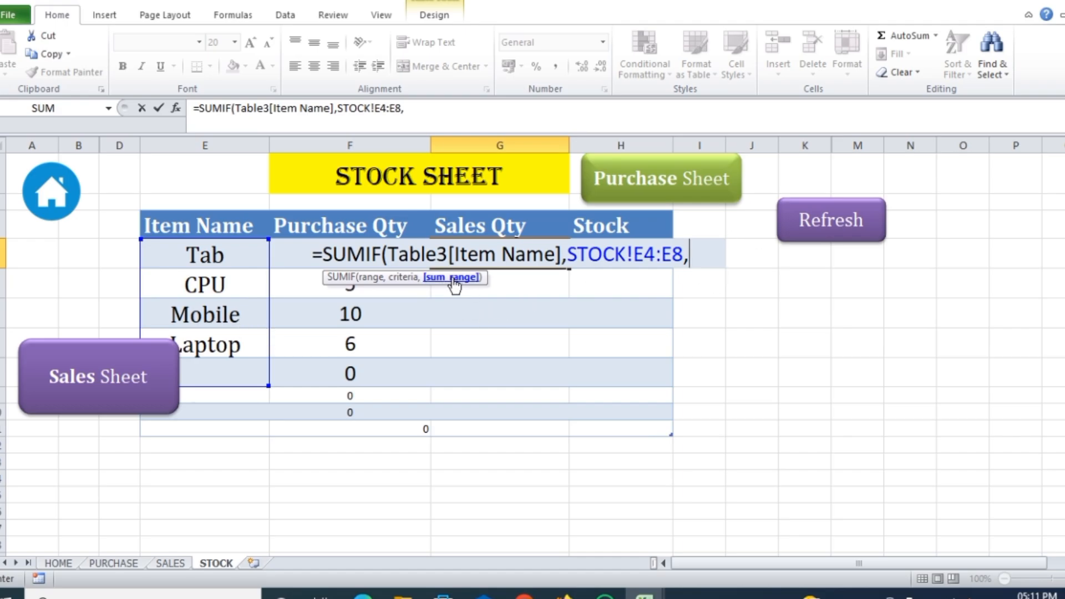
pyautogui.click(173, 564)
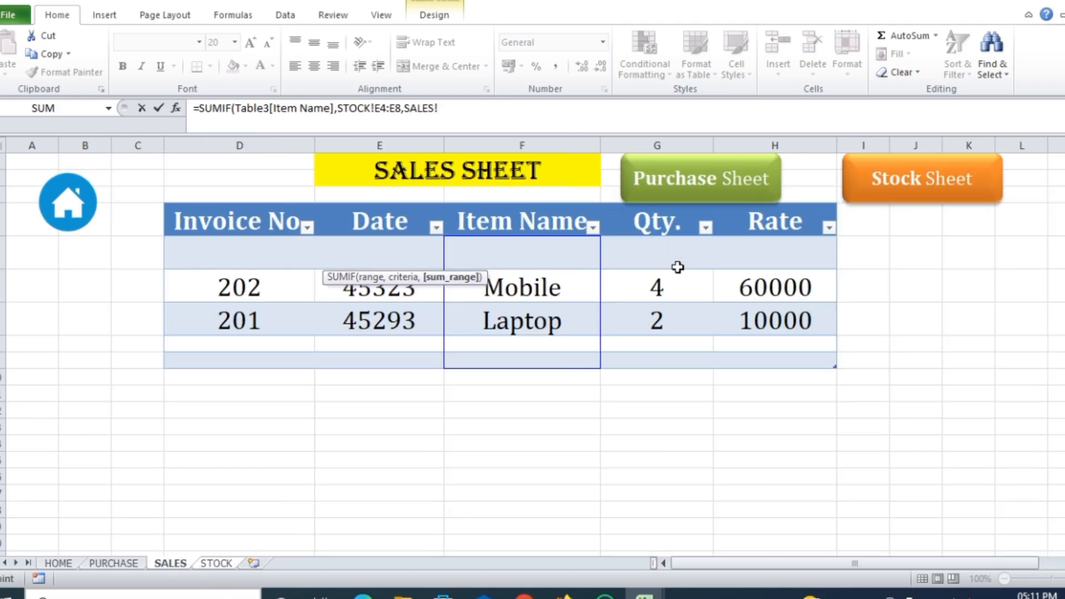
pyautogui.moveTo(666, 247); pyautogui.dragTo(673, 354)
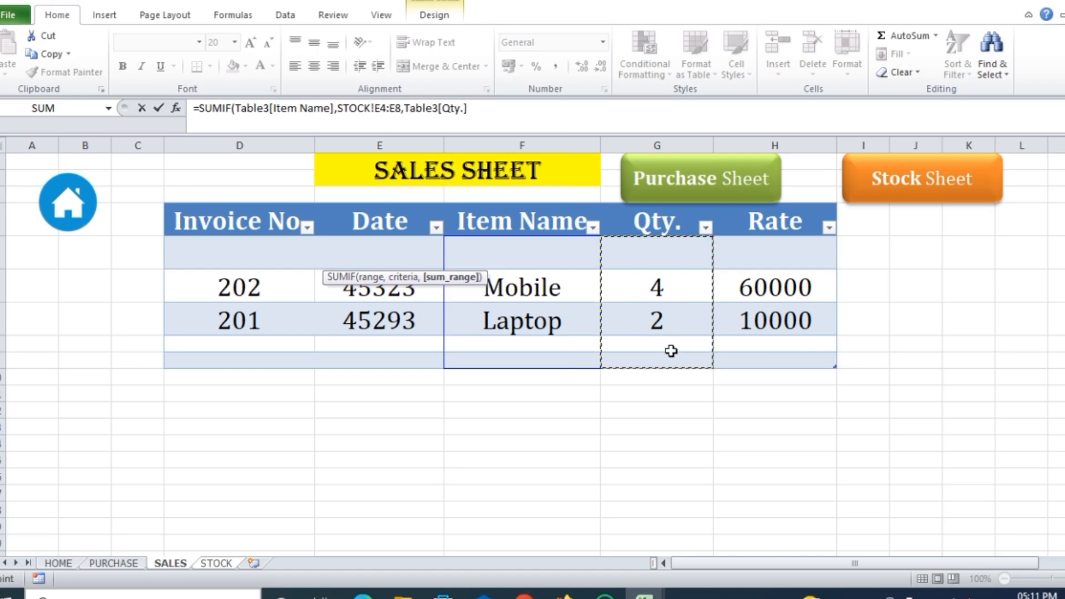
pyautogui.write(')')
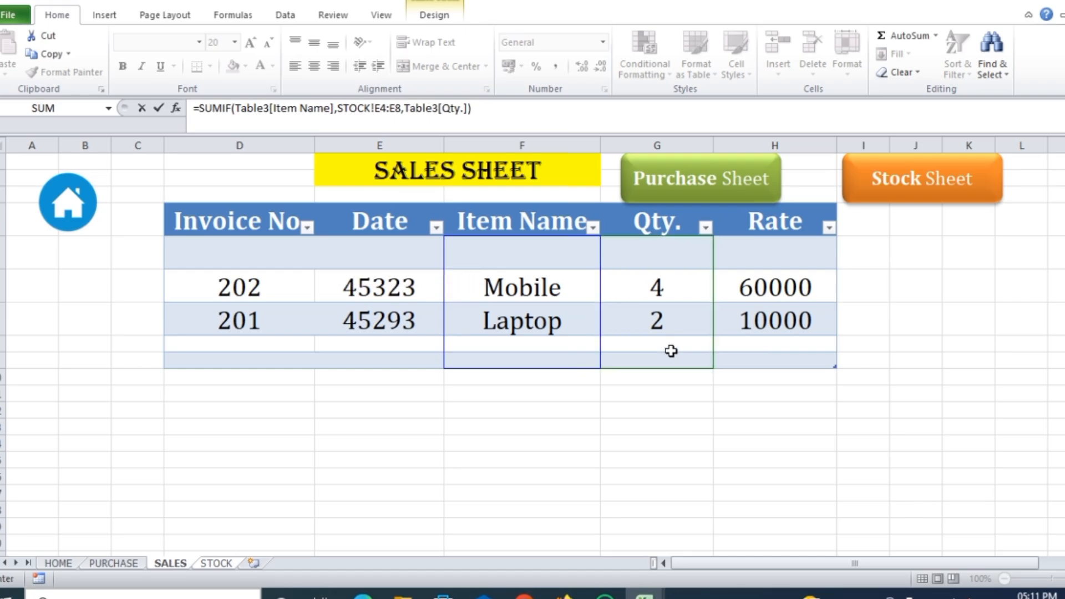
pyautogui.press('Return')
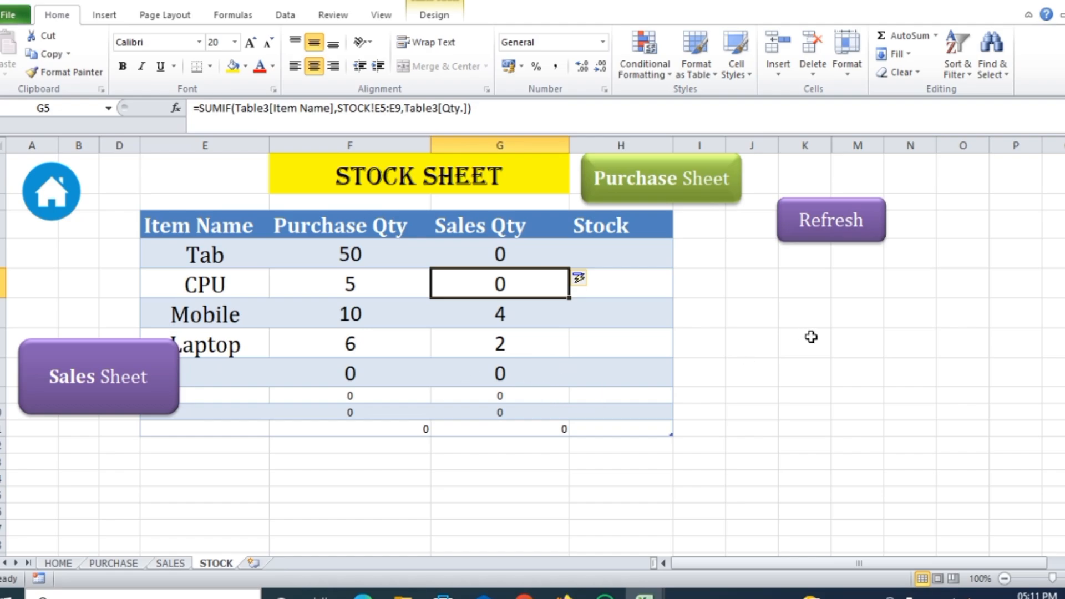
# - Move the Sales Sheet button above the STOCK table, between the home icon and the sheet title
pyautogui.click(102, 485)
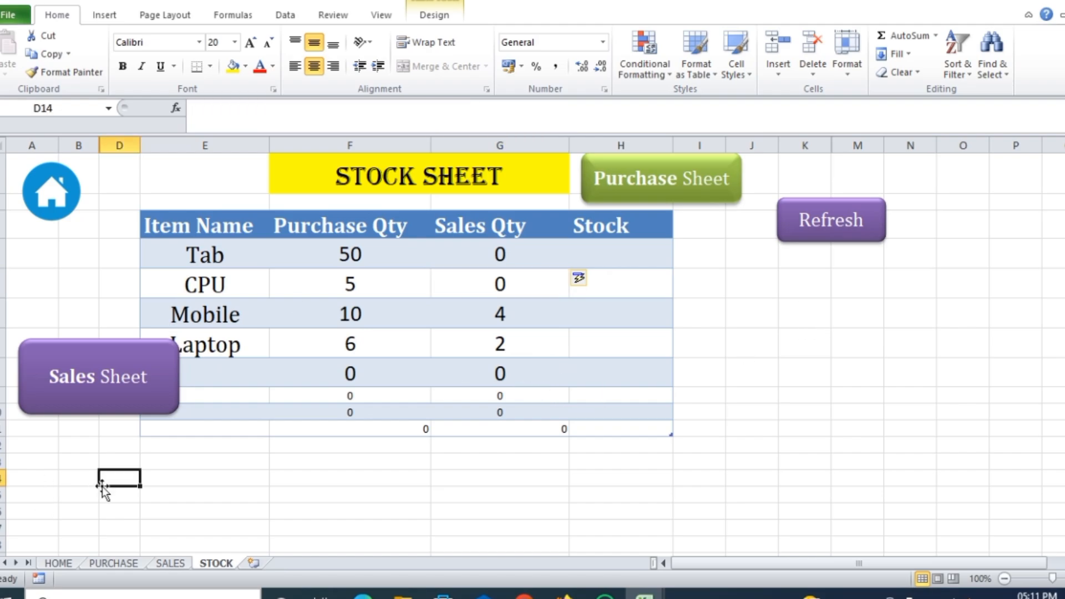
pyautogui.click(115, 412)
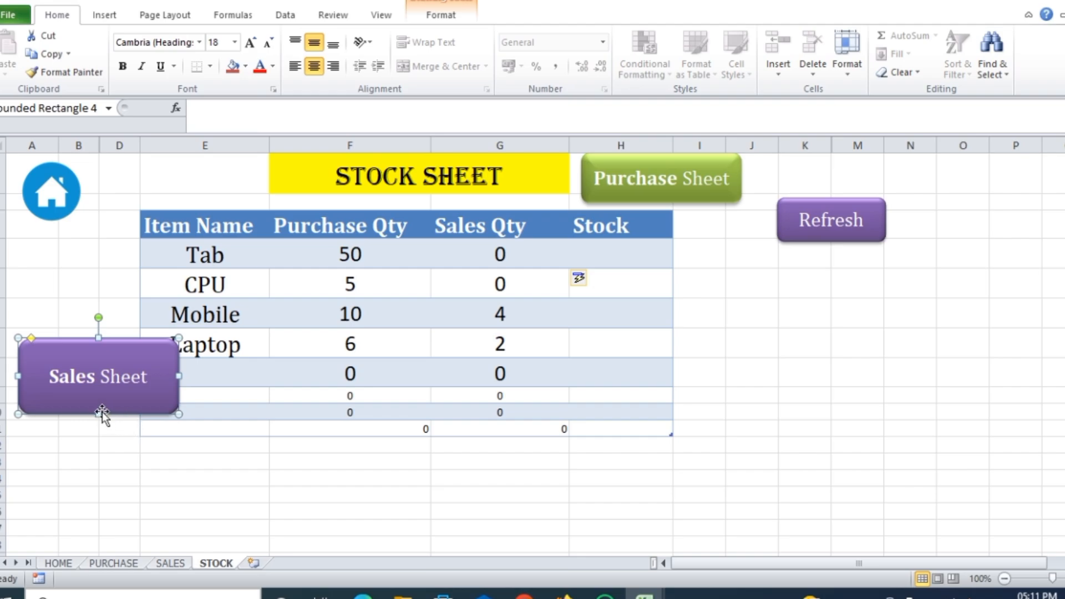
pyautogui.moveTo(101, 412); pyautogui.dragTo(167, 204)
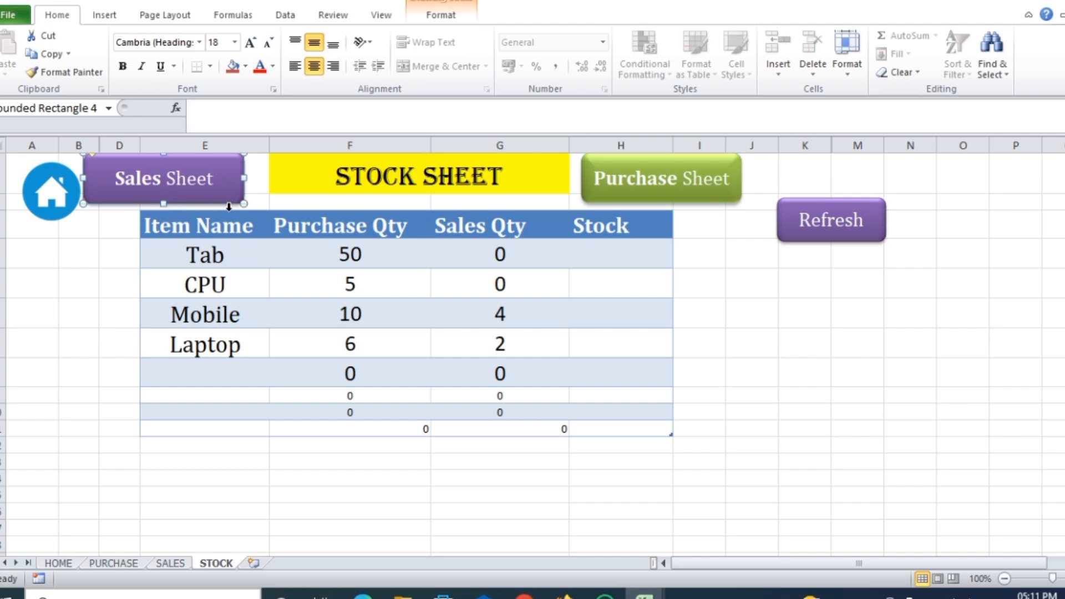
pyautogui.press('Down')
pyautogui.press('Down')
pyautogui.press('Down')
pyautogui.press('Down')
pyautogui.press('Right')
pyautogui.press('Right')
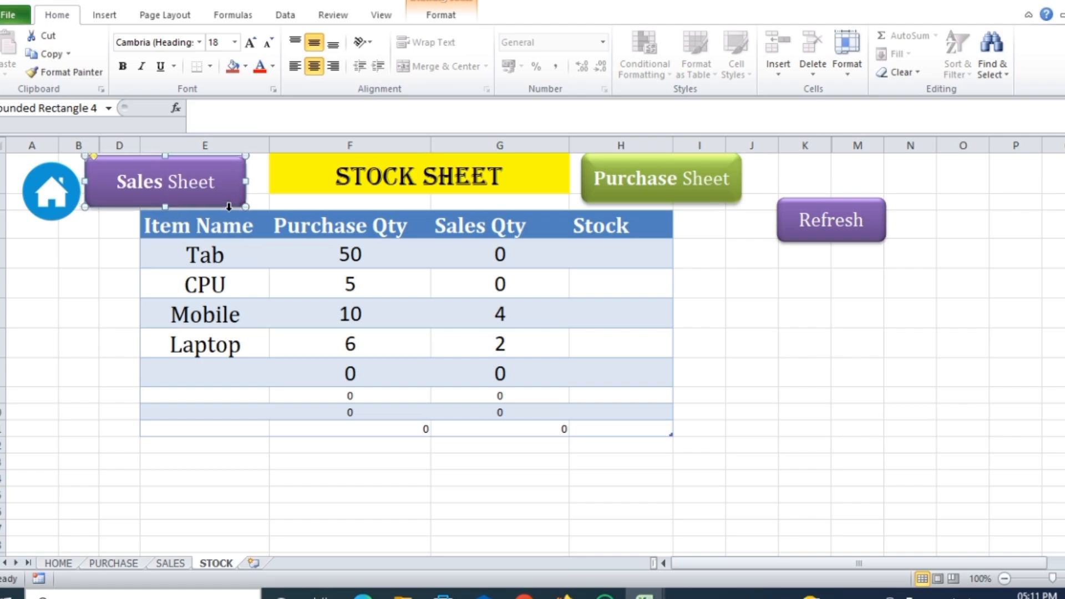
pyautogui.press('Right')
pyautogui.click(787, 382)
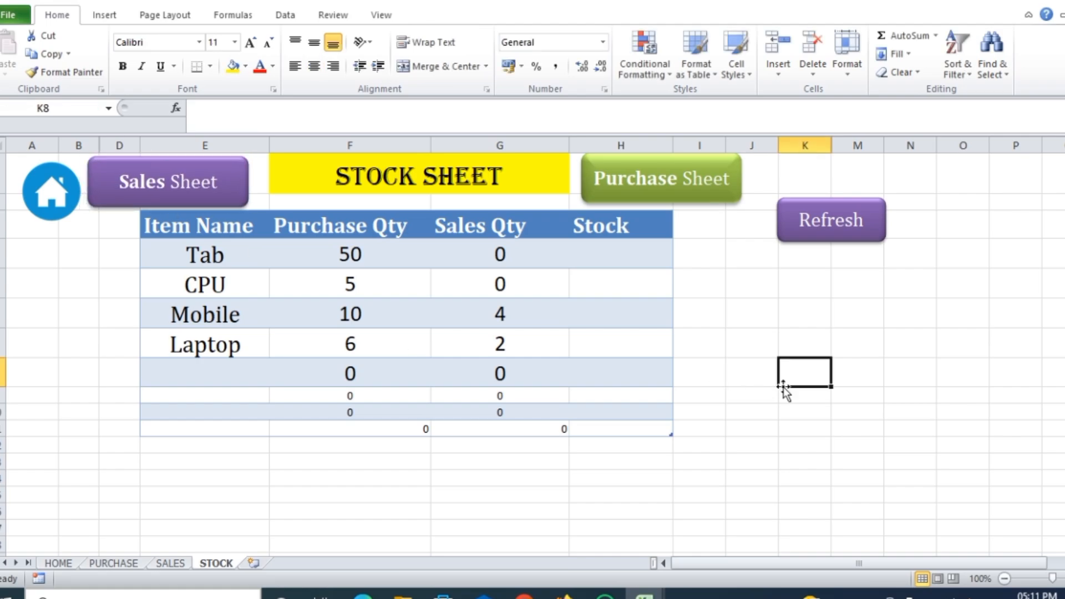
# - Calculate the Stock column from H4 by subtracting Sales Qty from Purchase Qty
pyautogui.click(614, 259)
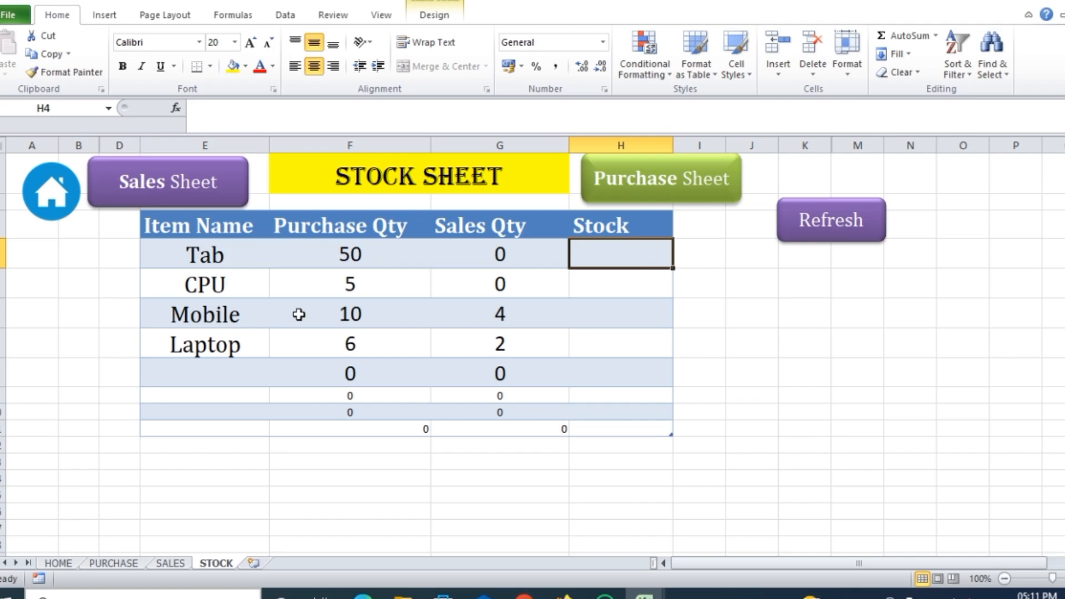
pyautogui.write('=')
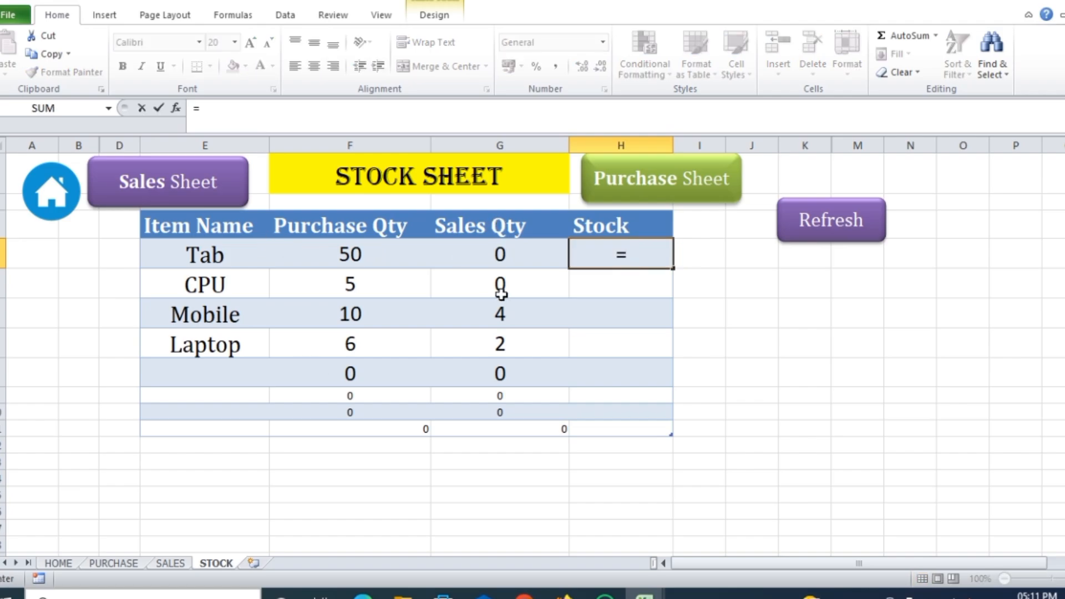
pyautogui.click(355, 254)
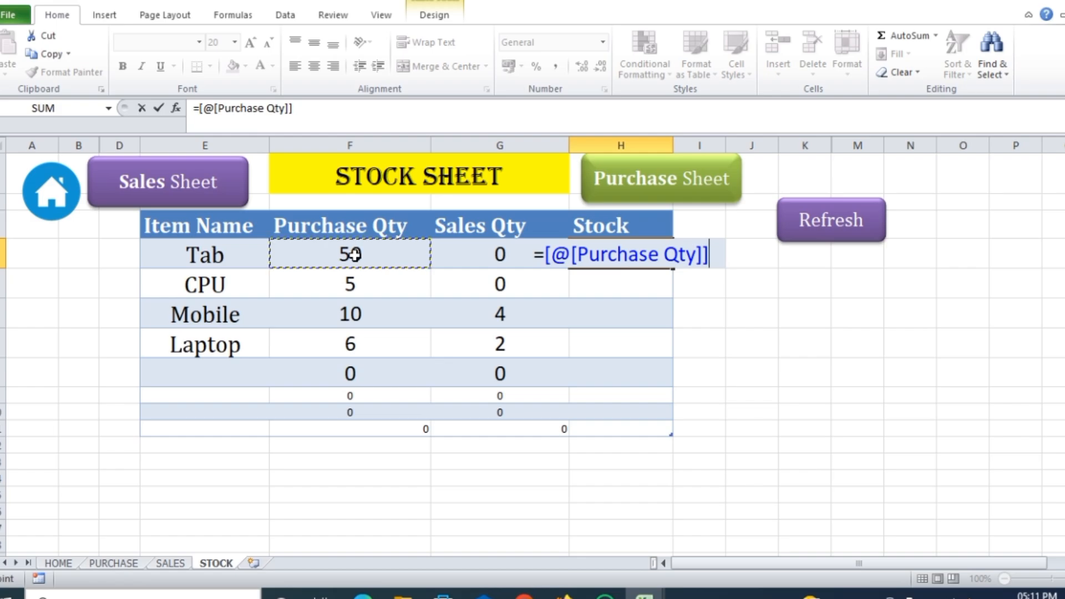
pyautogui.write('-')
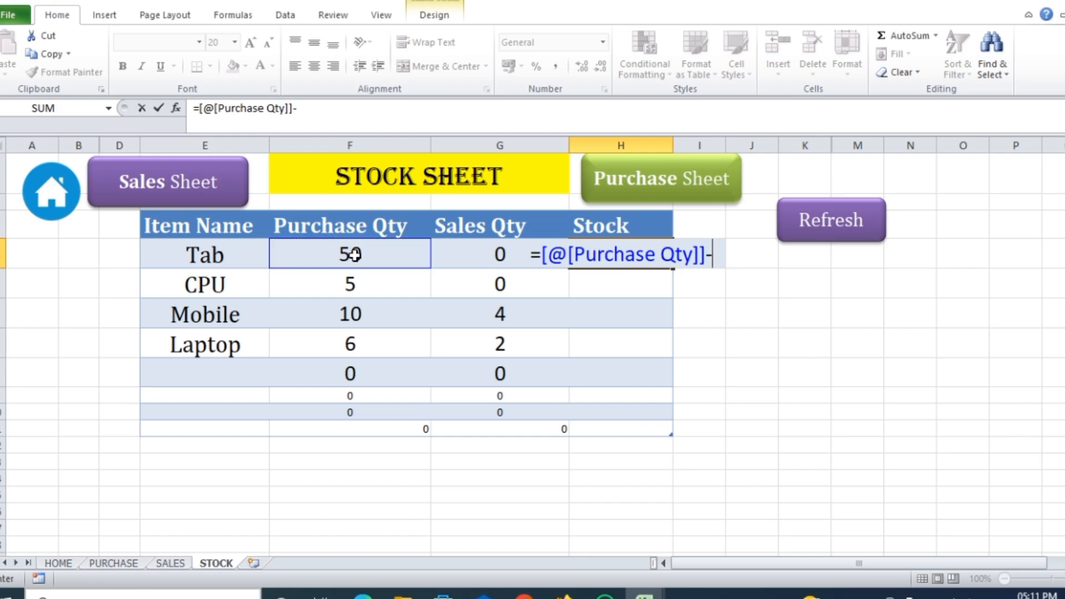
pyautogui.click(498, 255)
pyautogui.press('Return')
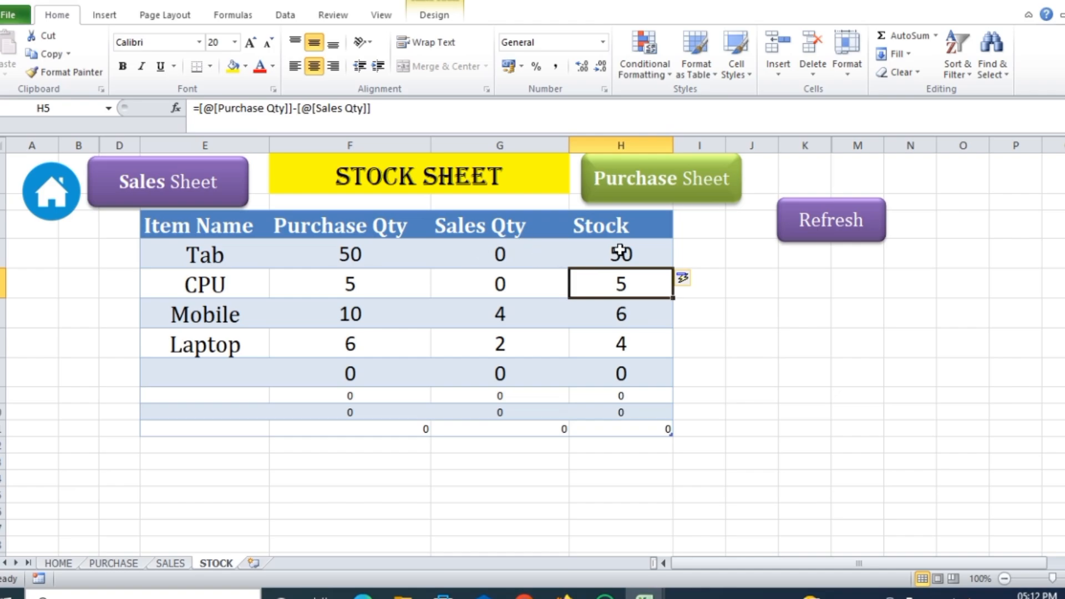
pyautogui.click(908, 372)
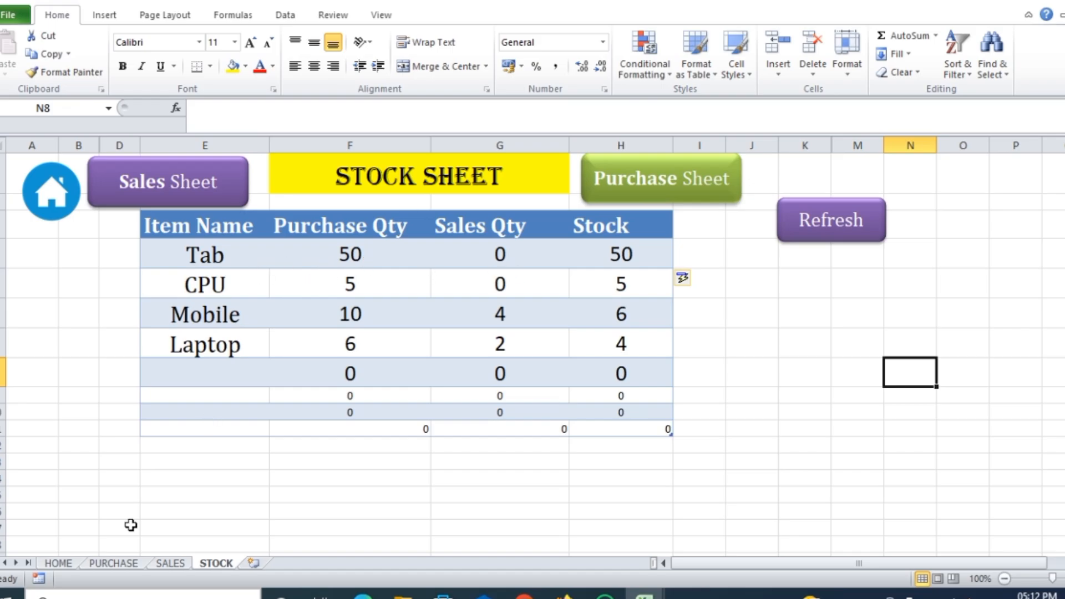
# - Check the existing invoices on the SALES sheet, and on HOME set the entry name to Sales and the invoice number to 203
pyautogui.click(170, 563)
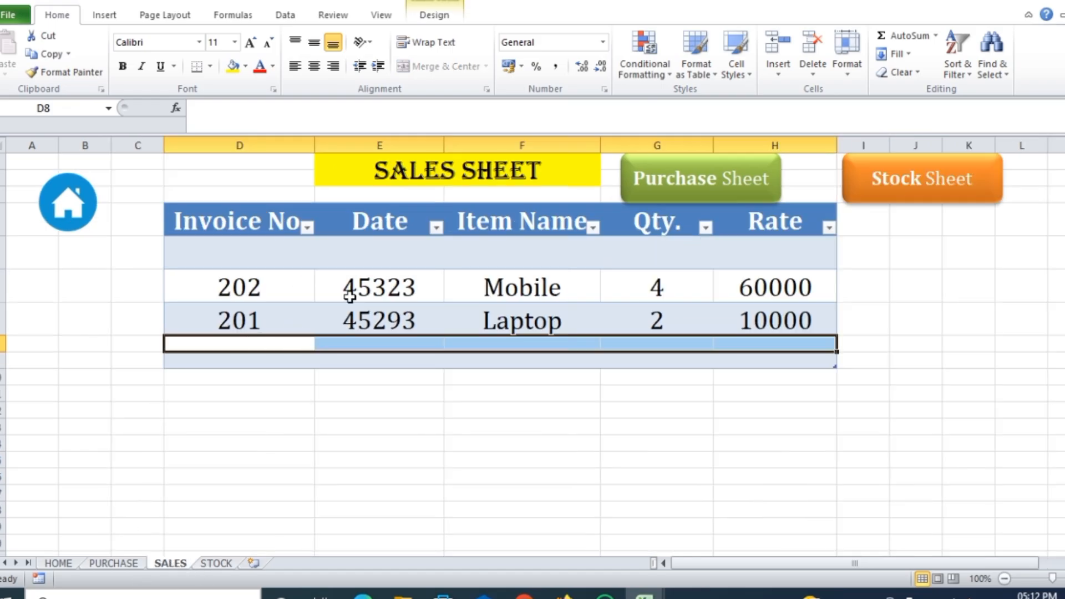
pyautogui.click(59, 563)
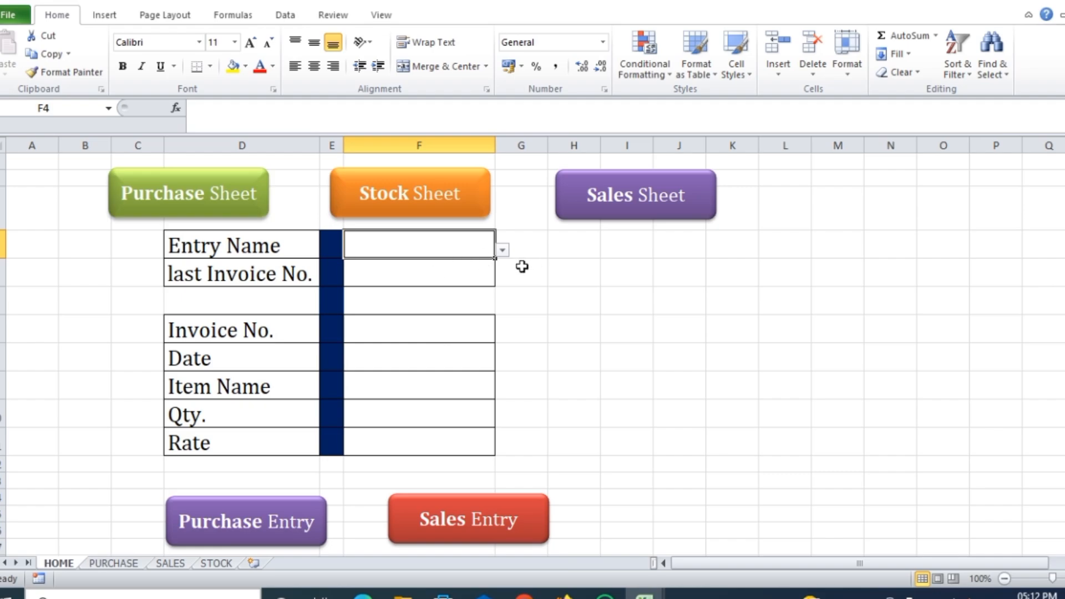
pyautogui.click(502, 250)
pyautogui.click(364, 276)
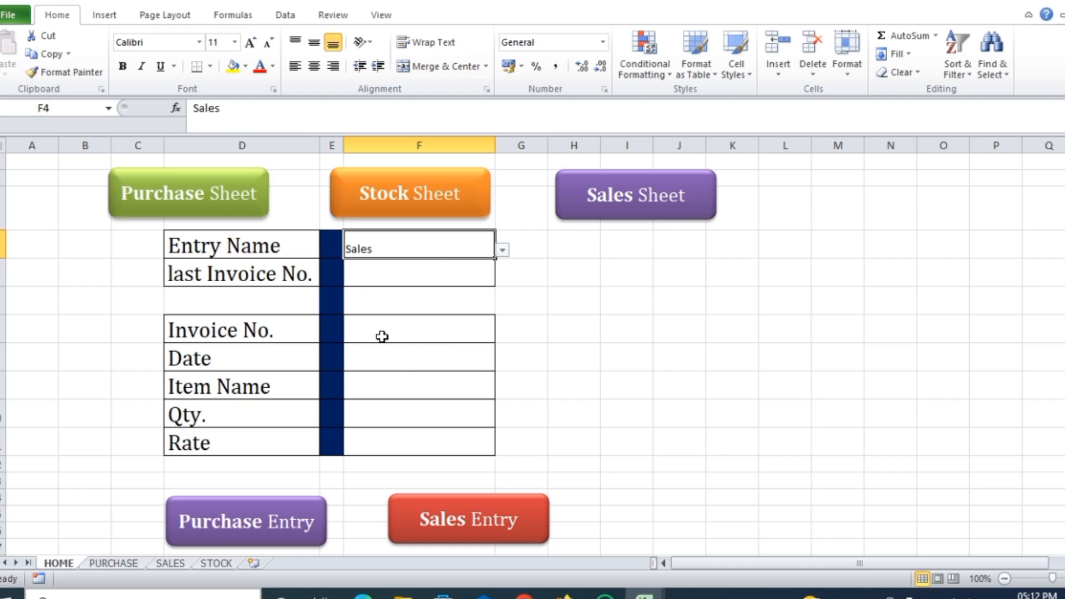
pyautogui.click(380, 330)
pyautogui.write('10')
pyautogui.press('BackSpace')
pyautogui.press('BackSpace')
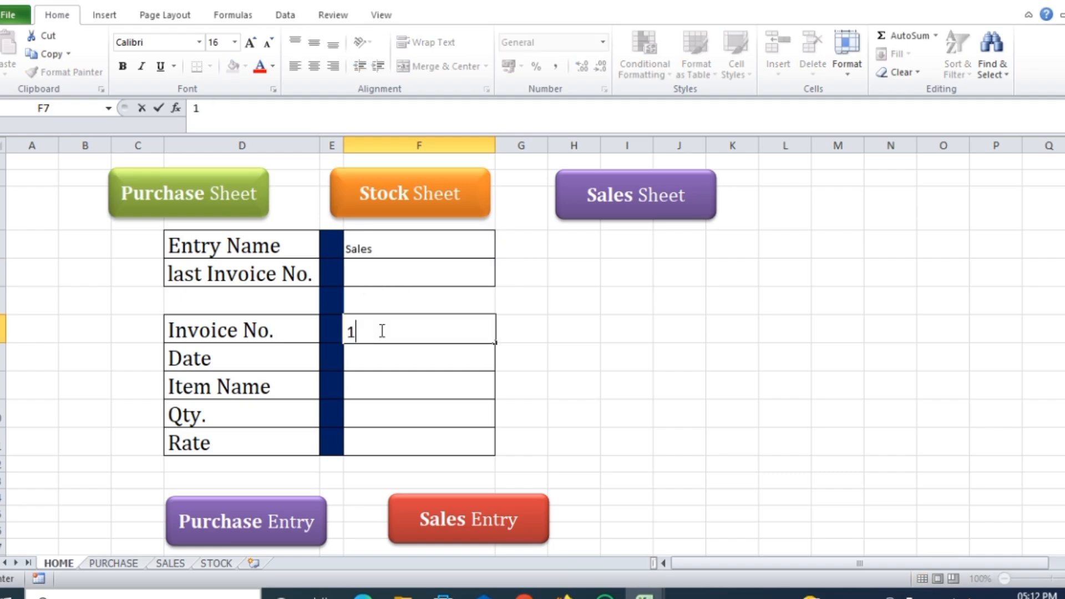
pyautogui.write('203')
# - Complete the sales form with date 02/02/2024, item Tab, quantity 20 and rate 100000, and record it as a sales entry
pyautogui.click(375, 358)
pyautogui.write('02/02/2024')
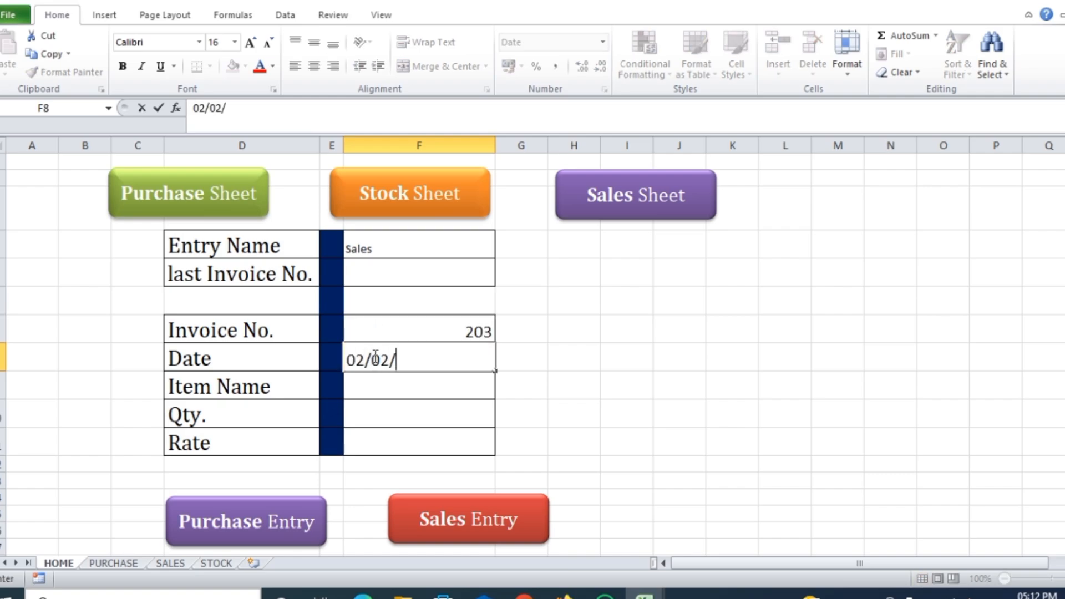
pyautogui.click(367, 378)
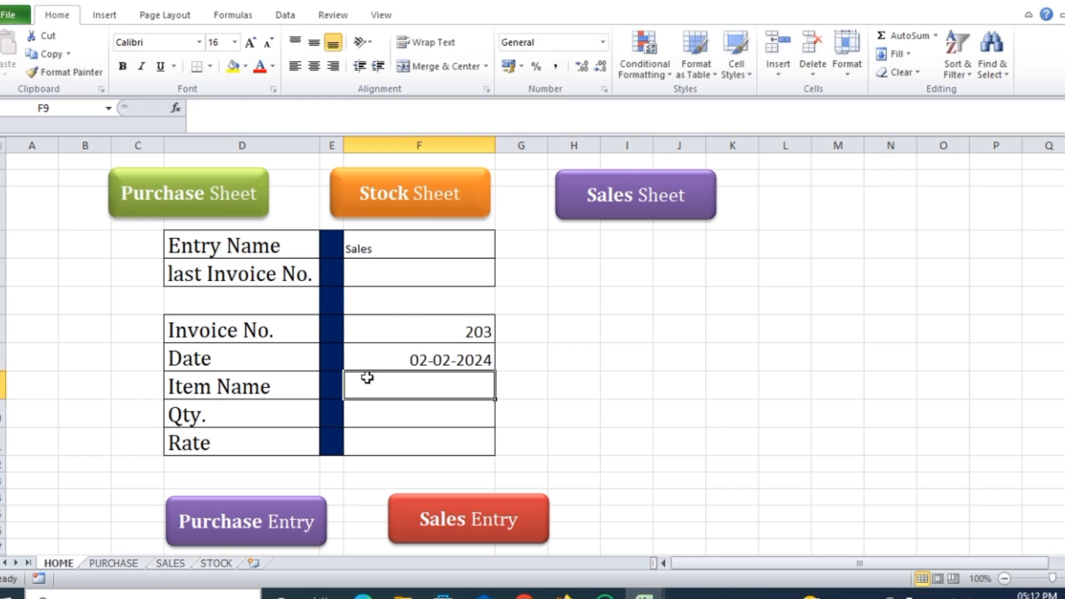
pyautogui.write('Tab')
pyautogui.click(368, 410)
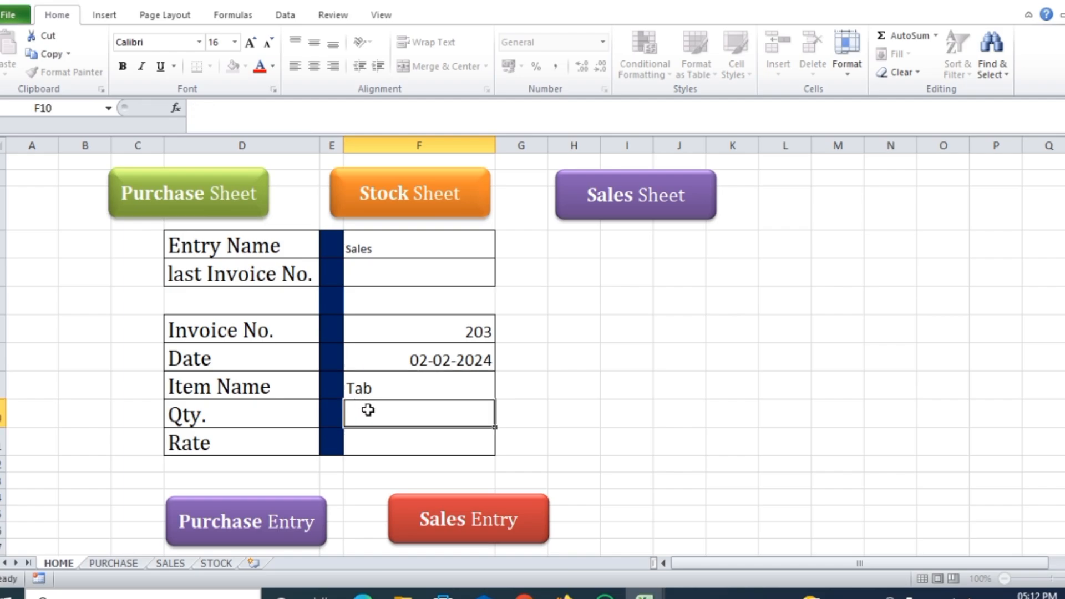
pyautogui.write('20')
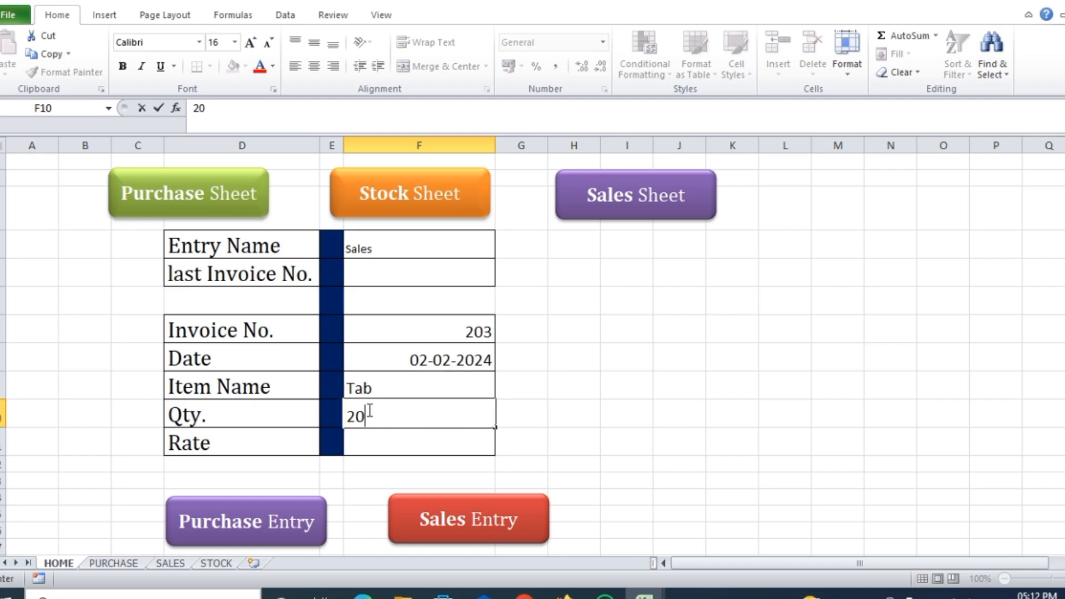
pyautogui.click(372, 442)
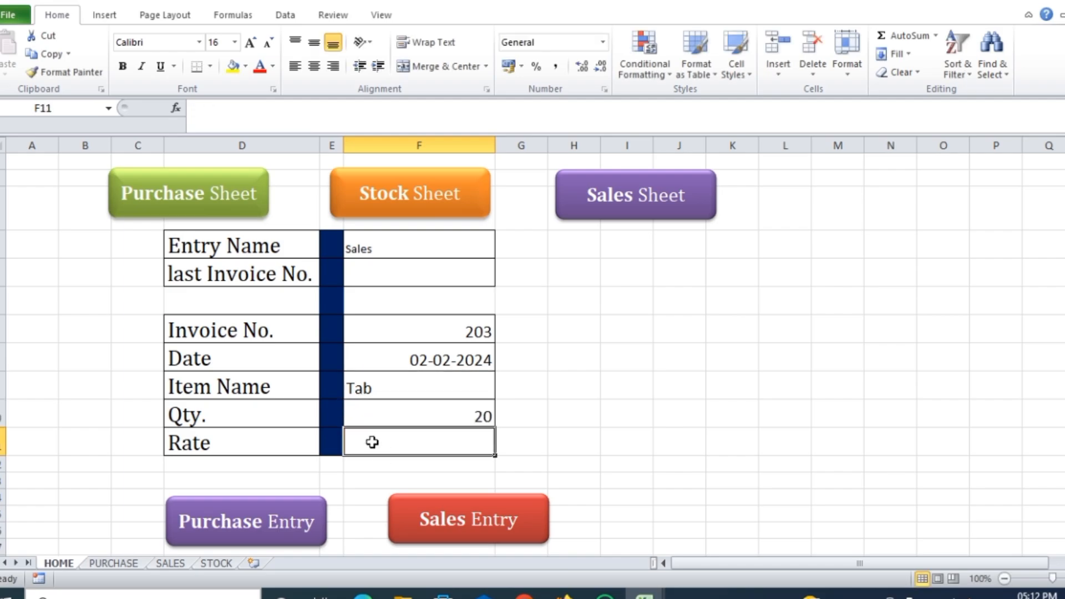
pyautogui.write('10000')
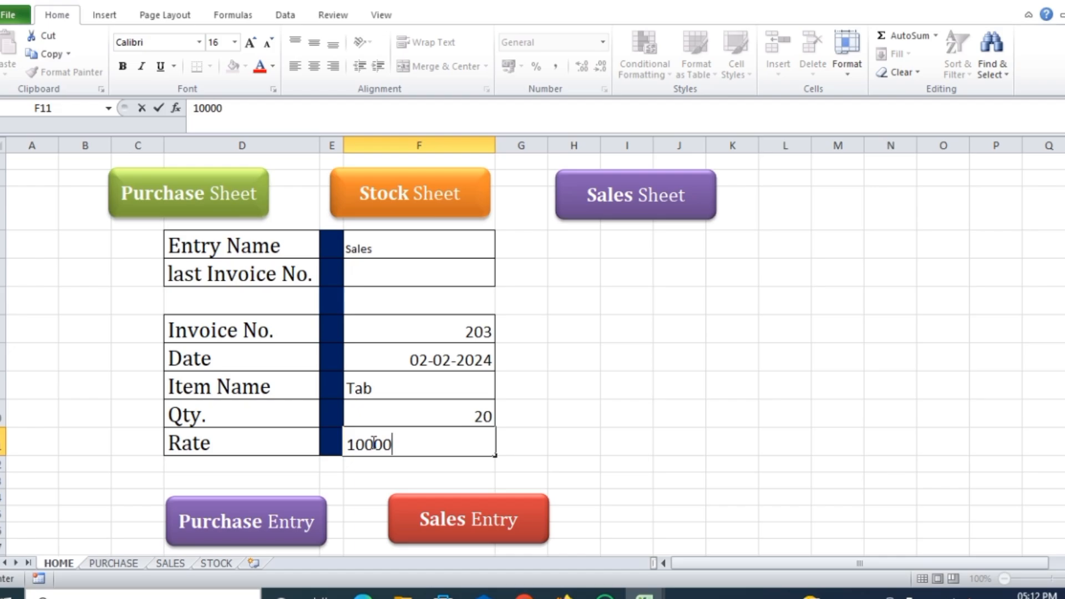
pyautogui.write('0')
pyautogui.click(526, 539)
# - Check the item quantities on the STOCK sheet against the records on the SALES and PURCHASE sheets
pyautogui.click(215, 563)
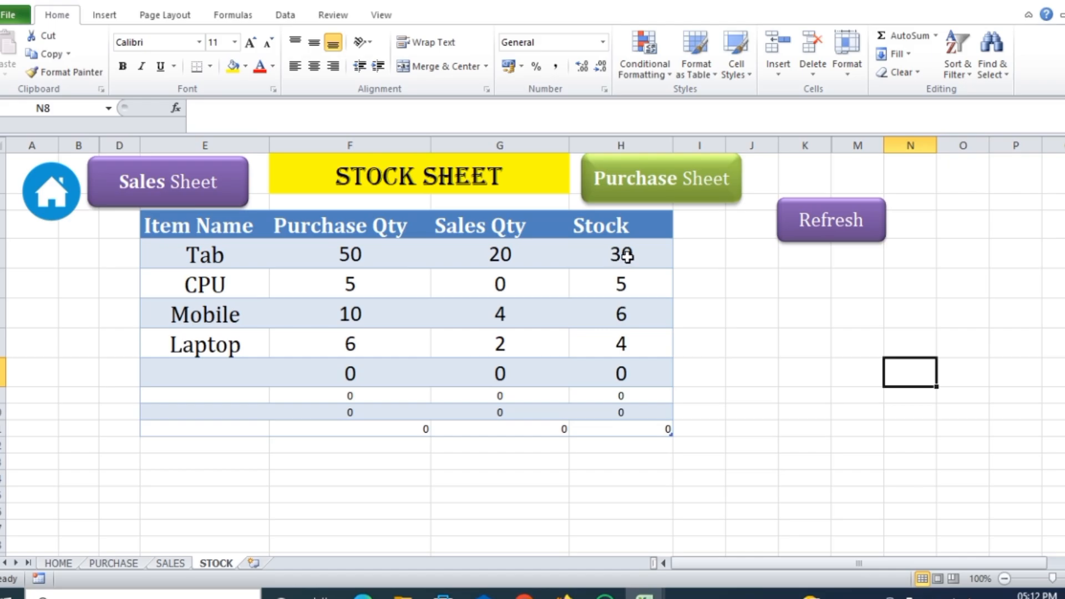
pyautogui.click(176, 565)
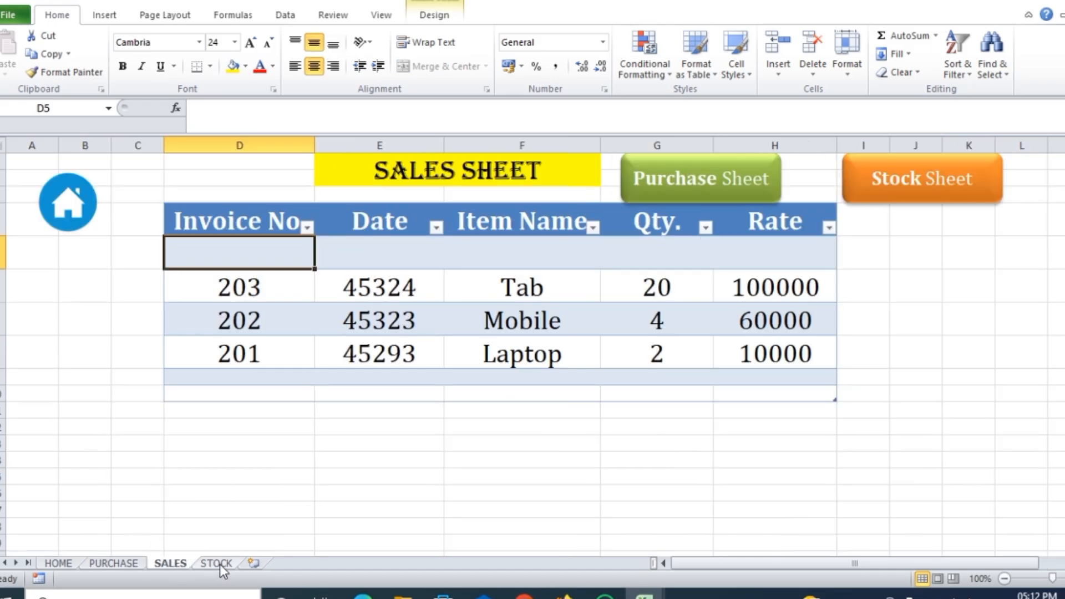
pyautogui.click(114, 565)
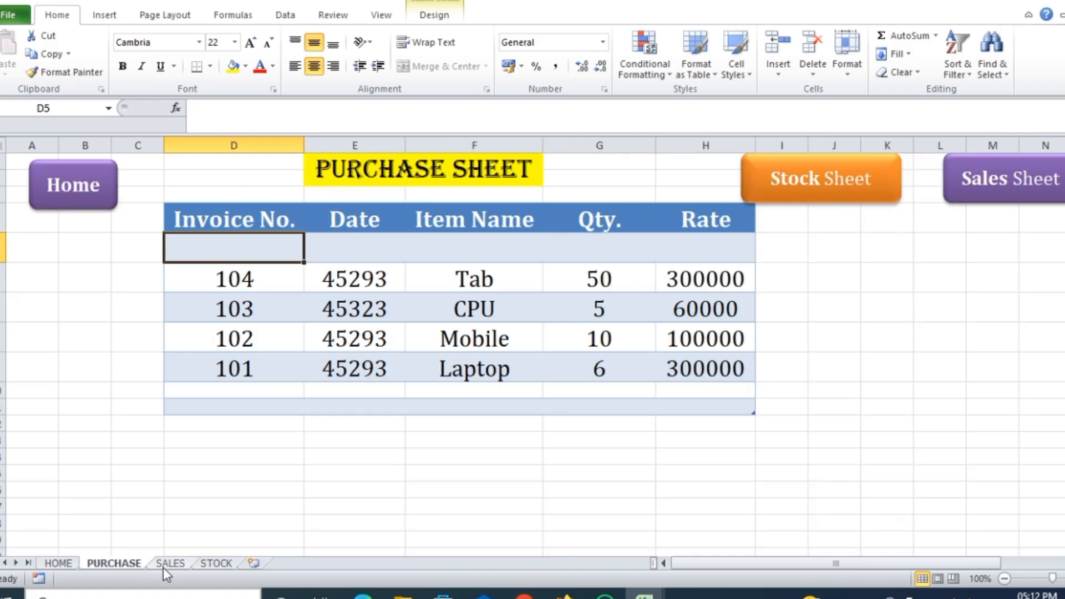
pyautogui.click(169, 564)
pyautogui.click(219, 564)
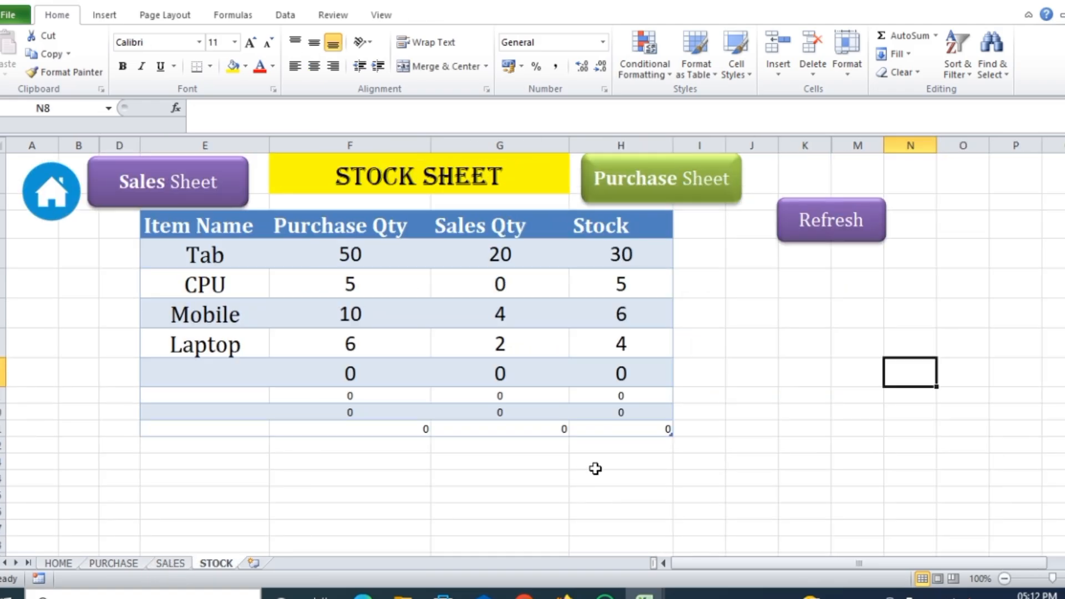
pyautogui.click(744, 462)
# - Capitalize the first letter of the D5 label on the HOME sheet so it reads Last Invoice No
pyautogui.click(59, 563)
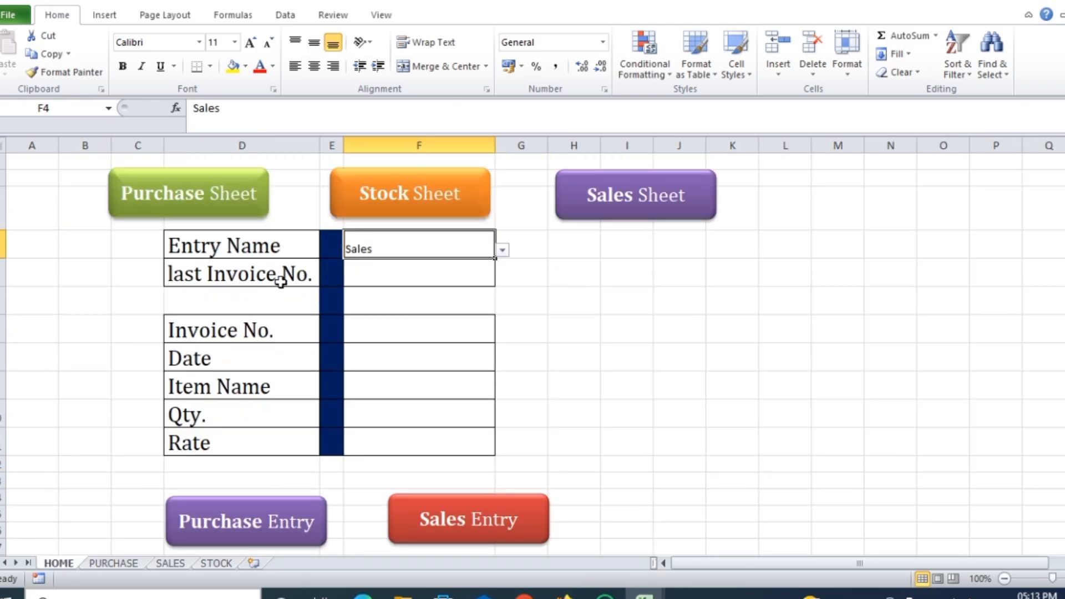
pyautogui.doubleClick(177, 279)
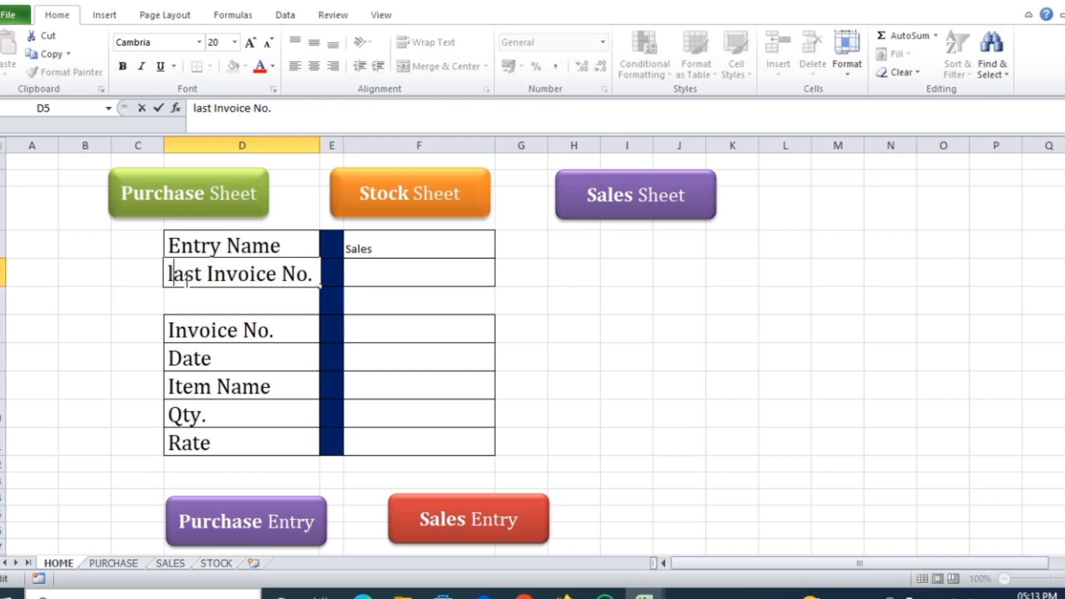
pyautogui.press('BackSpace')
pyautogui.write('L')
pyautogui.click(658, 339)
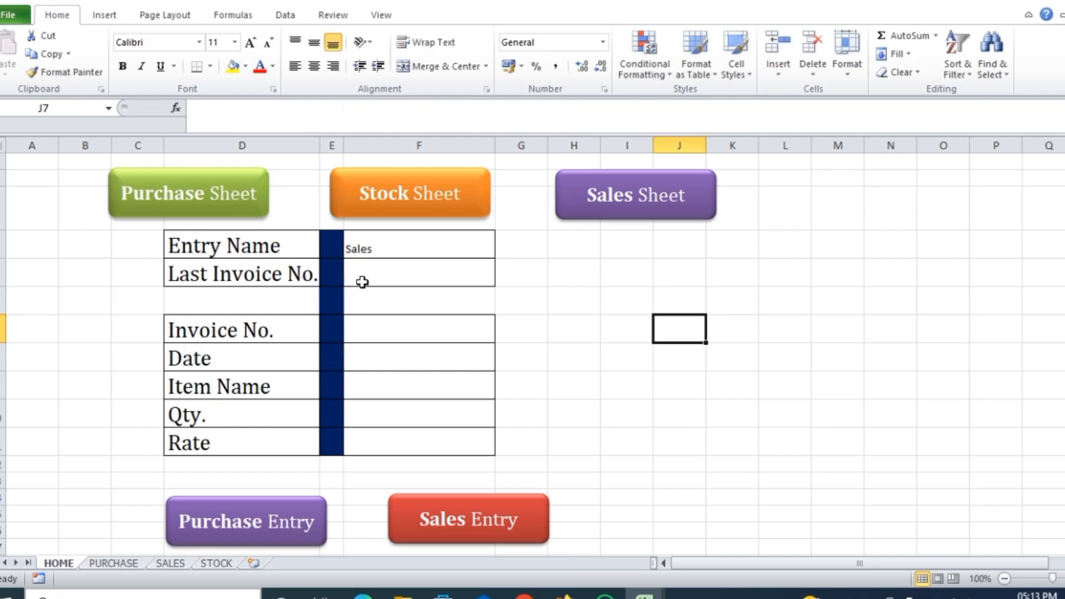
pyautogui.click(362, 278)
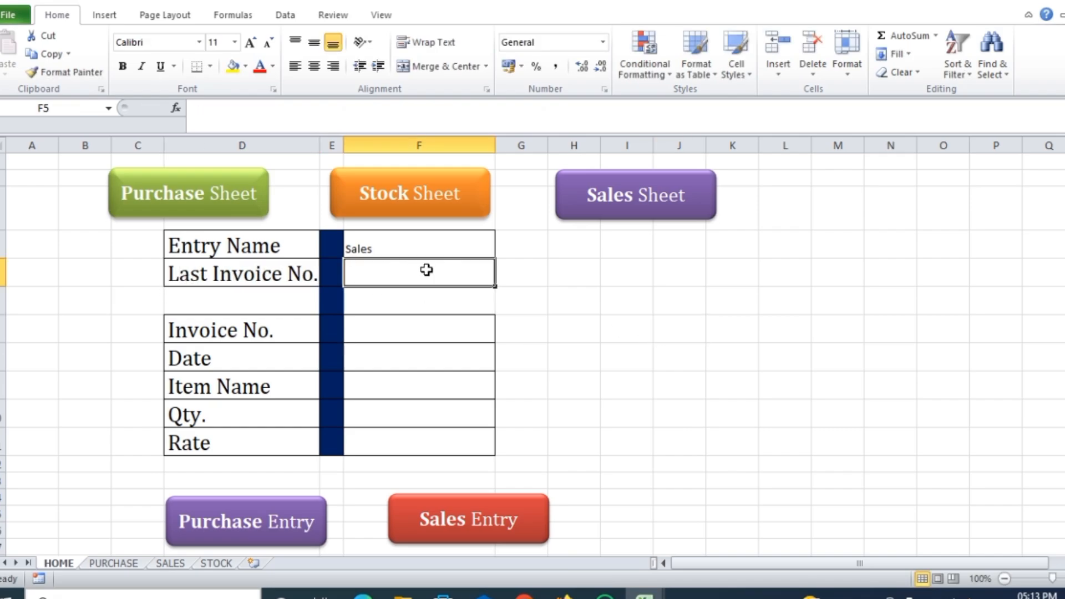
pyautogui.click(395, 335)
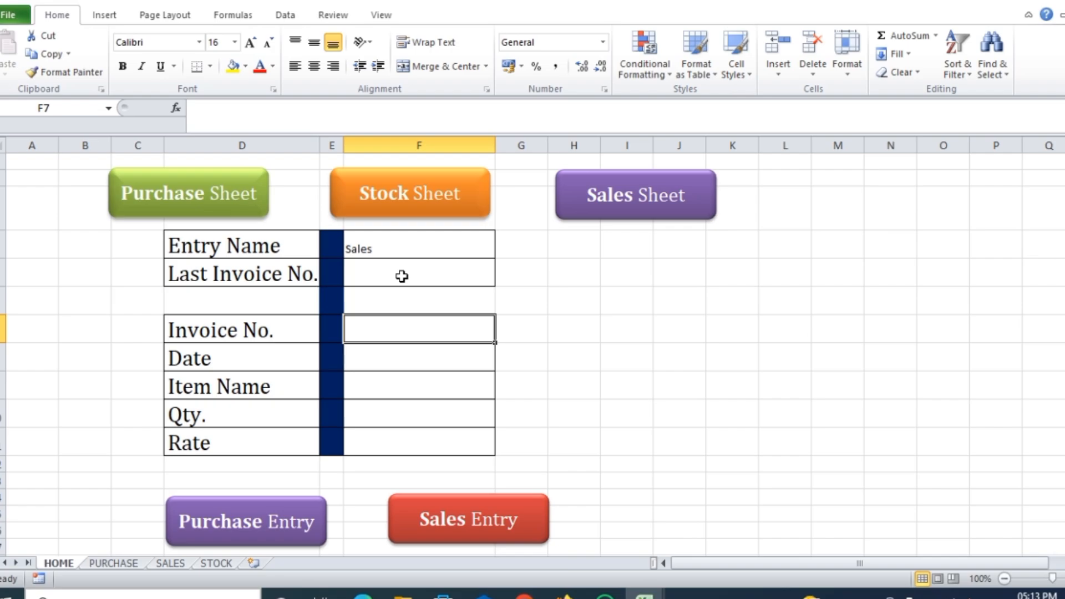
pyautogui.click(374, 275)
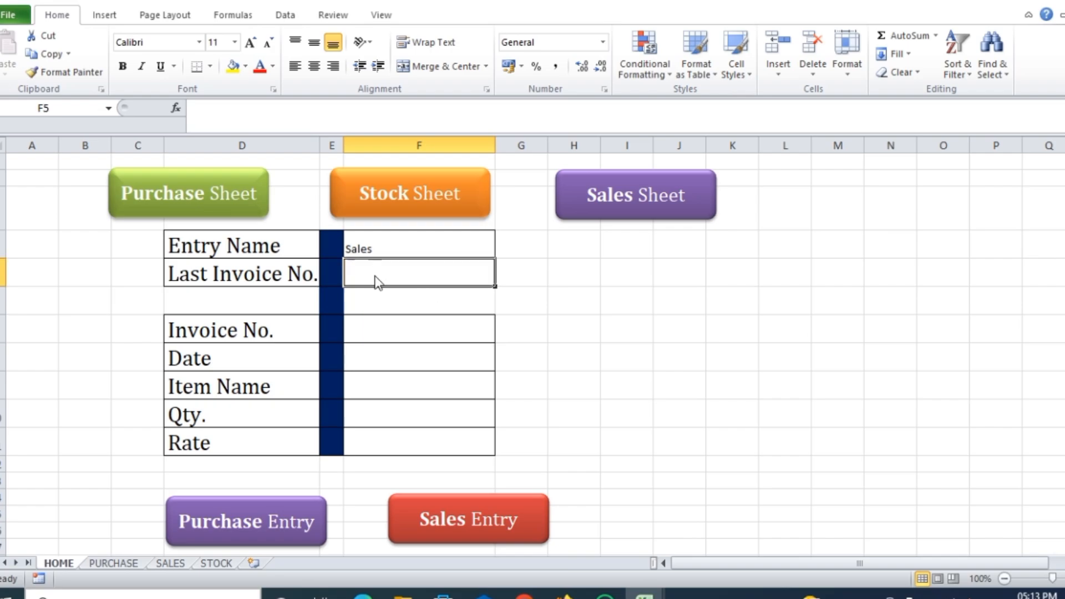
pyautogui.click(480, 252)
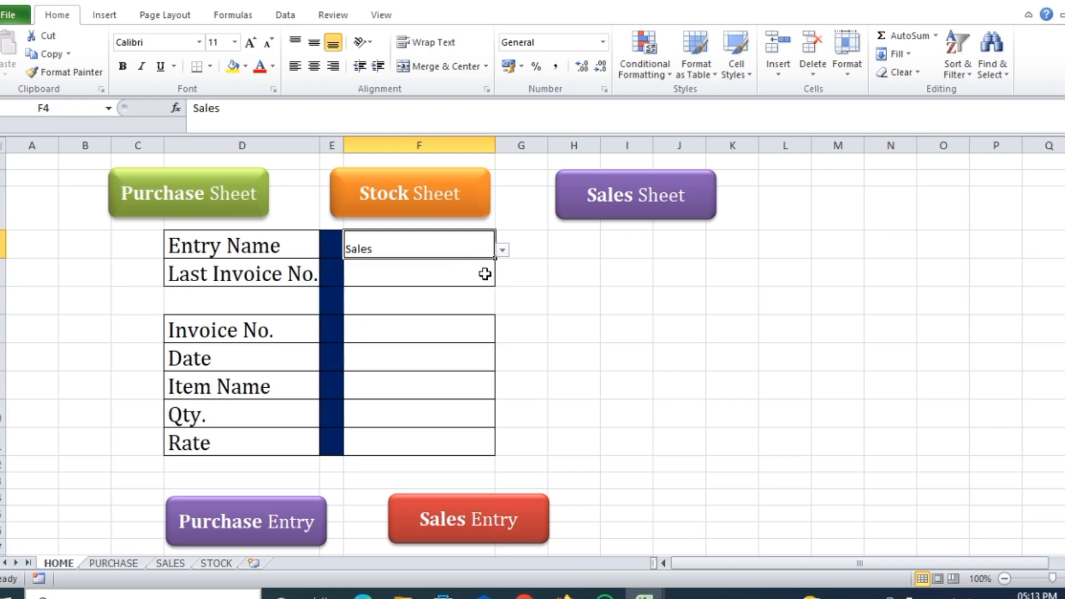
pyautogui.click(420, 279)
pyautogui.write('=')
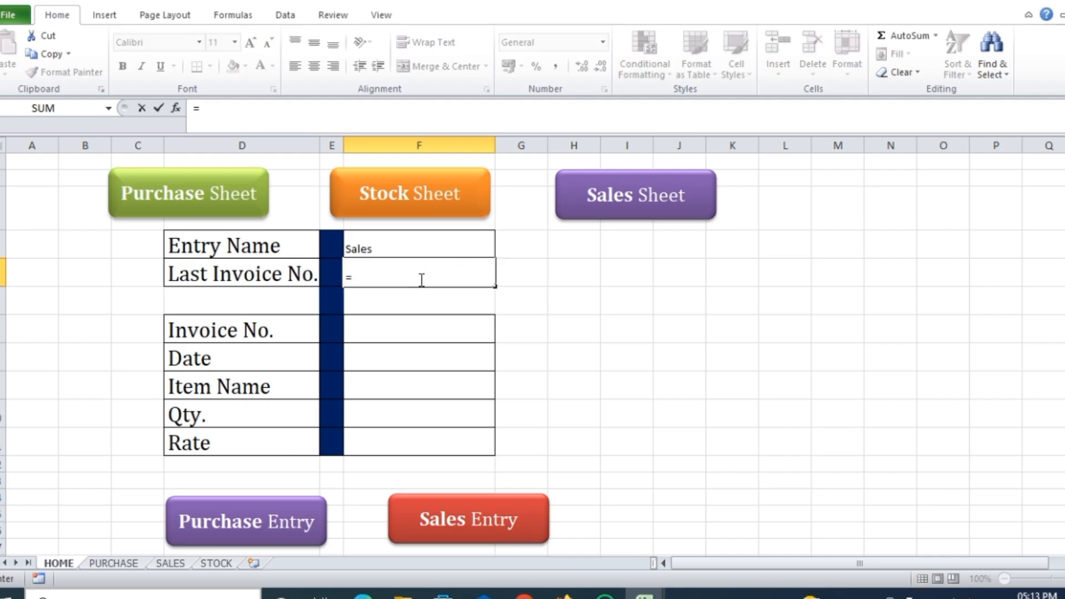
pyautogui.write('mz')
pyautogui.write('x')
pyautogui.press('BackSpace')
pyautogui.press('BackSpace')
pyautogui.write('ax')
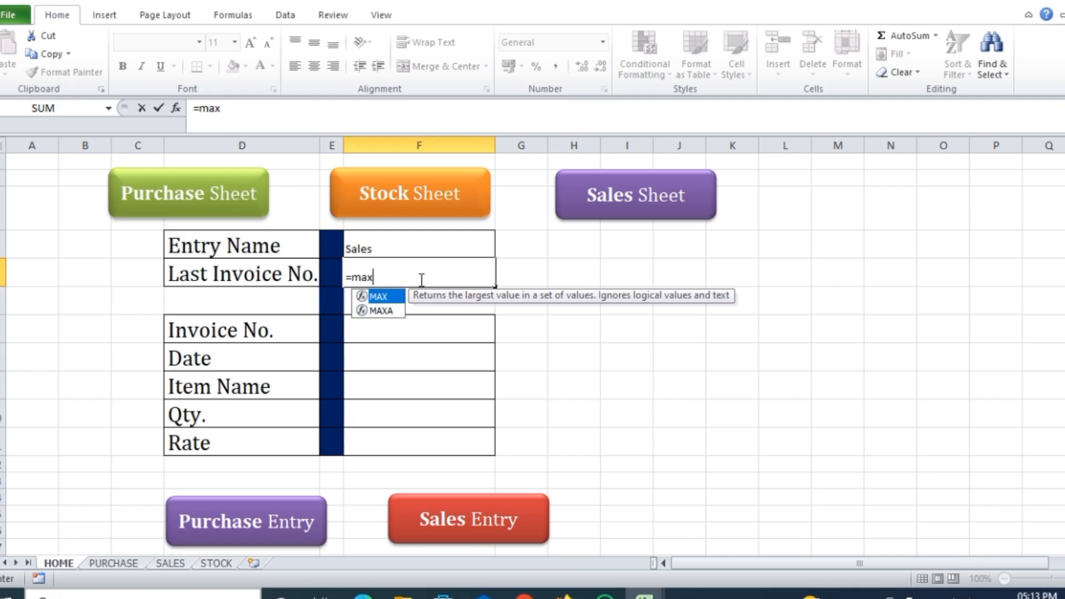
pyautogui.doubleClick(390, 297)
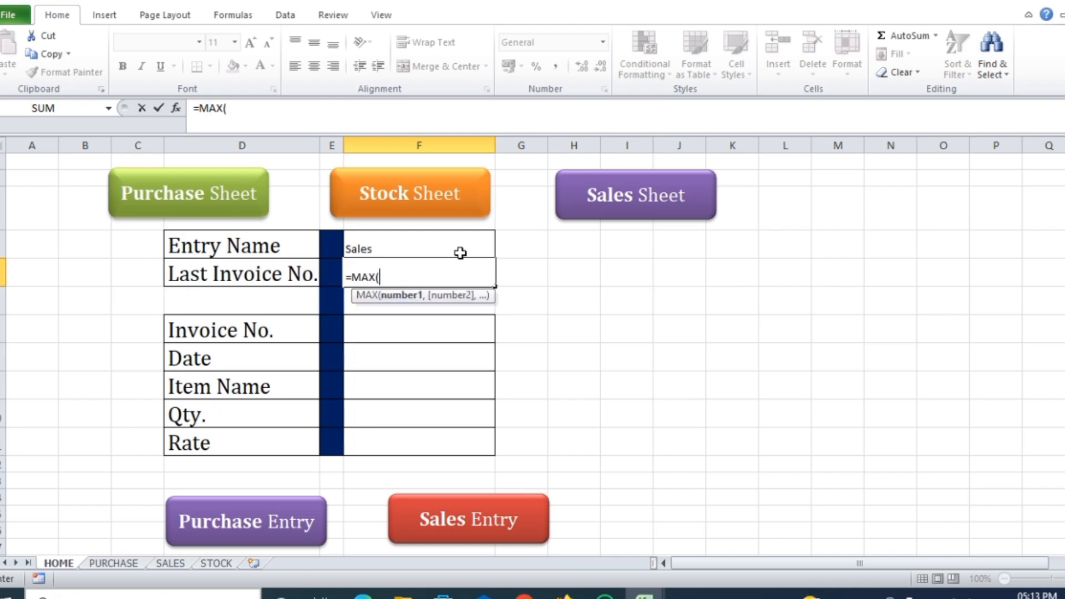
pyautogui.press('BackSpace')
pyautogui.press('Escape')
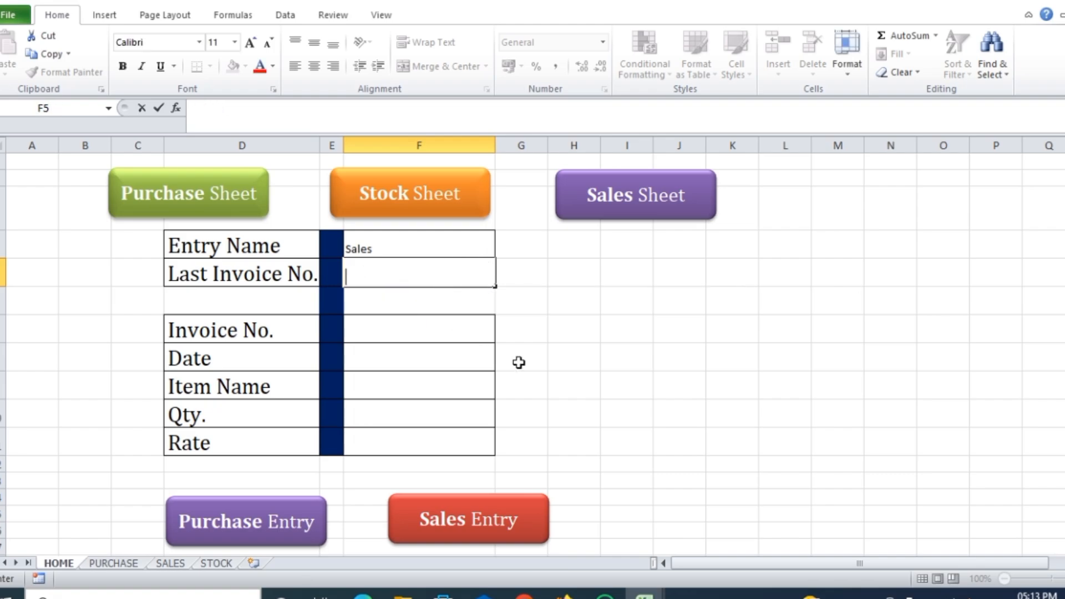
pyautogui.click(572, 358)
# - Set Entry Name to Purchase and calculate Last Invoice No. in F5 as the MAX of PURCHASE!D5:D10
pyautogui.click(474, 244)
pyautogui.click(503, 253)
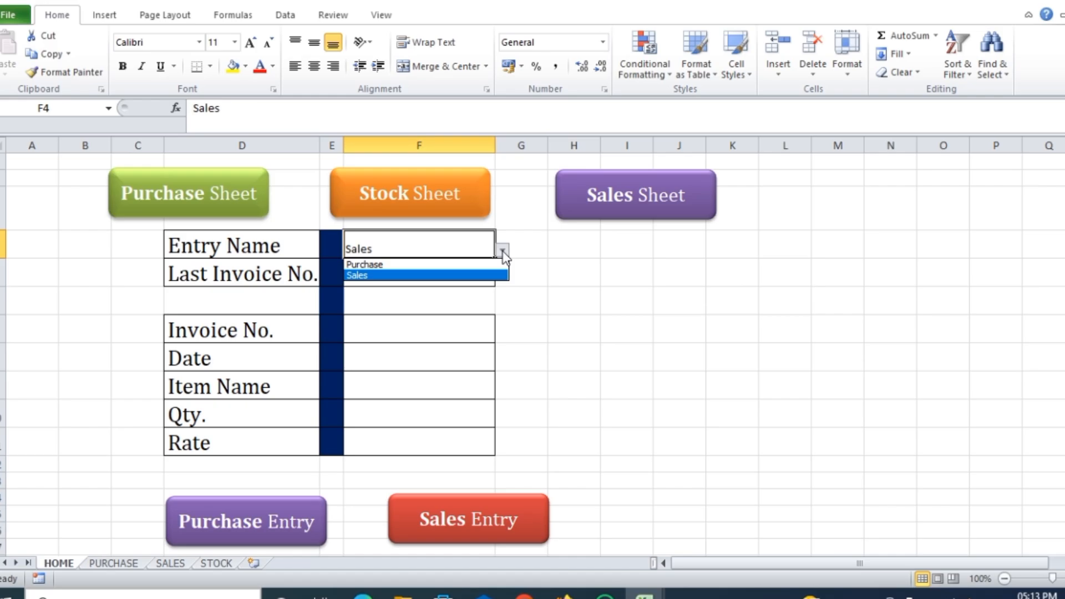
pyautogui.click(388, 266)
pyautogui.click(356, 276)
pyautogui.write('=max')
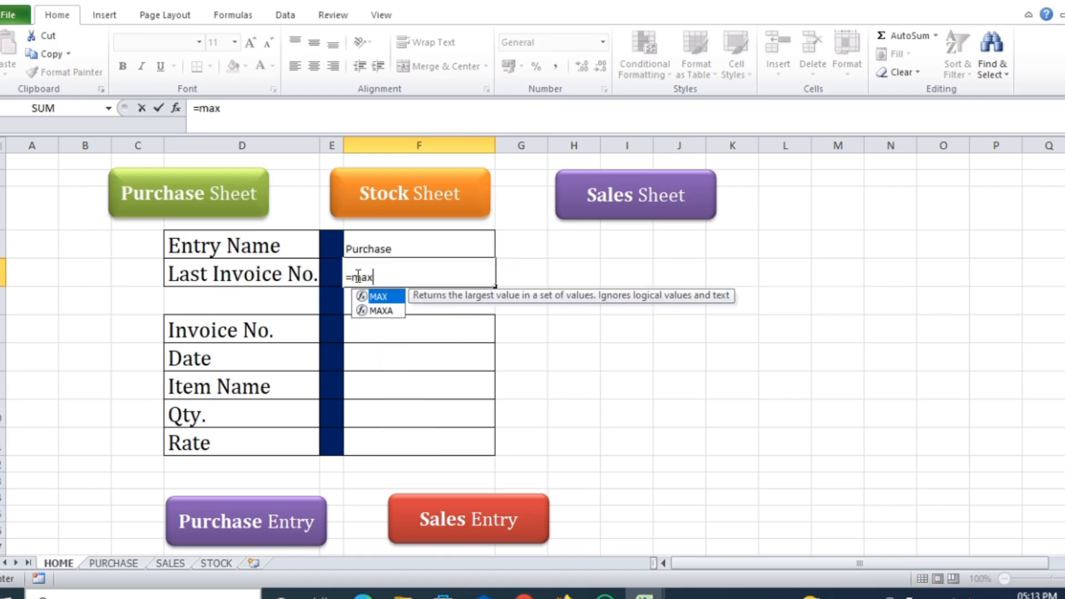
pyautogui.doubleClick(383, 298)
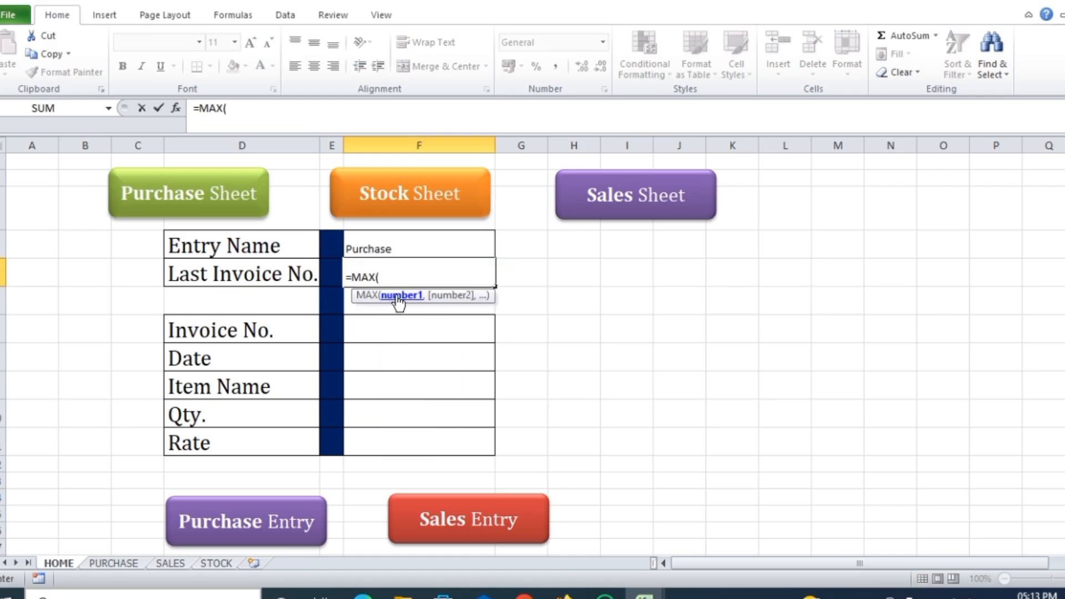
pyautogui.click(114, 564)
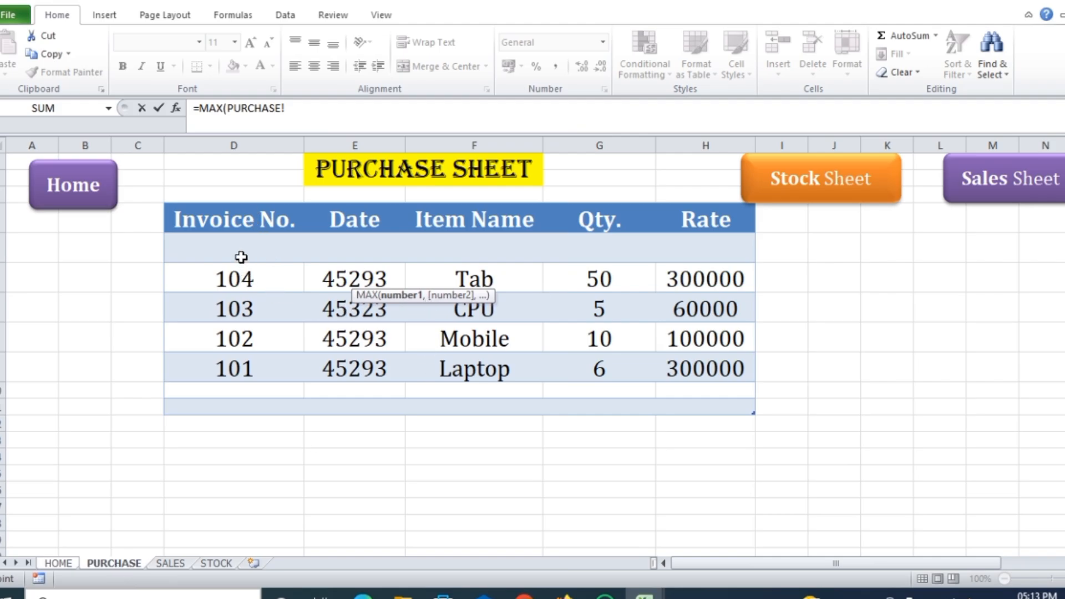
pyautogui.moveTo(241, 257); pyautogui.dragTo(238, 387)
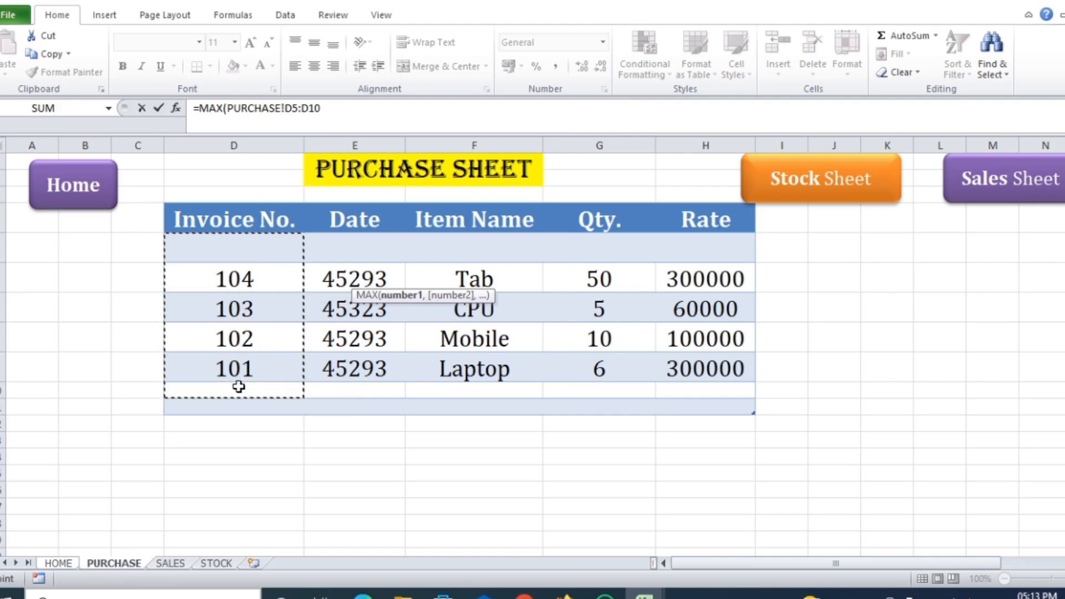
pyautogui.press('Return')
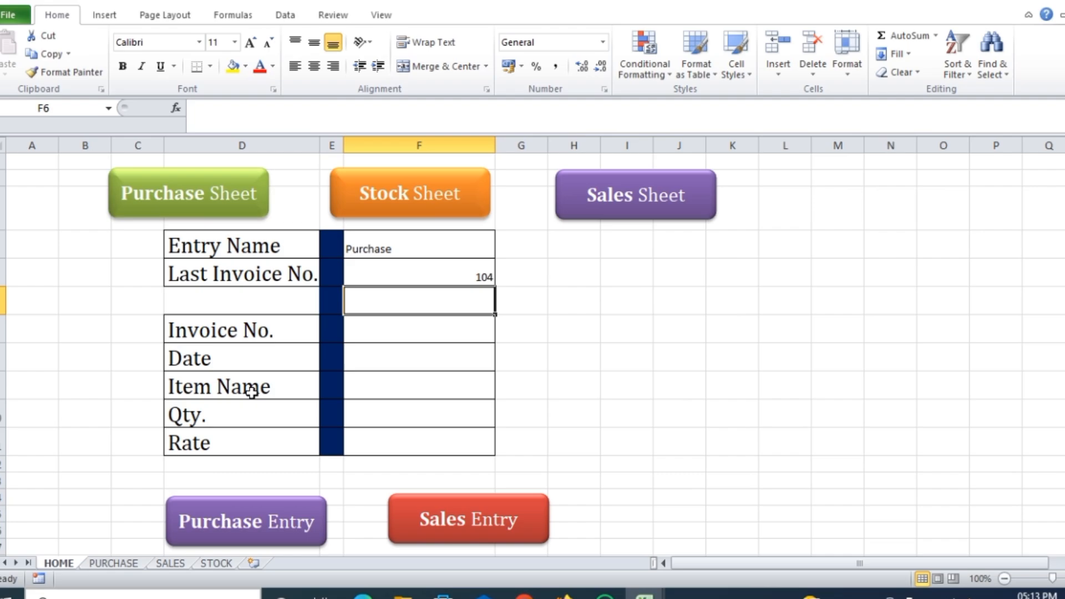
# - Review the F5 formula and switch Entry Name to Sales
pyautogui.click(472, 274)
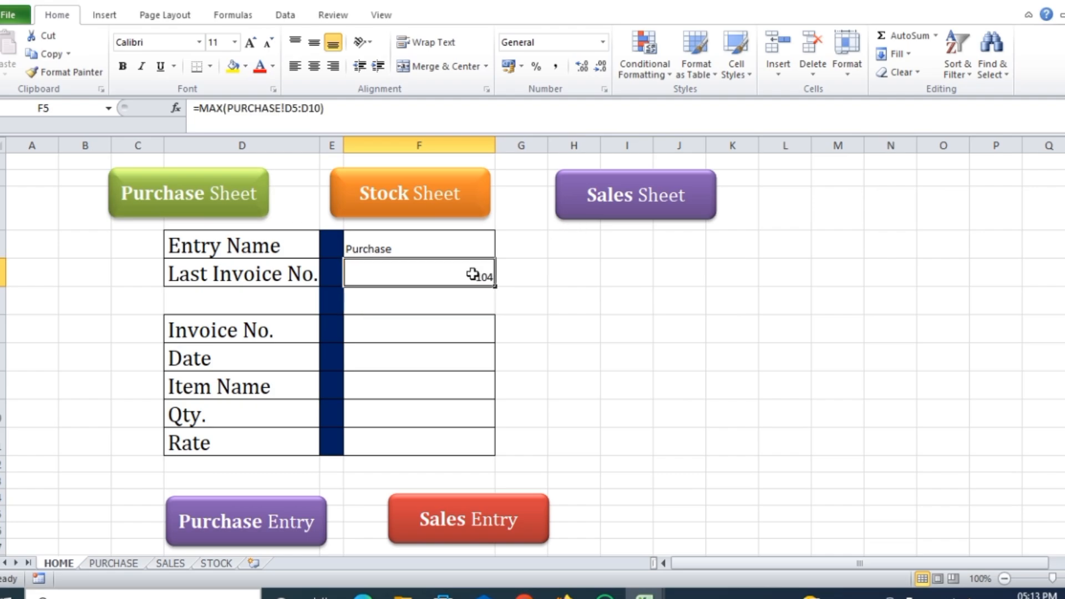
pyautogui.click(435, 251)
pyautogui.click(502, 250)
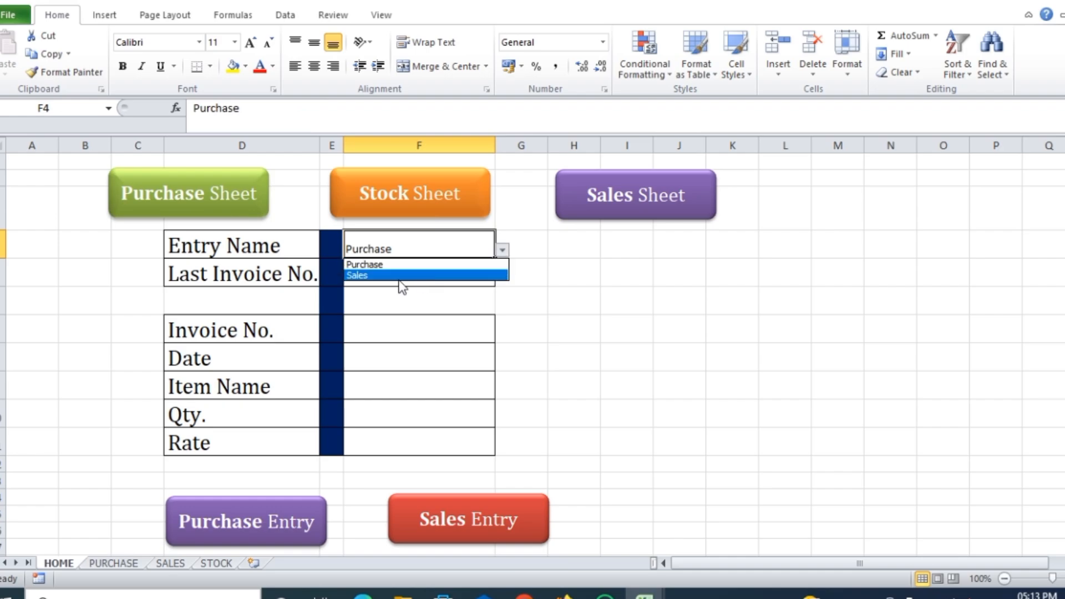
pyautogui.click(365, 276)
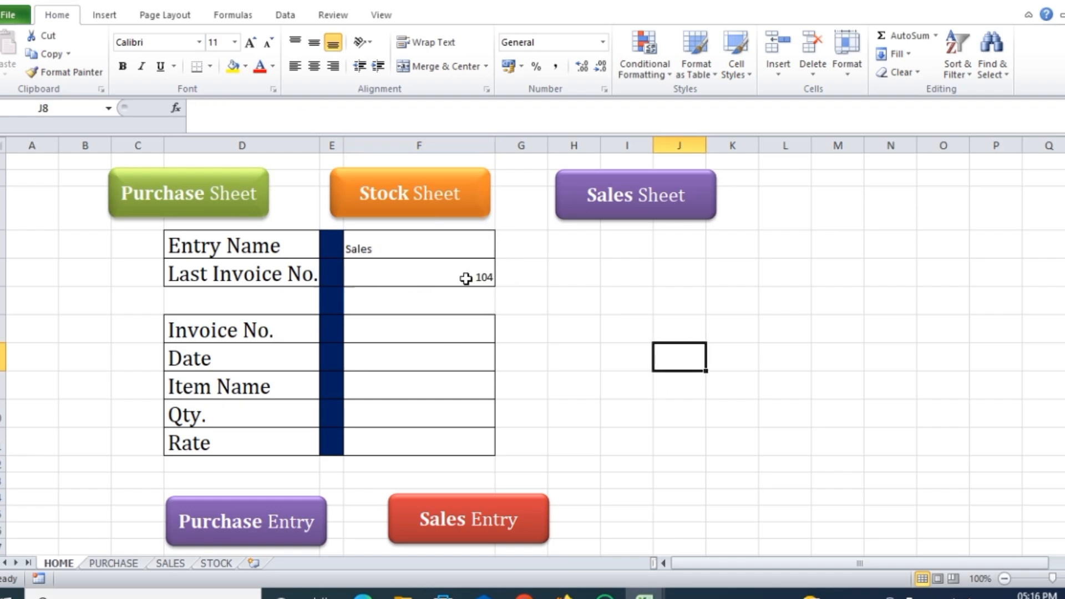
# - Wrap the F5 formula in an IF that tests F4="purchase" and uses MAX(PURCHASE!D5:D10) as the true value
pyautogui.click(466, 276)
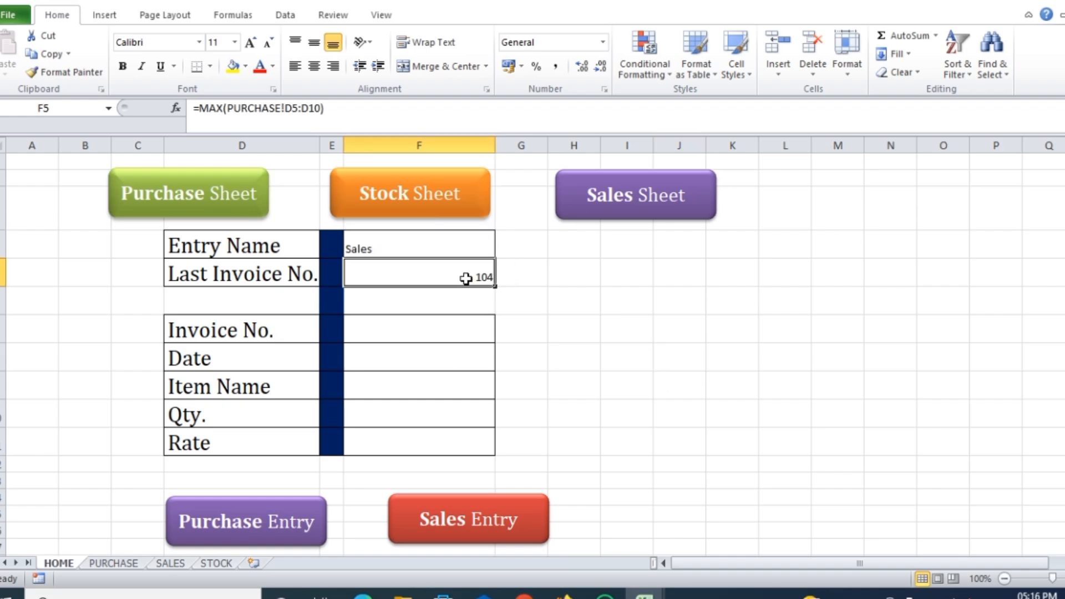
pyautogui.doubleClick(468, 278)
pyautogui.click(347, 277)
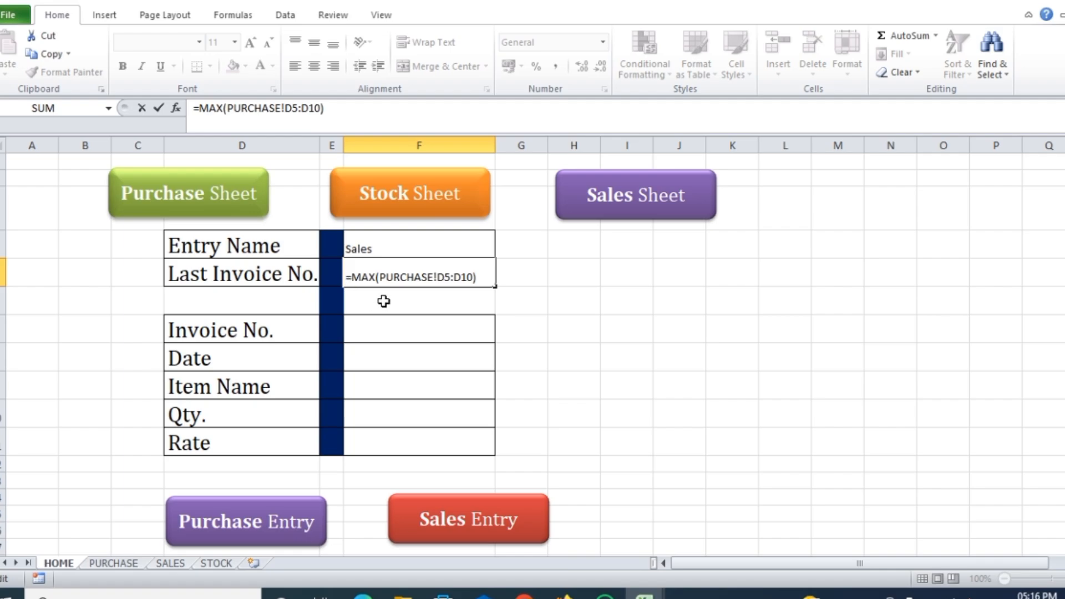
pyautogui.write('if')
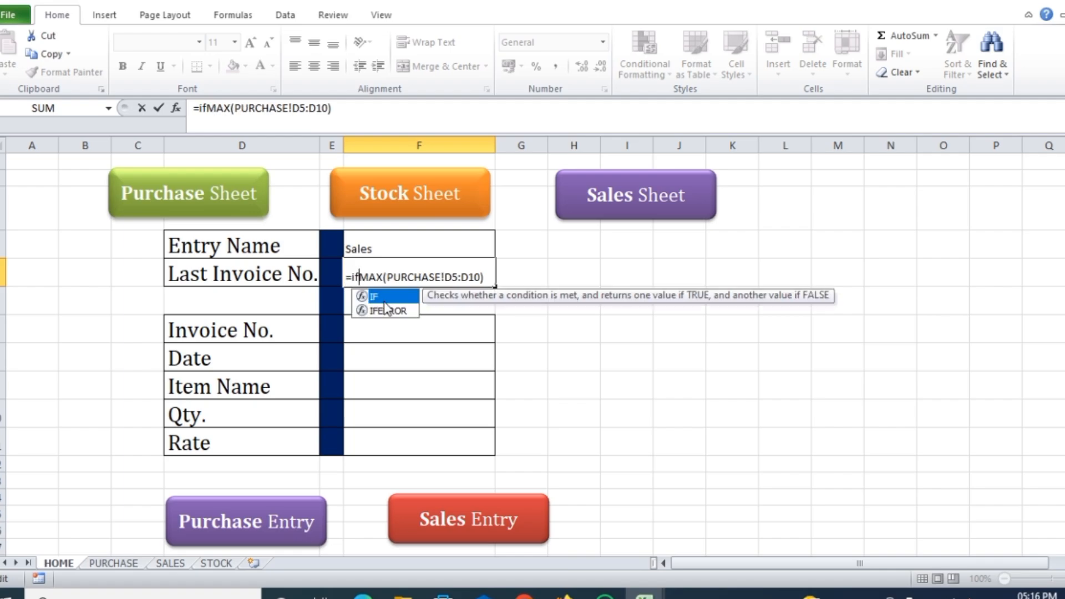
pyautogui.doubleClick(381, 298)
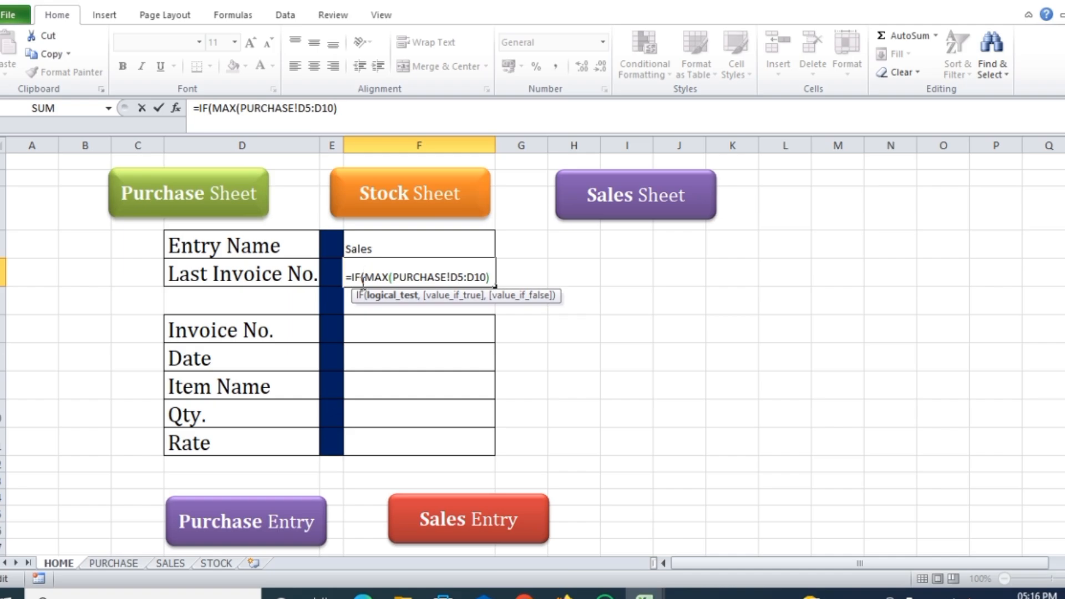
pyautogui.click(421, 250)
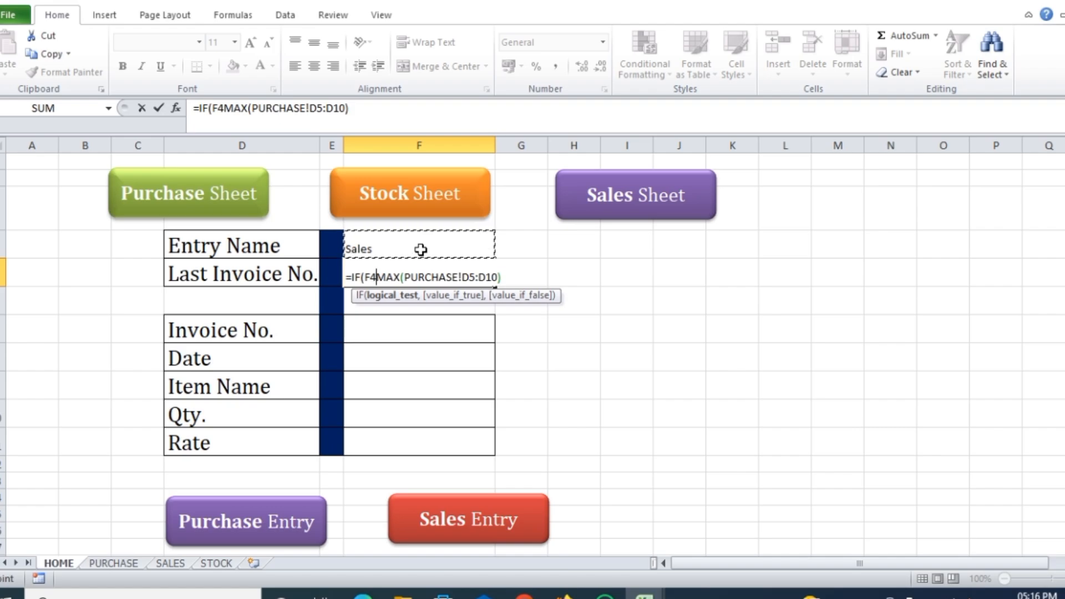
pyautogui.write('="')
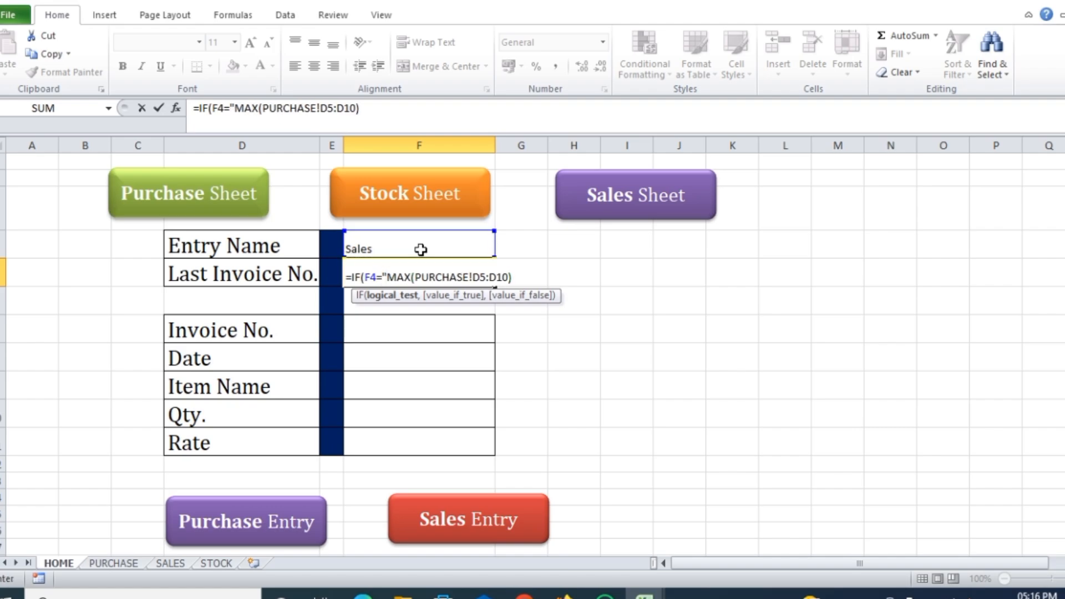
pyautogui.write('purcha')
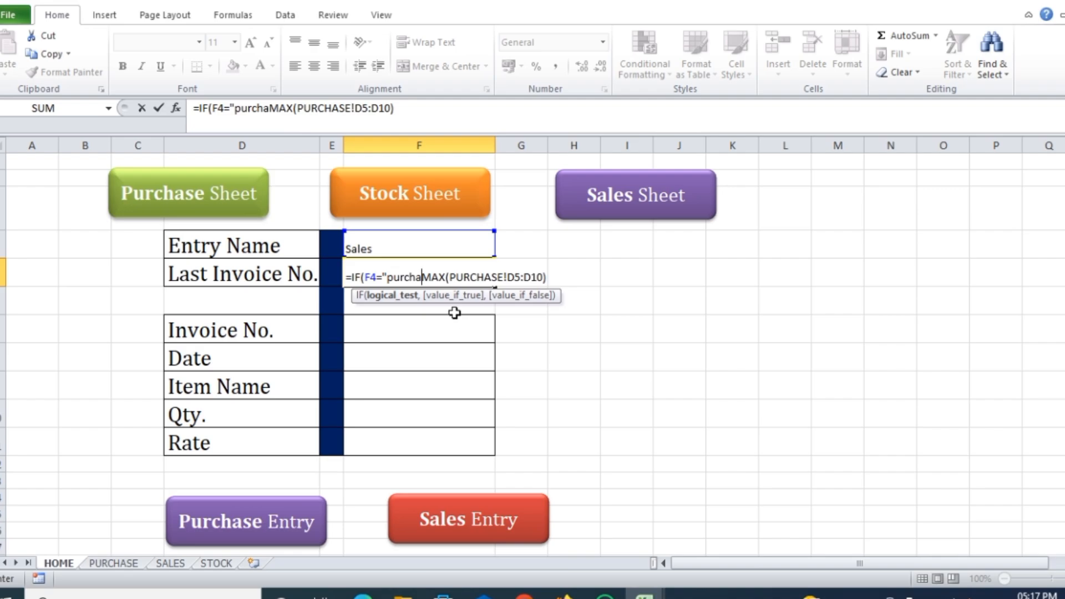
pyautogui.write('se')
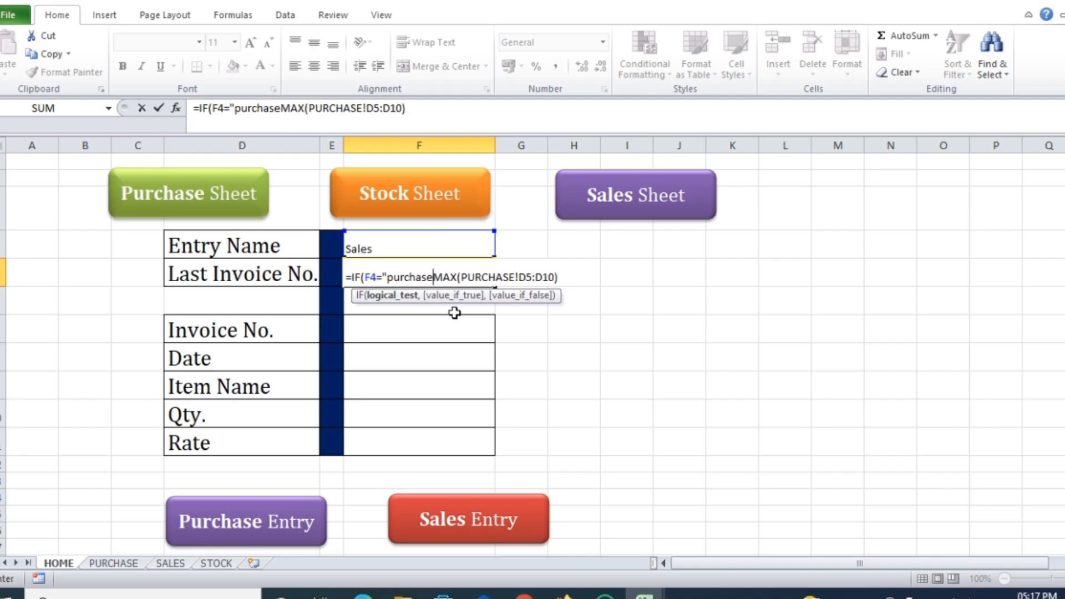
pyautogui.write('"')
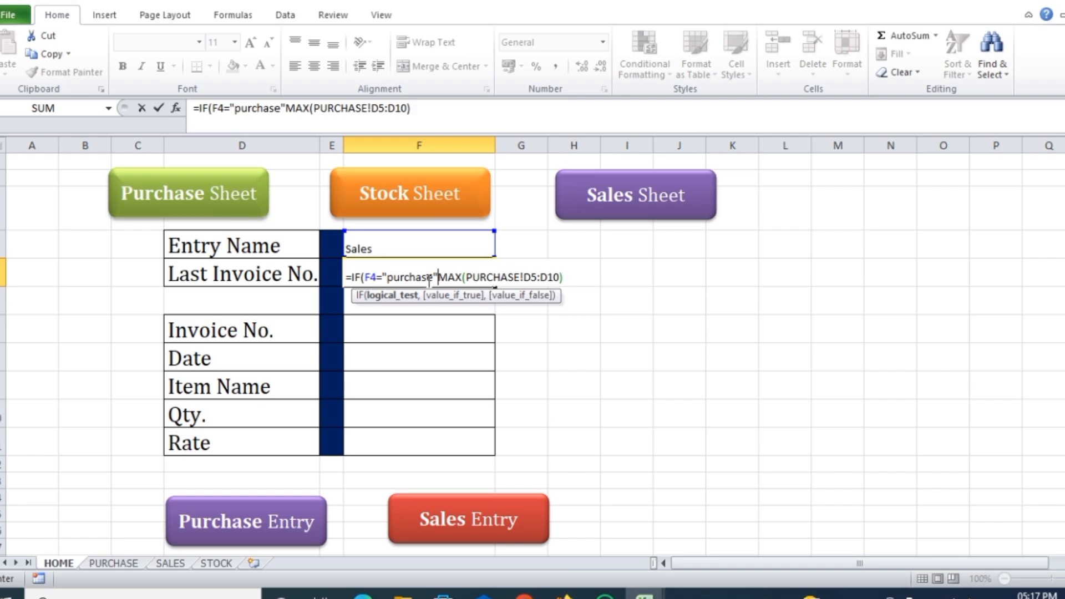
pyautogui.write(',')
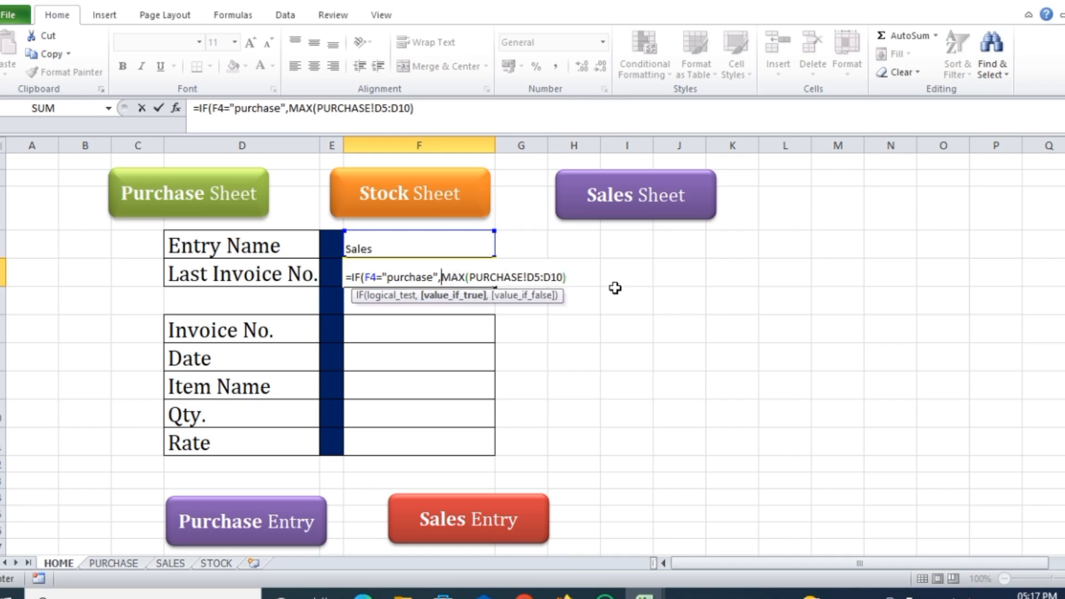
# - Complete the IF formula in F5 with MAX(SALES!D5:D9) as the false value
pyautogui.write(',')
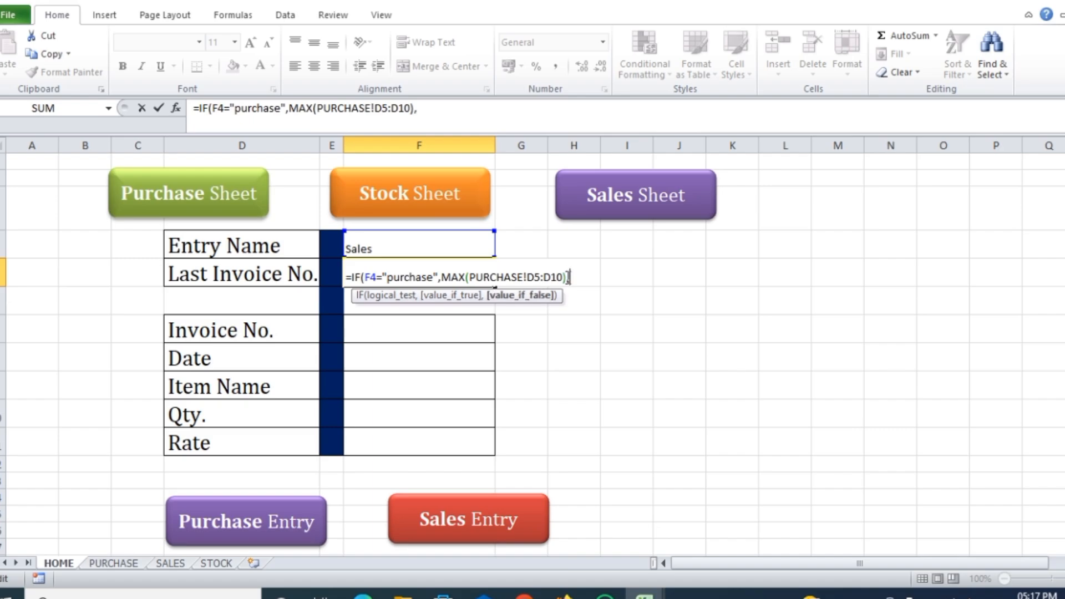
pyautogui.write('max')
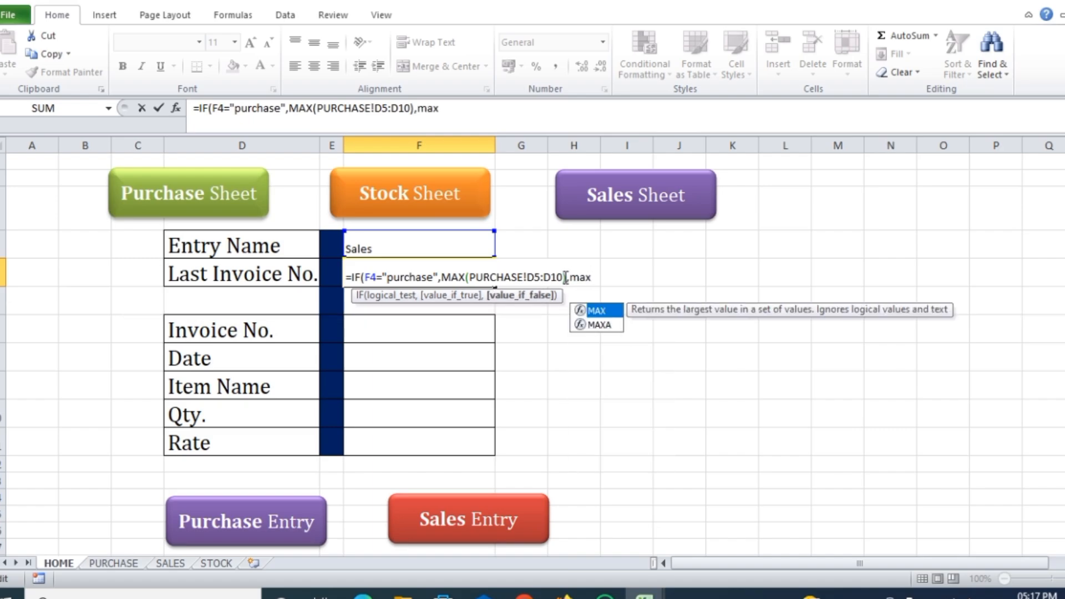
pyautogui.doubleClick(607, 309)
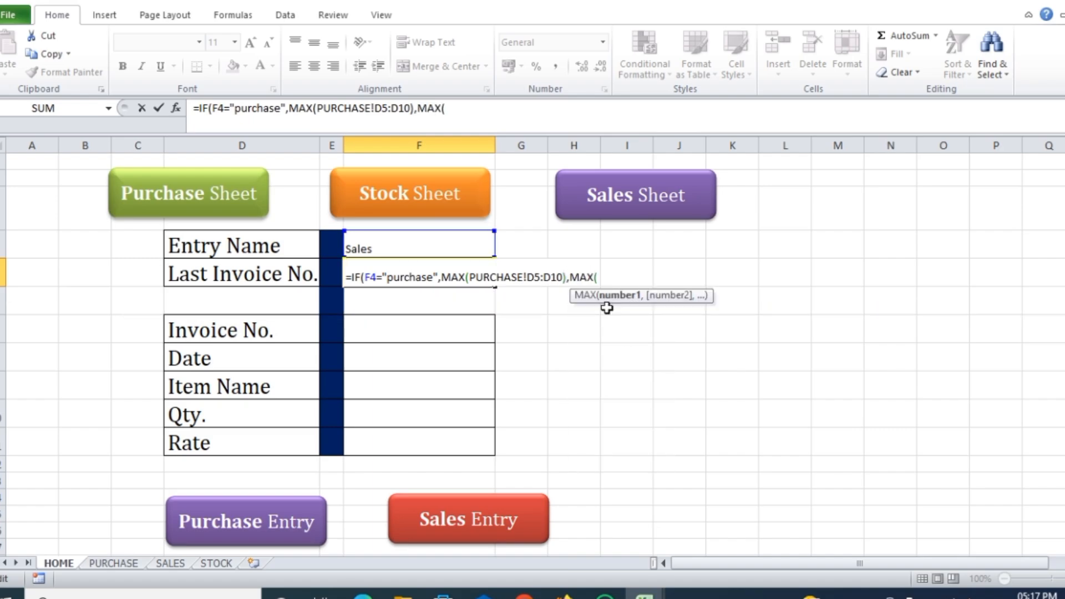
pyautogui.click(176, 564)
pyautogui.moveTo(244, 253); pyautogui.dragTo(250, 386)
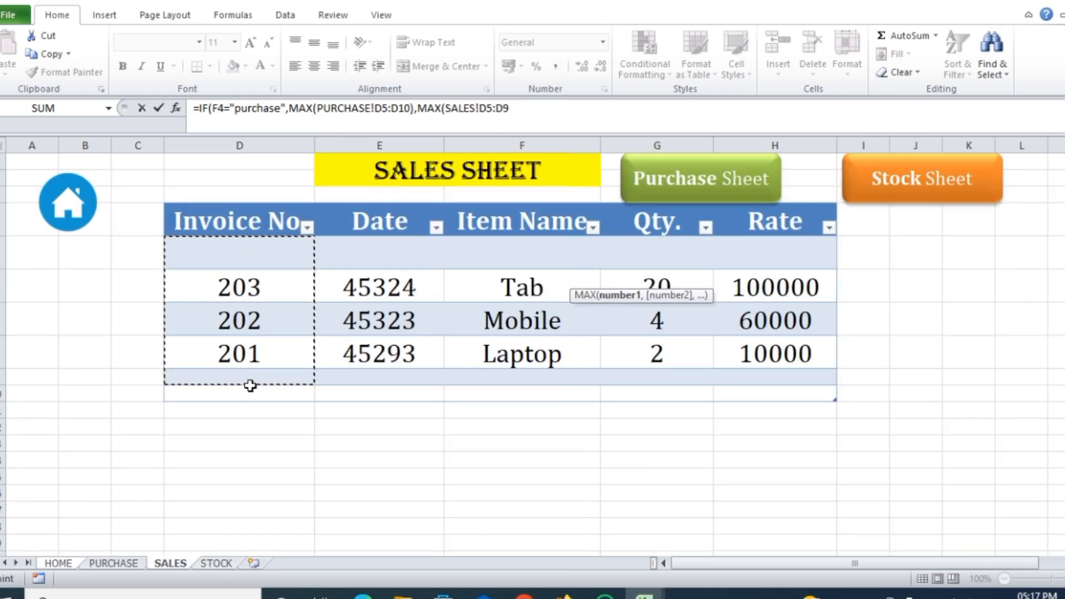
pyautogui.write(')')
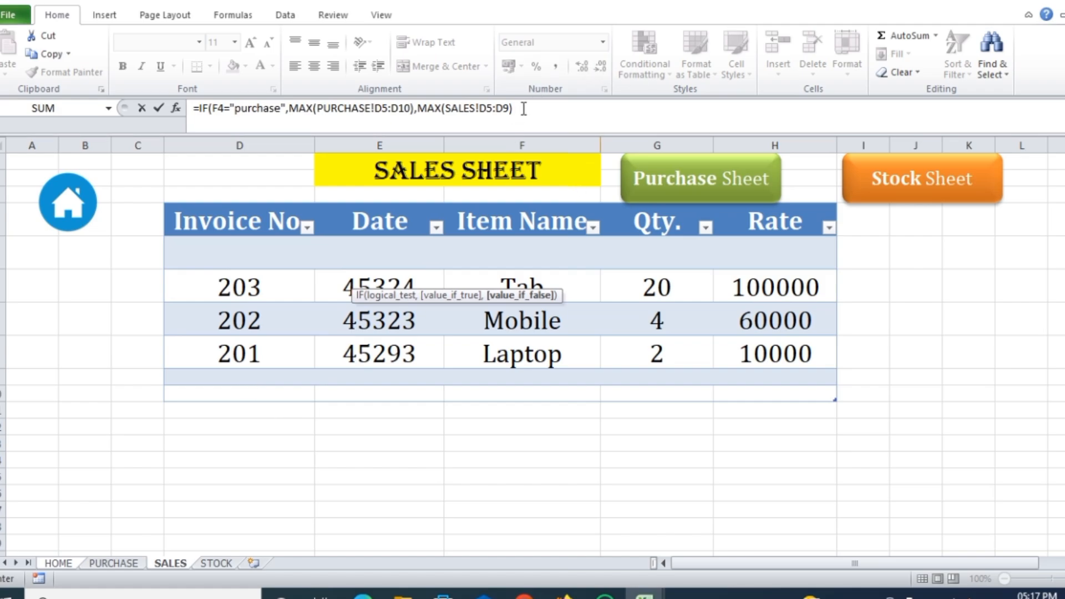
pyautogui.write(')')
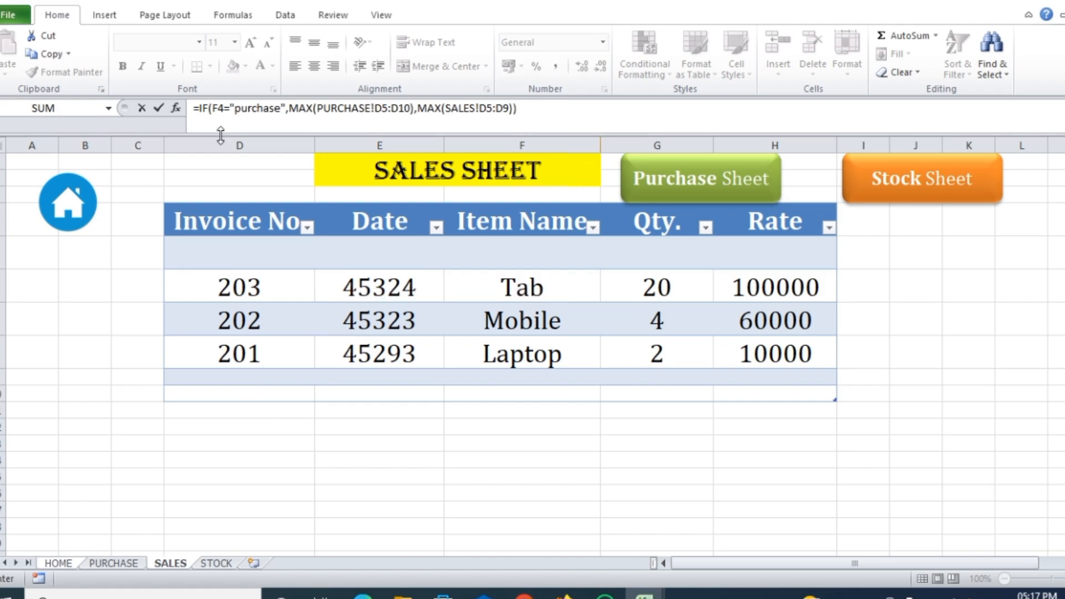
pyautogui.press('Return')
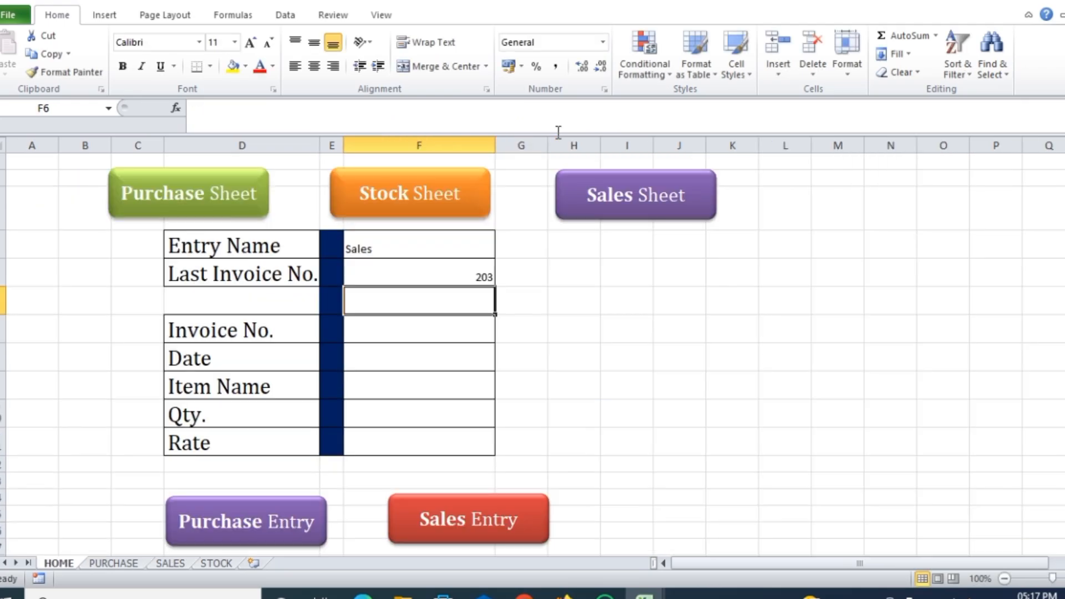
# - Review the F5 formula and compare its result for Sales with the invoice numbers on the SALES sheet
pyautogui.click(465, 281)
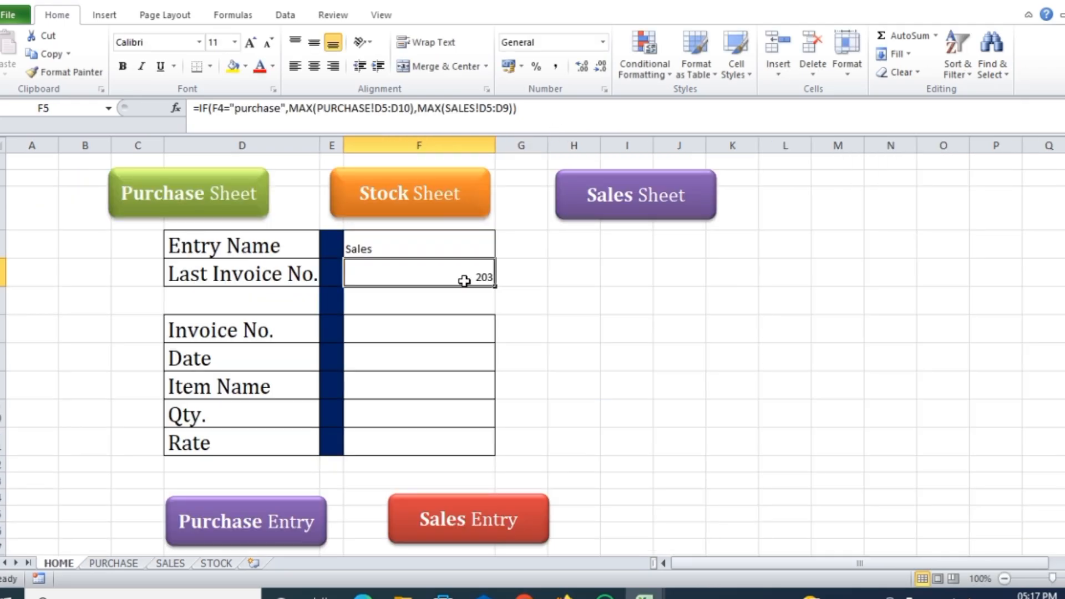
pyautogui.click(376, 250)
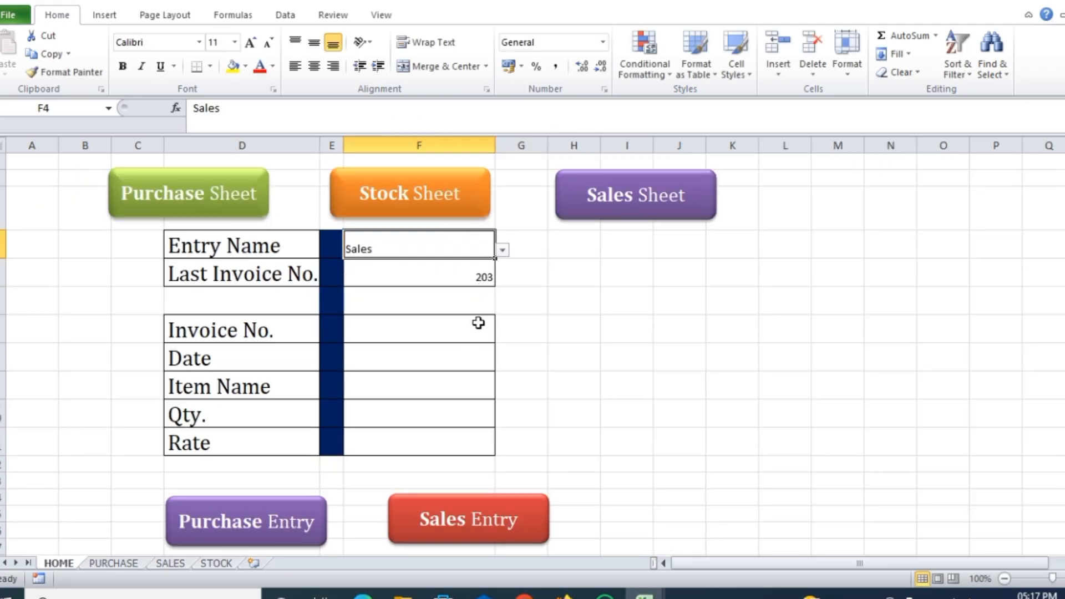
pyautogui.click(171, 564)
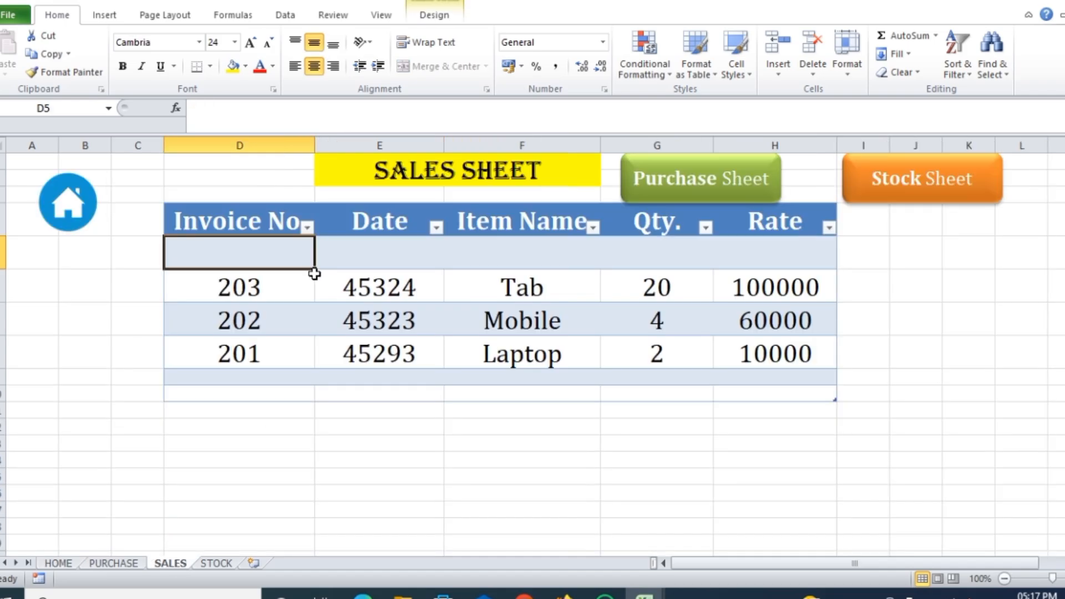
pyautogui.click(61, 563)
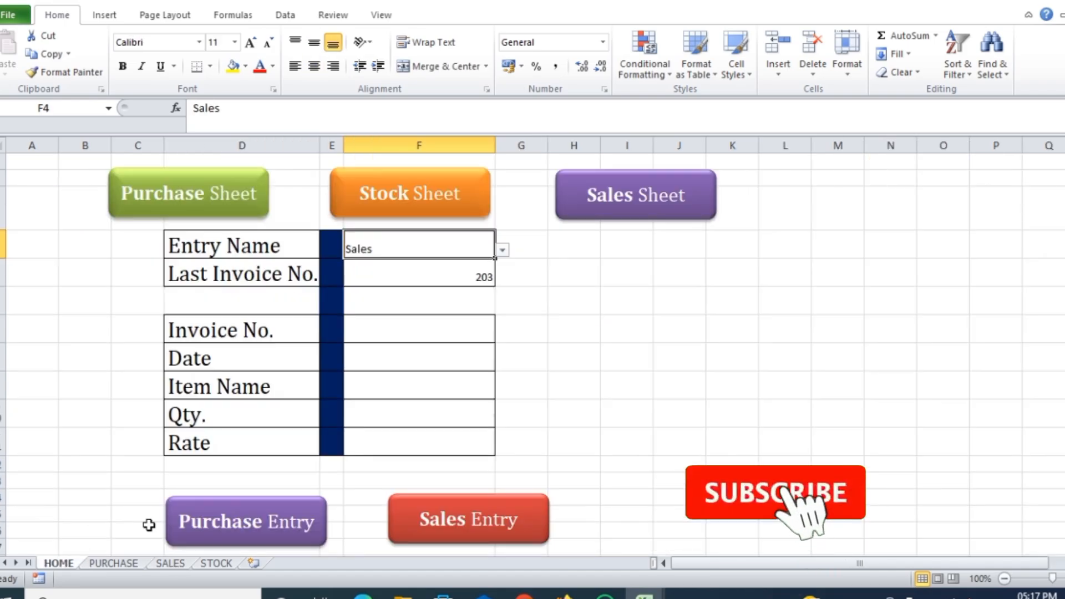
# - Set Entry Name to Purchase and compare Last Invoice No. with the invoice numbers on the PURCHASE sheet
pyautogui.click(502, 251)
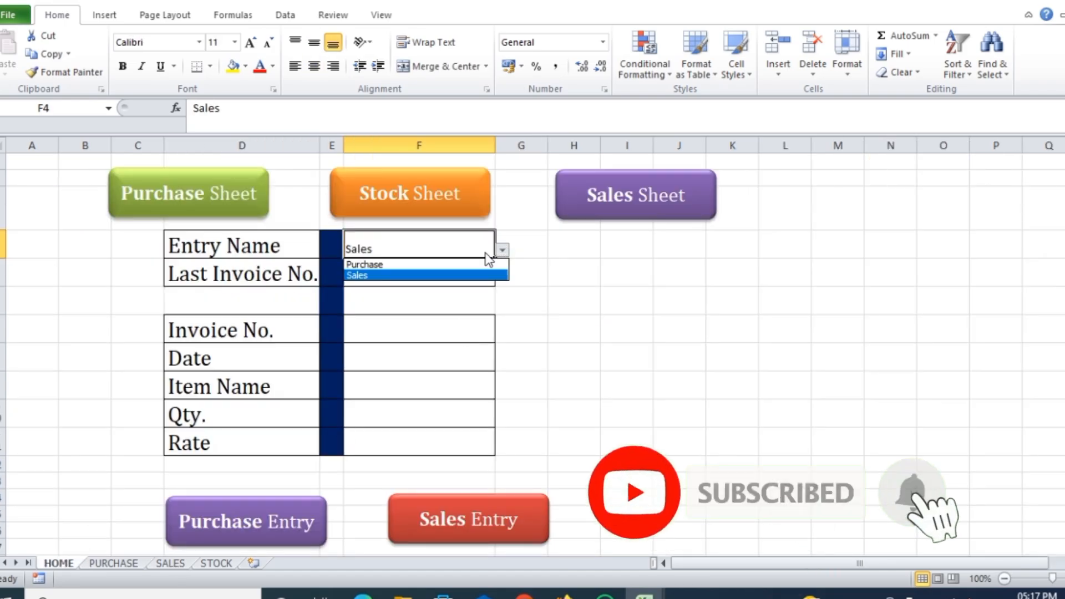
pyautogui.click(388, 264)
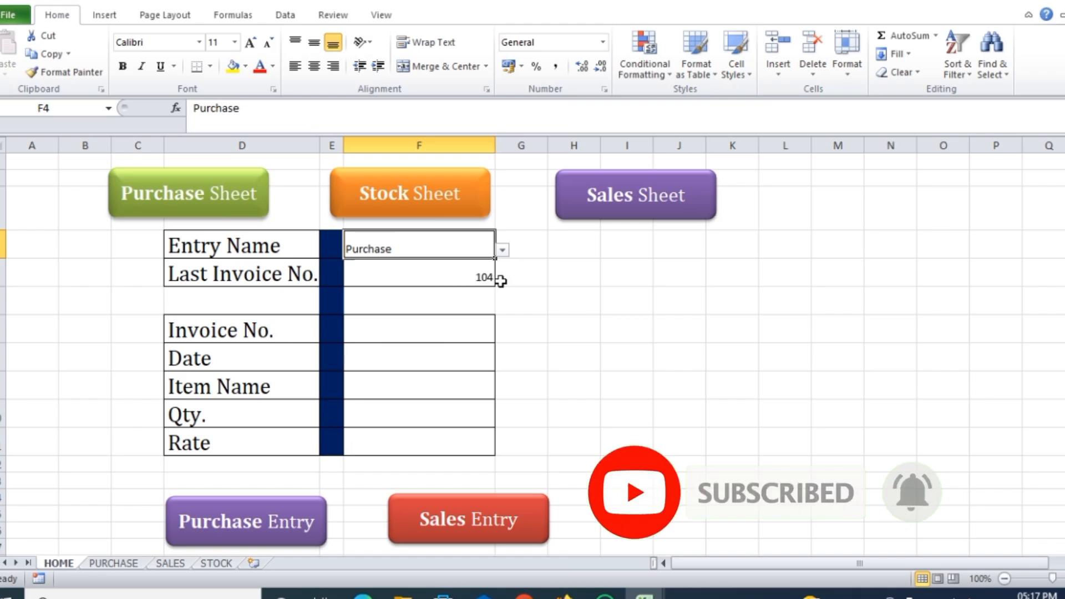
pyautogui.click(129, 565)
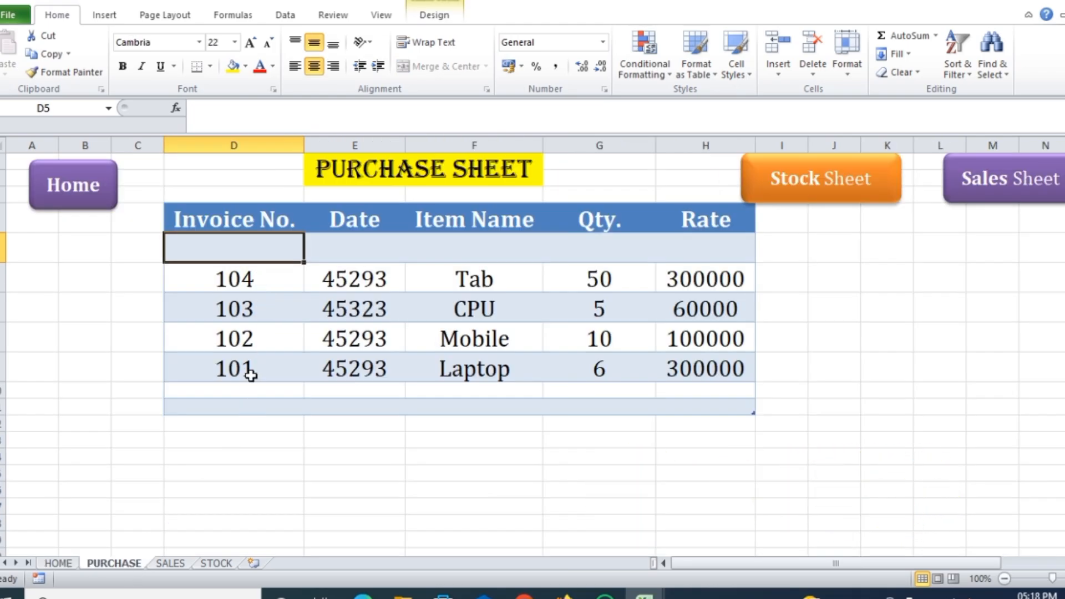
pyautogui.click(71, 566)
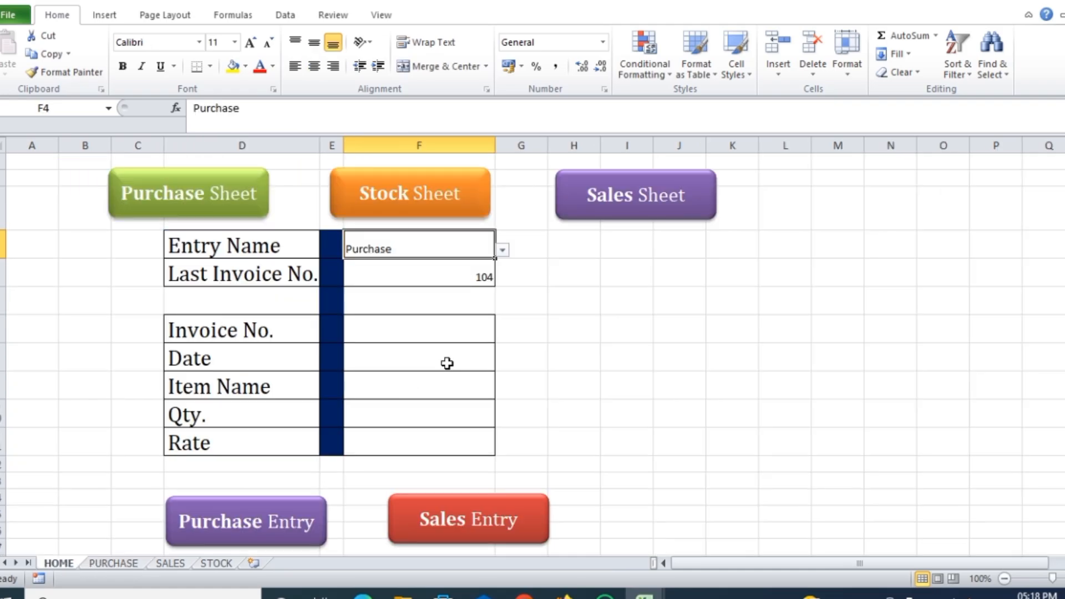
# - Fill in Invoice No. 105 and Date 01/02/2024 in the HOME sheet's entry form
pyautogui.click(399, 336)
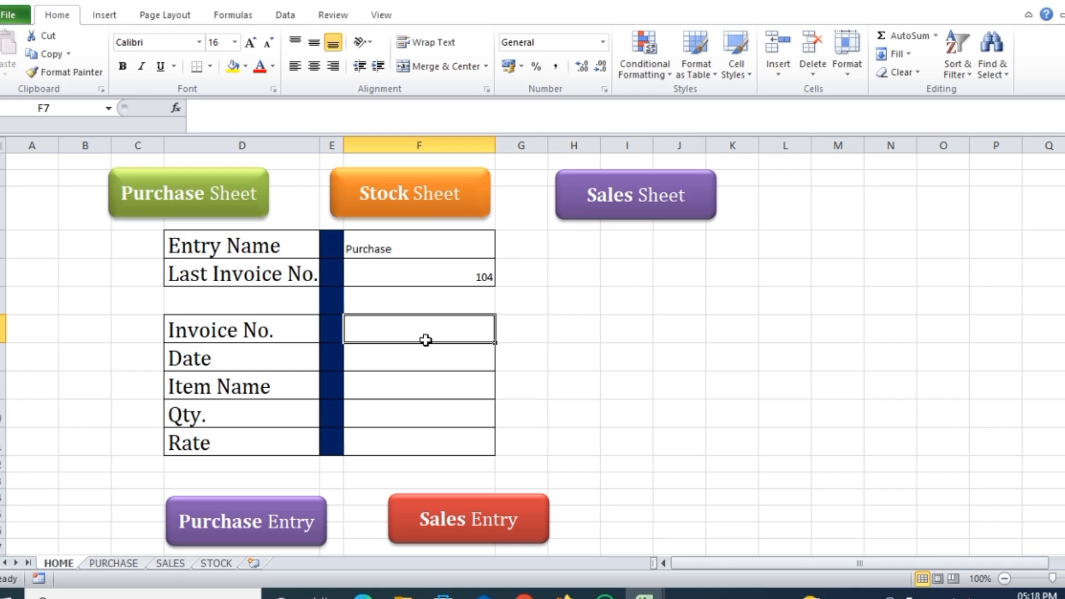
pyautogui.write('105')
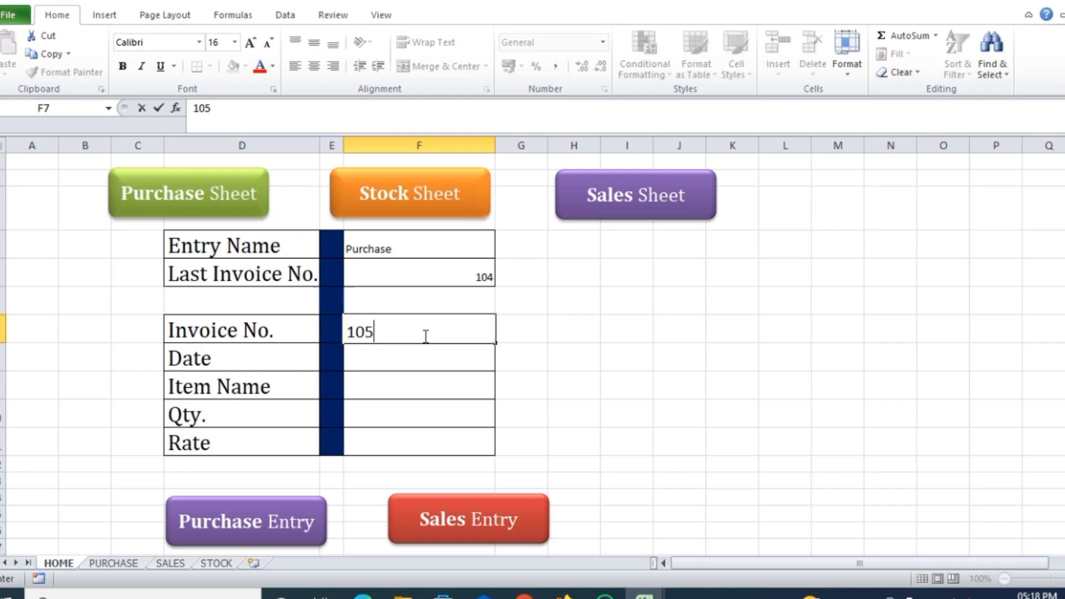
pyautogui.click(701, 340)
pyautogui.click(412, 361)
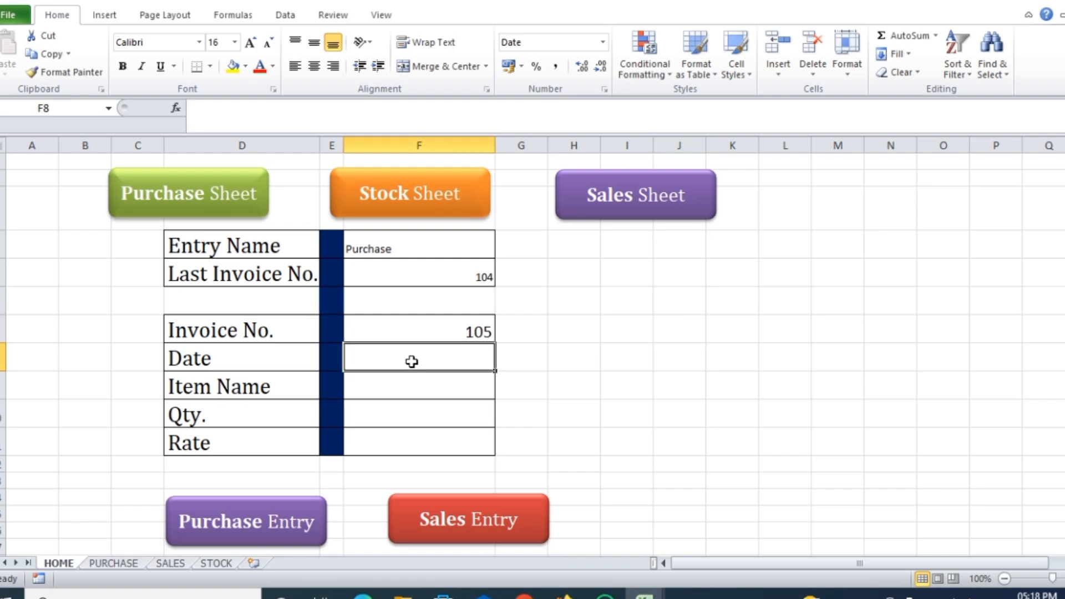
pyautogui.write('01/02')
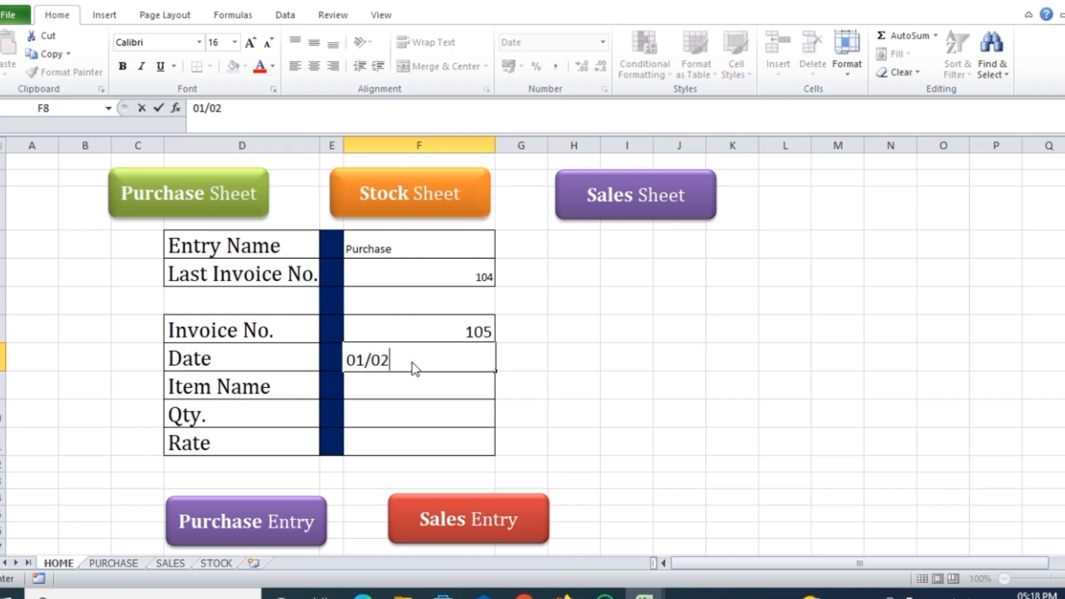
pyautogui.write('/2024')
# - Fill in Item Name Monitor, Qty. 20 and Rate 200000 in the HOME sheet's entry form
pyautogui.click(413, 387)
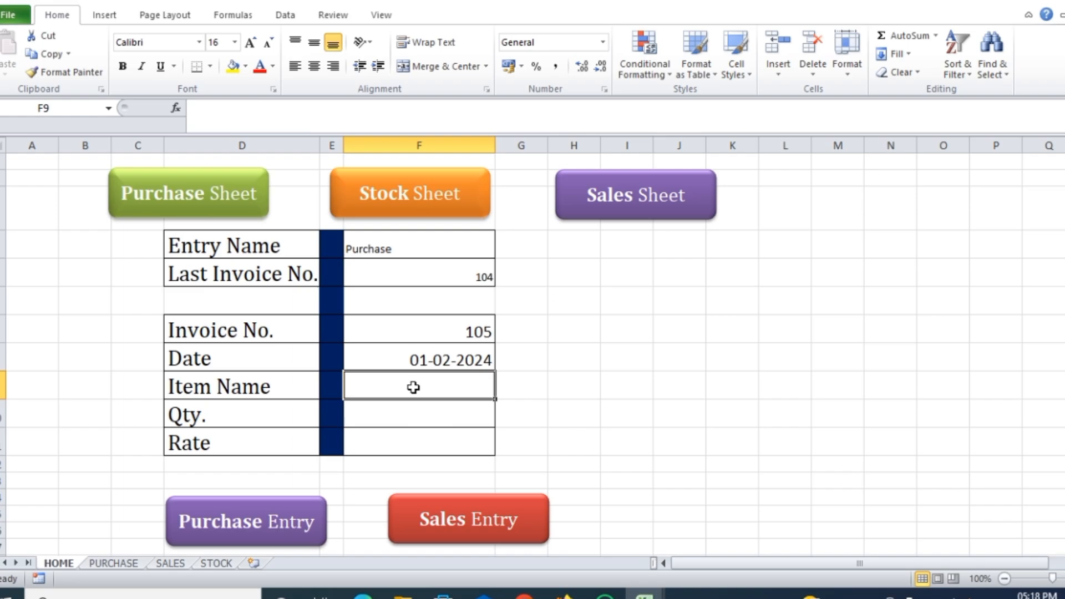
pyautogui.write('Monitor')
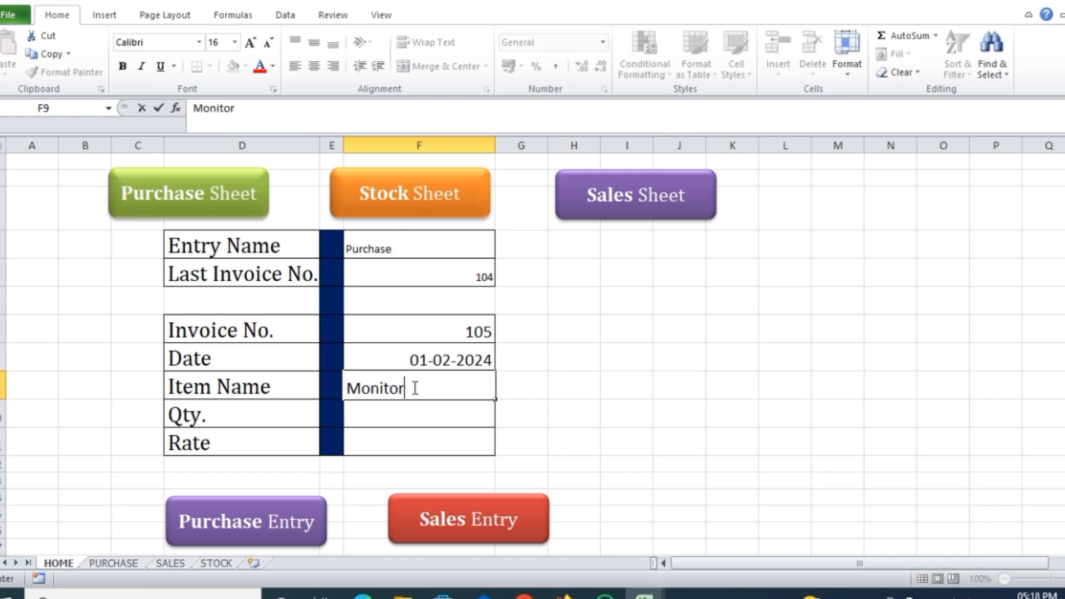
pyautogui.click(389, 421)
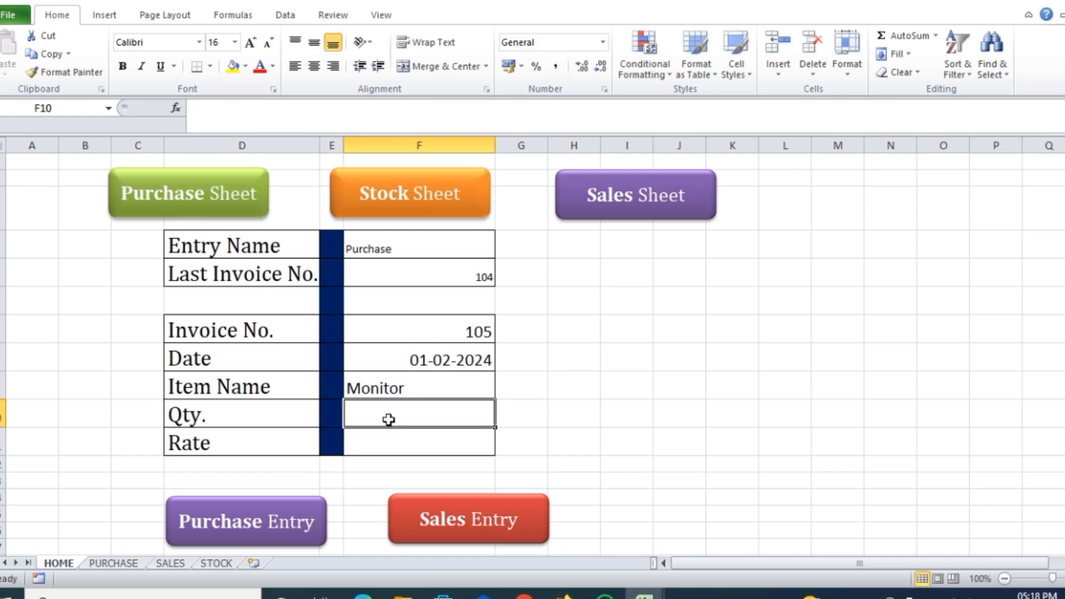
pyautogui.write('20')
pyautogui.click(389, 448)
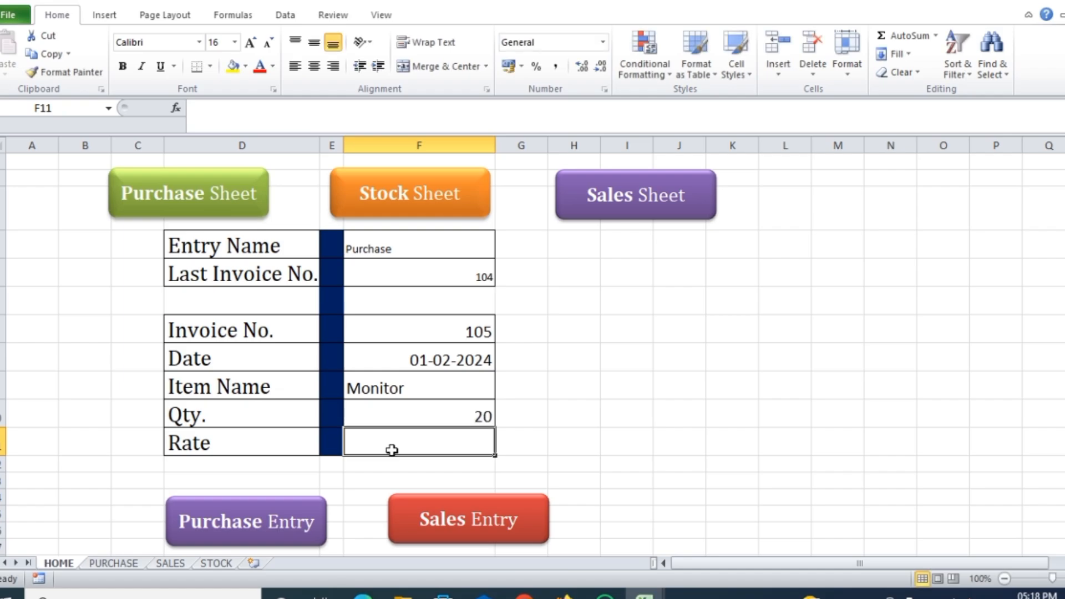
pyautogui.write('20000')
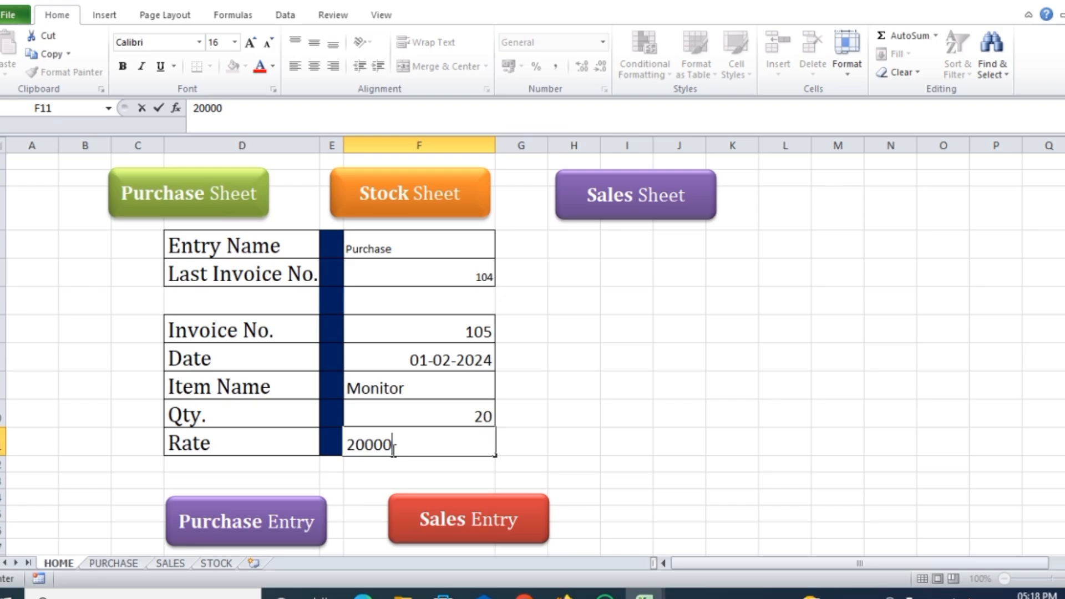
pyautogui.write('0')
pyautogui.click(785, 385)
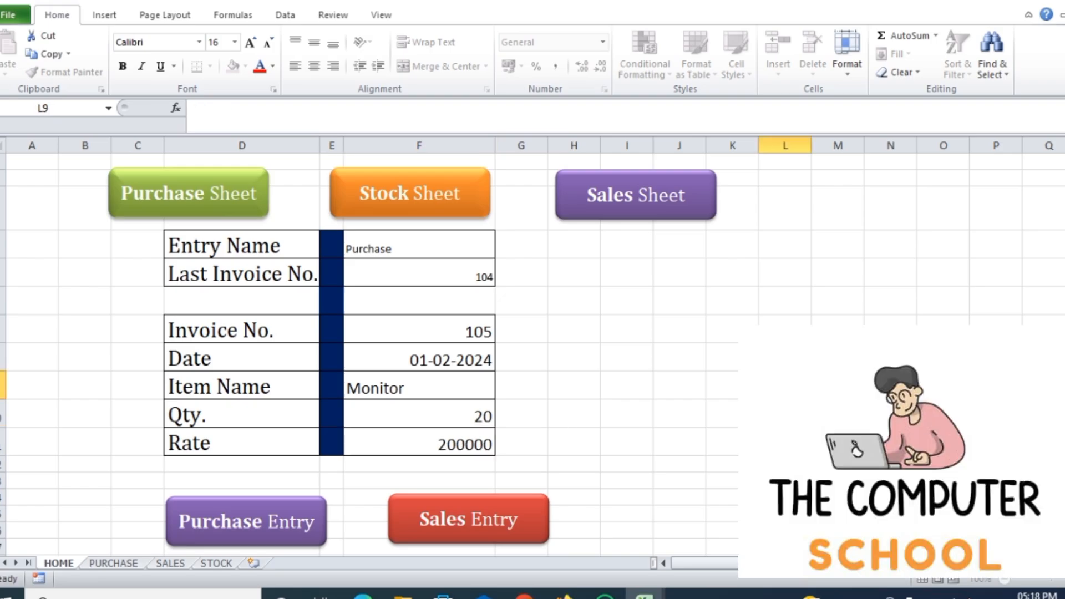
# - Record the filled-in form as a purchase entry and check the new Monitor row on the PURCHASE sheet
pyautogui.scroll(-1, 273, 545)
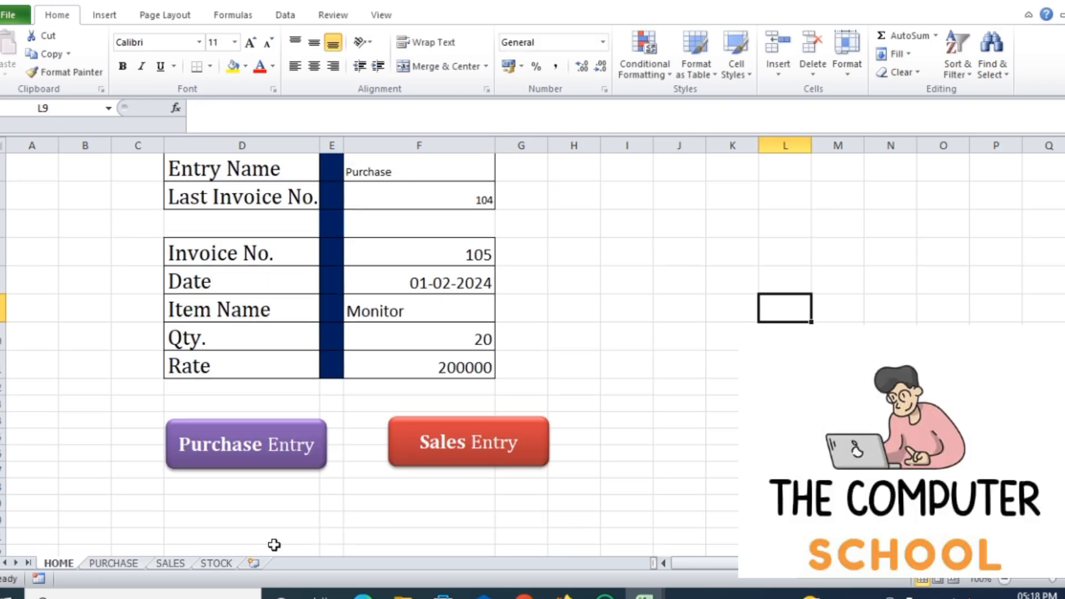
pyautogui.click(276, 465)
pyautogui.click(858, 596)
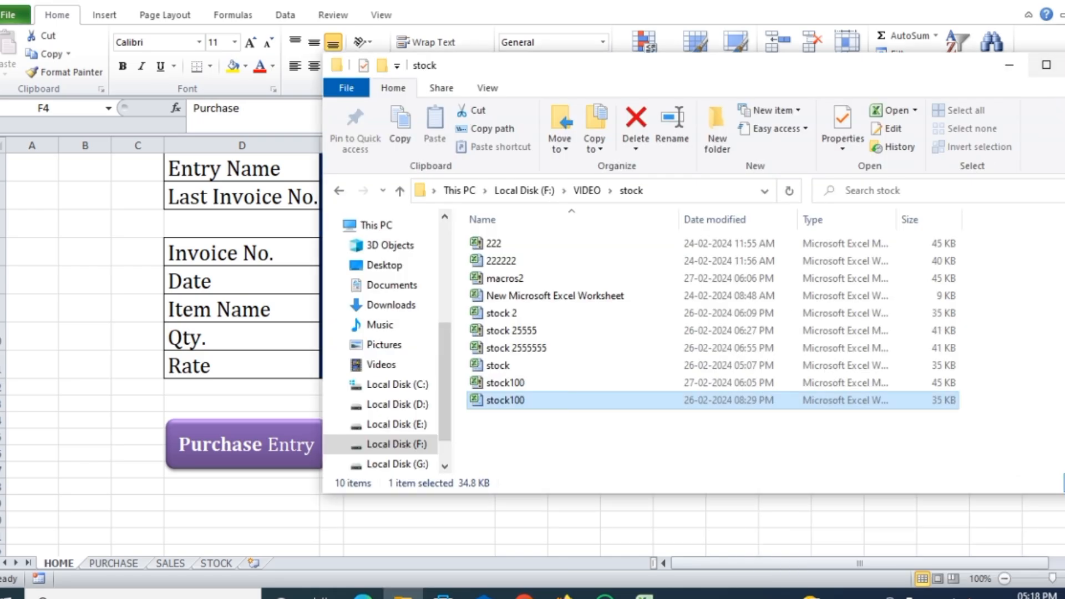
pyautogui.click(1064, 64)
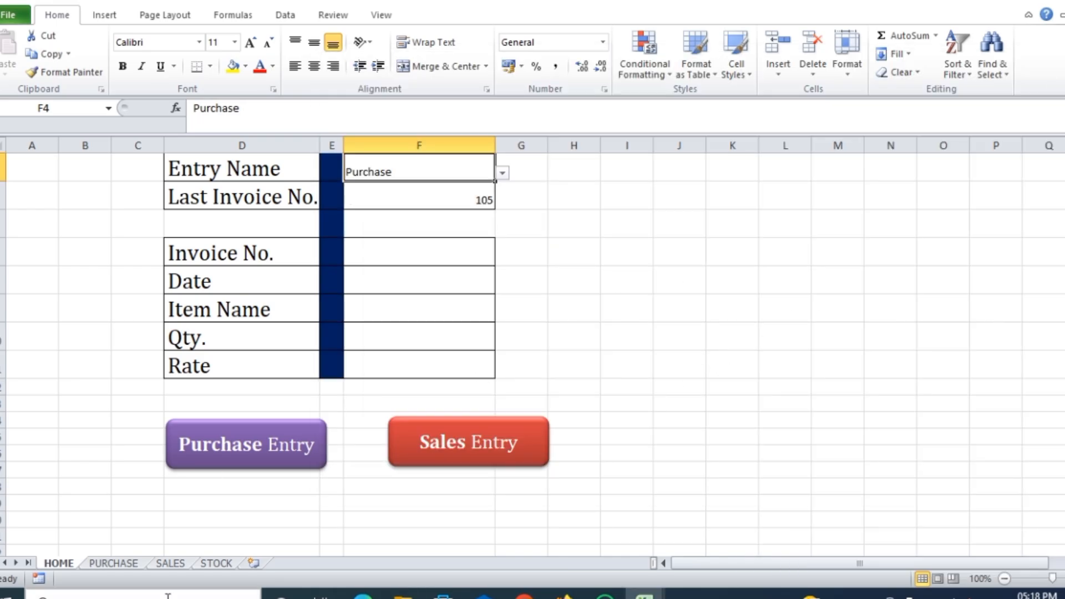
pyautogui.click(114, 563)
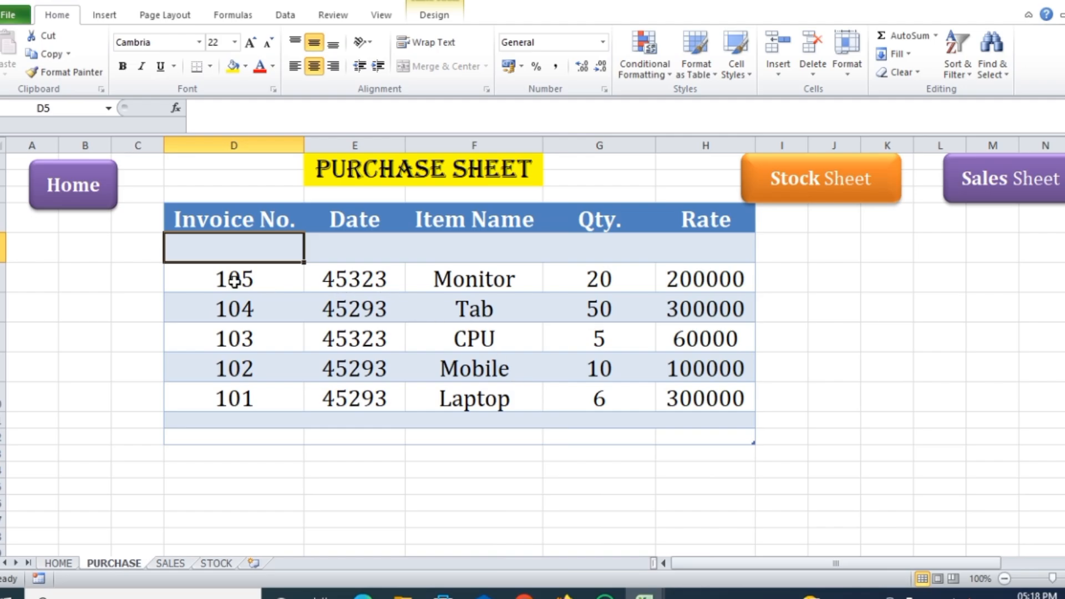
# - Refresh the stock table on the STOCK sheet and return to the HOME sheet's entry form
pyautogui.click(217, 563)
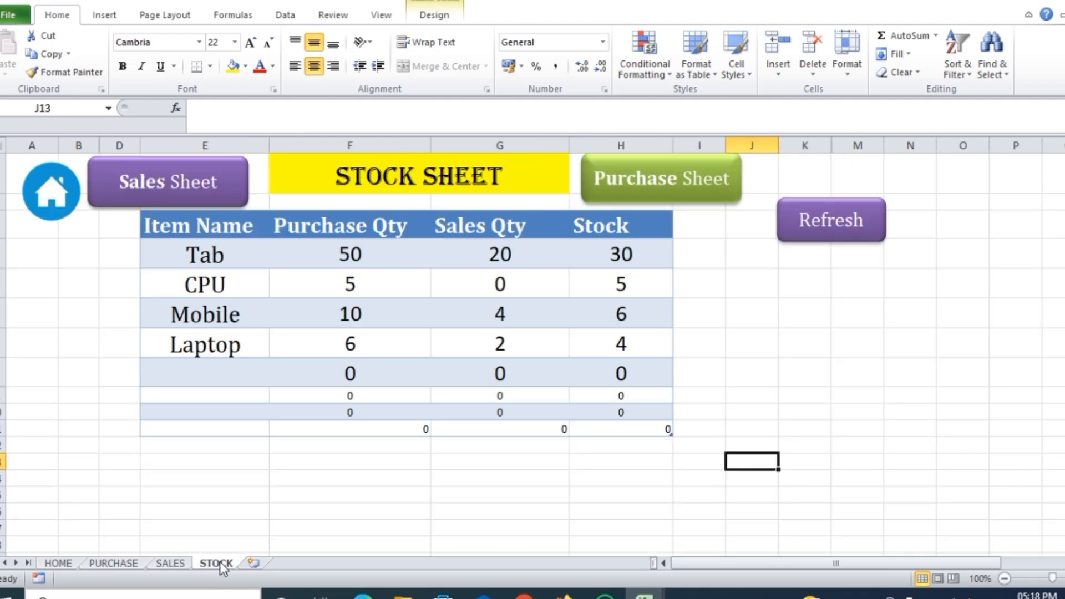
pyautogui.click(835, 227)
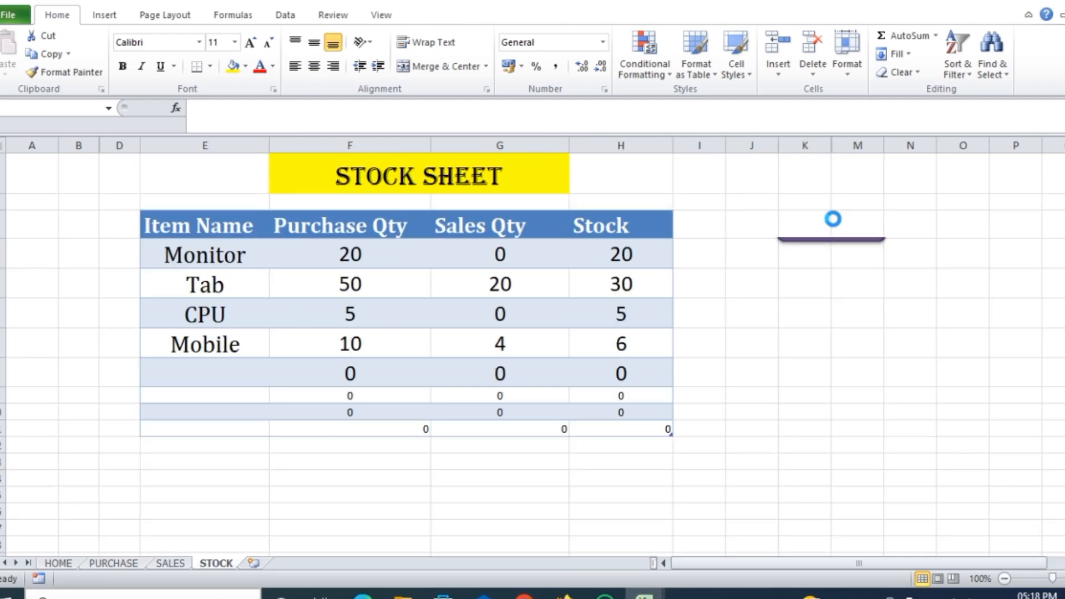
pyautogui.click(58, 563)
pyautogui.scroll(1, 502, 192)
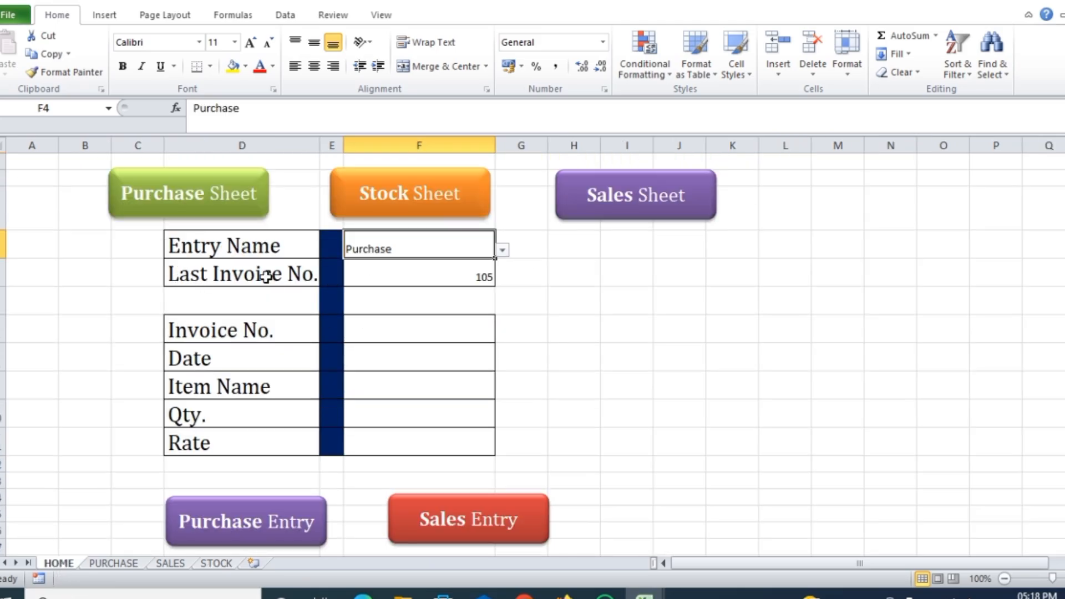
pyautogui.click(700, 375)
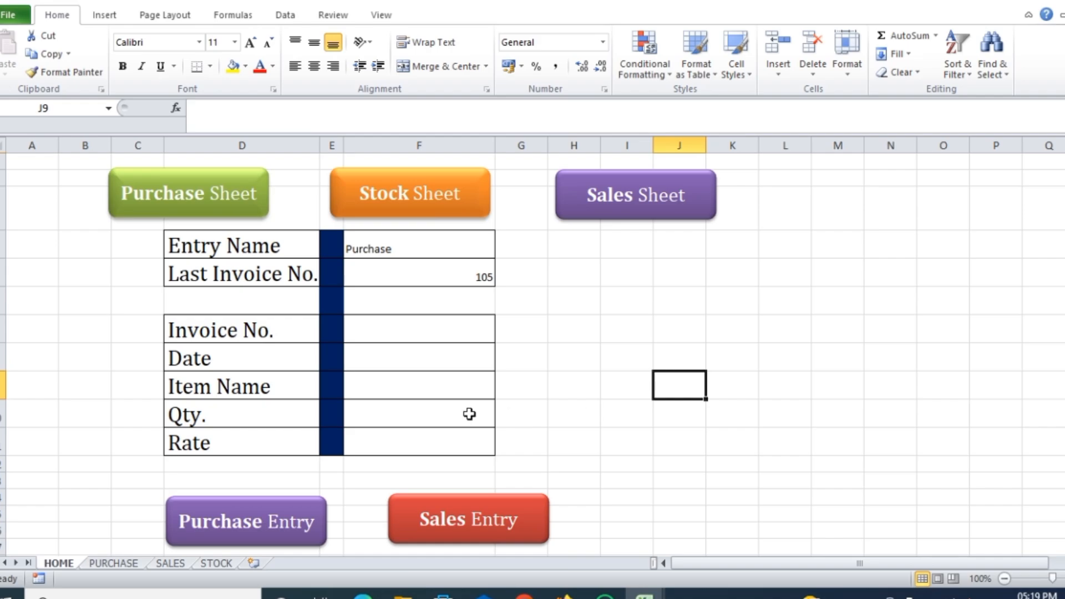
# - Begin a VLOOKUP formula in G10 beside Qty., looking up Item Name cell F9 in the entire STOCK sheet table
pyautogui.click(435, 417)
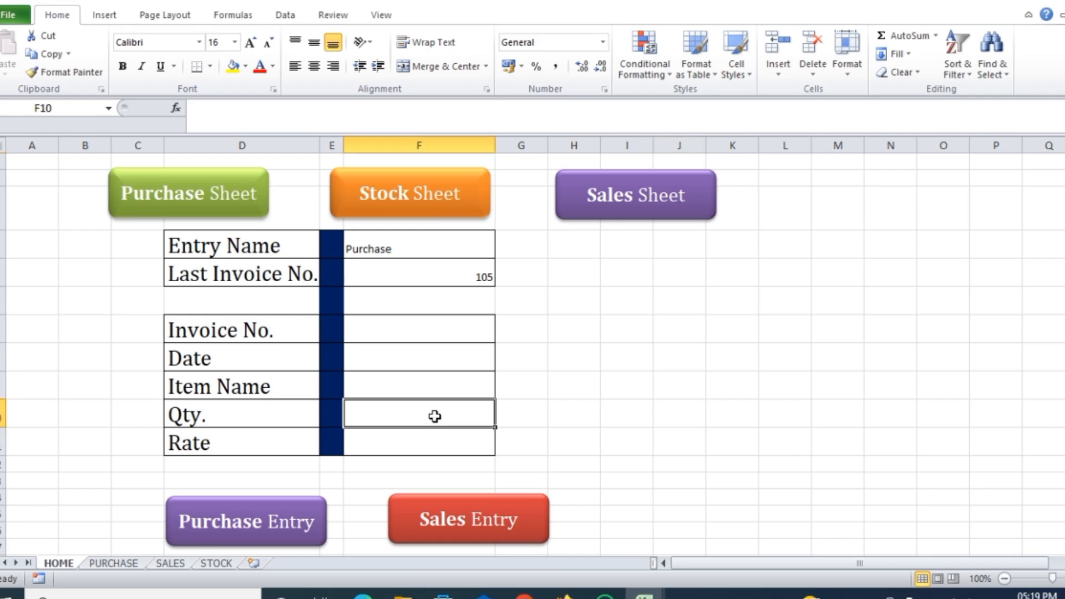
pyautogui.click(530, 415)
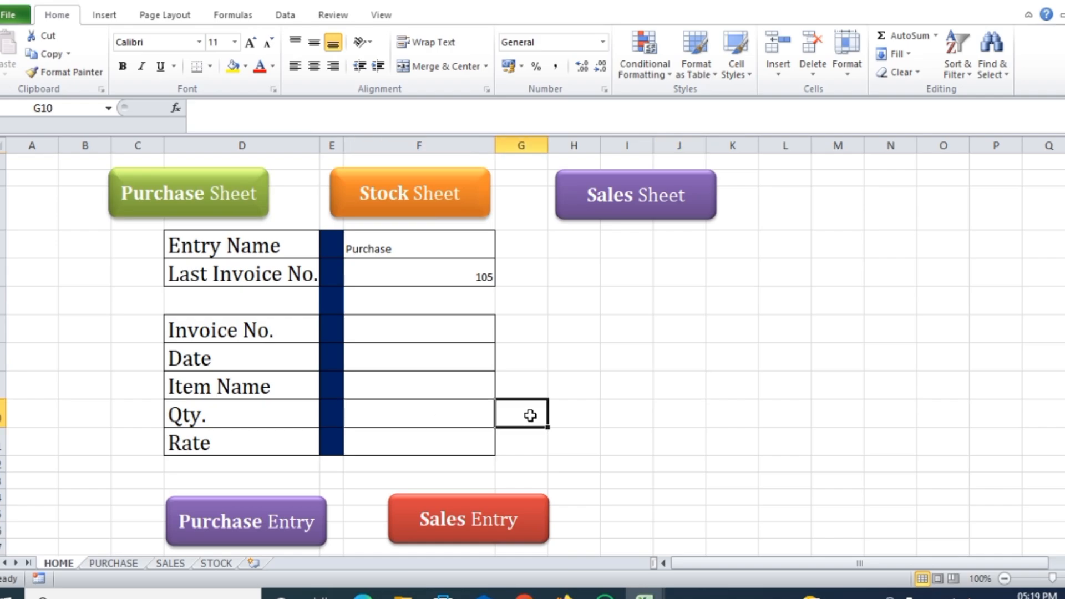
pyautogui.write('=')
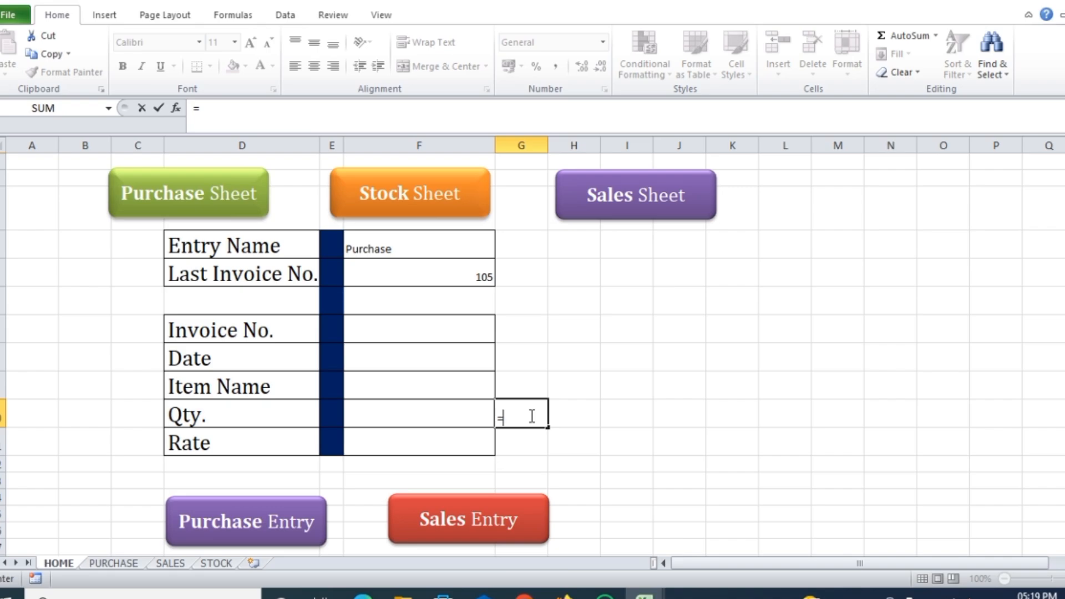
pyautogui.write('vloo')
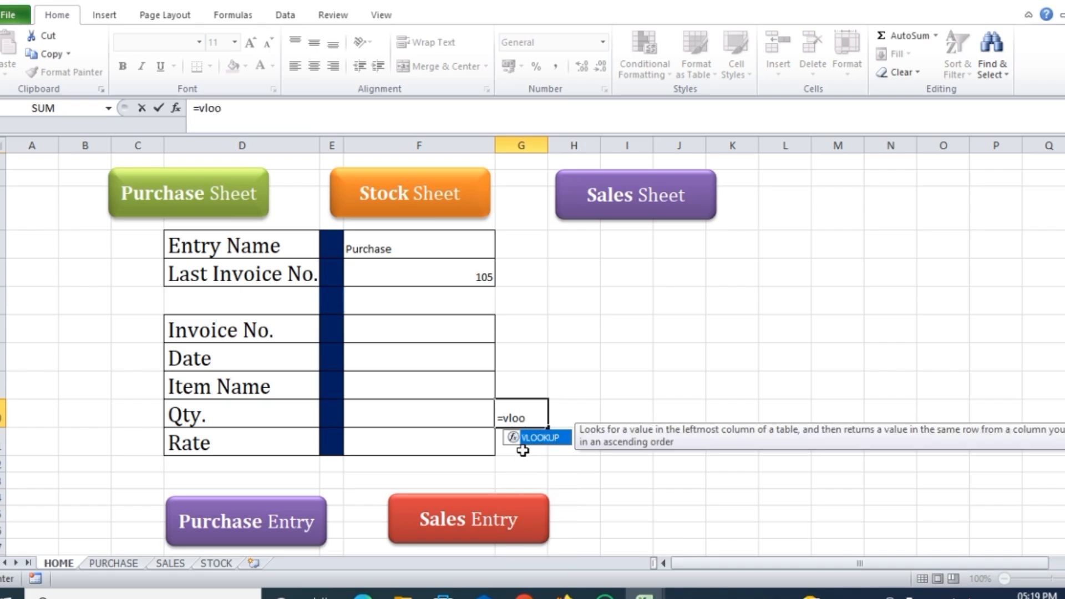
pyautogui.doubleClick(533, 438)
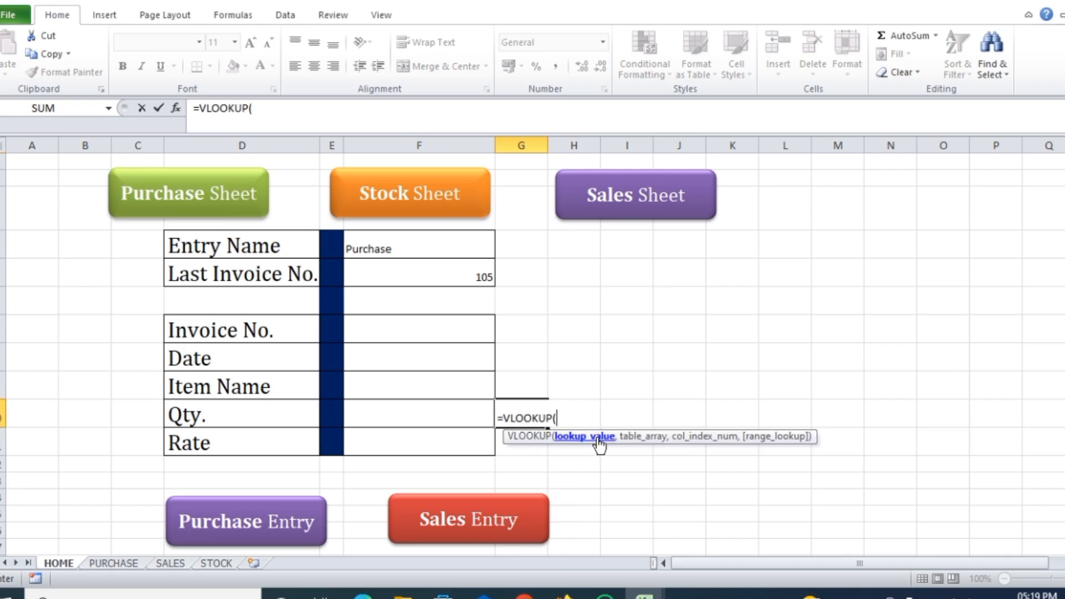
pyautogui.click(432, 384)
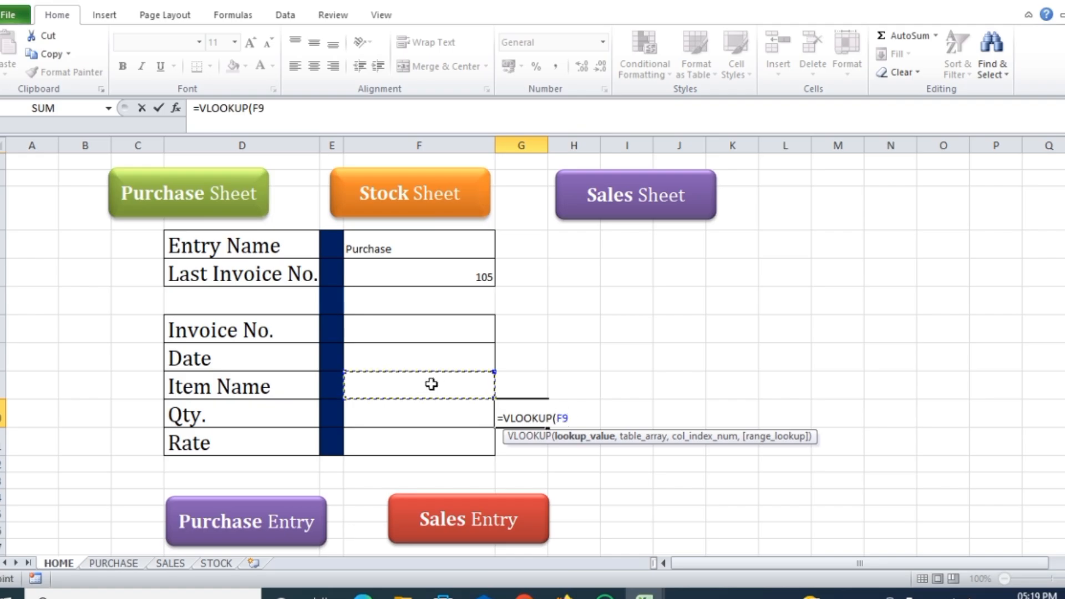
pyautogui.write(',')
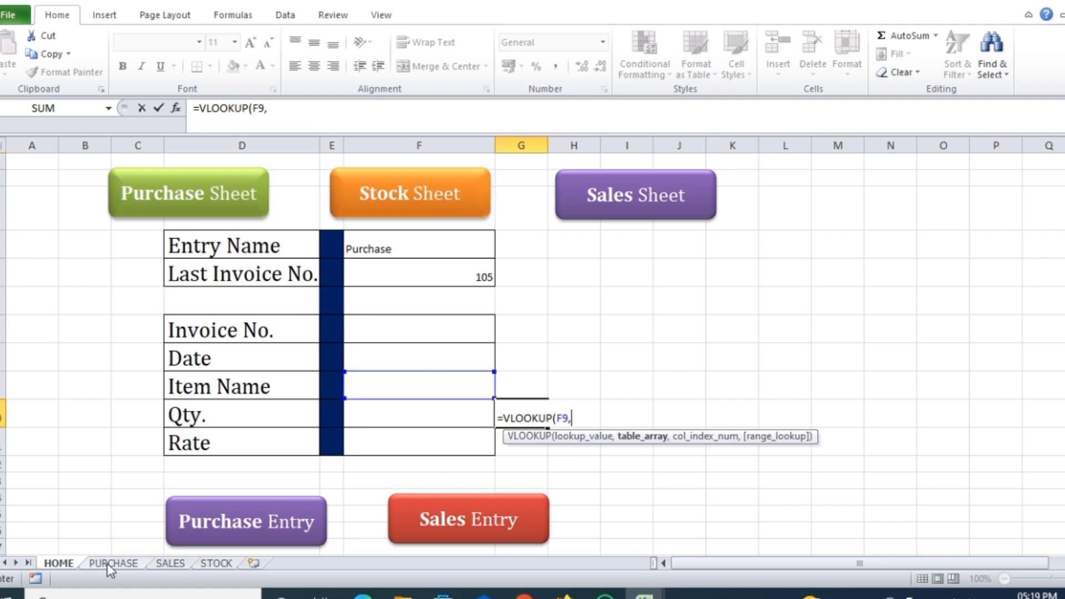
pyautogui.click(217, 564)
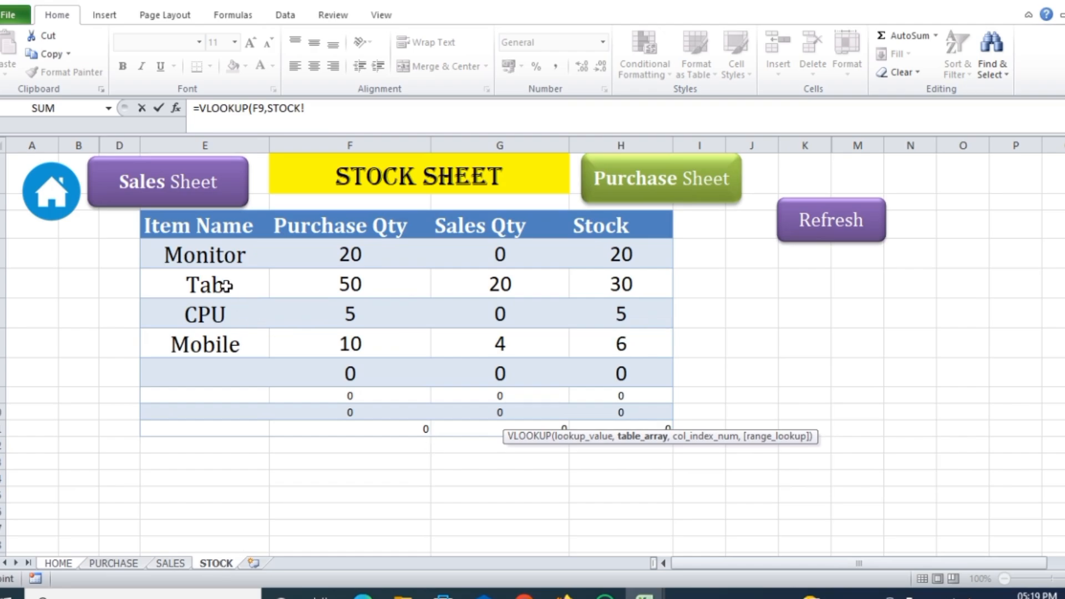
pyautogui.moveTo(173, 226); pyautogui.dragTo(617, 429)
pyautogui.write(',')
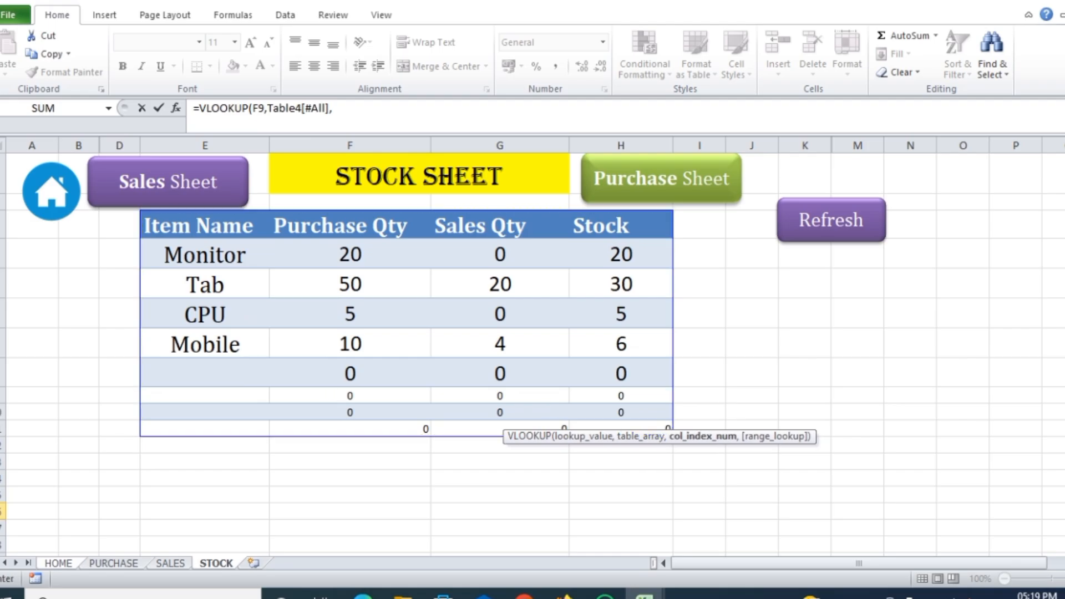
# - Complete the G10 VLOOKUP with column index 4 for Stock and exact match 0, giving =VLOOKUP(F9,Table4[#All],4,0)
pyautogui.click(72, 561)
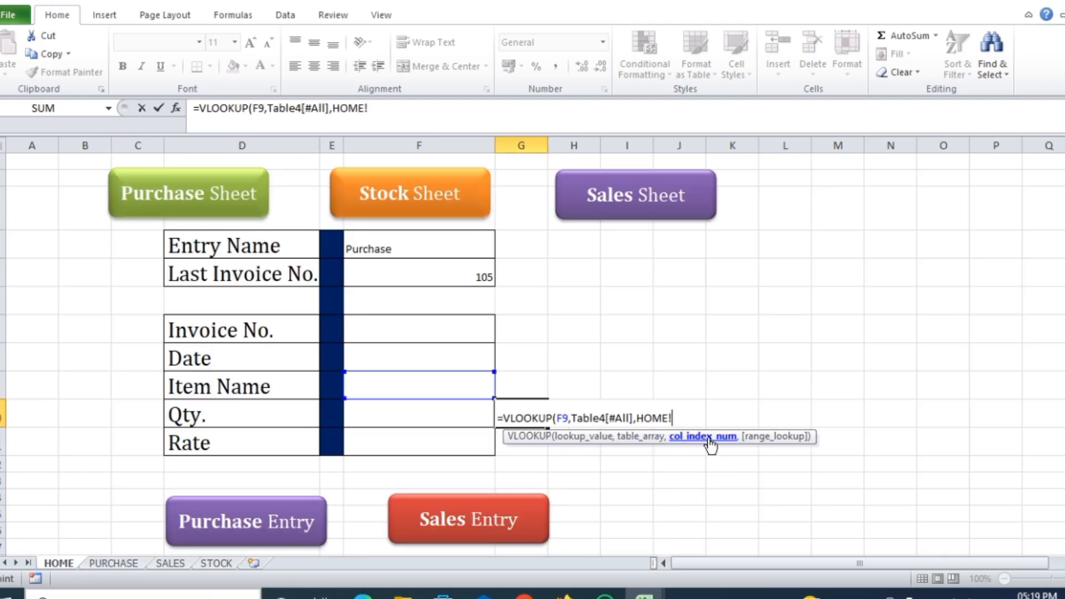
pyautogui.click(216, 564)
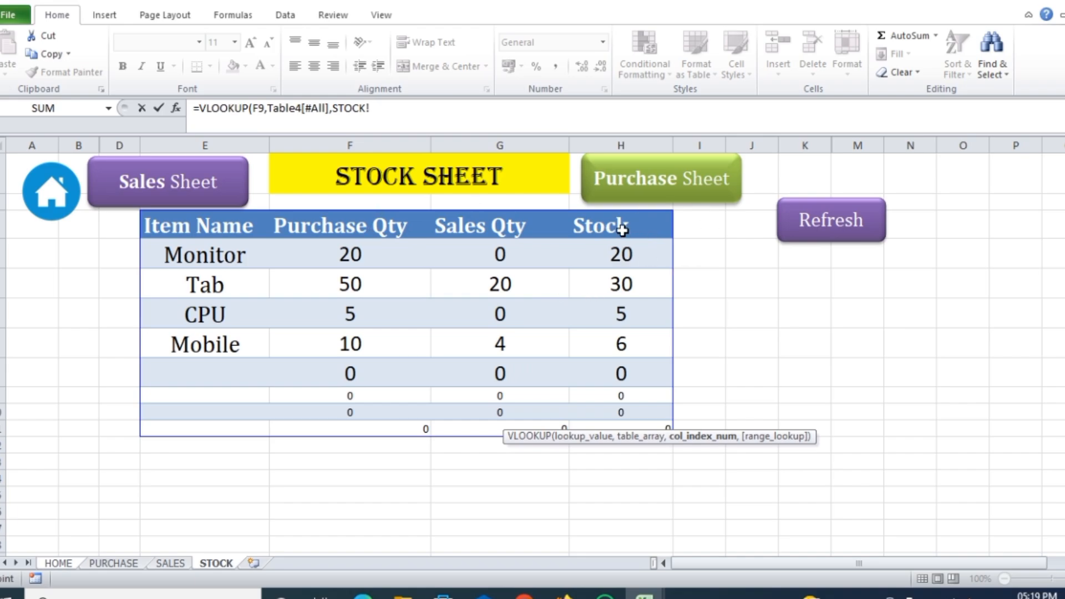
pyautogui.write(',')
pyautogui.press('BackSpace')
pyautogui.press('BackSpace')
pyautogui.press('BackSpace')
pyautogui.press('BackSpace')
pyautogui.press('BackSpace')
pyautogui.write('4,')
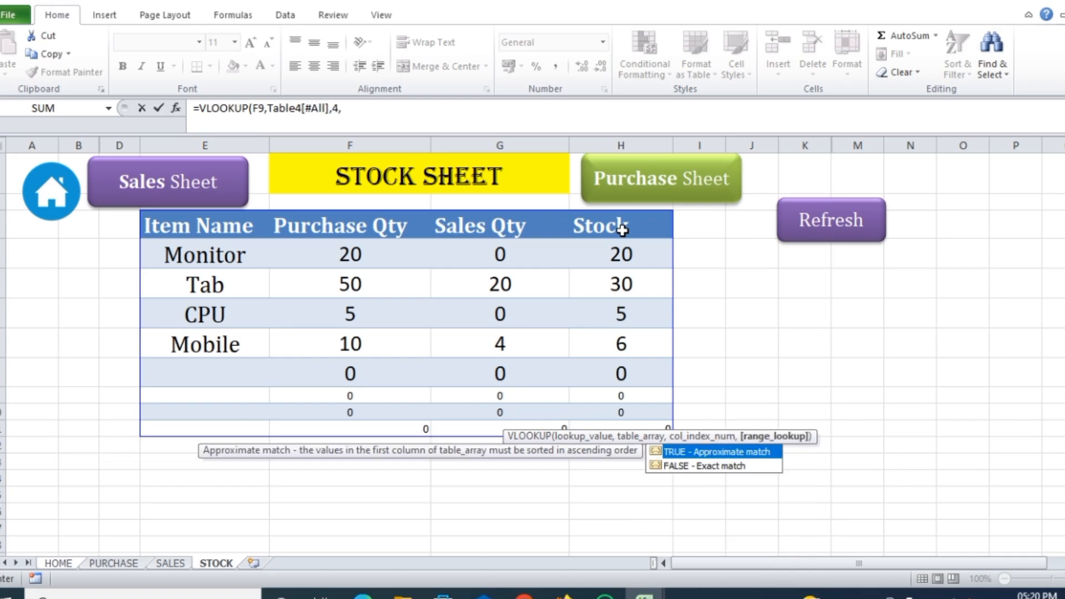
pyautogui.write('0')
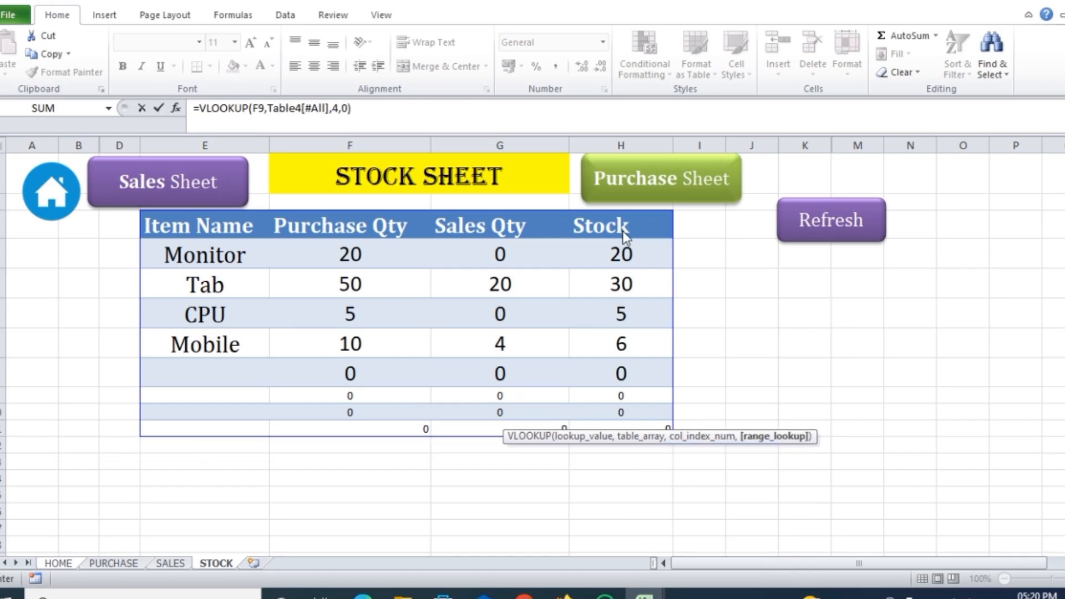
pyautogui.press('Return')
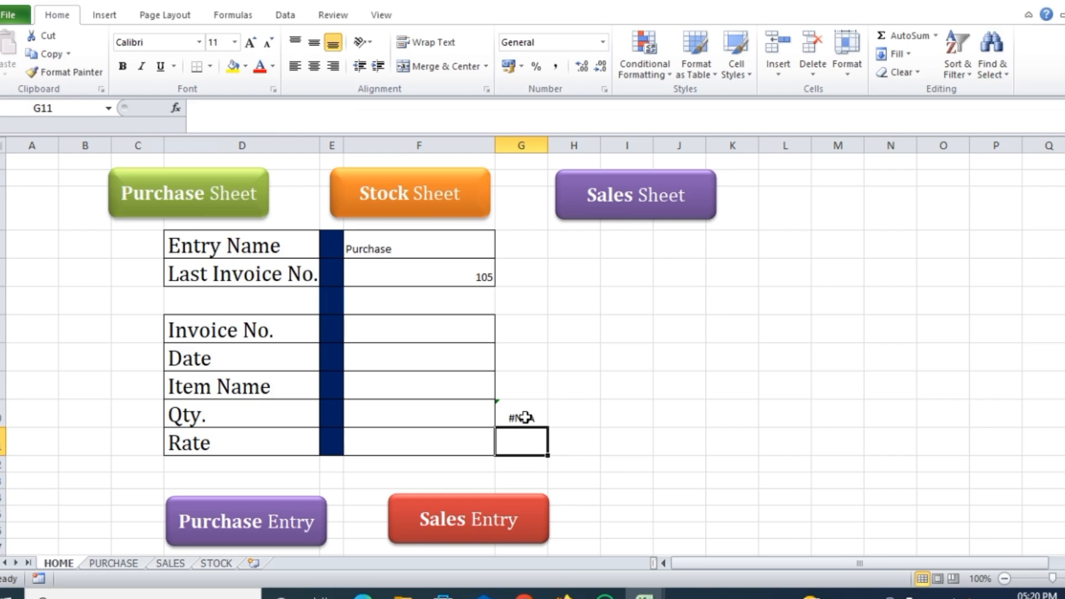
# - Enter tab as the Item Name in F9 to test the stock lookup
pyautogui.click(428, 389)
pyautogui.write('tab')
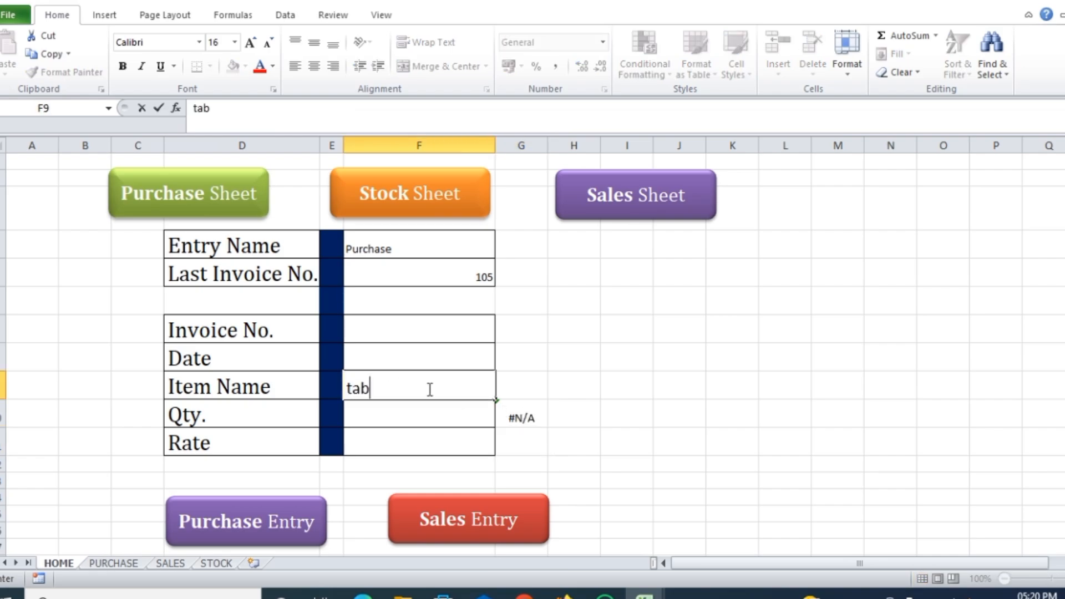
pyautogui.press('Tab')
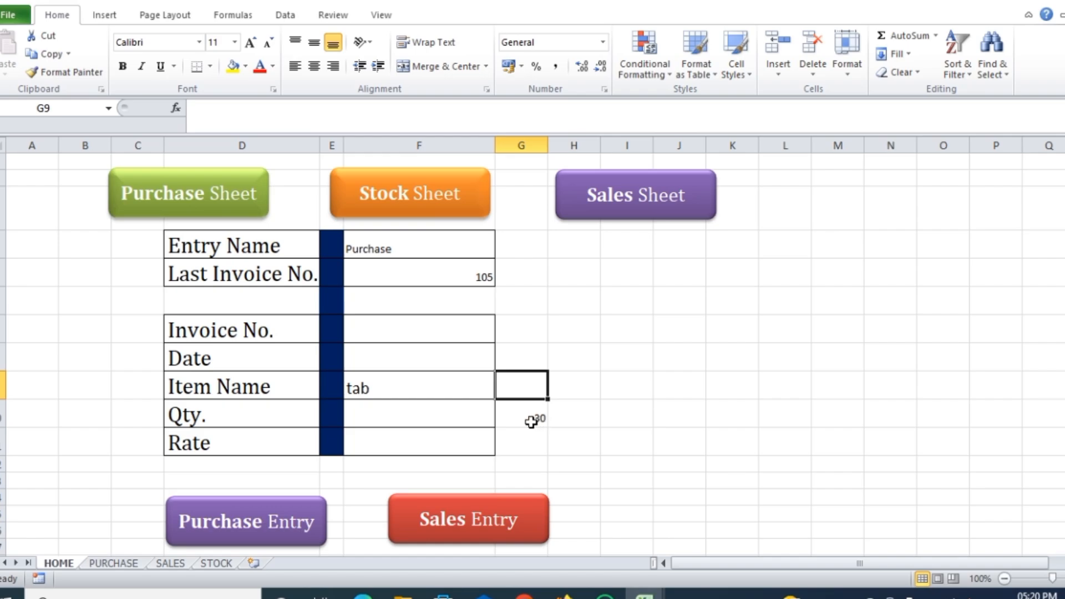
# - Copy the full VLOOKUP formula text from G10 and leave the cell's formula as it is
pyautogui.doubleClick(528, 417)
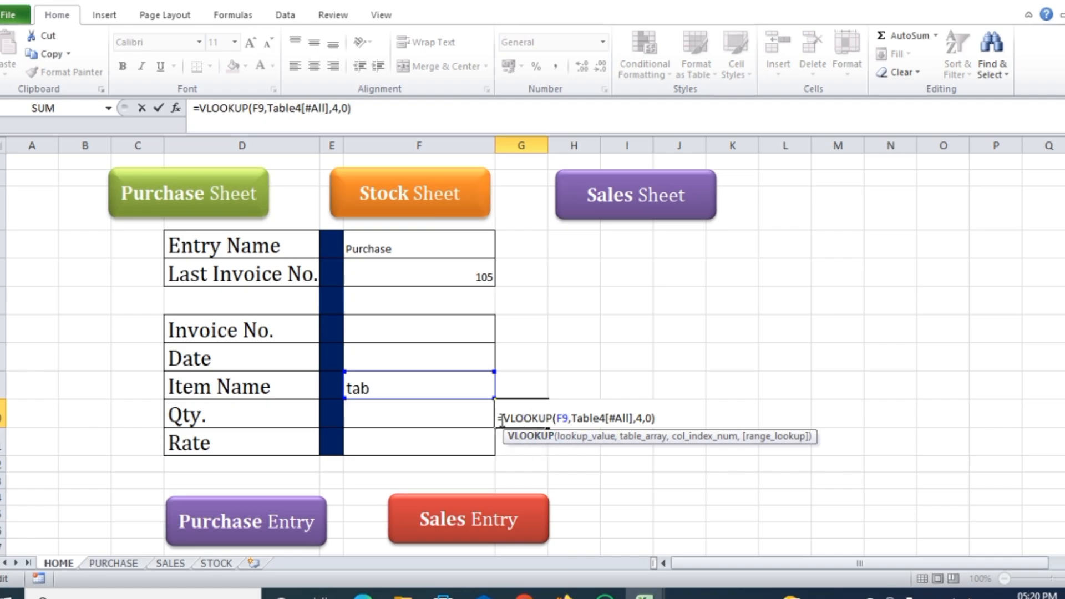
pyautogui.moveTo(501, 419); pyautogui.dragTo(658, 419)
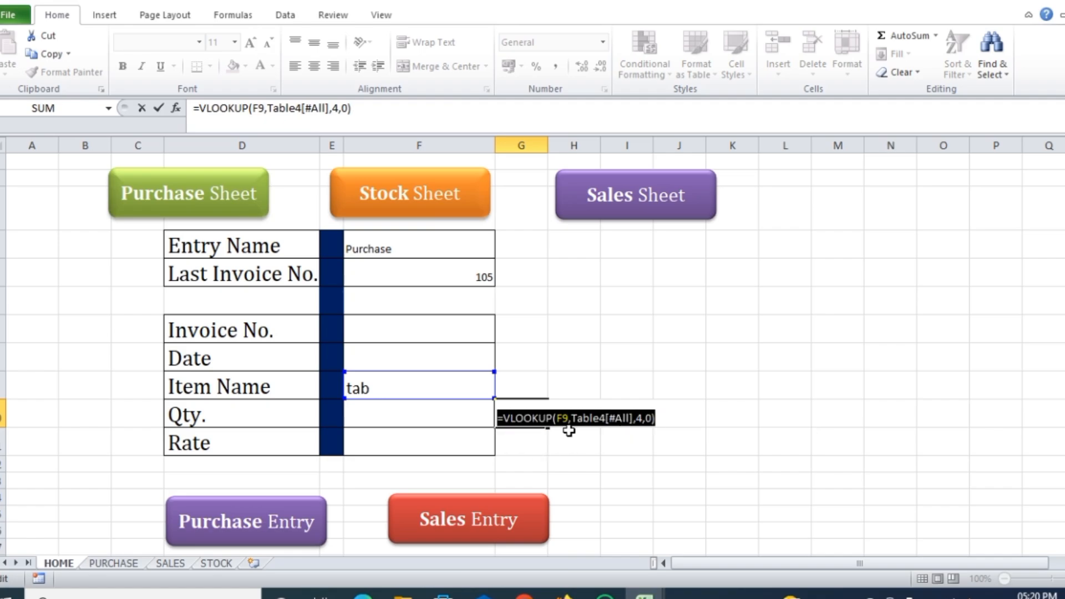
pyautogui.hotkey('ctrl', 'c')
pyautogui.press('Return')
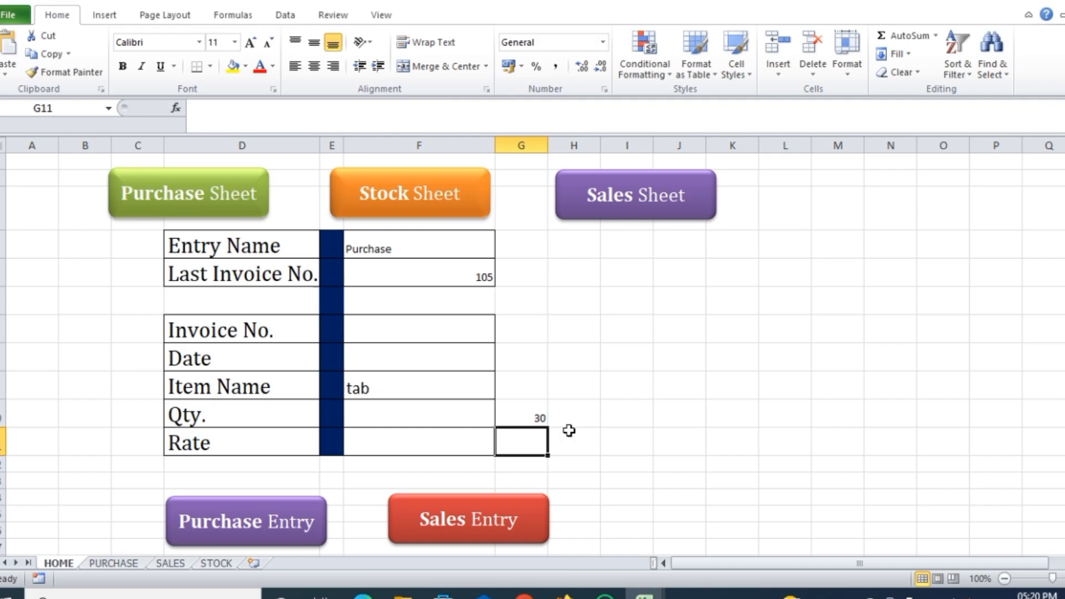
# - Wrap the G10 VLOOKUP in an IF function whose logical test is VLOOKUP(F9,Table4[#All],4,0)<=F10
pyautogui.doubleClick(532, 419)
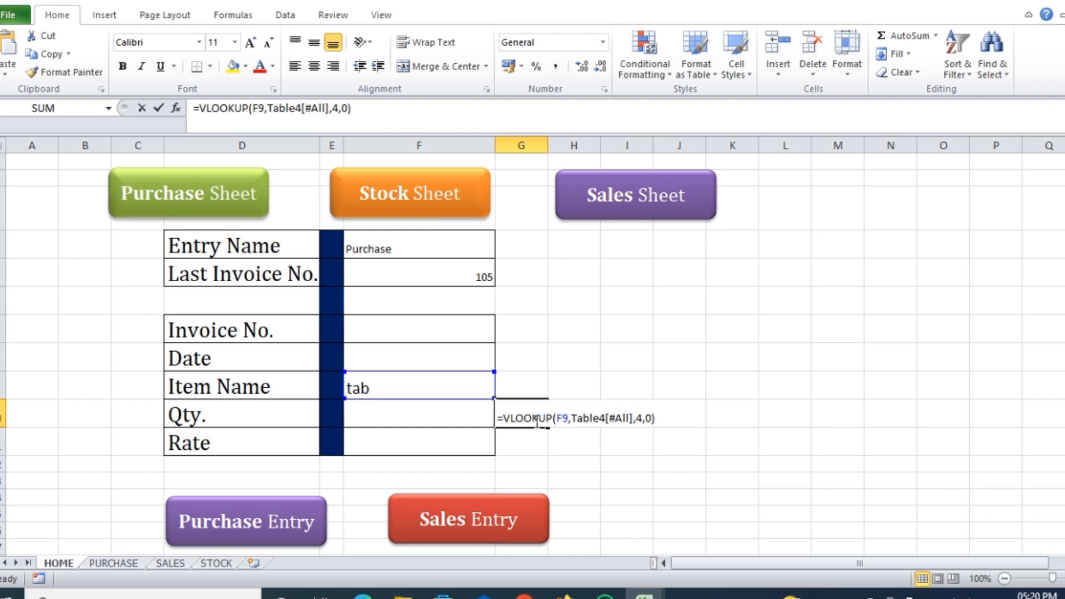
pyautogui.click(504, 418)
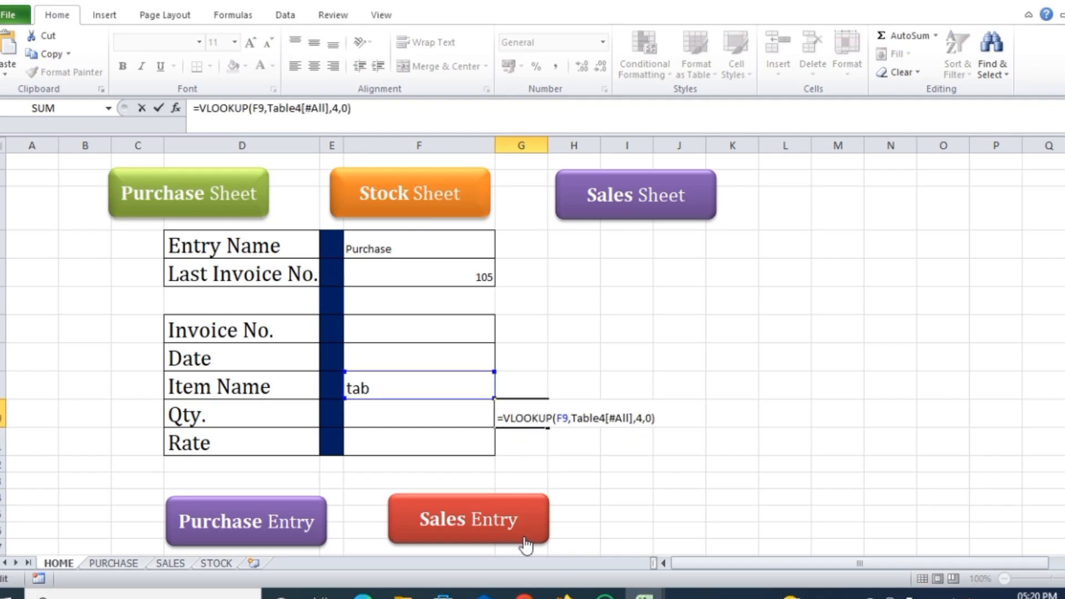
pyautogui.write('if')
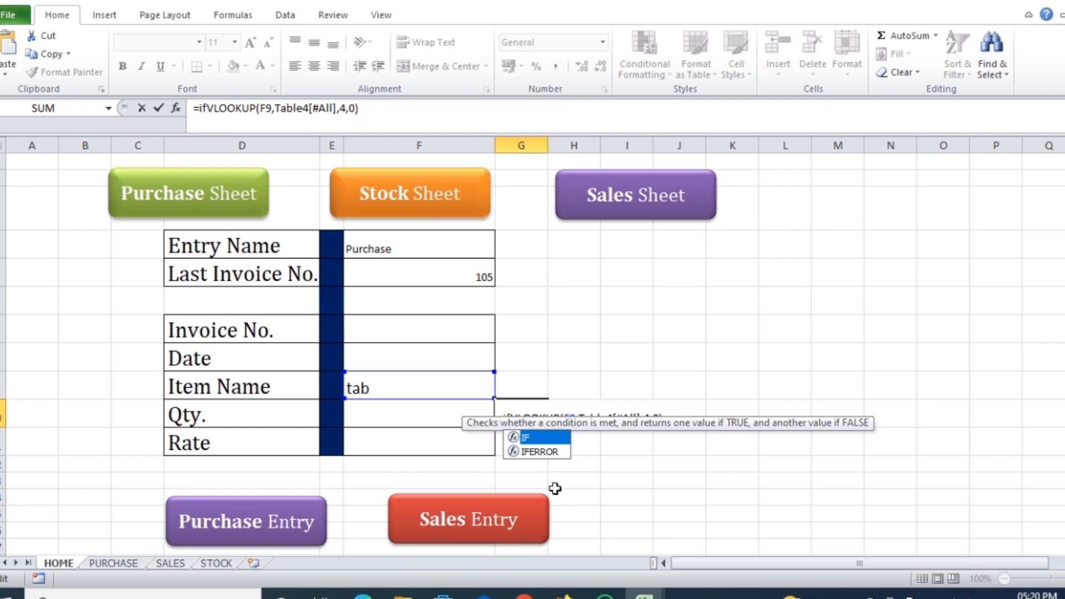
pyautogui.doubleClick(547, 442)
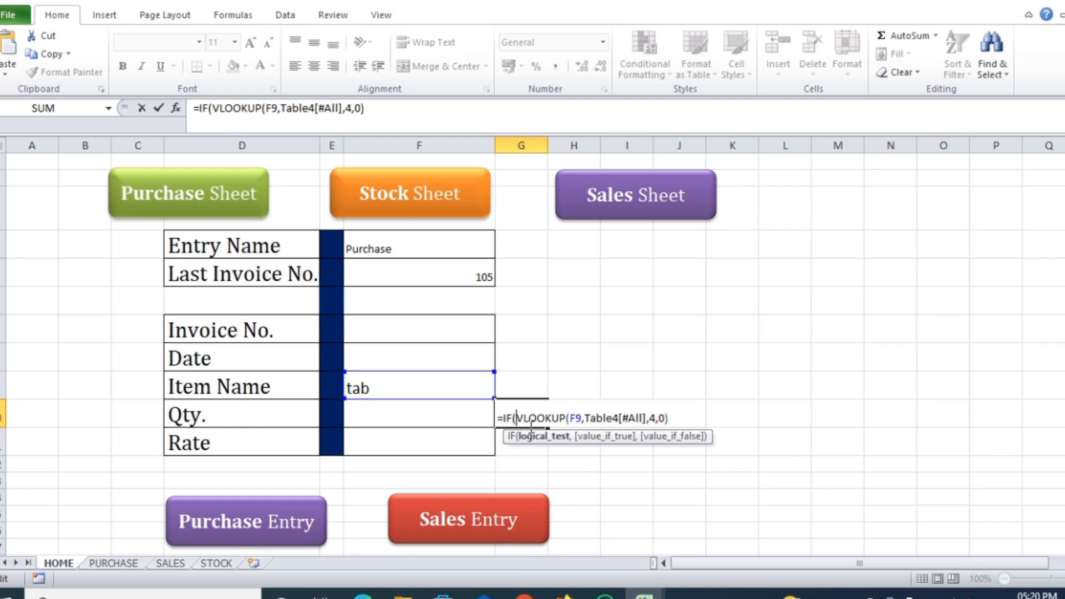
pyautogui.click(683, 418)
pyautogui.write('<=')
pyautogui.click(405, 417)
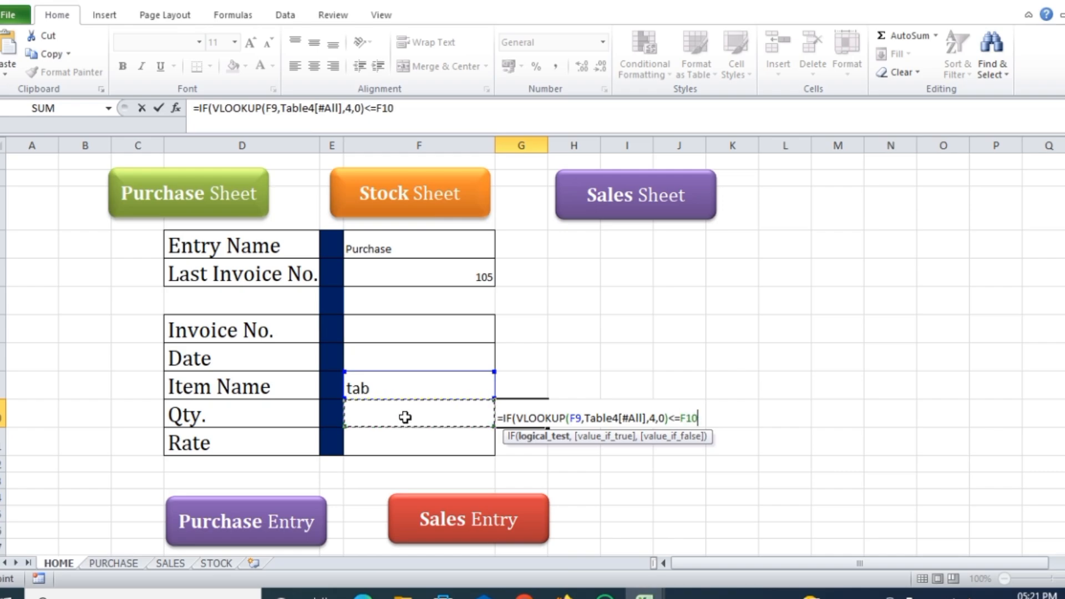
# - Complete the G10 IF formula with "Stock Not Availabl" as the value if true and an empty value if false
pyautogui.write(',')
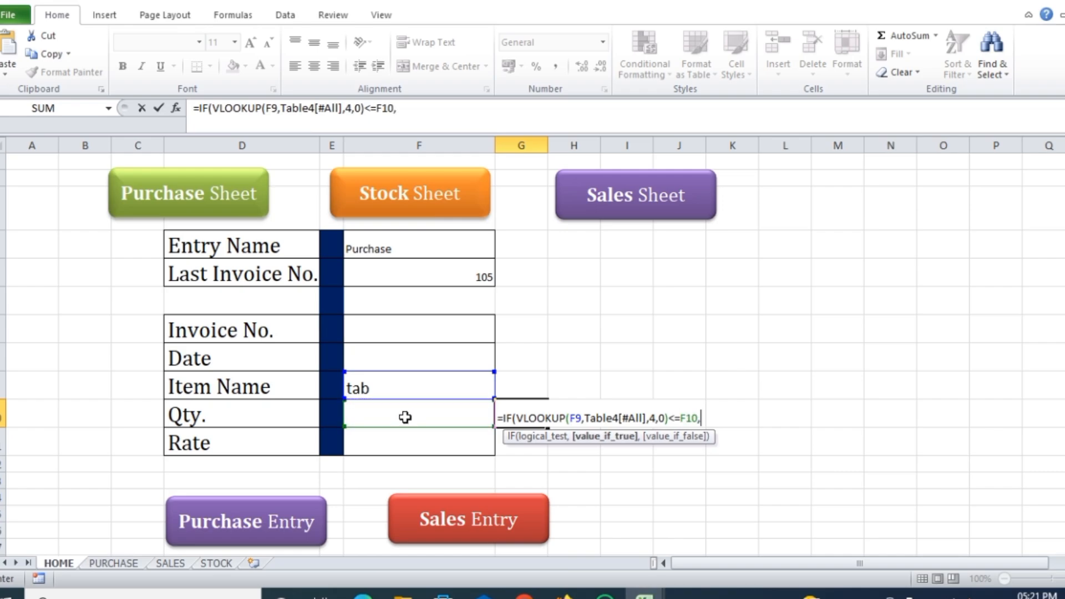
pyautogui.write('"Stock Not')
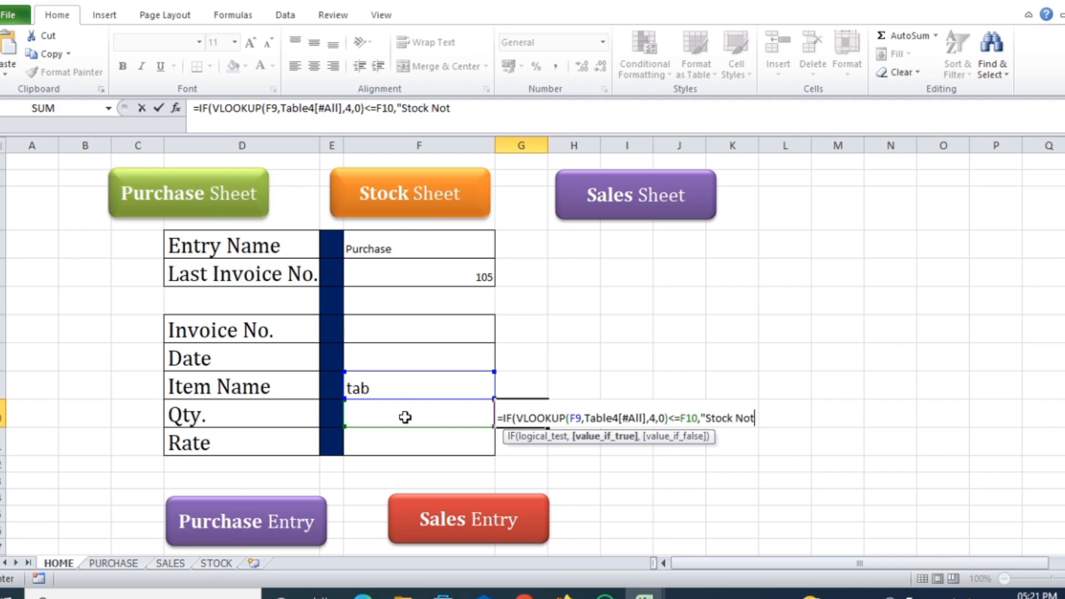
pyautogui.write(' Availabl"')
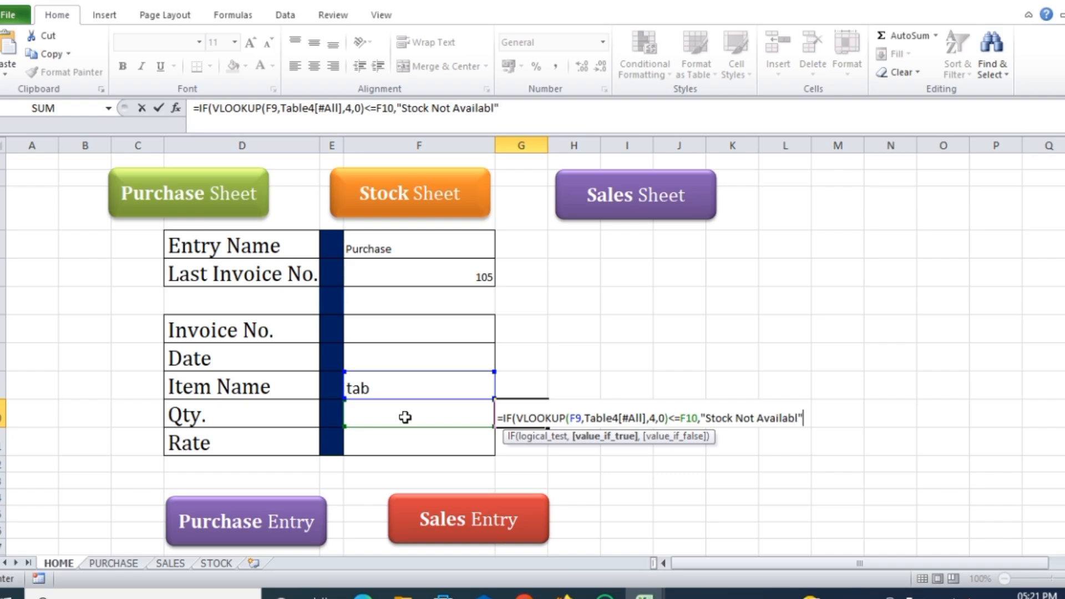
pyautogui.write('"')
pyautogui.press('BackSpace')
pyautogui.write(',')
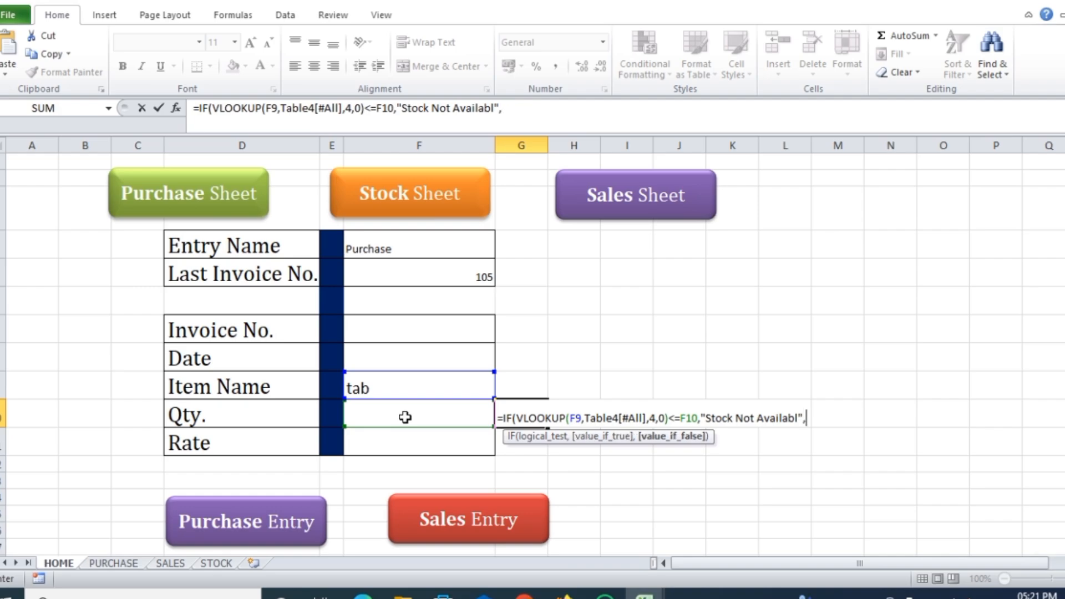
pyautogui.write(')')
pyautogui.press('Return')
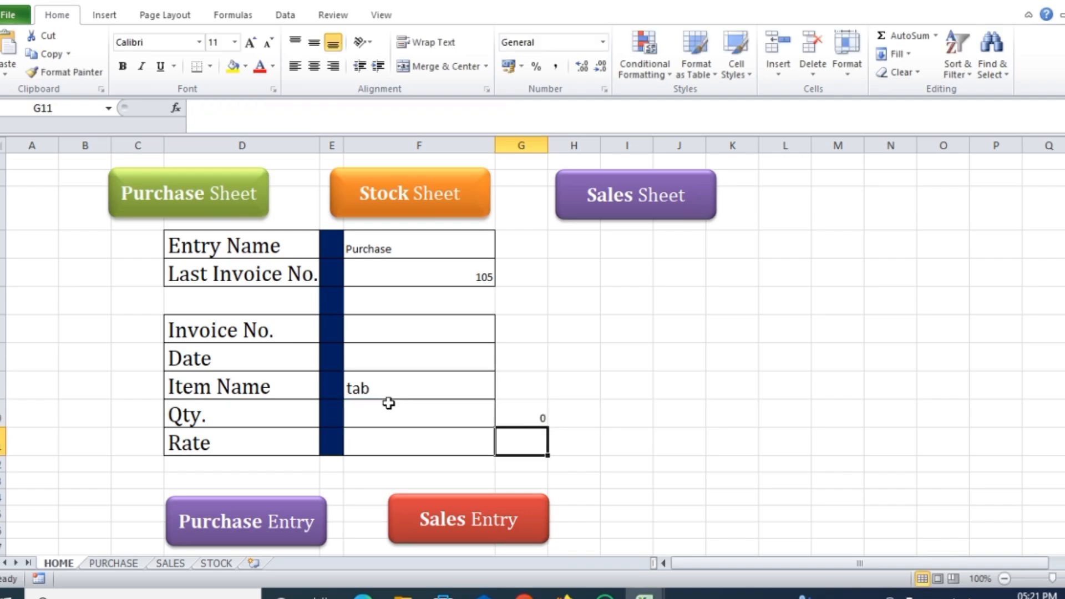
# - Test the stock check by entering quantities of 10, 50 and 10 again in F10
pyautogui.click(396, 420)
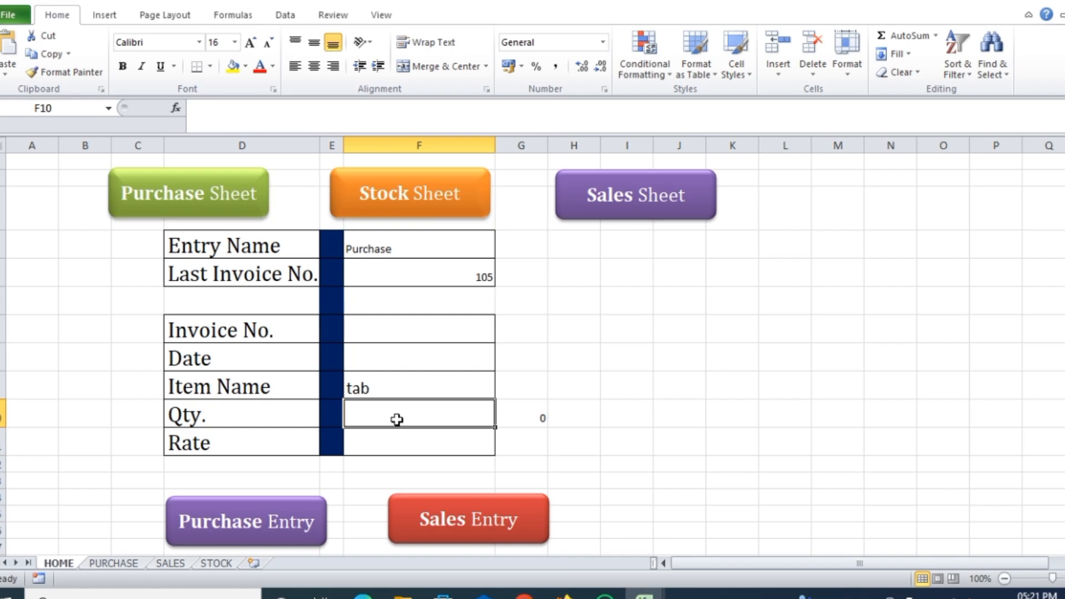
pyautogui.write('10')
pyautogui.click(793, 445)
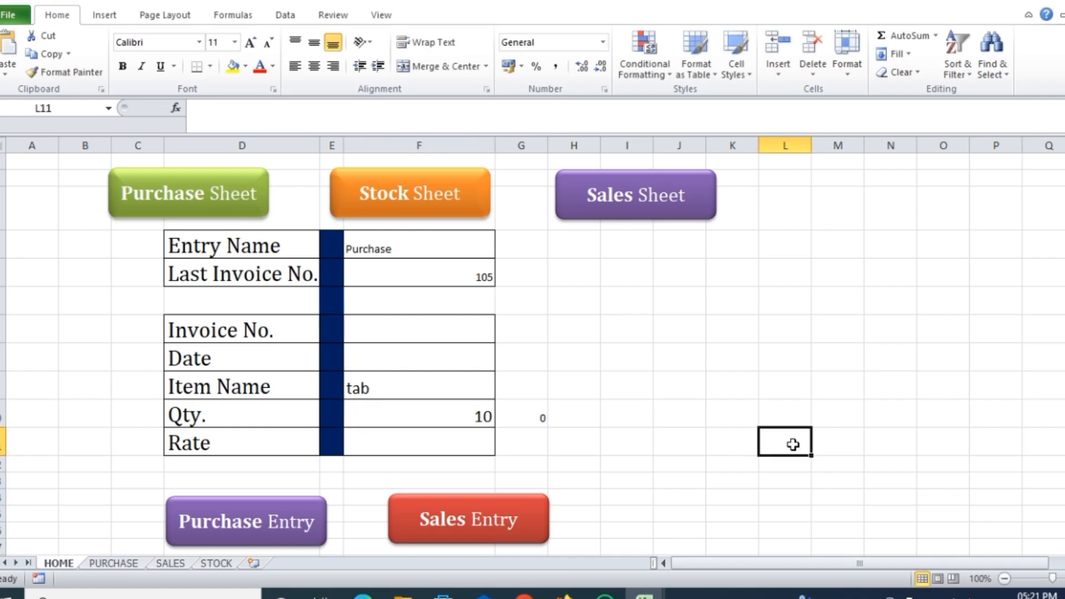
pyautogui.click(469, 418)
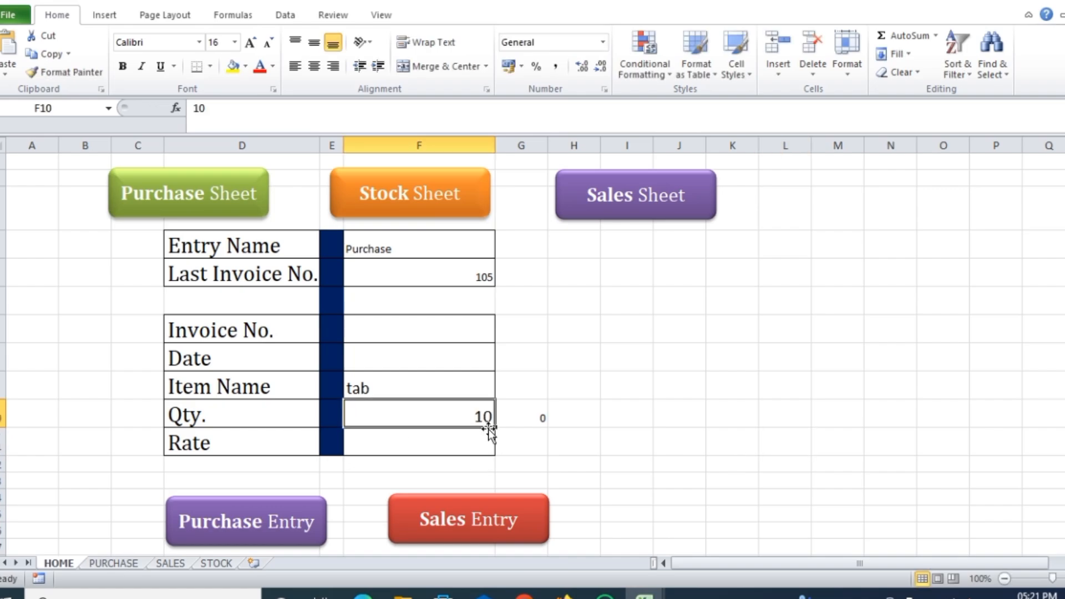
pyautogui.write('50')
pyautogui.click(660, 442)
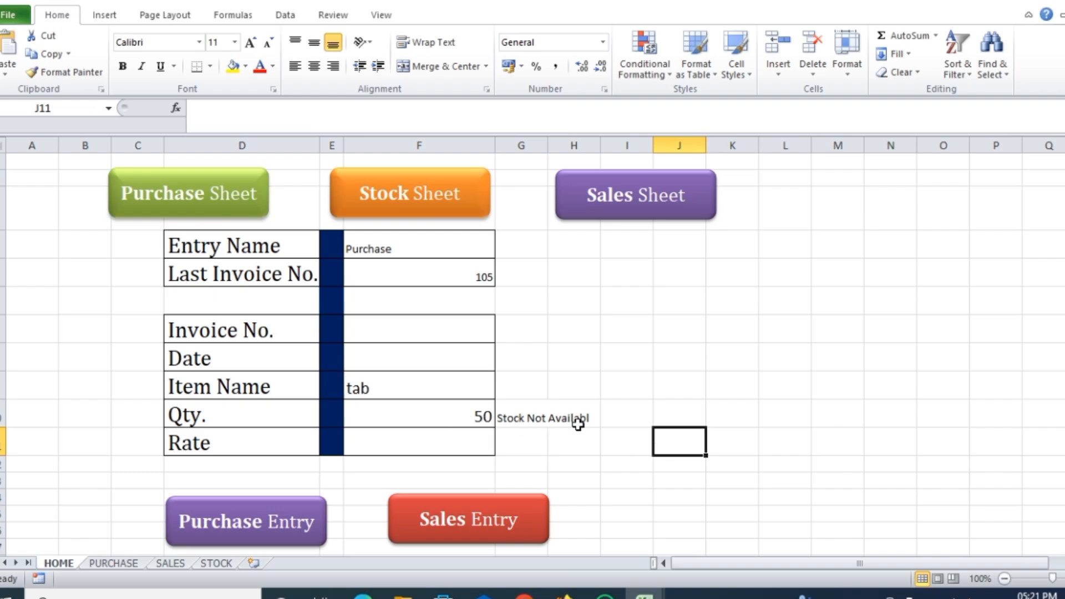
pyautogui.click(479, 416)
pyautogui.write('10')
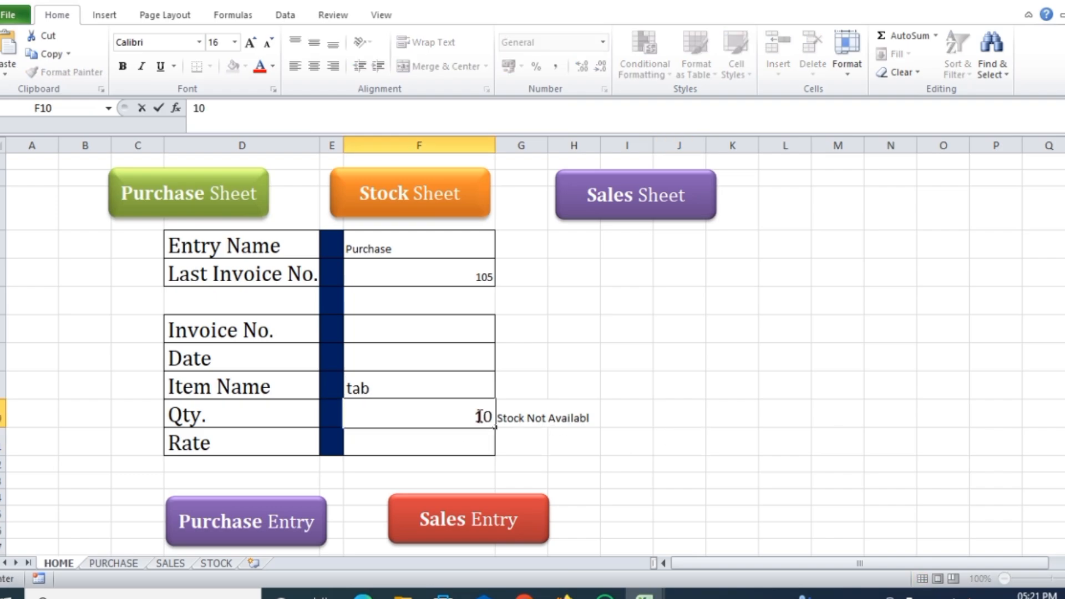
pyautogui.press('Return')
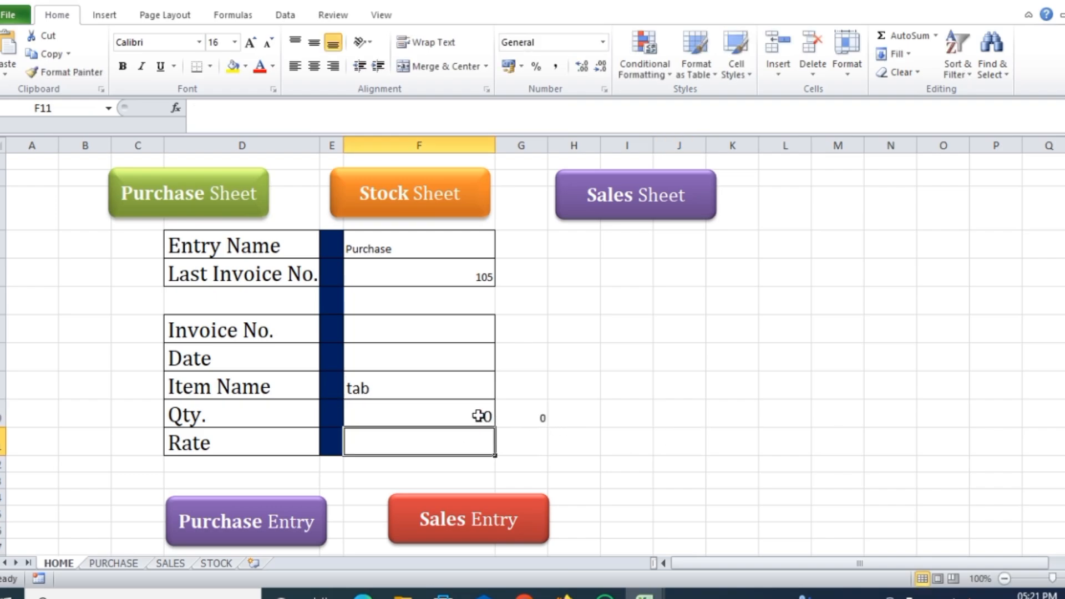
# - Add a quoted space " " as the value if false in the G10 IF formula
pyautogui.doubleClick(532, 419)
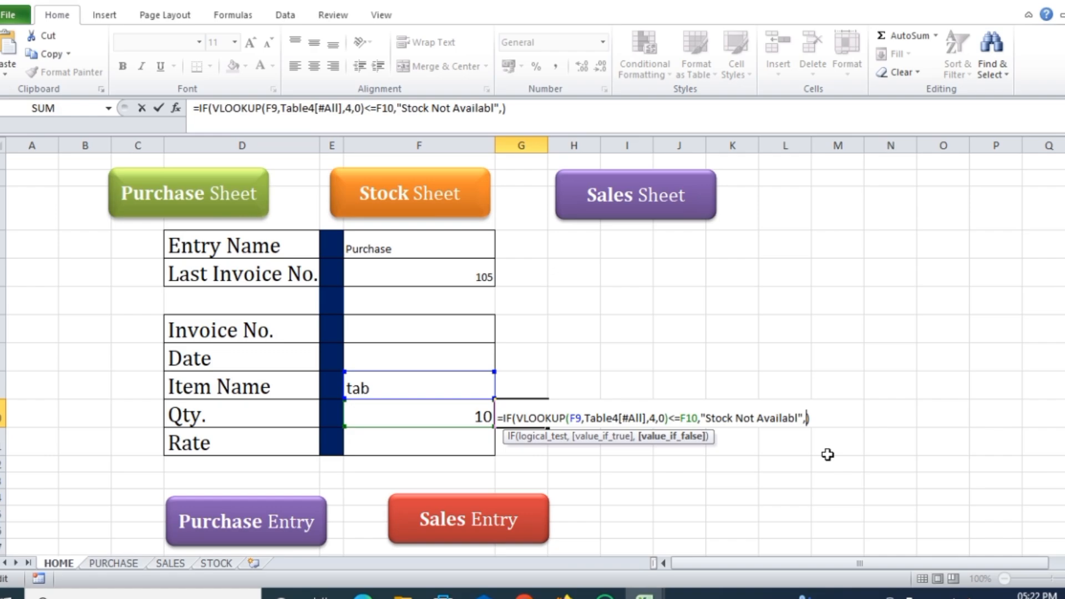
pyautogui.write('" "')
pyautogui.press('Return')
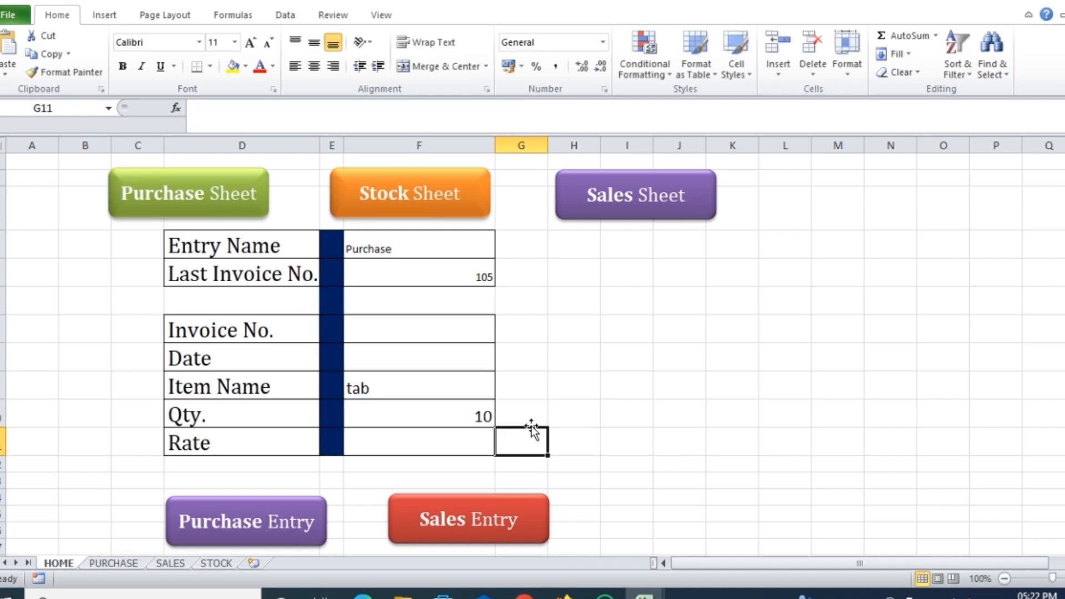
# - Enter 40 as the Qty. in F10 to test the revised stock check
pyautogui.click(449, 413)
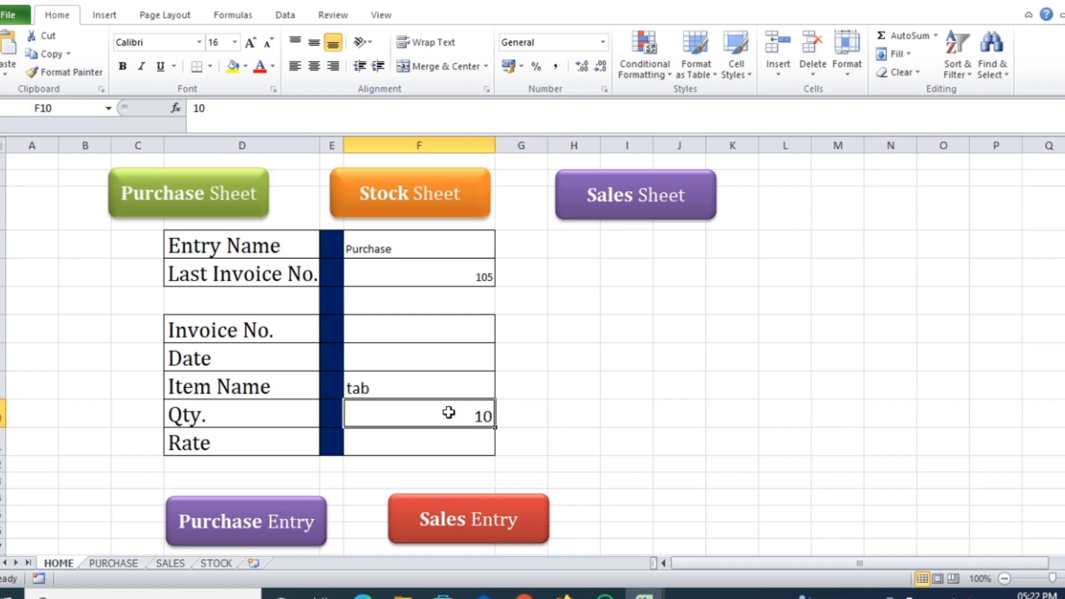
pyautogui.write('40')
pyautogui.click(711, 452)
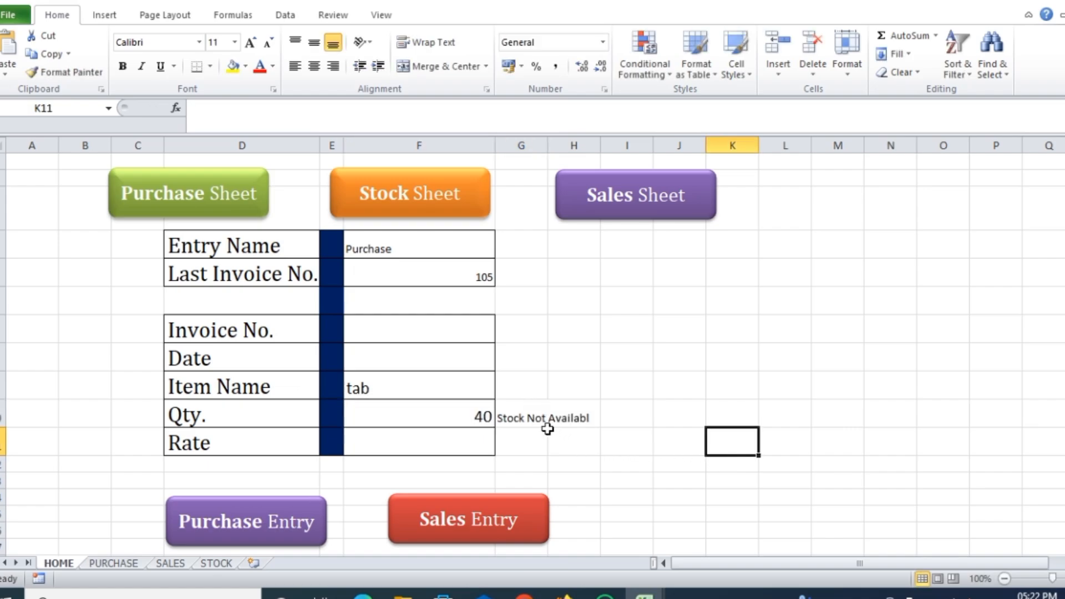
pyautogui.click(454, 421)
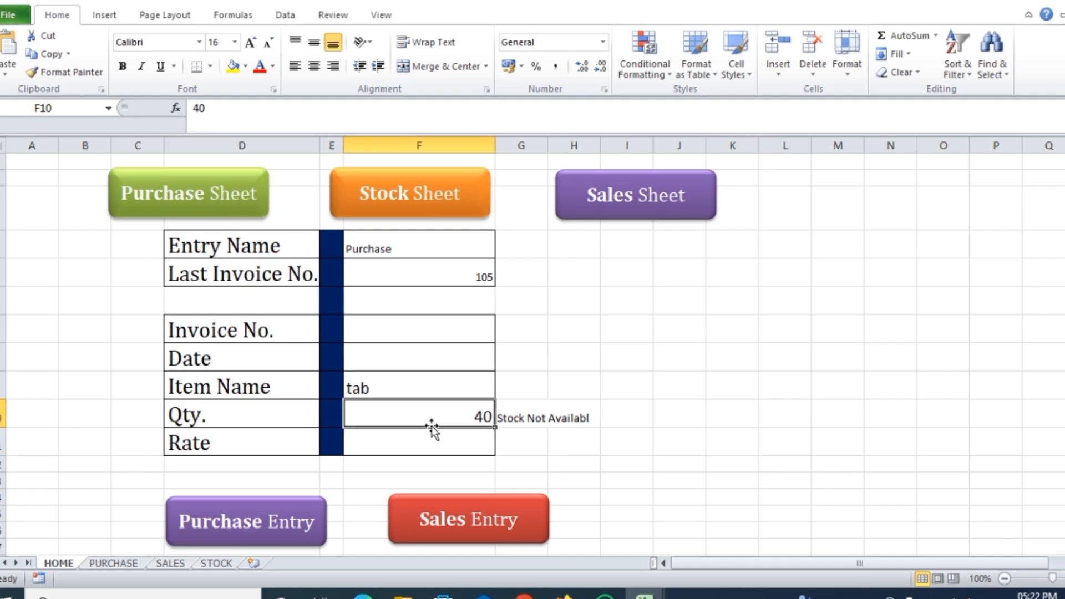
pyautogui.click(688, 420)
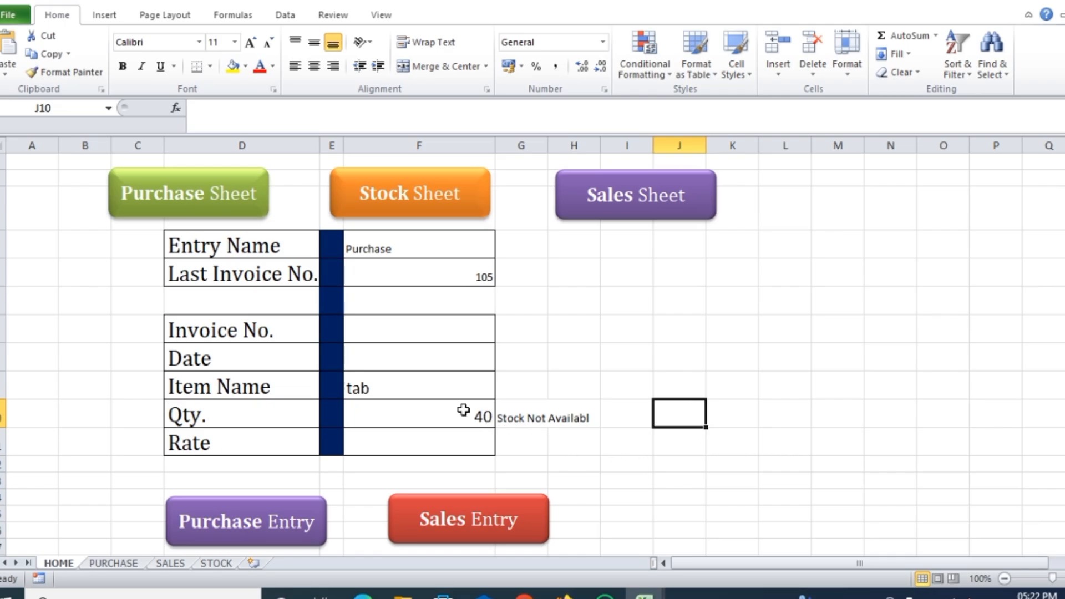
pyautogui.click(838, 443)
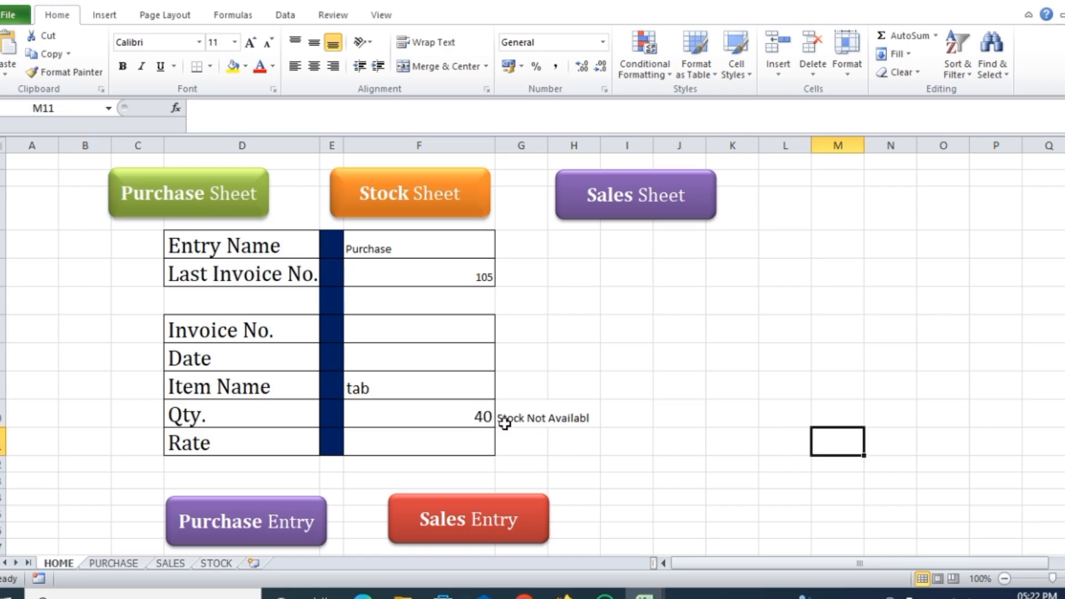
# - Add an Alert column header in I3 of the STOCK sheet, beside the Stock column
pyautogui.click(216, 564)
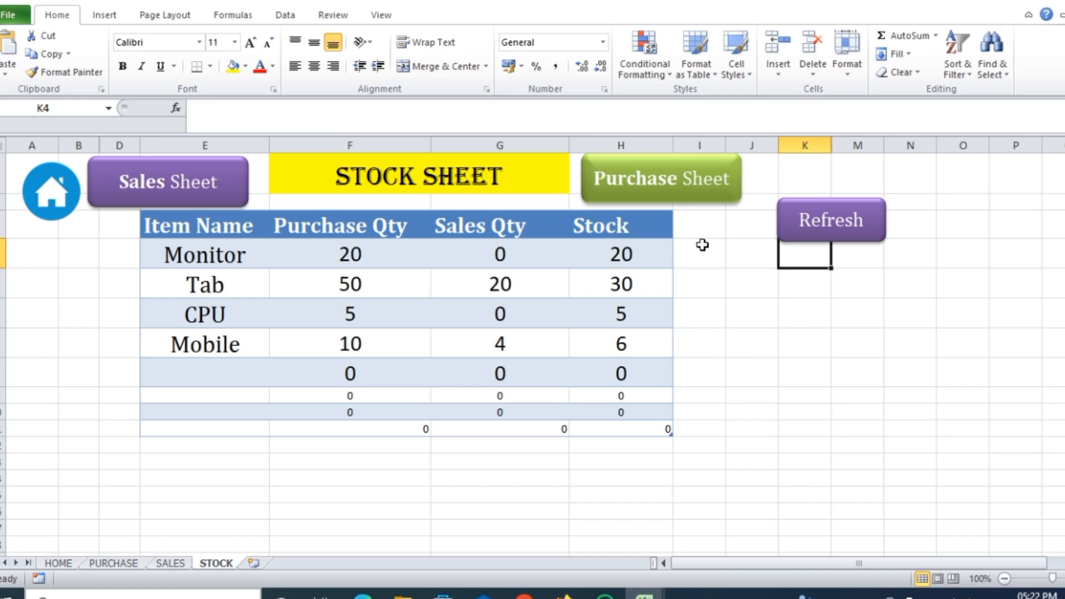
pyautogui.click(704, 229)
pyautogui.write('Alert')
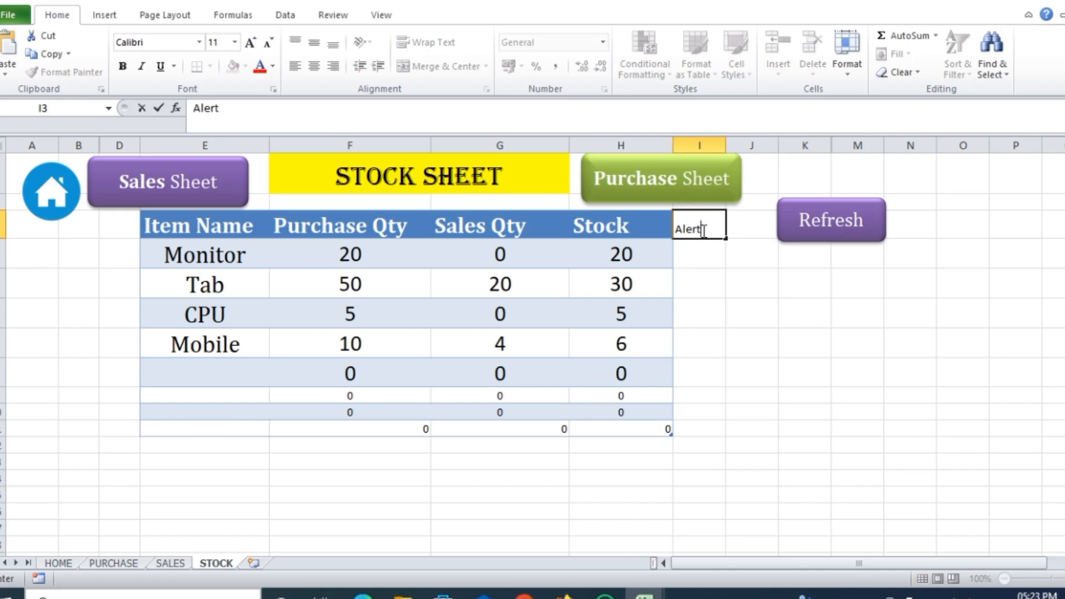
pyautogui.click(805, 295)
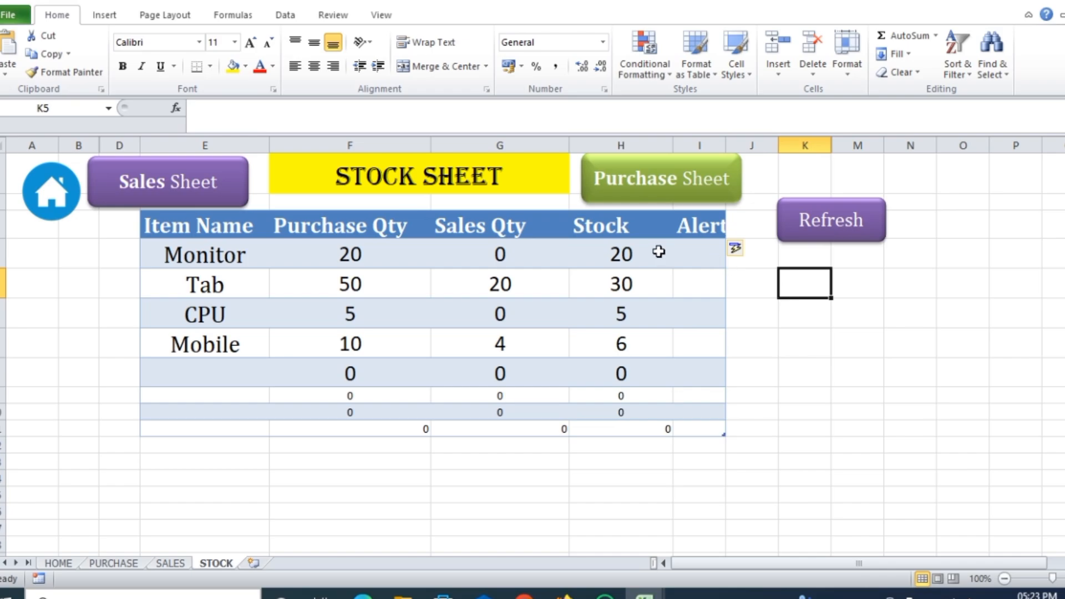
pyautogui.click(704, 252)
pyautogui.write('=')
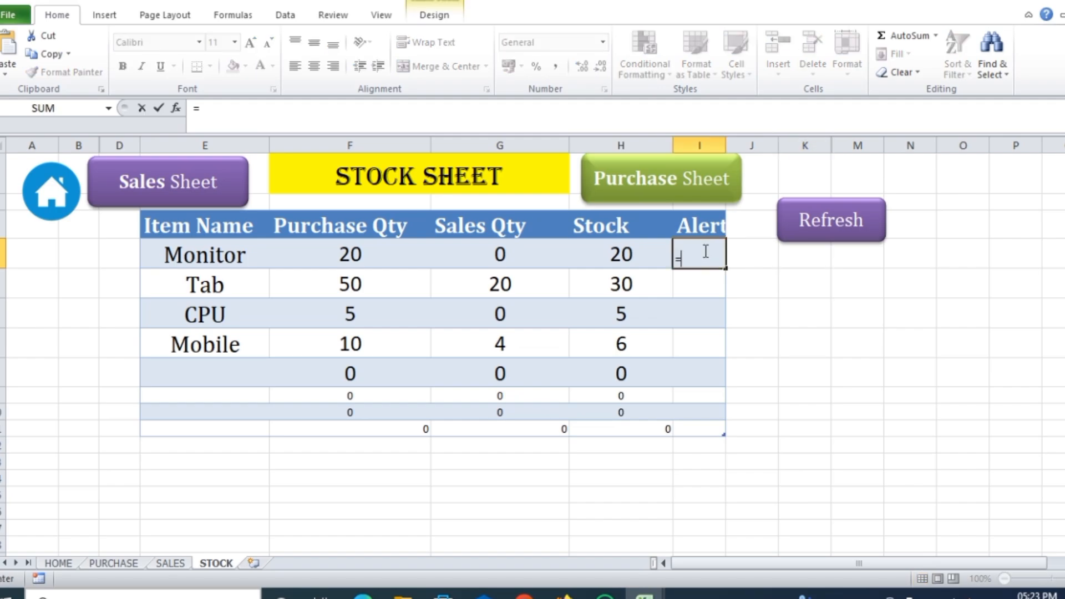
pyautogui.write('if')
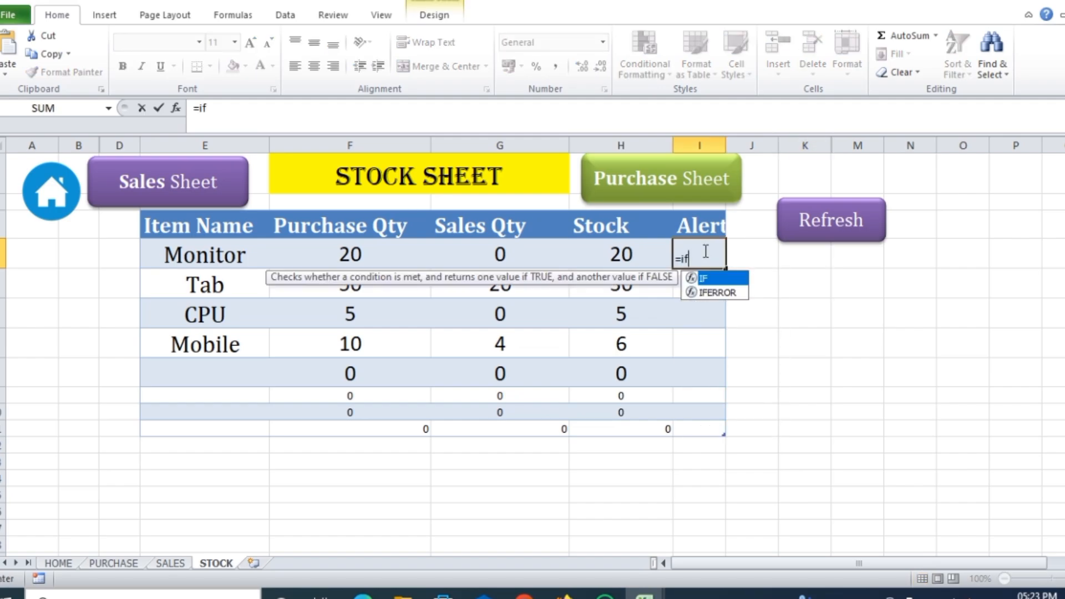
pyautogui.doubleClick(716, 278)
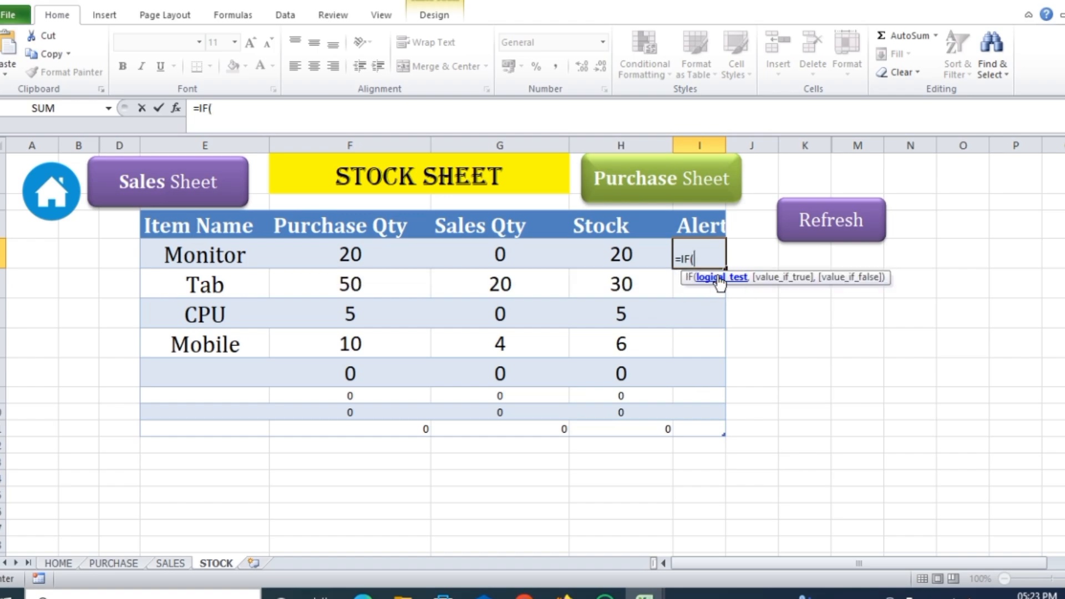
pyautogui.click(625, 255)
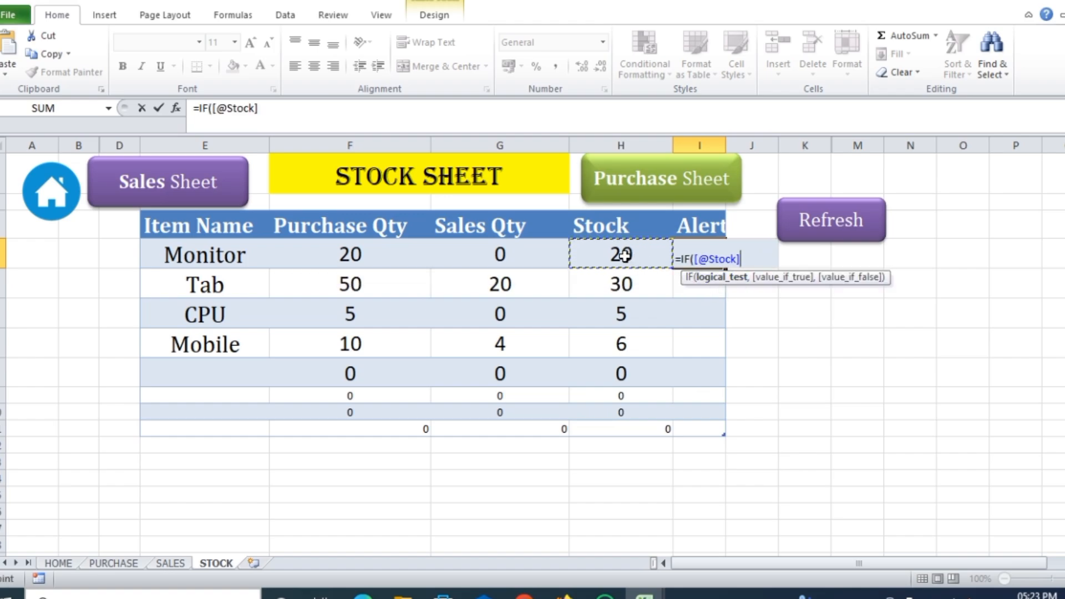
pyautogui.write('<=')
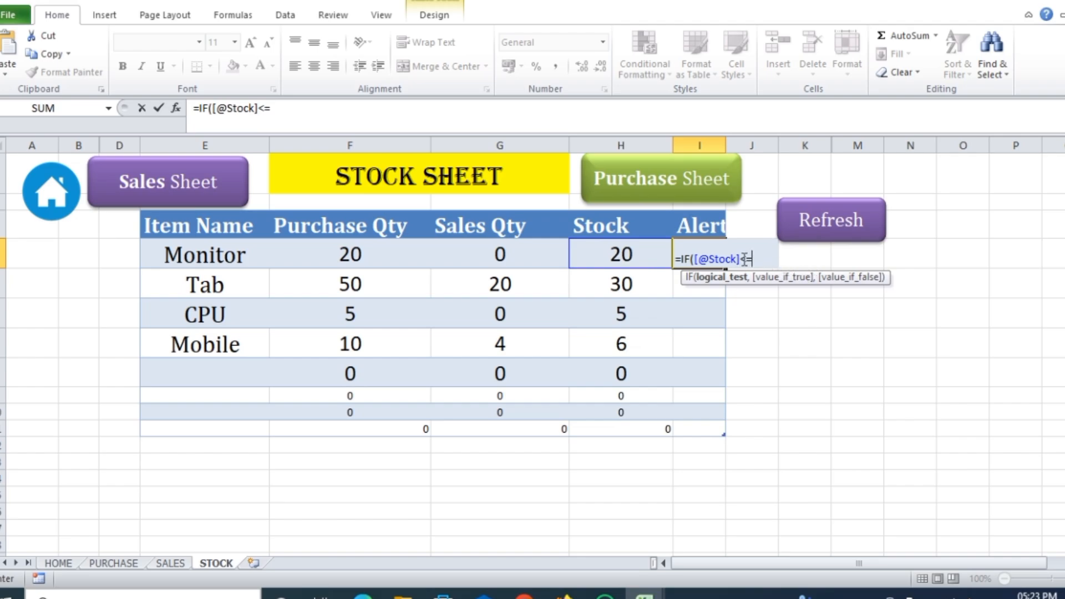
pyautogui.write('5,')
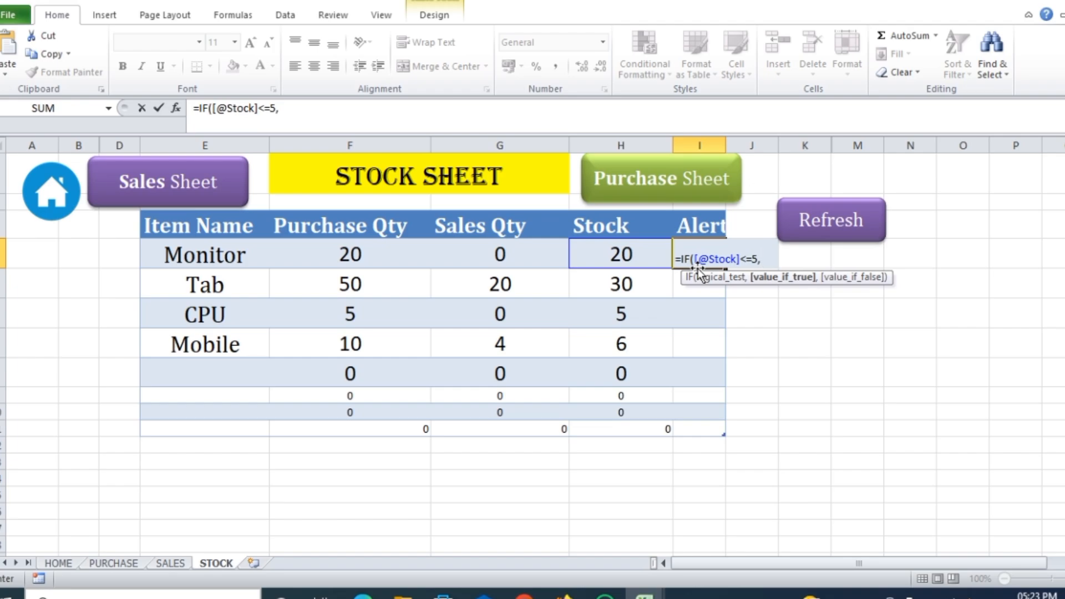
pyautogui.write('"Low')
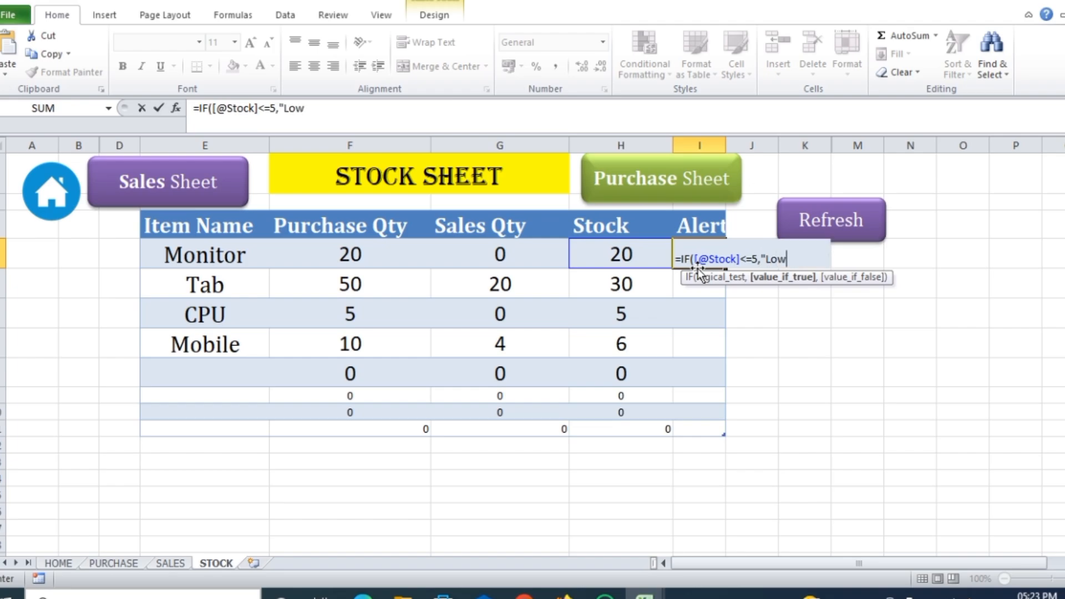
pyautogui.write('",)')
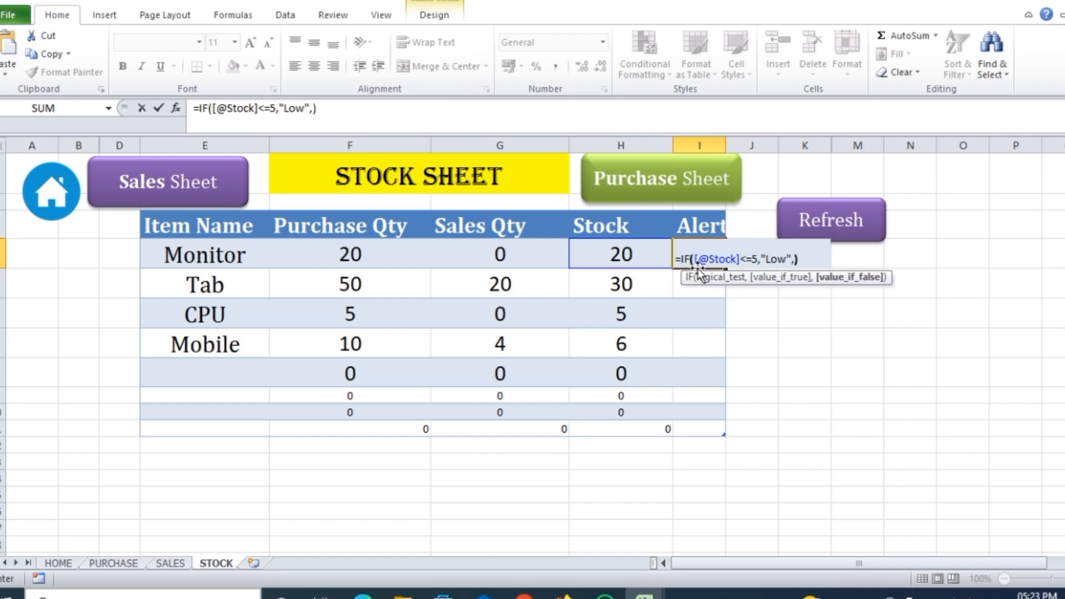
pyautogui.press('Return')
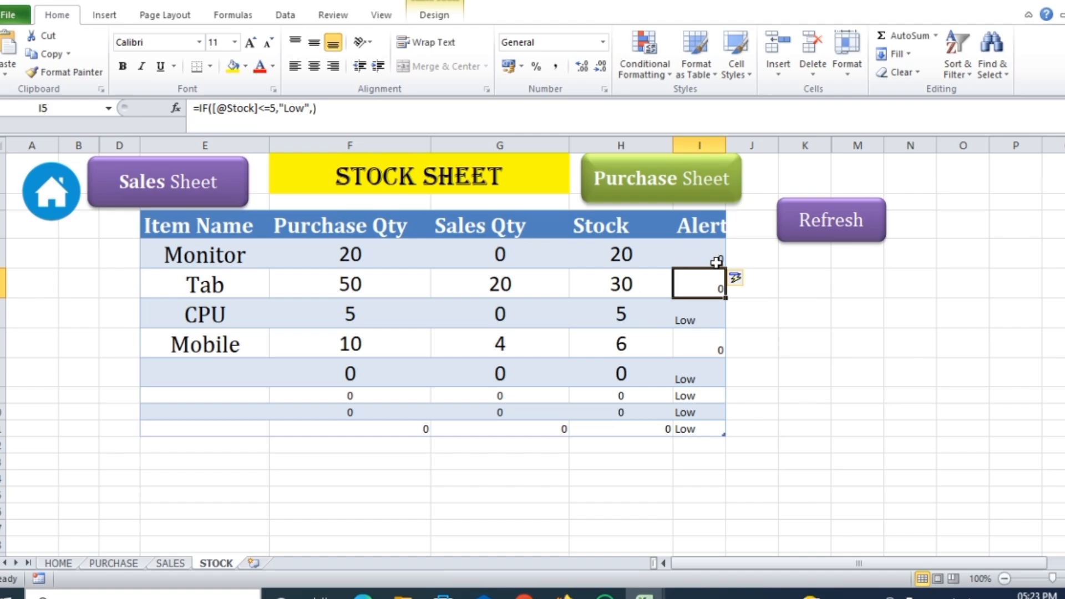
pyautogui.click(716, 255)
pyautogui.doubleClick(716, 255)
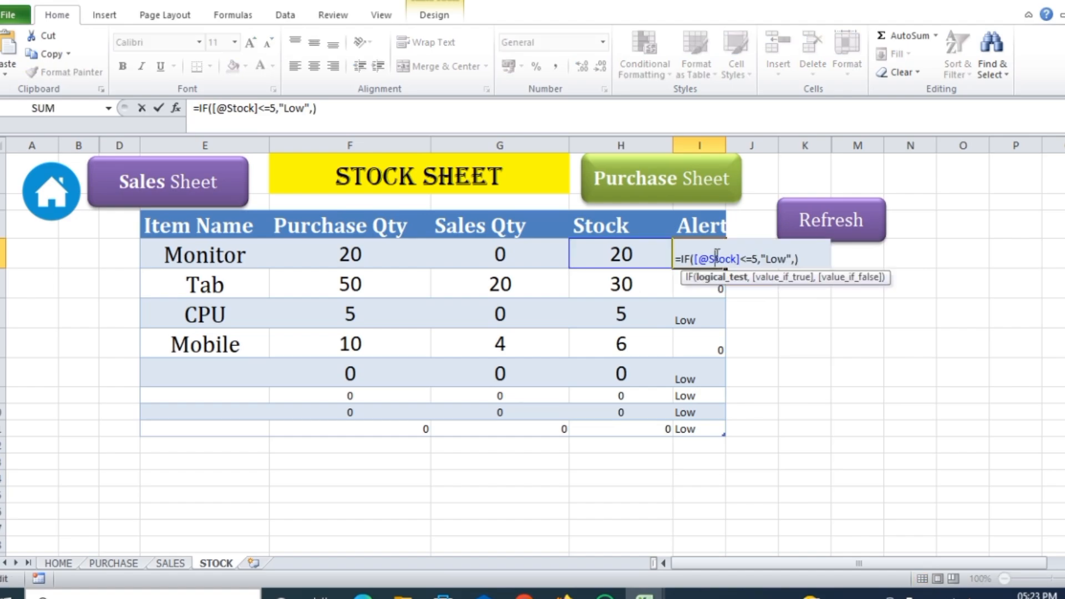
pyautogui.press('Return')
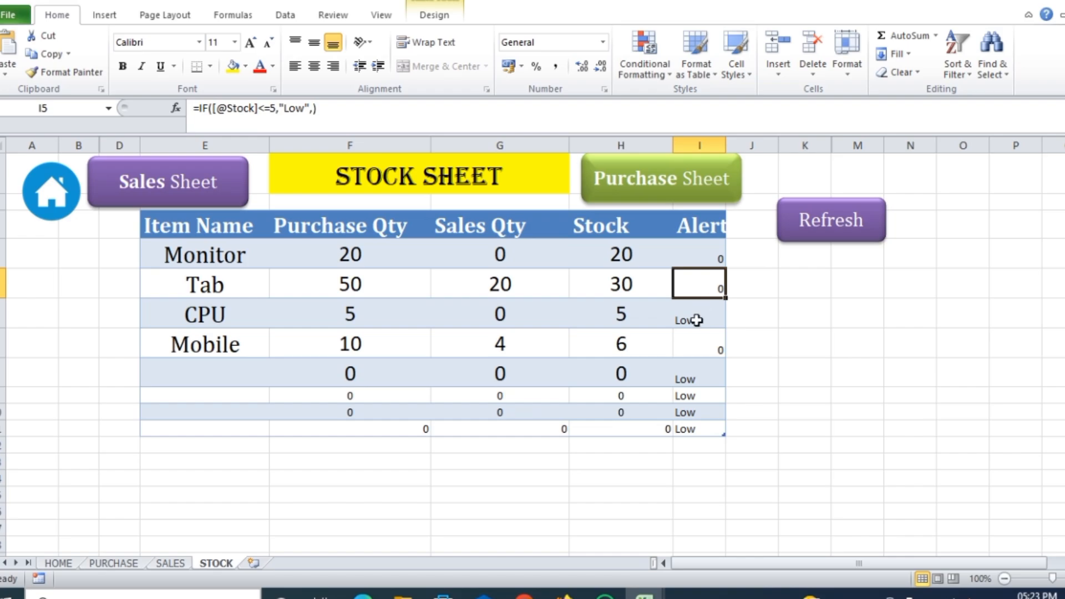
pyautogui.doubleClick(710, 259)
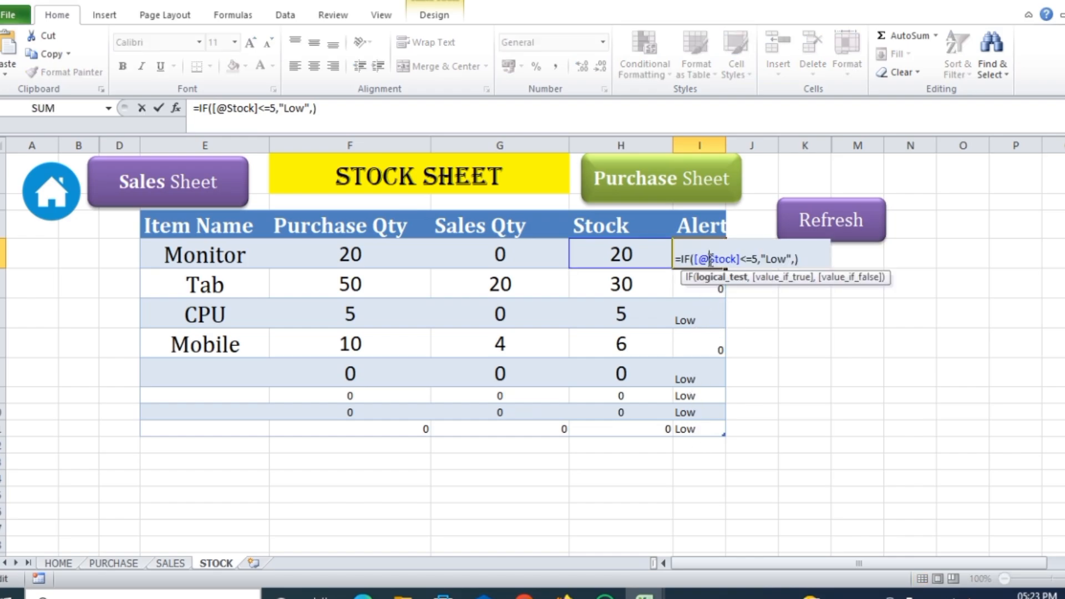
pyautogui.click(796, 259)
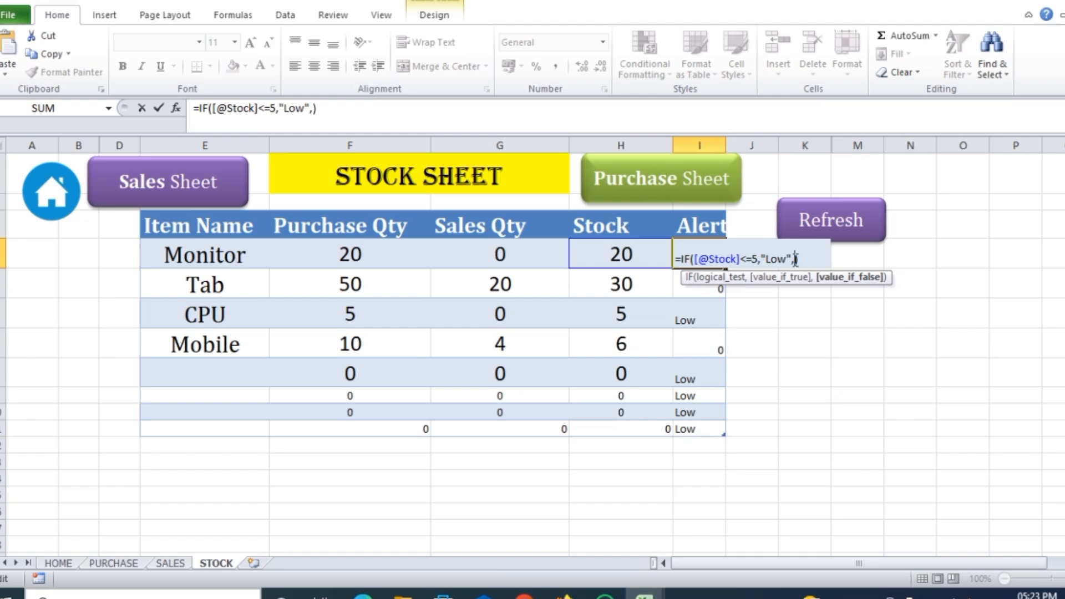
pyautogui.write('" "')
pyautogui.press('Return')
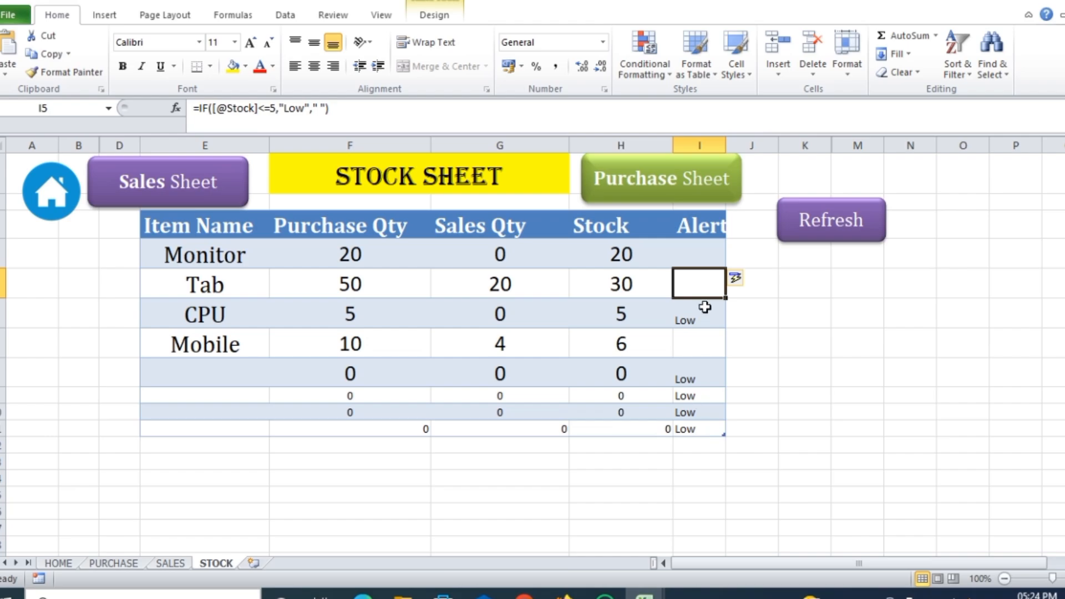
# - Widen column I of the STOCK sheet slightly so the Alert header fits
pyautogui.moveTo(726, 145); pyautogui.dragTo(736, 145)
pyautogui.click(590, 491)
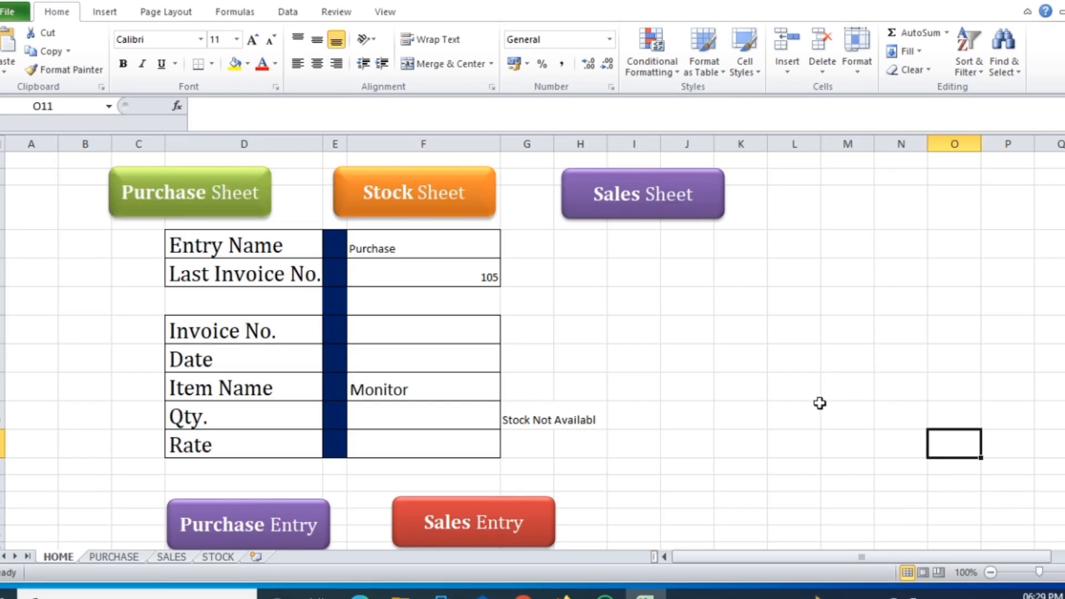
# - Begin saving a copy of the workbook to the Desktop with the file name Stock500
pyautogui.click(10, 17)
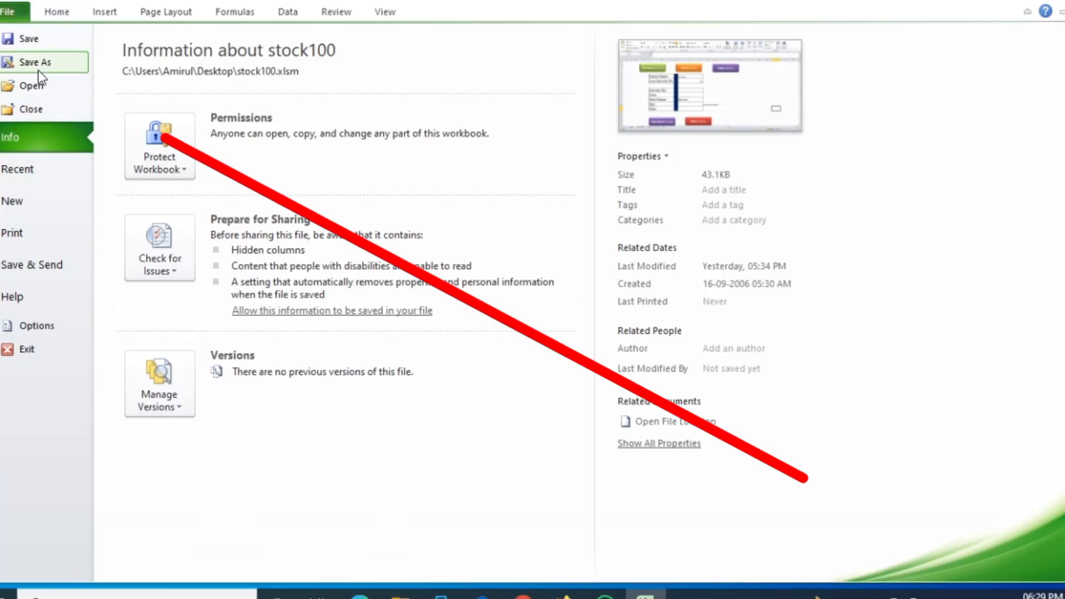
pyautogui.press('Escape')
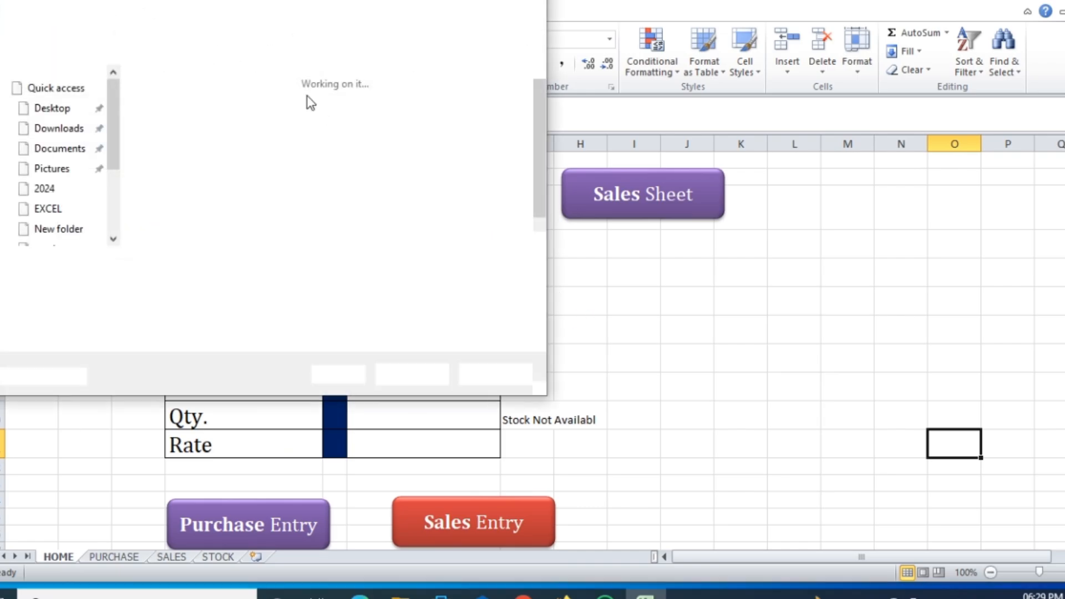
pyautogui.moveTo(118, 195); pyautogui.dragTo(127, 114)
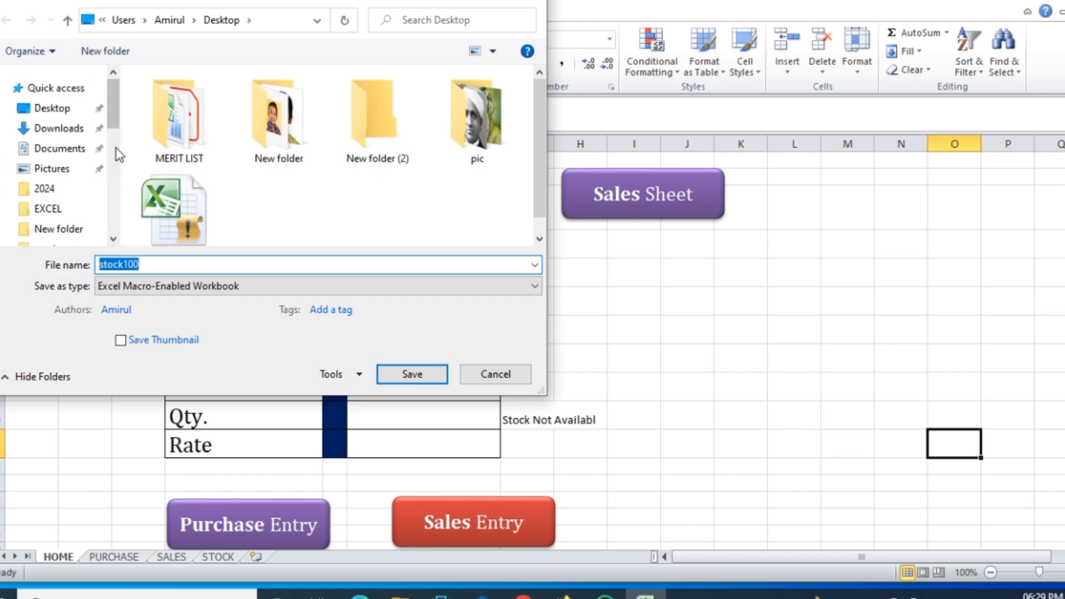
pyautogui.moveTo(113, 106)
pyautogui.mouseDown()
pyautogui.moveTo(111, 168)
pyautogui.moveTo(114, 103)
pyautogui.mouseUp()
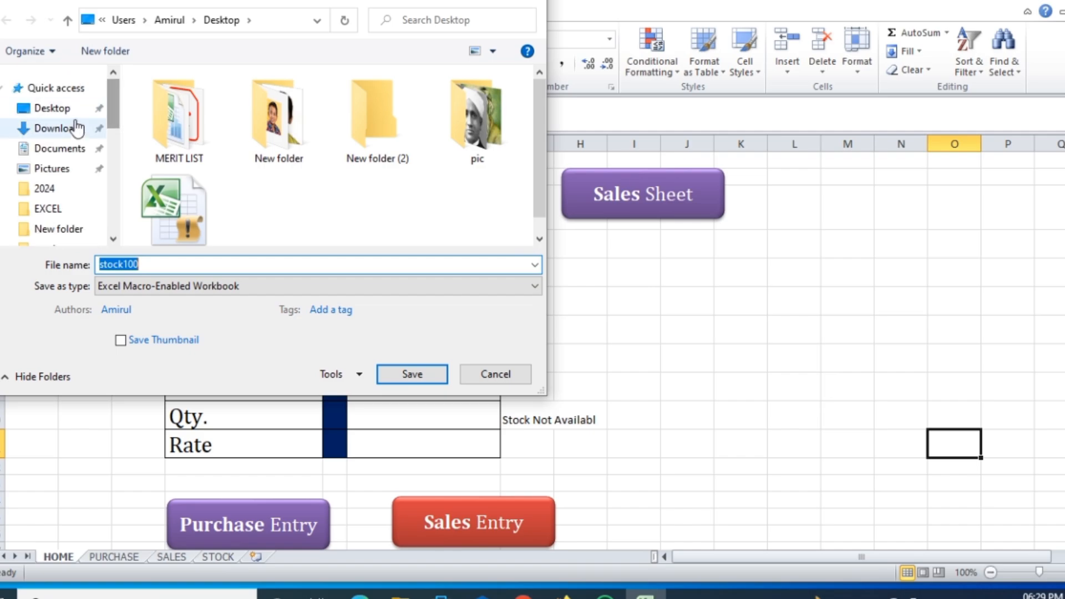
pyautogui.click(56, 111)
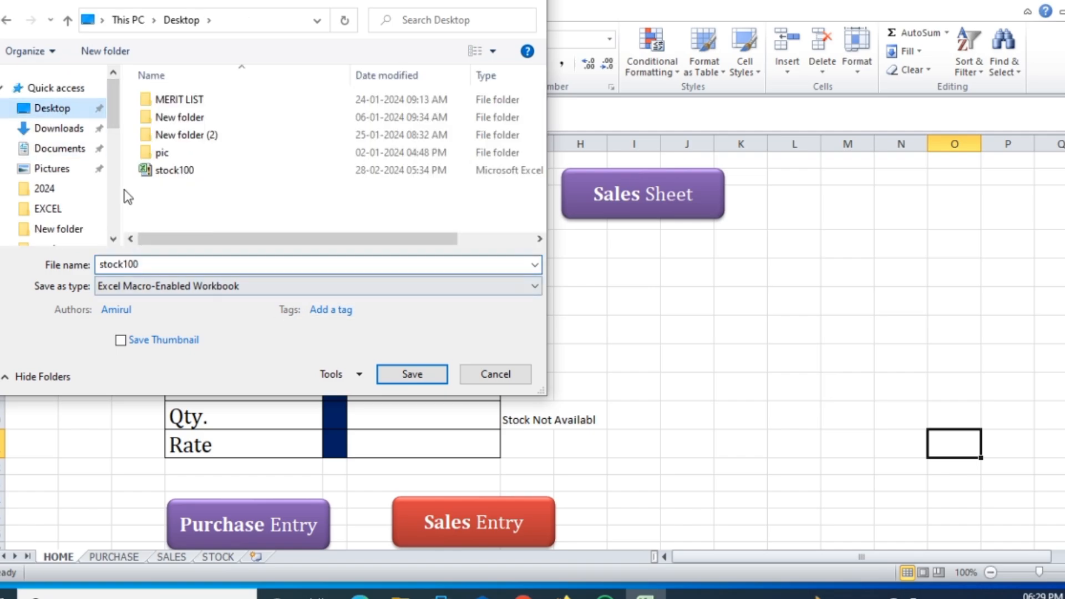
pyautogui.doubleClick(157, 267)
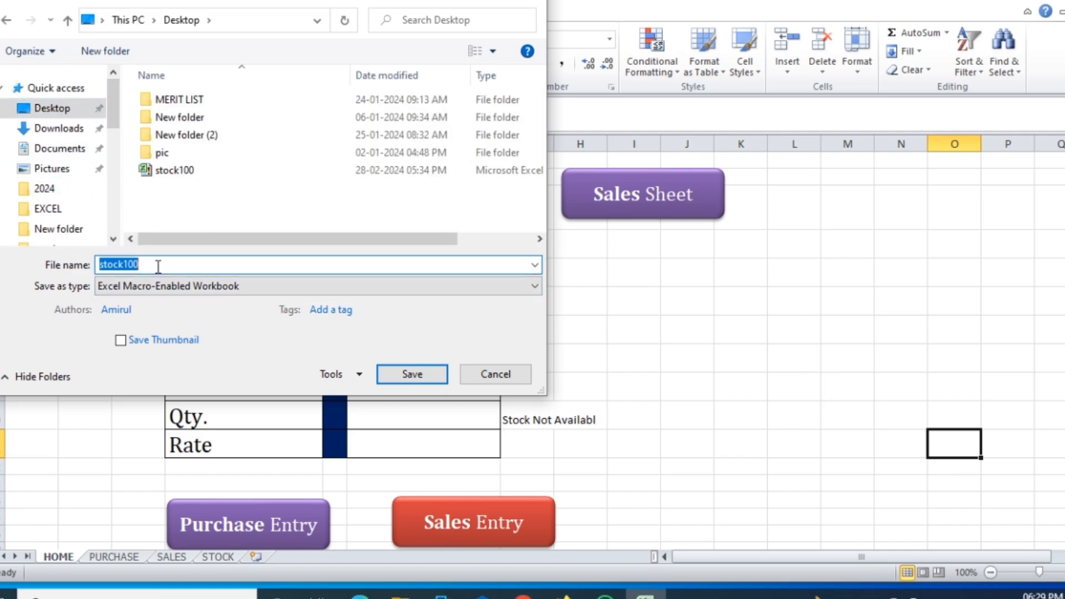
pyautogui.write('Sto')
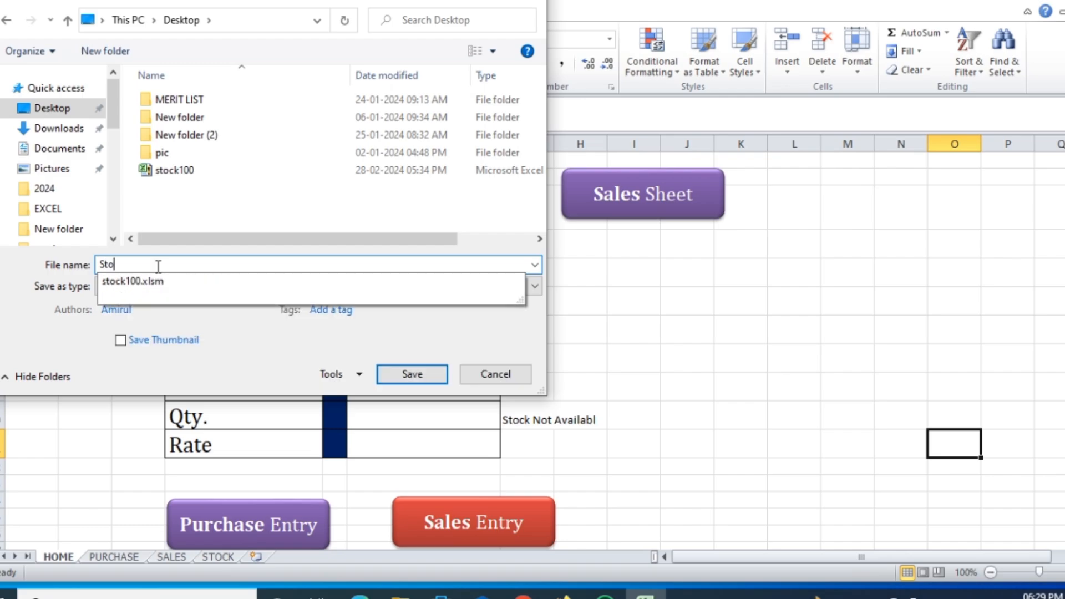
pyautogui.write('ck500')
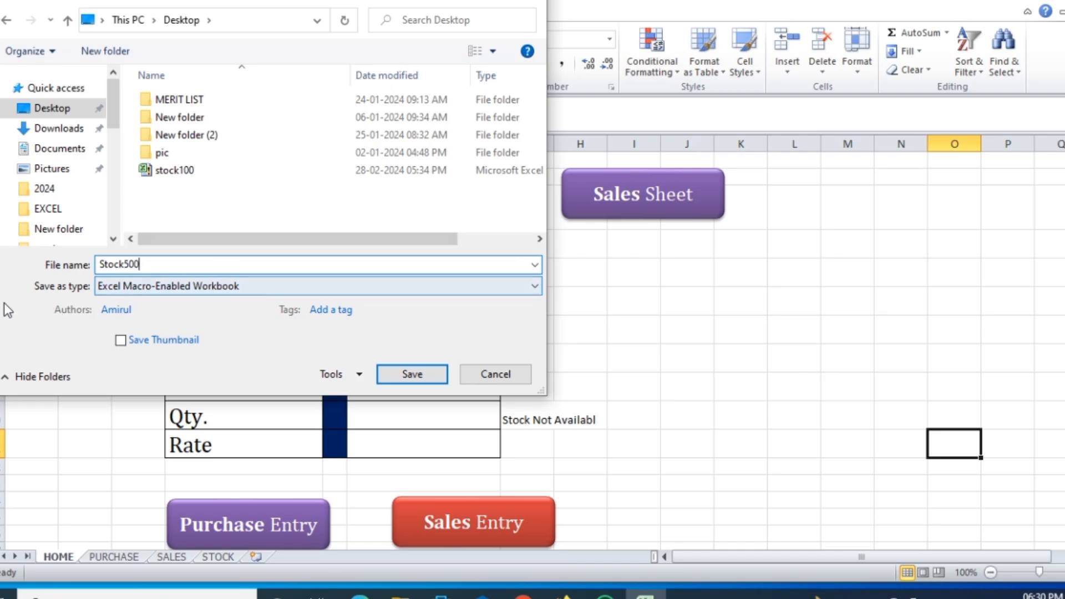
# - Switch the copy's file type to Excel Workbook and back to Excel Macro-Enabled Workbook
pyautogui.click(148, 287)
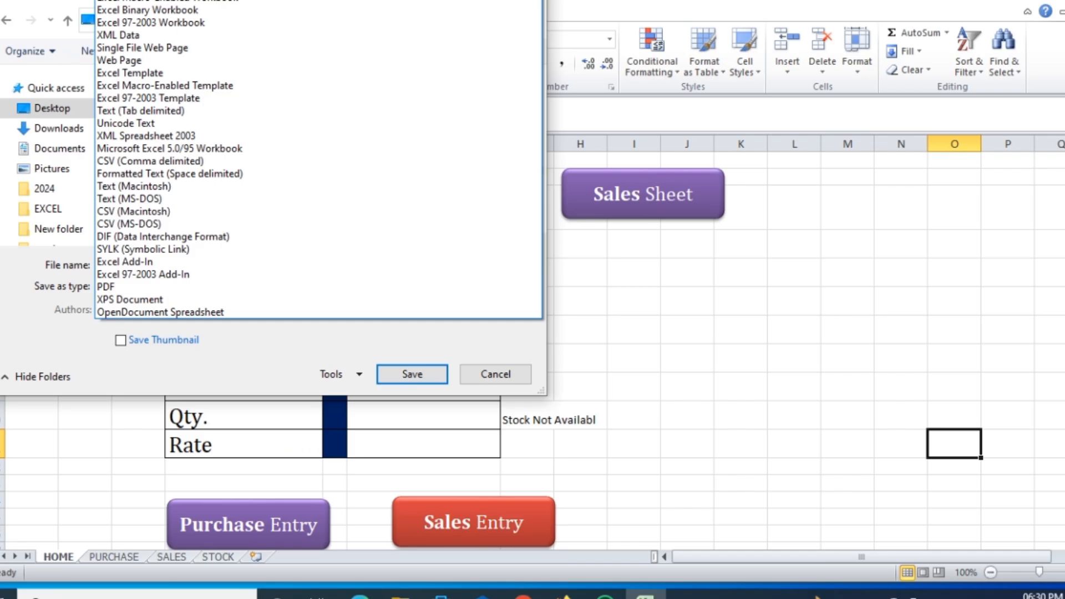
pyautogui.click(141, 1)
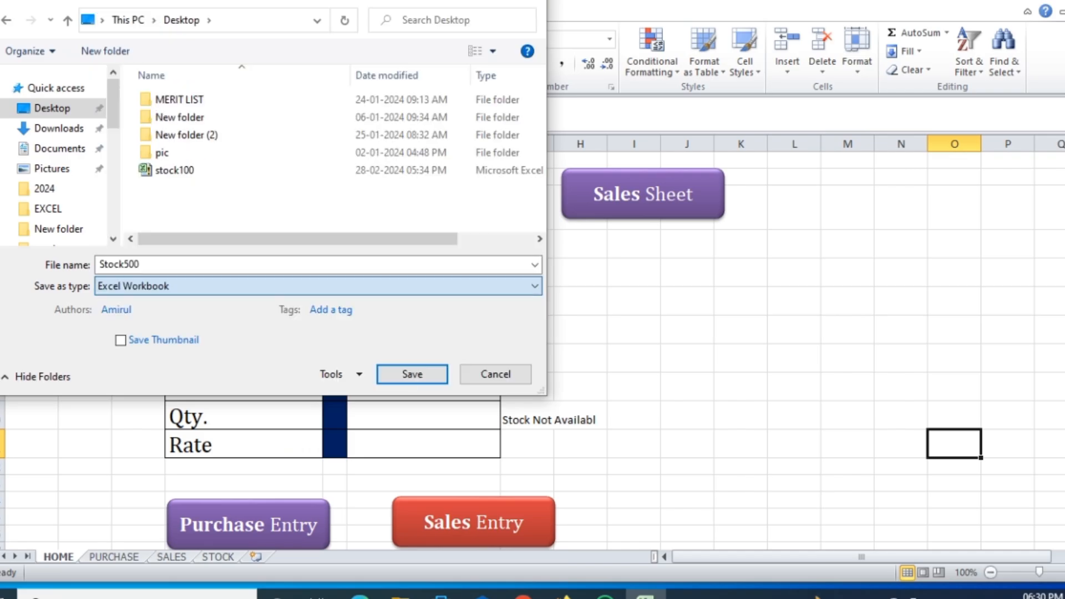
pyautogui.click(144, 289)
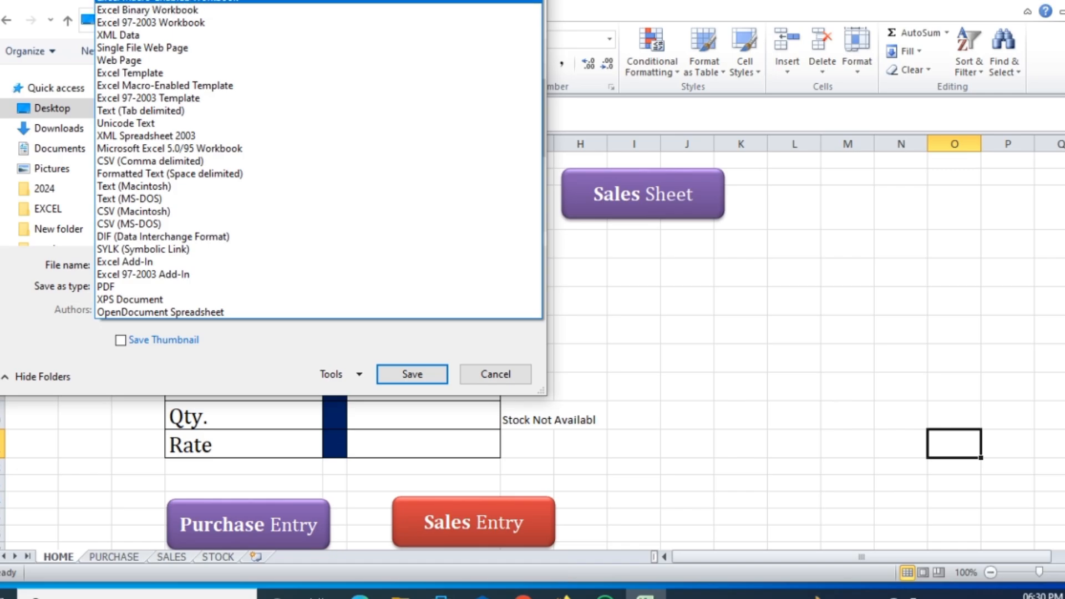
pyautogui.click(183, 1)
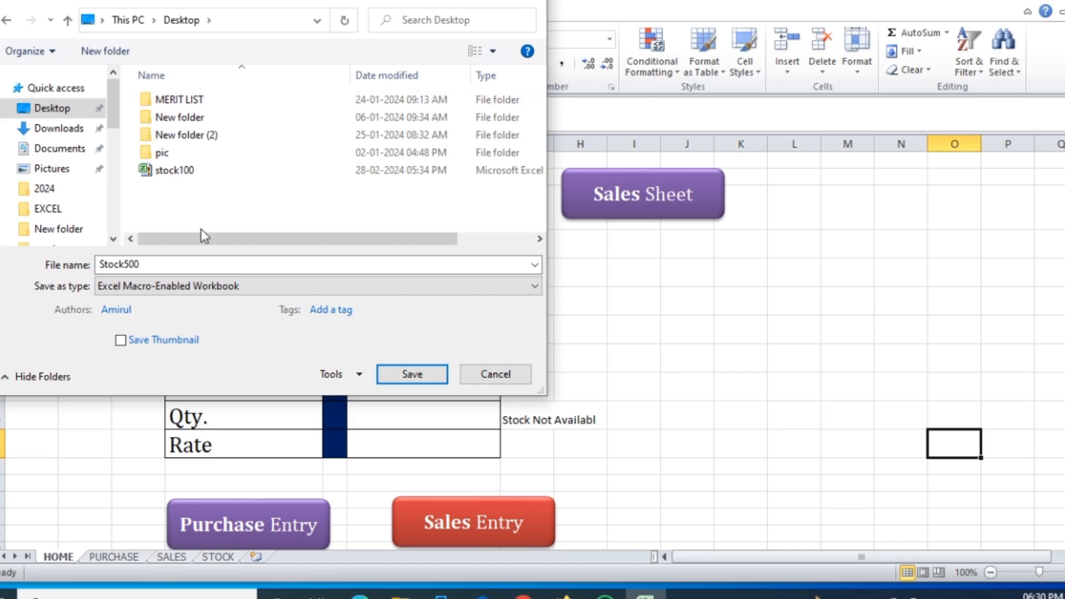
# - Save the macro-enabled copy, accepting the privacy warning, and close the workbook
pyautogui.click(411, 375)
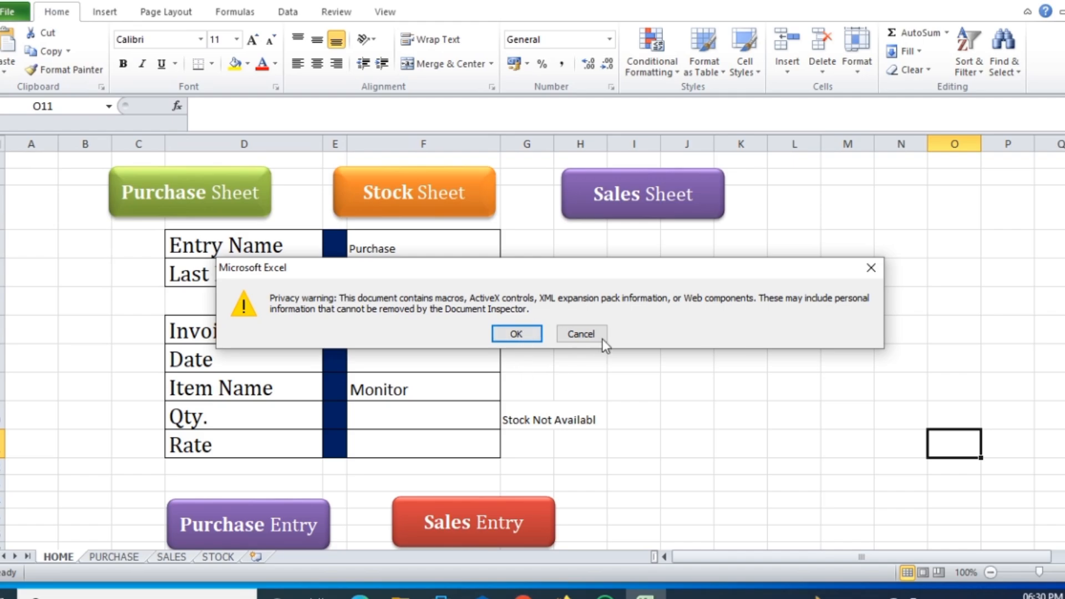
pyautogui.click(517, 334)
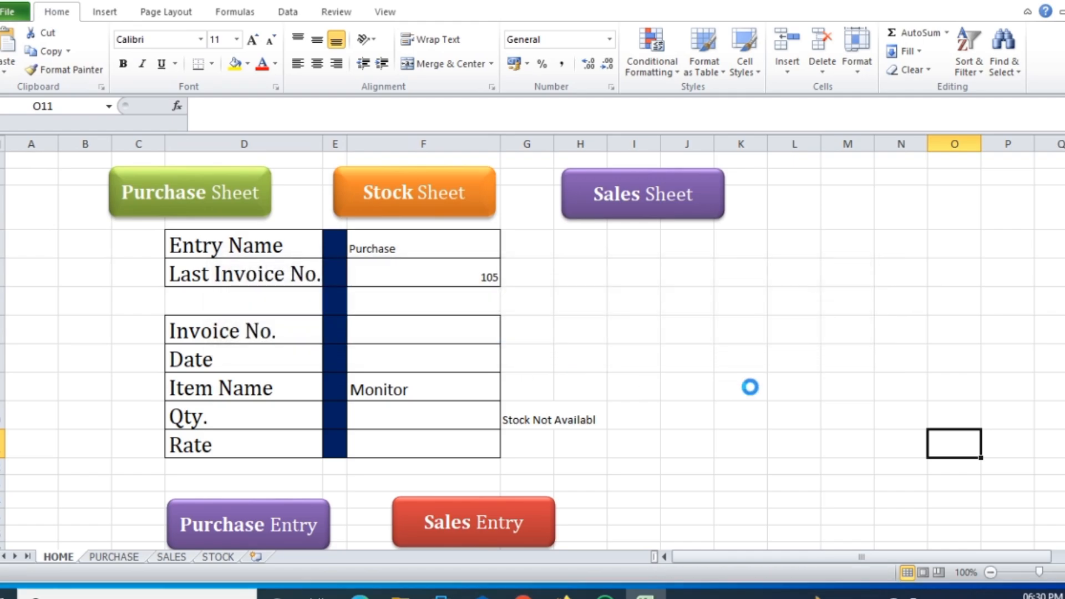
pyautogui.click(1063, 2)
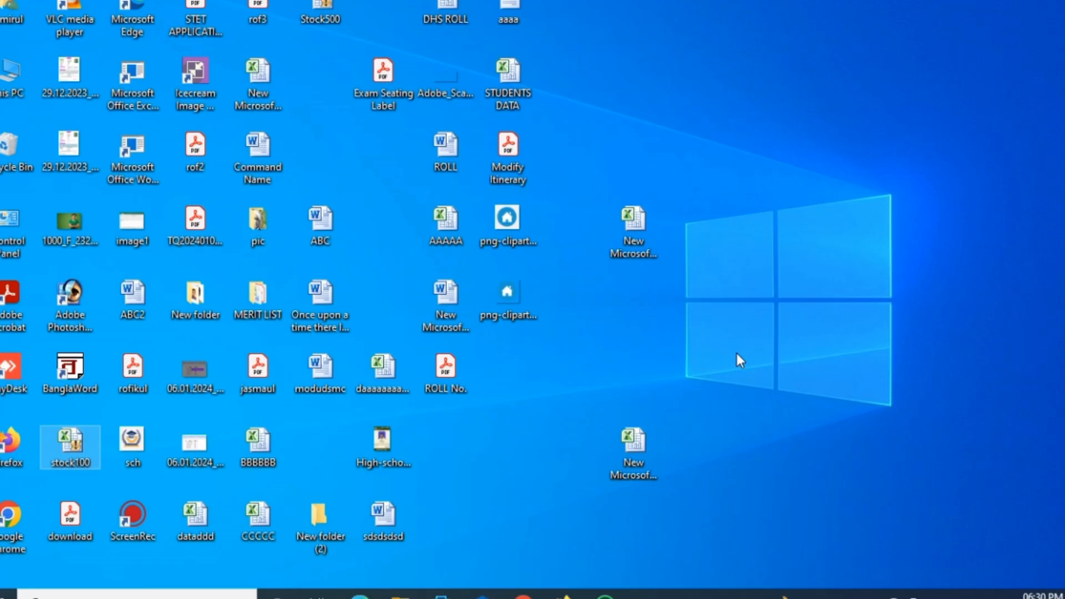